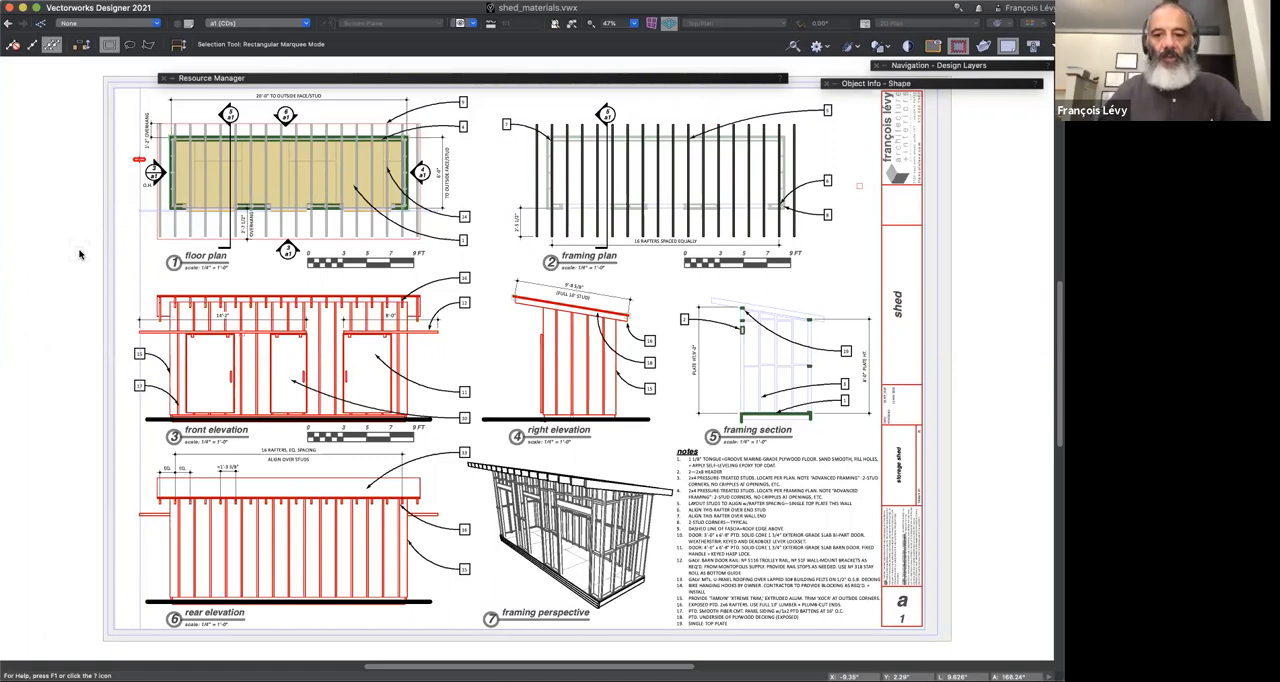
Step: Display the saved view "perspective" of the shed and orbit around the finished exterior
mouse_move(80, 255)
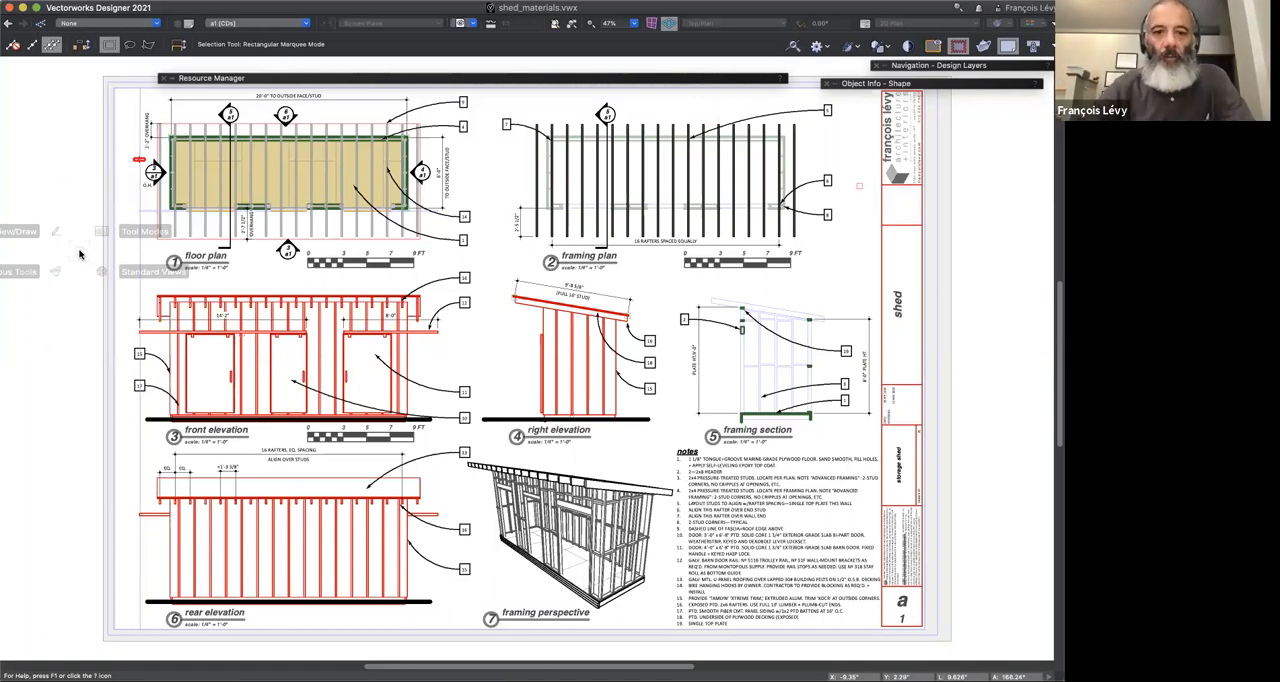
left_click(471, 25)
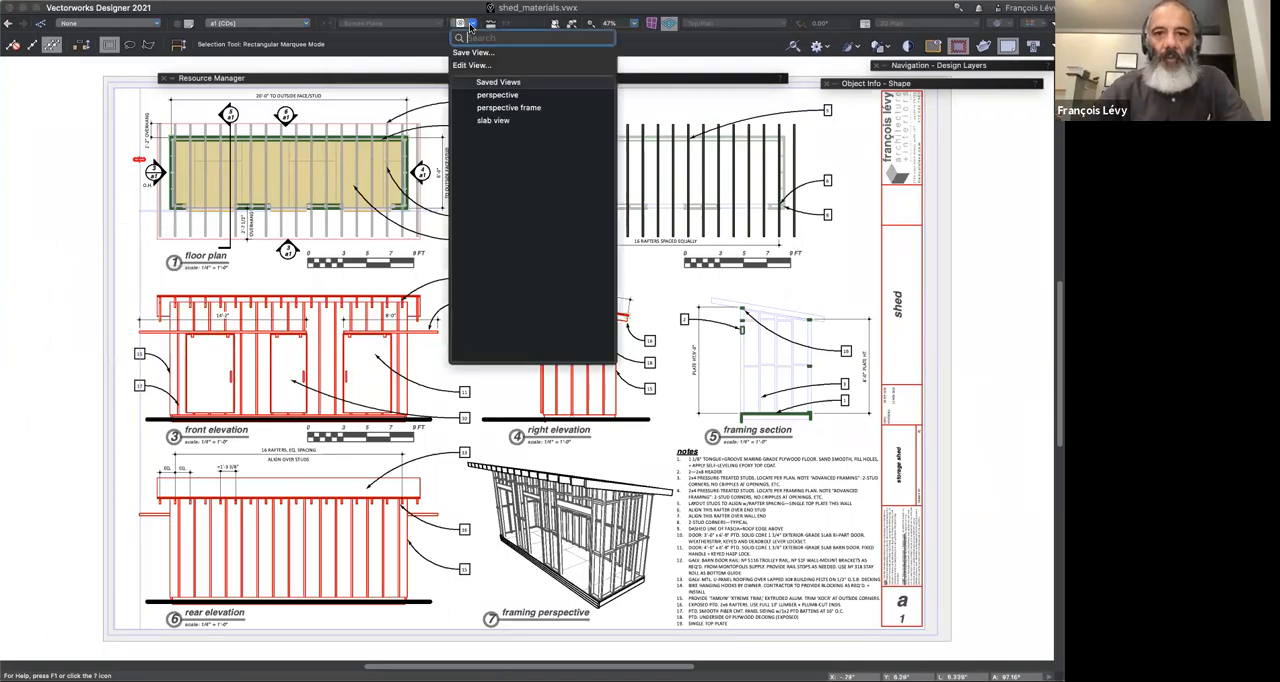
left_click(485, 95)
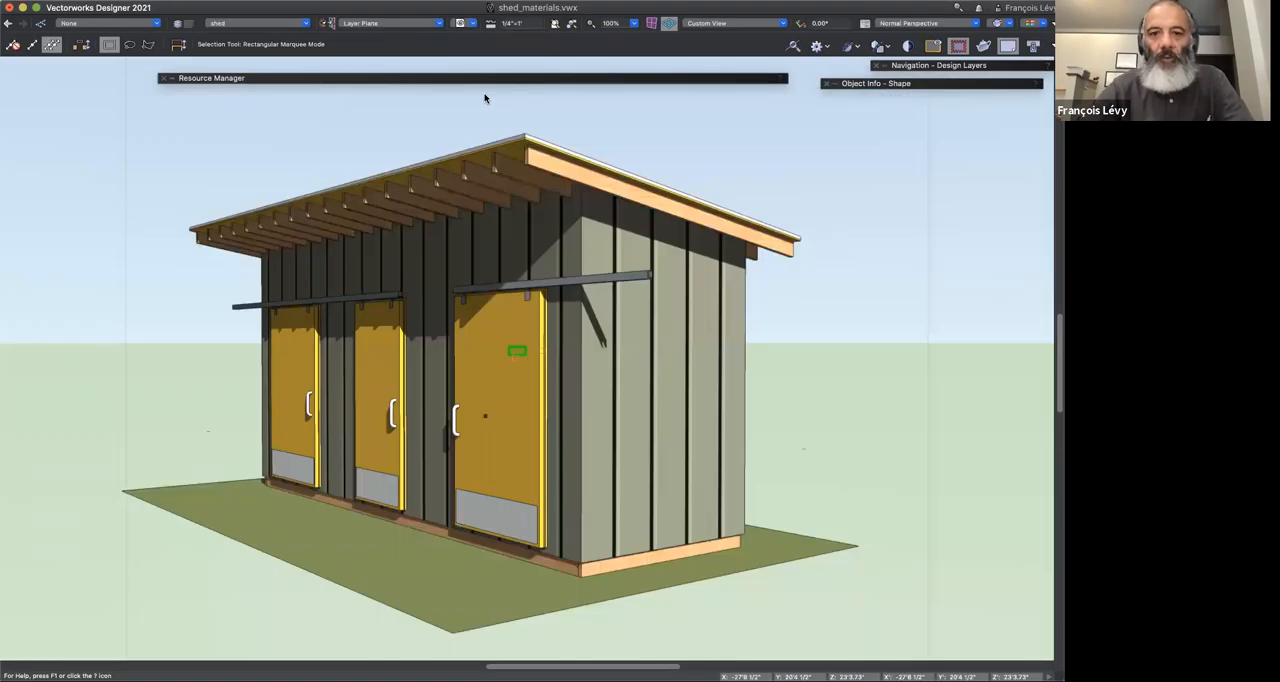
key("shift+c")
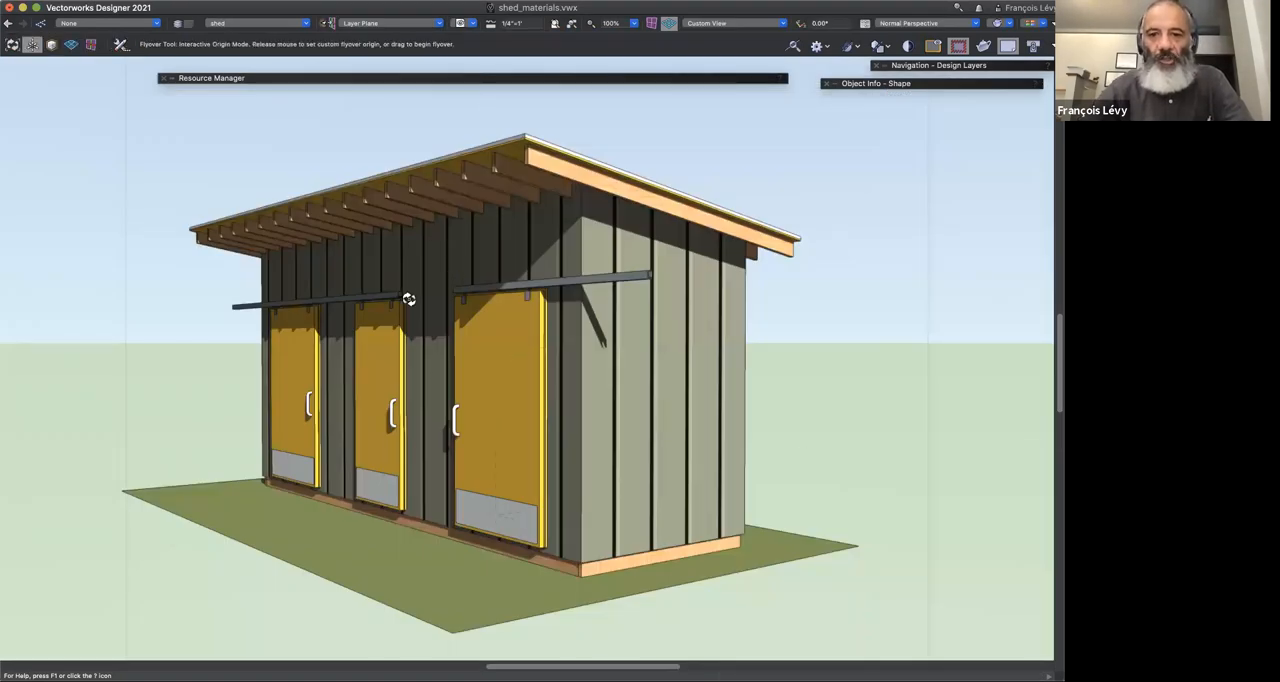
left_click_drag(405, 310, 672, 162)
Step: Switch to the saved view "perspective frame" and orbit to see the shed's framing
left_click(472, 24)
left_click(497, 107)
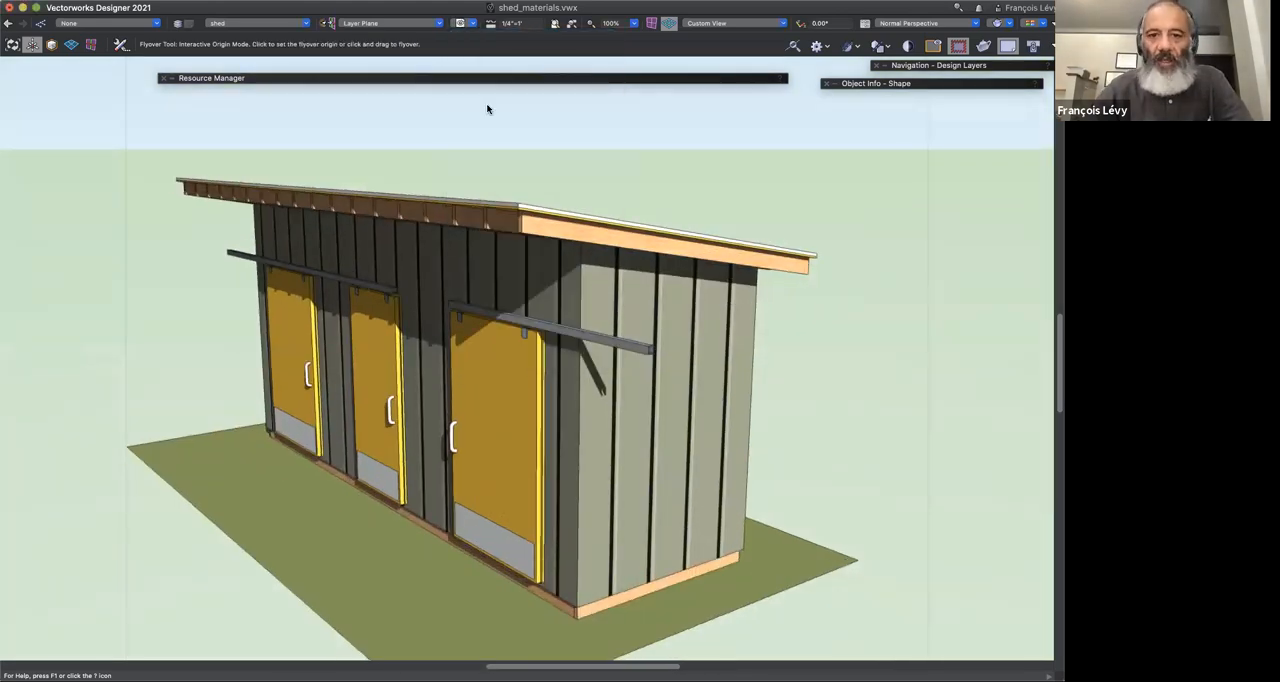
left_click_drag(745, 385, 787, 368)
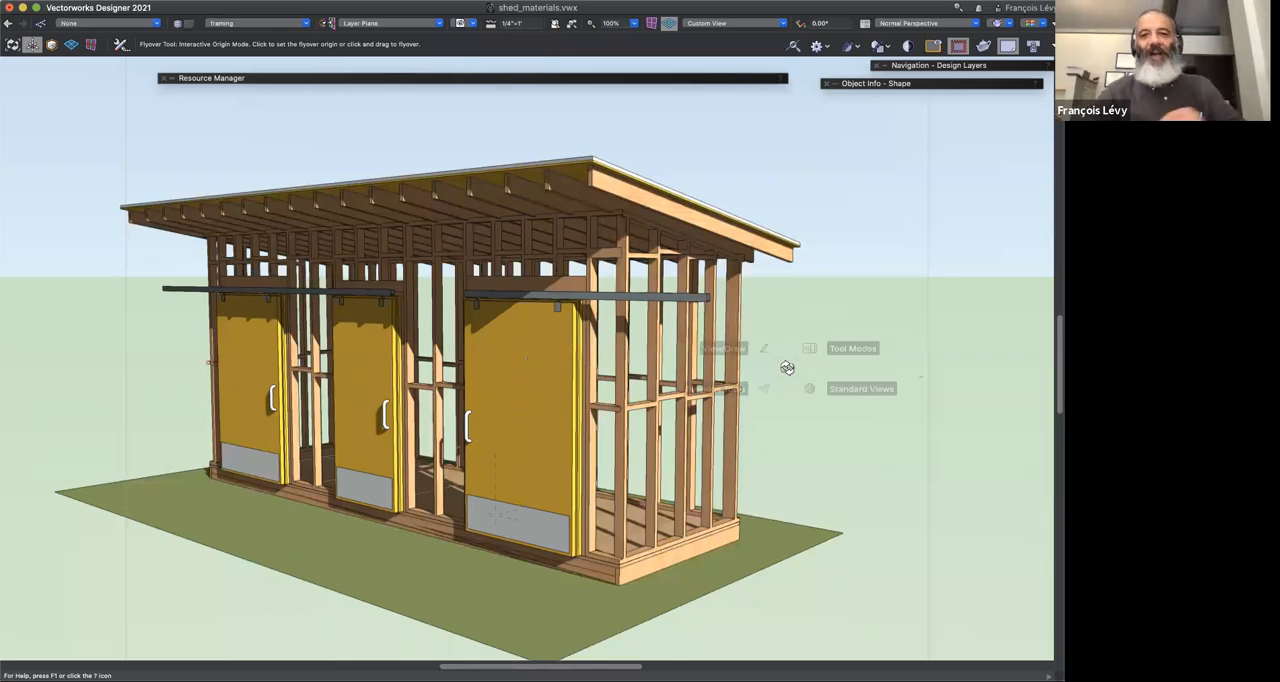
mouse_move(800, 424)
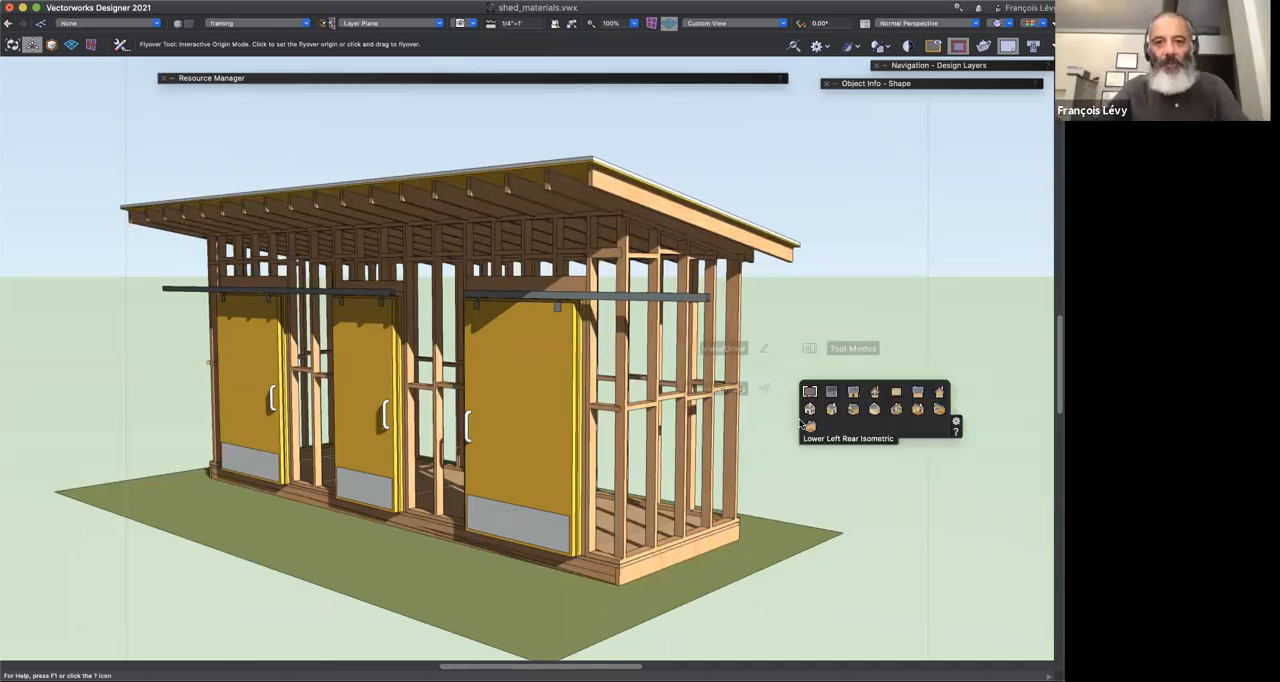
mouse_move(838, 349)
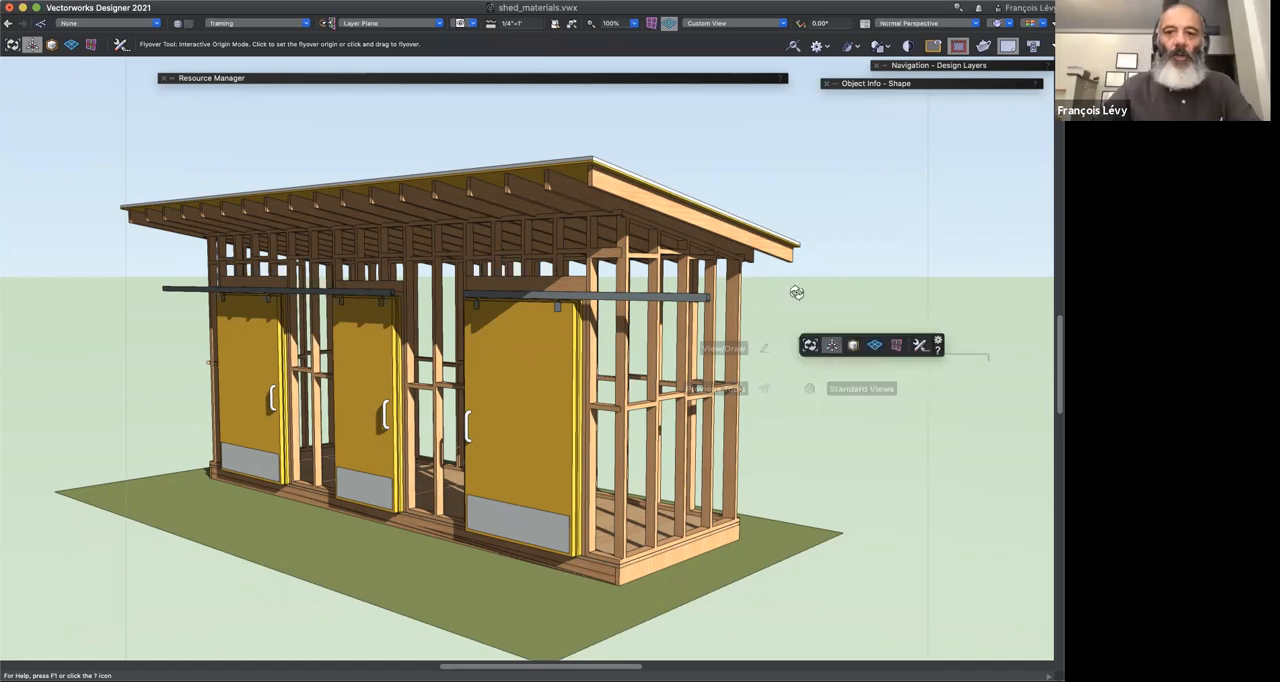
key("c")
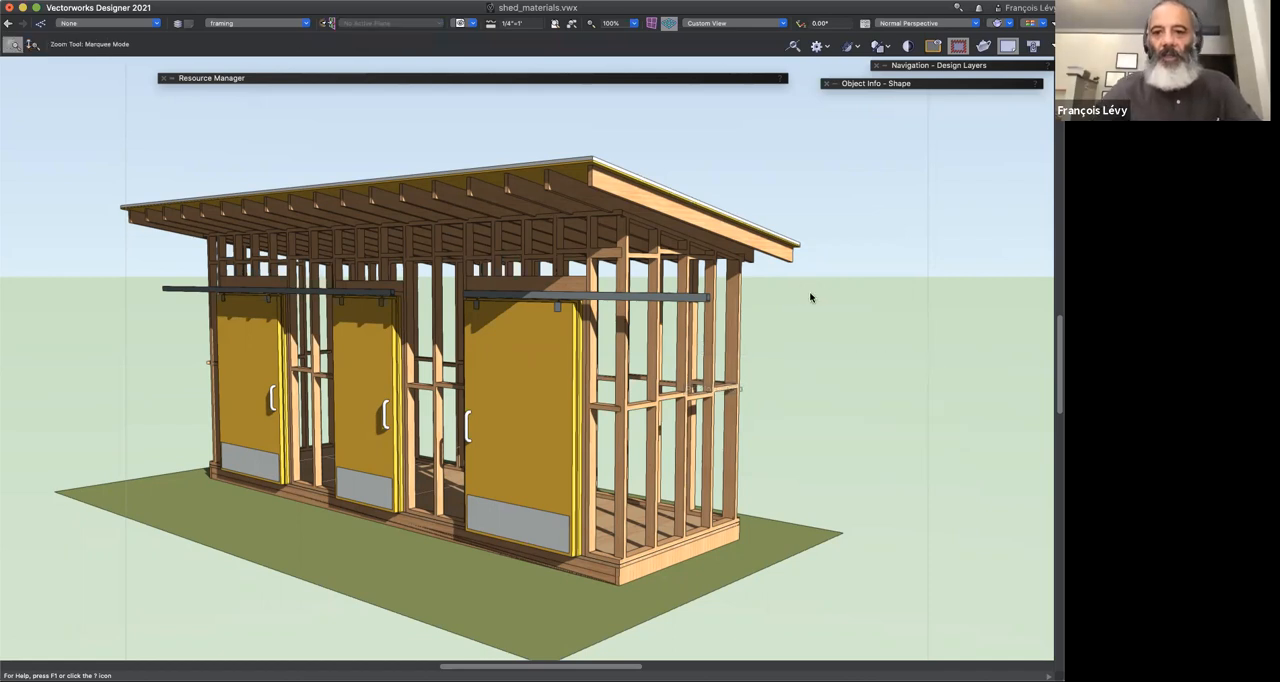
key("x")
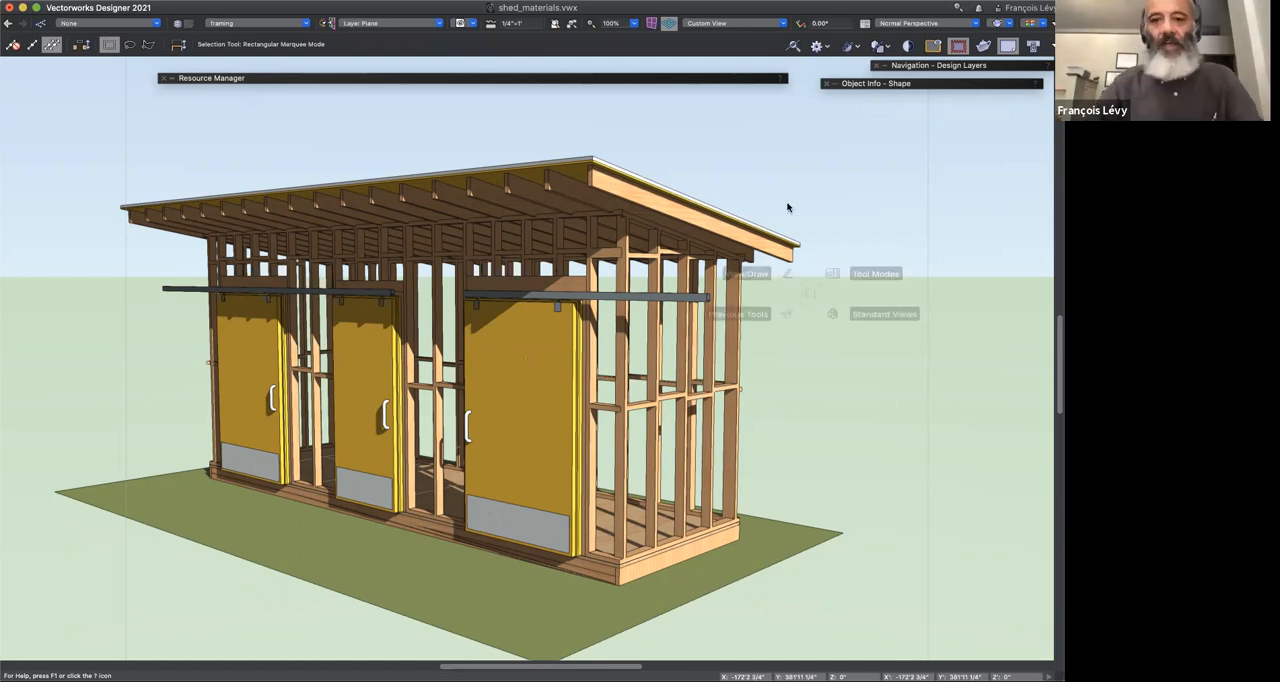
Step: Expand the Resource Manager, collapse the Premium and Vectorworks libraries, and show the Materials resources of shed_materials.vwx
left_click(710, 78)
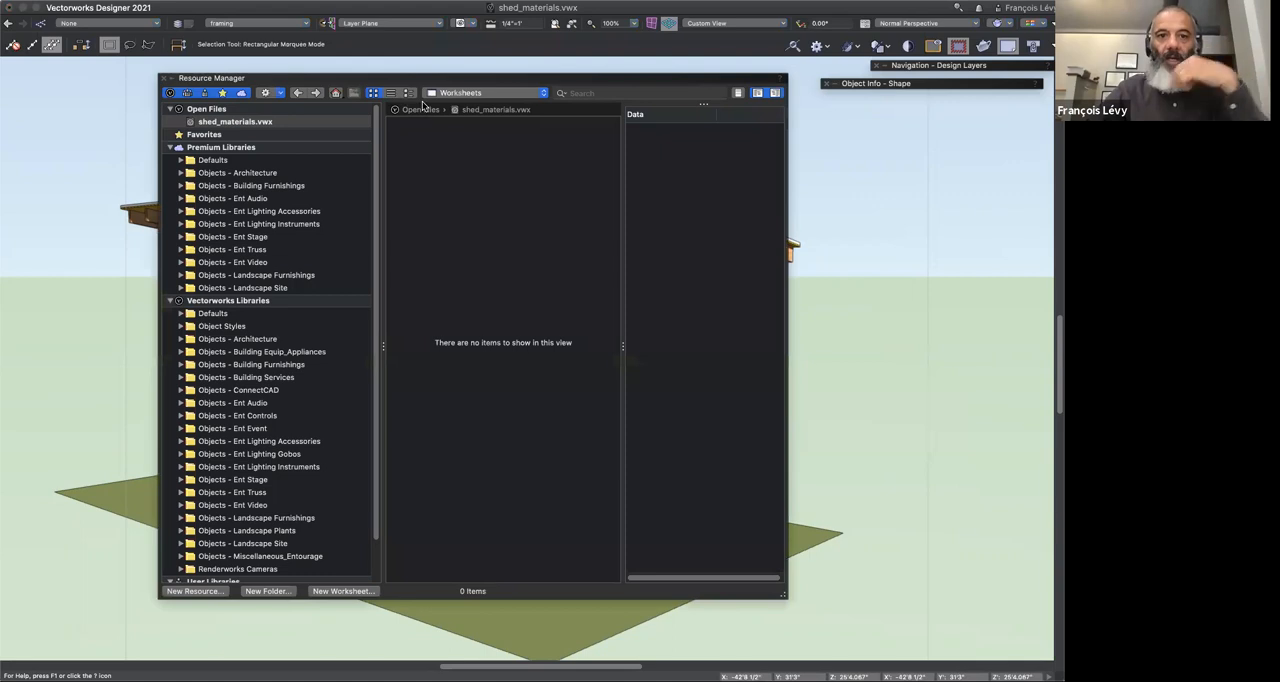
left_click(171, 148)
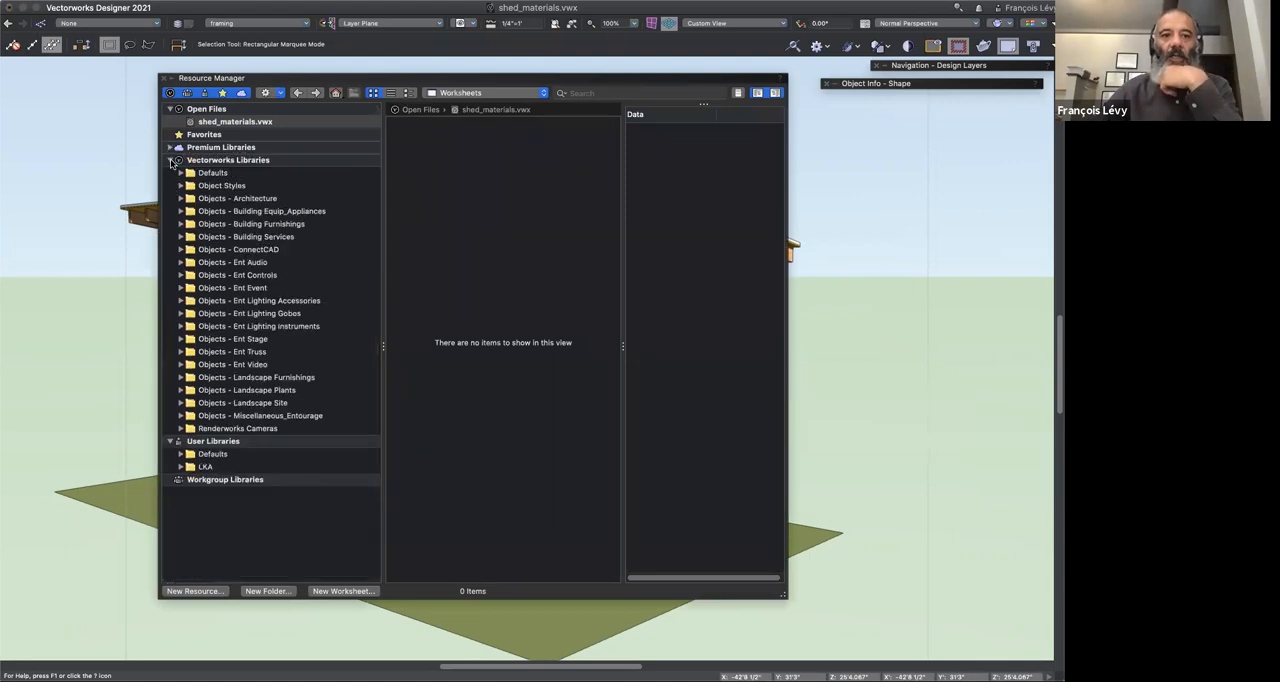
left_click(171, 160)
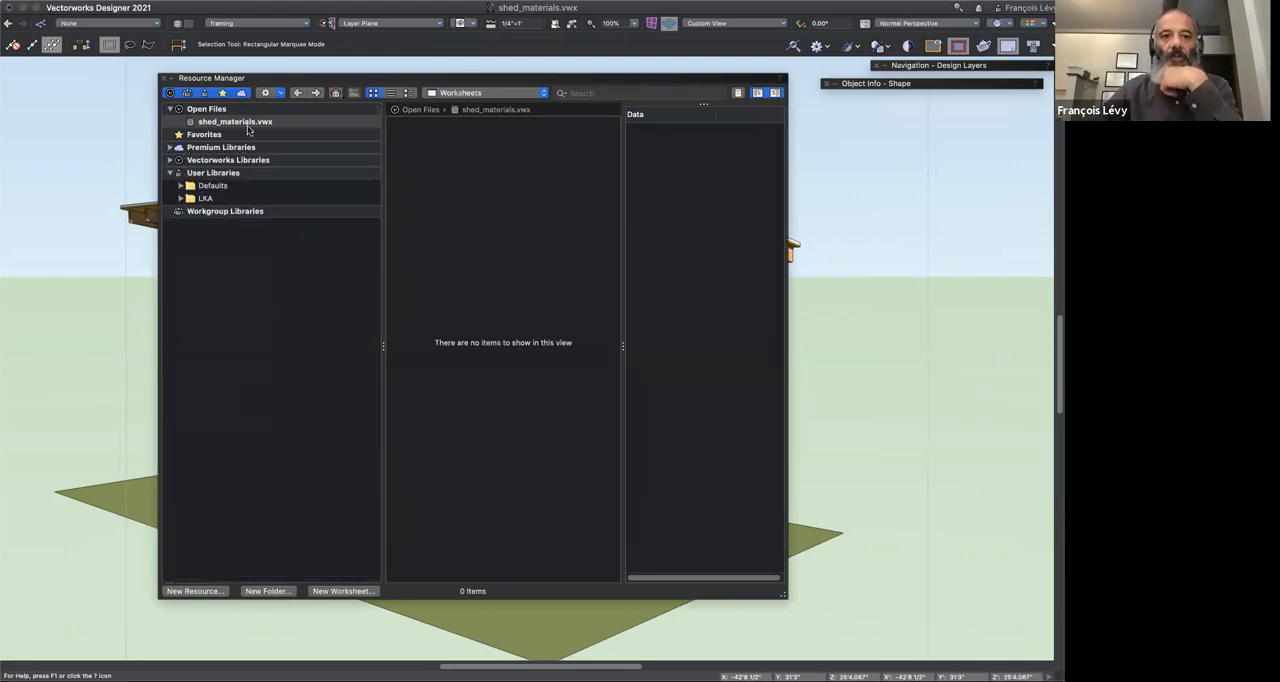
left_click(458, 94)
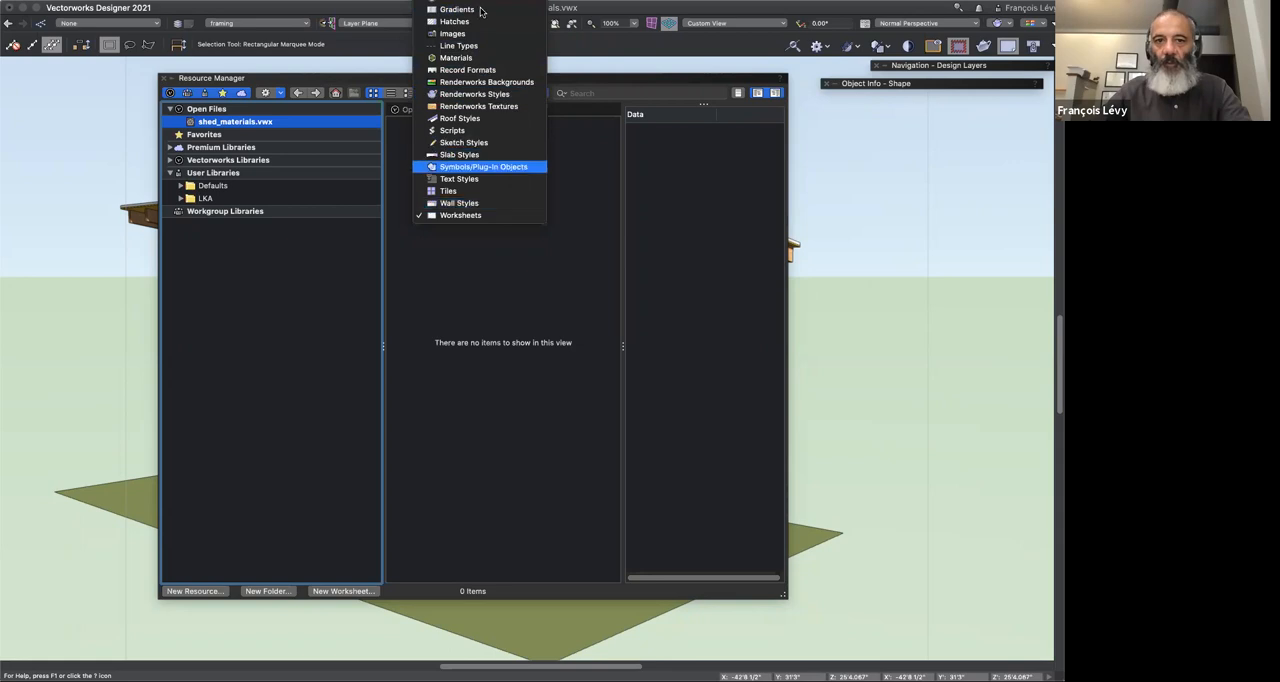
left_click(484, 61)
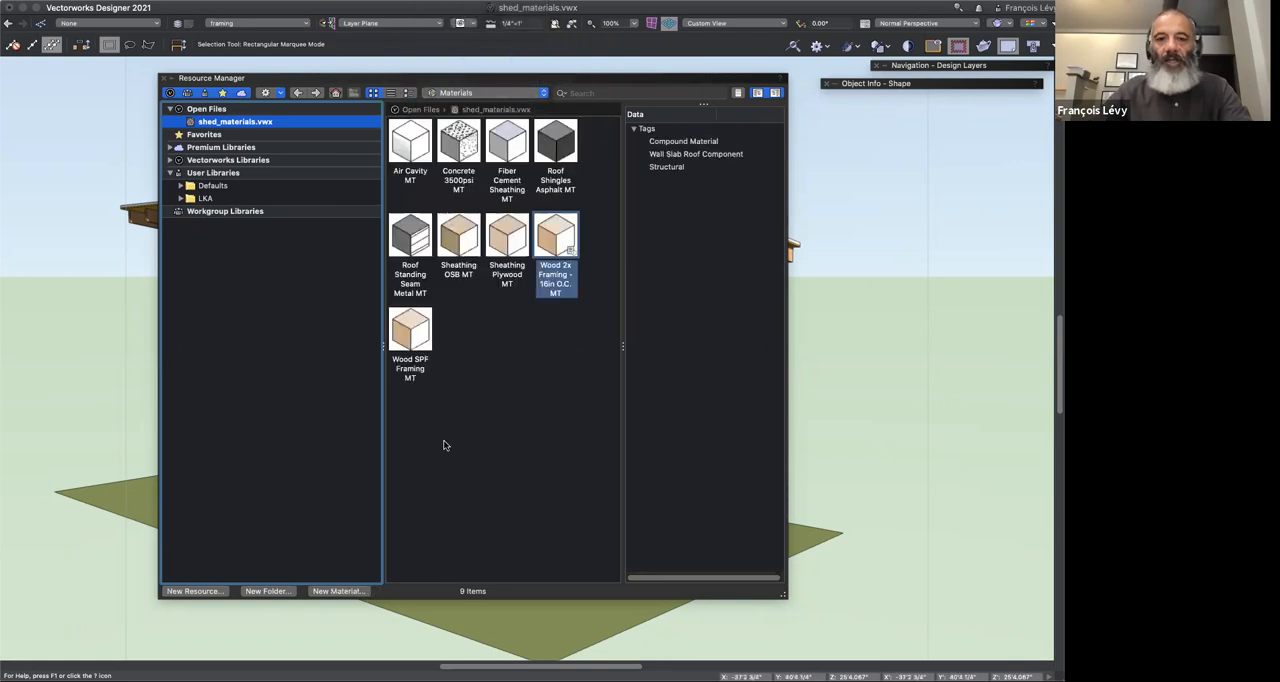
Step: Look over the file's materials and open Wood SPF Framing MT for editing
left_click(546, 509)
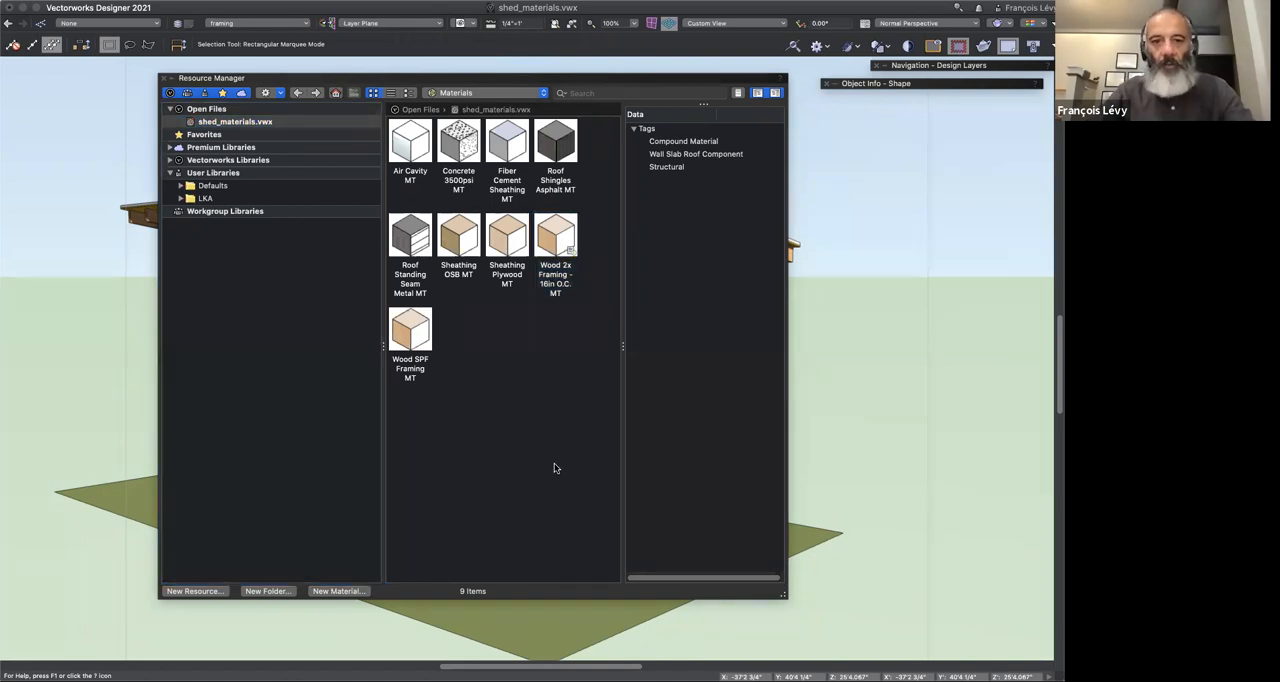
left_click(409, 182)
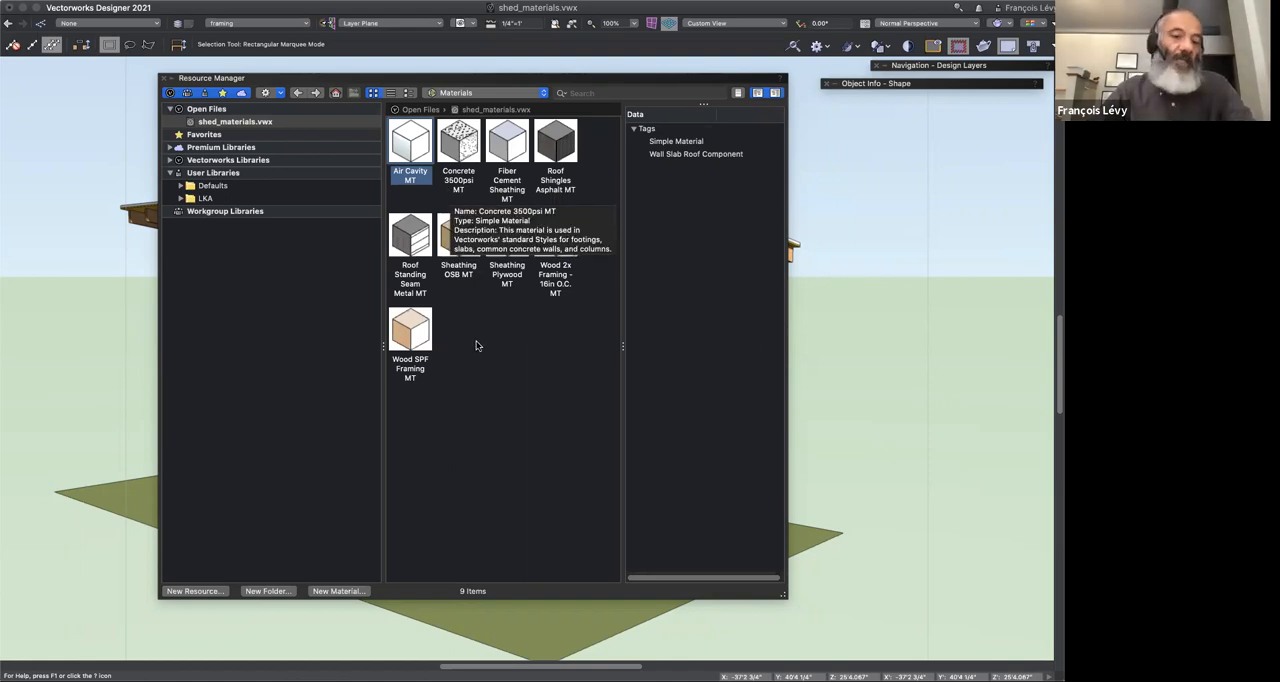
left_click(427, 342)
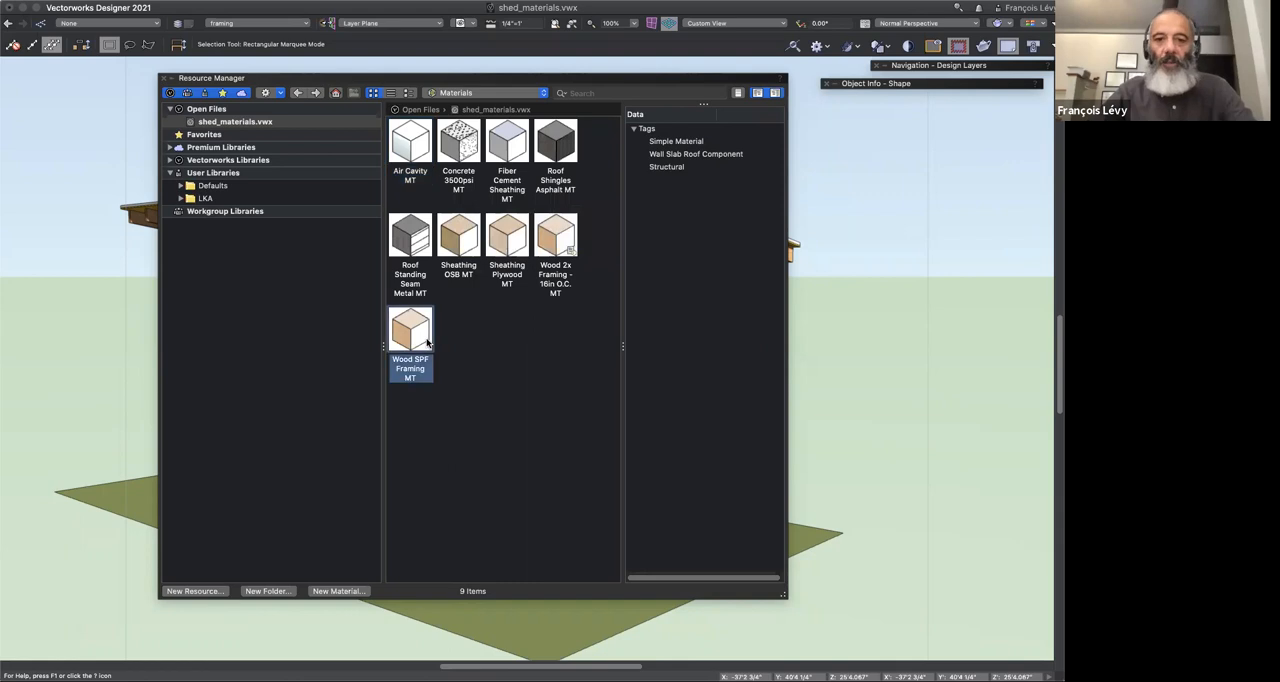
right_click(427, 342)
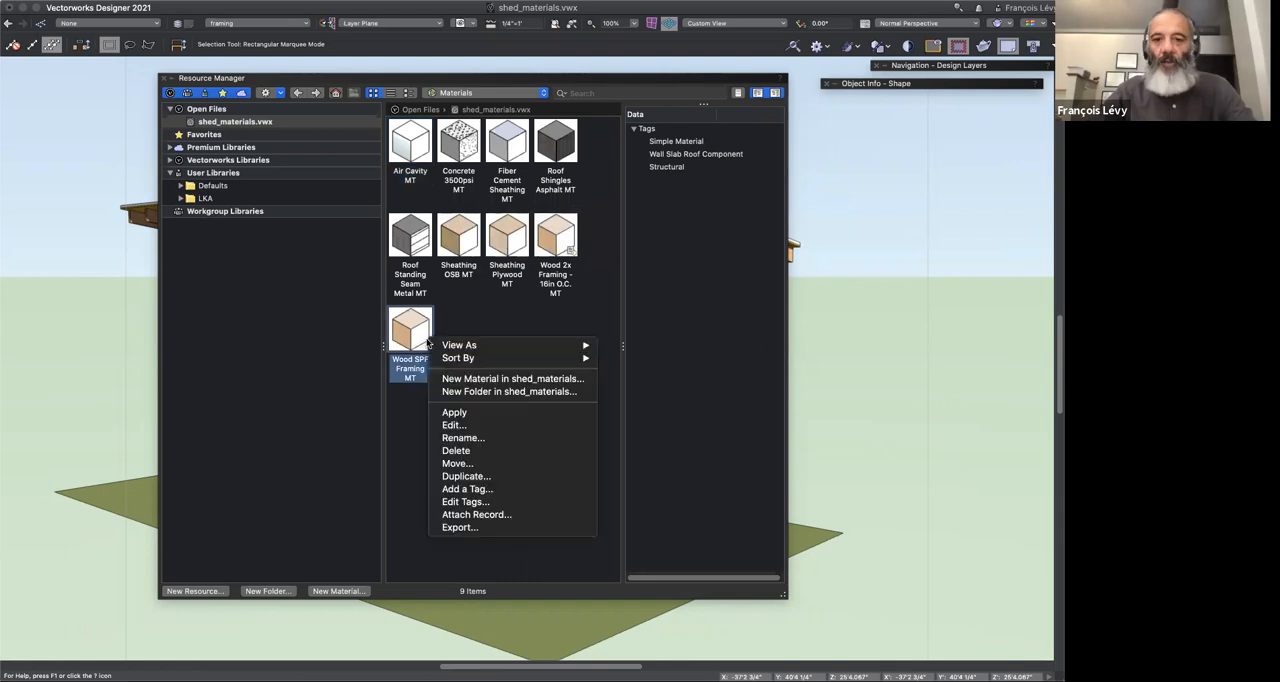
left_click(463, 428)
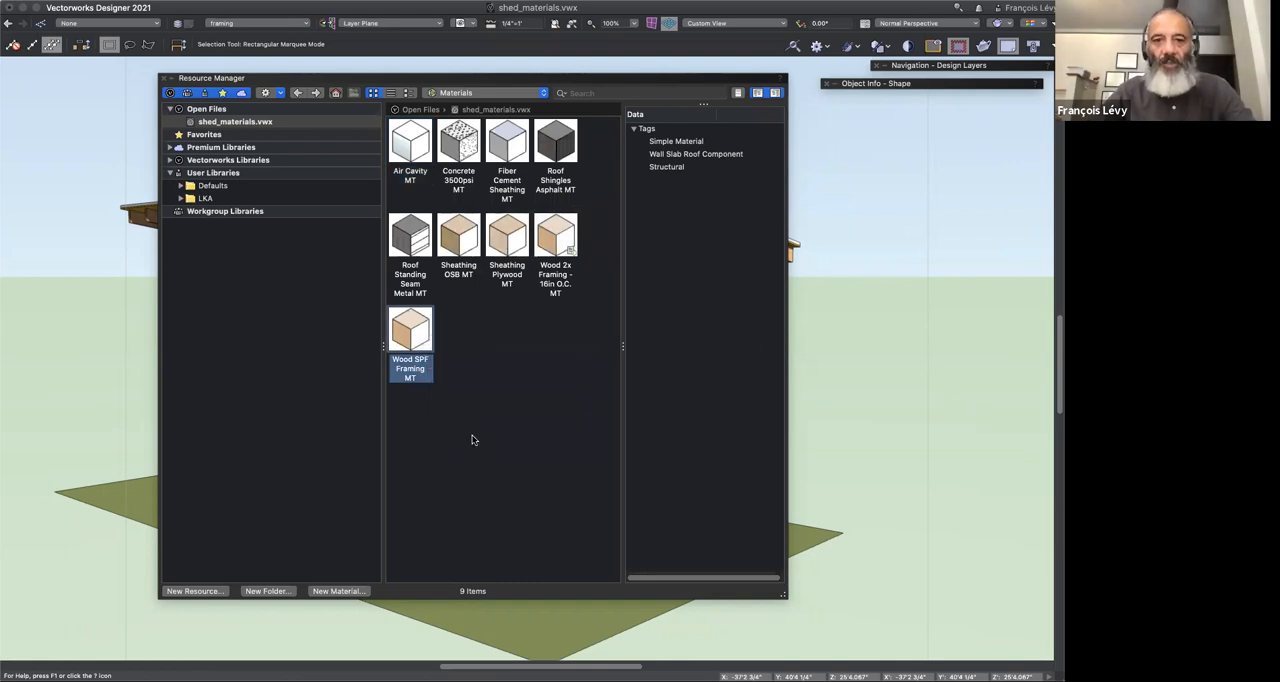
left_click_drag(543, 59, 530, 93)
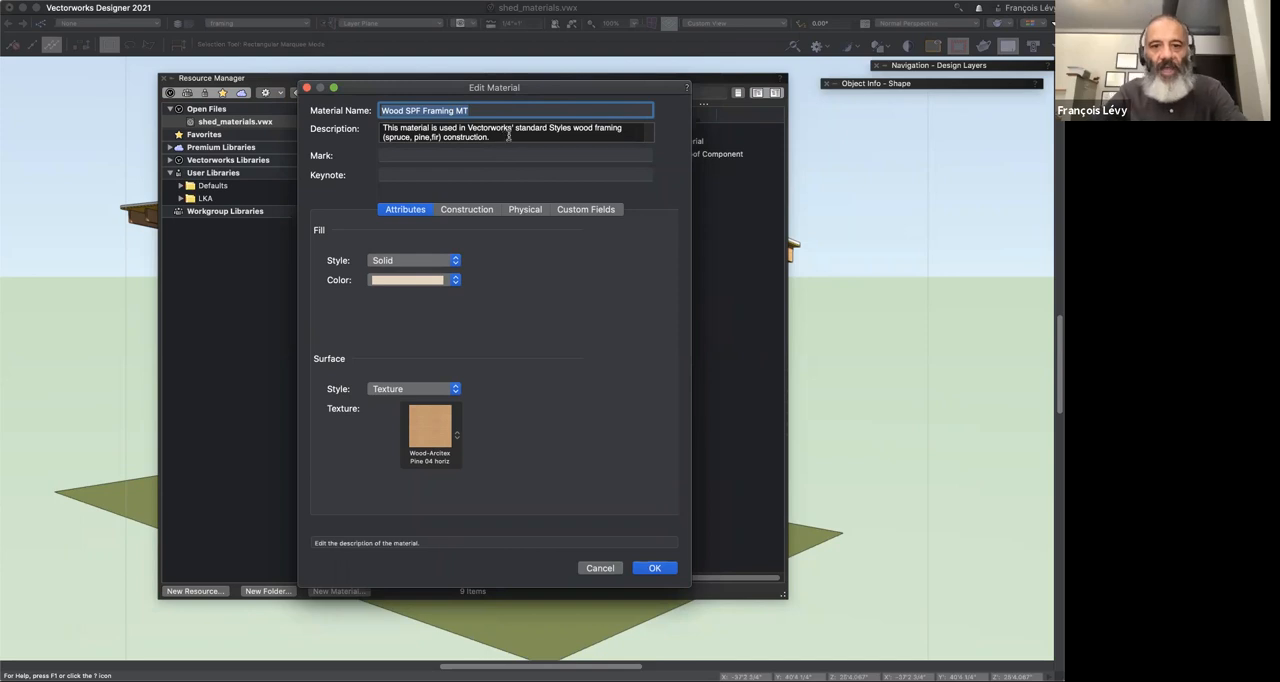
Step: Examine the material's description, attributes, construction data, physical properties and custom fields, and accept the dialog
left_click_drag(516, 128, 400, 128)
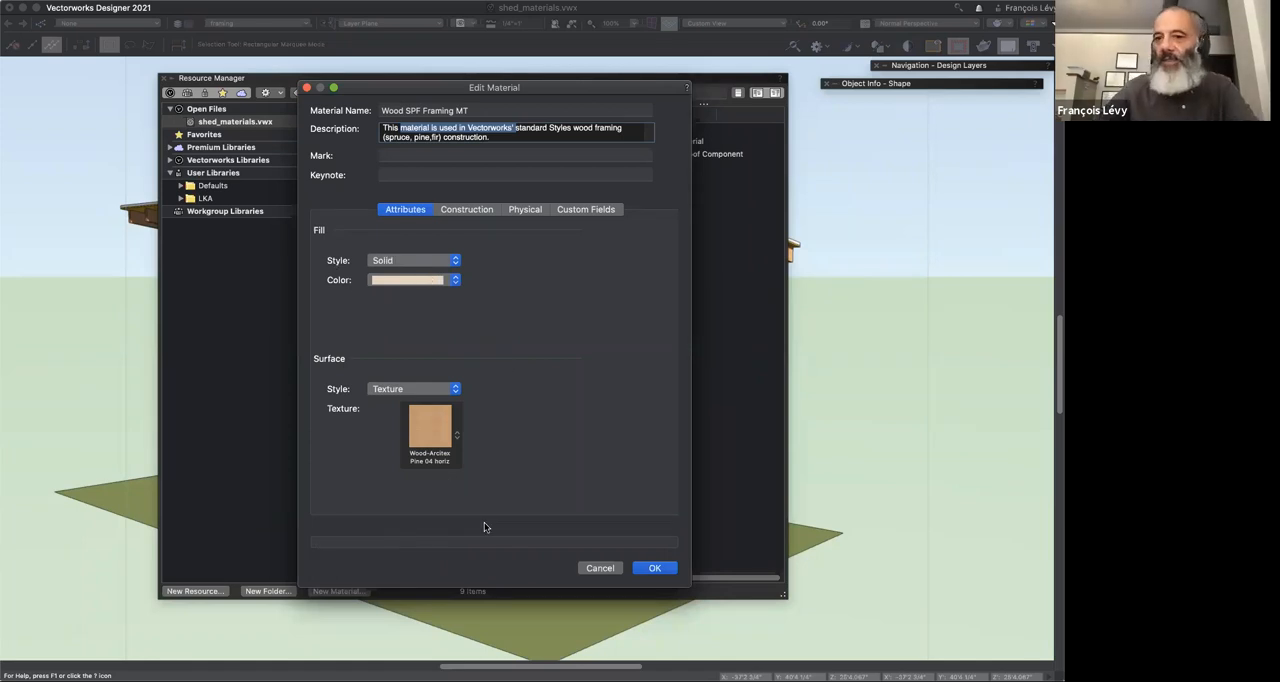
left_click(466, 212)
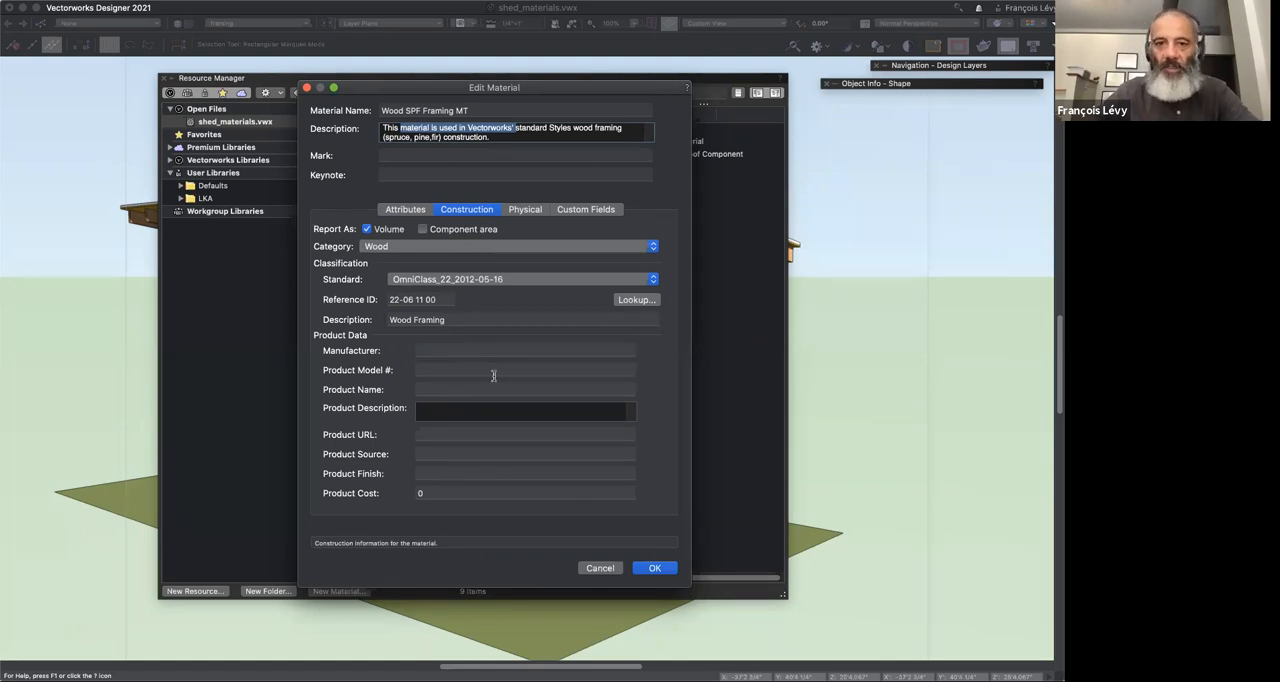
left_click(527, 210)
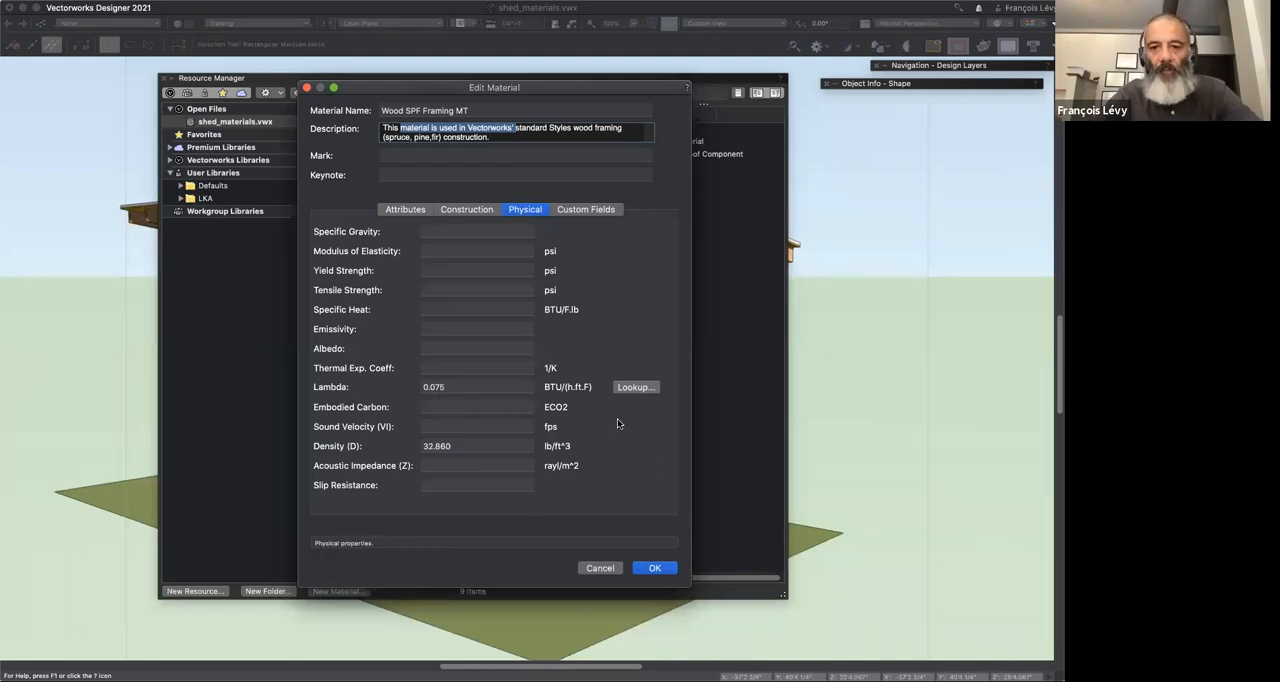
left_click(600, 210)
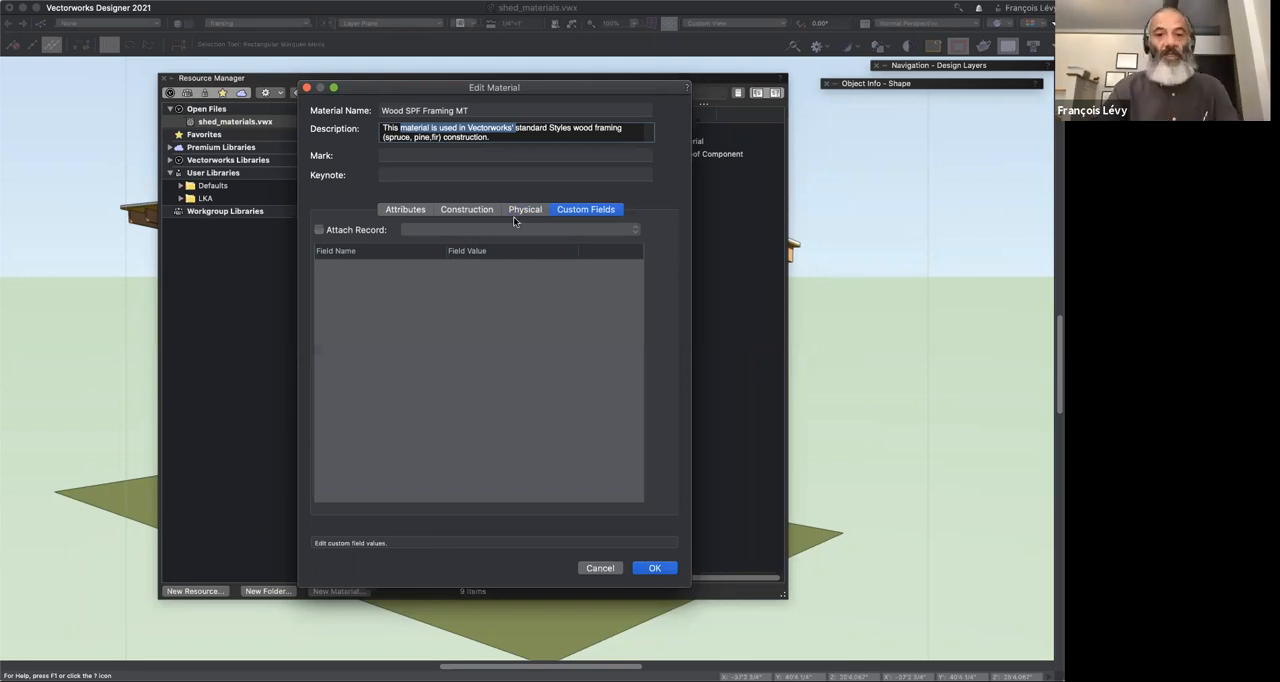
left_click(466, 209)
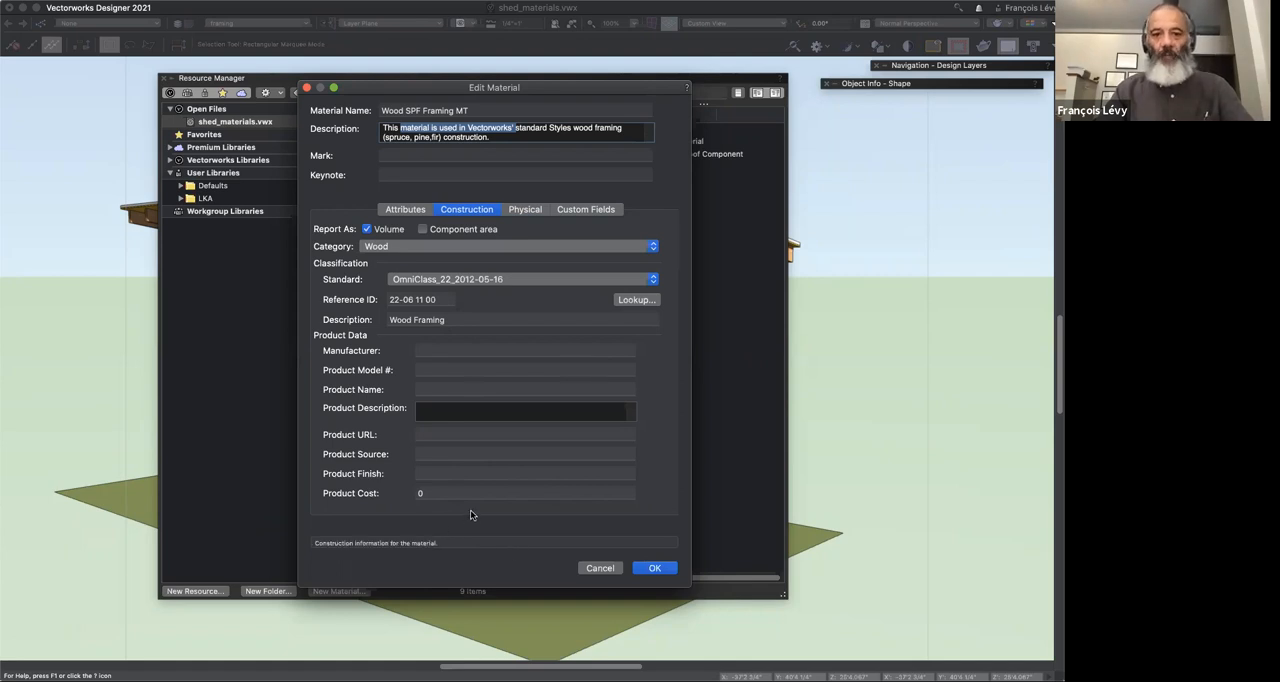
left_click(595, 212)
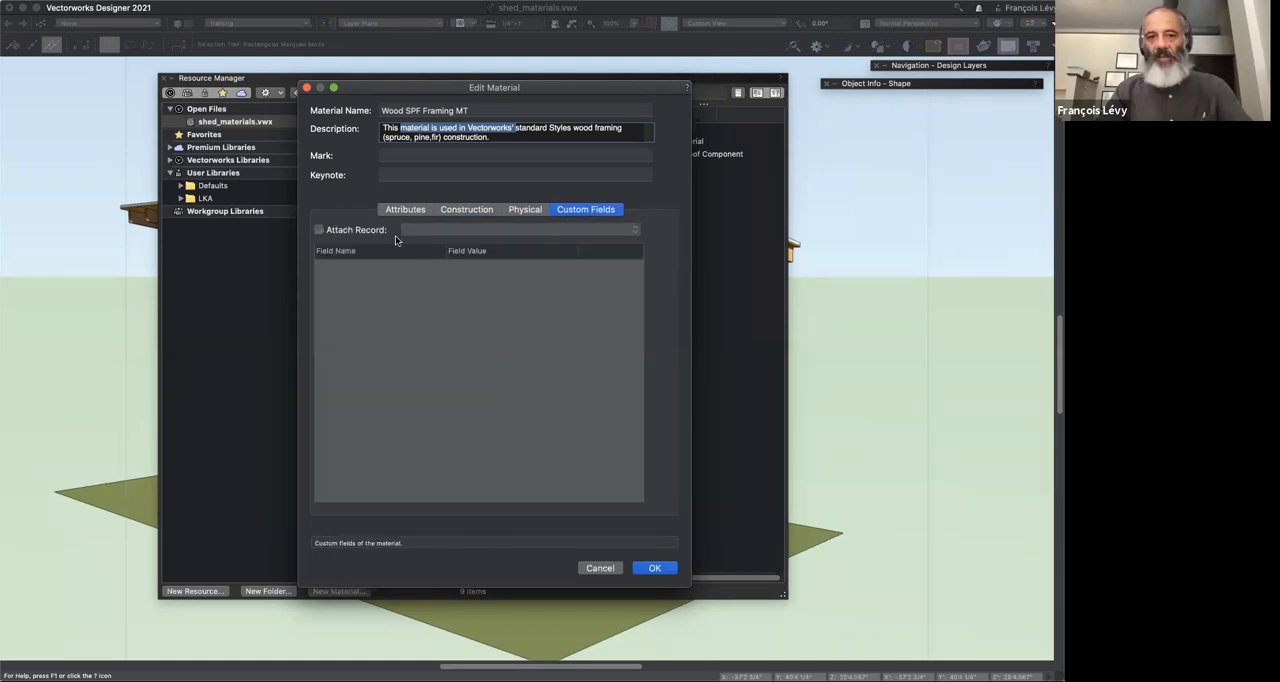
left_click(426, 211)
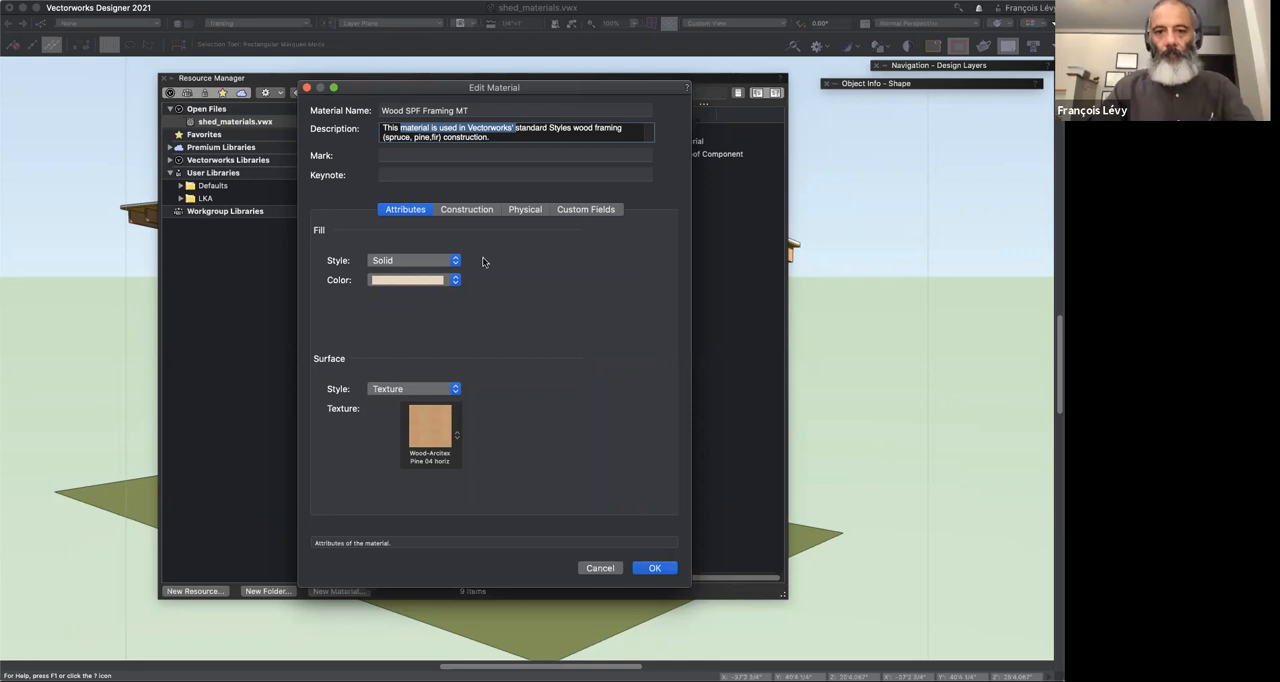
left_click(480, 209)
left_click(524, 210)
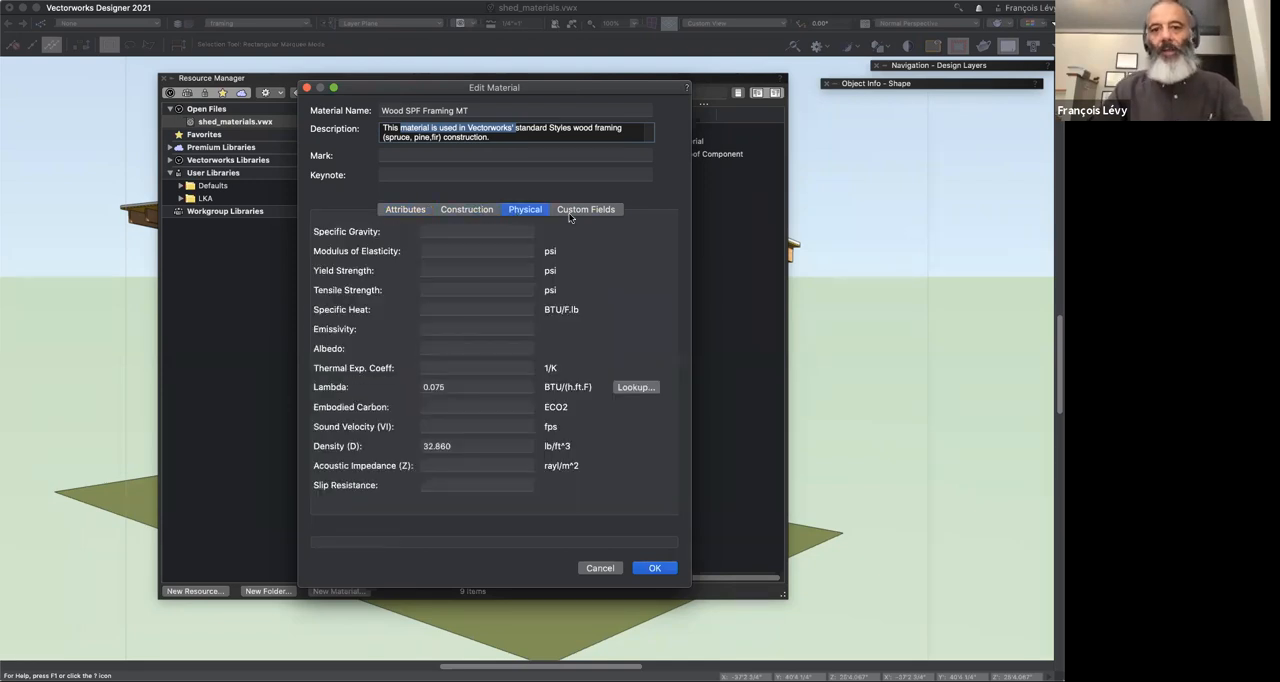
left_click(571, 211)
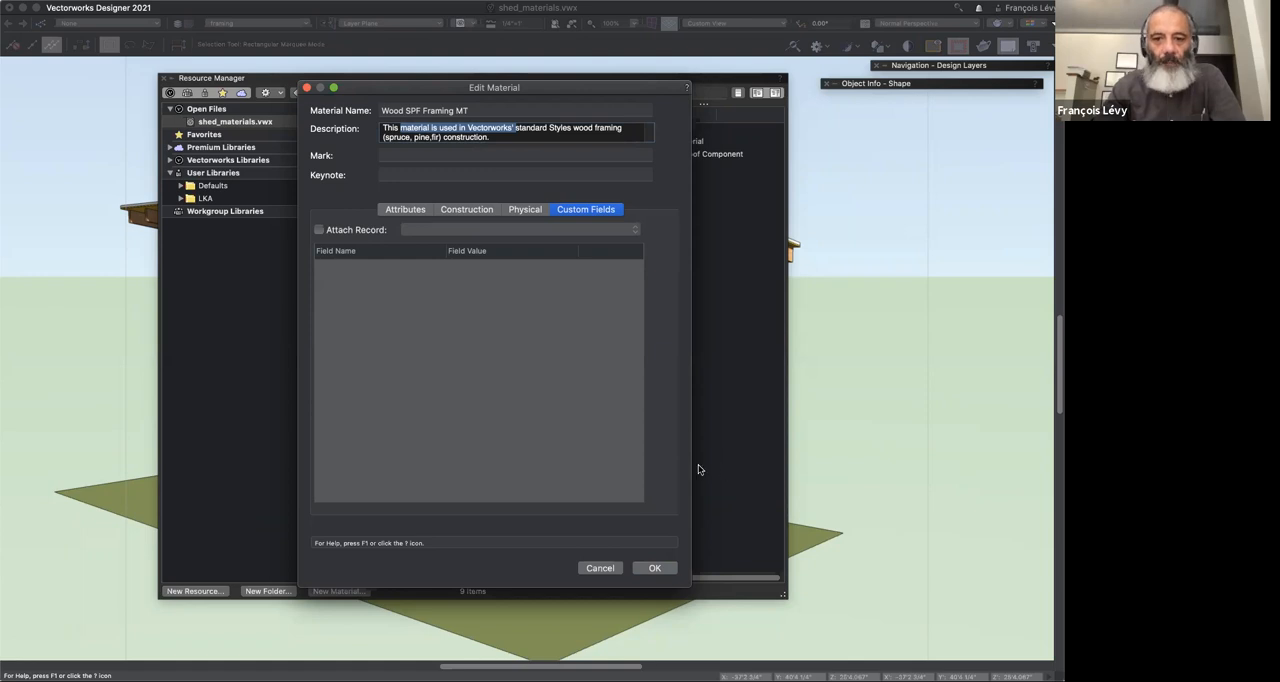
left_click(656, 568)
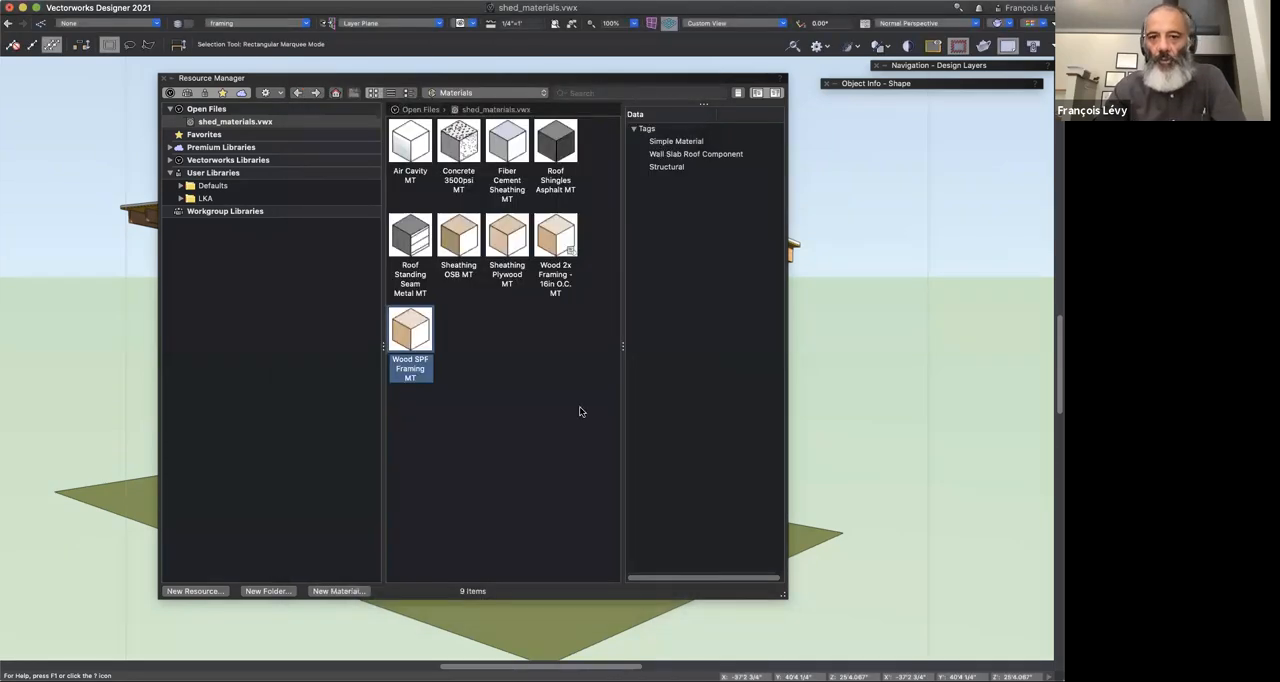
Step: Reopen Wood SPF Framing MT, check the style choices for its surface texture, and cancel without changes
right_click(409, 334)
left_click(480, 414)
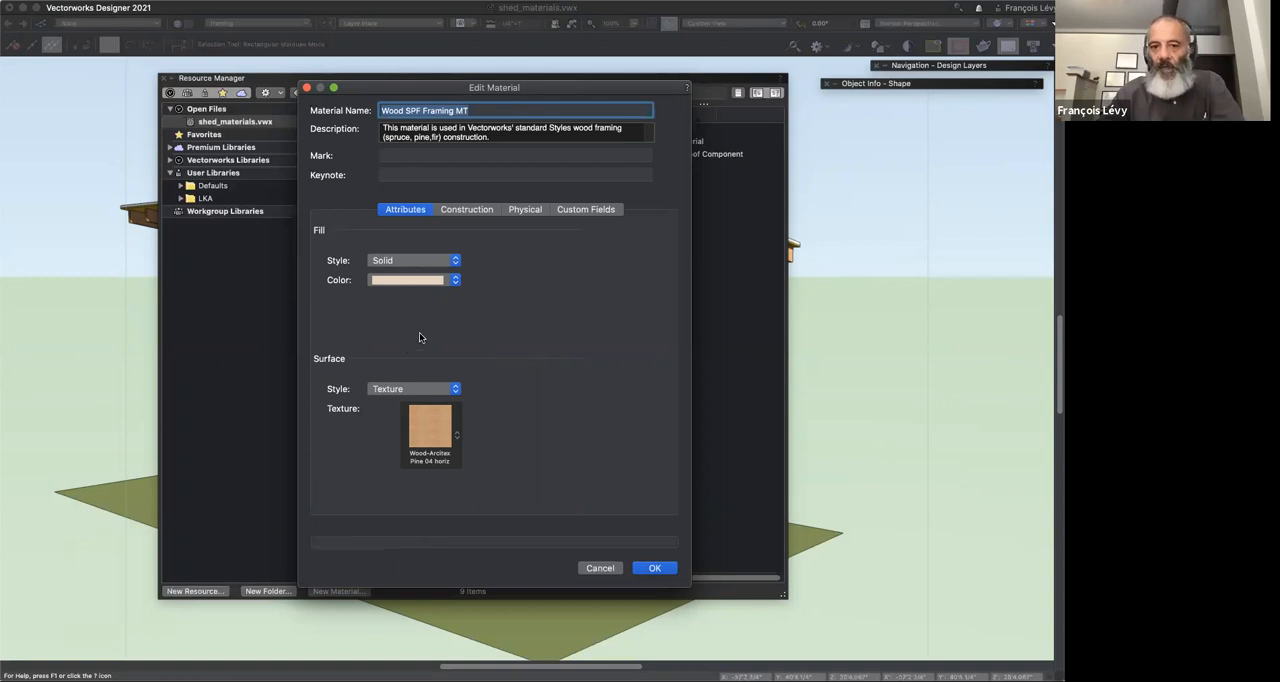
left_click(389, 388)
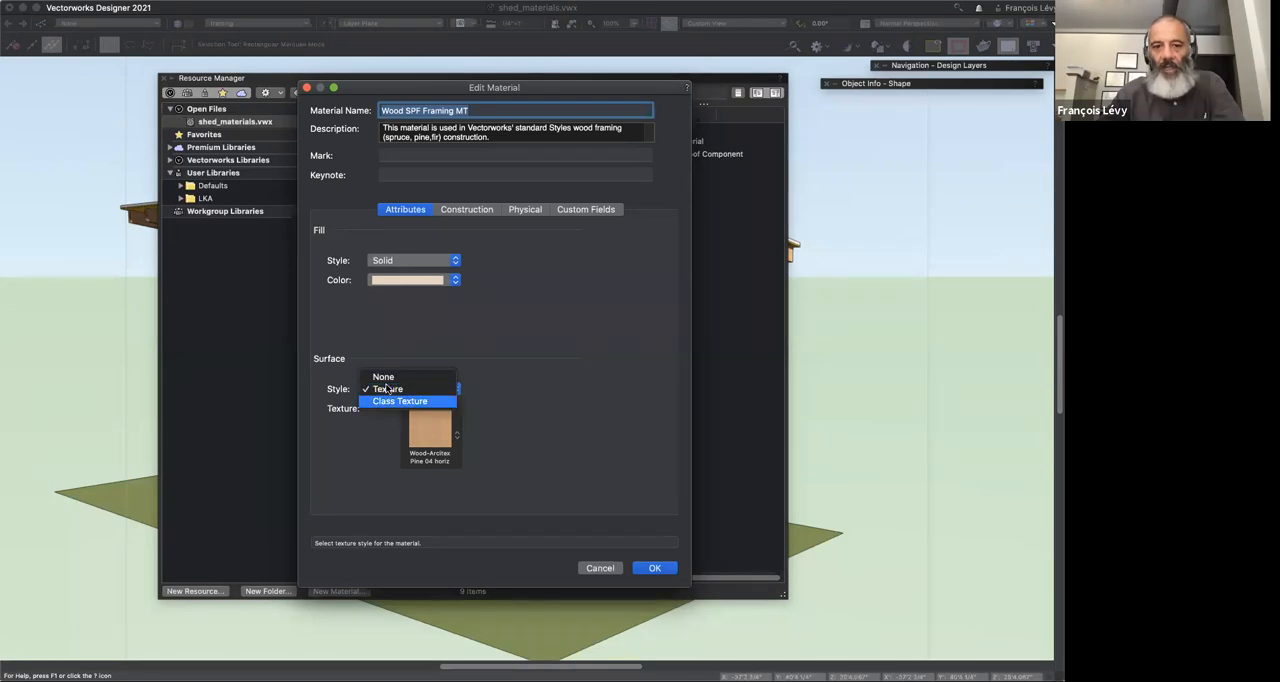
left_click(393, 345)
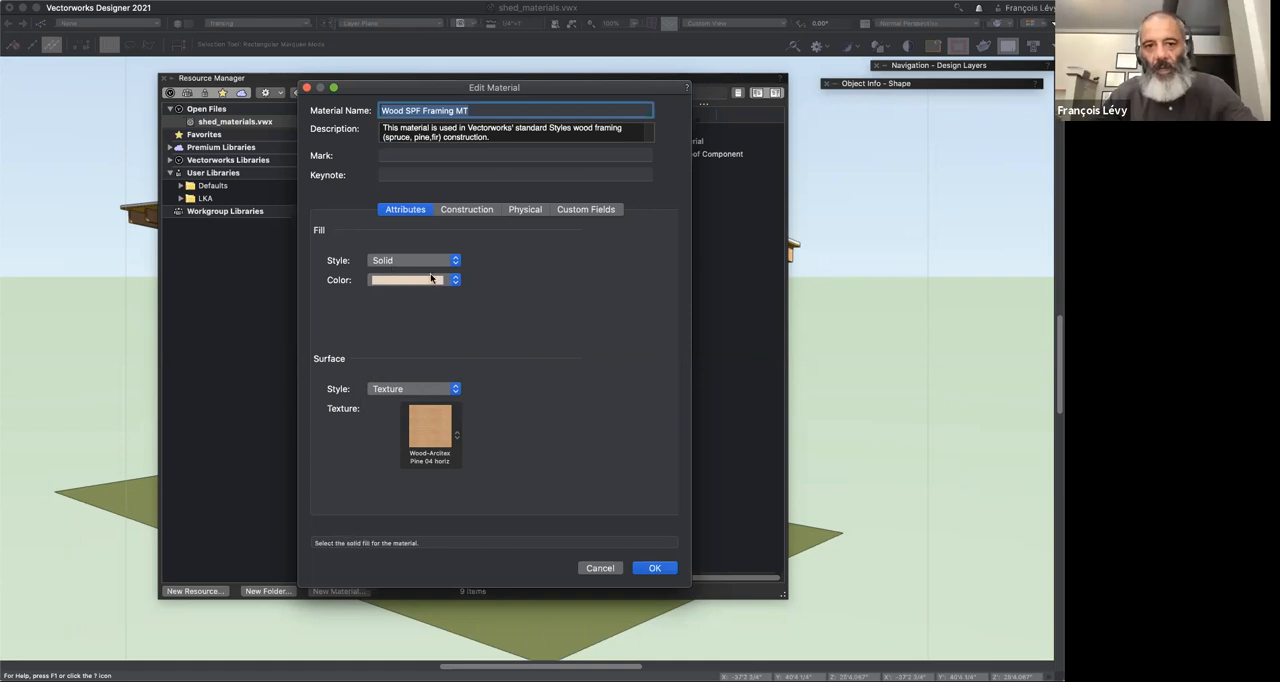
left_click(600, 568)
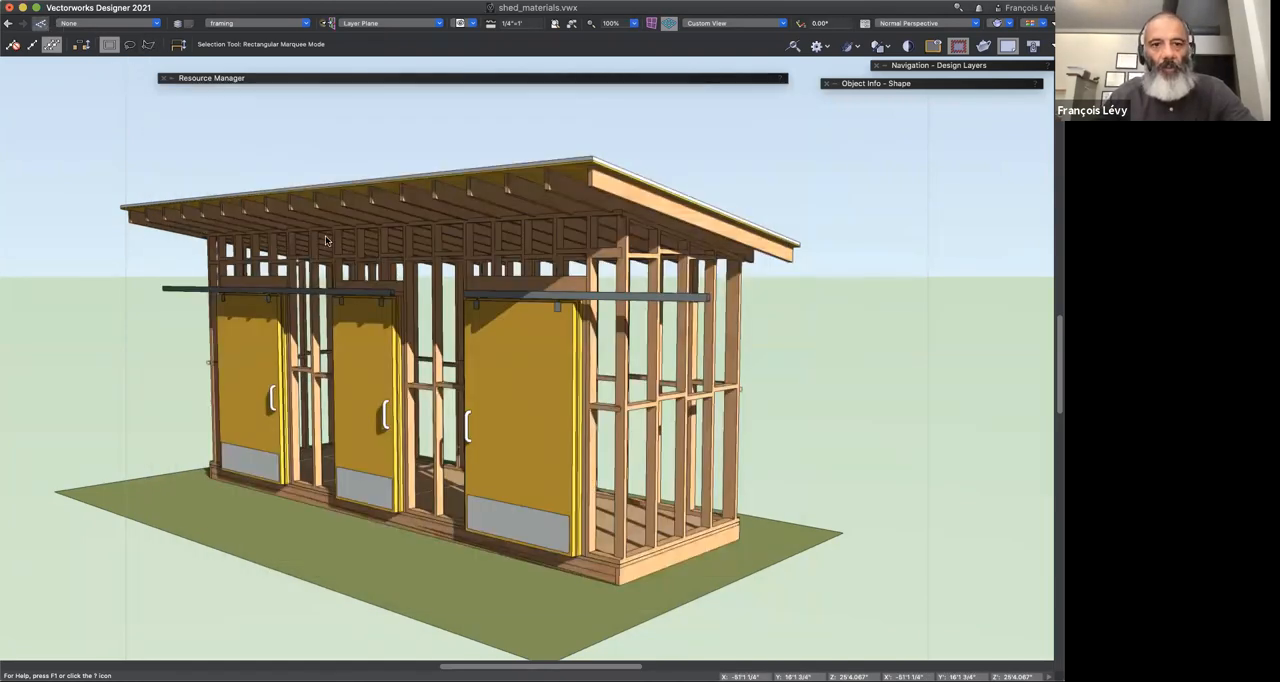
Step: Open the Organization dialog and look through the full list of the document's classes
key("super+shift+o")
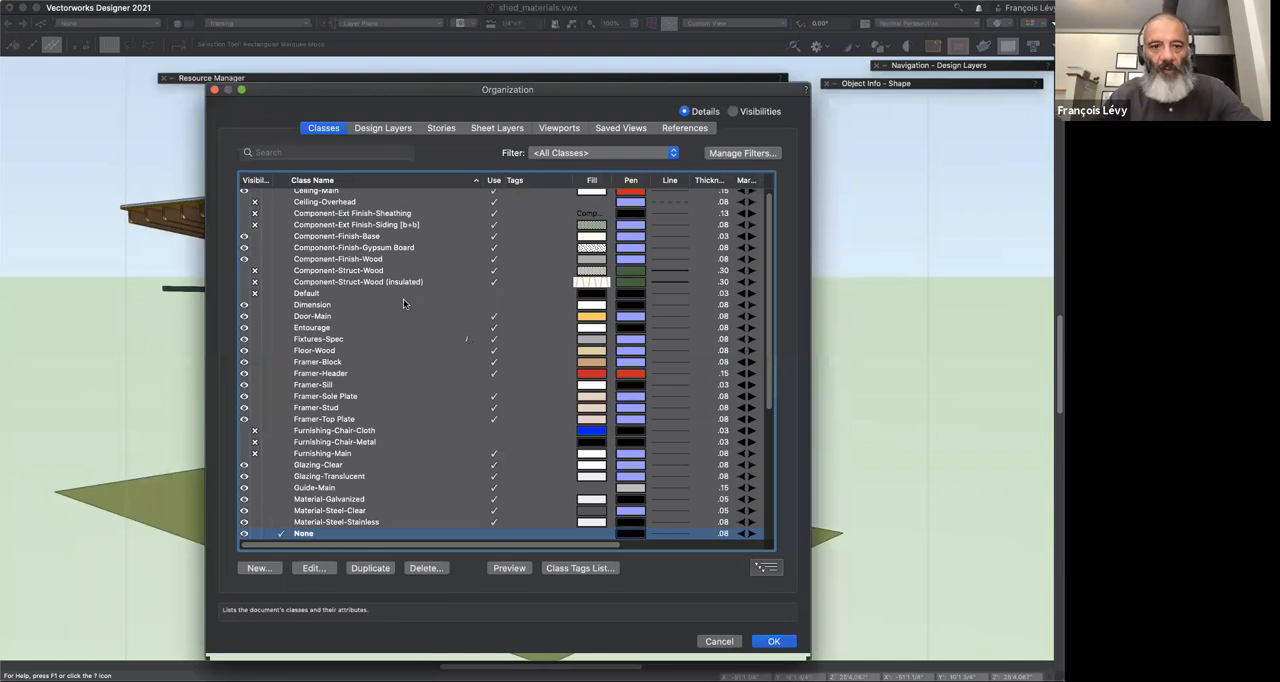
scroll(403, 303, "down", 1)
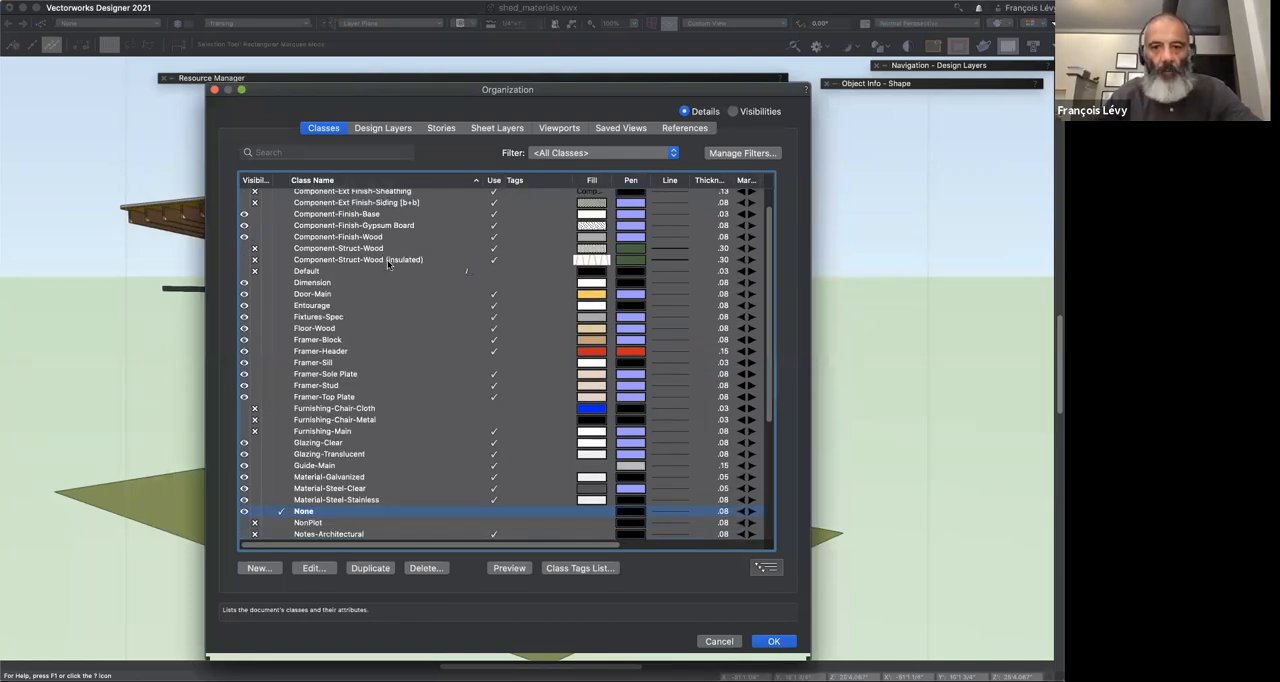
scroll(505, 365, "down", 5)
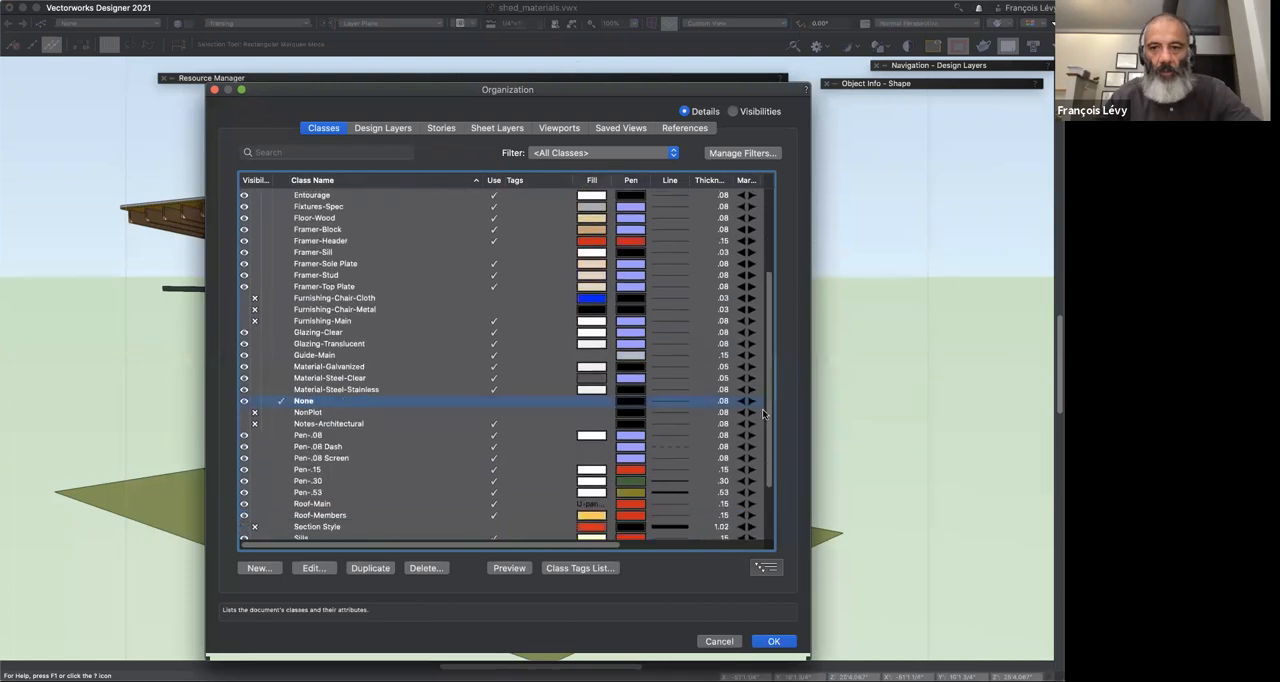
left_click_drag(771, 467, 780, 514)
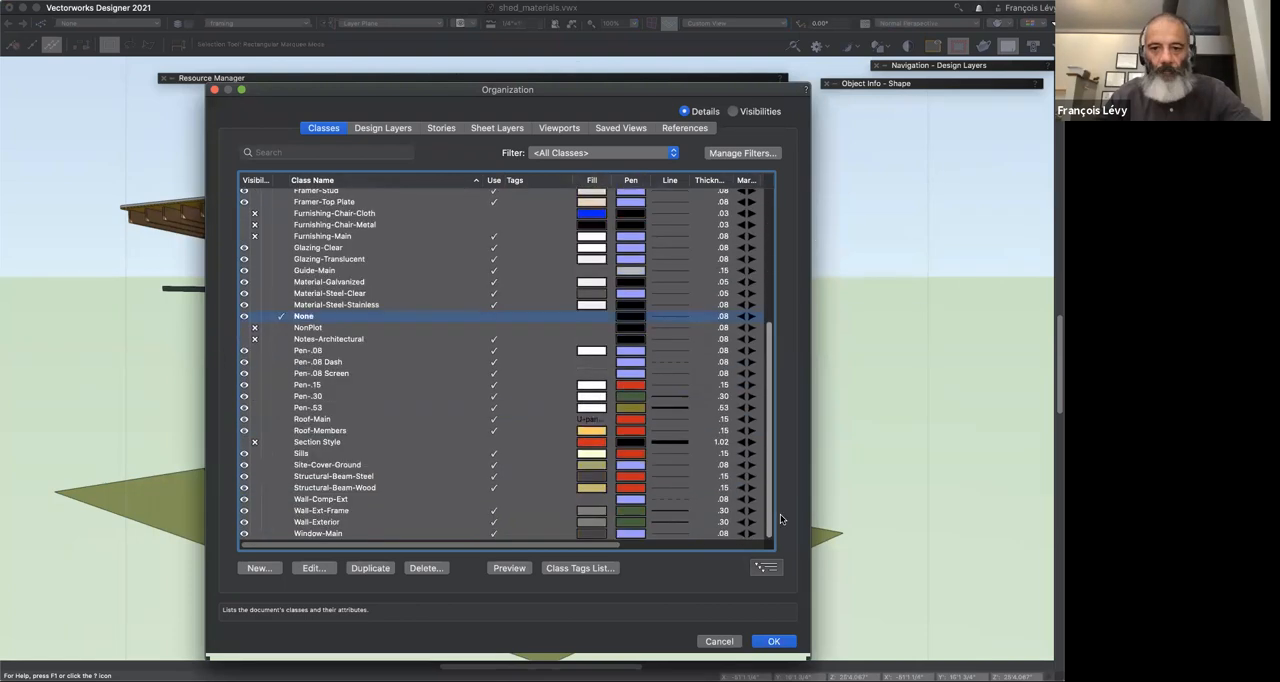
Step: Open the Structural-Beam-Wood class for editing, review its graphic attributes and textures, and cancel without changes
left_click(370, 487)
left_click(312, 568)
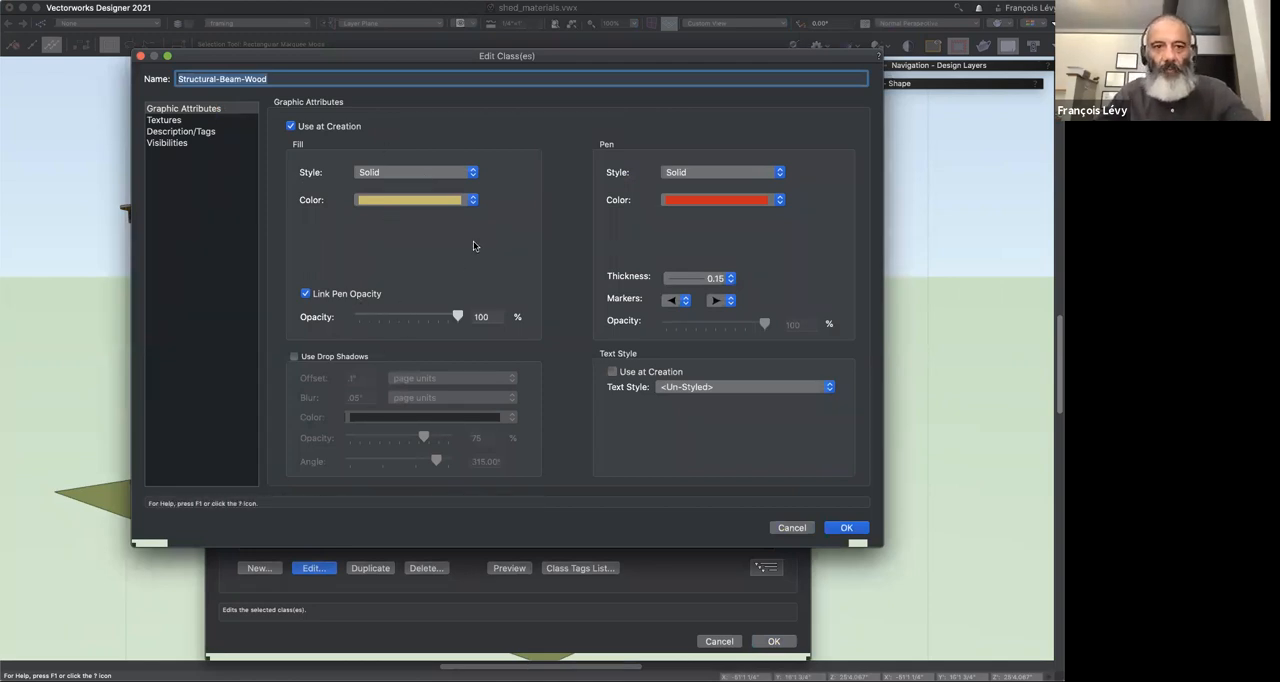
left_click(186, 121)
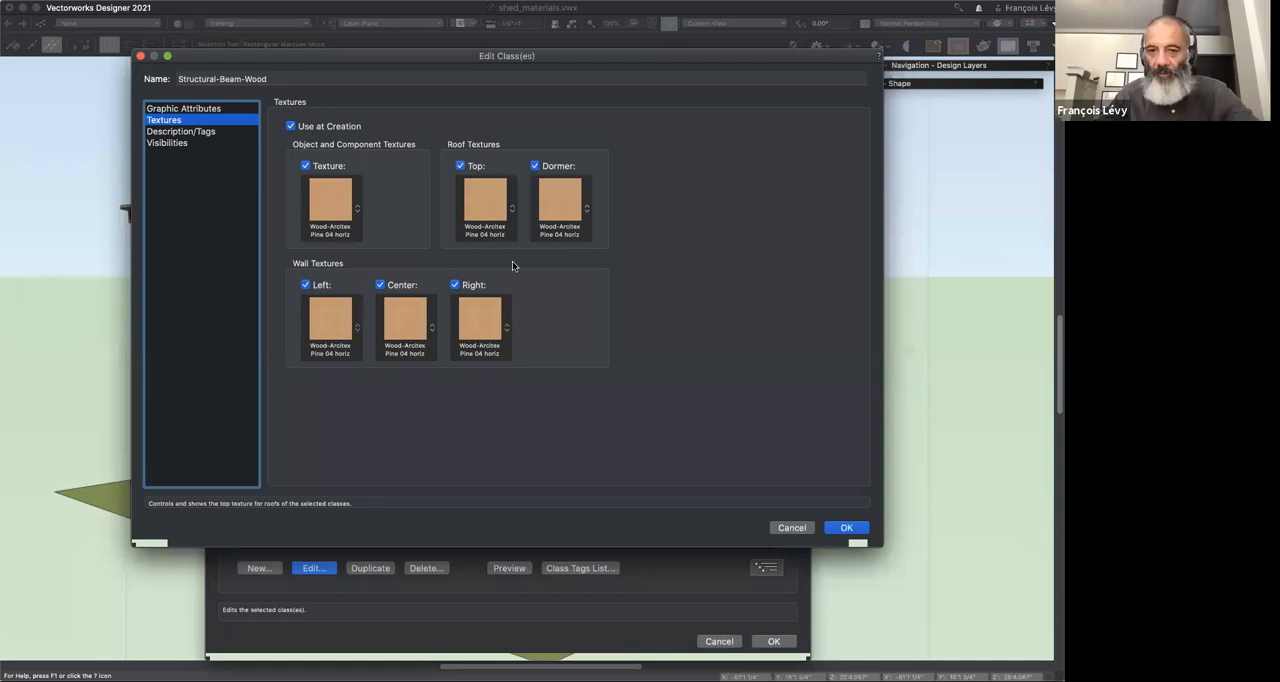
left_click(787, 527)
Step: Locate the Material-Galvanized class among the material-named classes and close the Organization dialog without saving changes
scroll(380, 437, "up", 2)
scroll(380, 437, "up", 10)
scroll(380, 437, "down", 10)
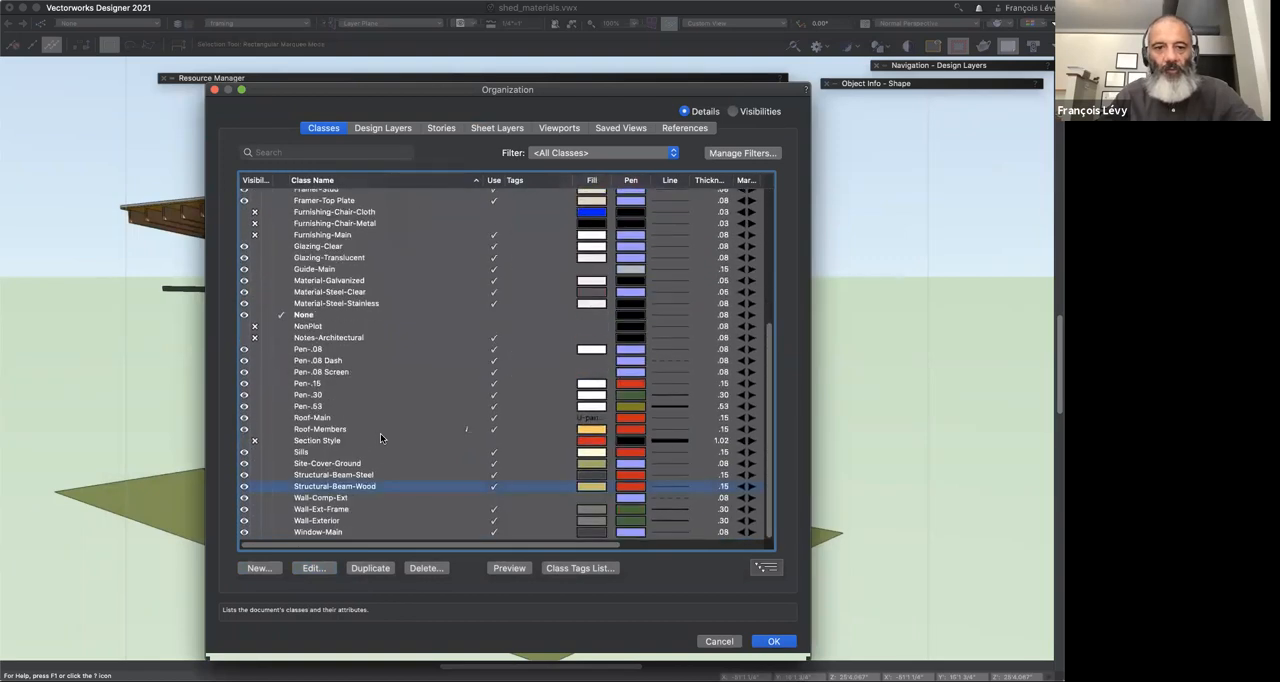
left_click(344, 285)
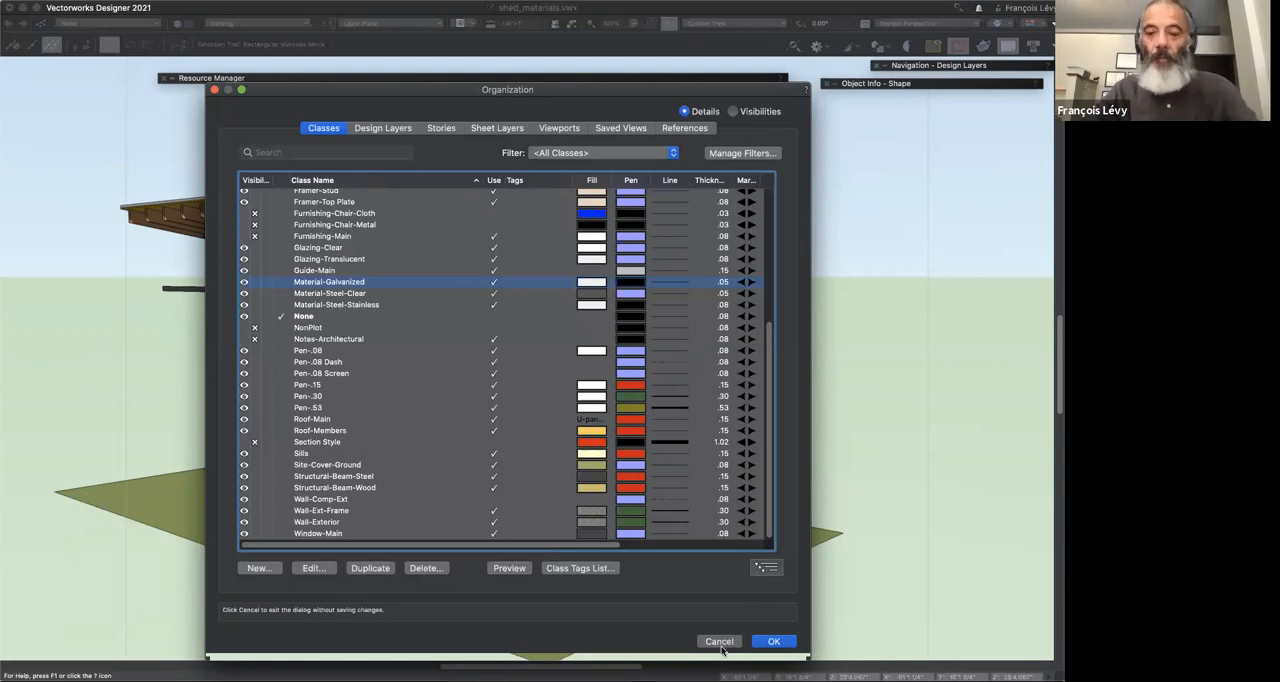
left_click(720, 642)
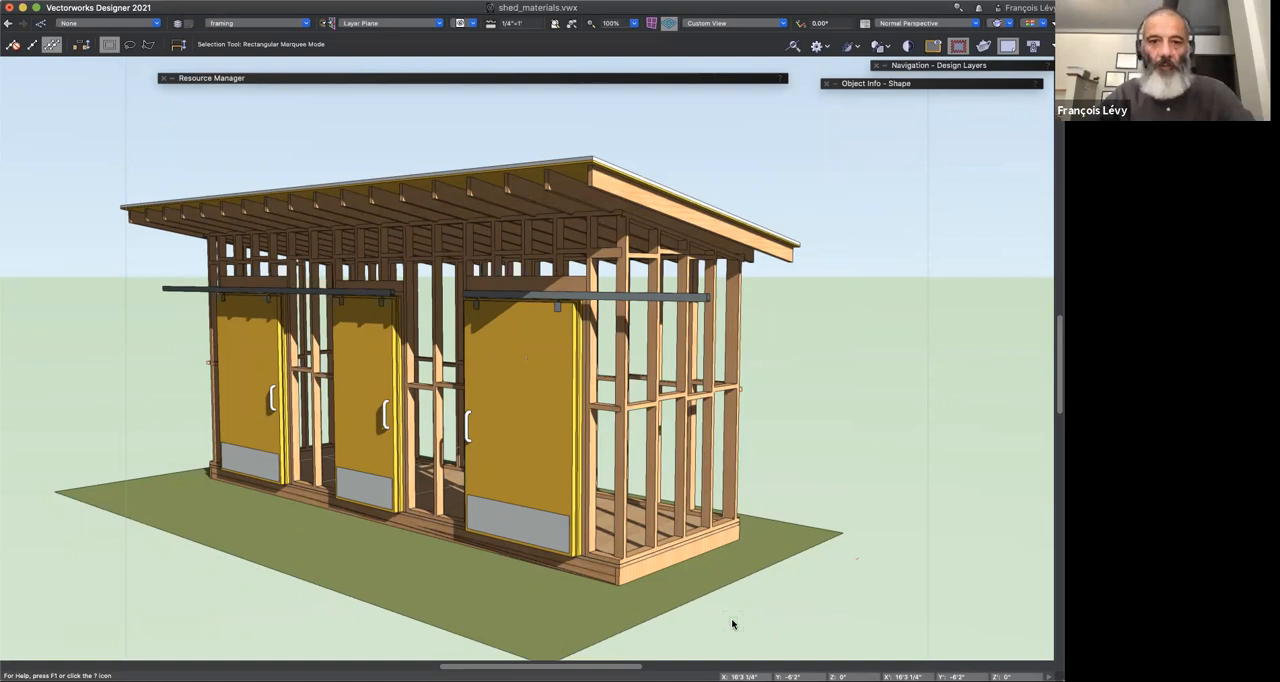
Step: Select the exposed end rafter at the shed's near roof edge and expand the Object Info palette to show its shape properties
key("u")
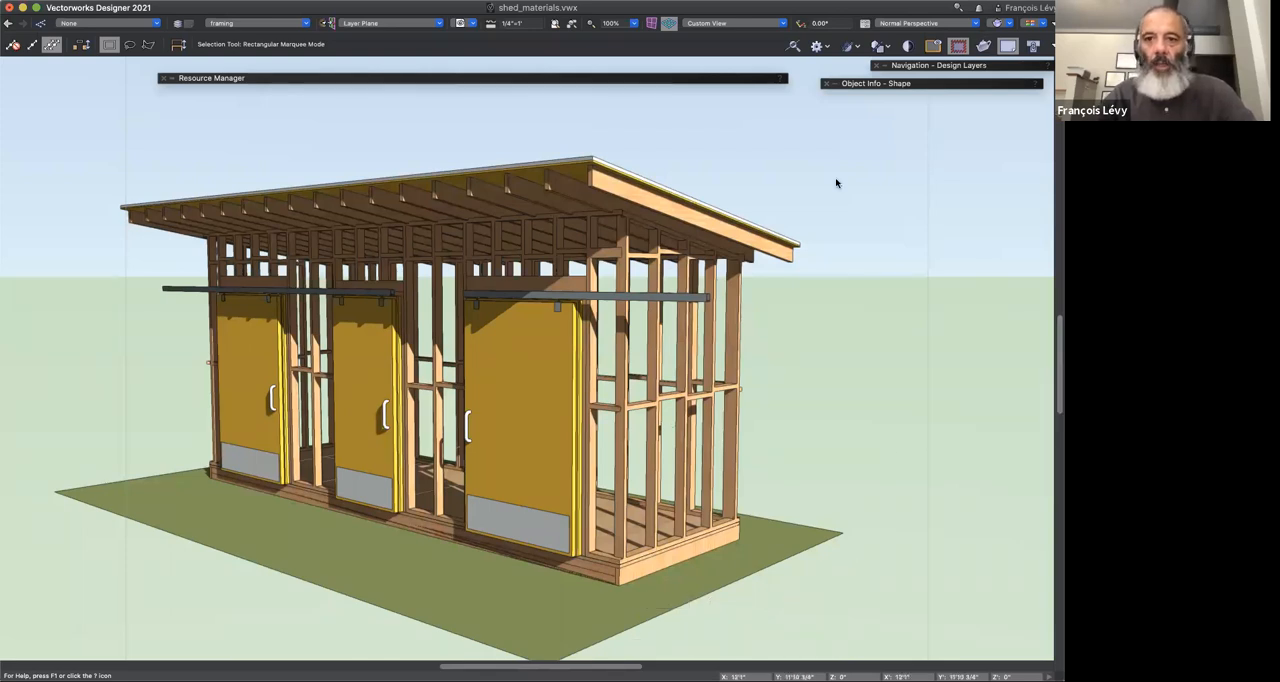
left_click(787, 256)
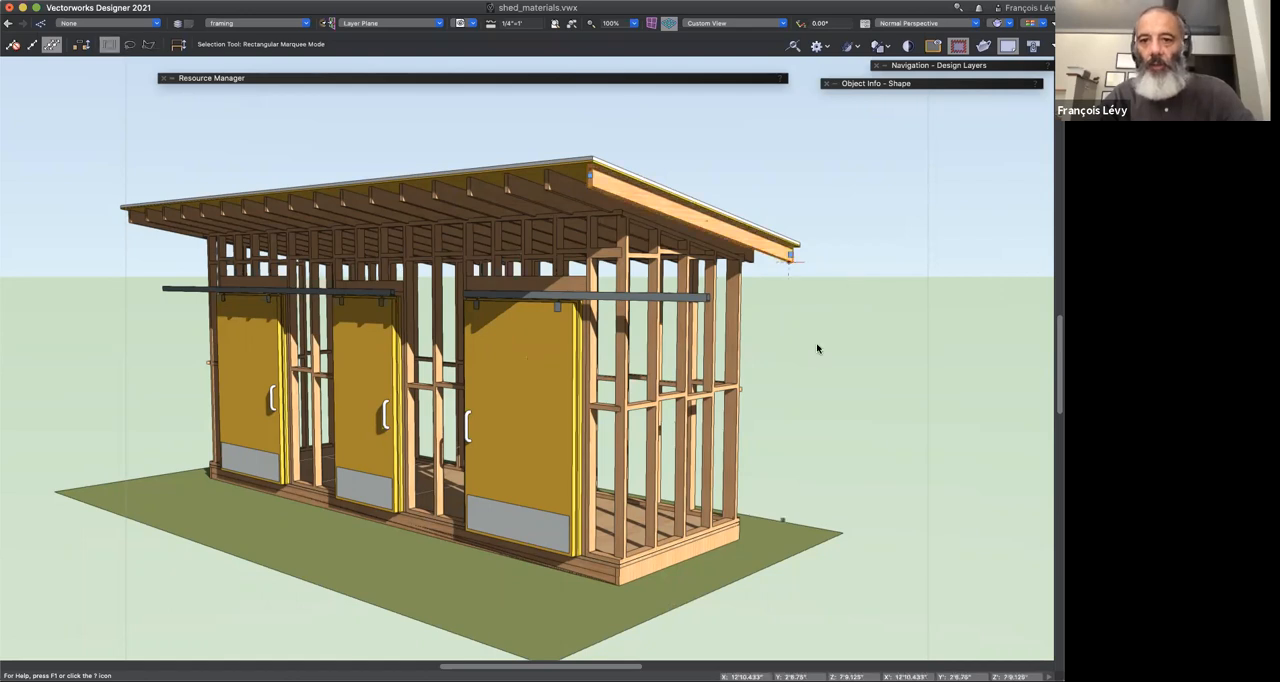
left_click(835, 334)
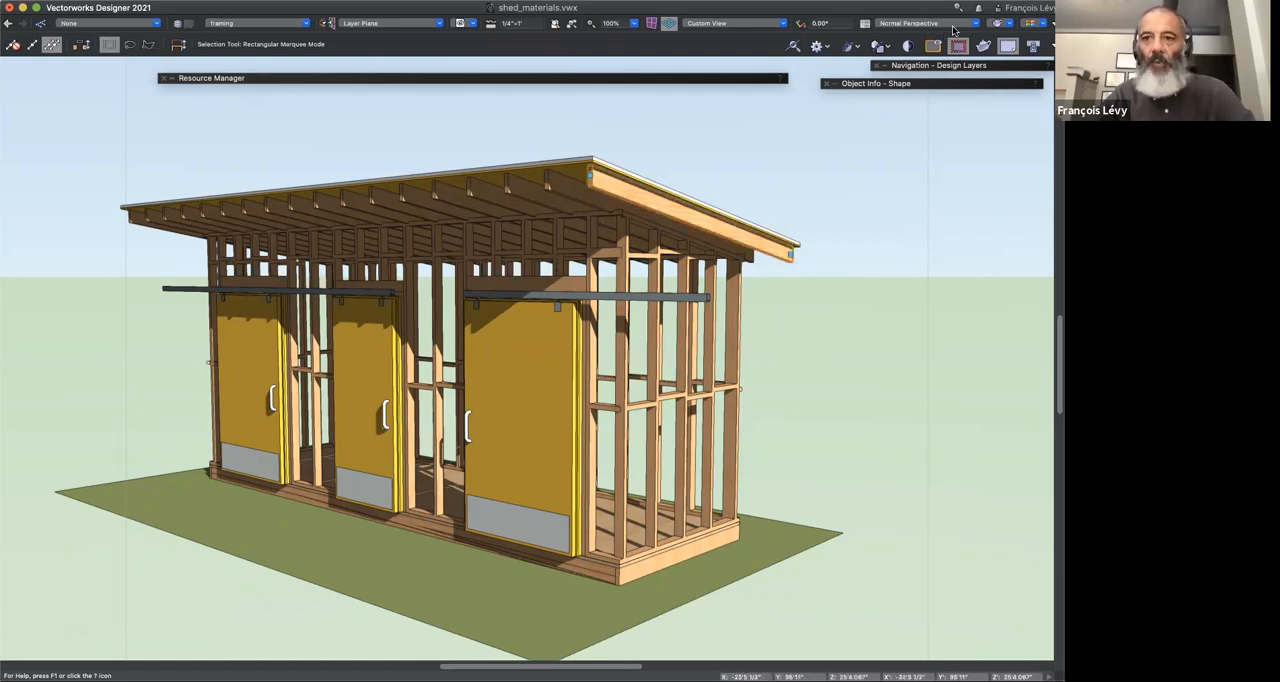
left_click_drag(870, 84, 349, 141)
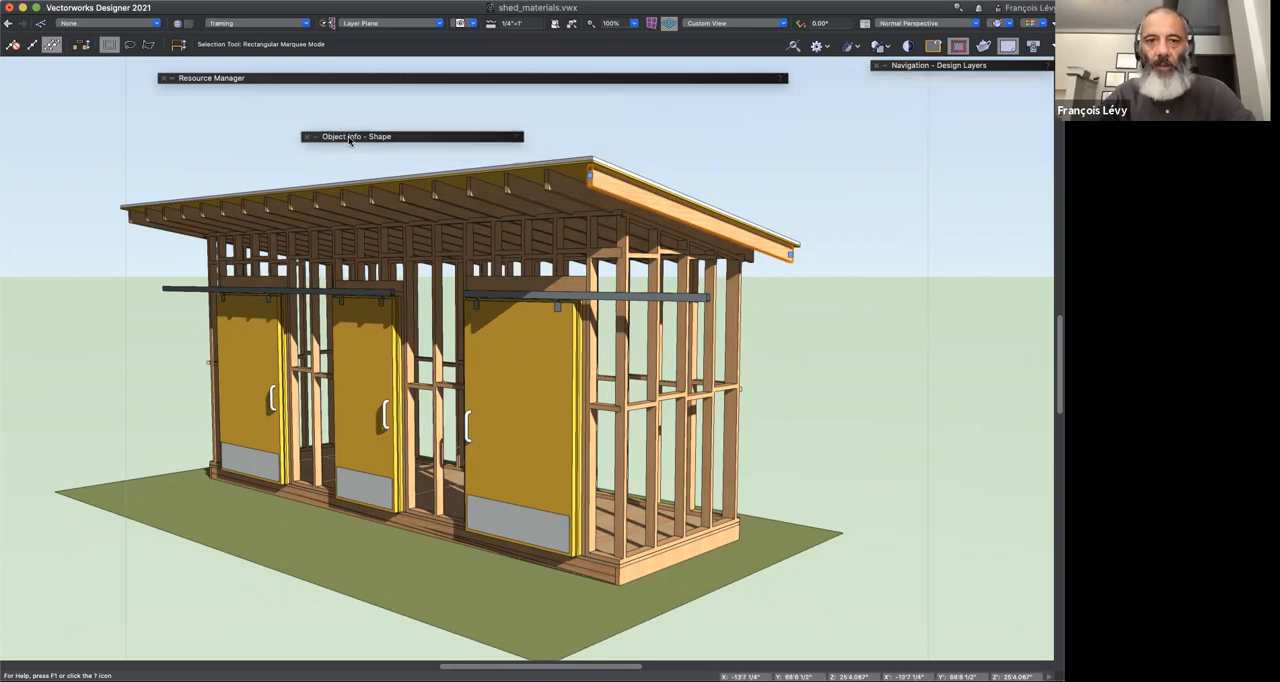
double_click(349, 141)
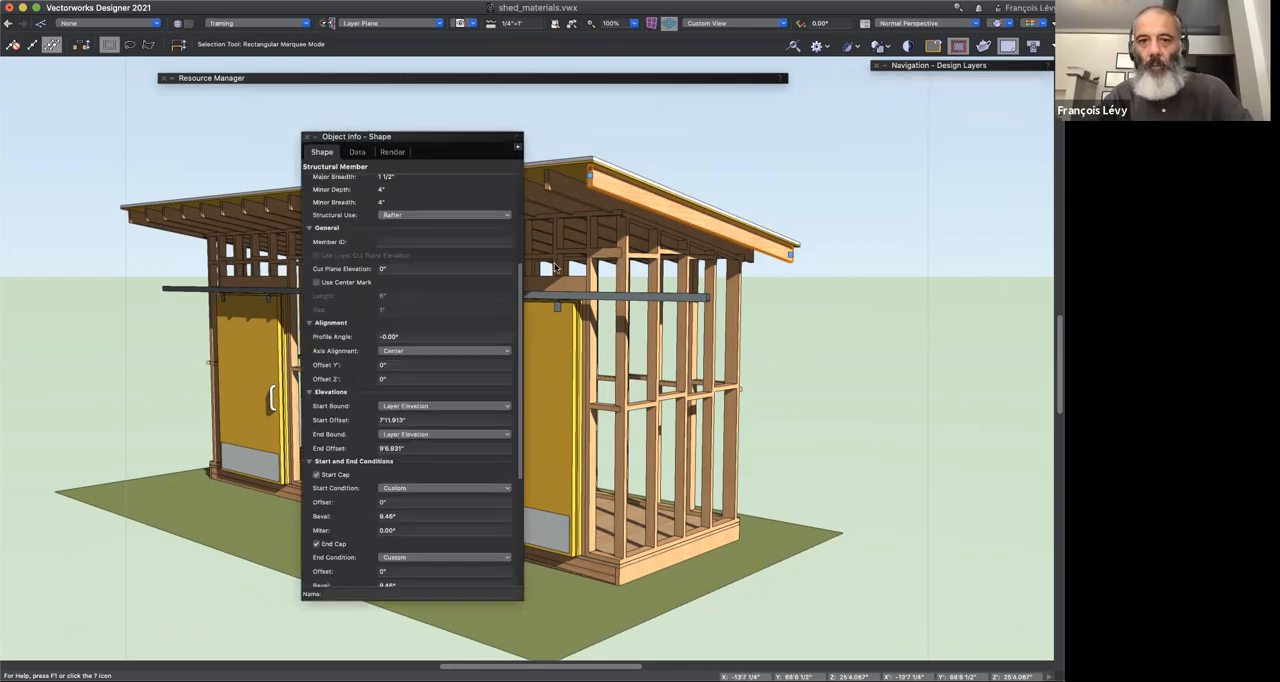
key("super+6")
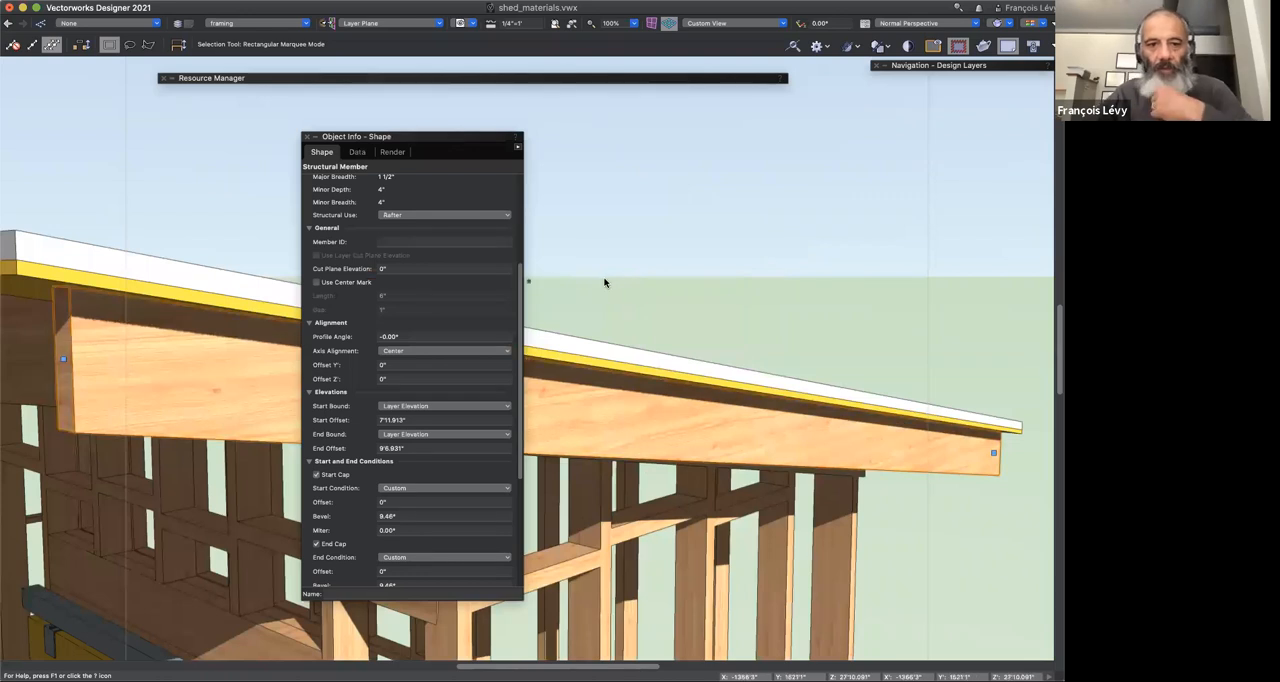
scroll(453, 258, "up", 5)
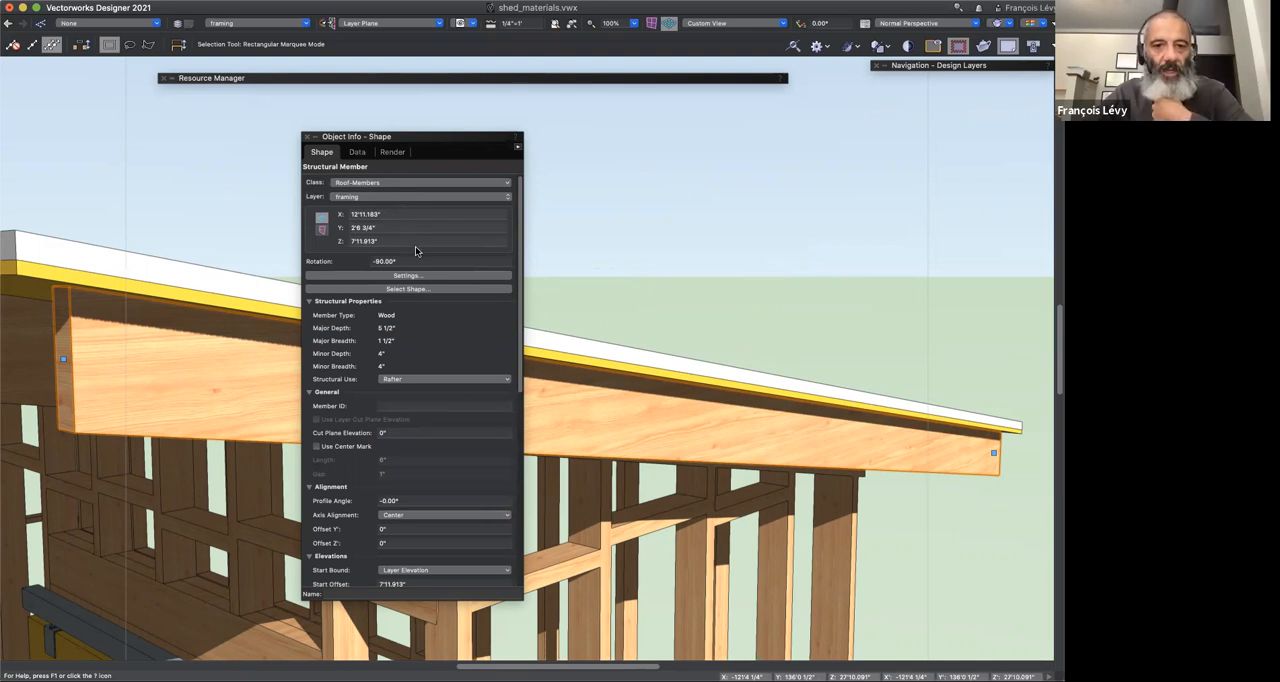
Step: Open the rafter's structural member settings and check its profile material and the Set Attributes By choices for 2D attributes, keeping Material
left_click(427, 277)
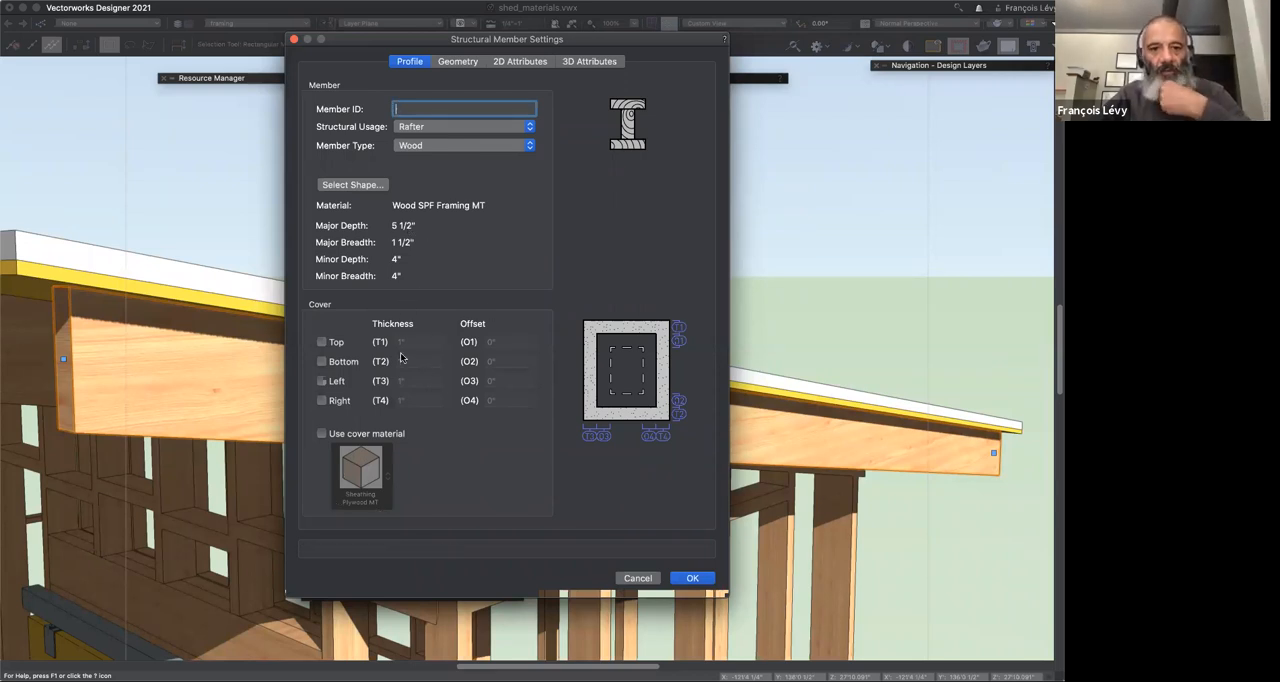
left_click(459, 62)
left_click(509, 62)
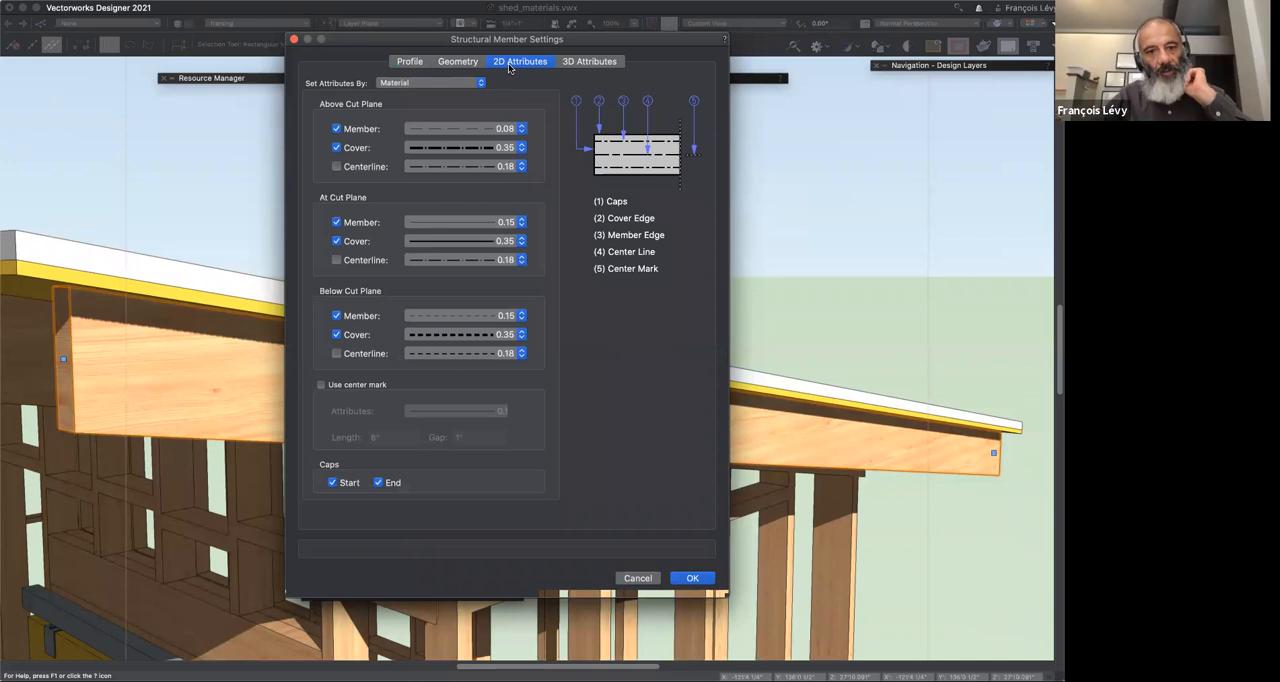
left_click(387, 84)
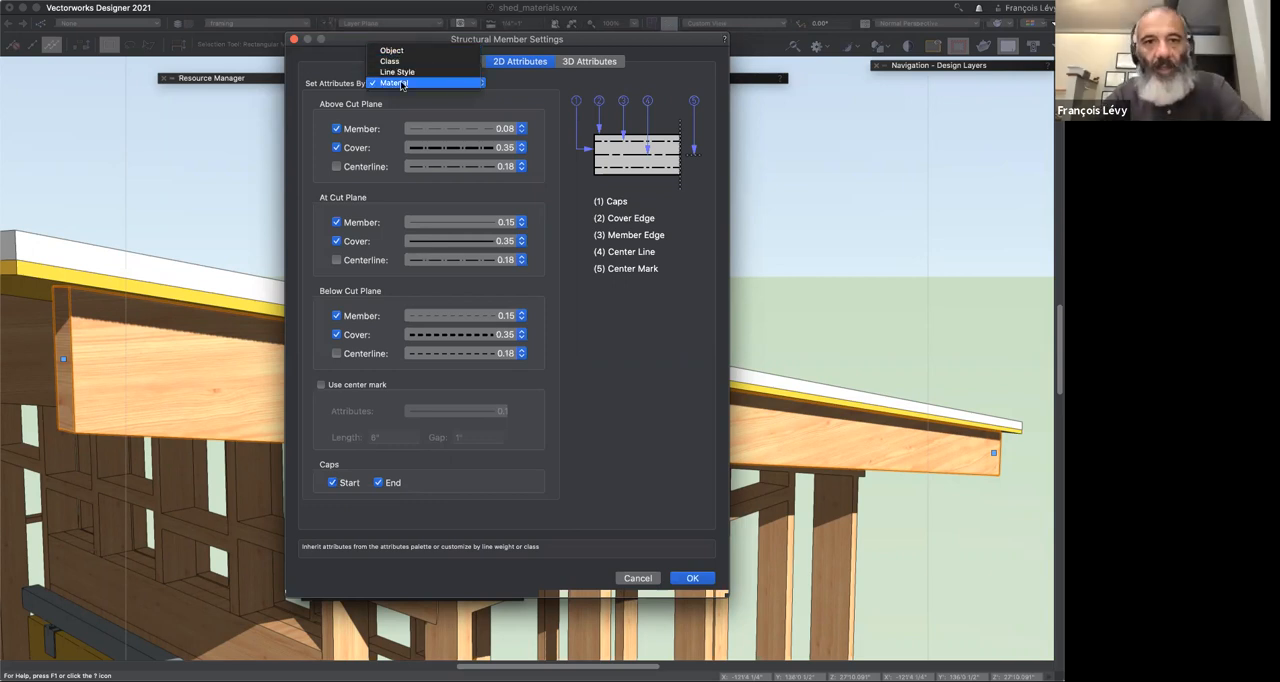
left_click(401, 83)
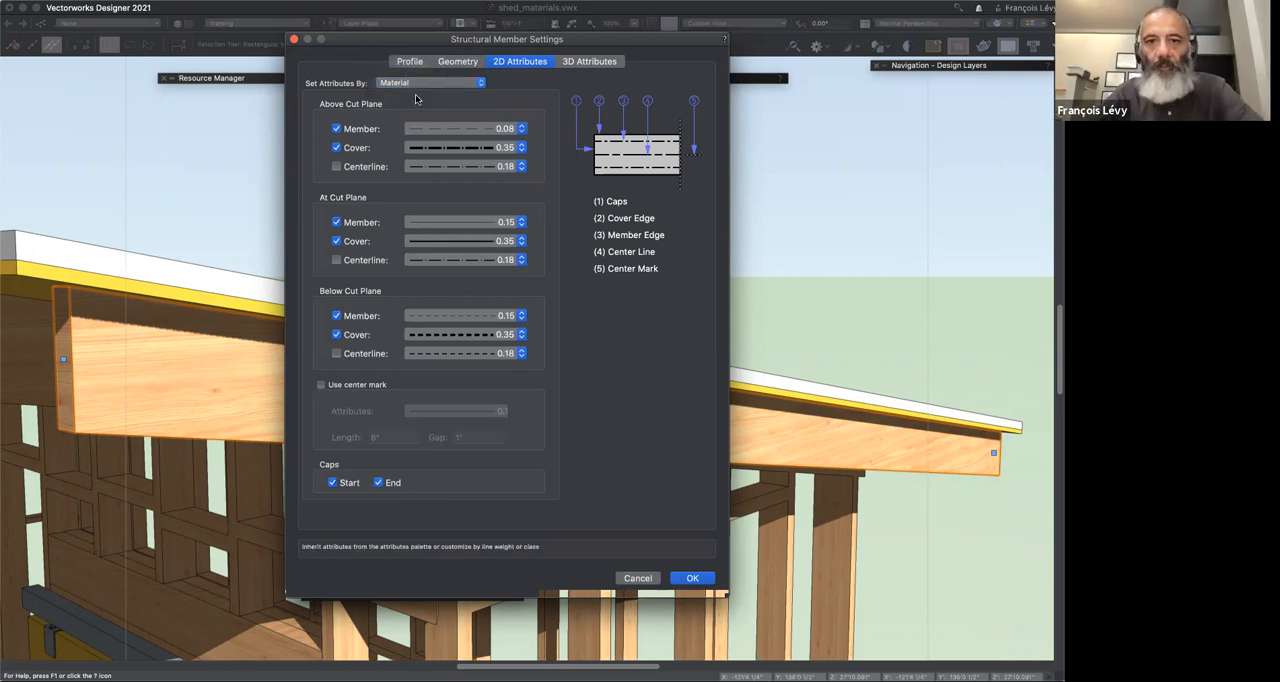
Step: Check the Set Attributes By choices for the rafter's 3D attributes, review its profile again, and cancel the settings
left_click(589, 61)
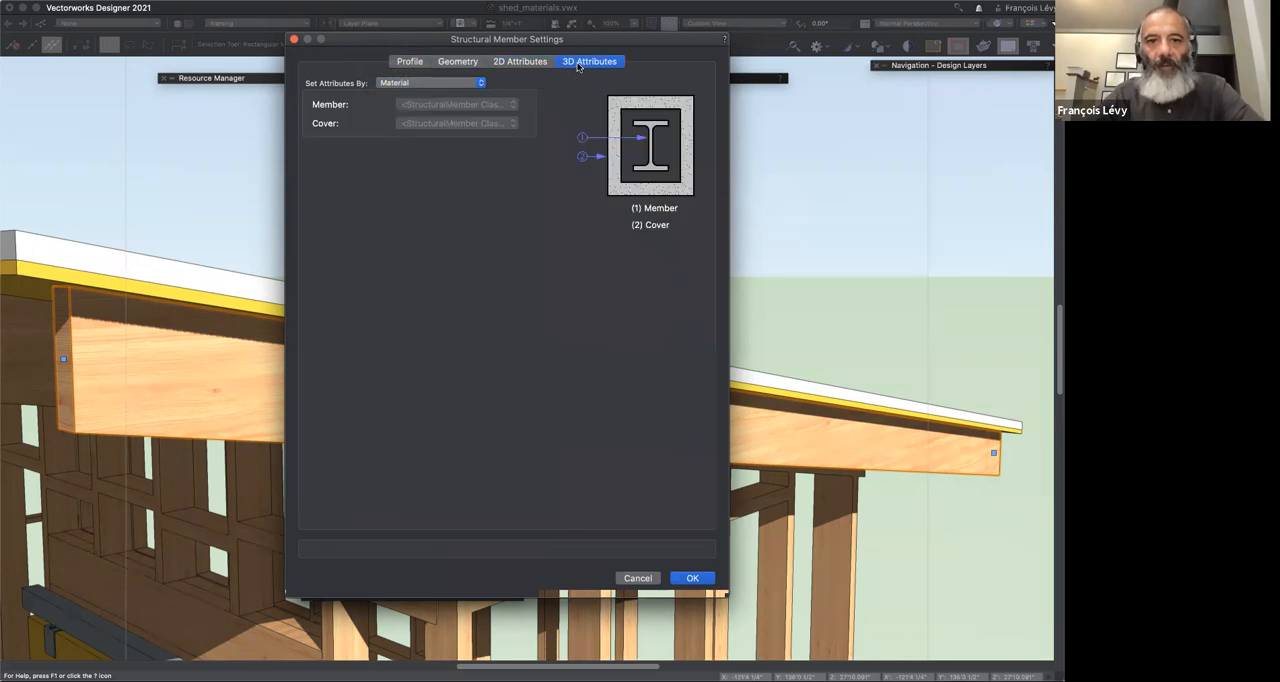
left_click(462, 83)
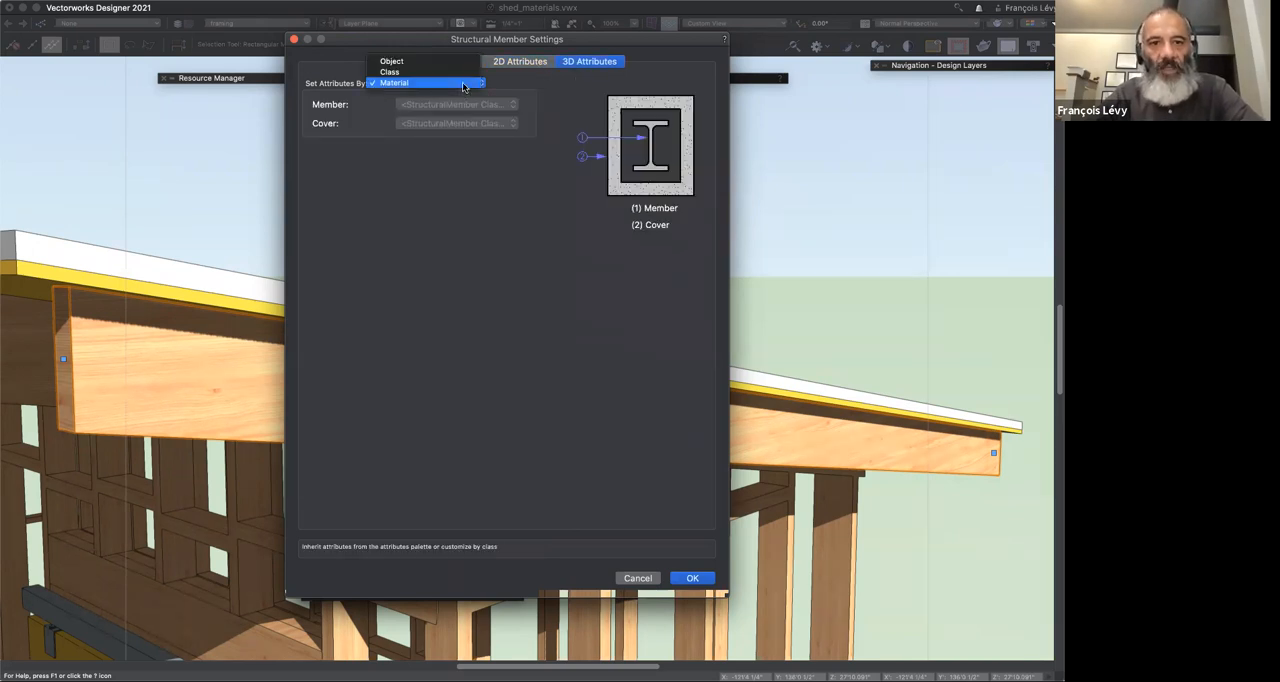
left_click(462, 82)
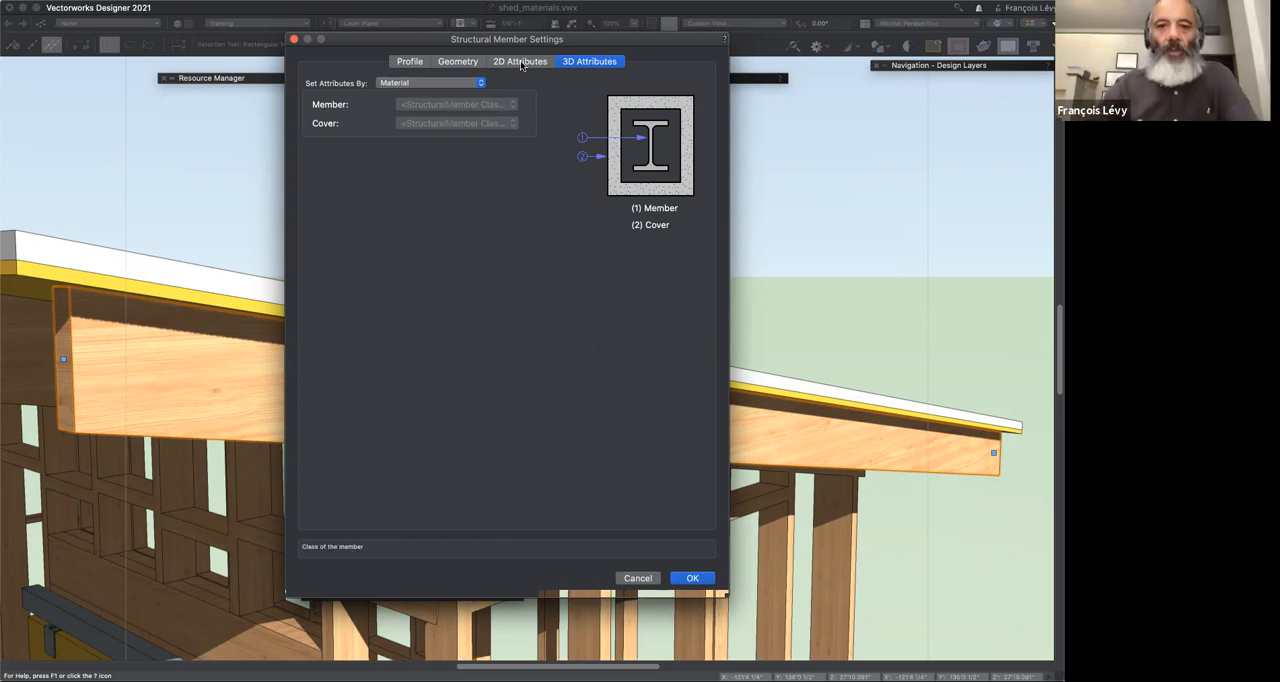
left_click(410, 63)
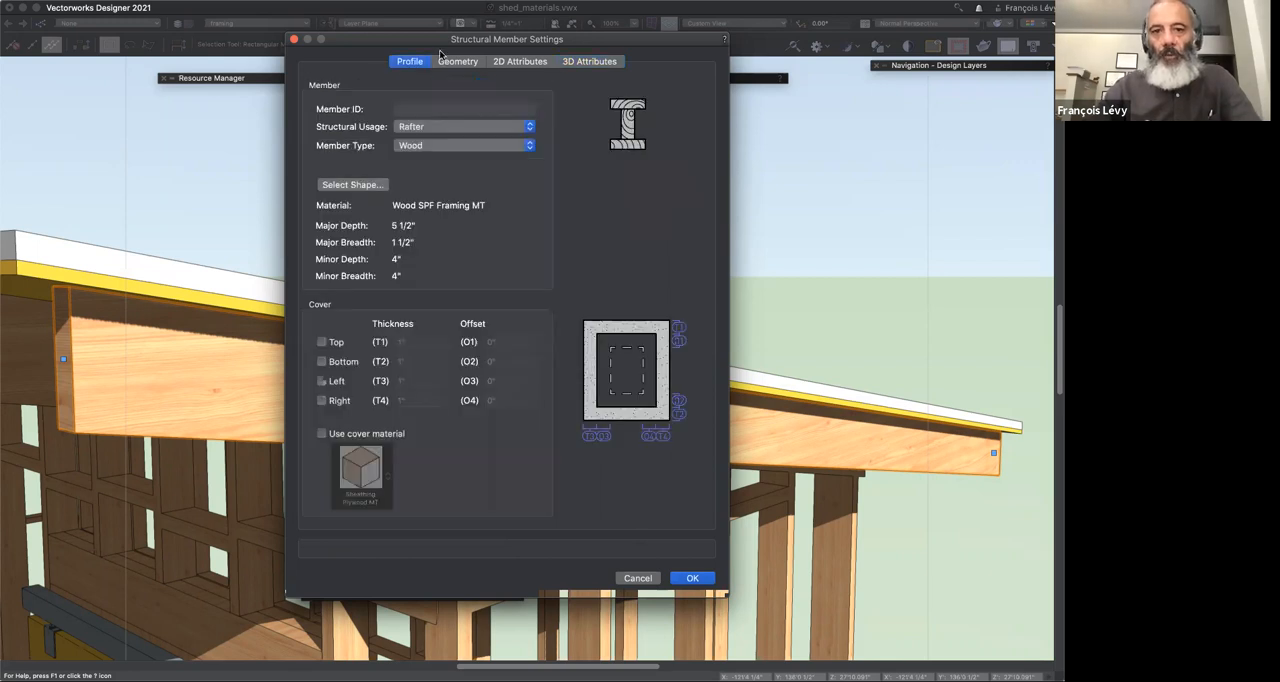
left_click(645, 578)
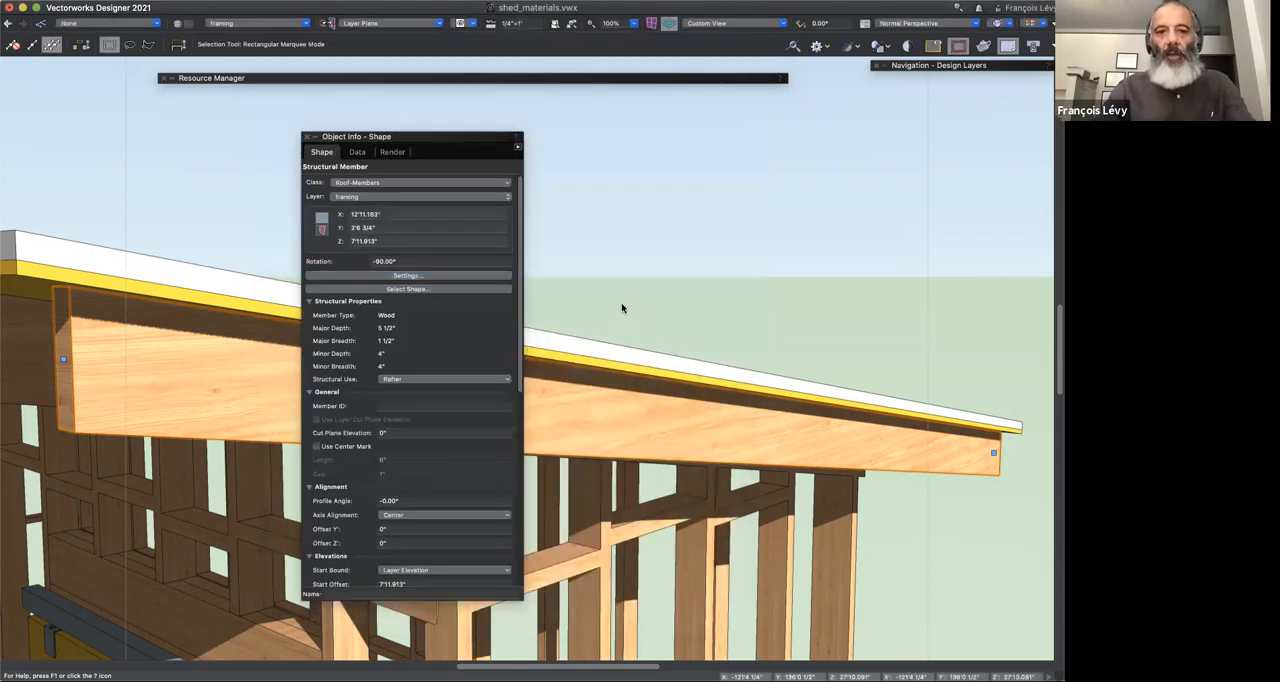
Step: Move the Object Info palette clear of the rafter, group the rafter, and enter the group to isolate it
left_click_drag(457, 137, 974, 108)
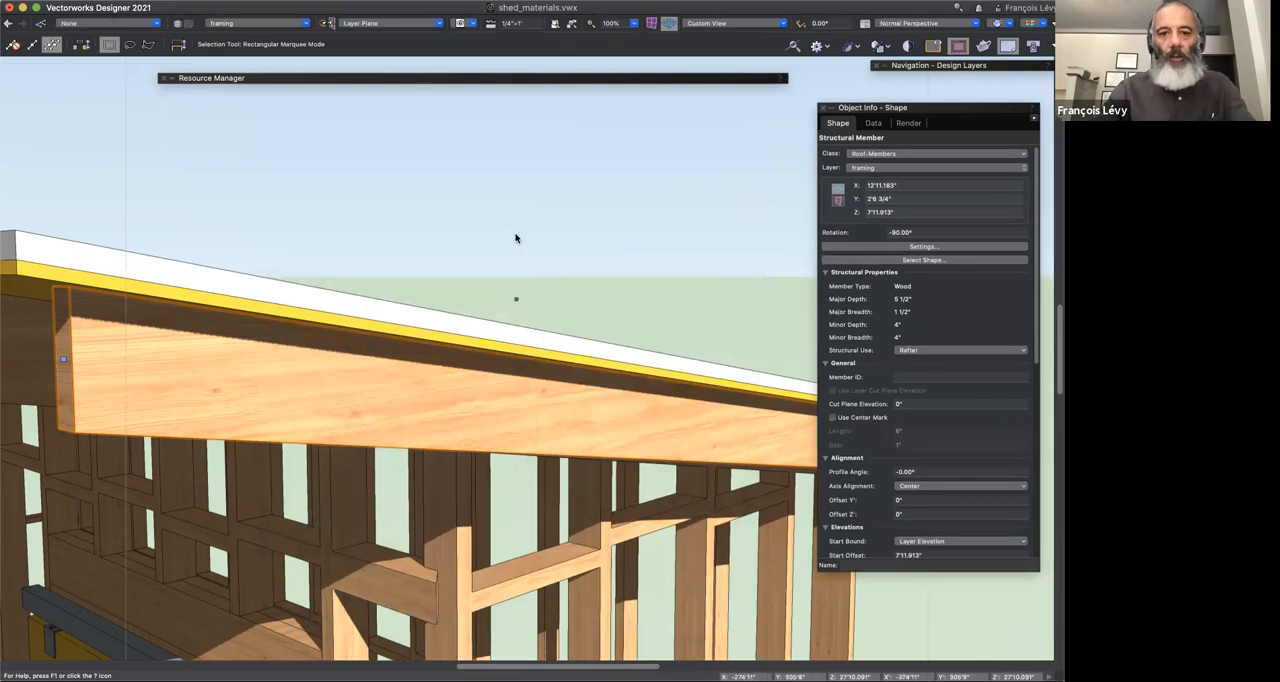
scroll(516, 238, "down", 10)
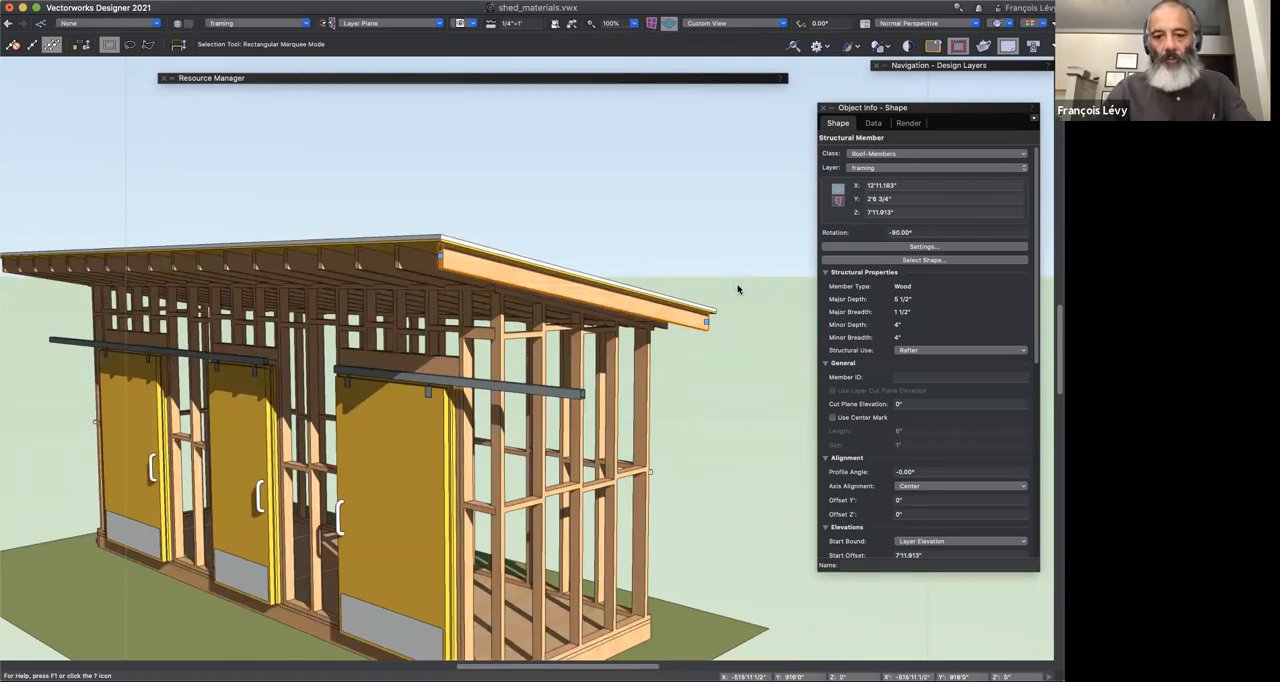
key("super+g")
key("super+bracketleft")
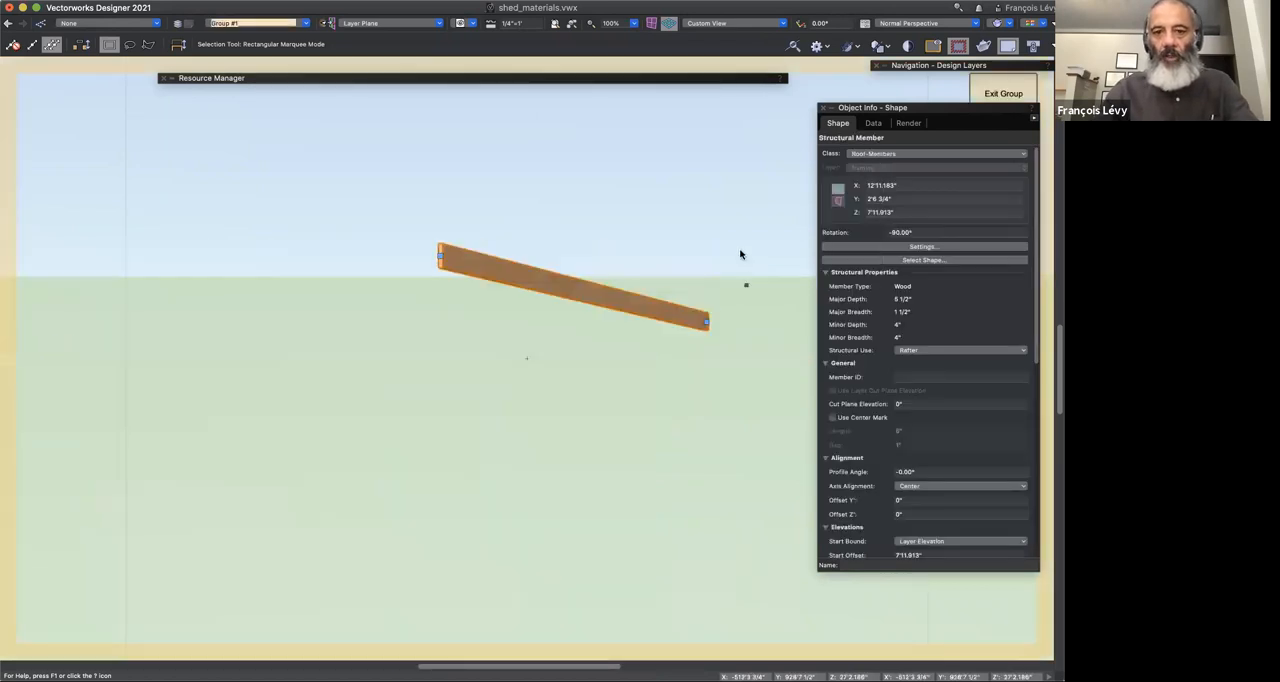
Step: Draw a closed four-vertex 2D polygon over the rafter's long side face, snapping to its corners
key("shift+c")
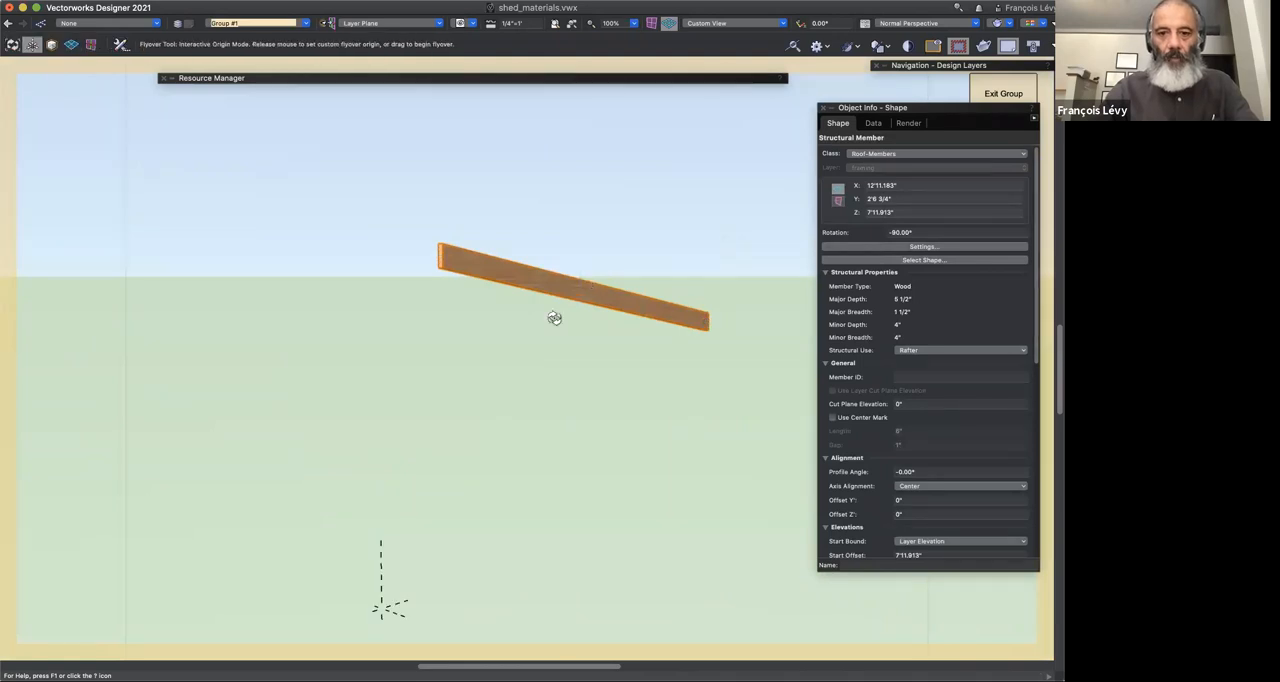
left_click_drag(583, 399, 466, 411)
key("c")
left_click_drag(393, 217, 832, 444)
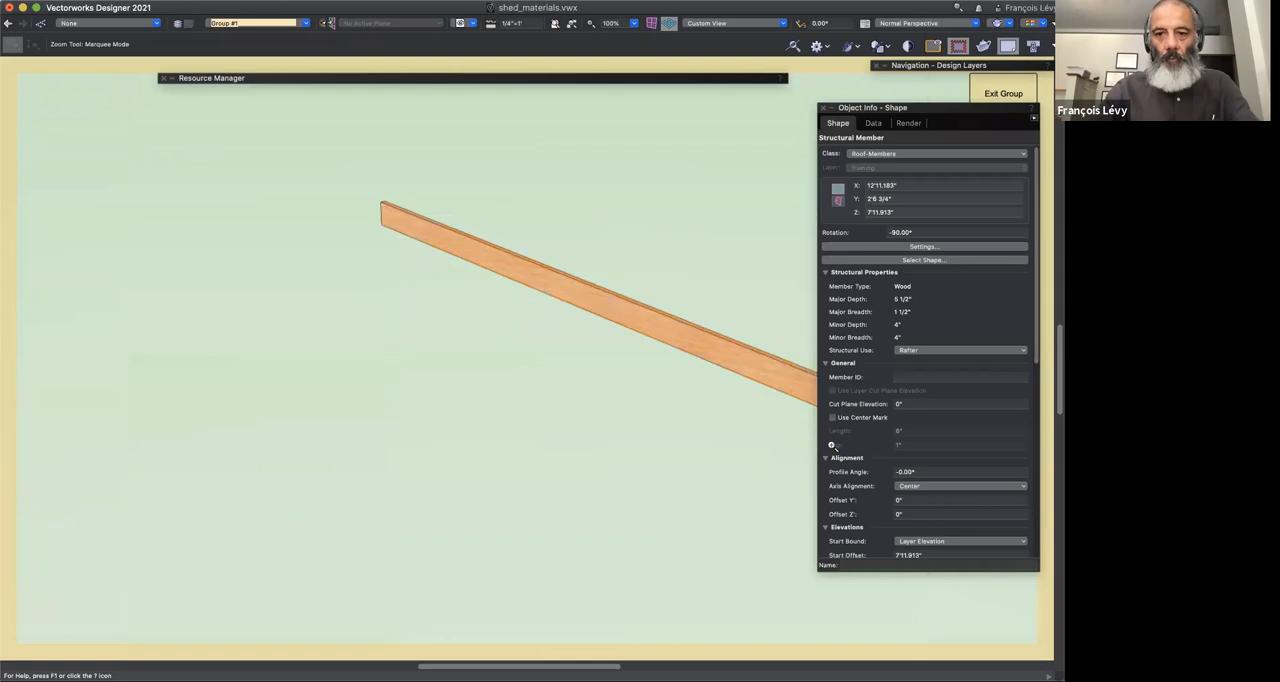
scroll(602, 515, "right", 5)
scroll(602, 515, "left", 1)
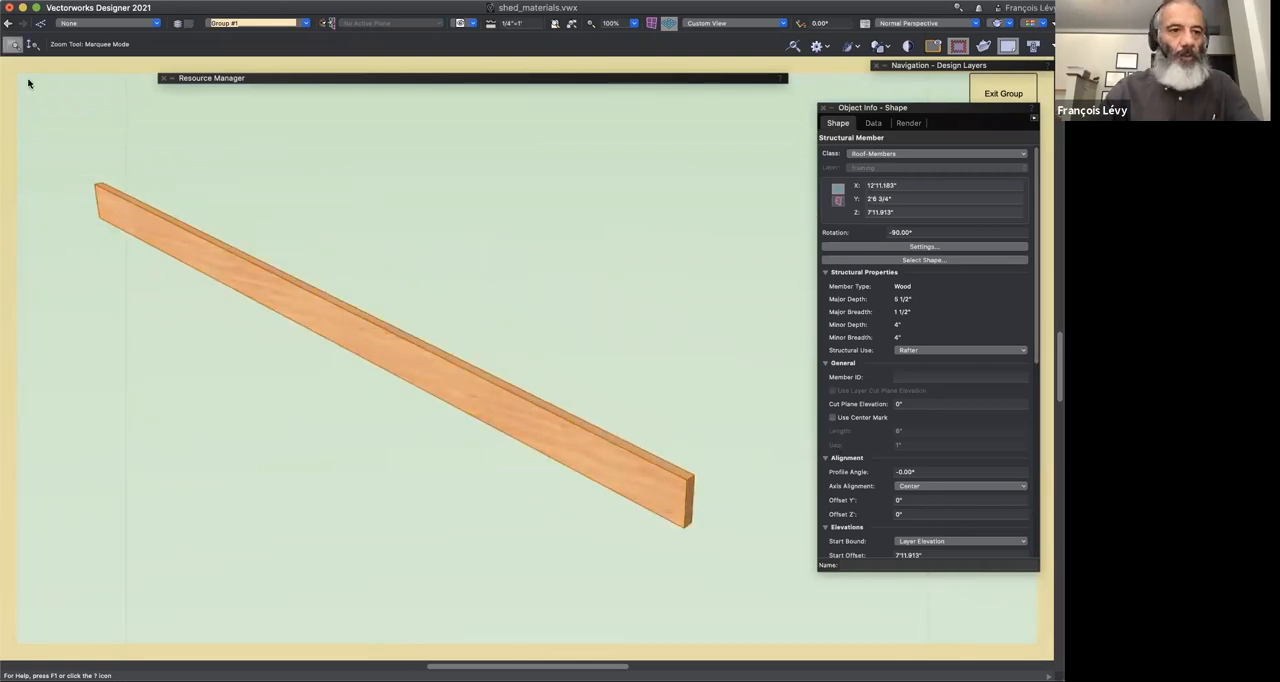
key("9")
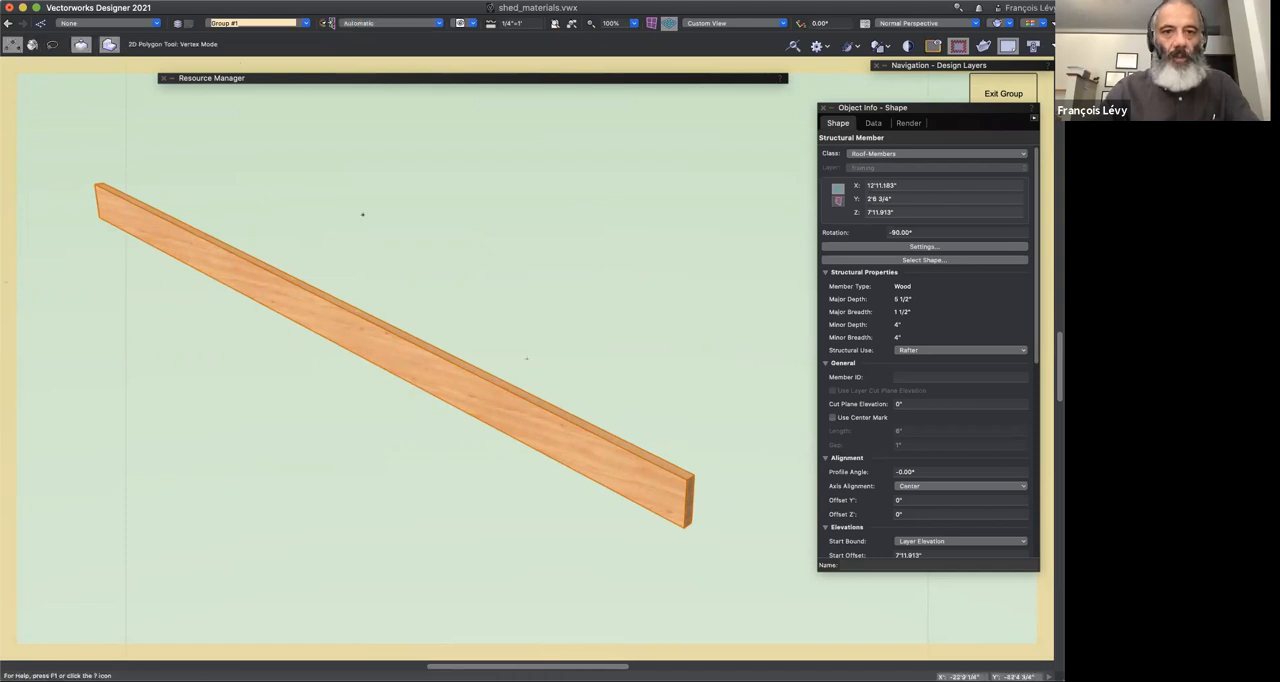
left_click(95, 184)
left_click(99, 218)
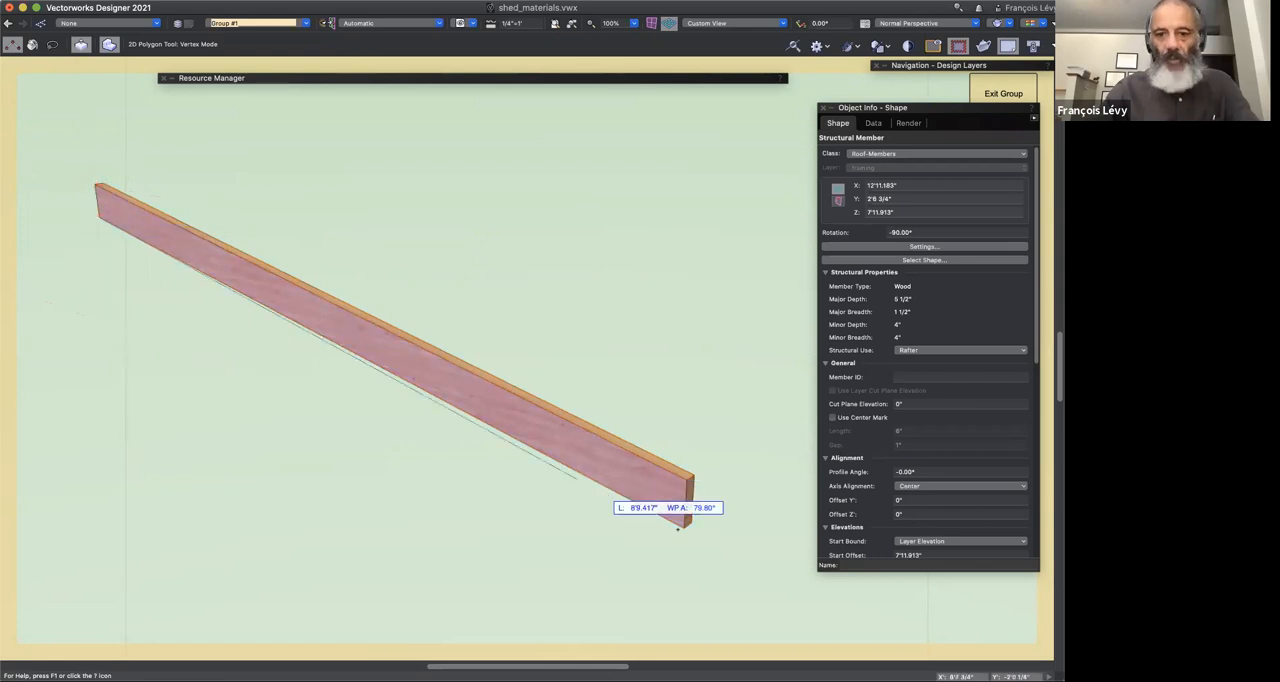
left_click(687, 524)
left_click(689, 478)
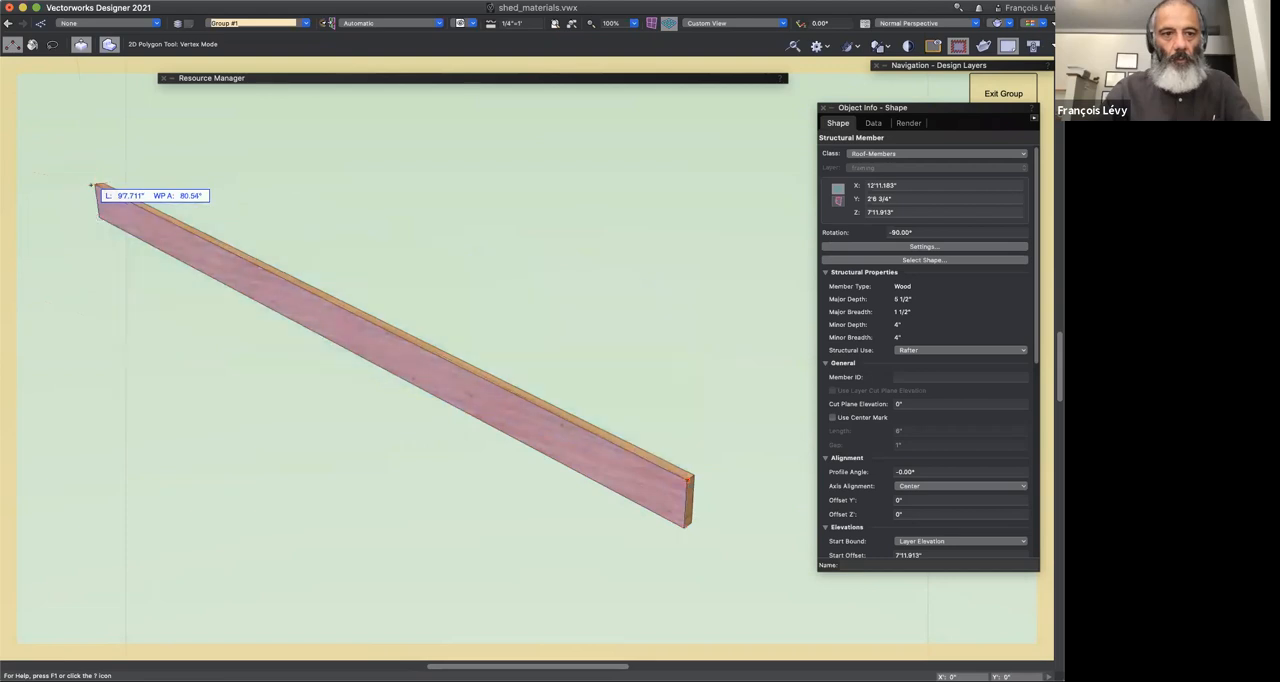
left_click(94, 185)
key("x")
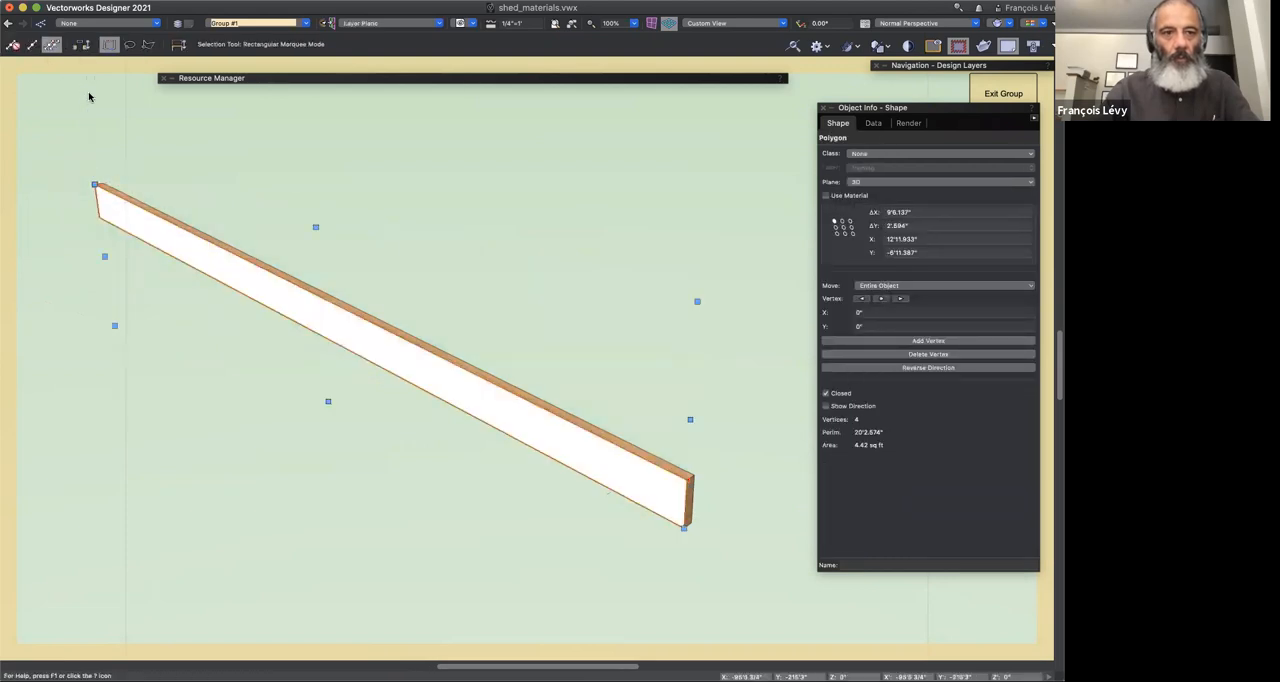
Step: Extrude the closed polygon on the rafter's side face by 1 1/2"
left_click(143, 251)
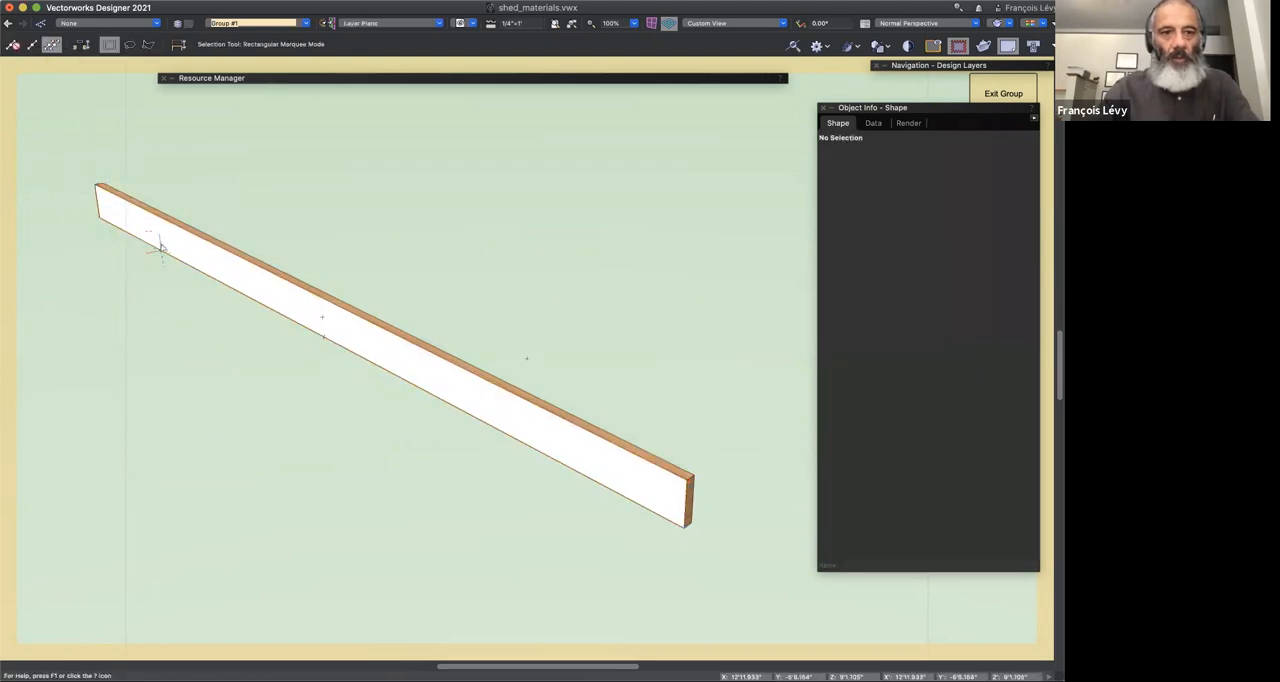
left_click(160, 245)
key("super+e")
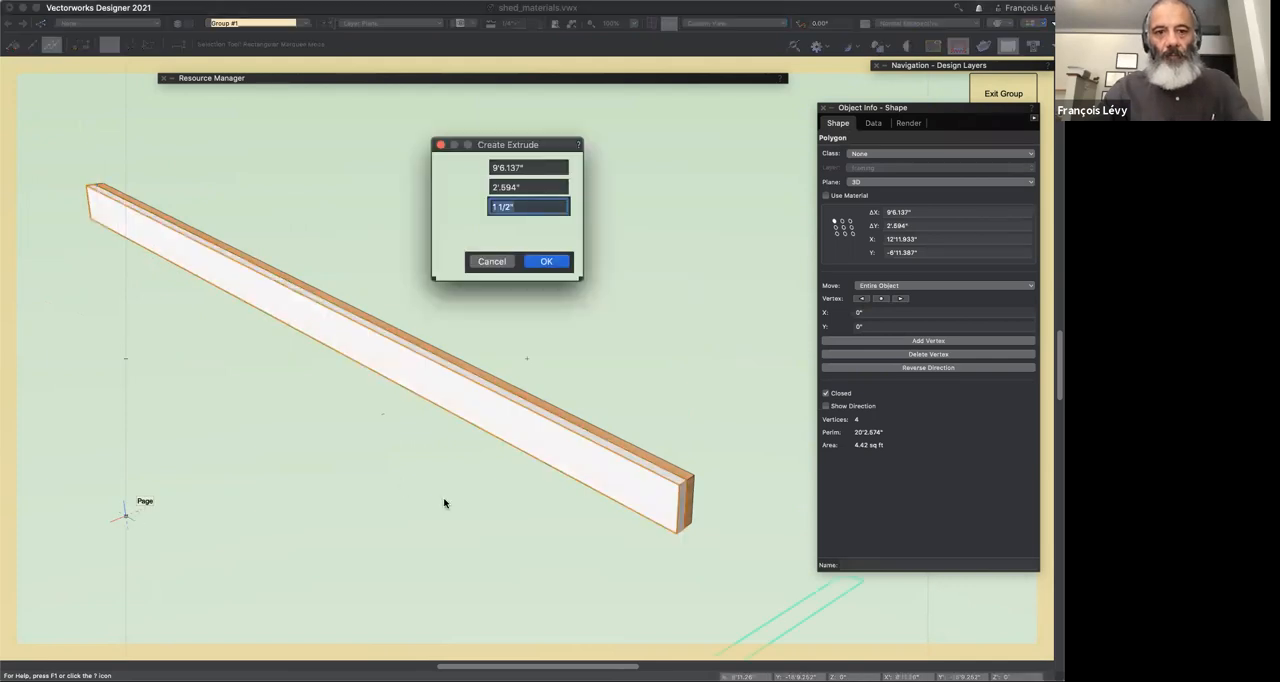
left_click(545, 261)
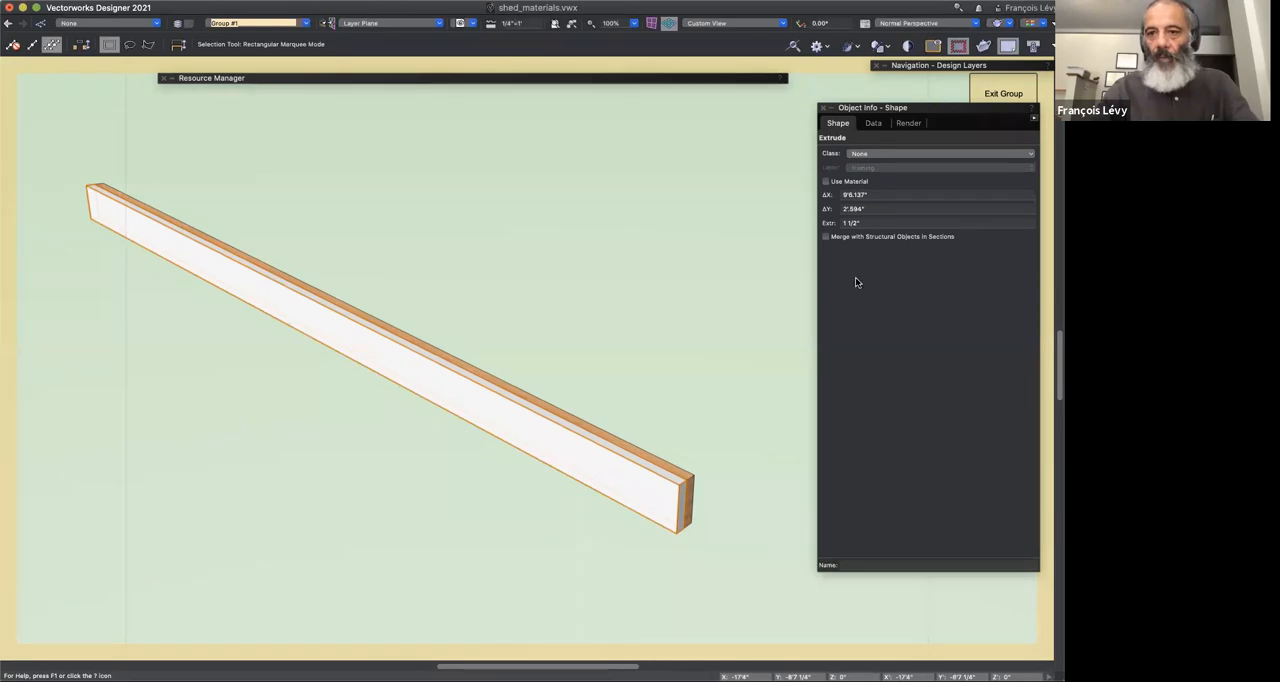
Step: Enable Use Material for the extrude and assign it the Wood SPF Framing MT material
left_click_drag(866, 104, 708, 103)
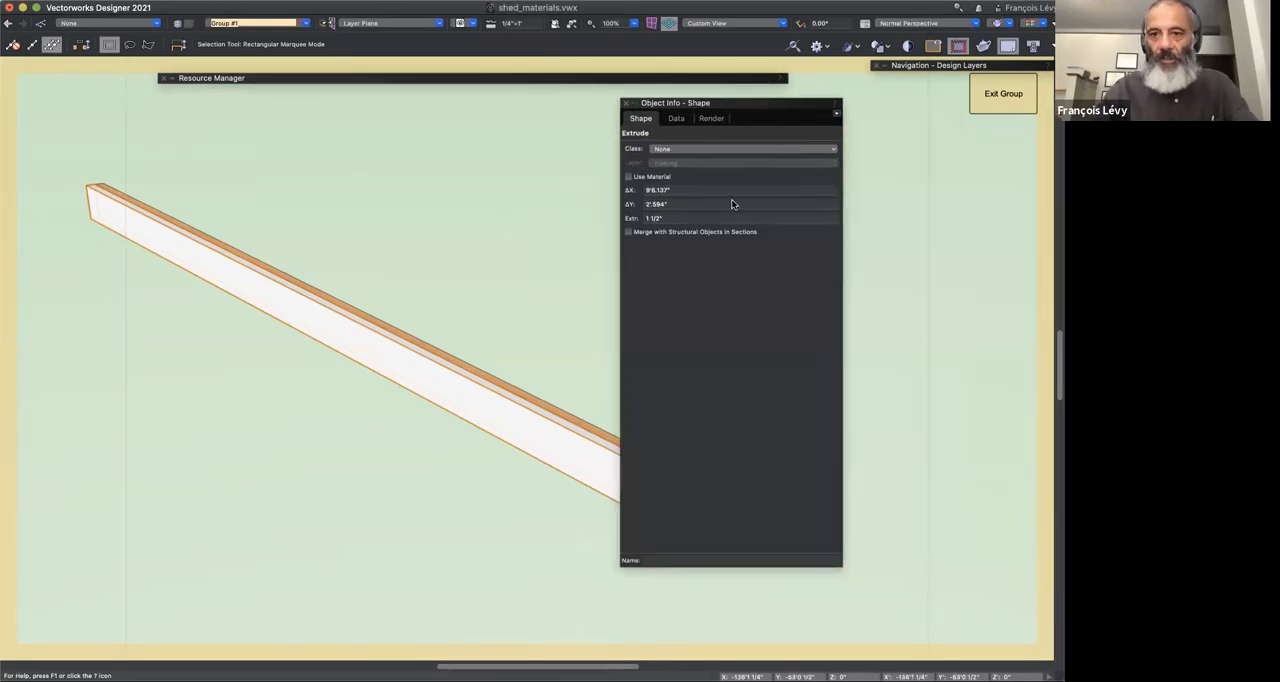
left_click(629, 177)
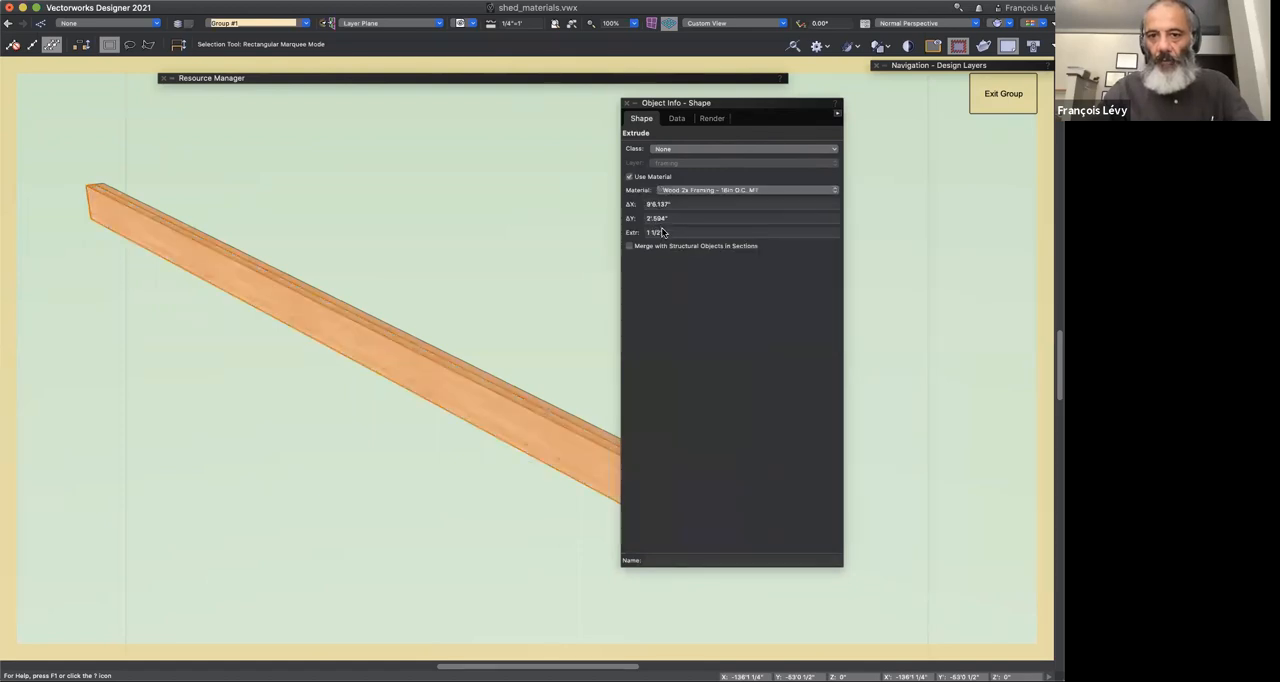
left_click(712, 192)
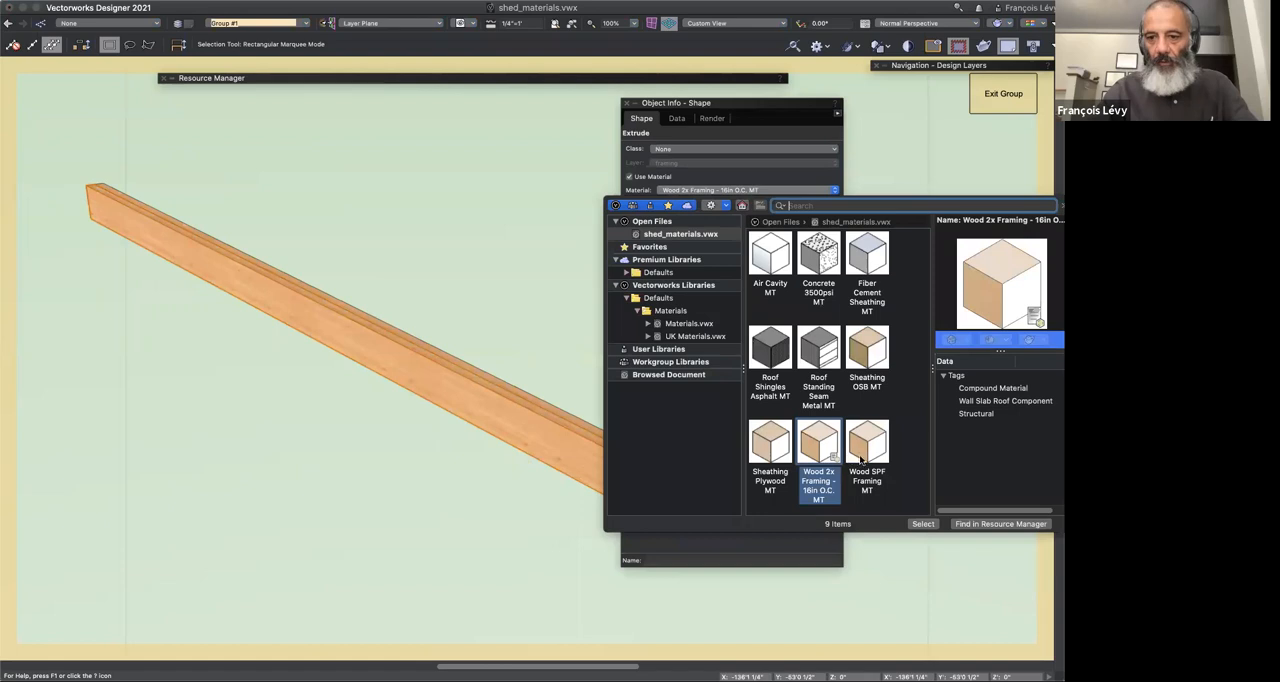
left_click(868, 450)
double_click(868, 455)
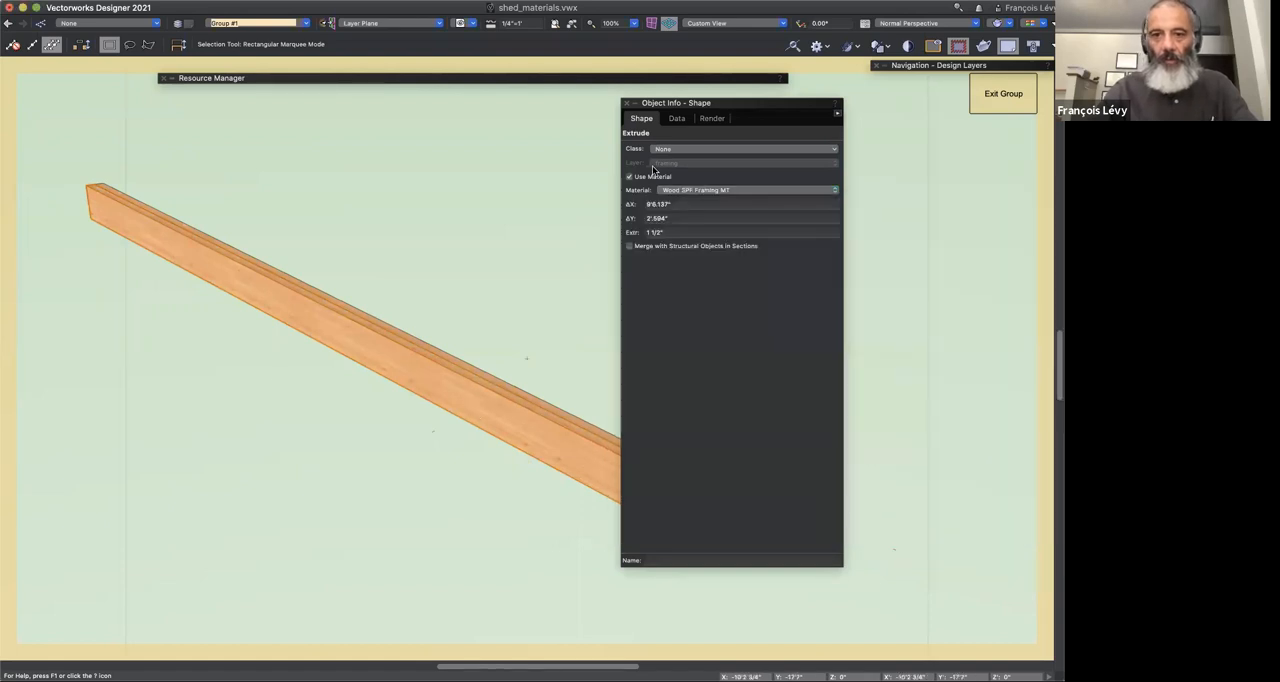
Step: Compare the rafter structural member with the adjacent extrude, first orbited in 3D and then in Top/Plan view
left_click(509, 206)
left_click(437, 384)
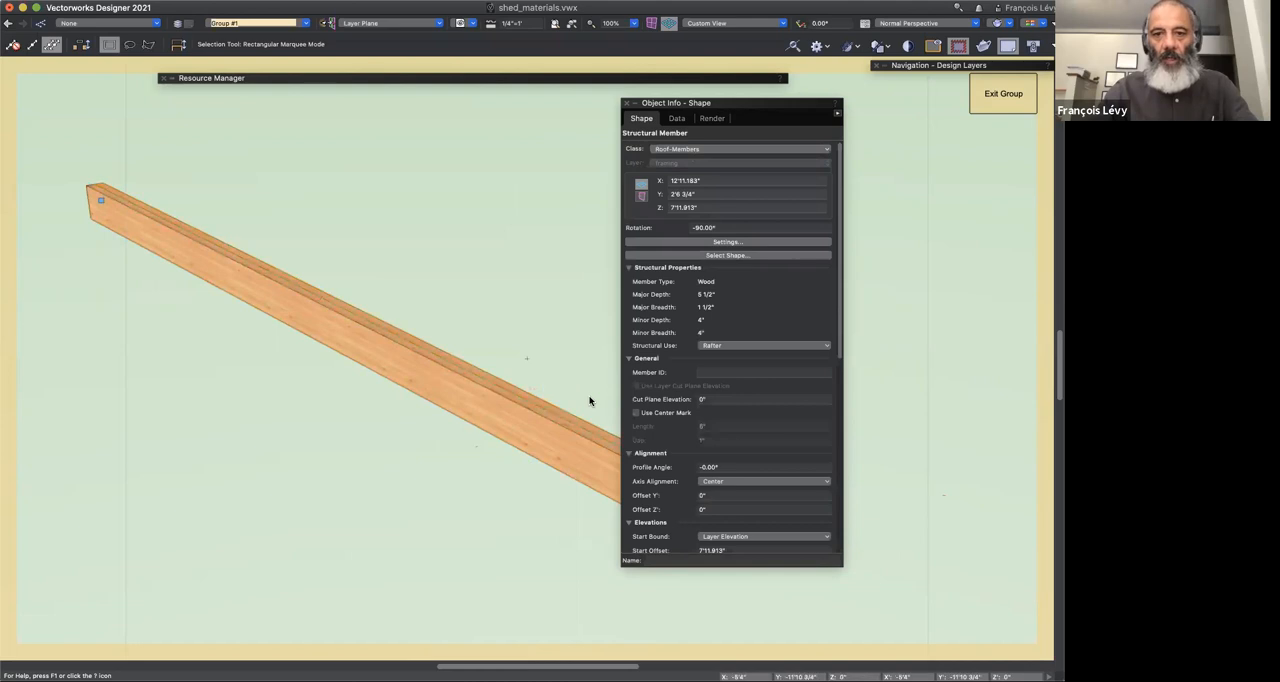
key("shift+c")
left_click_drag(166, 323, 386, 329)
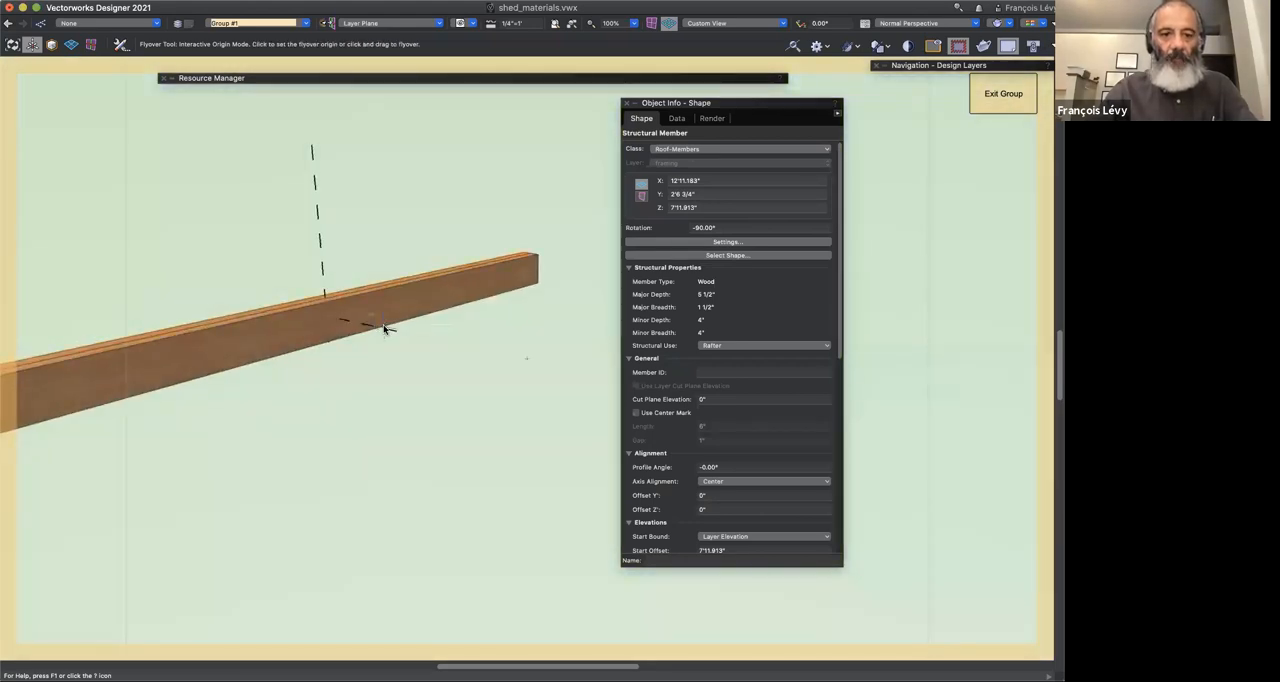
key("F5")
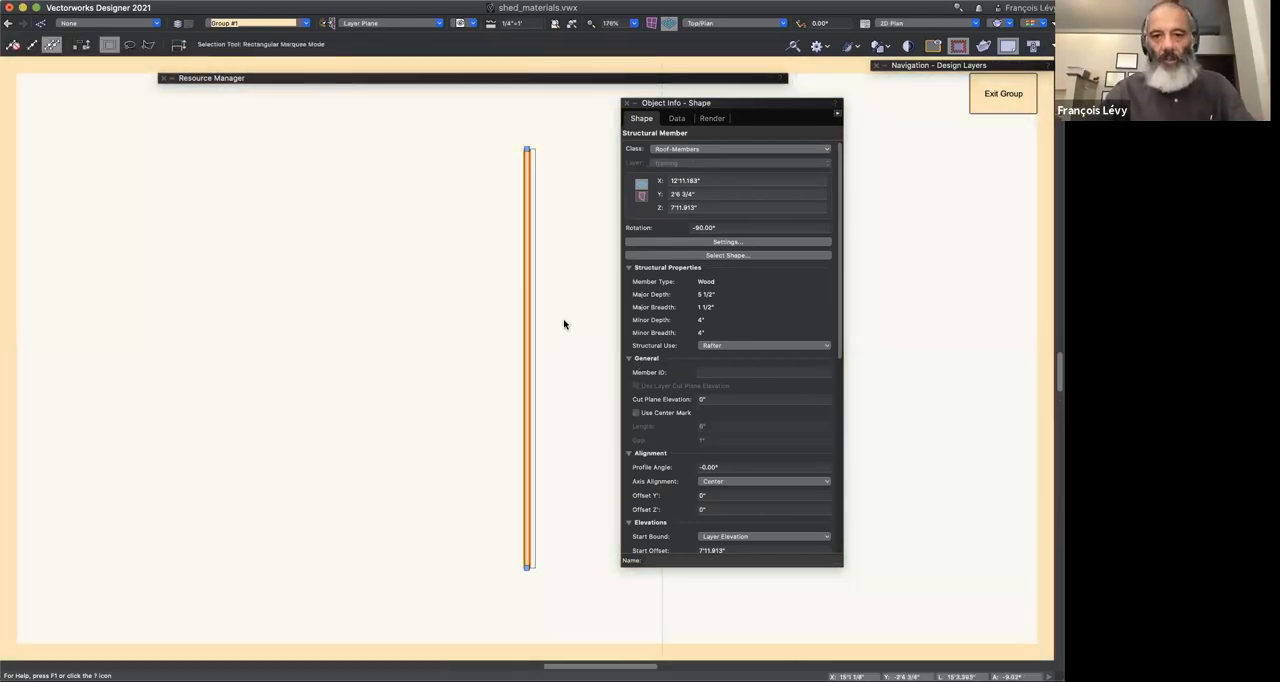
left_click(534, 322)
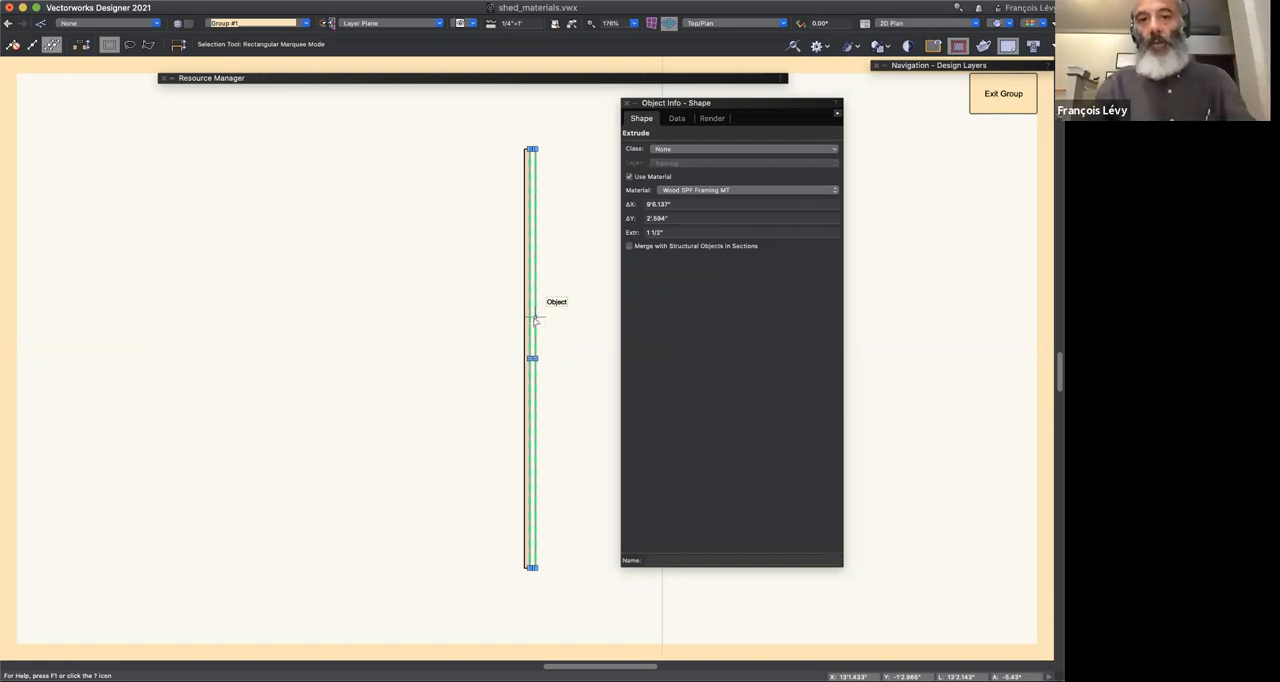
key("e")
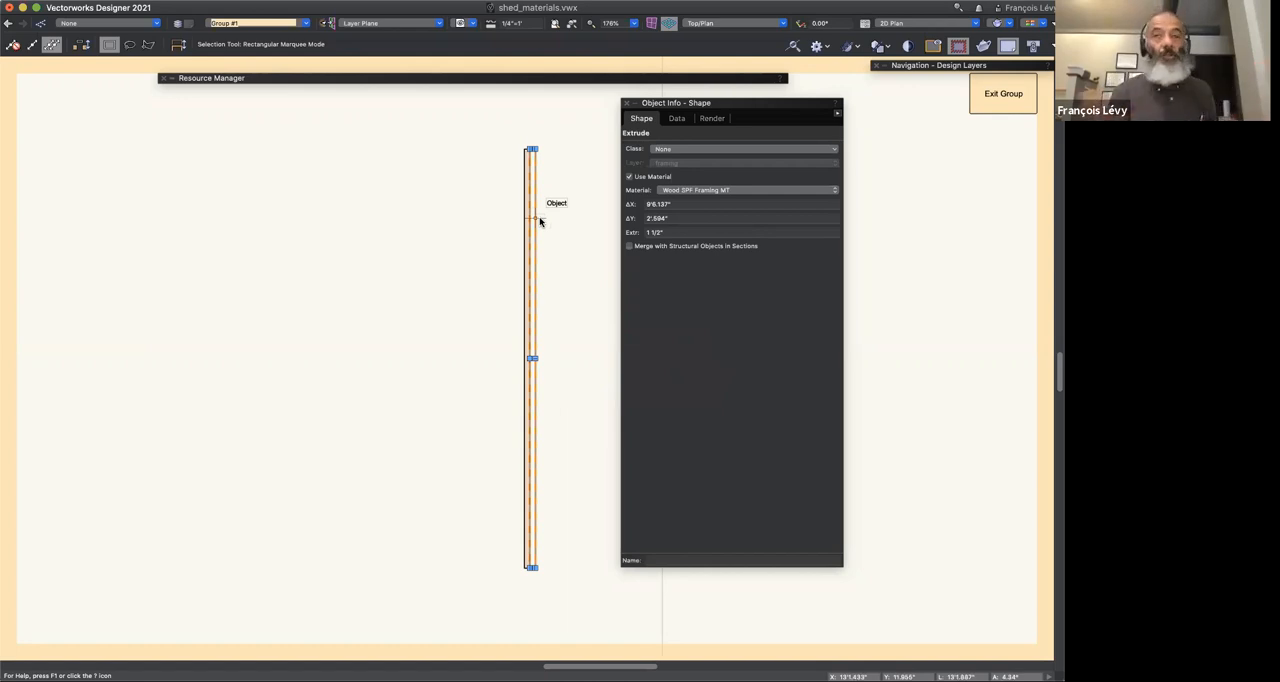
key("e")
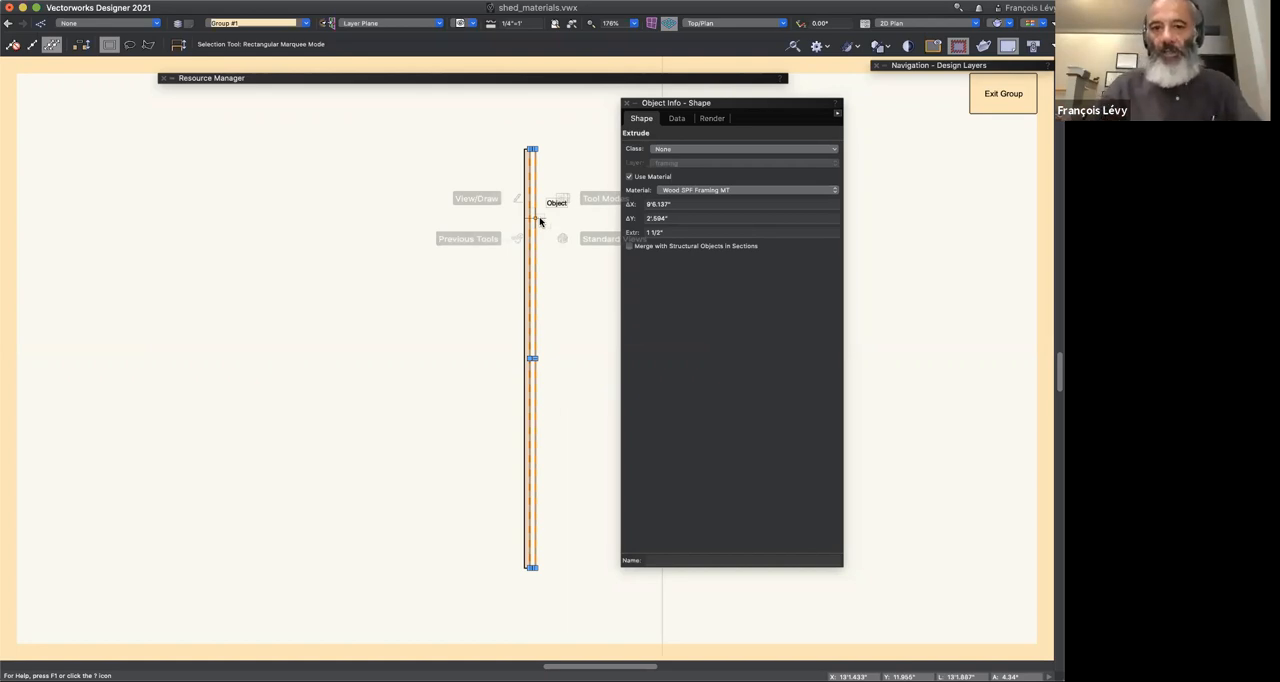
Step: Delete the extrude and exit the rafter group to the "perspective frame" saved view
mouse_move(520, 208)
key("Delete")
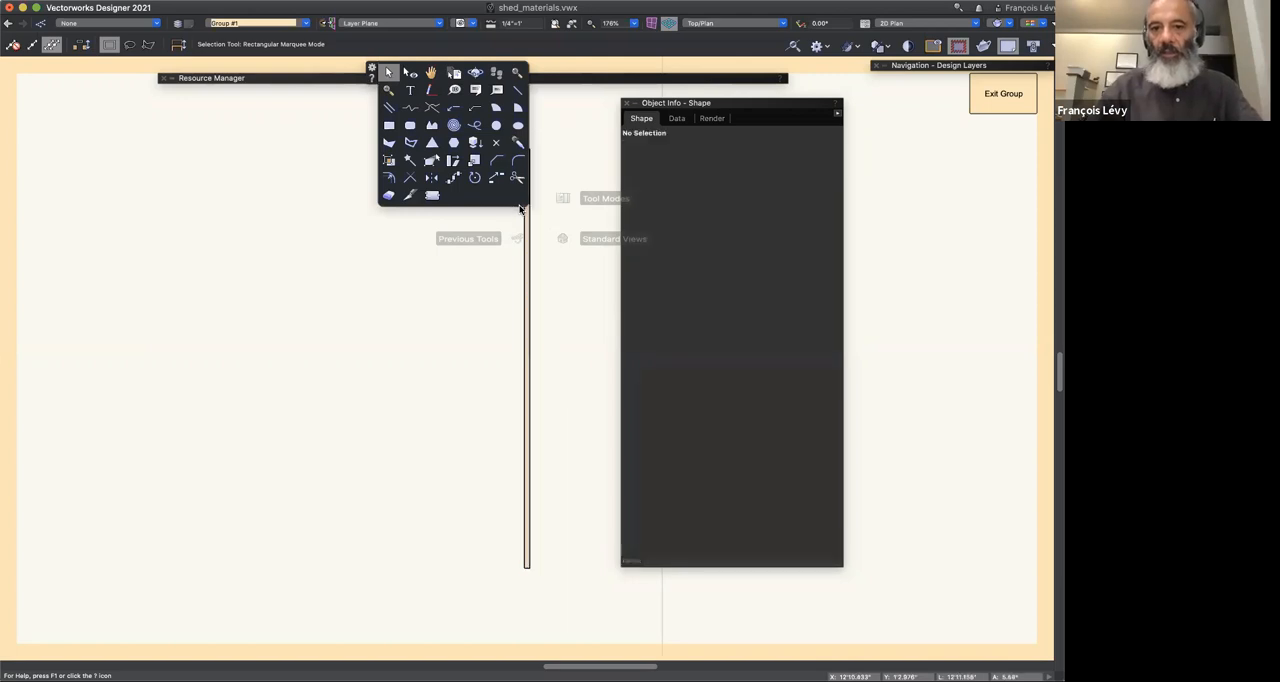
left_click(984, 93)
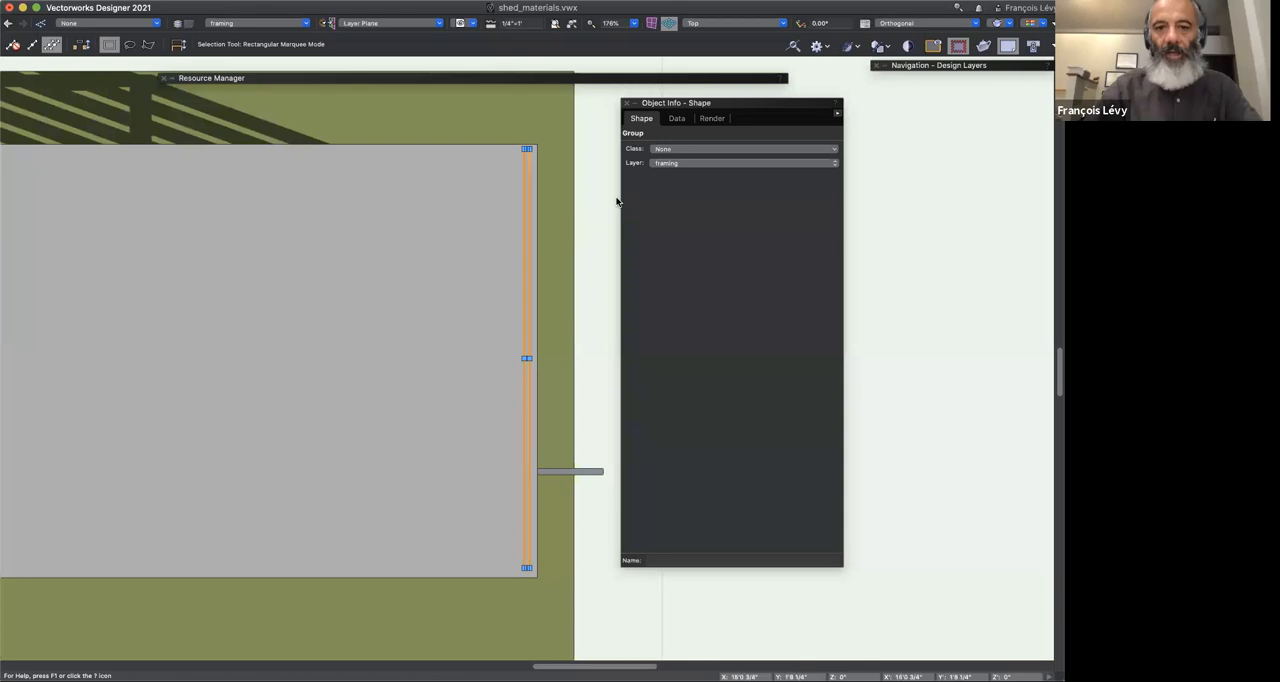
left_click(462, 23)
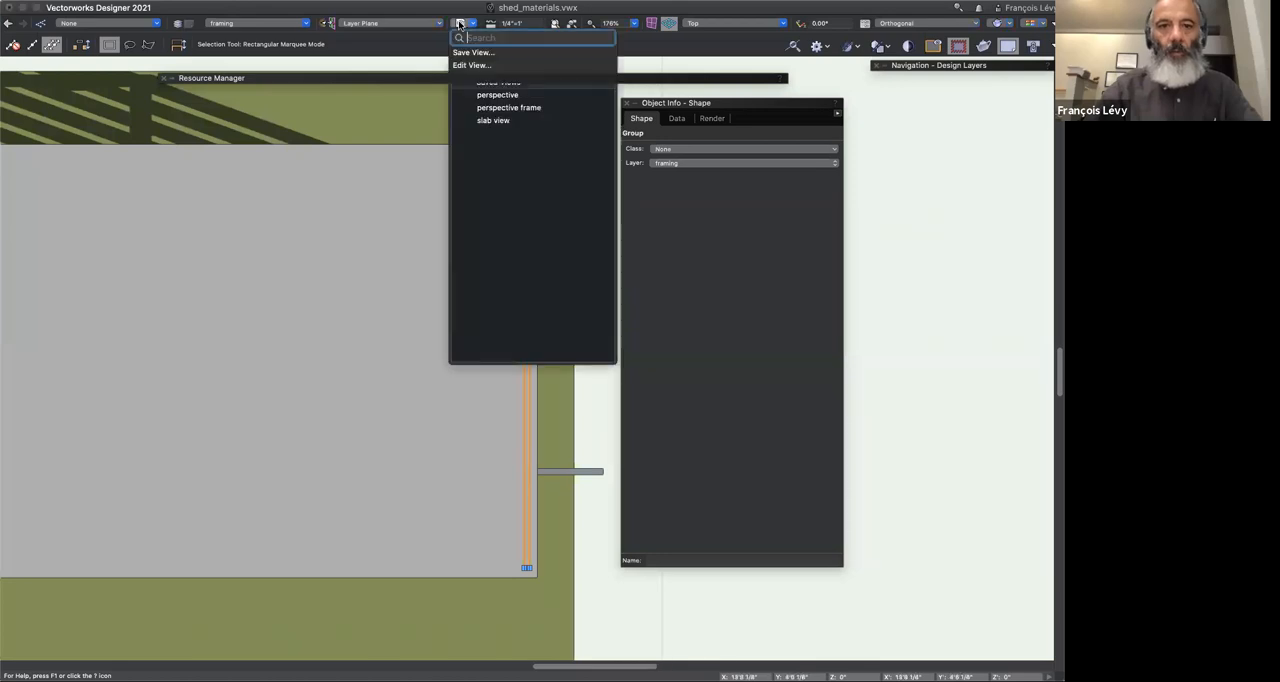
left_click(485, 109)
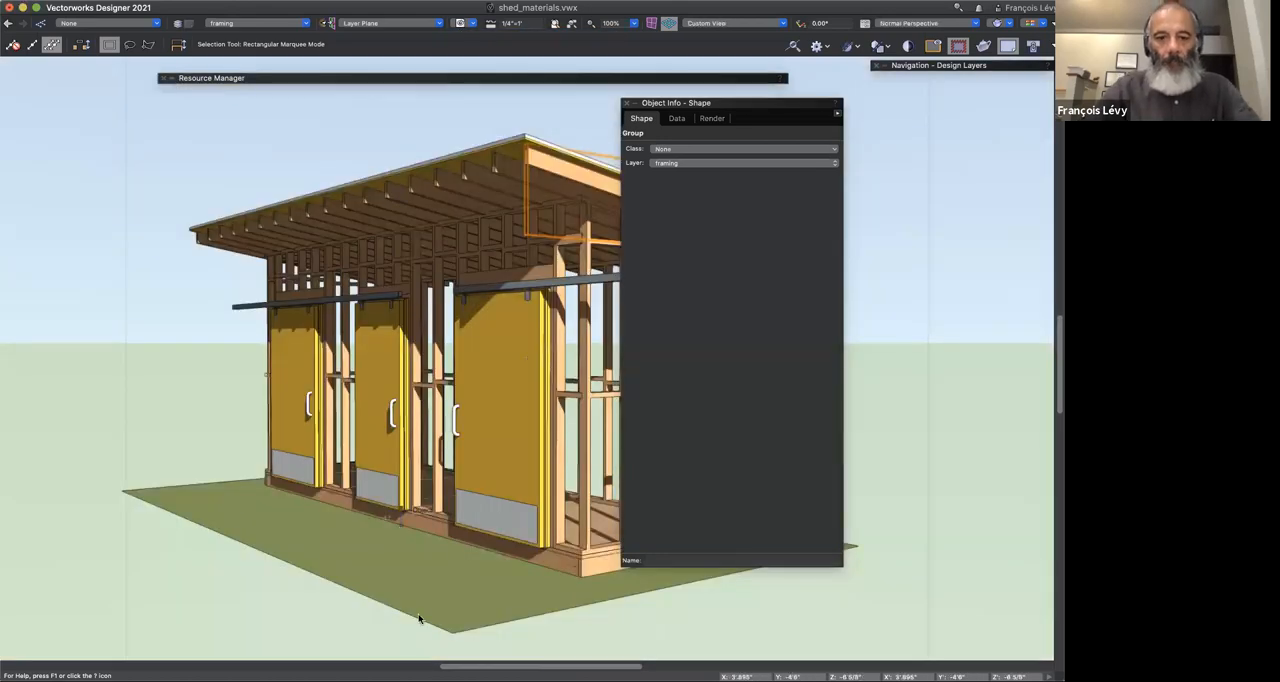
Step: Group the front "2x4 framing at 16" OC" wall and enter the group to isolate it
key("shift+v")
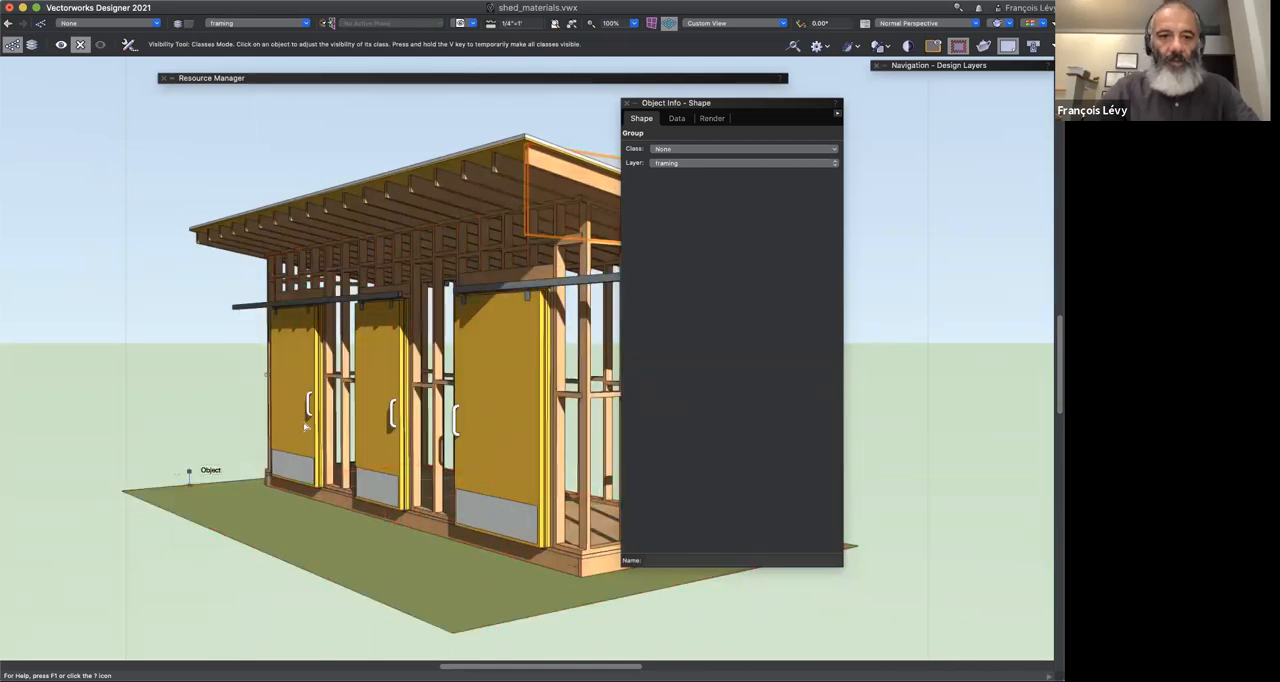
key("x")
left_click(343, 425)
left_click(343, 425)
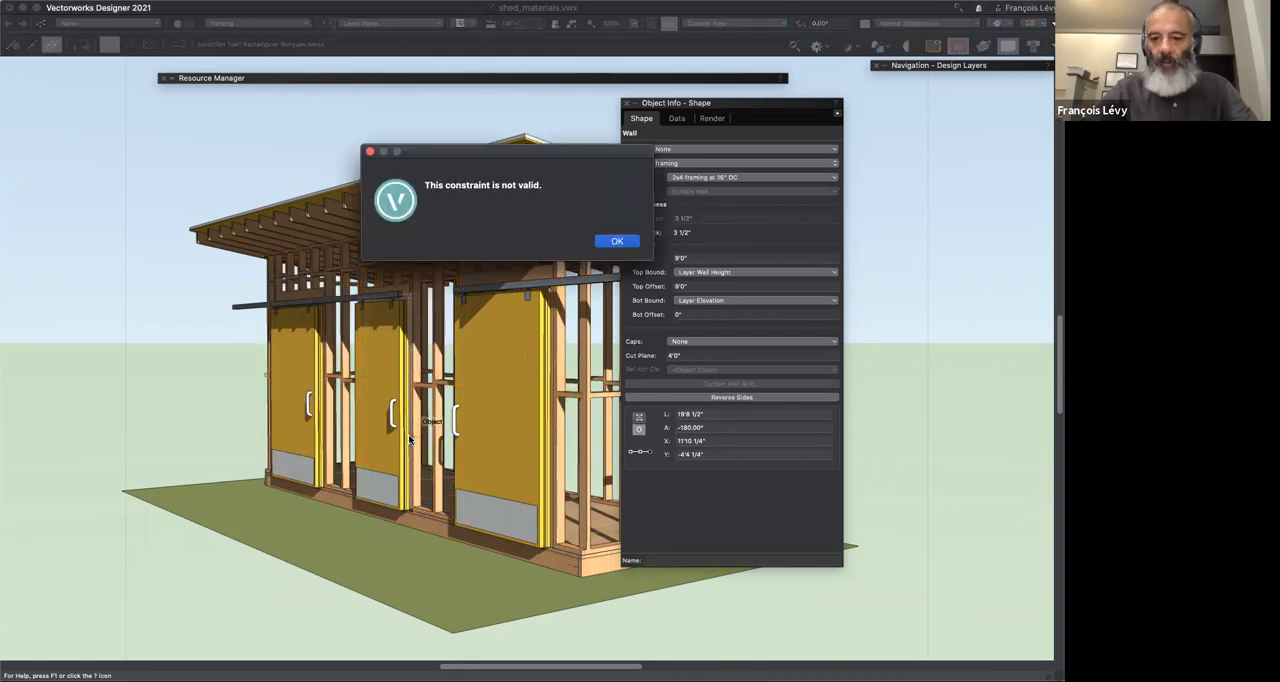
left_click(601, 238)
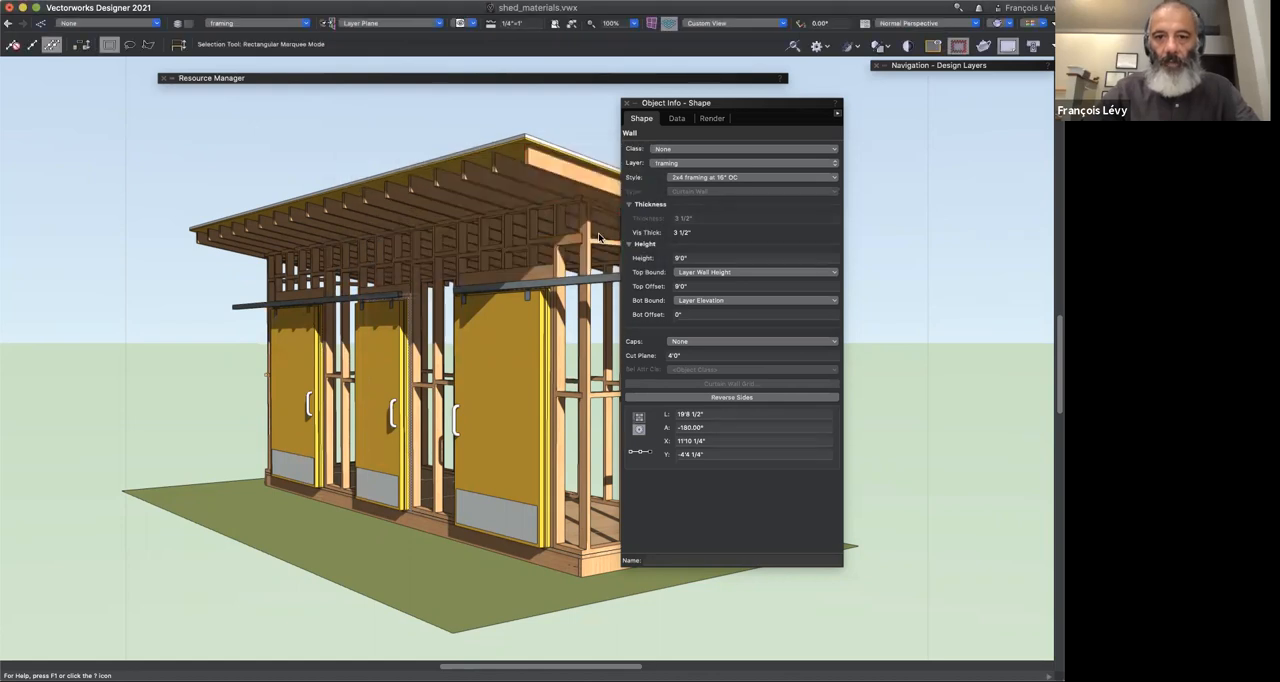
left_click(601, 239)
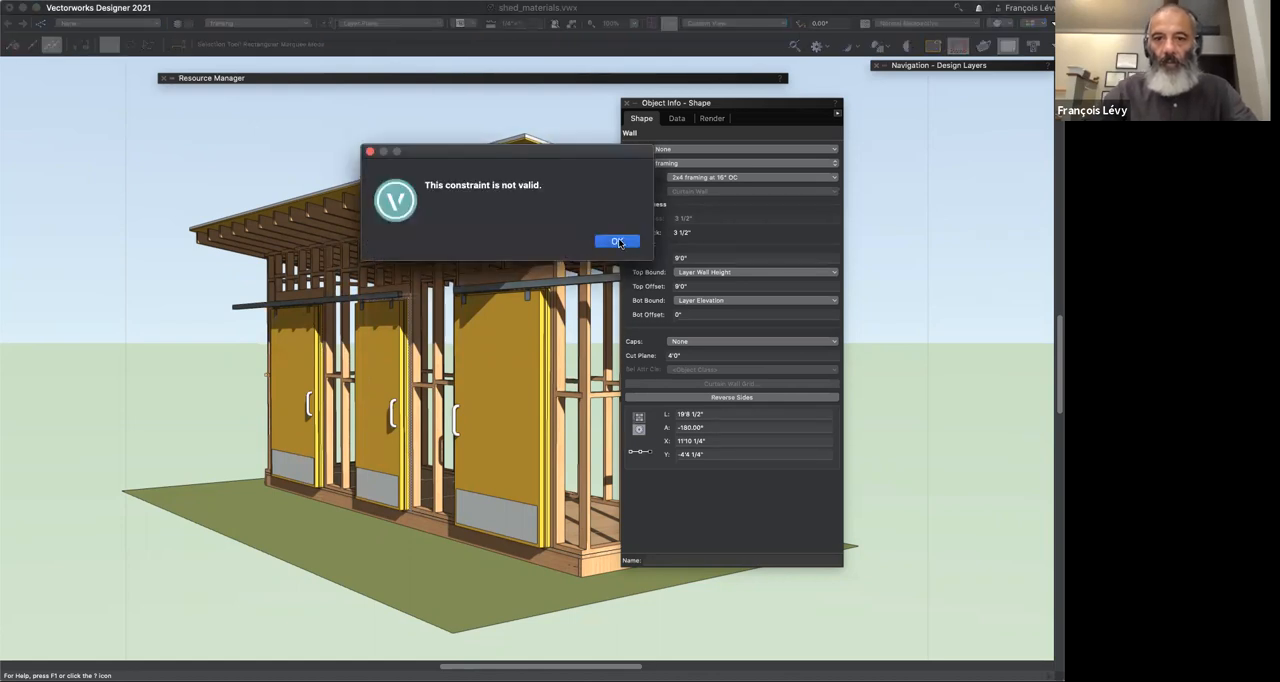
double_click(569, 231)
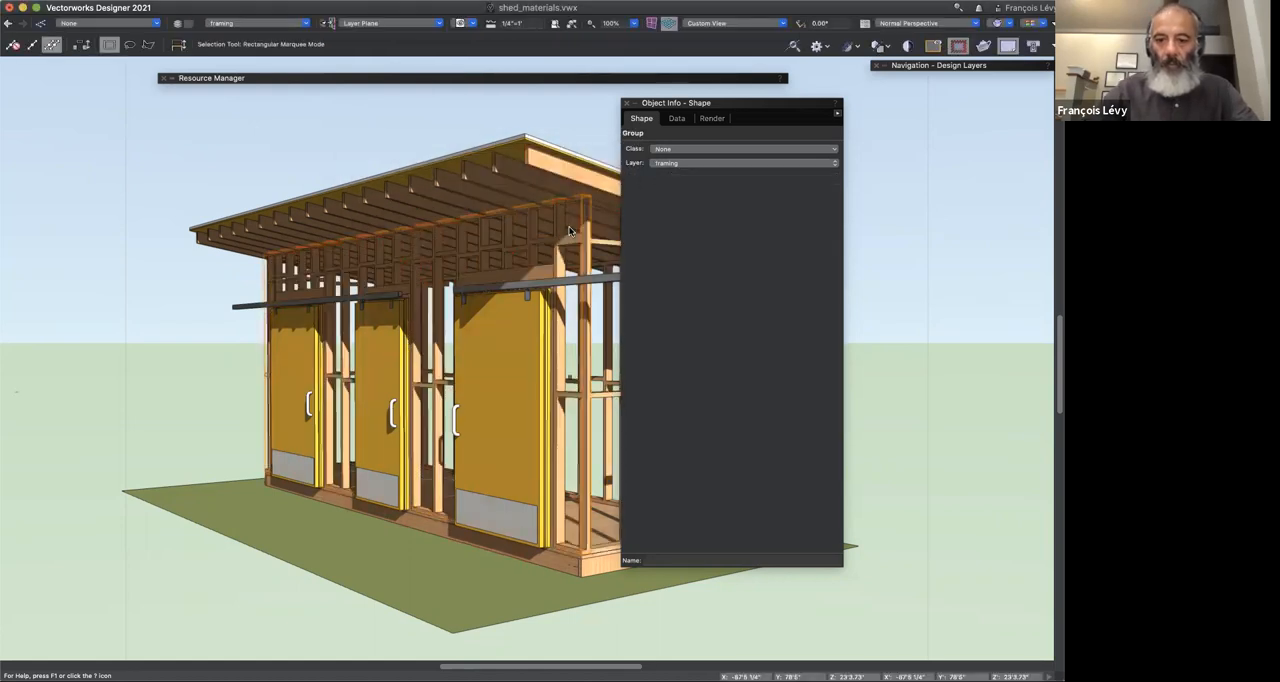
left_click(596, 321)
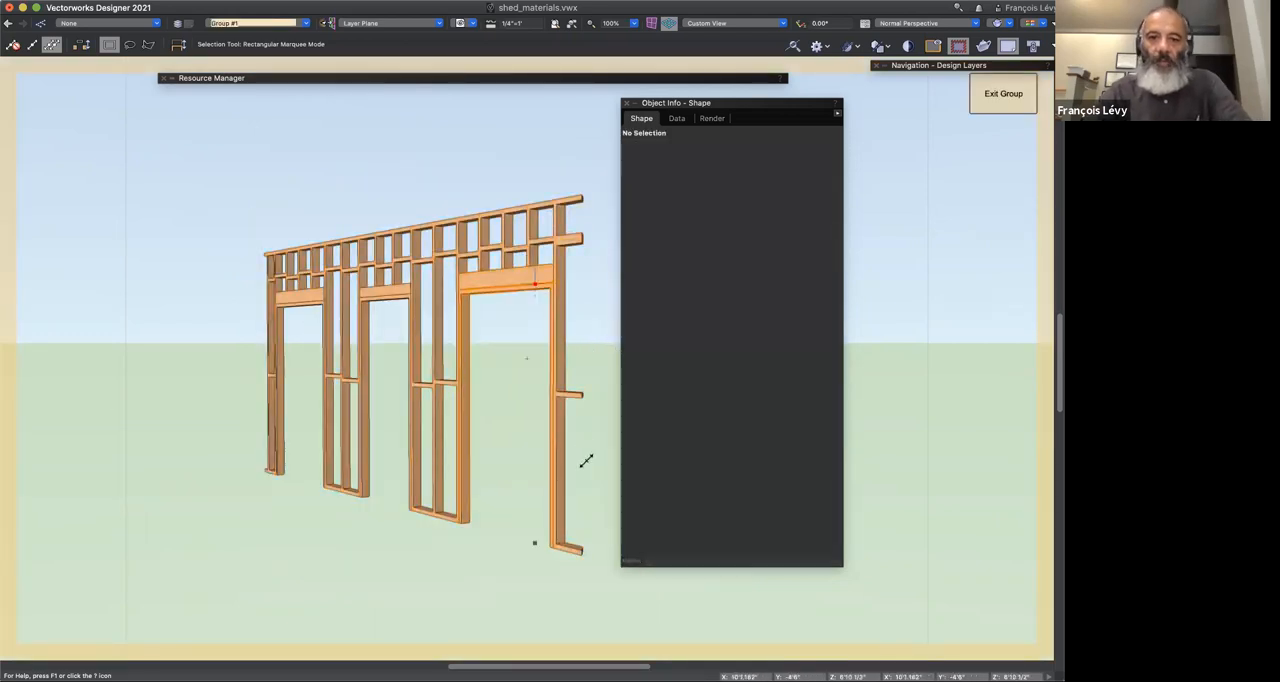
Step: Inspect the large door opening and the framing wall, and open the wall's style for editing
left_click(543, 303)
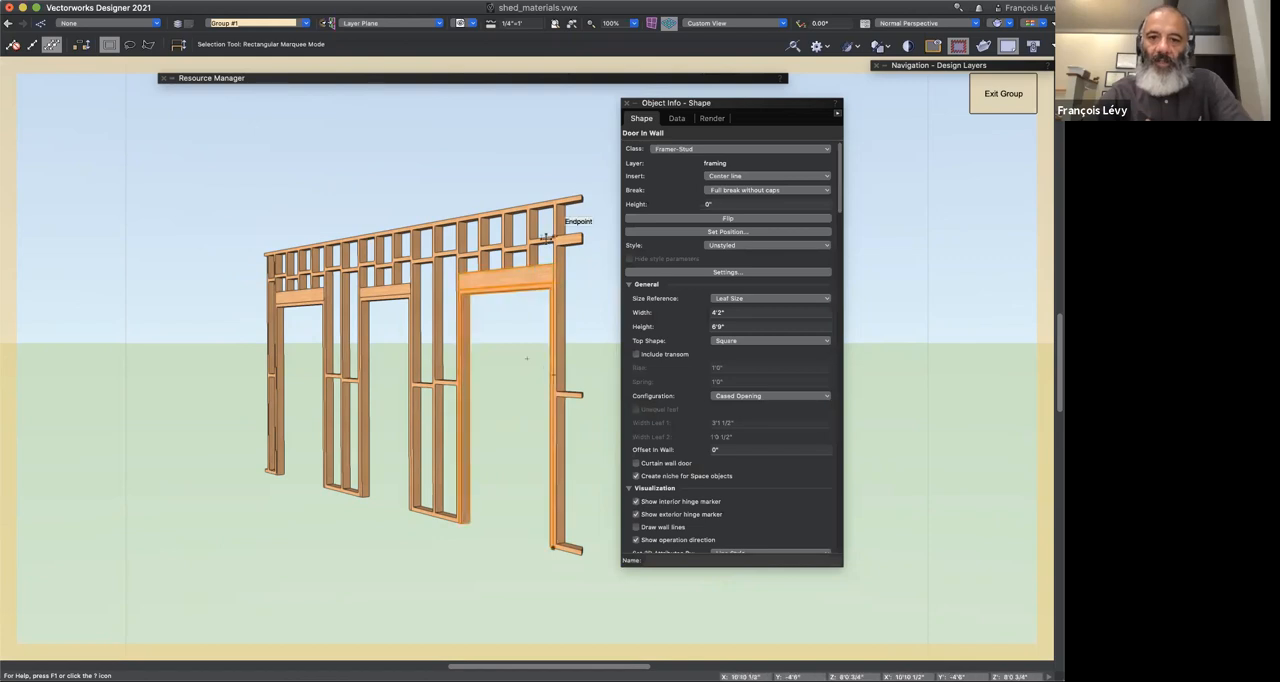
left_click(546, 237)
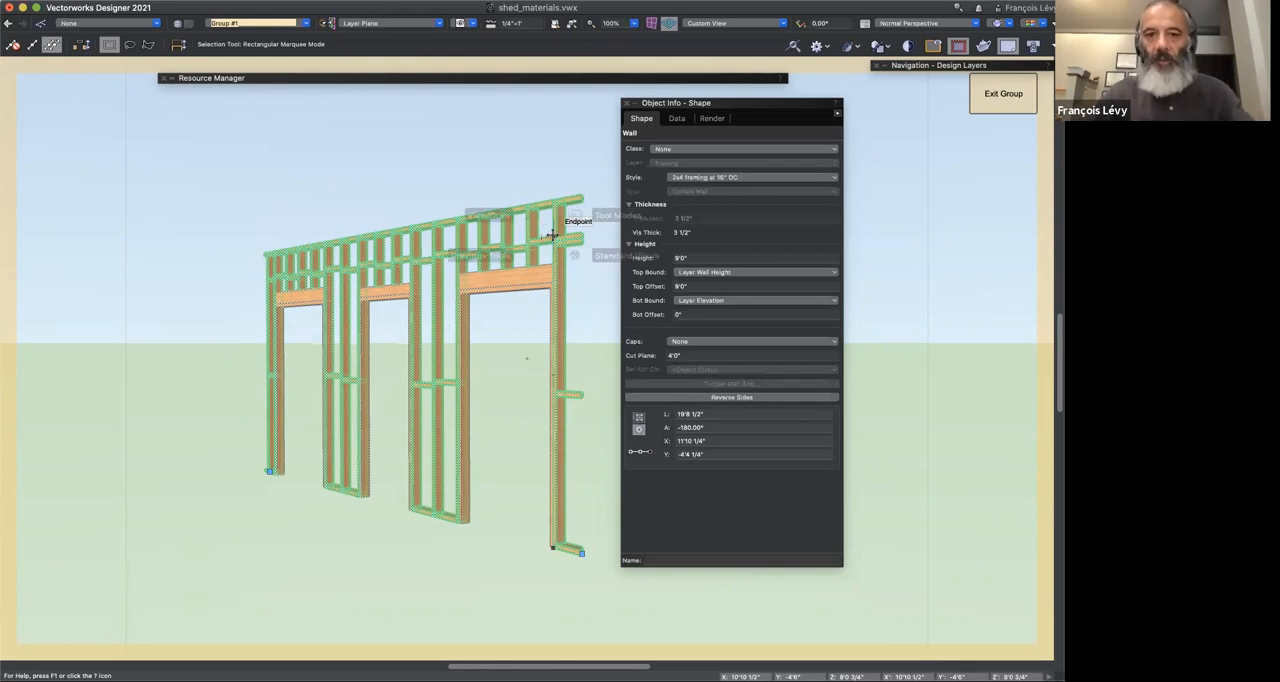
left_click(489, 186)
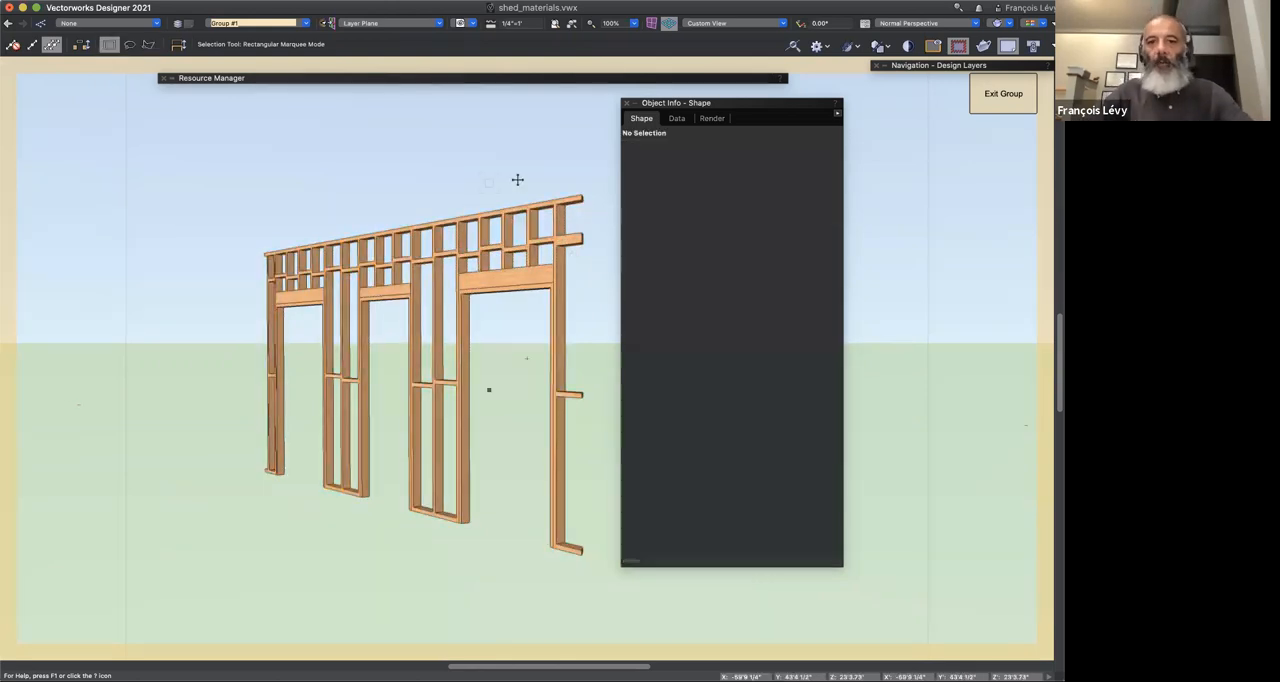
left_click(570, 268)
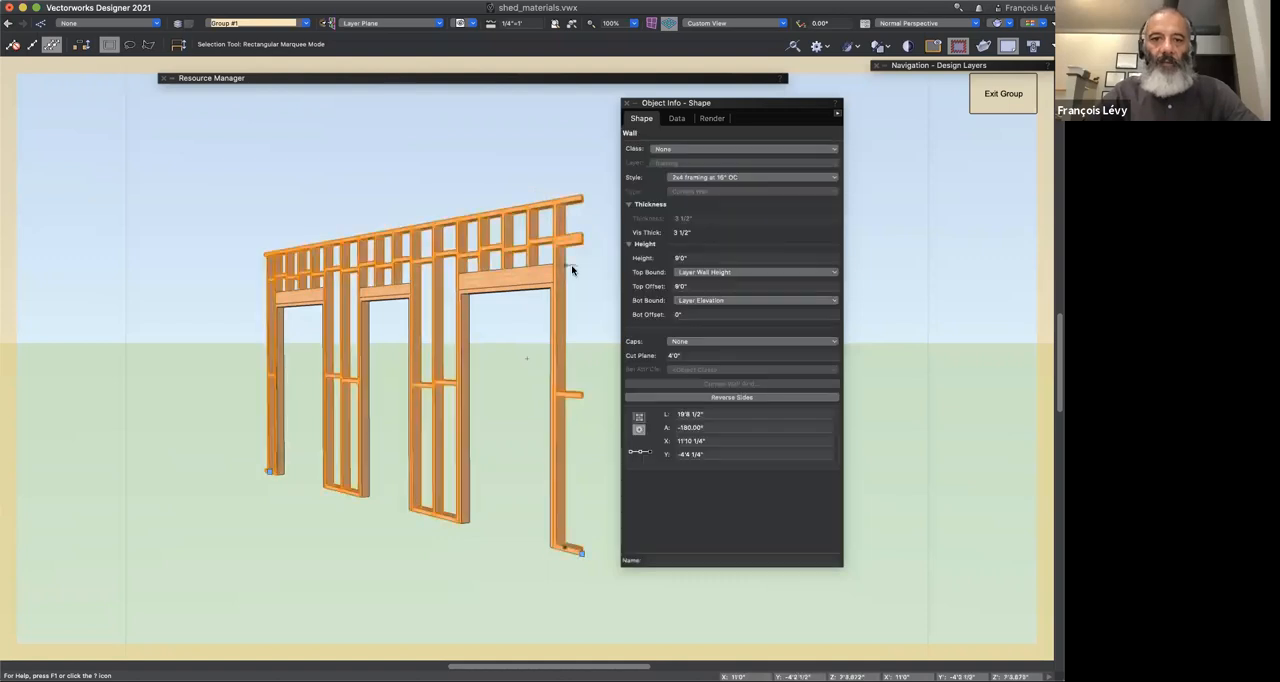
left_click(707, 177)
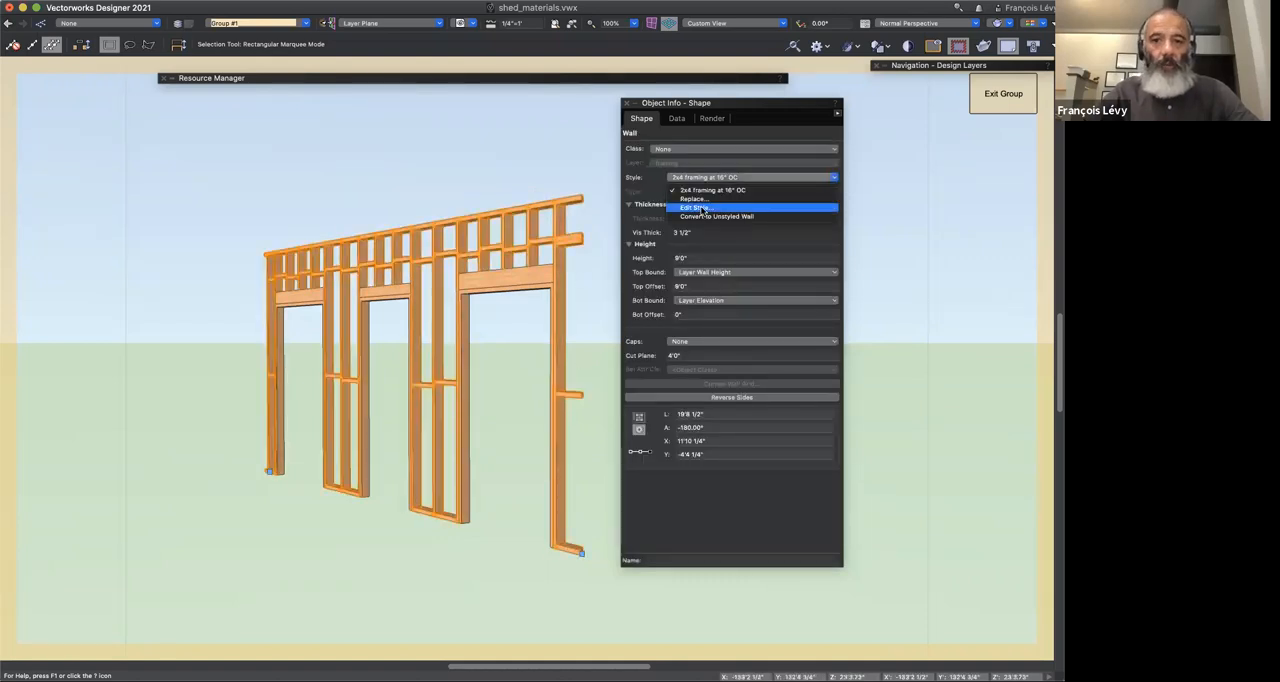
left_click(702, 209)
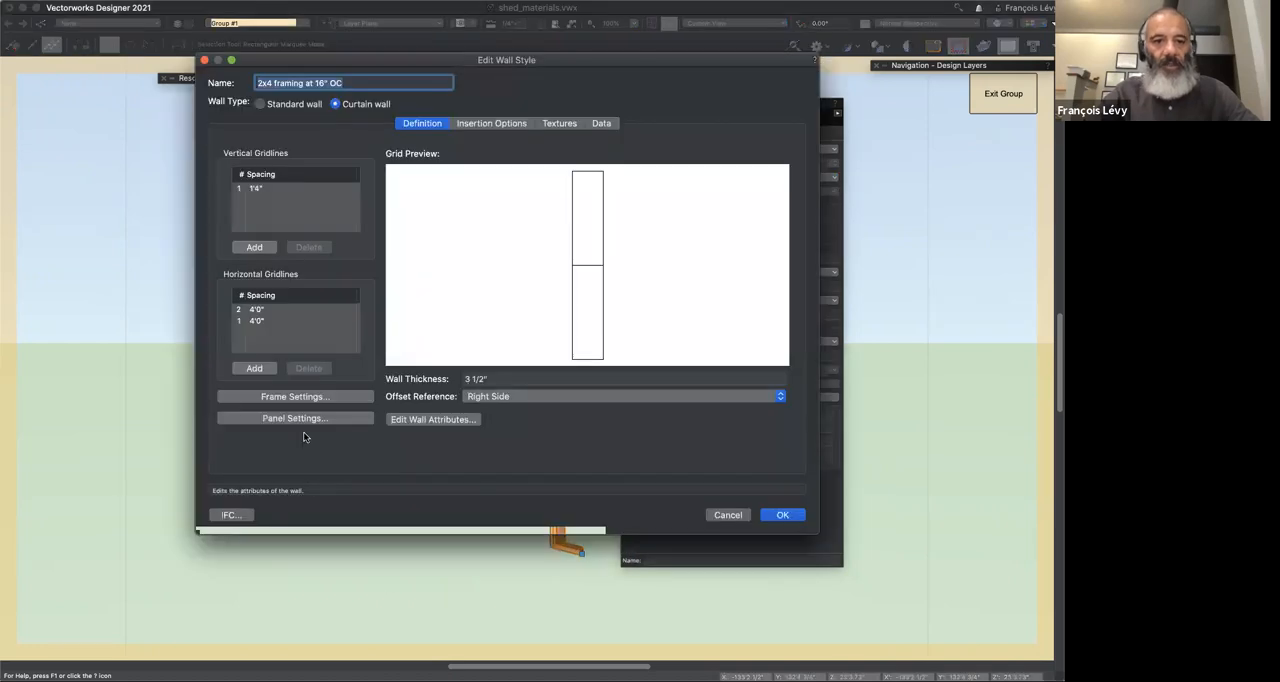
Step: Check the wall style's vertical frame settings and material, then its panel settings, closing both without changes
left_click(308, 398)
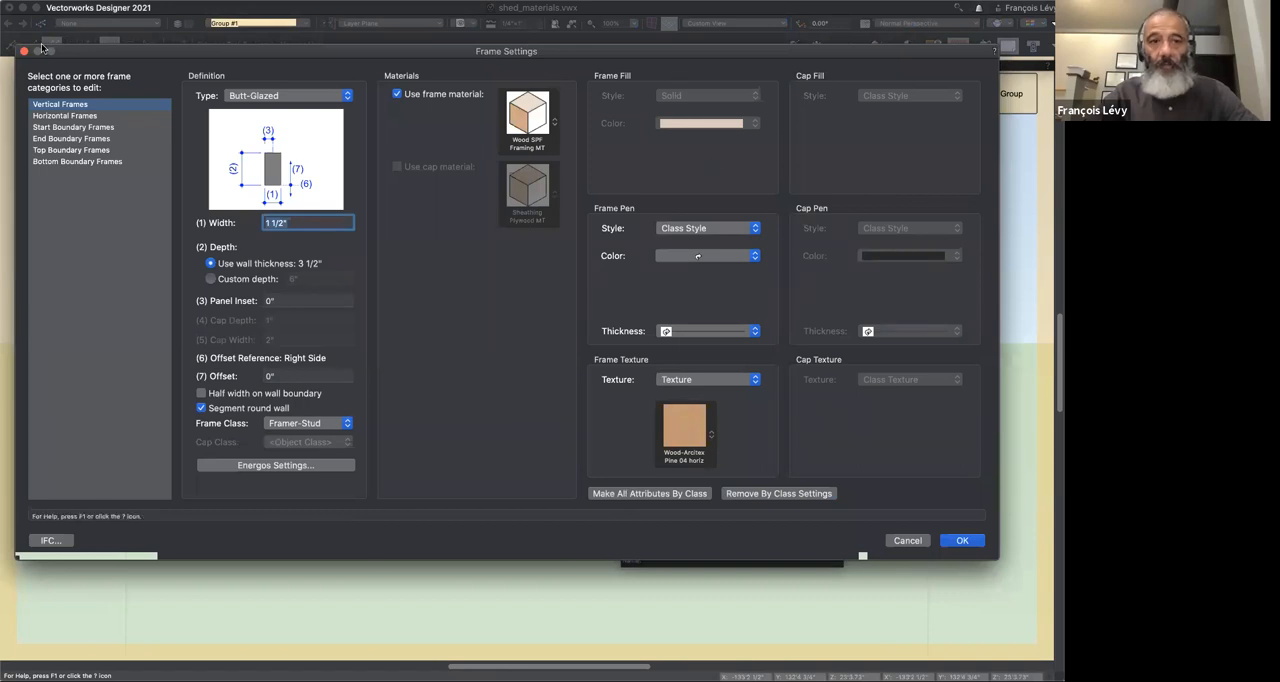
key("Return")
left_click(306, 417)
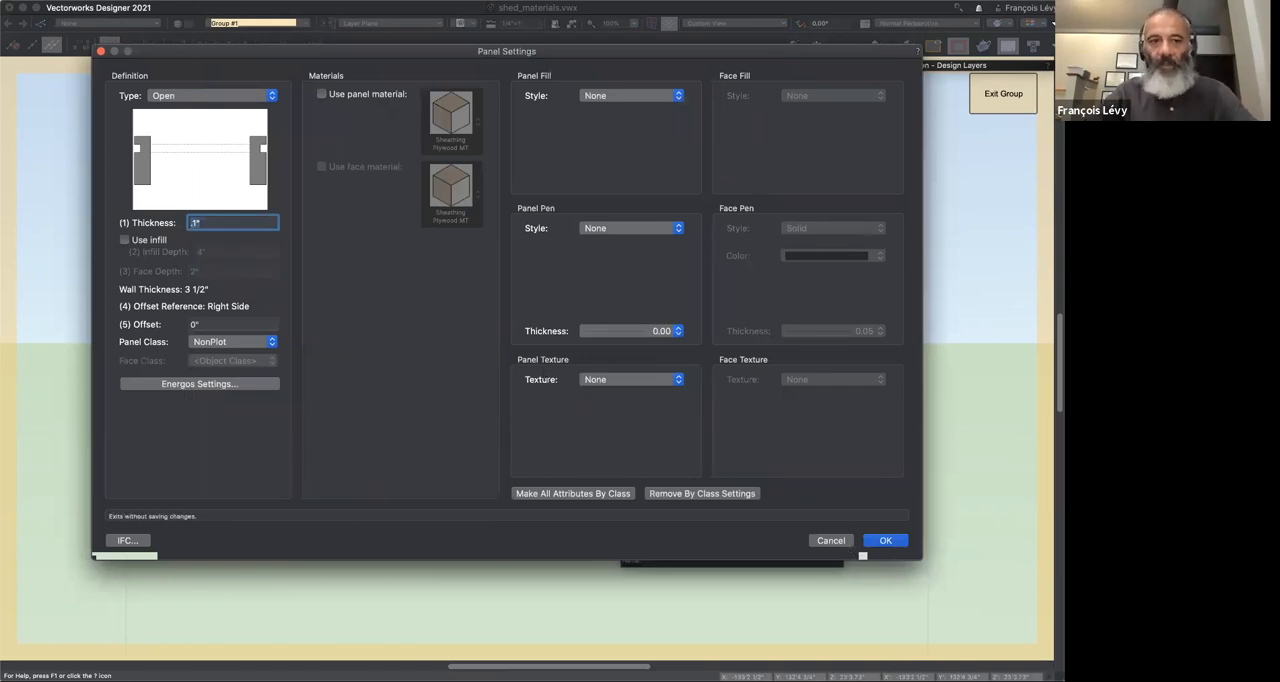
left_click(101, 52)
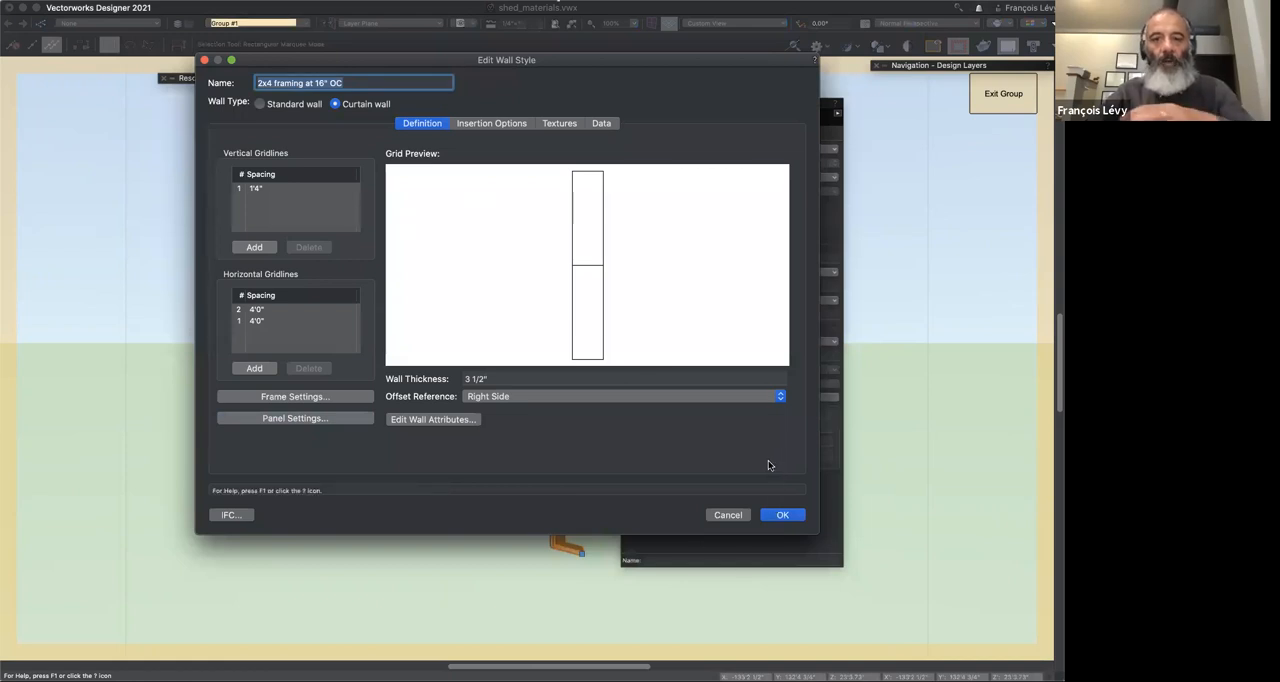
Step: Review the wall style's frame settings for vertical, horizontal and boundary frames, including material and frame class, and close the style without changes
left_click(309, 398)
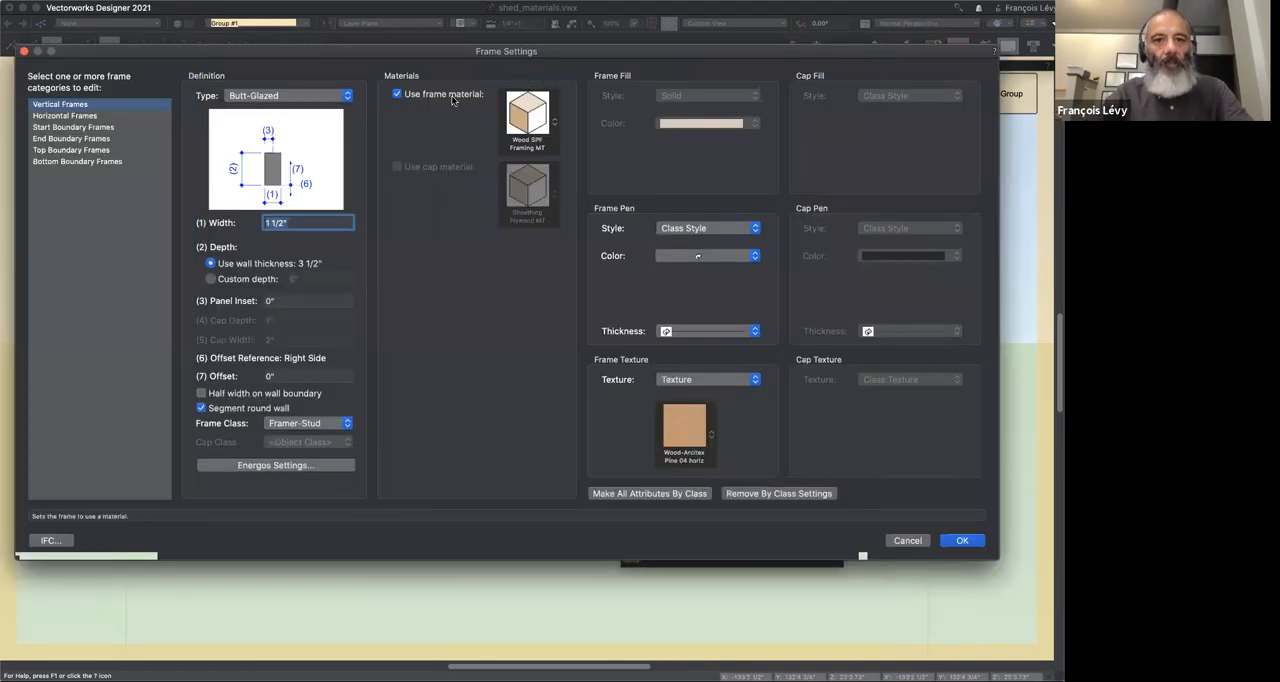
left_click(70, 116, "shift")
left_click(70, 127, "shift")
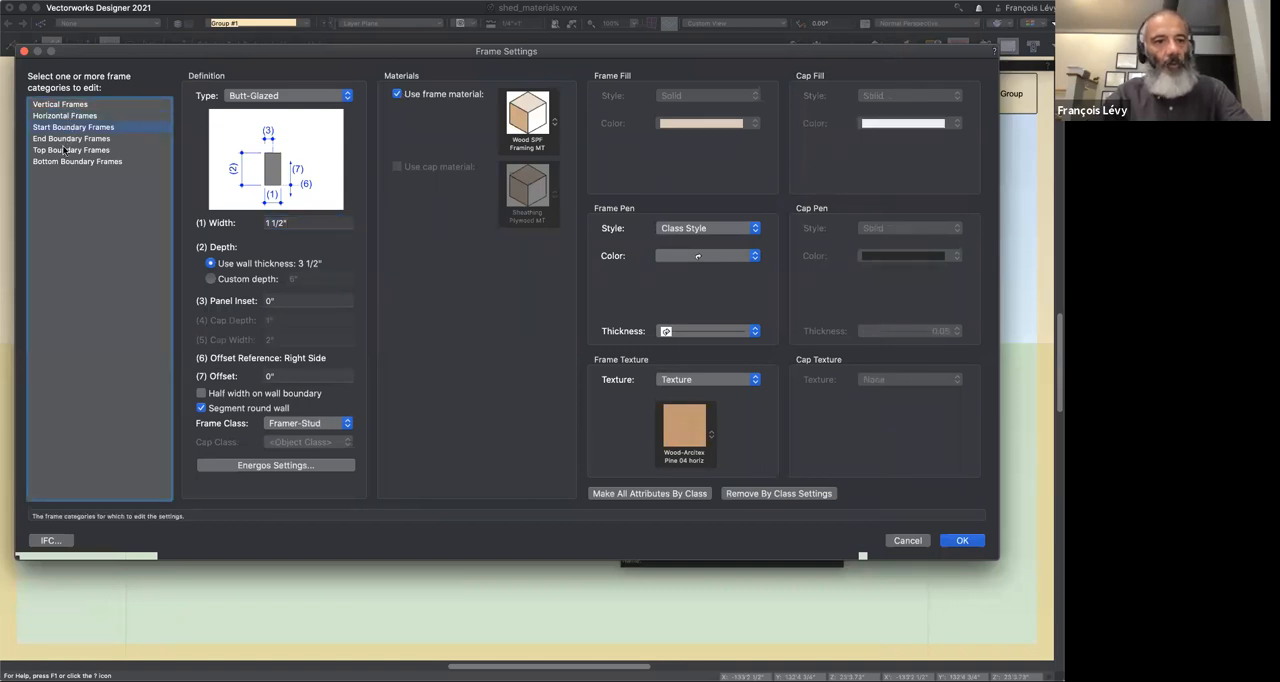
left_click(68, 139)
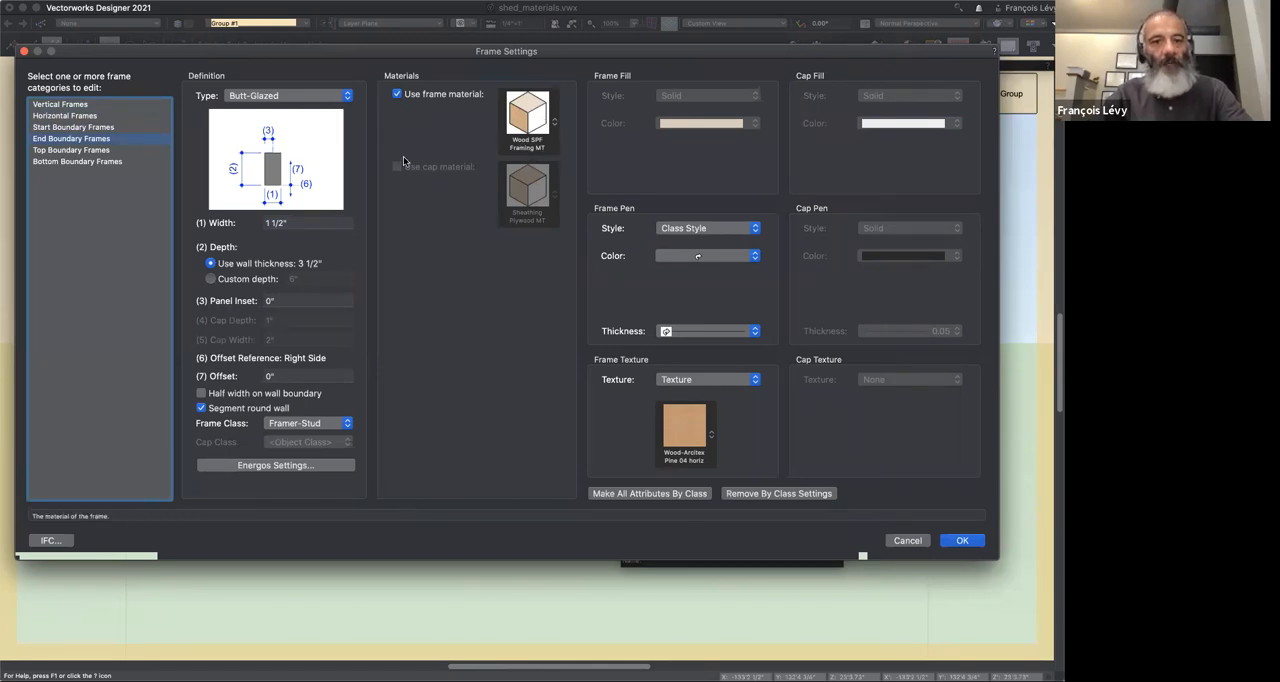
left_click(96, 163)
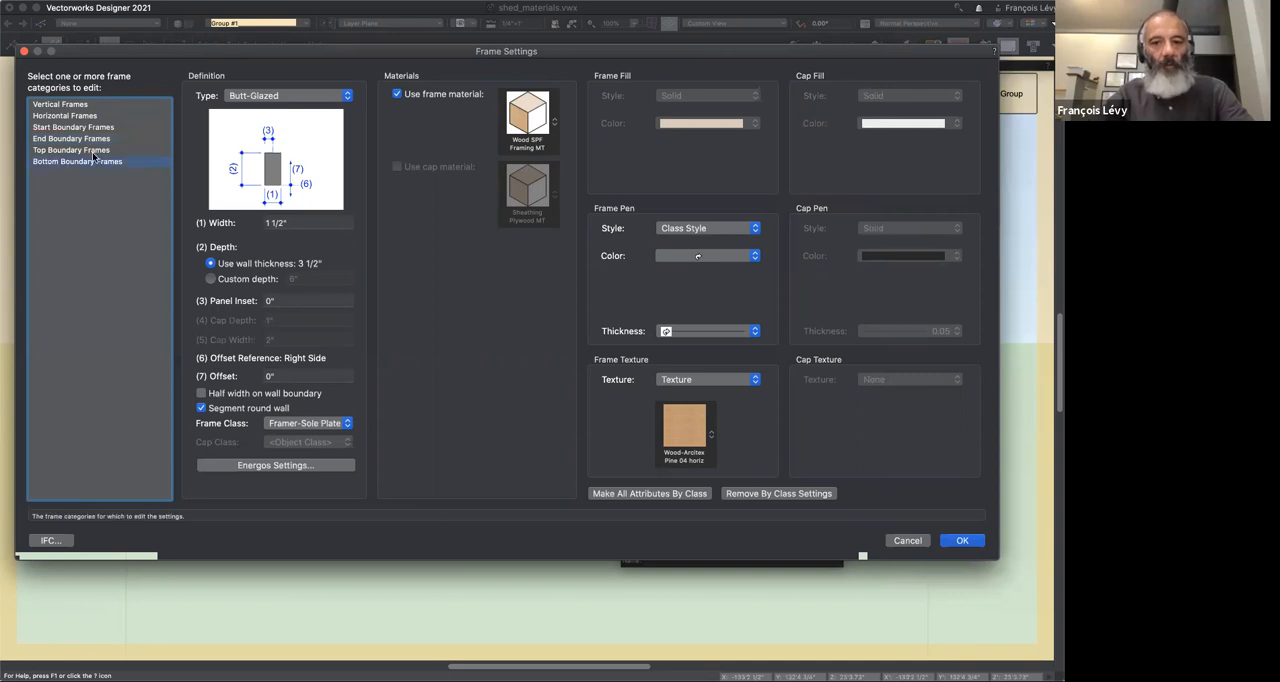
left_click(88, 151)
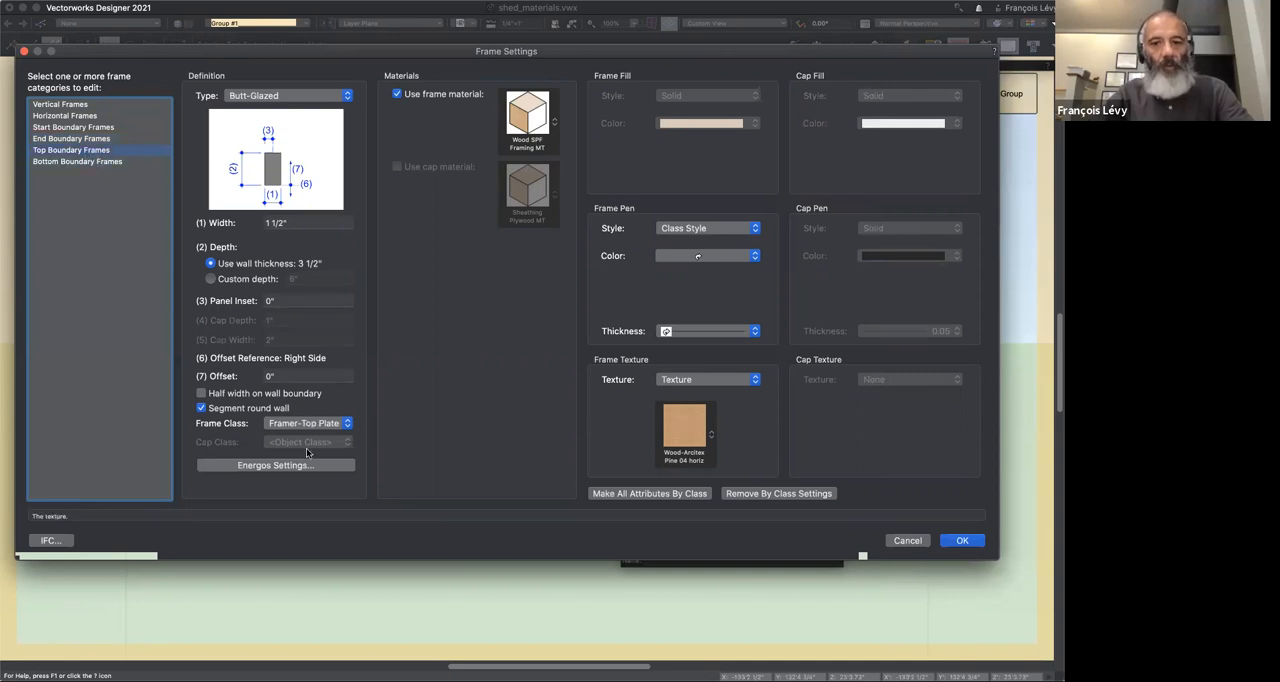
left_click(89, 105)
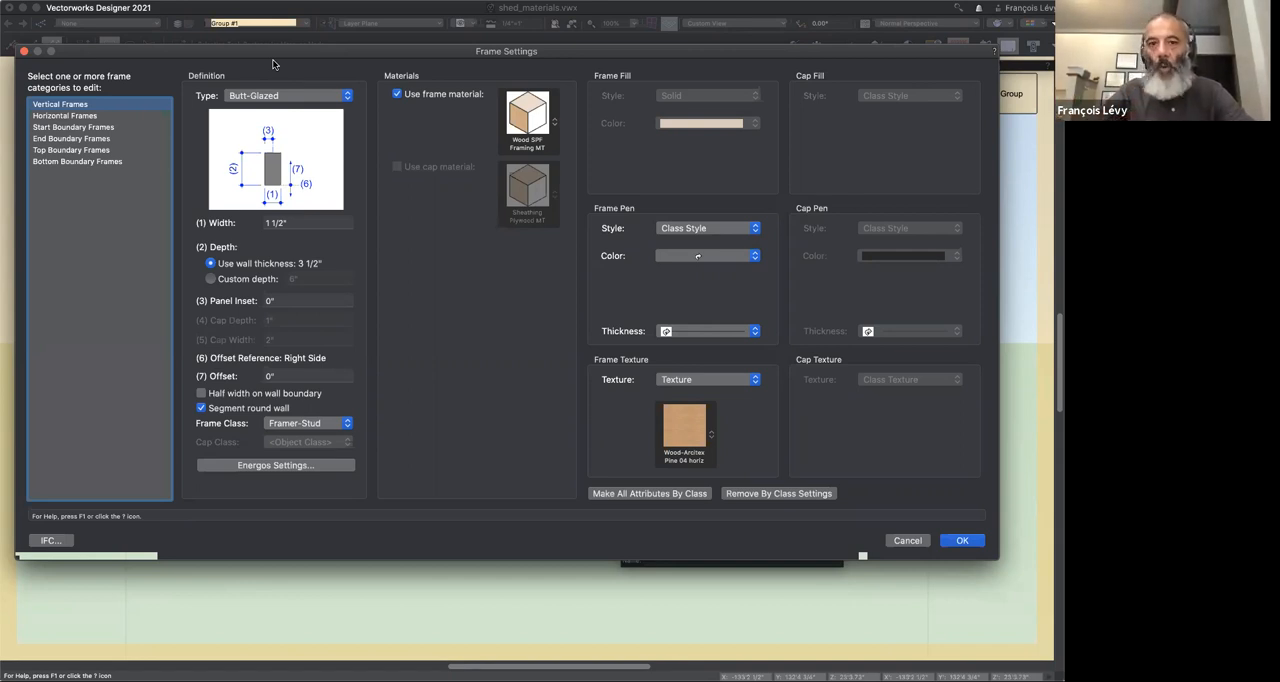
left_click(24, 51)
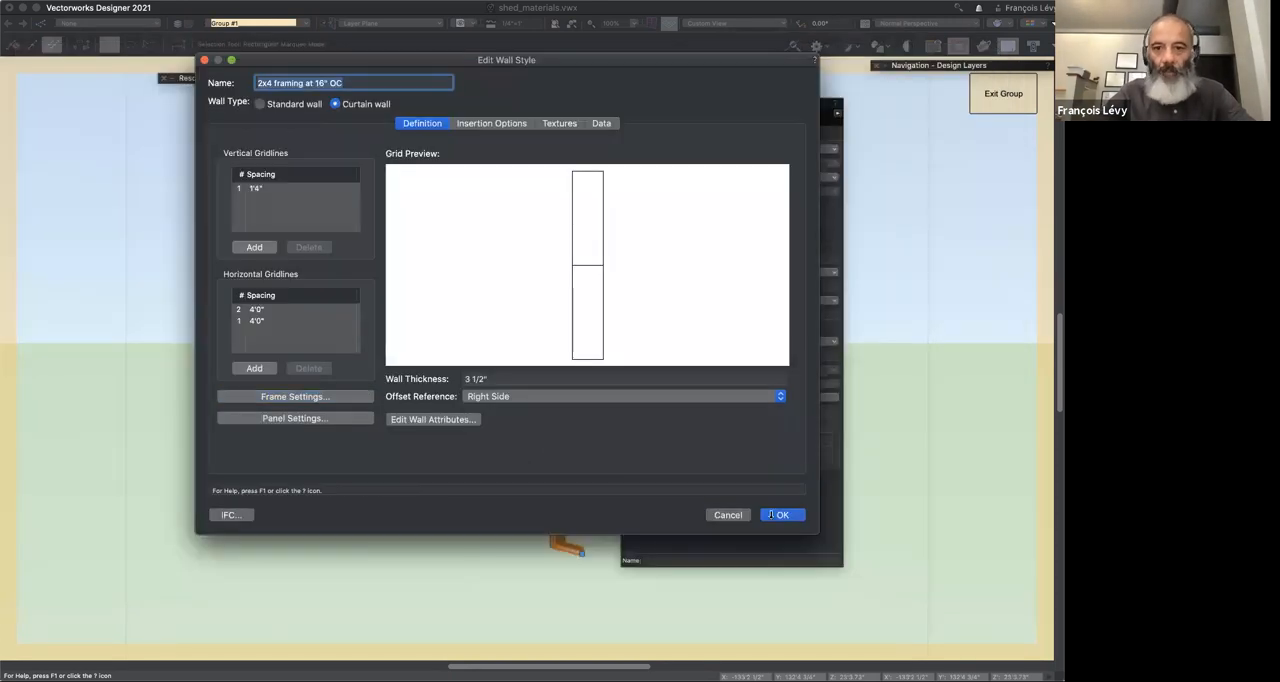
left_click(729, 515)
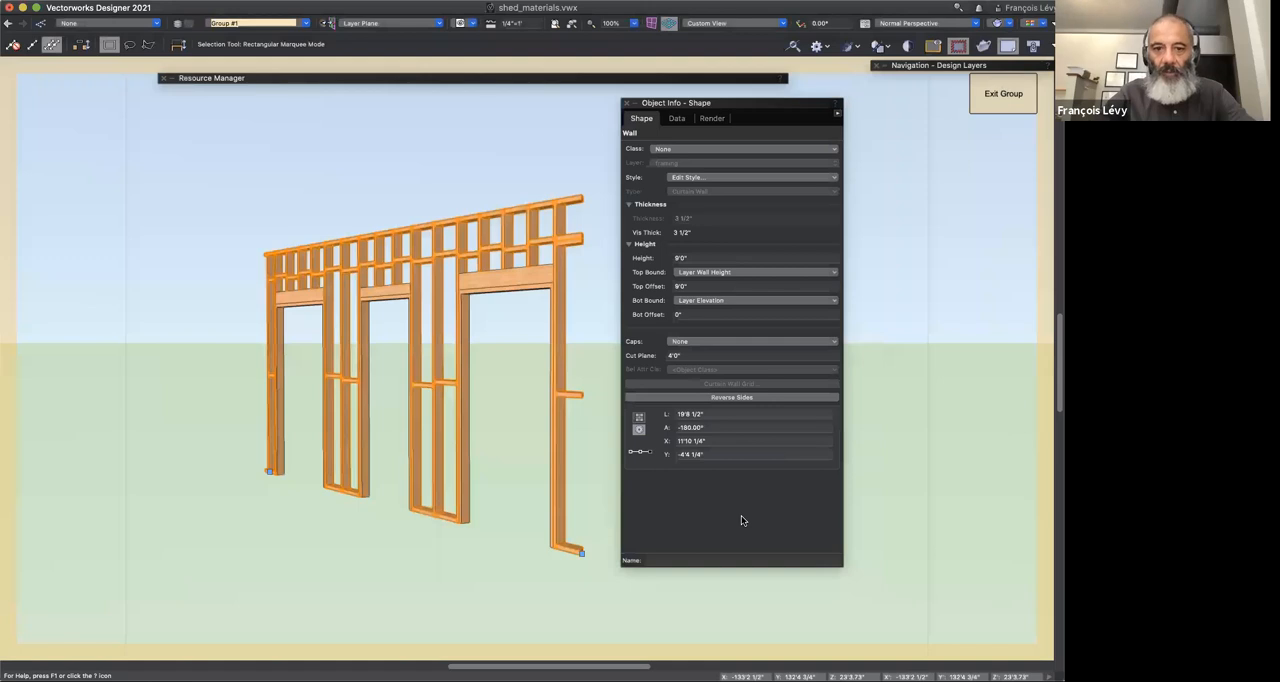
Step: Inspect the large door opening's properties and its general door settings, closing the settings without changes
left_click(520, 290)
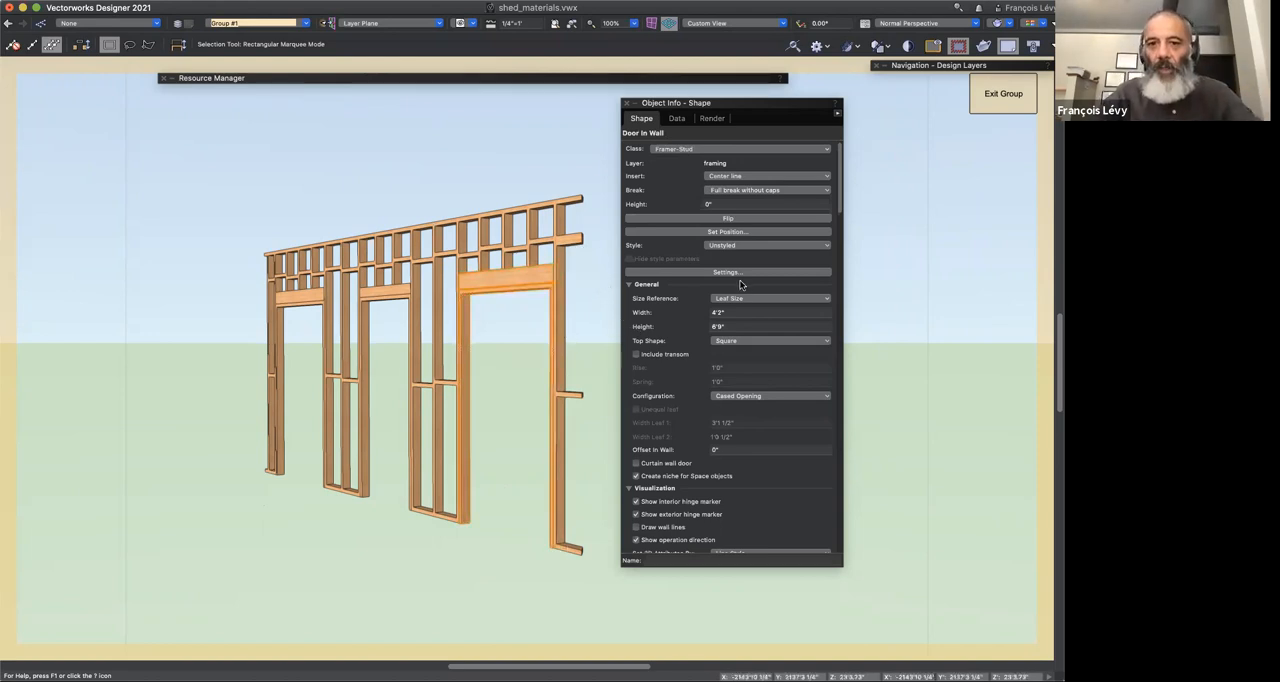
scroll(741, 285, "down", 4)
scroll(740, 285, "down", 15)
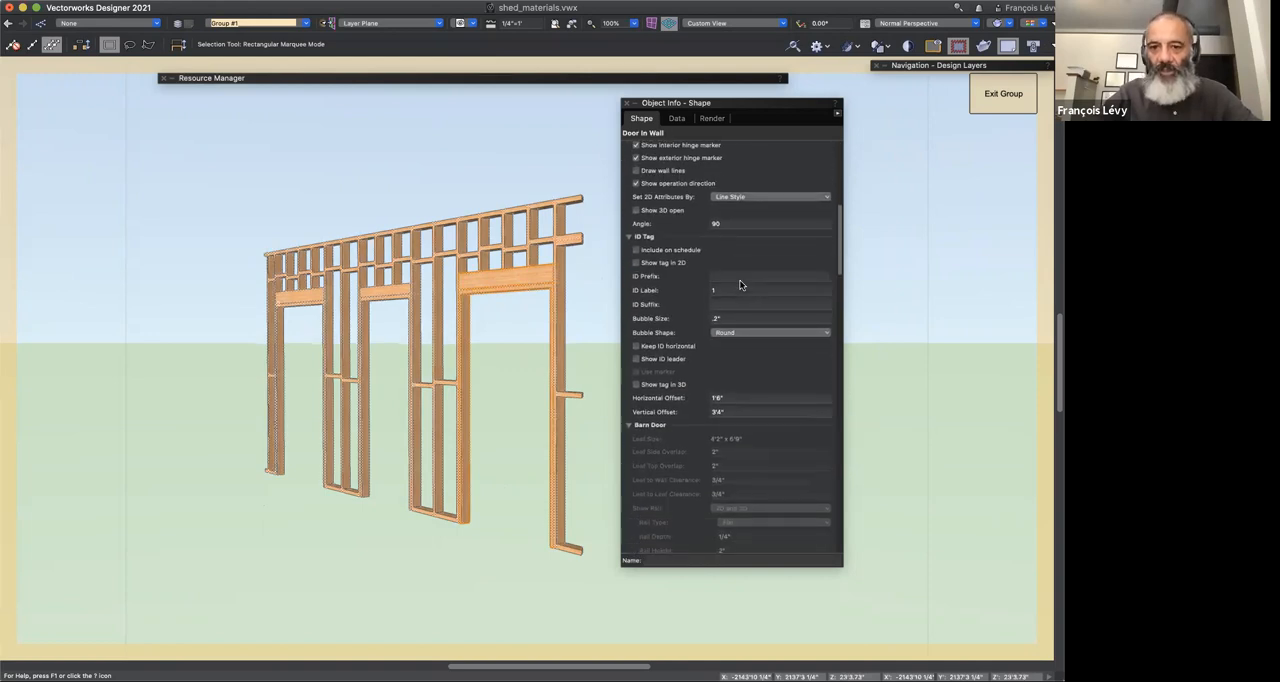
scroll(740, 285, "up", 15)
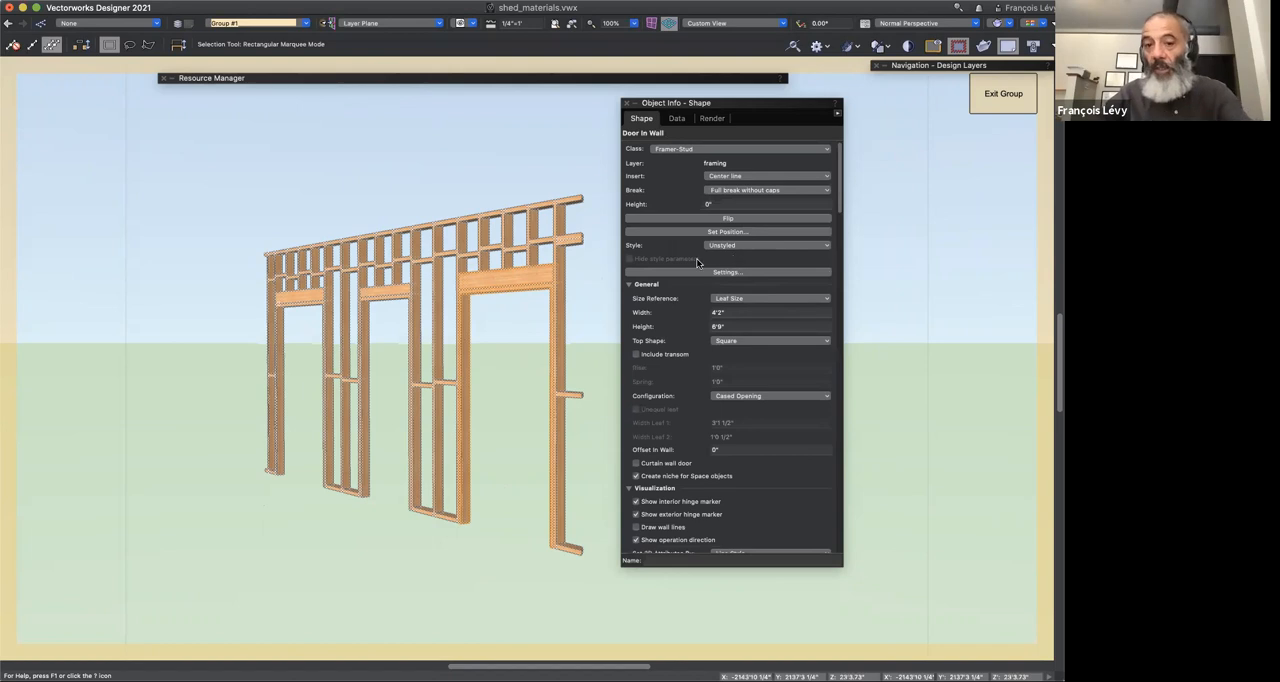
left_click(730, 273)
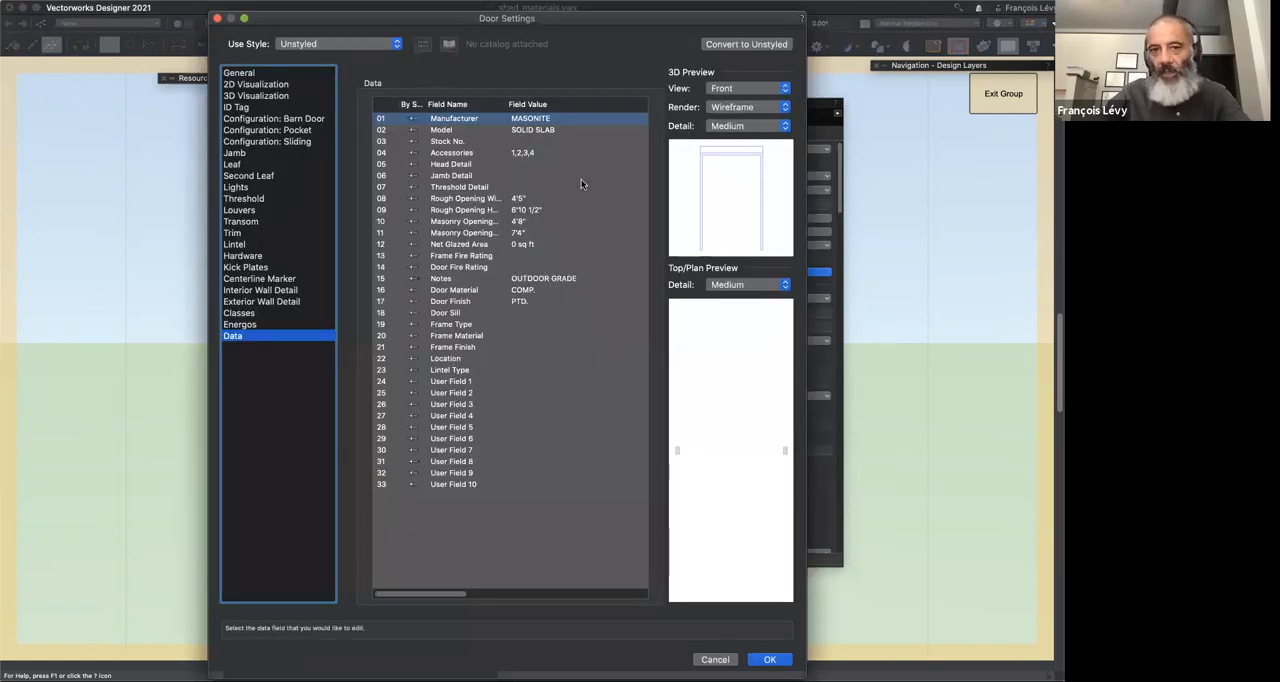
left_click(281, 72)
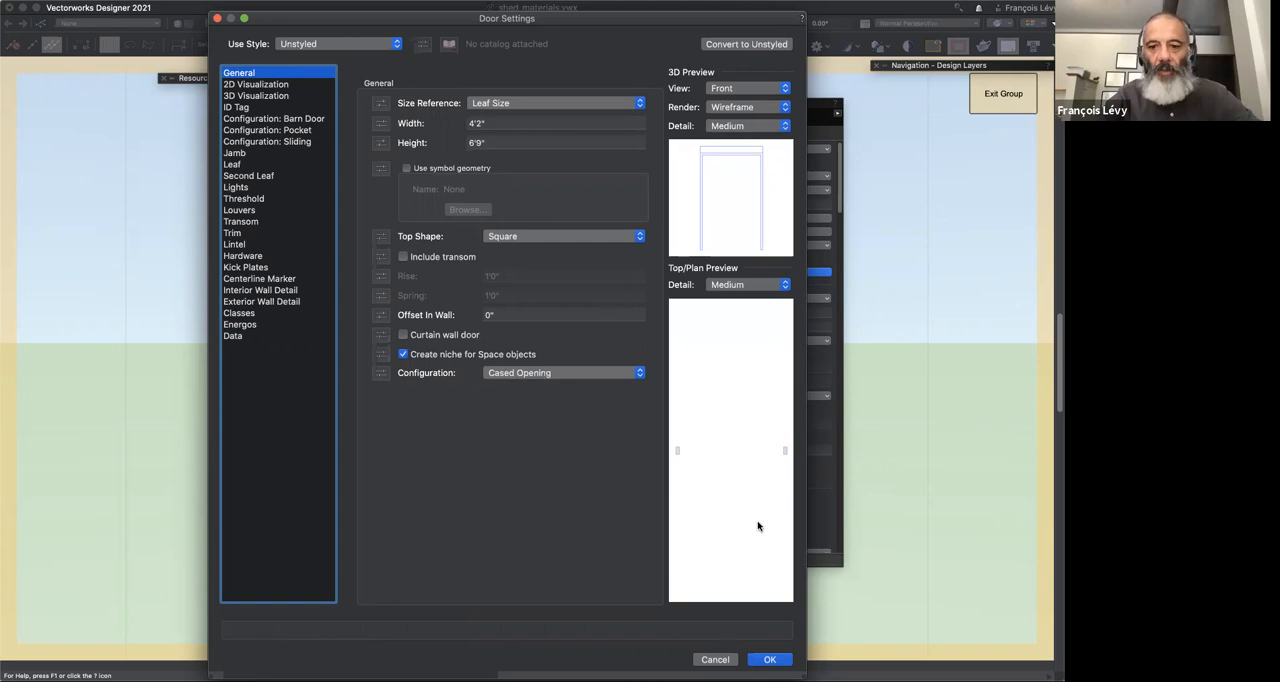
left_click(716, 659)
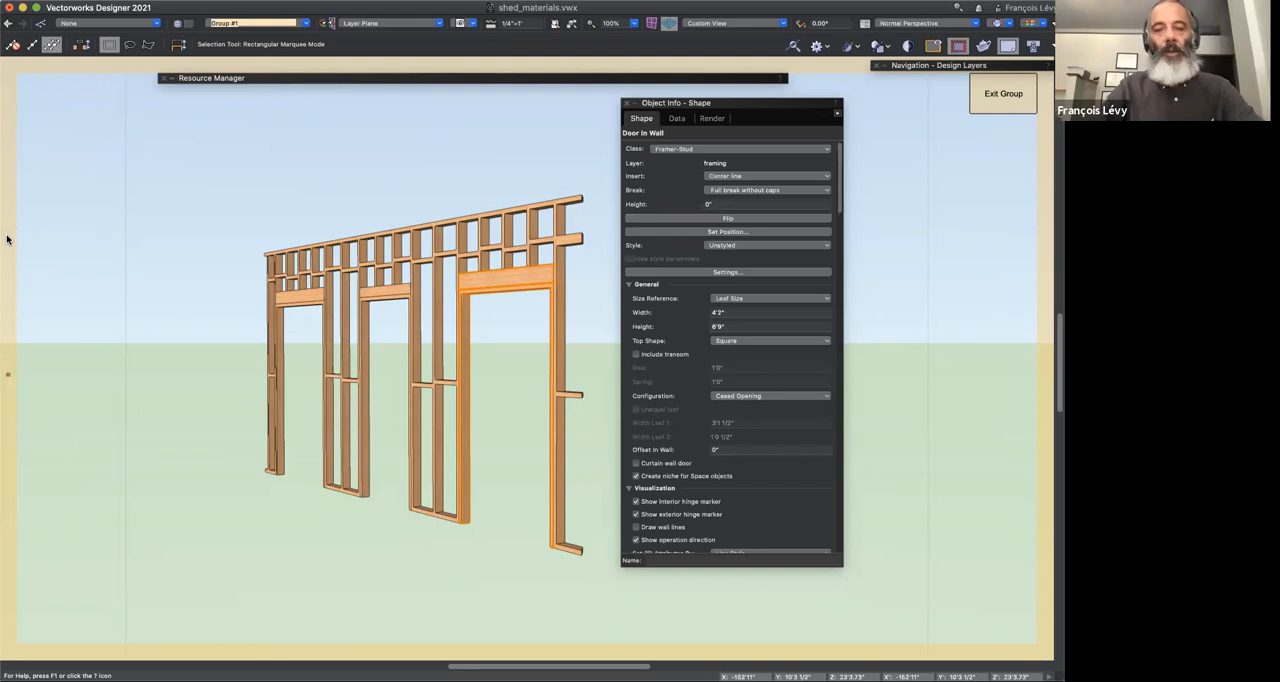
Step: Locate the Framing Member tool among the detailing tools, activate it, and return to the Selection tool without drawing
mouse_move(7, 239)
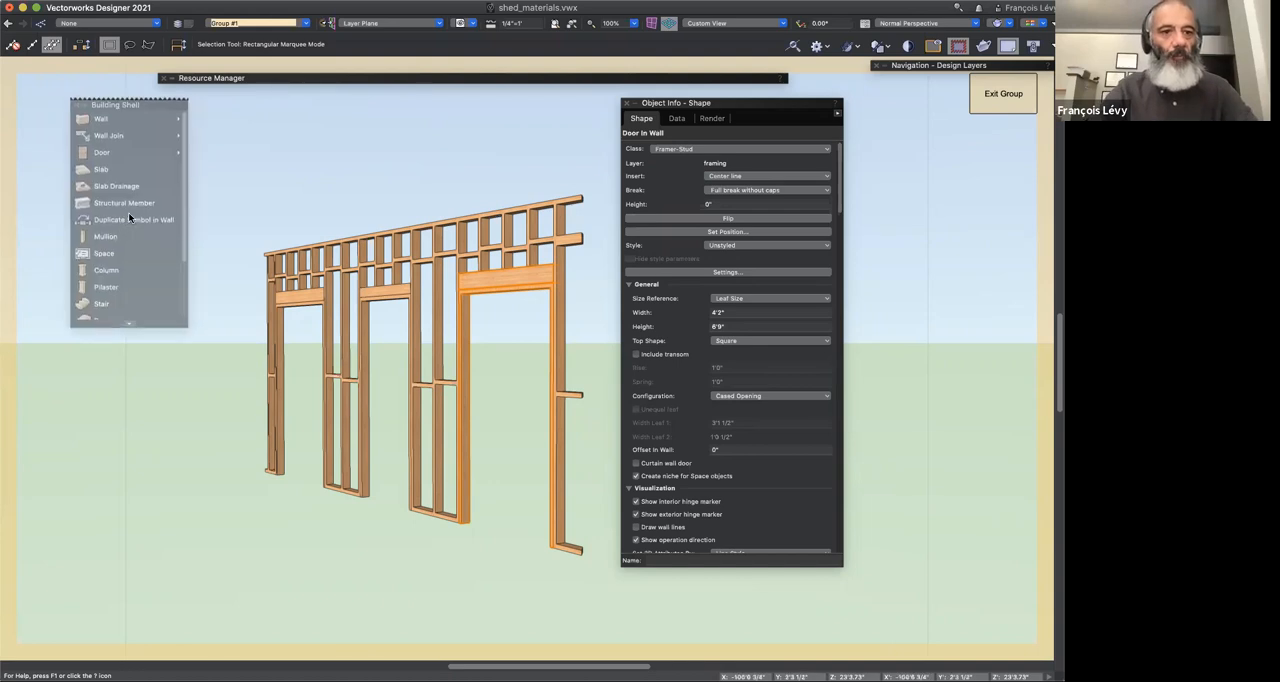
left_click(130, 216)
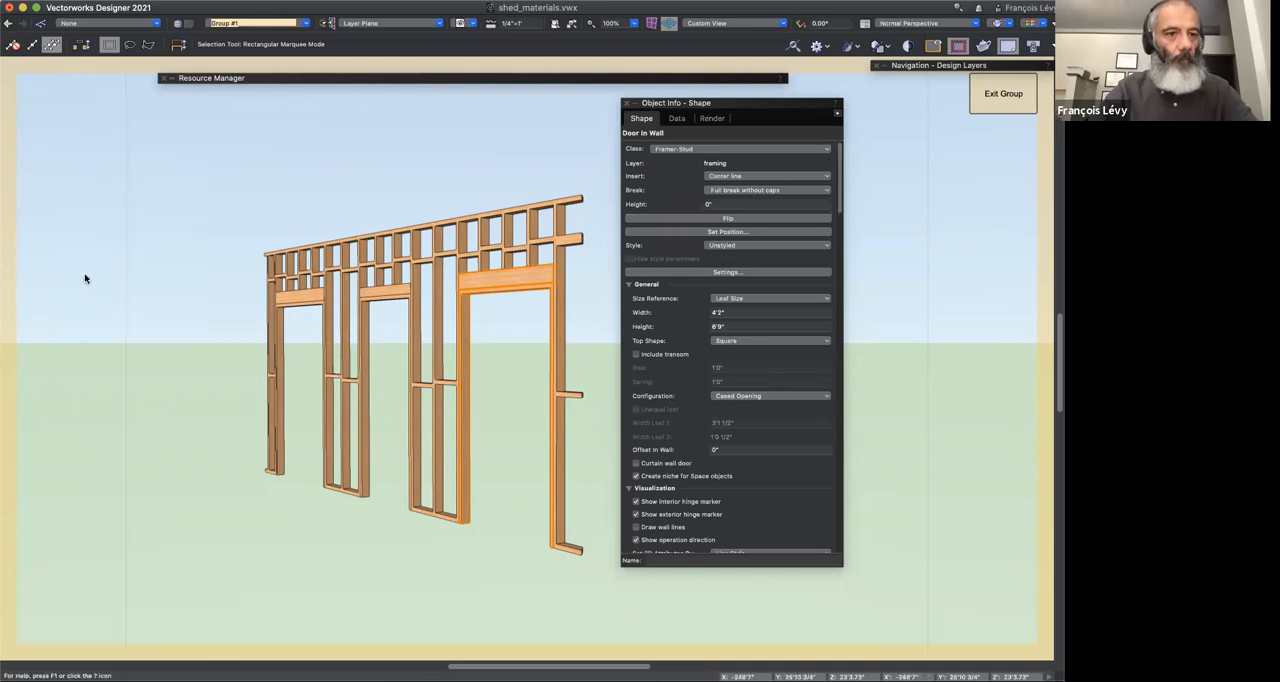
mouse_move(89, 279)
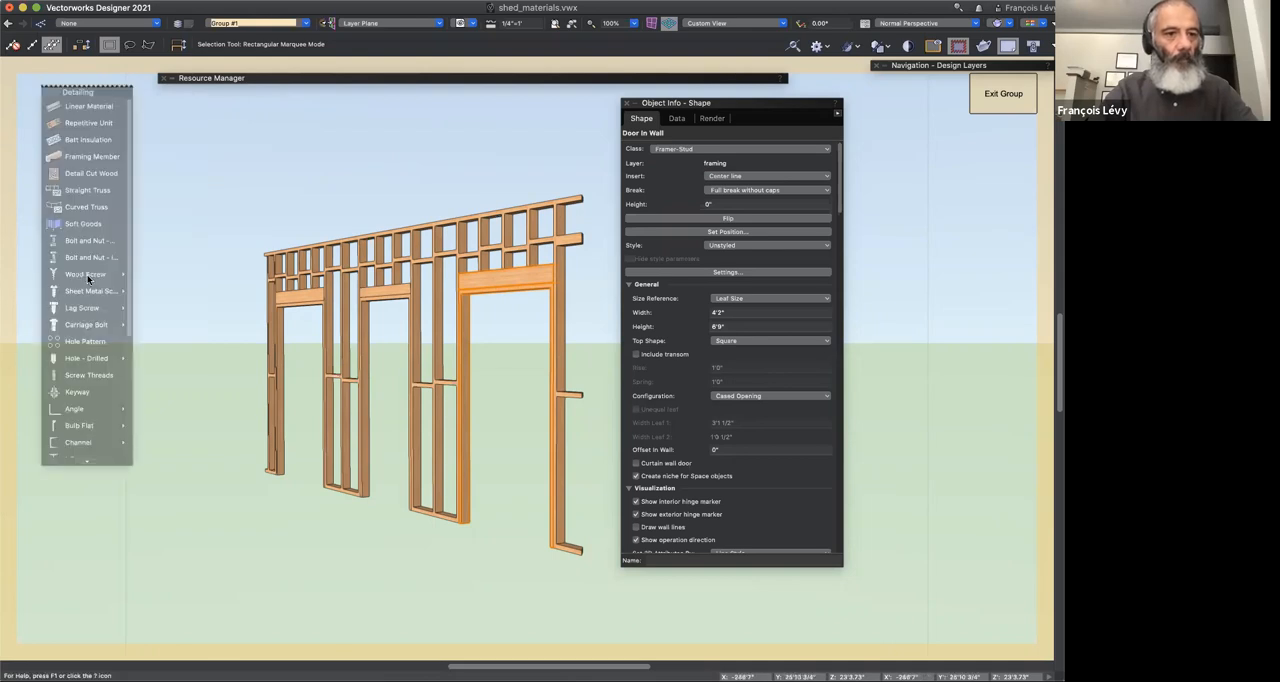
left_click(90, 156)
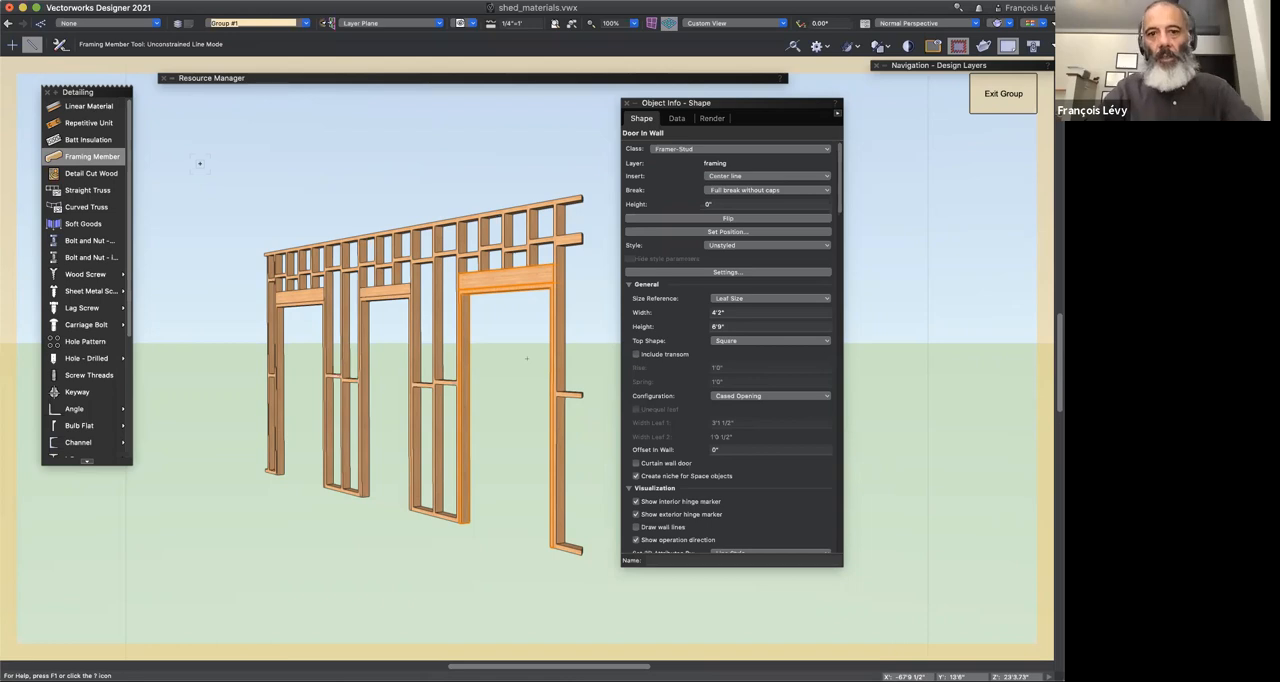
key("grave")
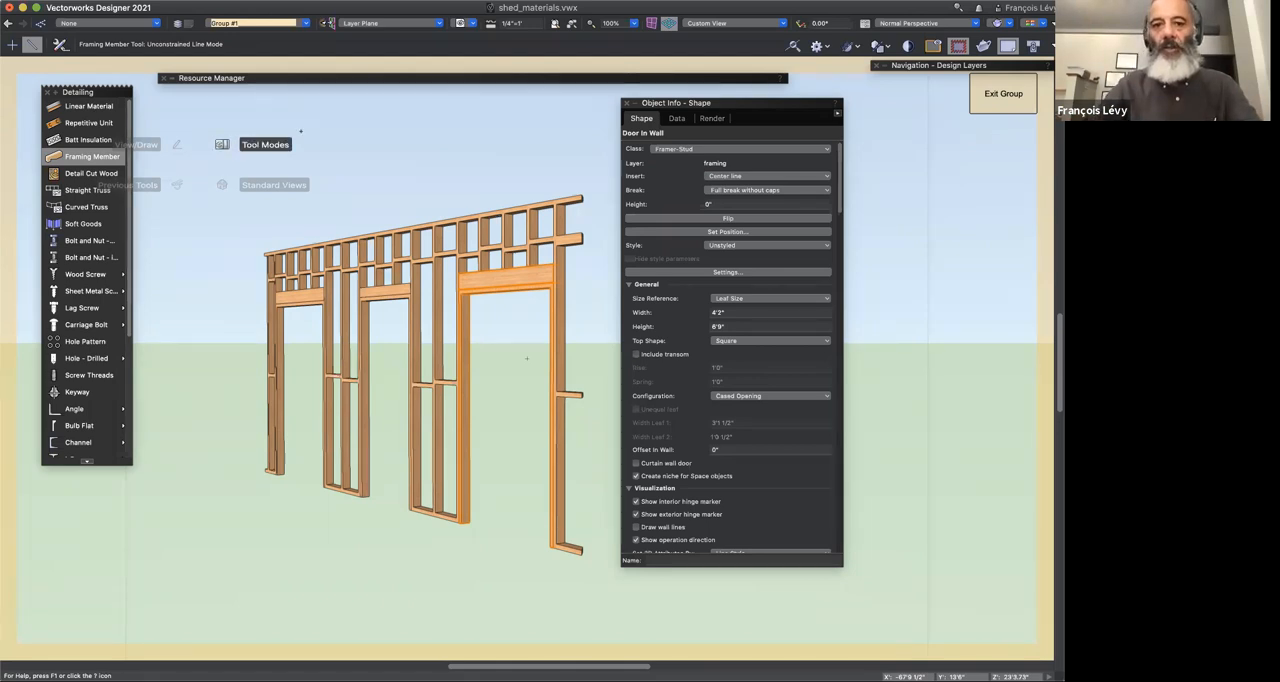
key("x")
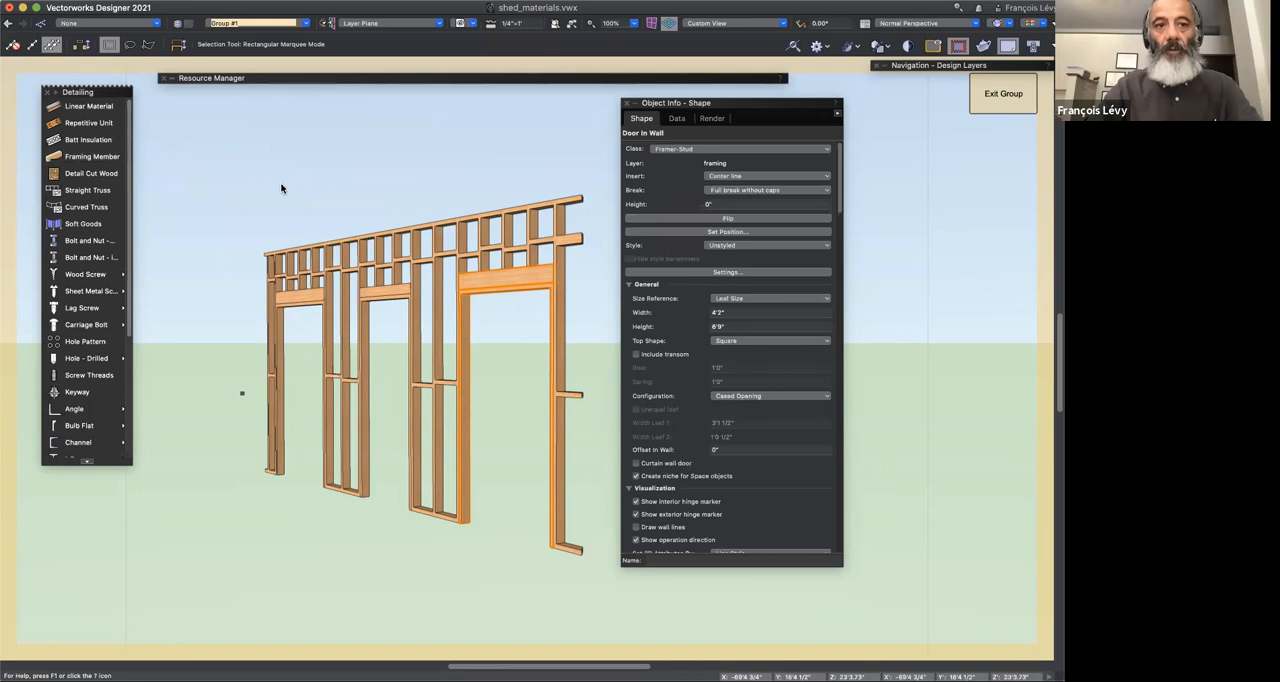
Step: Collapse the Object Info palette and exit the wall group to show the whole shed
double_click(717, 104)
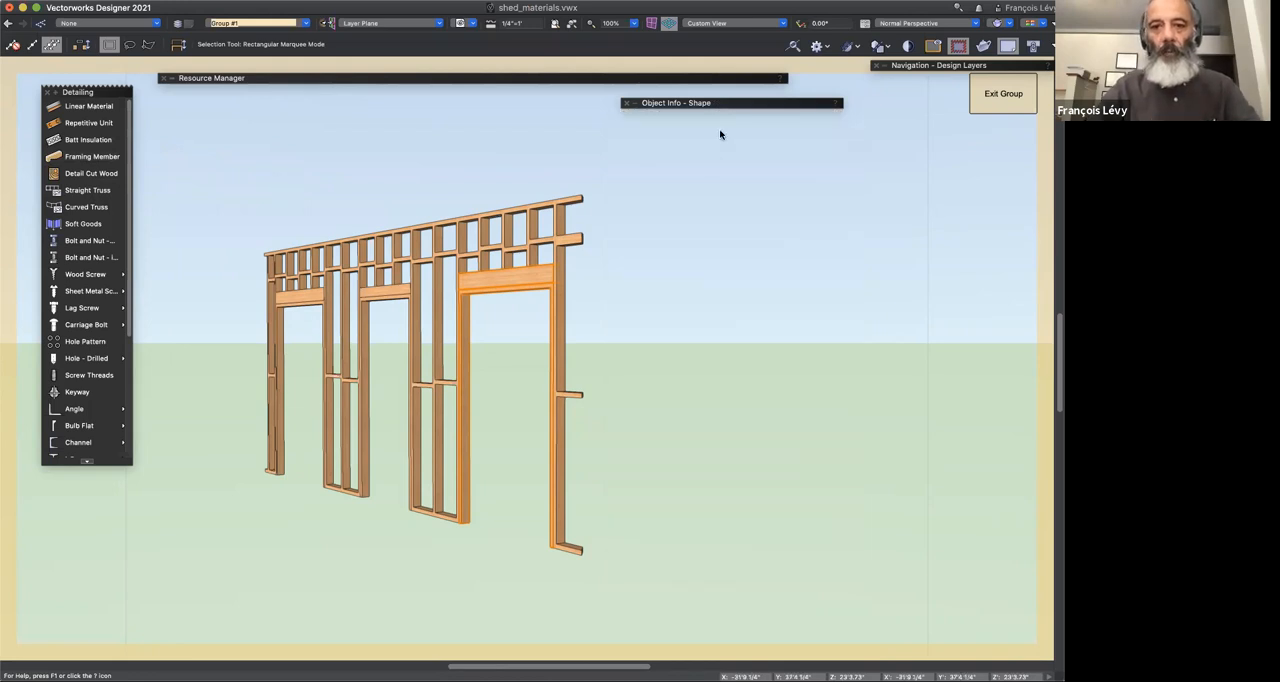
key("super+bracketright")
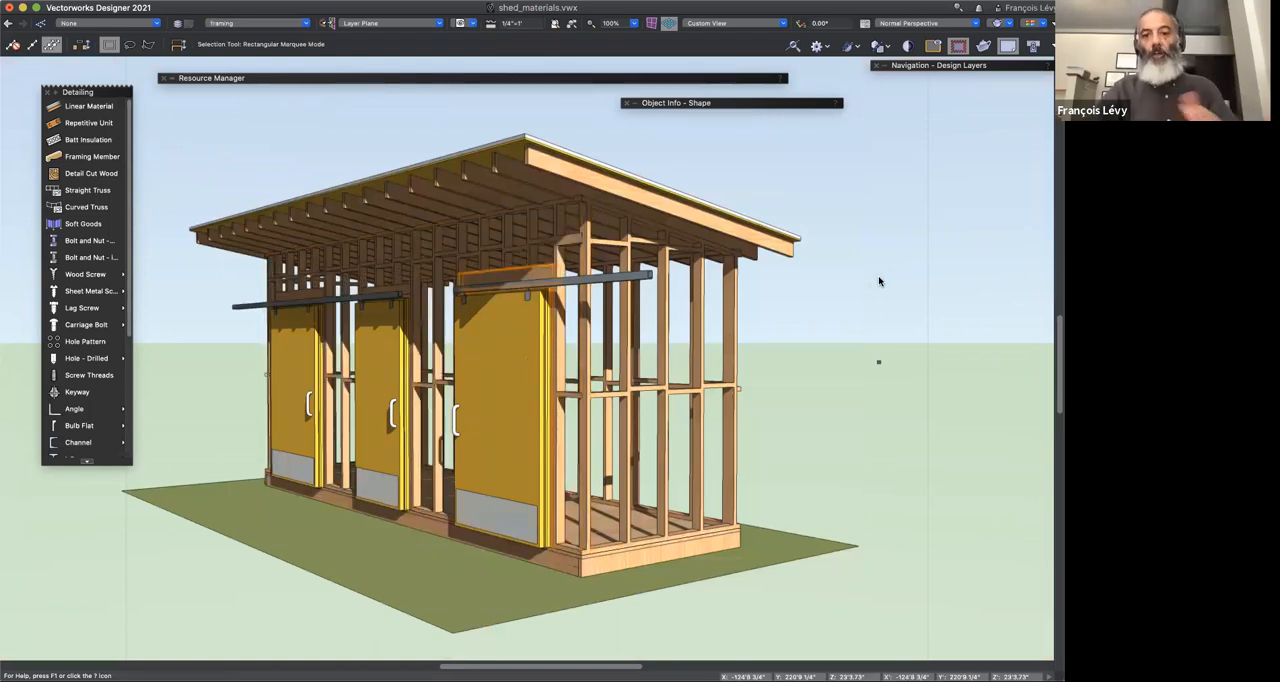
key("grave")
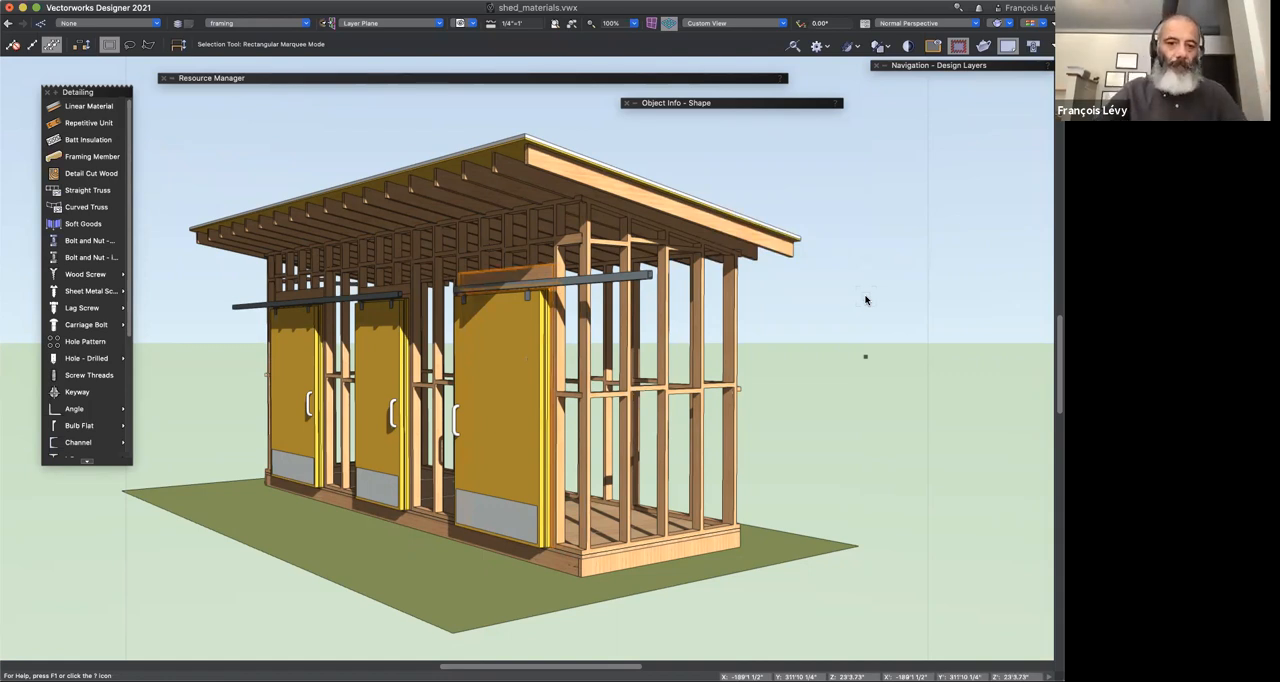
key("v")
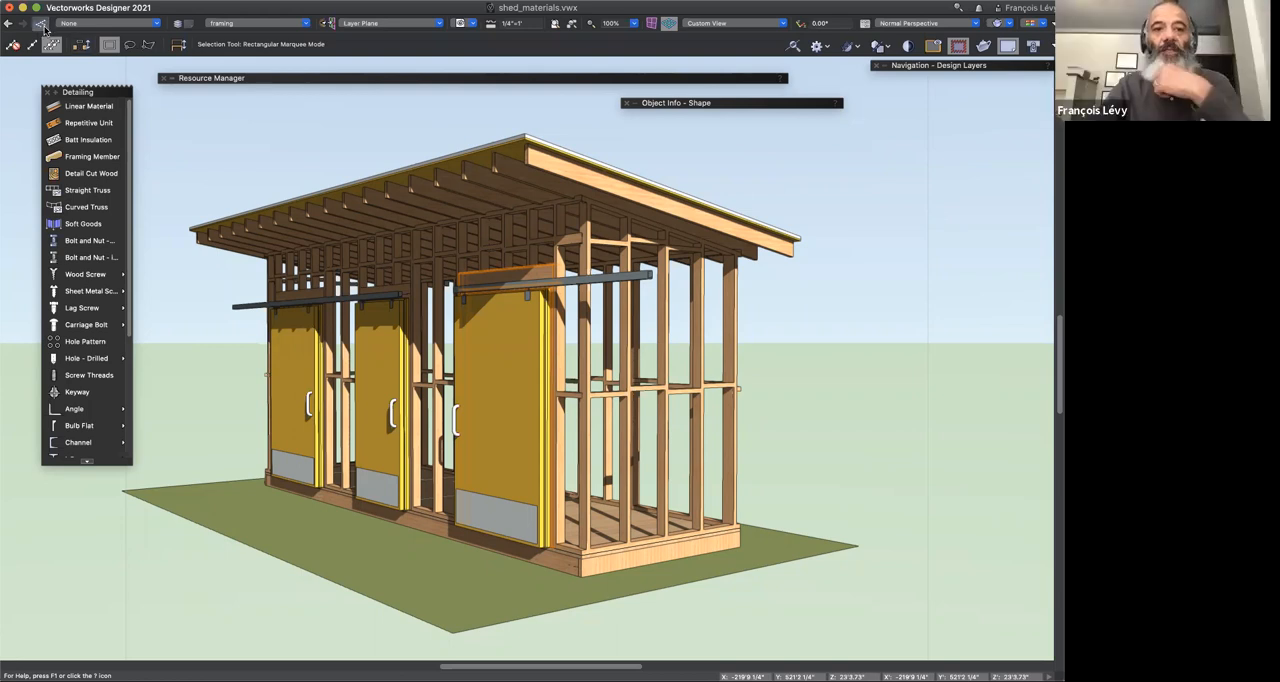
Step: Examine the Structural-Beam-Wood class's visibilities, description and tags, textures and graphic attributes, and close the Organization dialog without changes
key("super+shift+o")
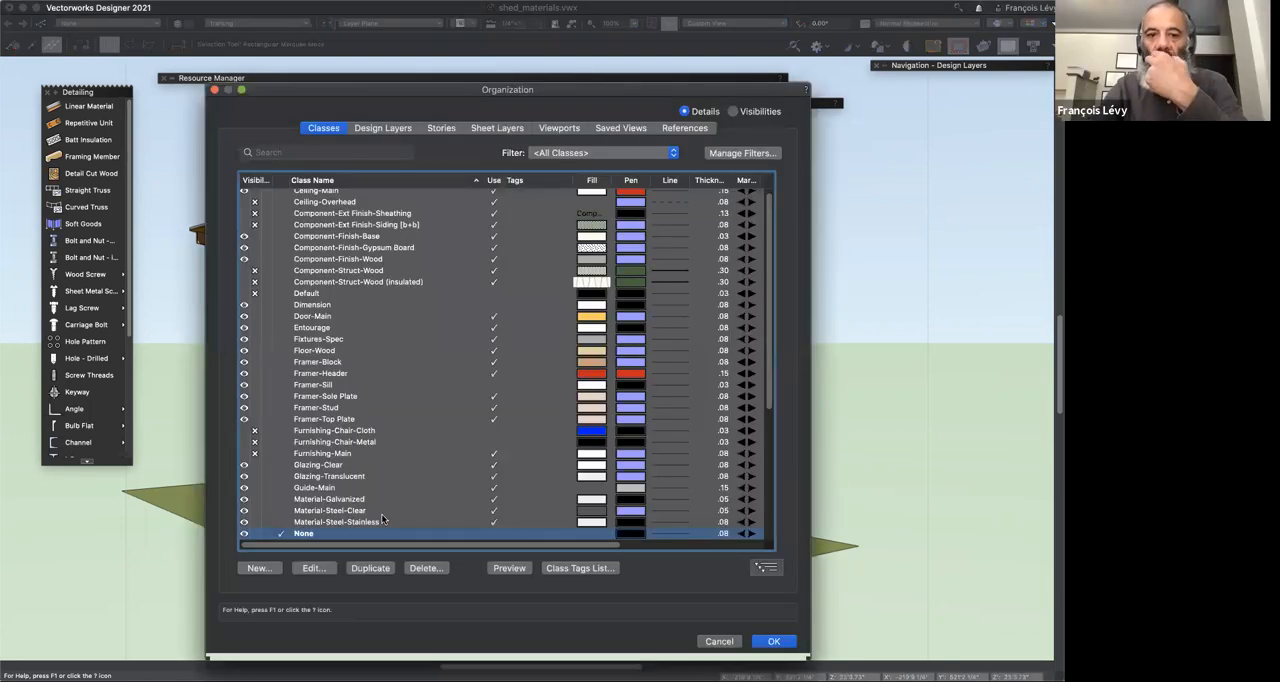
scroll(382, 518, "down", 6)
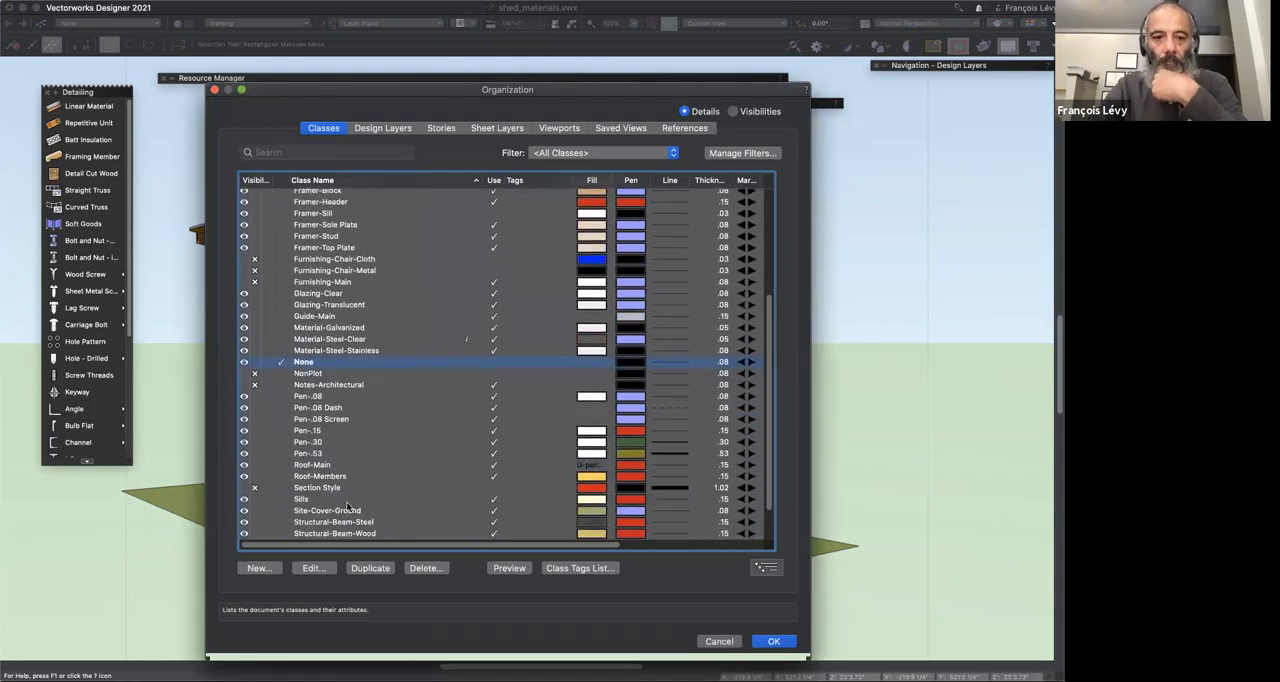
left_click(358, 488)
left_click(313, 568)
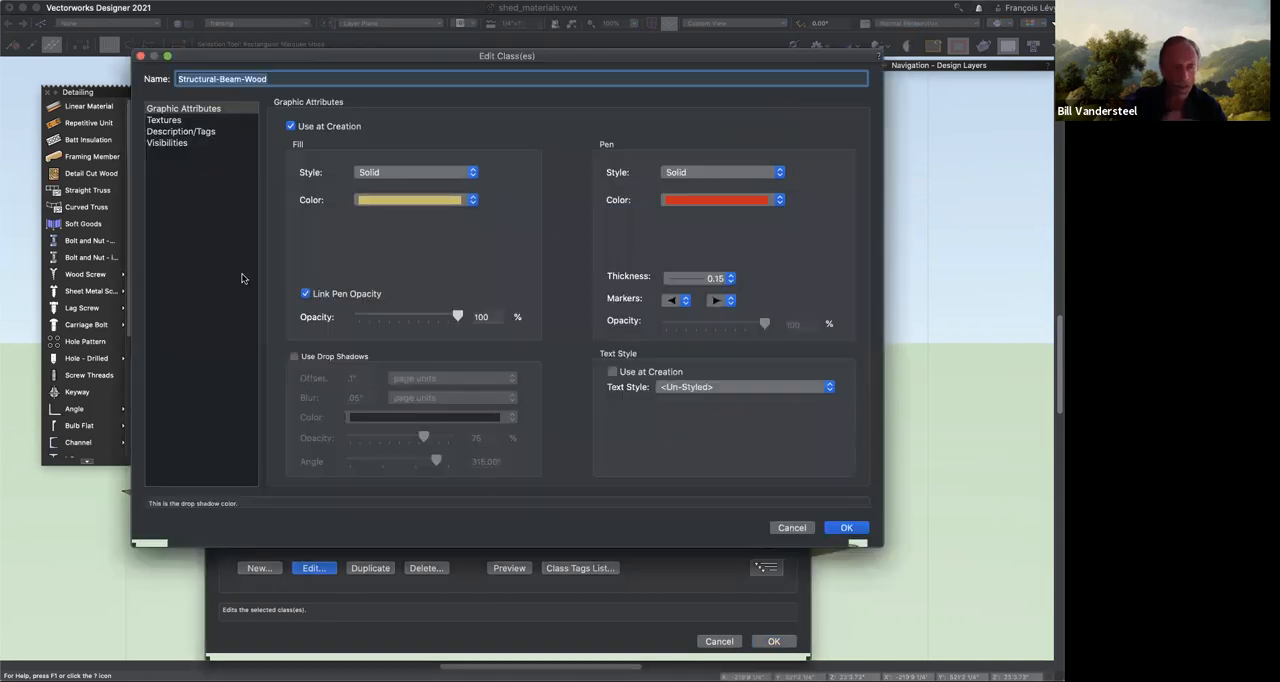
left_click(213, 142)
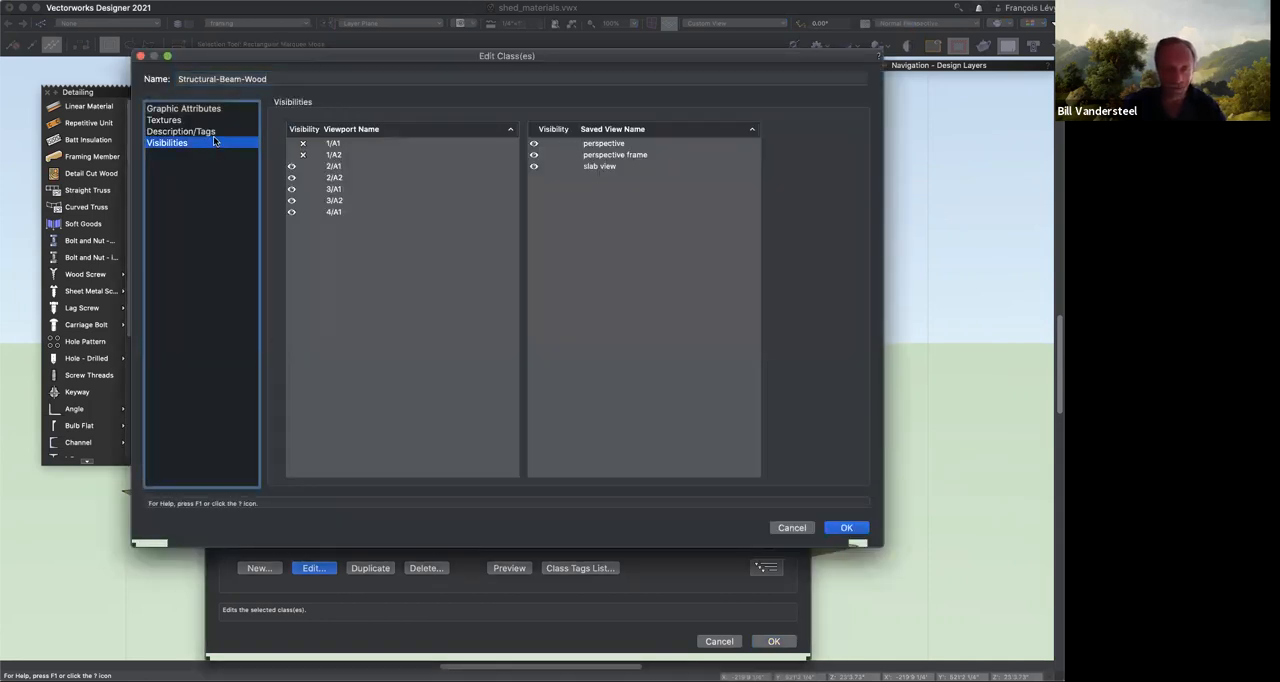
left_click(213, 131)
left_click(206, 120)
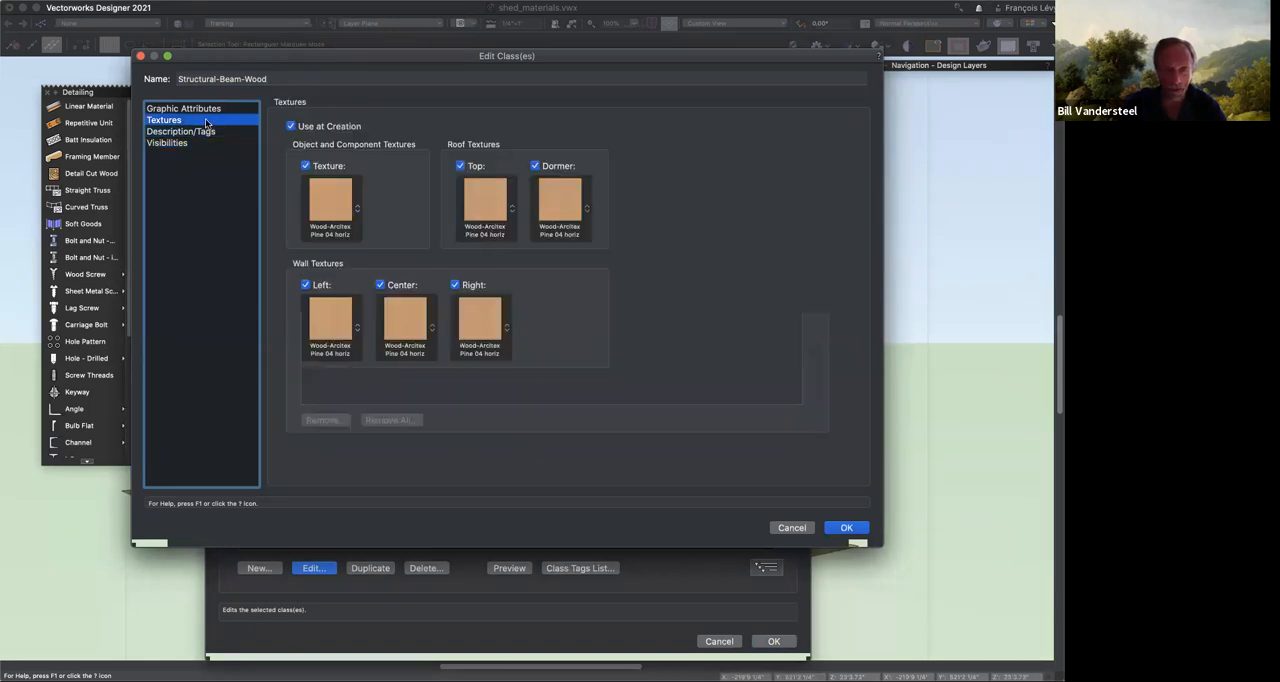
left_click(206, 112)
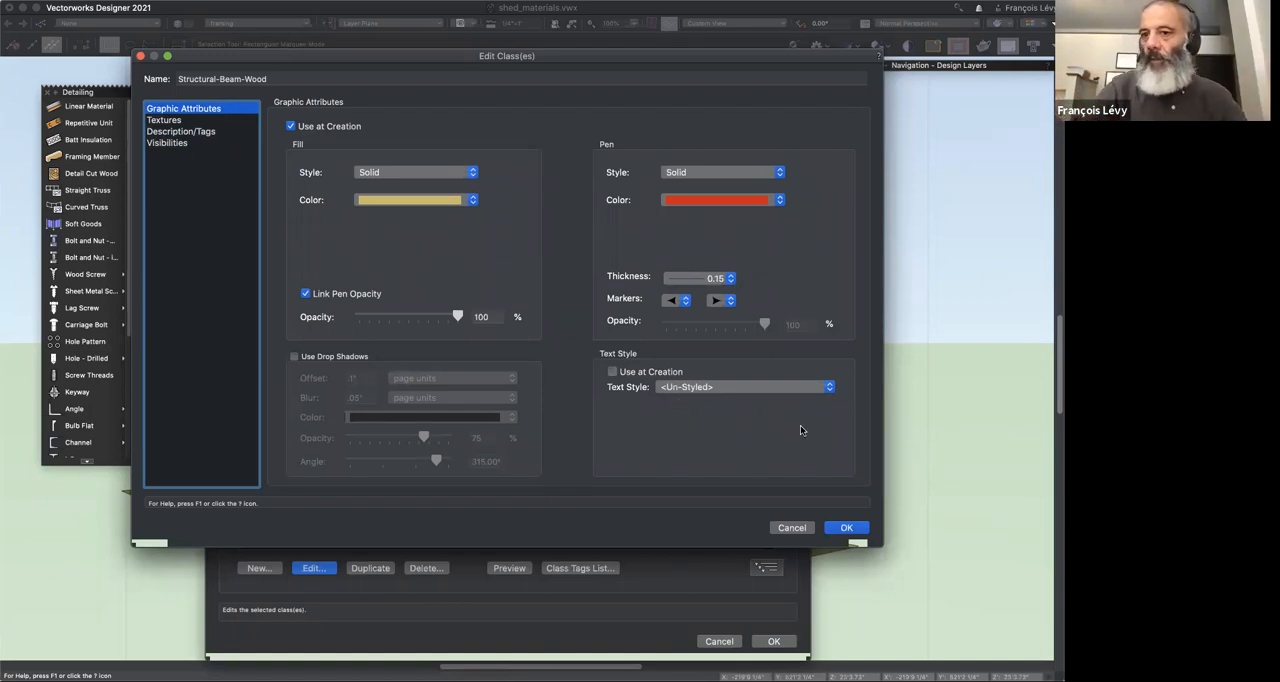
left_click(792, 528)
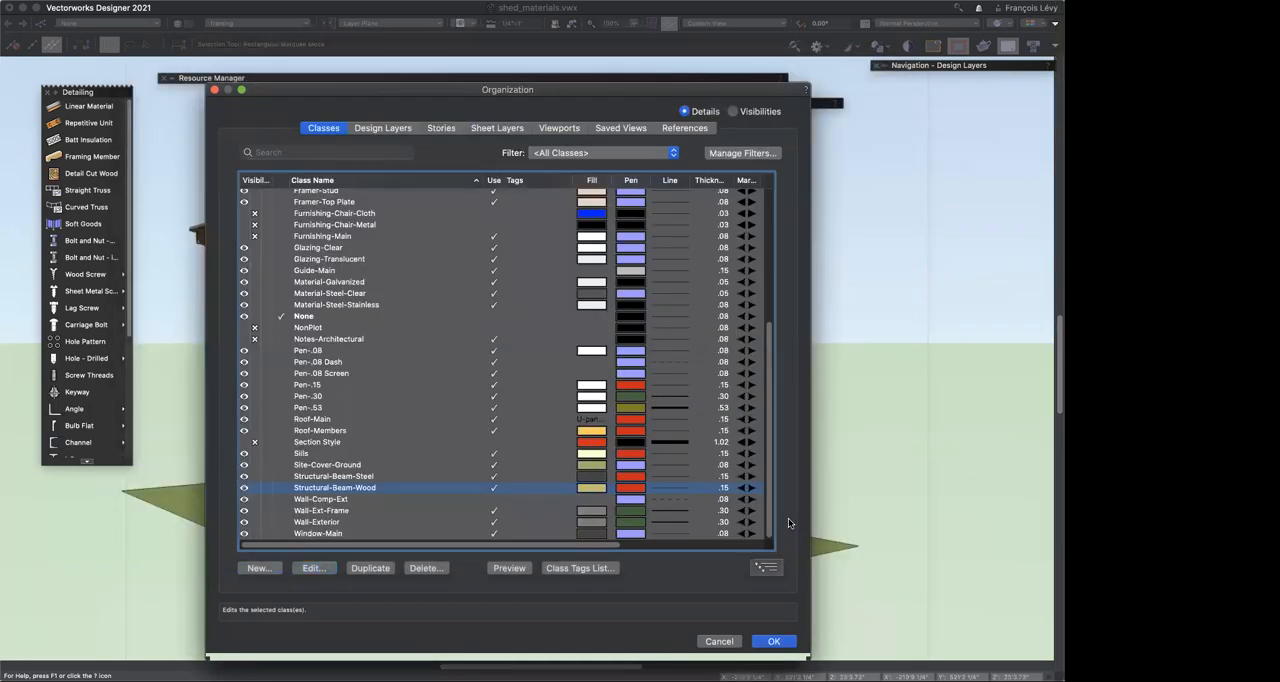
left_click(720, 642)
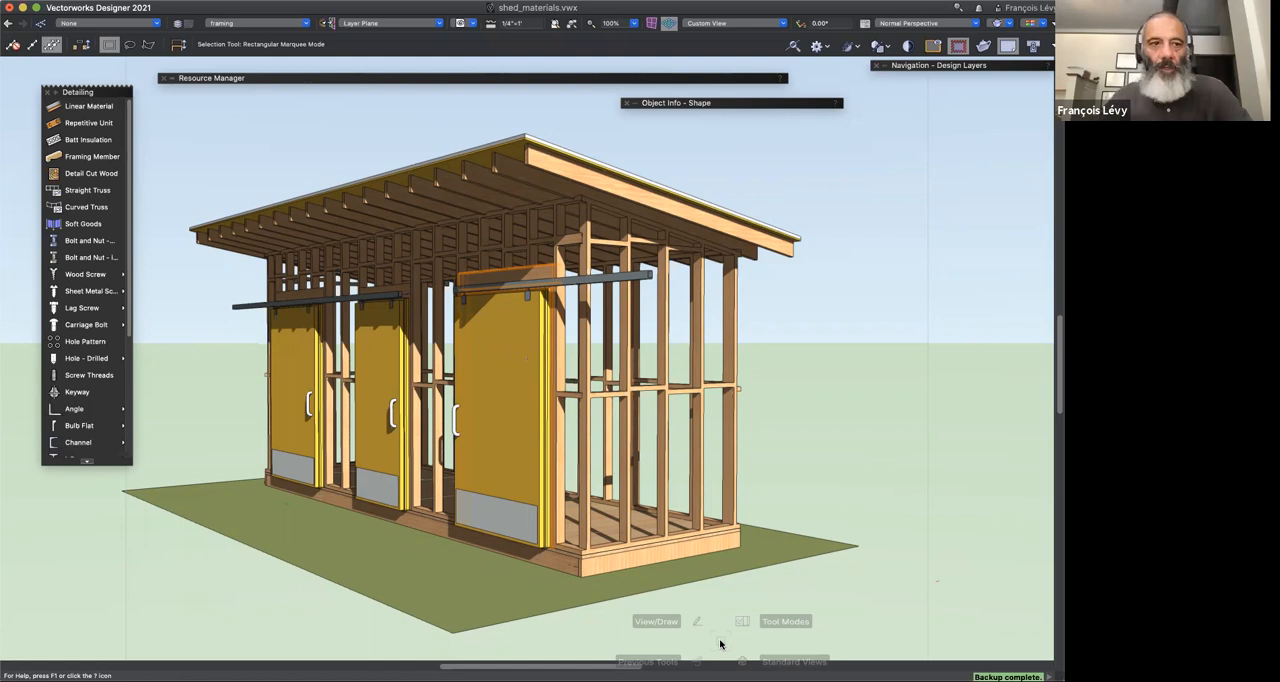
Step: Activate the Visibility tool and restore the saved "slab view" to work inside the floor group
left_click(23, 301)
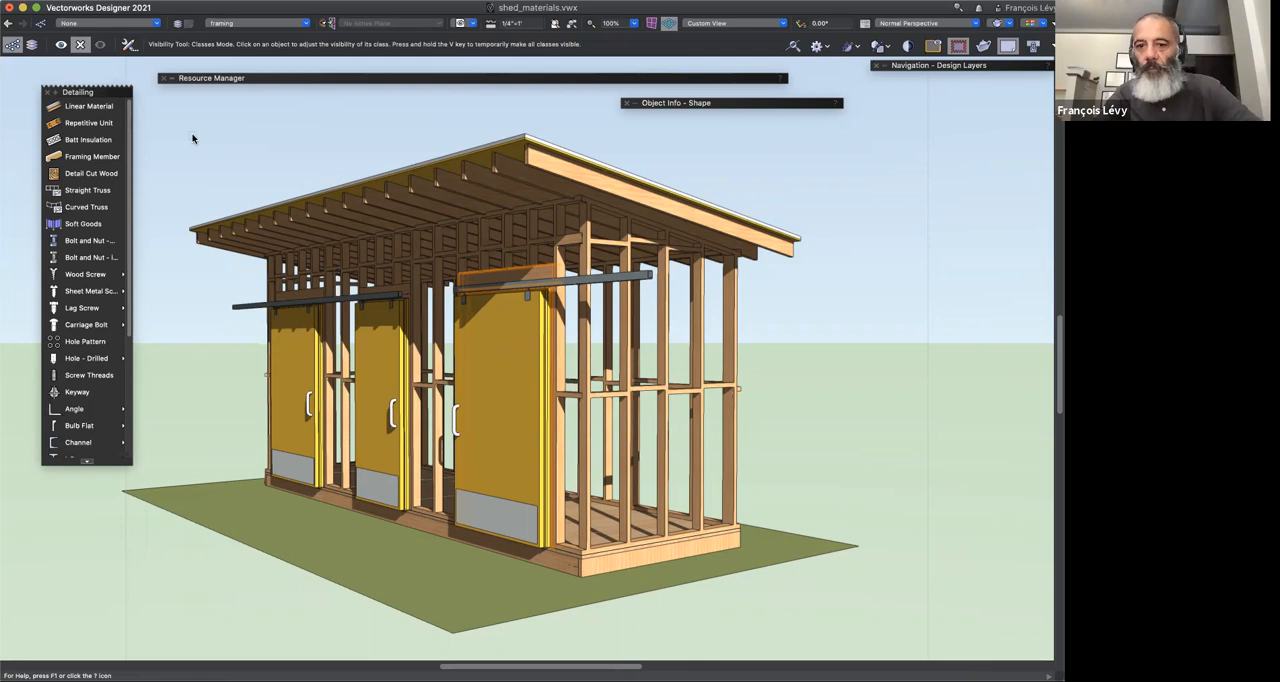
key("e")
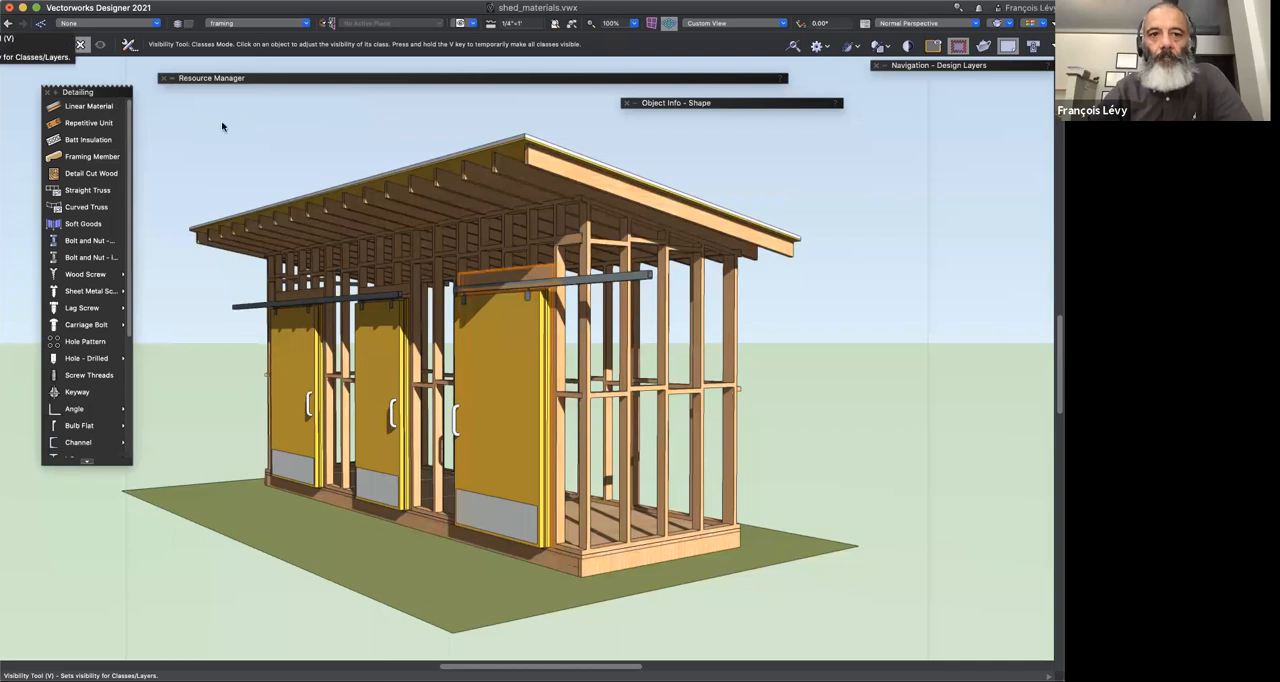
left_click(466, 22)
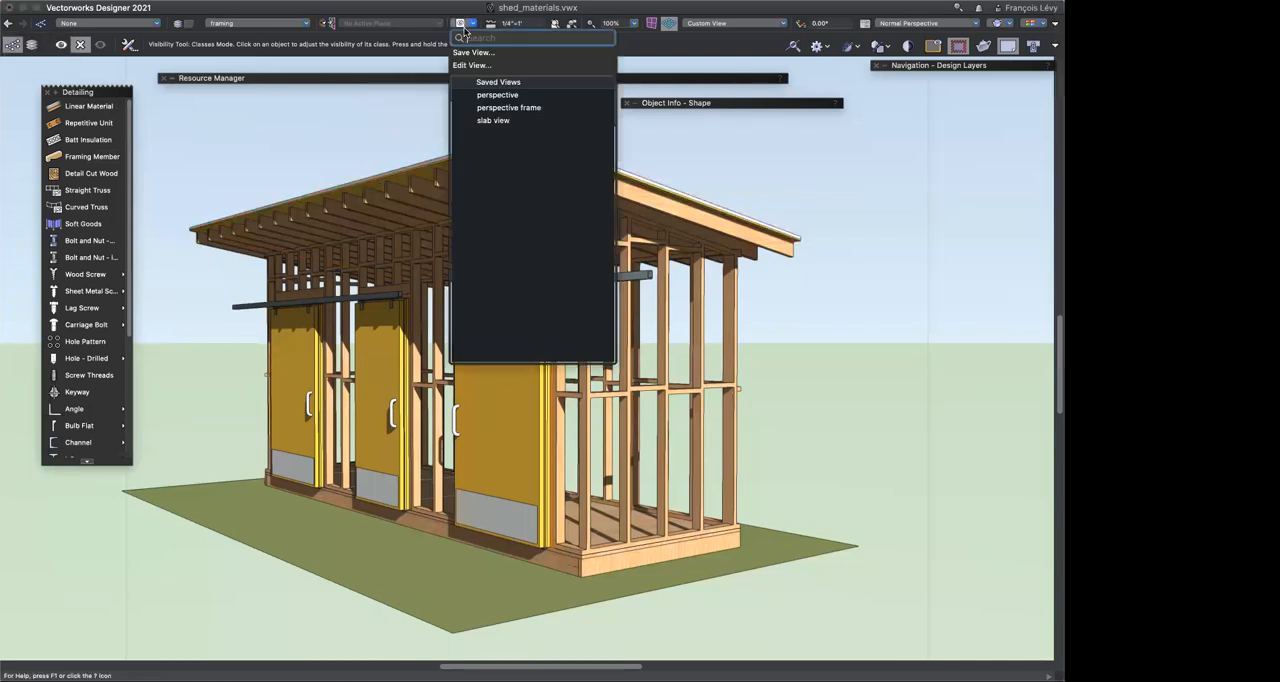
left_click(492, 120)
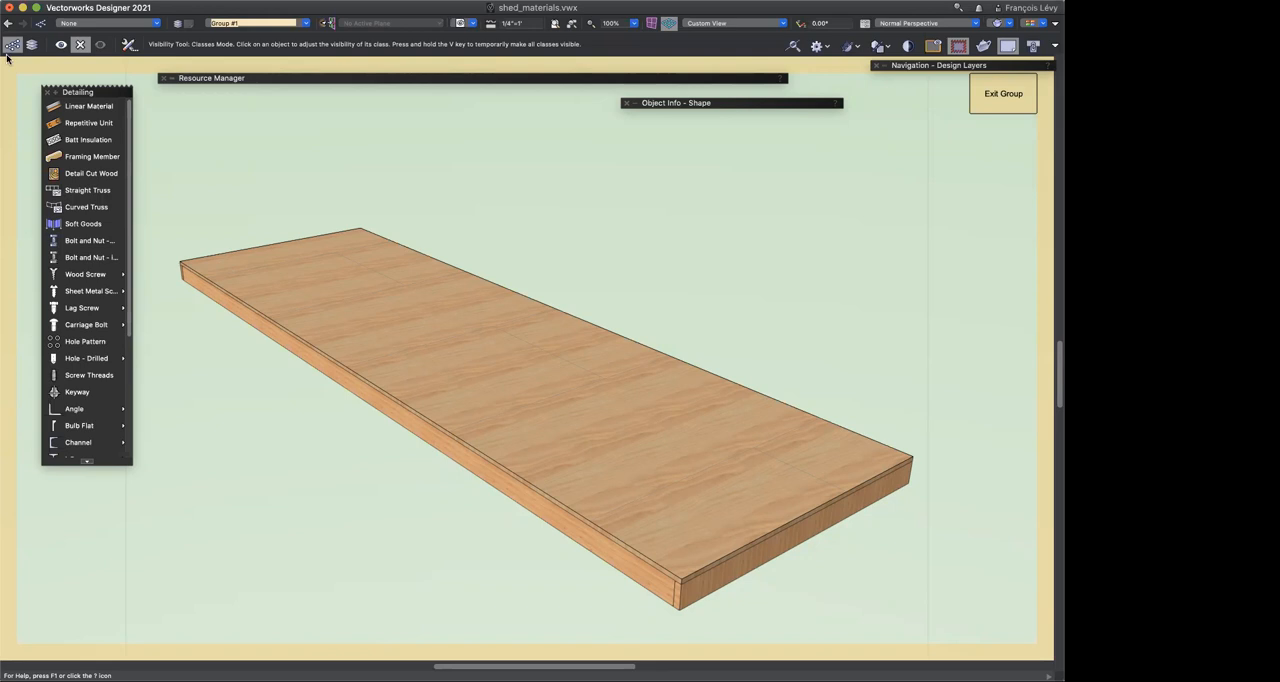
key("v")
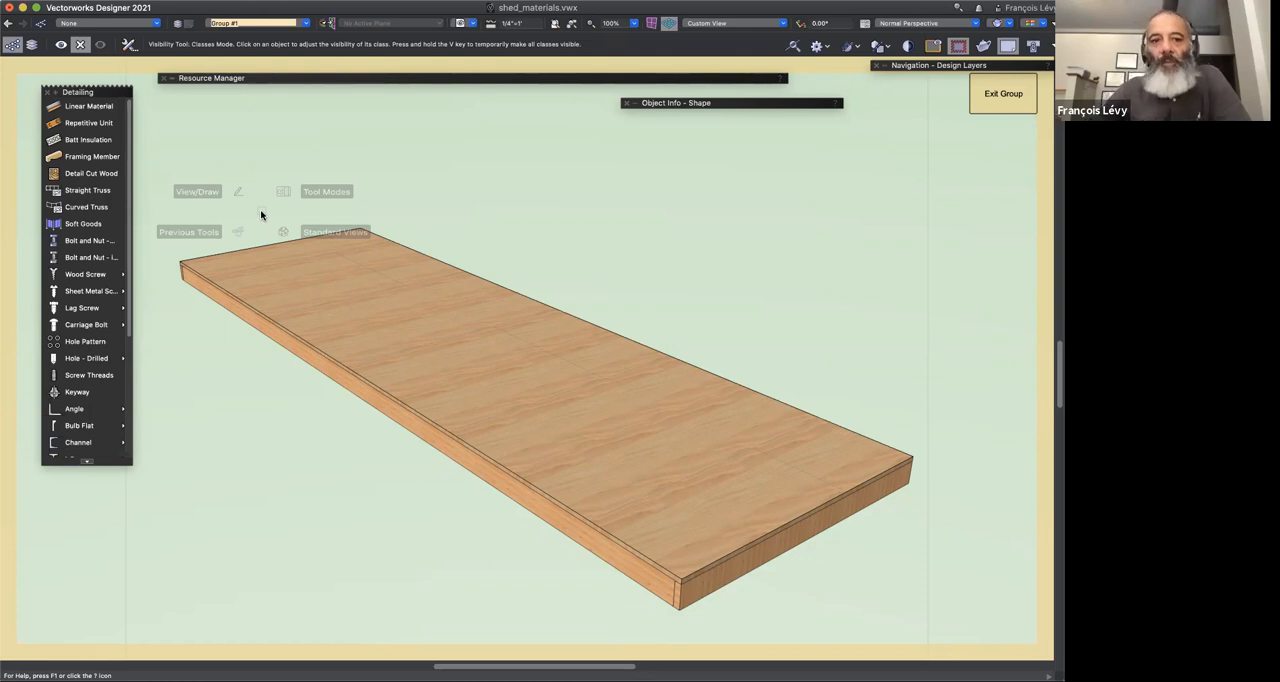
Step: Draw a rectangle about 2'6.8" by 3'6.3" on top of the floor slab and extrude it 24"
mouse_move(431, 77)
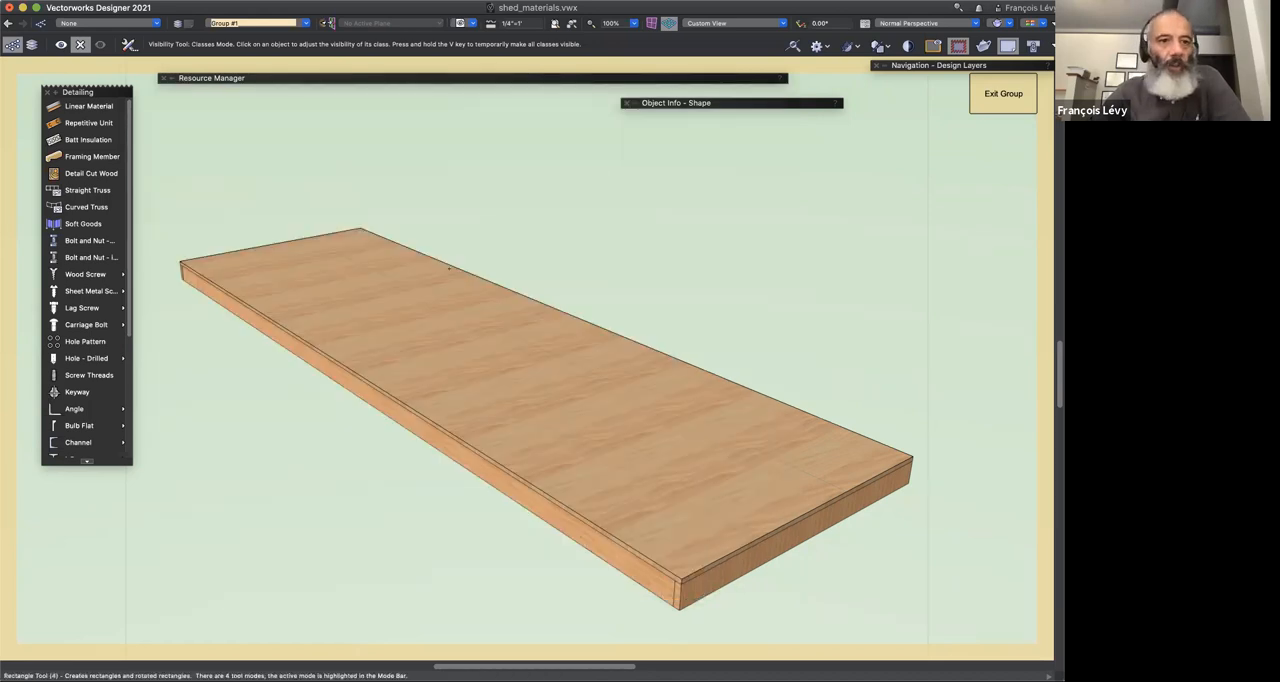
key("4")
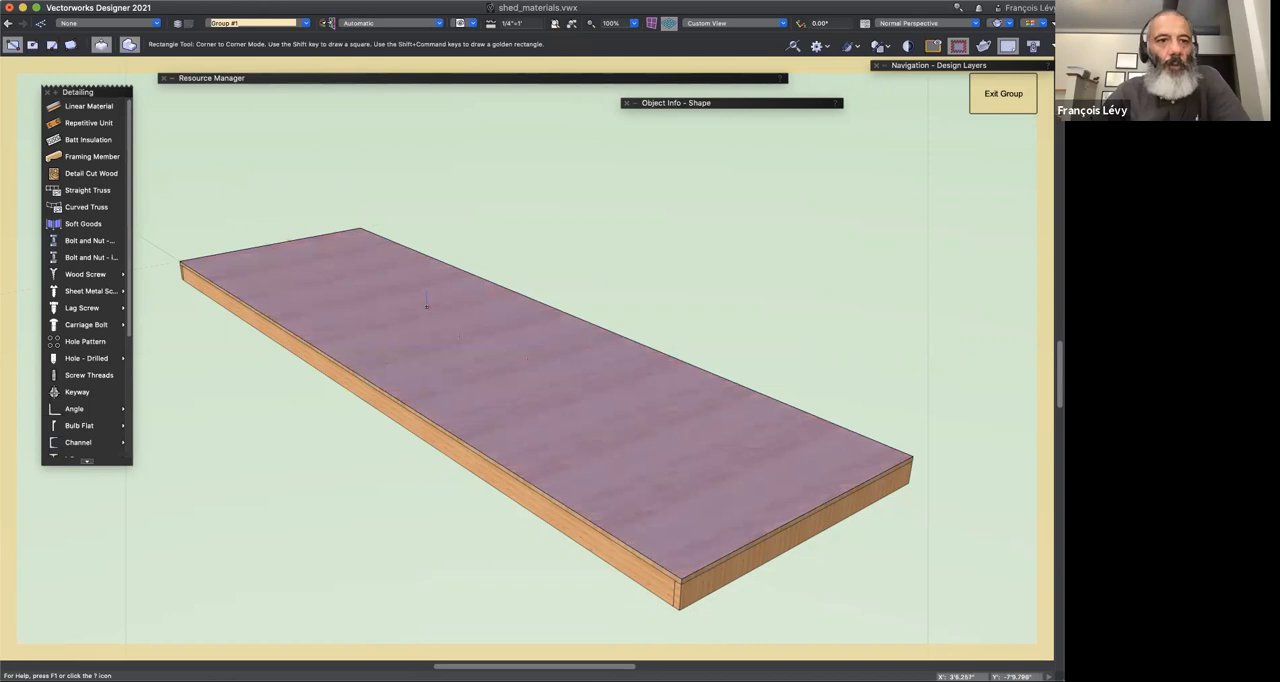
left_click(426, 303)
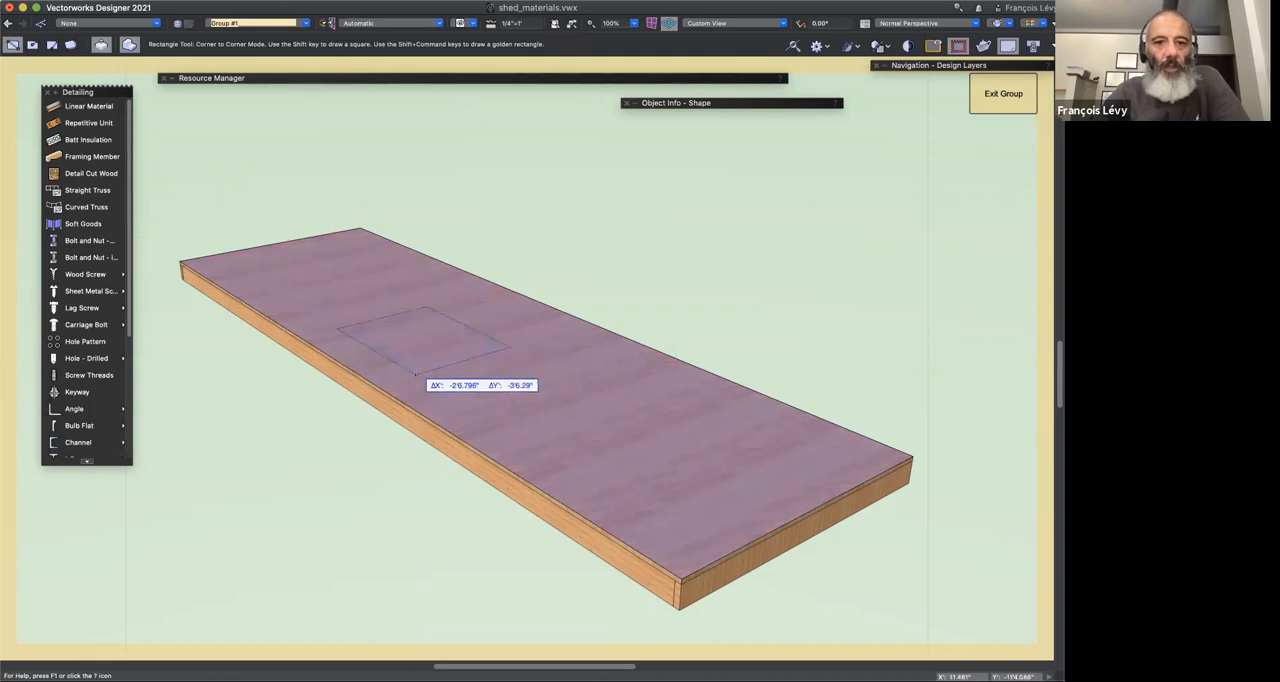
left_click(415, 372)
key("x")
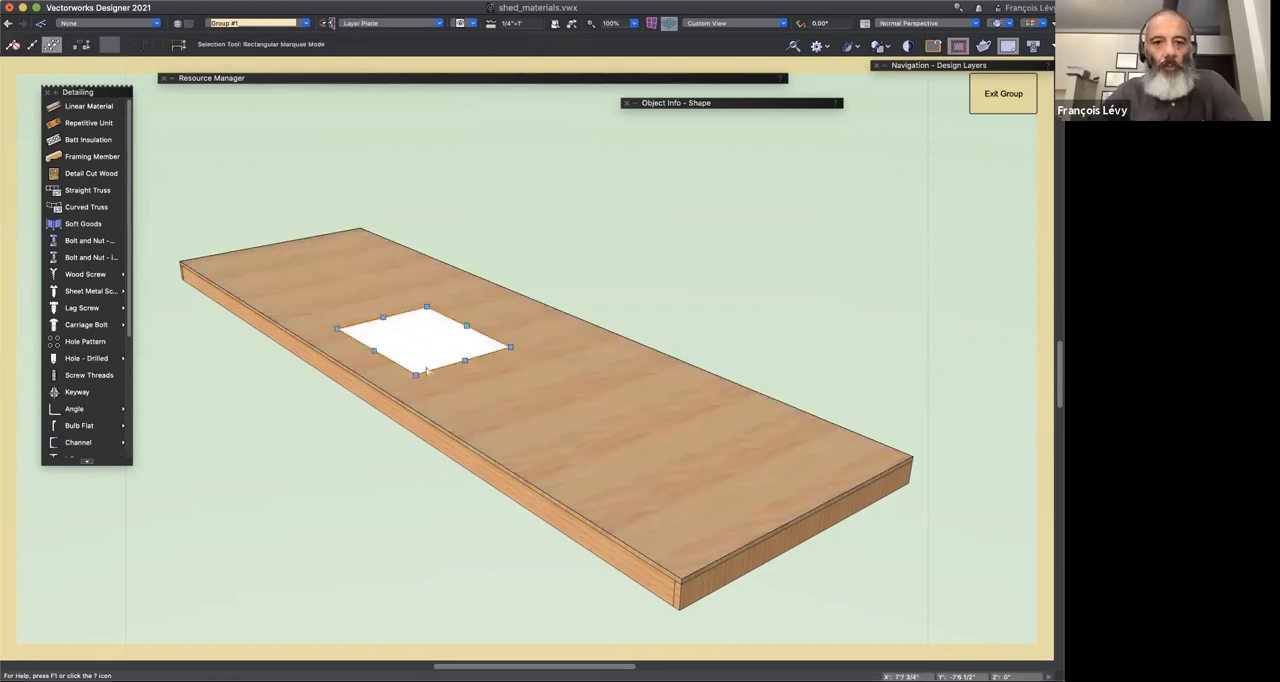
key("super+e")
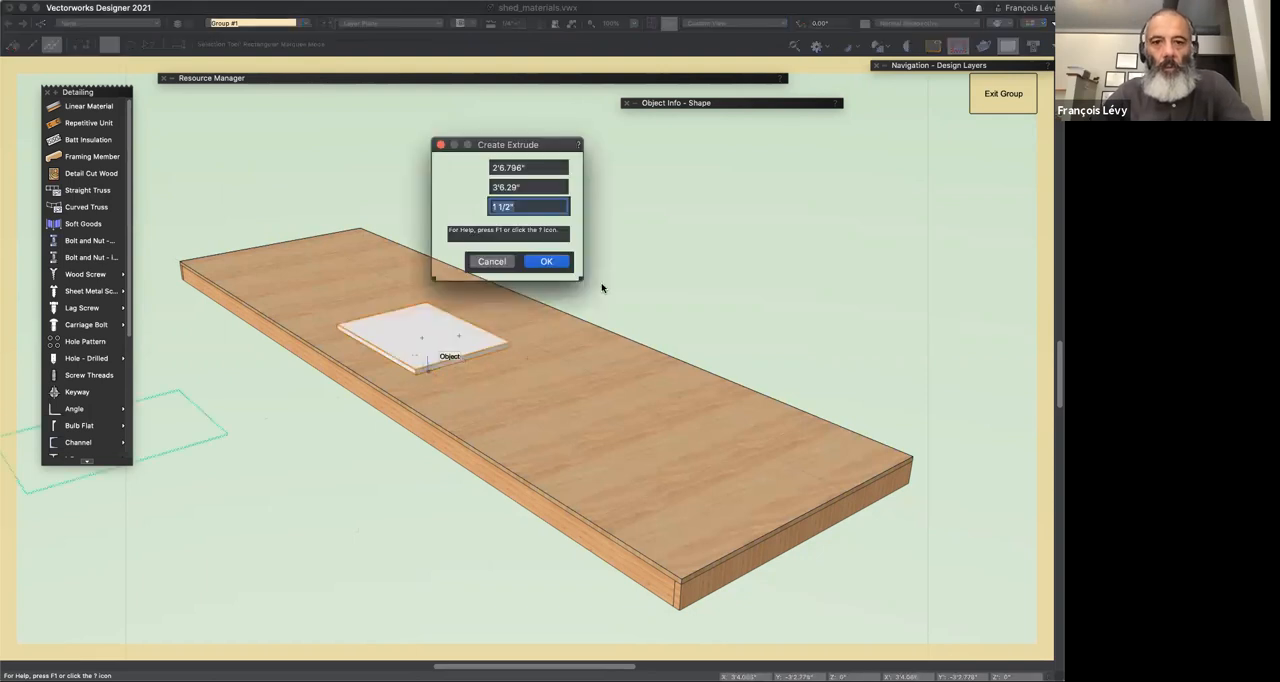
type("12")
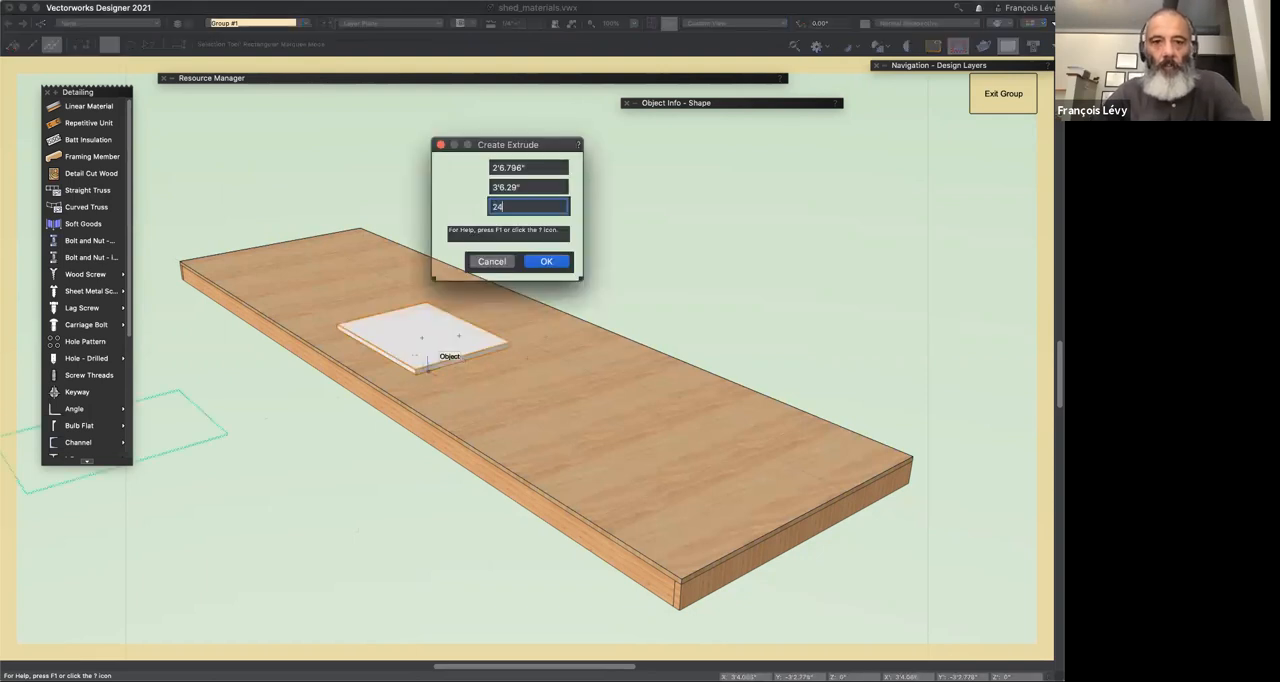
key("Return")
Step: Apply the Concrete 3500psi MT material from the Resource Manager to the extruded box and zoom in on it
left_click_drag(702, 83, 897, 318)
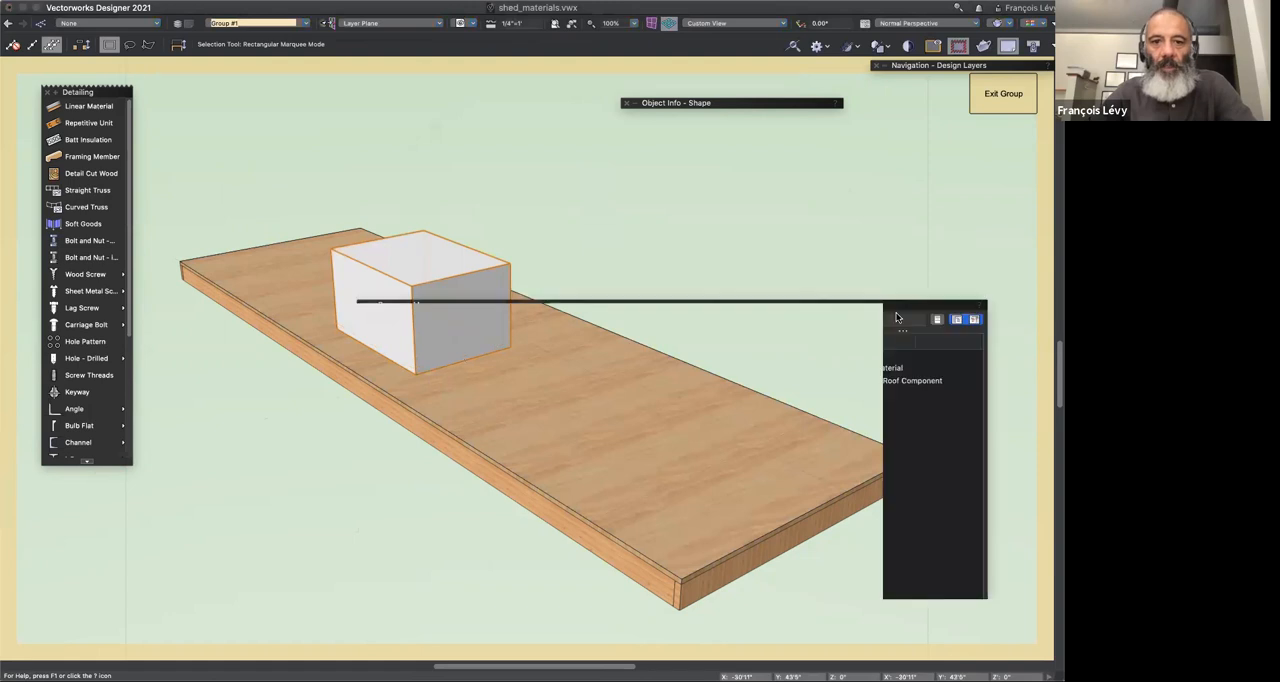
left_click_drag(595, 566, 478, 280)
key("super+6")
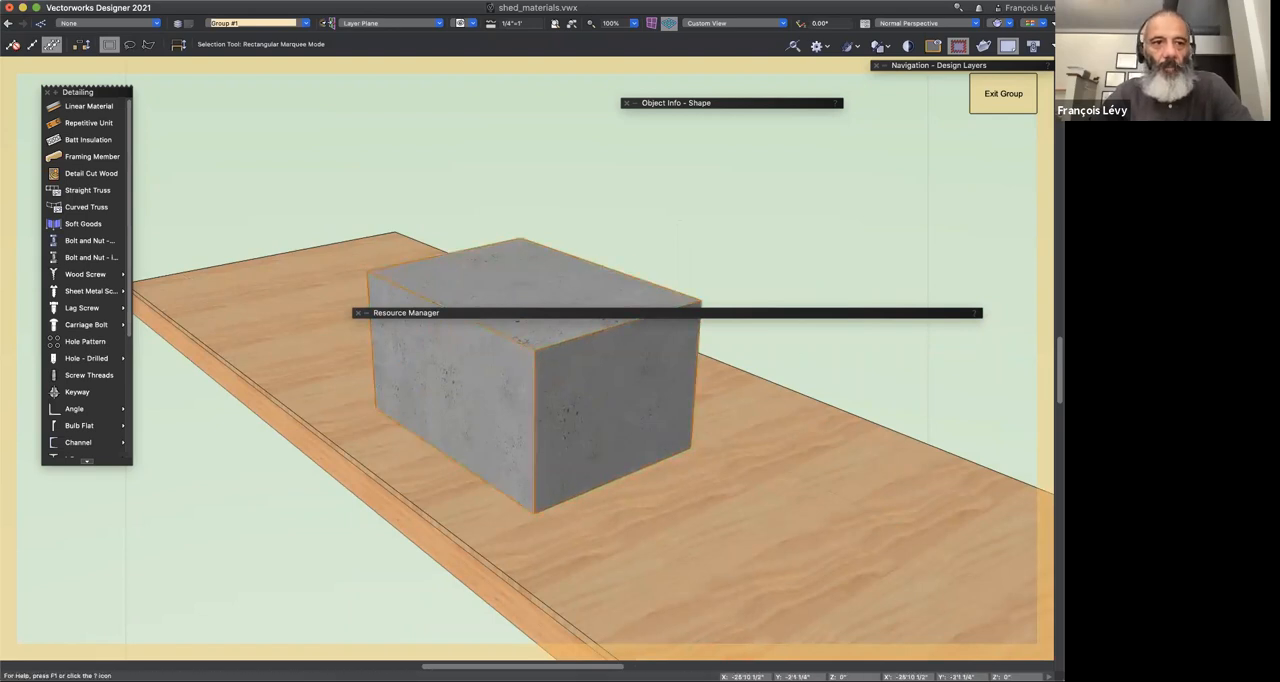
Step: Select the wood edge girder from beneath the floor and try to apply the Concrete 3500psi MT material to it
key("shift+c")
left_click_drag(364, 182, 362, 261)
key("x")
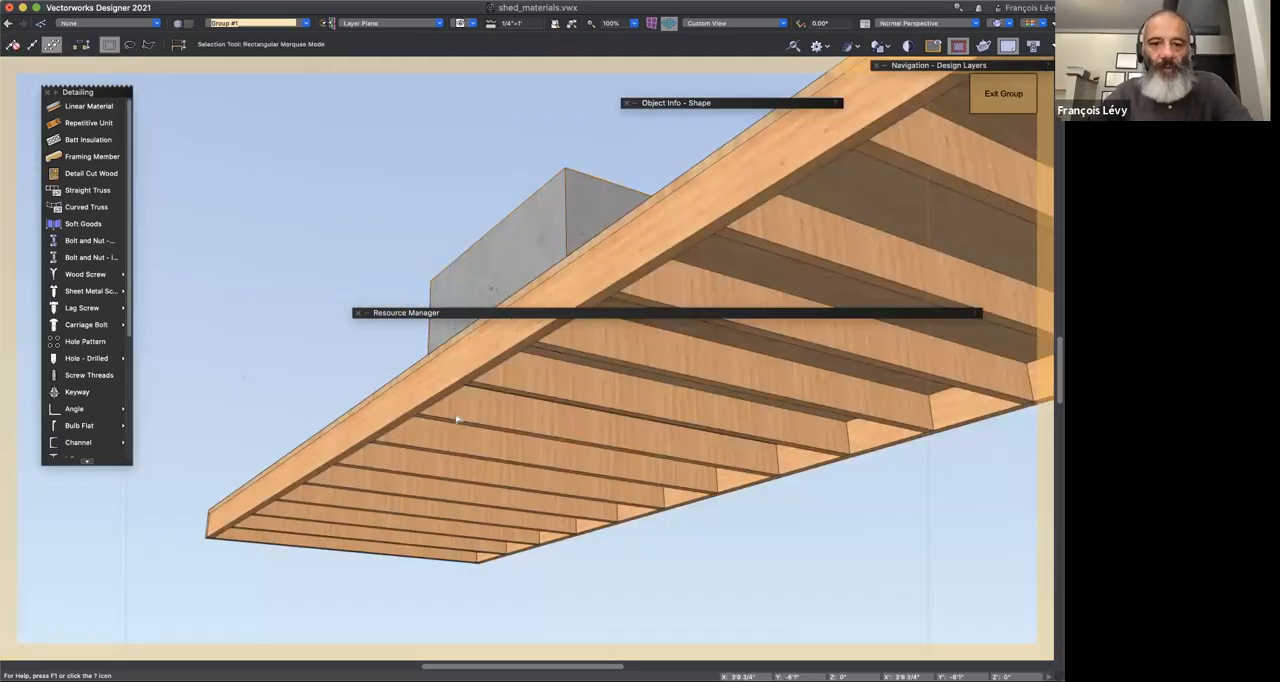
double_click(750, 104)
left_click_drag(750, 104, 810, 121)
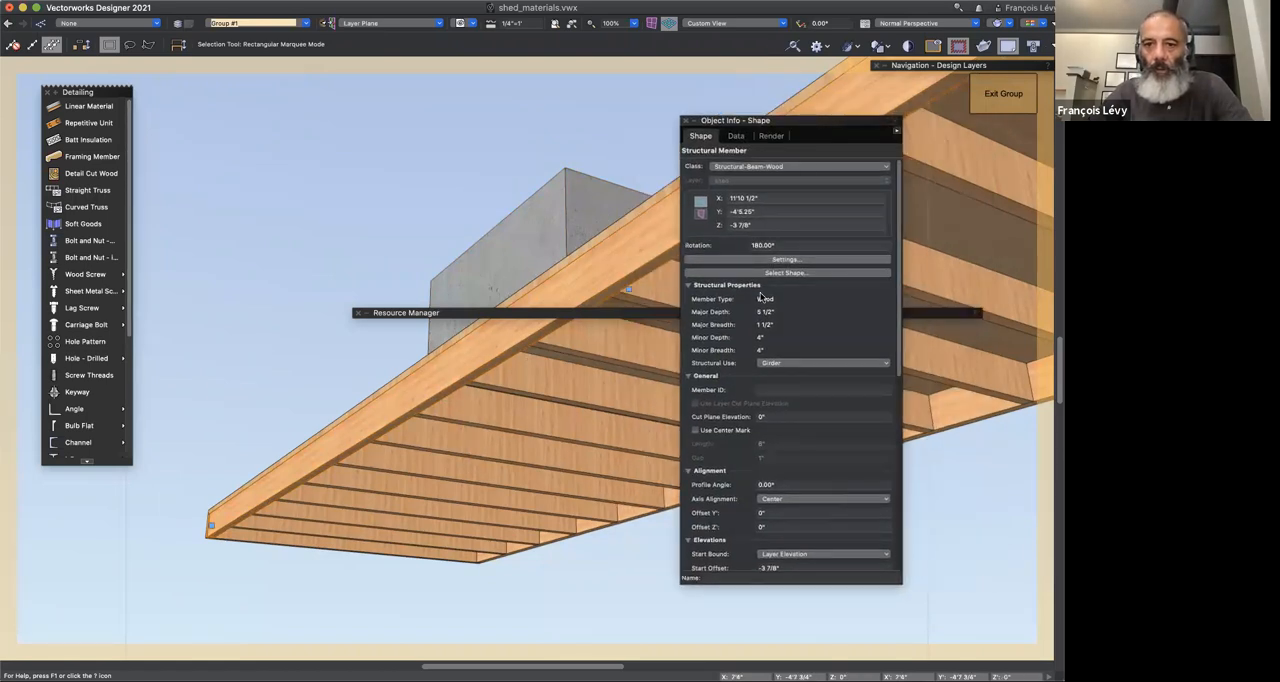
double_click(501, 312)
double_click(502, 312)
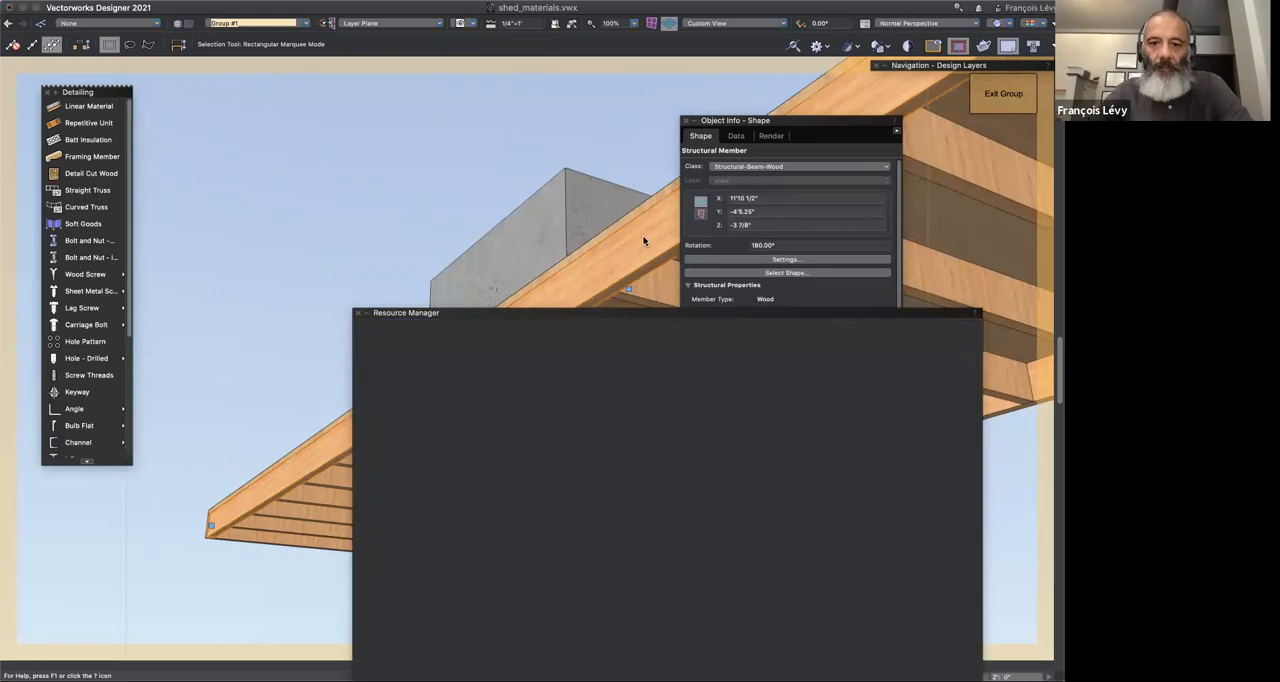
double_click(557, 313)
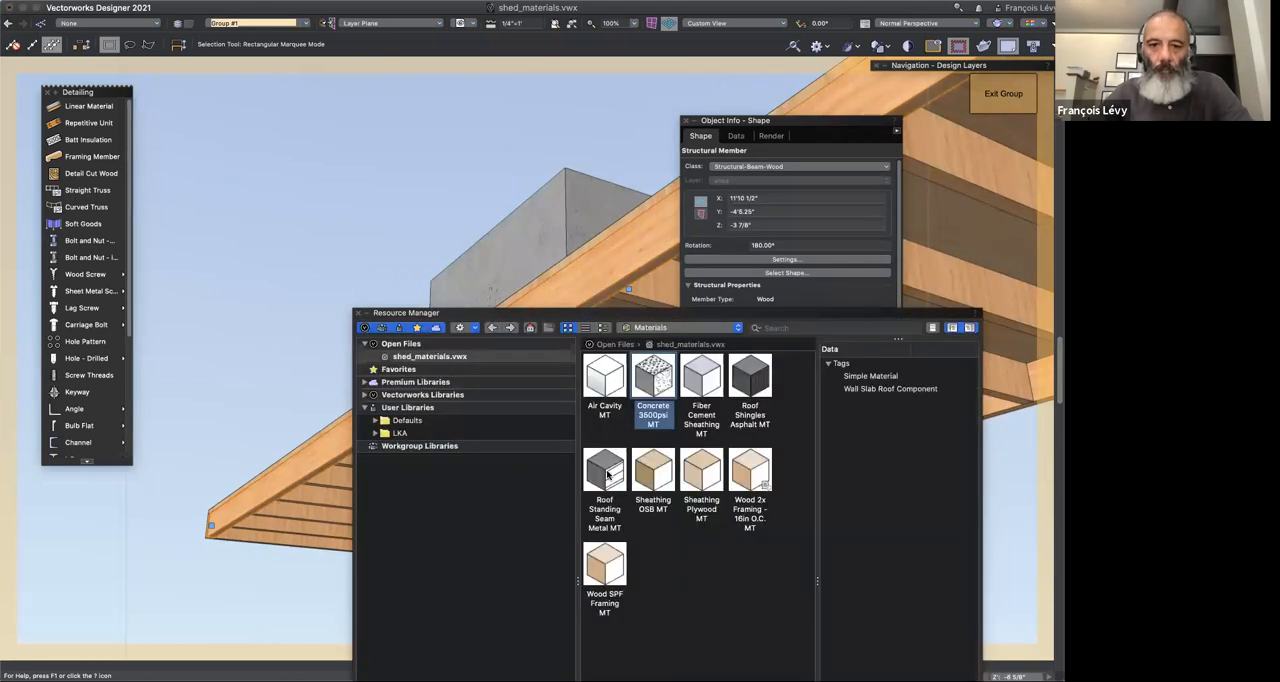
mouse_move(658, 380)
left_mouse_down()
mouse_move(320, 488)
mouse_move(305, 474)
left_mouse_up()
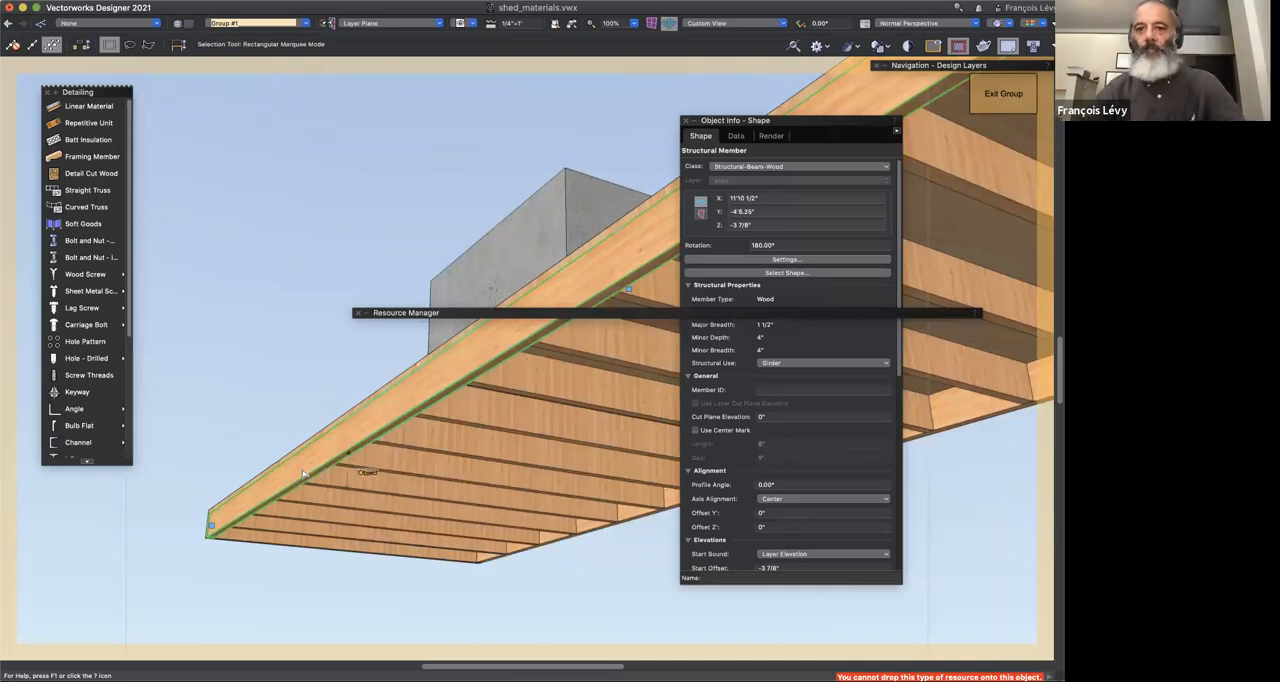
Step: Examine the edge girder's material in its Structural Member Settings and close the dialog without changes
right_click(386, 416)
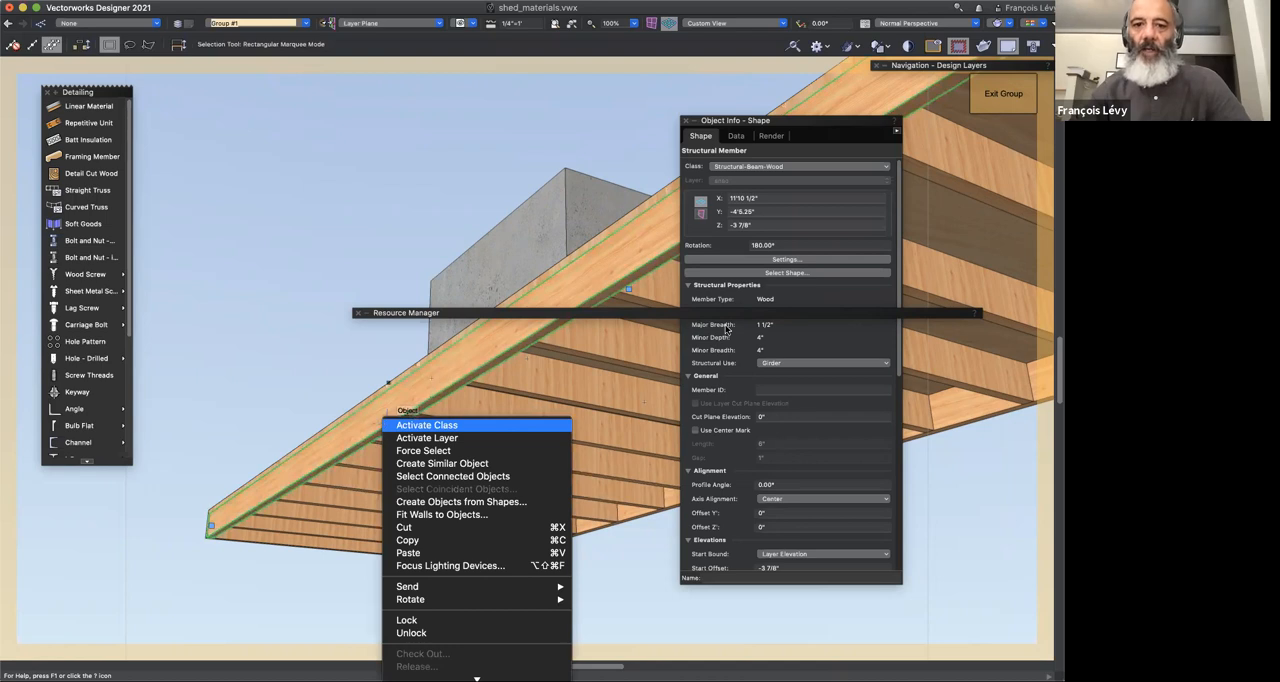
left_click(746, 263)
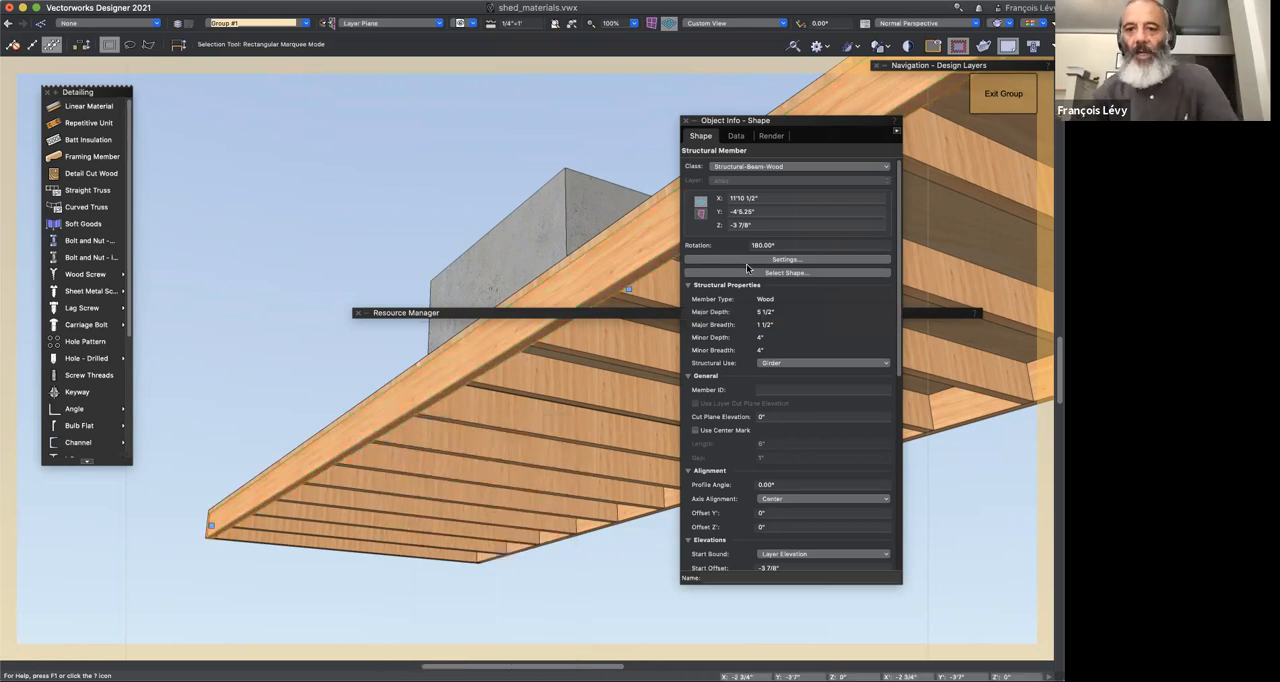
left_click(742, 259)
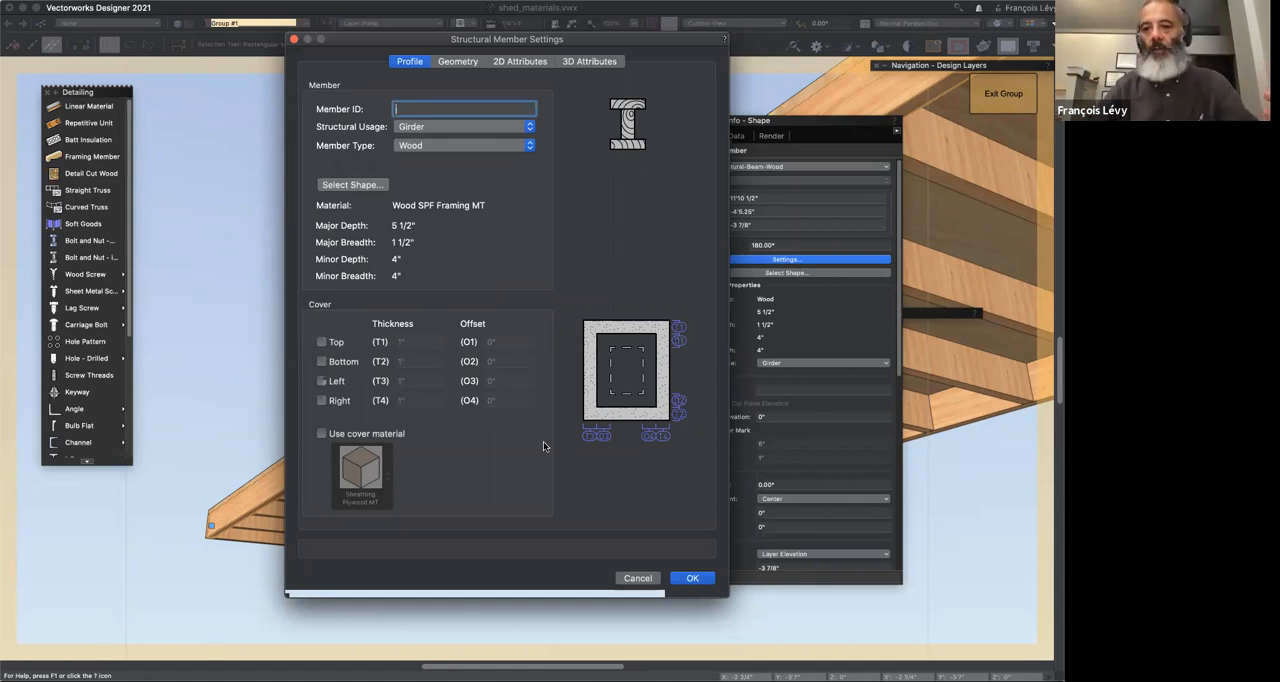
left_click(646, 584)
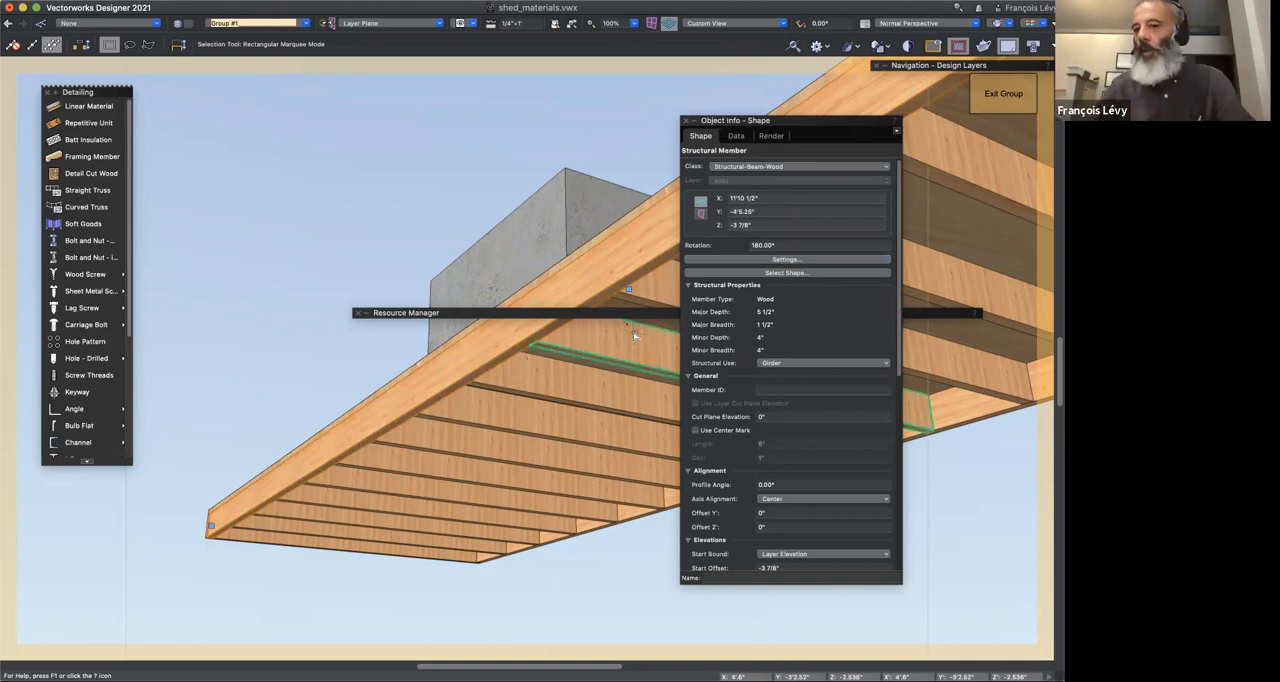
Step: Select the concrete box, view it from above the floor, and delete it
left_click(579, 231)
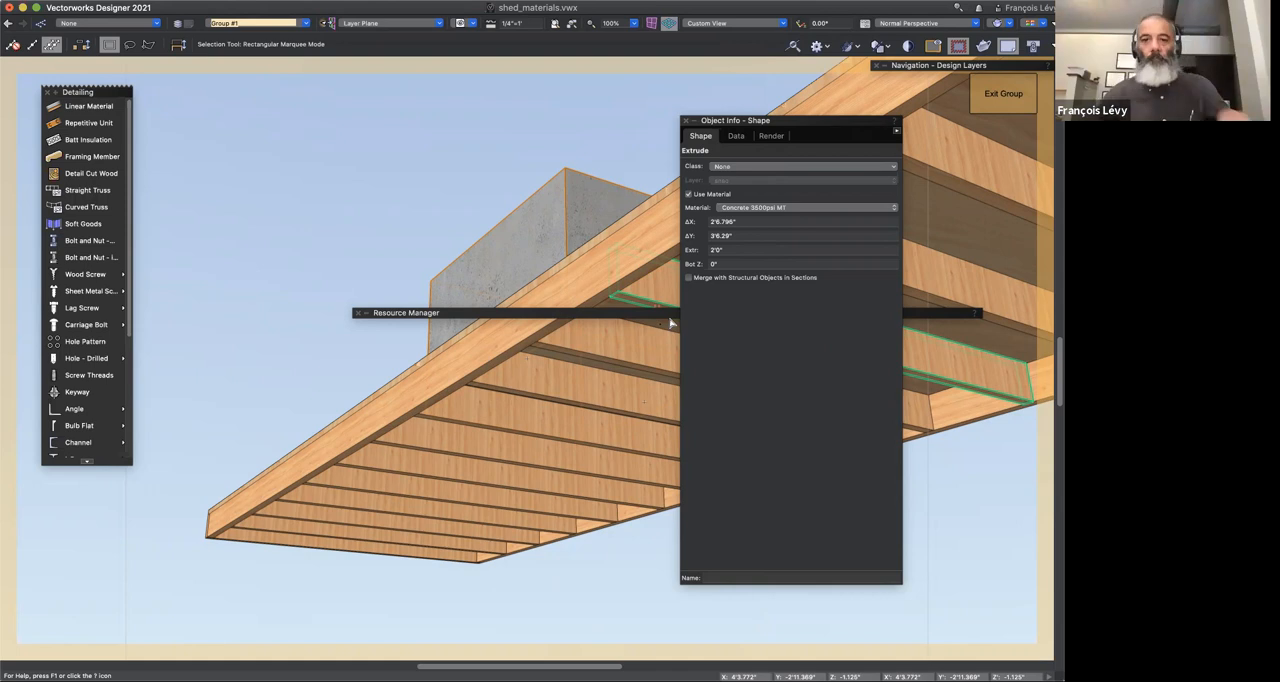
key("shift+c")
left_click_drag(300, 275, 303, 306)
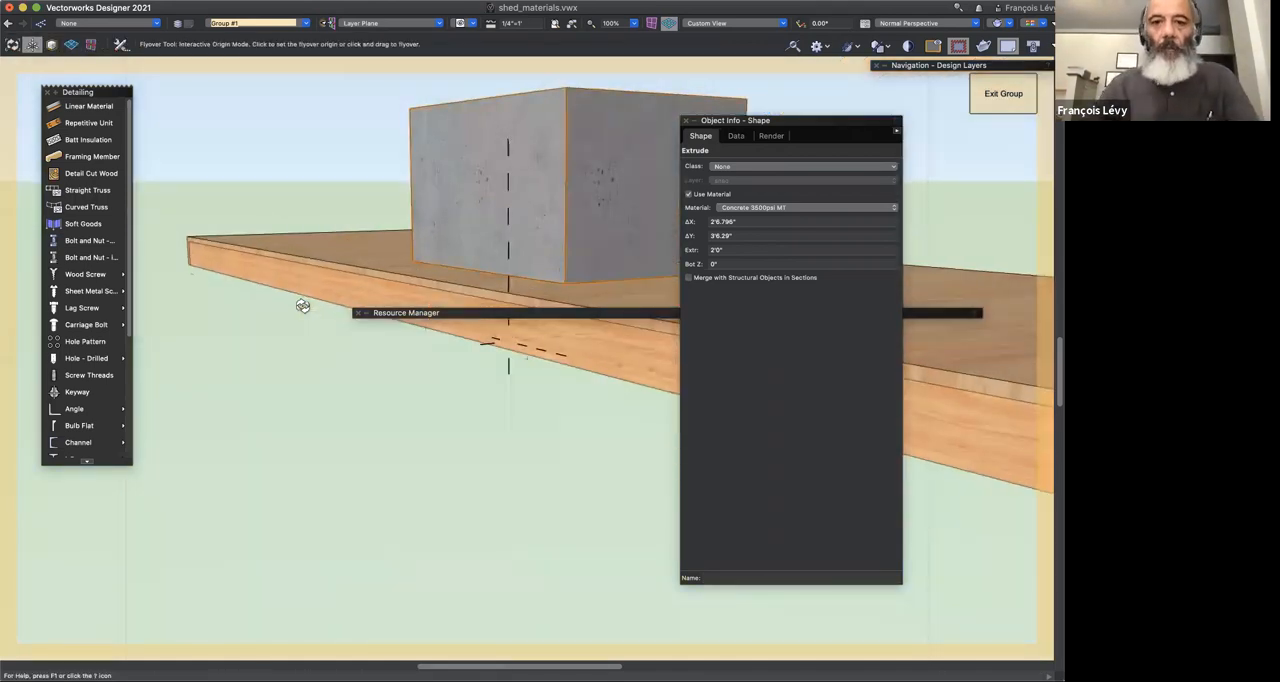
key("Delete")
key("x")
Step: Select the plywood floor slab and open the settings of its plywood component
left_click(500, 285)
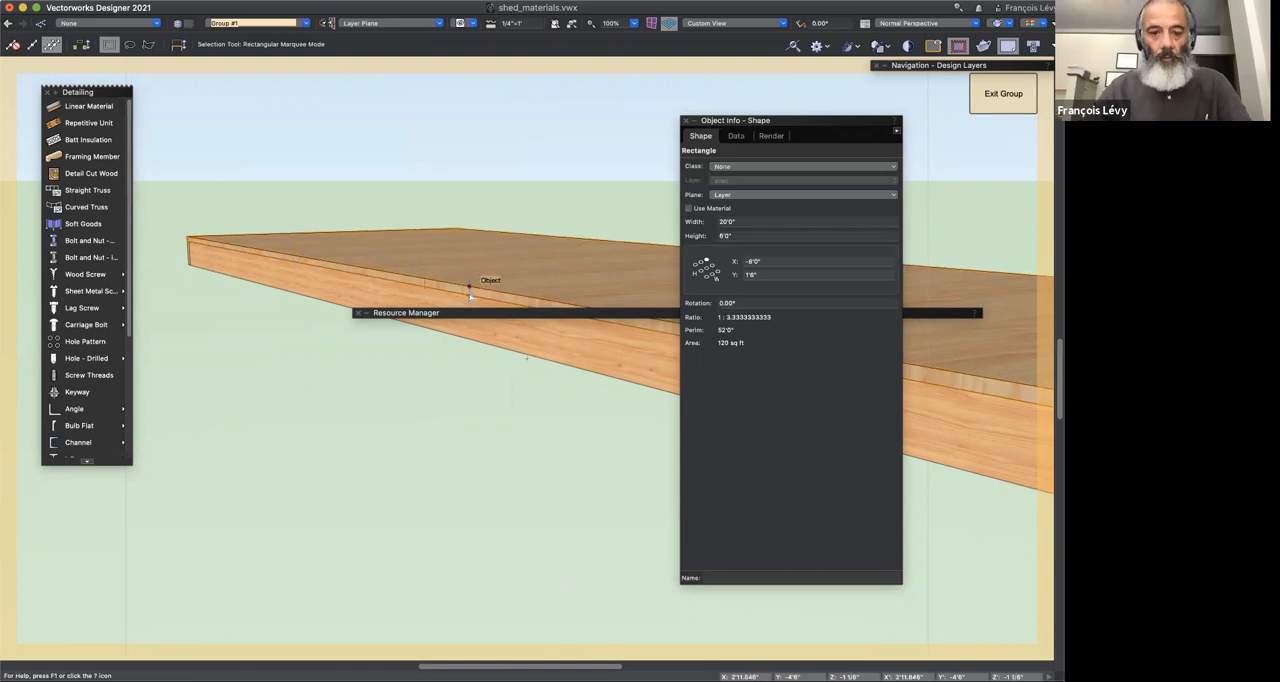
left_click(469, 293)
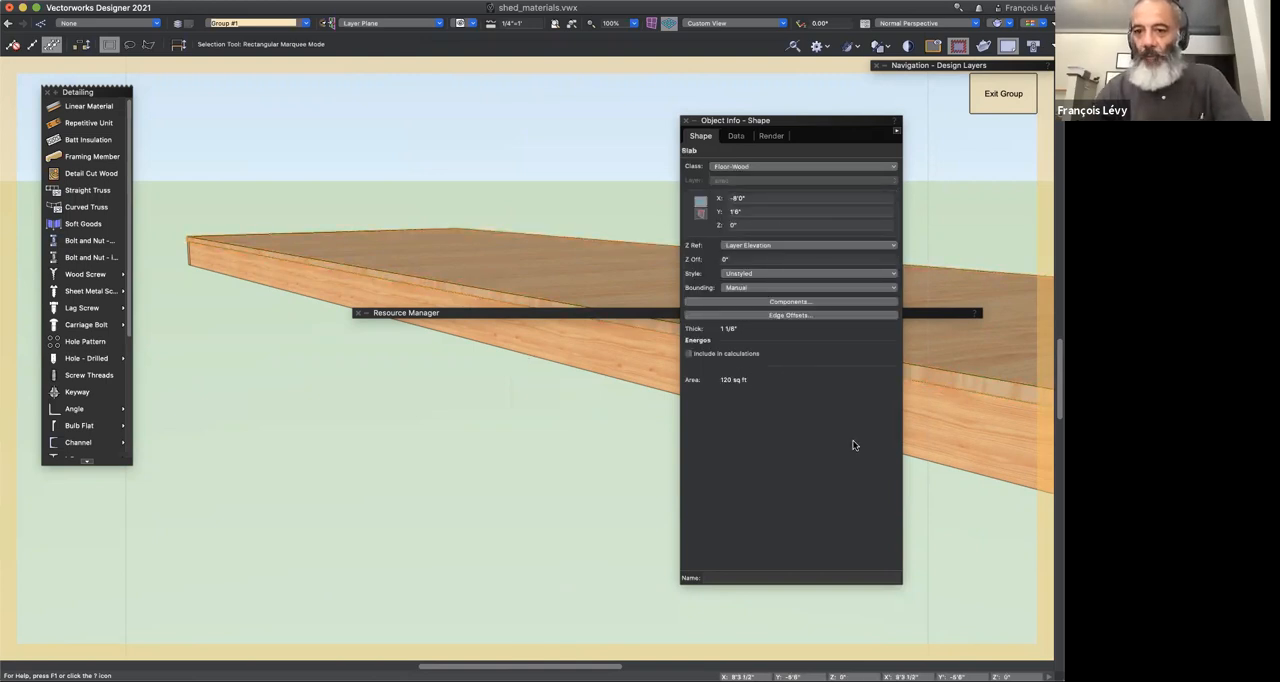
left_click(786, 301)
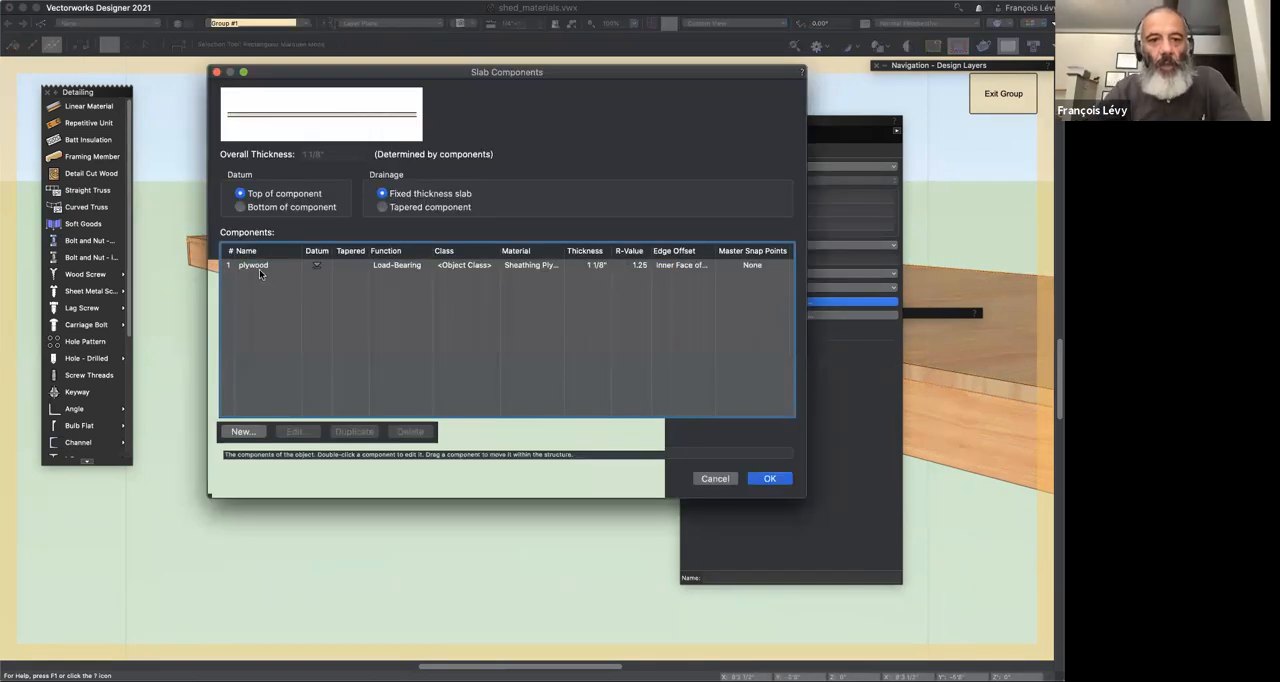
double_click(531, 268)
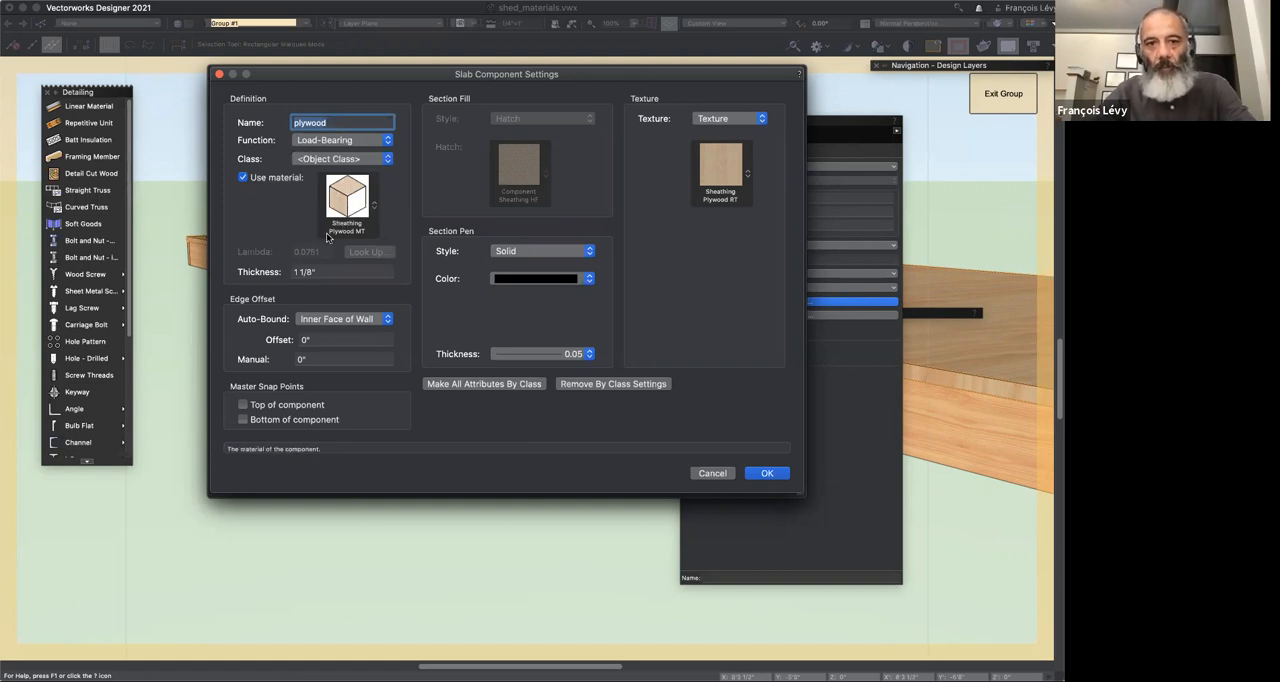
Step: Try Class Texture and None for the plywood component's texture, revert to the material texture, and cancel the slab component changes
left_click(708, 121)
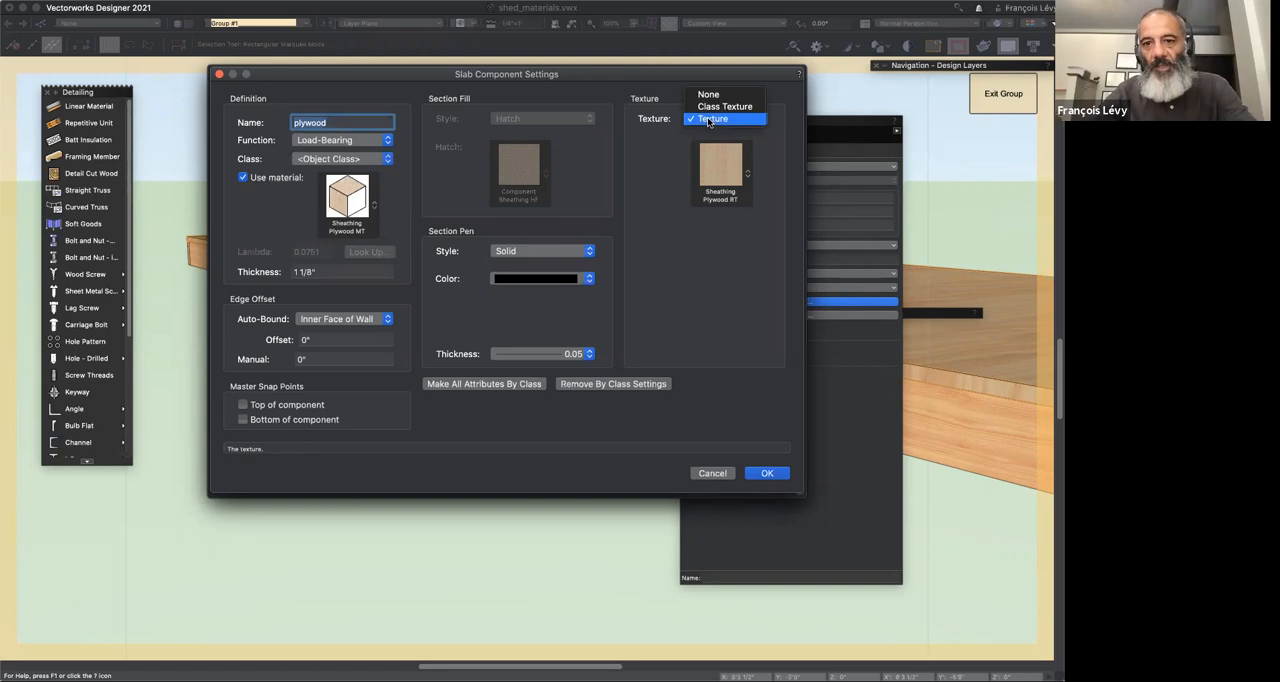
left_click(712, 107)
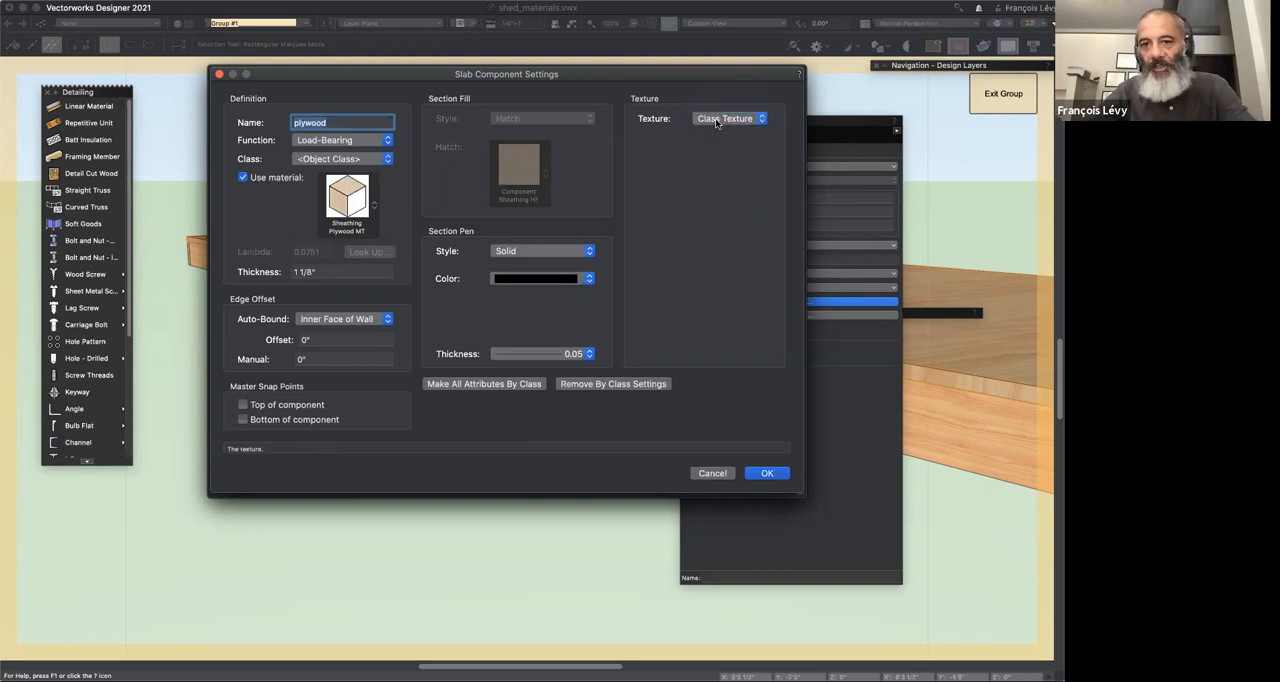
left_click(716, 119)
left_click(712, 104)
left_click(714, 119)
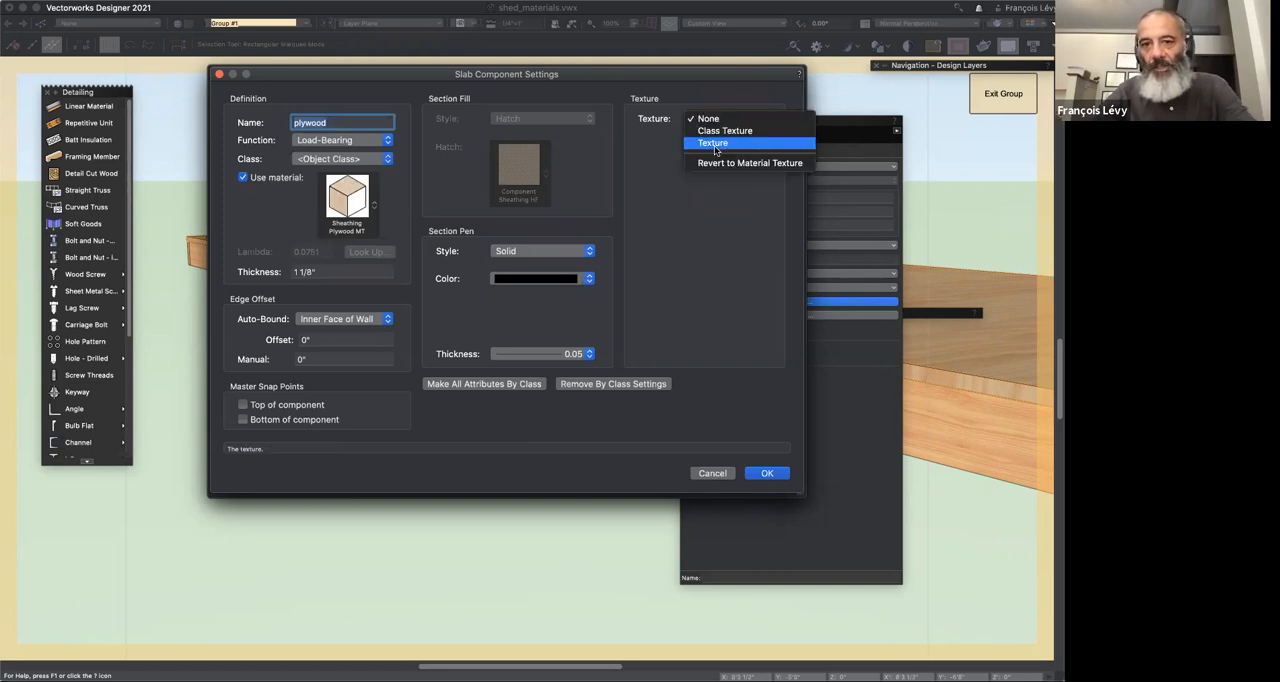
left_click(713, 165)
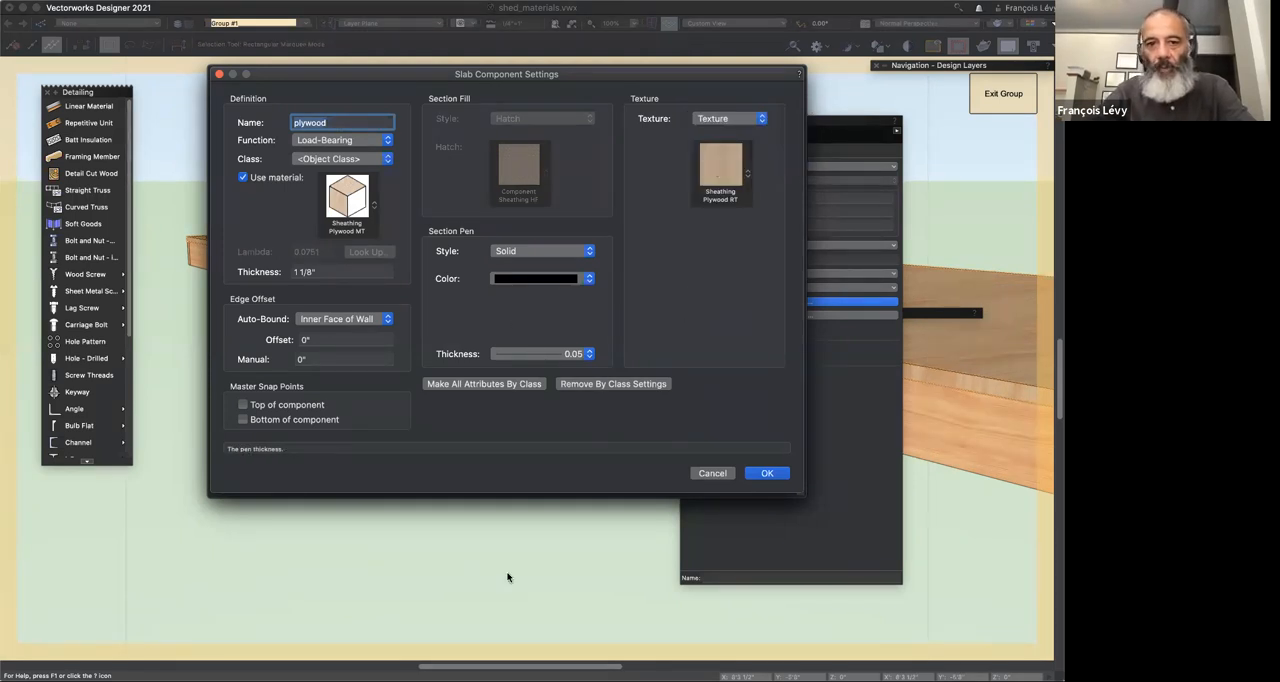
left_click(767, 473)
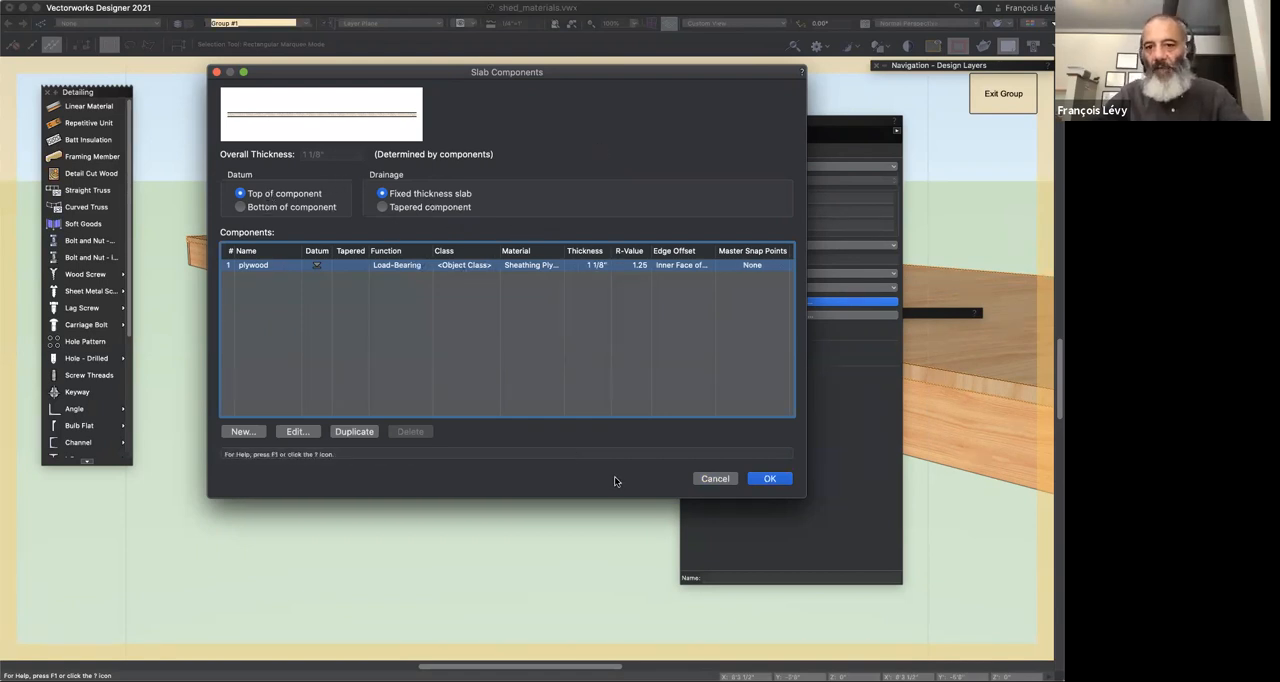
left_click(715, 479)
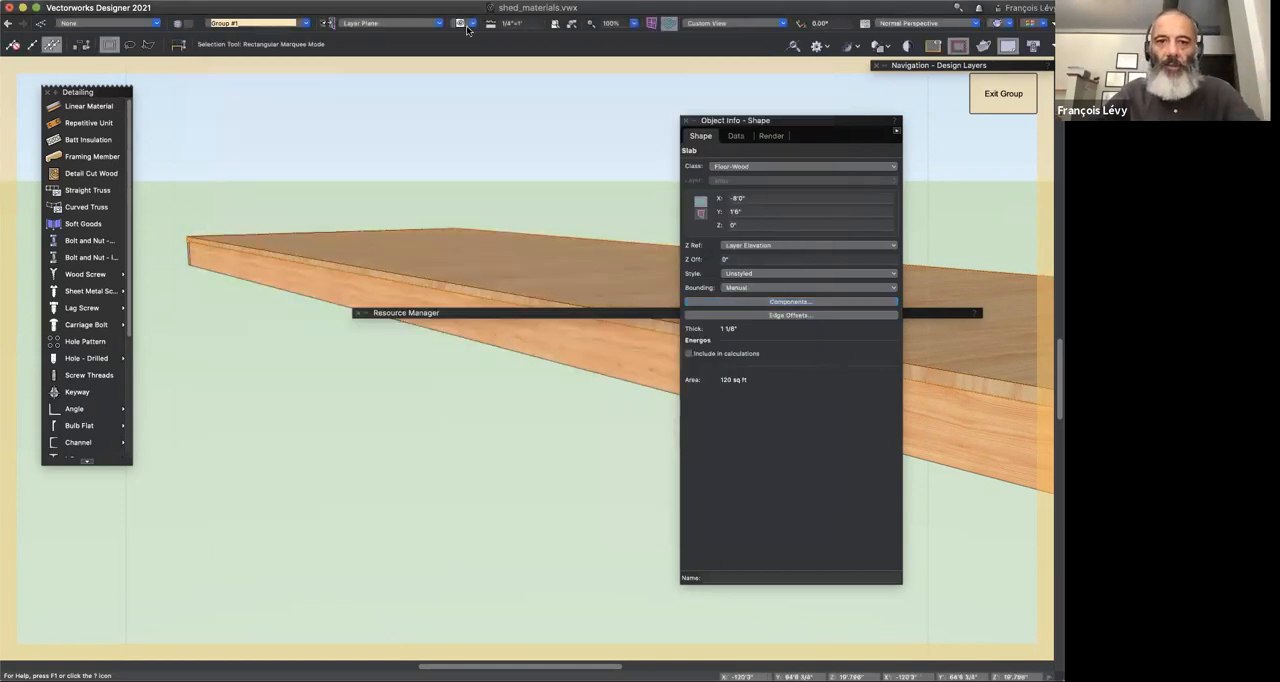
Step: Restore the saved view named perspective and select the shed's main roof from above
left_click(466, 24)
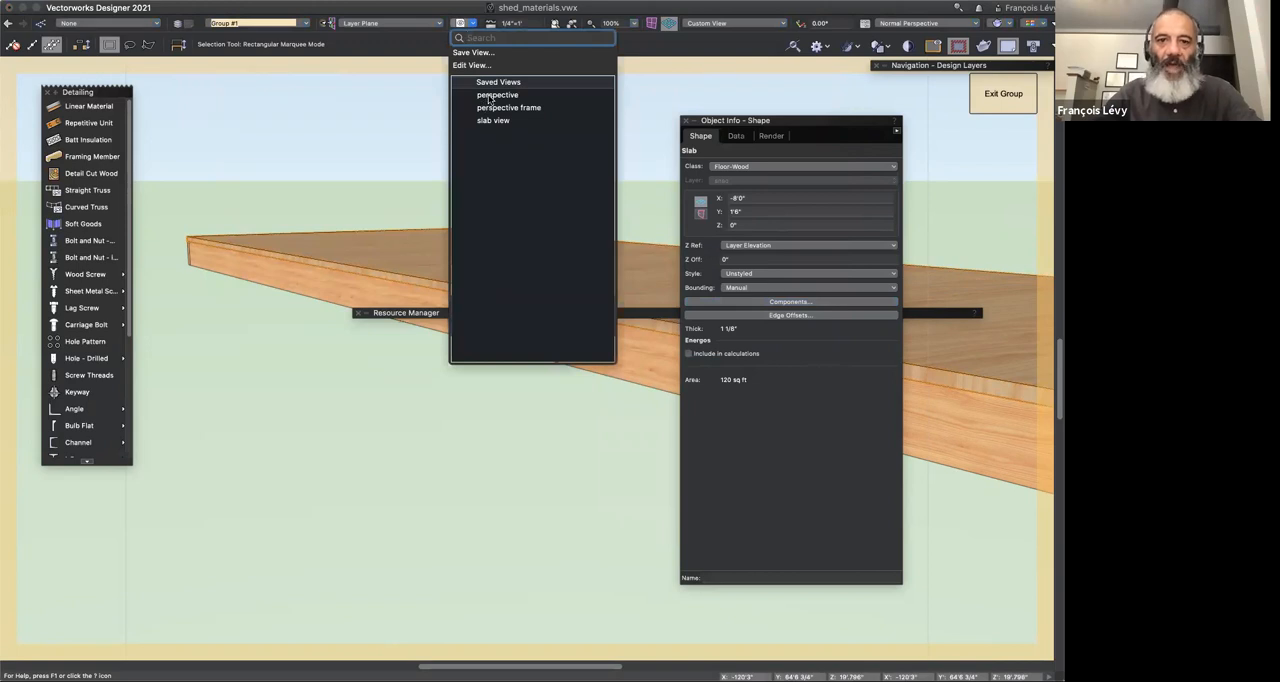
left_click(489, 96)
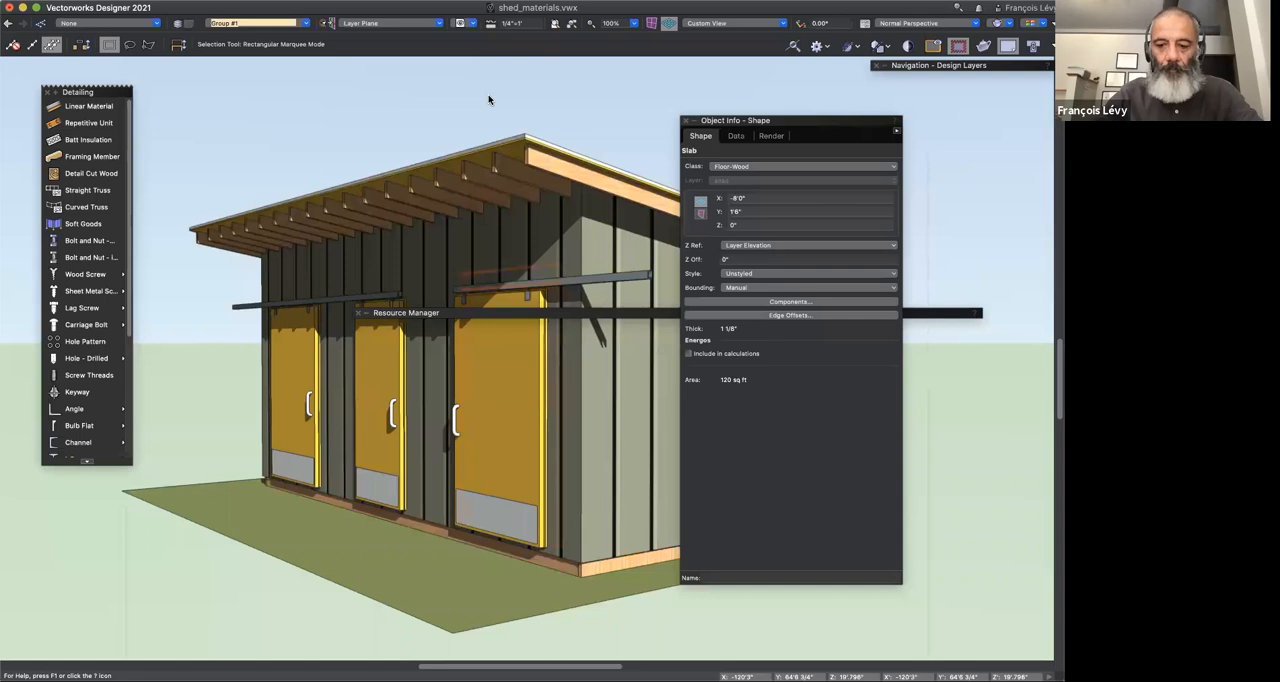
key("shift+c")
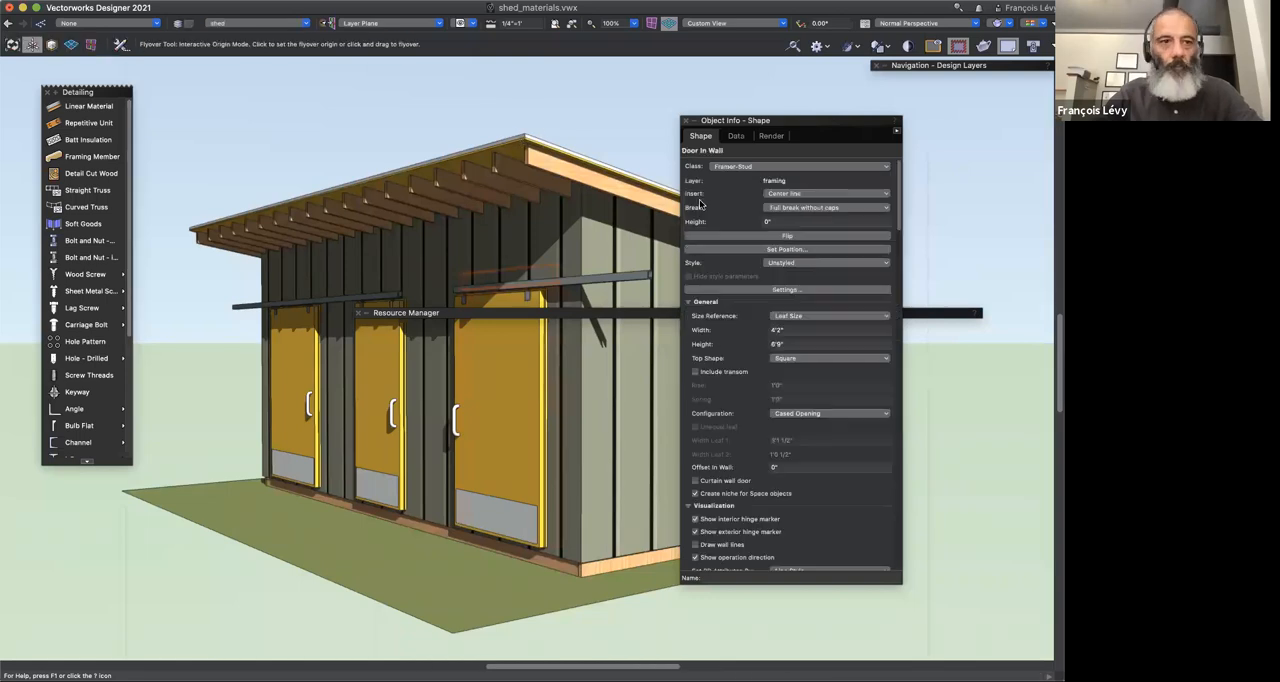
left_click_drag(503, 263, 503, 265)
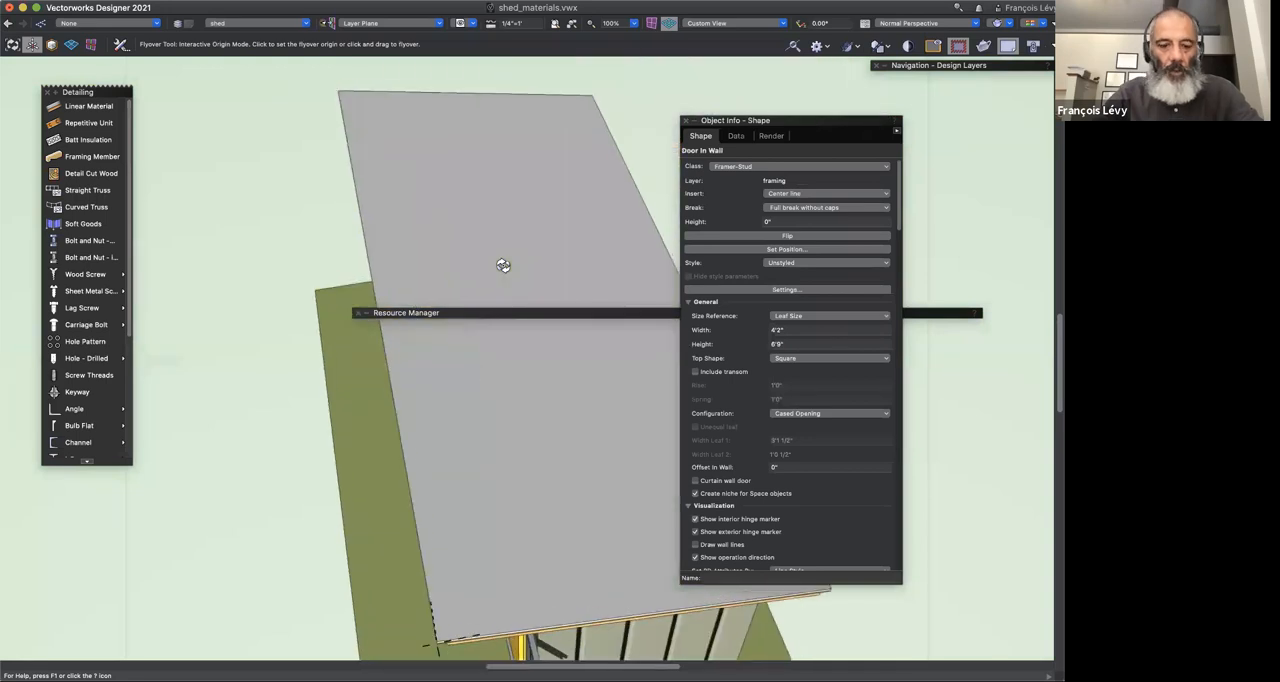
key("x")
left_click(477, 371)
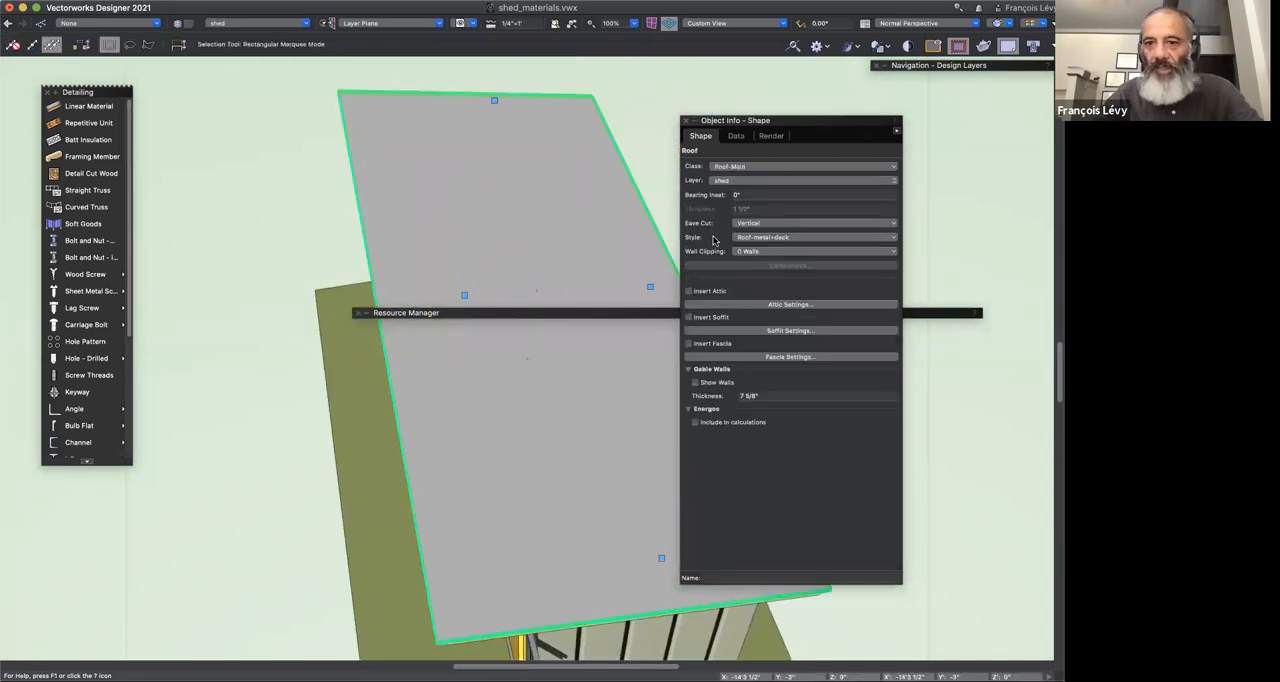
Step: In the roof's style, make the decking component use the Sheathing Plywood MT material and set its function to Load-Bearing
left_click(776, 243)
left_click(773, 265)
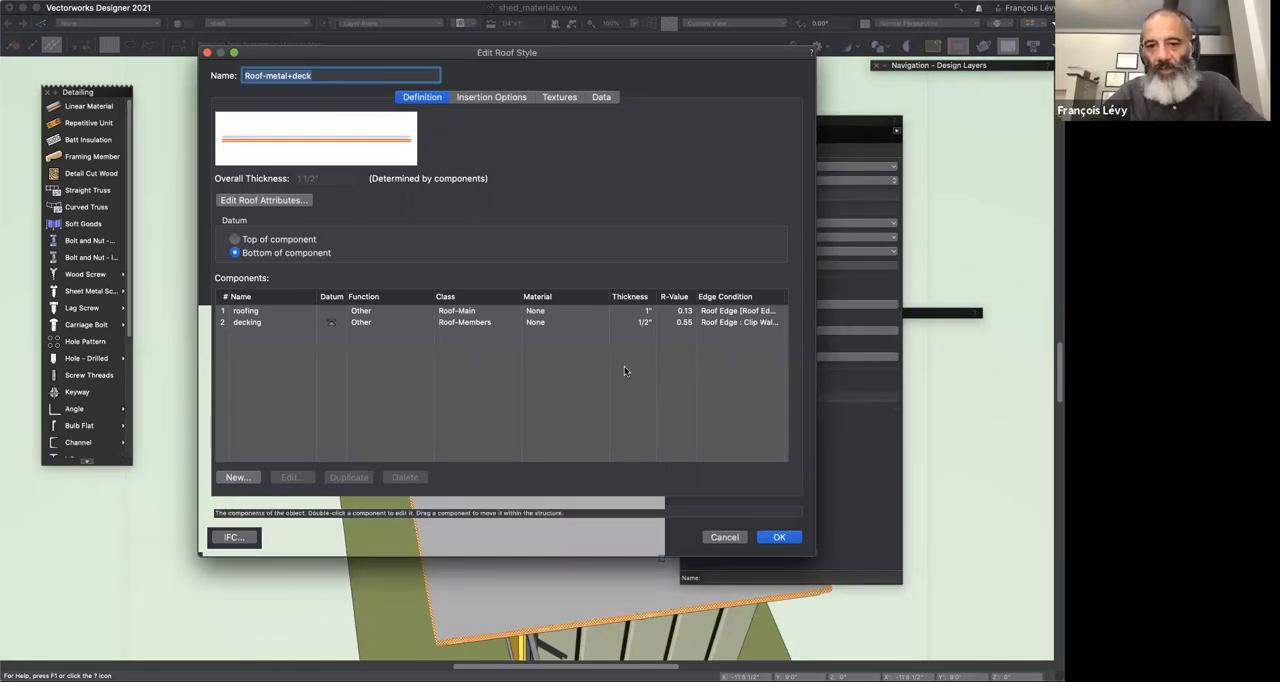
double_click(279, 322)
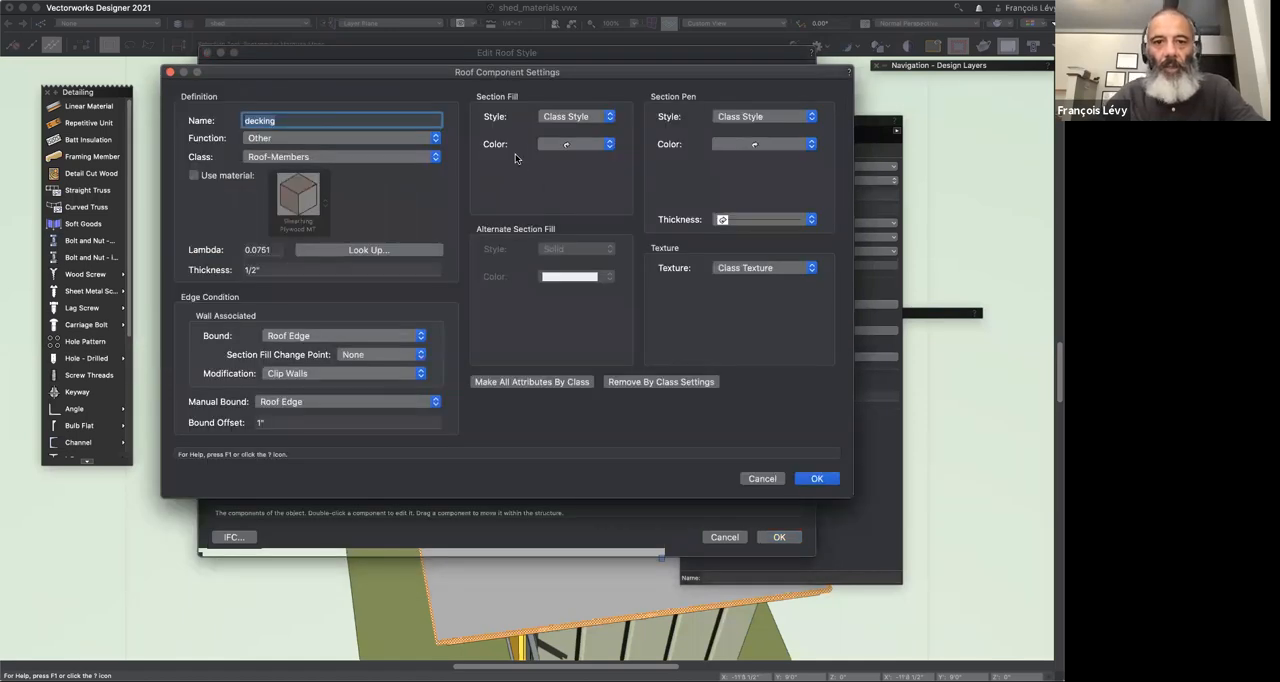
left_click(236, 177)
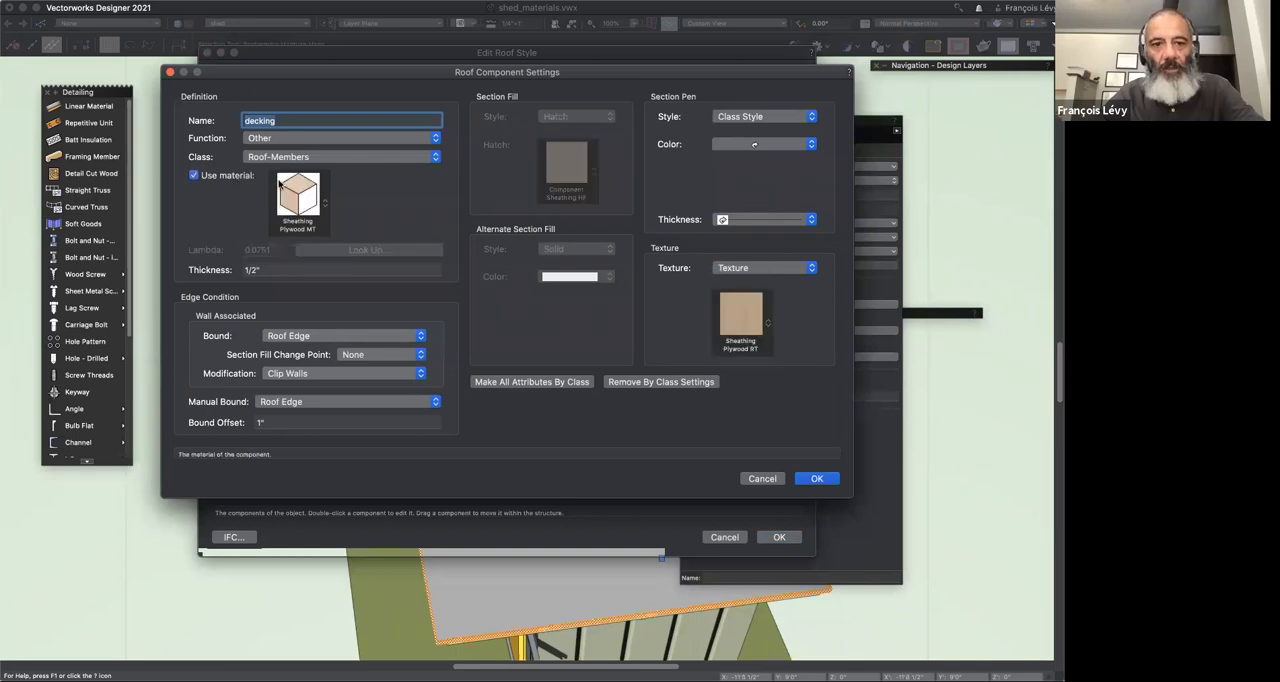
left_click(426, 139)
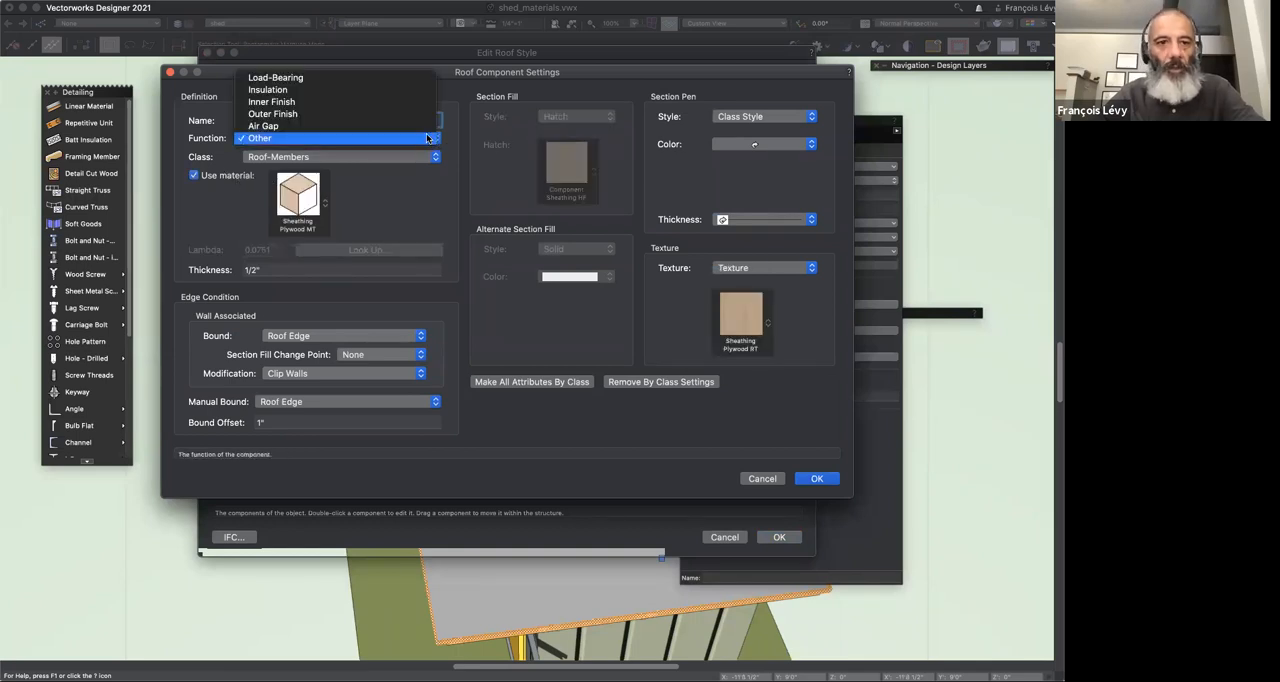
left_click(407, 77)
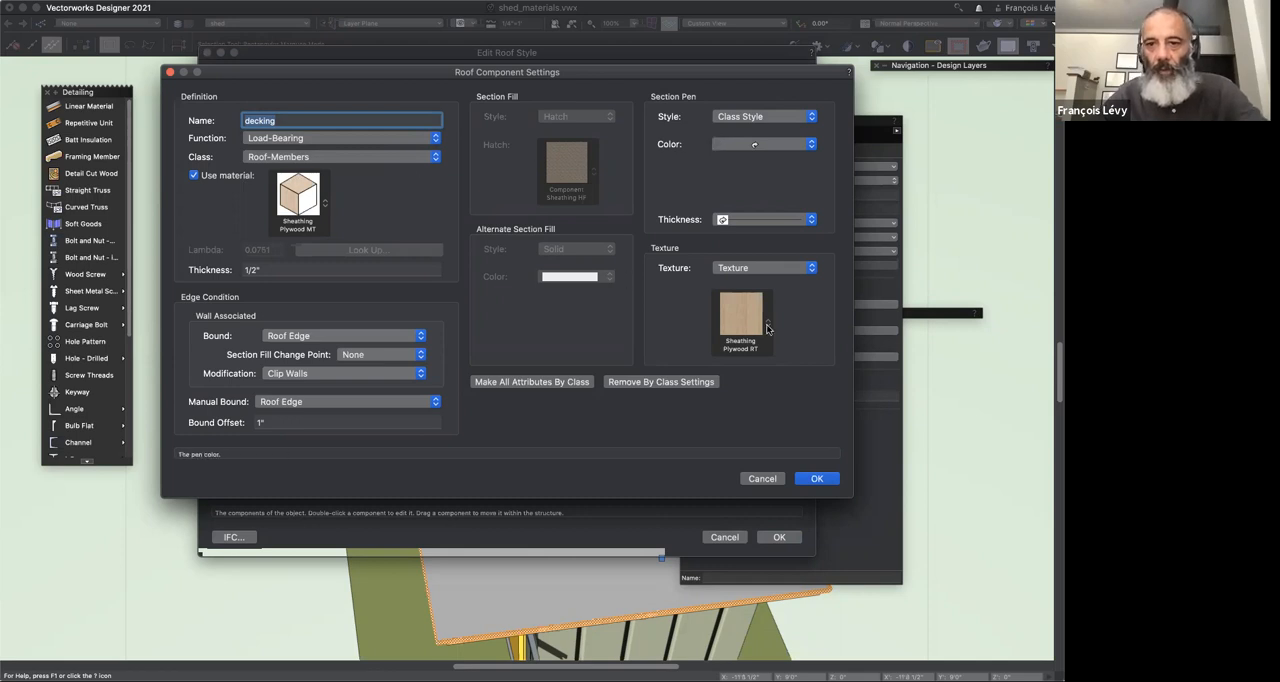
left_click(736, 268)
left_click(683, 348)
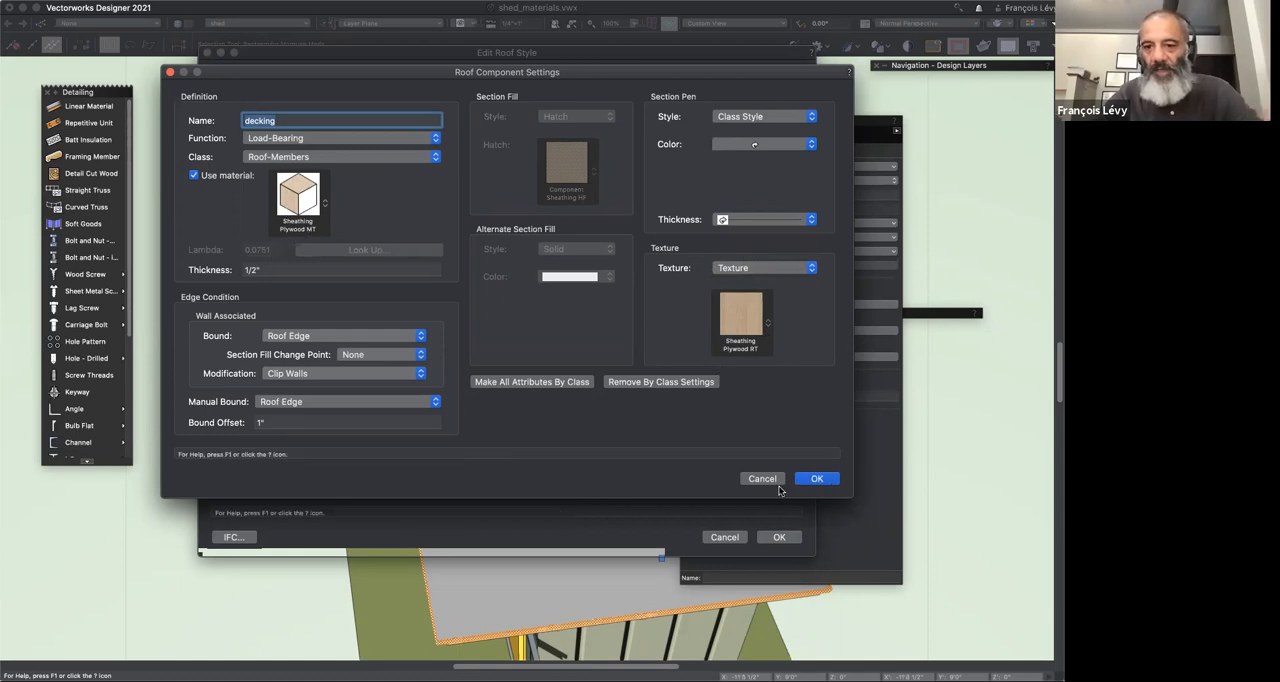
left_click(816, 478)
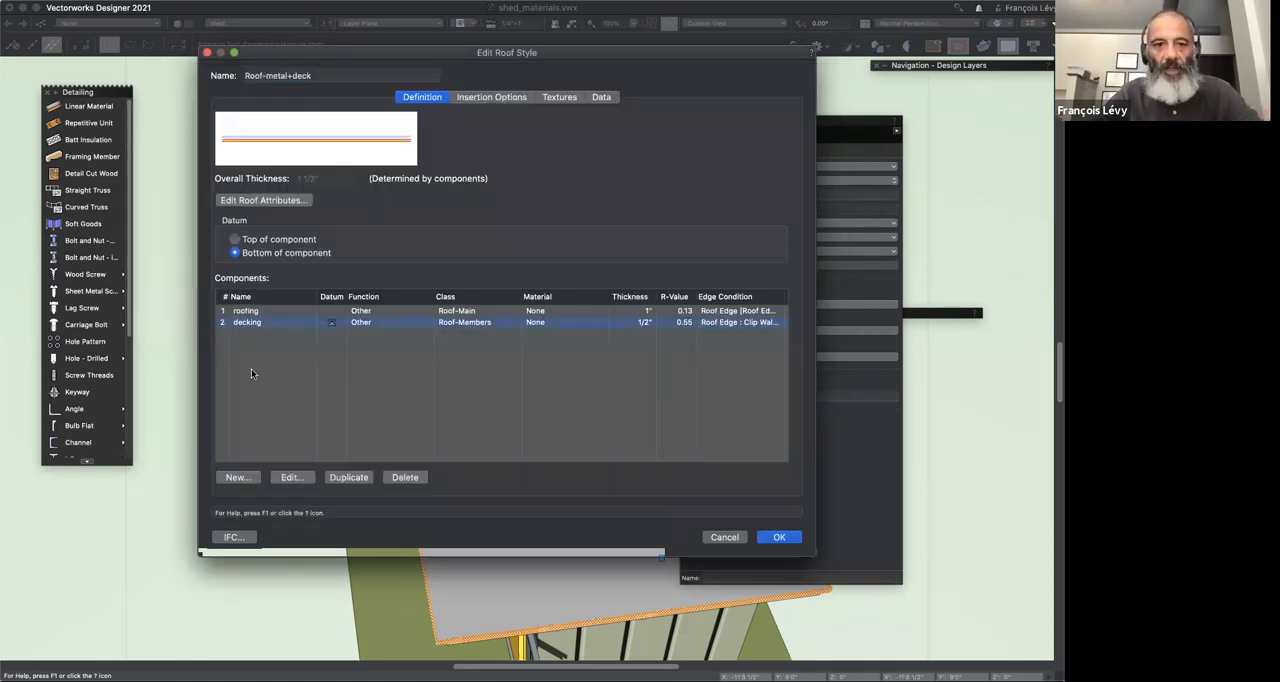
Step: Make the roofing component use the Roof Standing Seam Metal MT material and set its function to Outer Finish
left_click(368, 313)
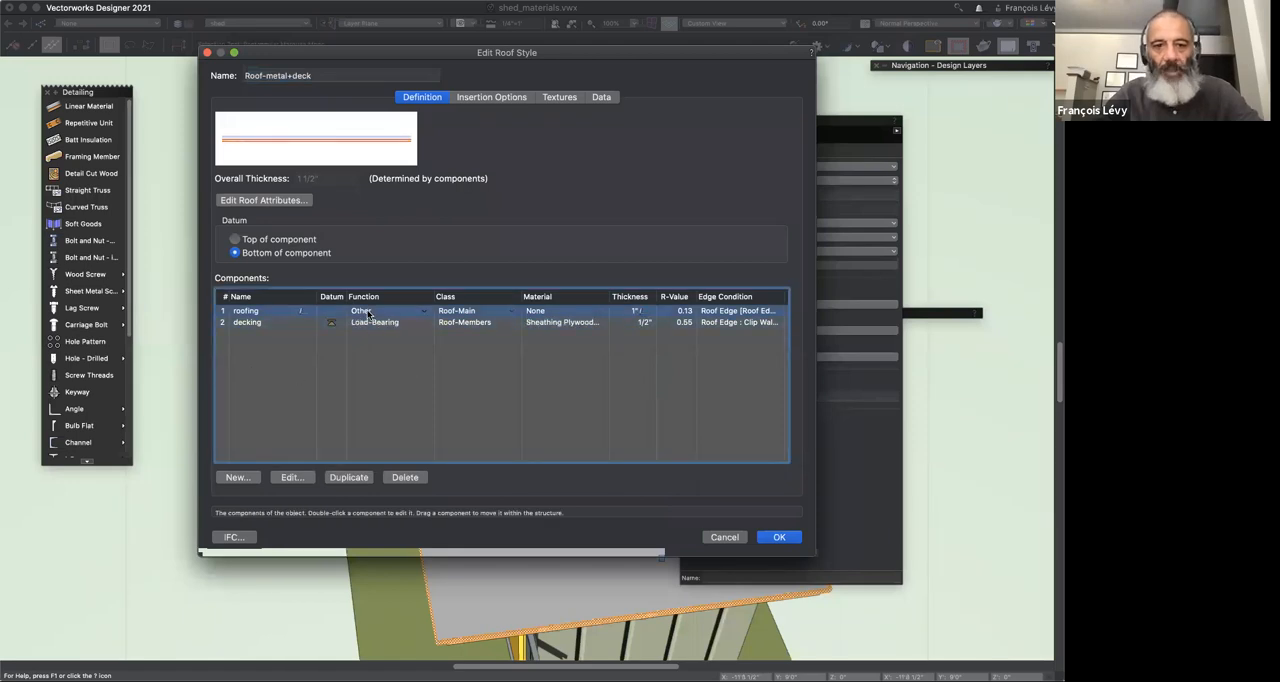
left_click(310, 478)
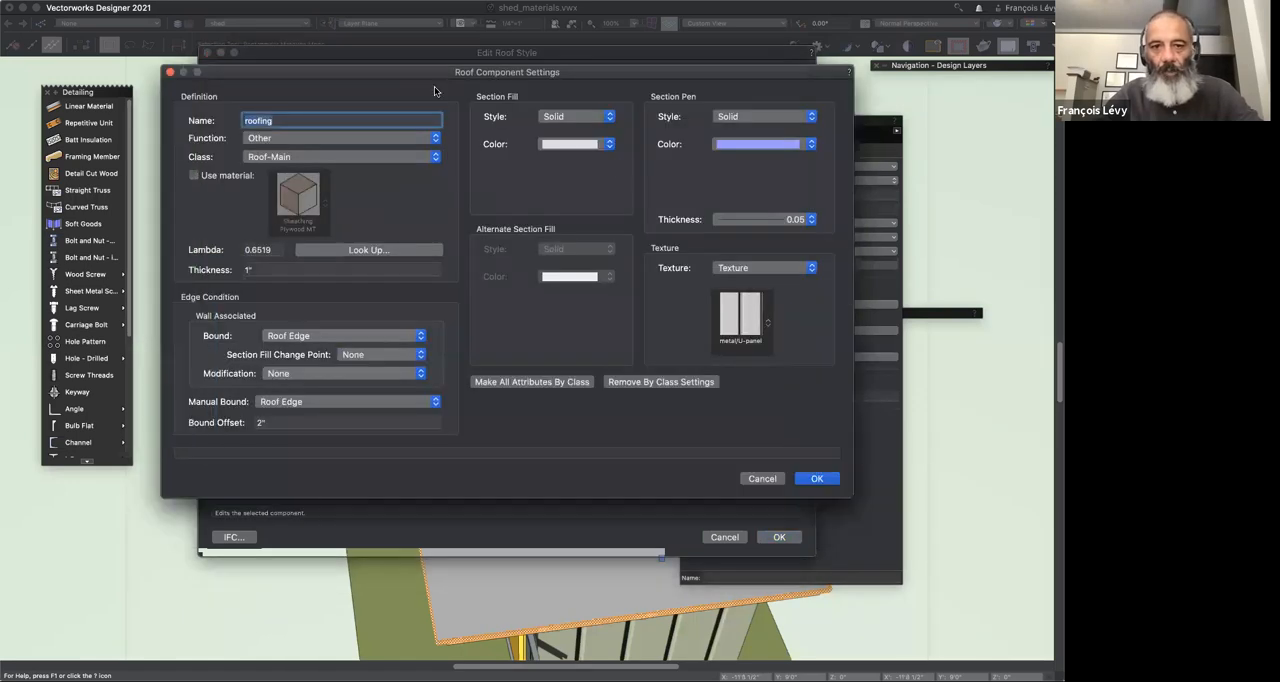
left_click(242, 178)
left_click(302, 195)
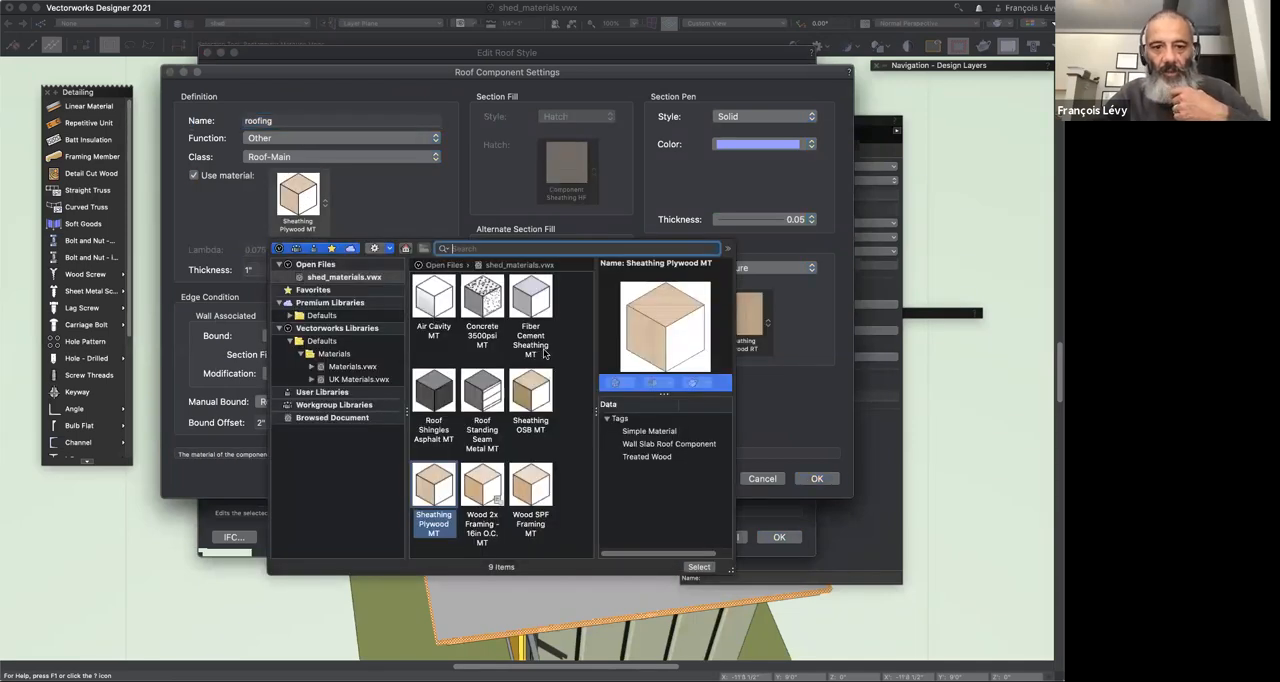
double_click(482, 395)
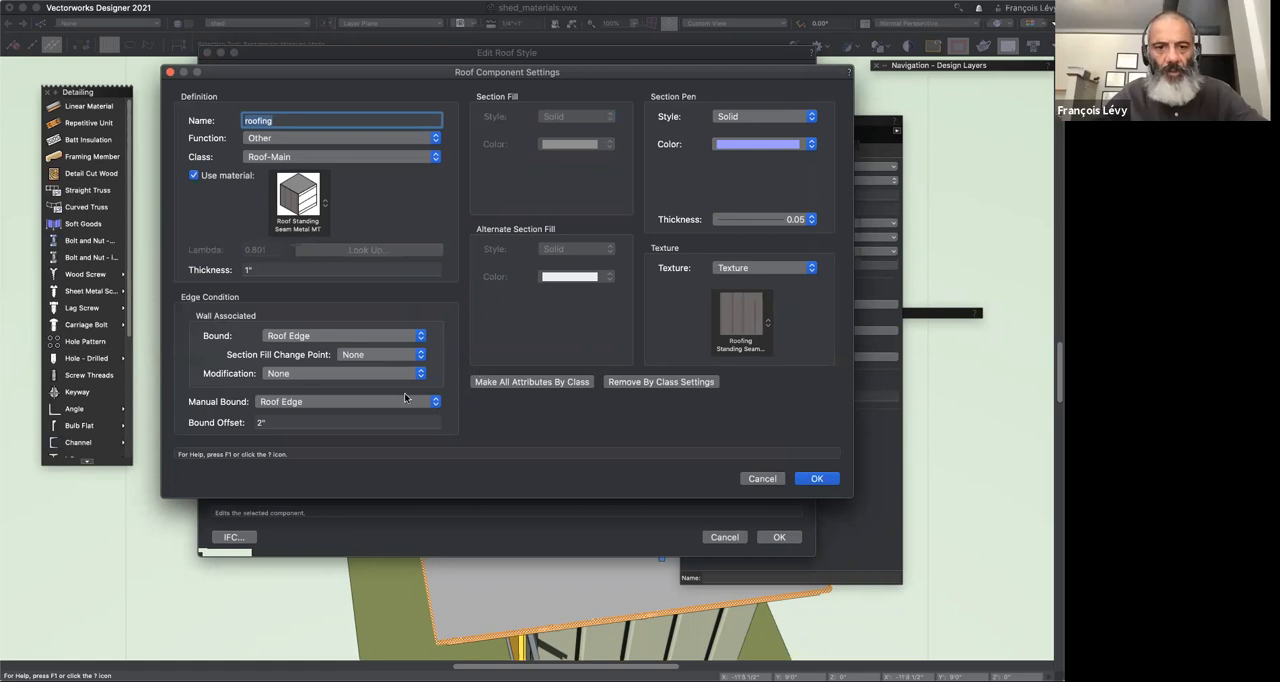
left_click(284, 138)
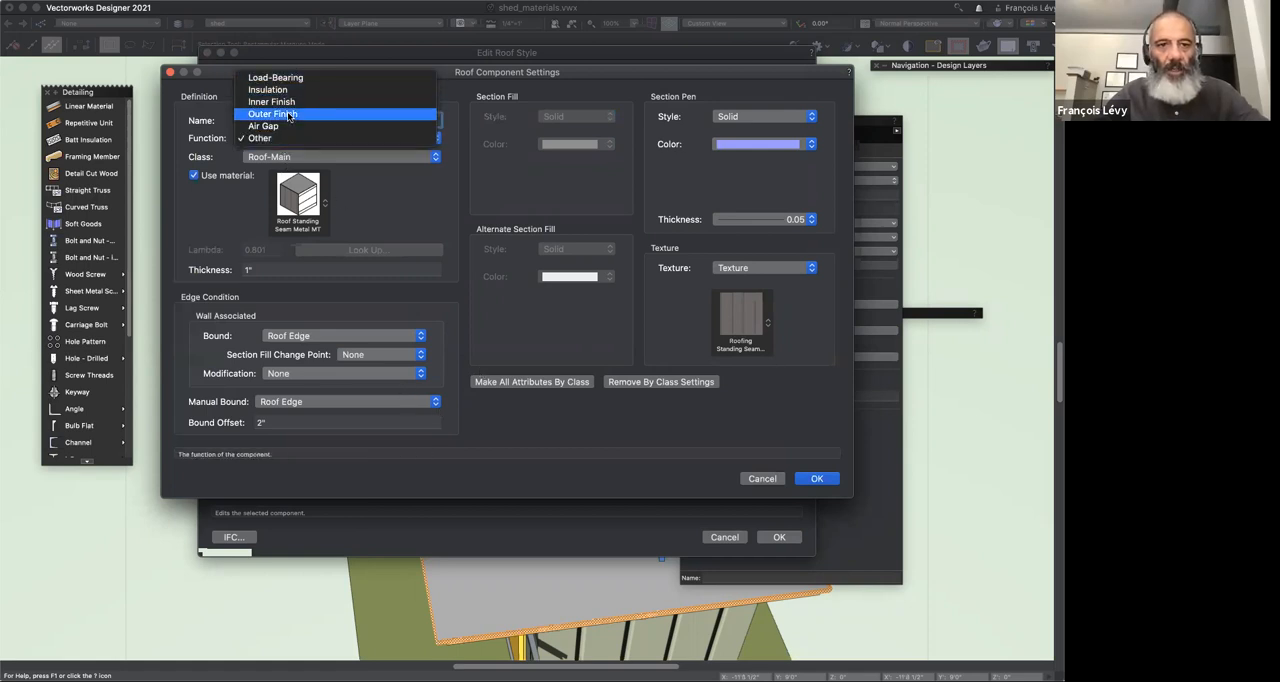
left_click(289, 116)
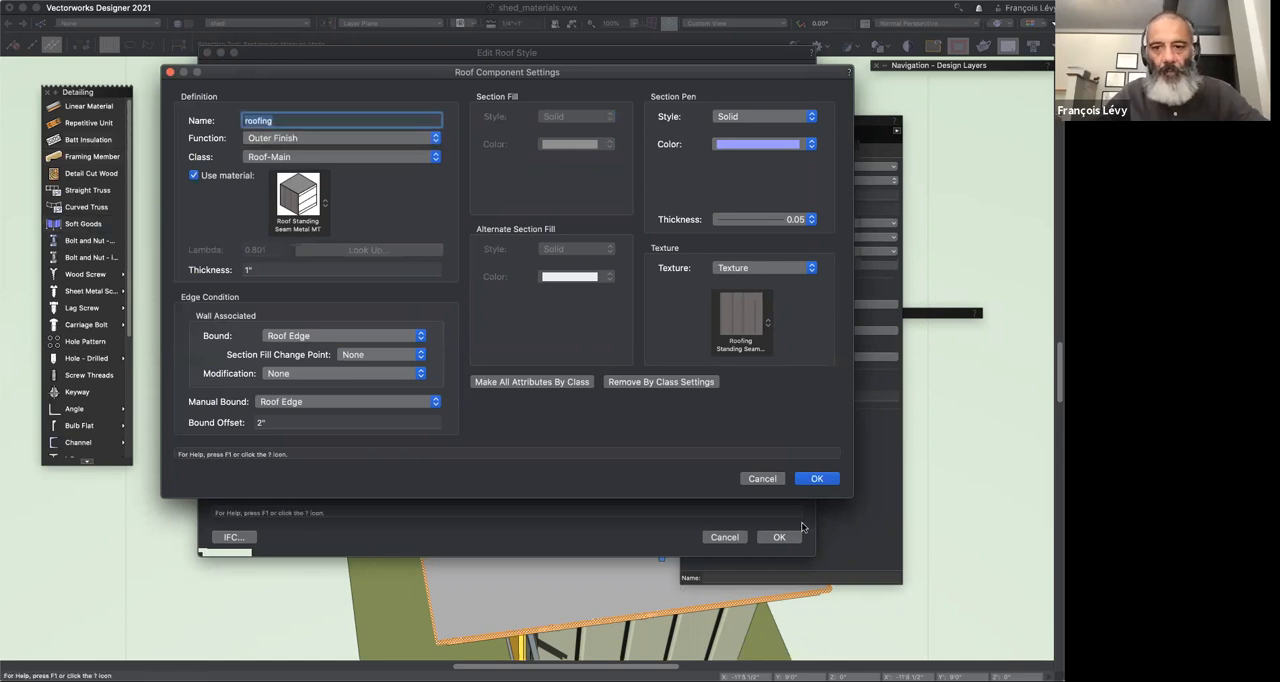
left_click(816, 479)
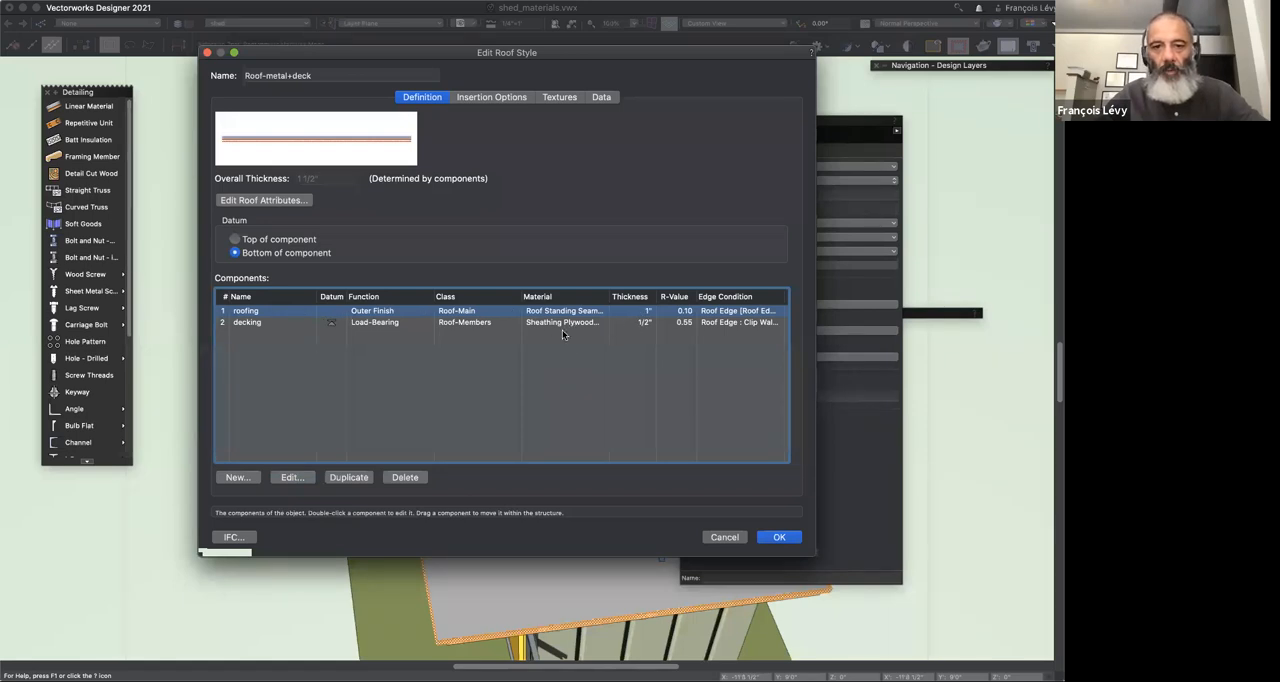
Step: Switch the roof style to component textures and apply the edited style, replacing the roof's class, textures and Energos data
left_click(559, 97)
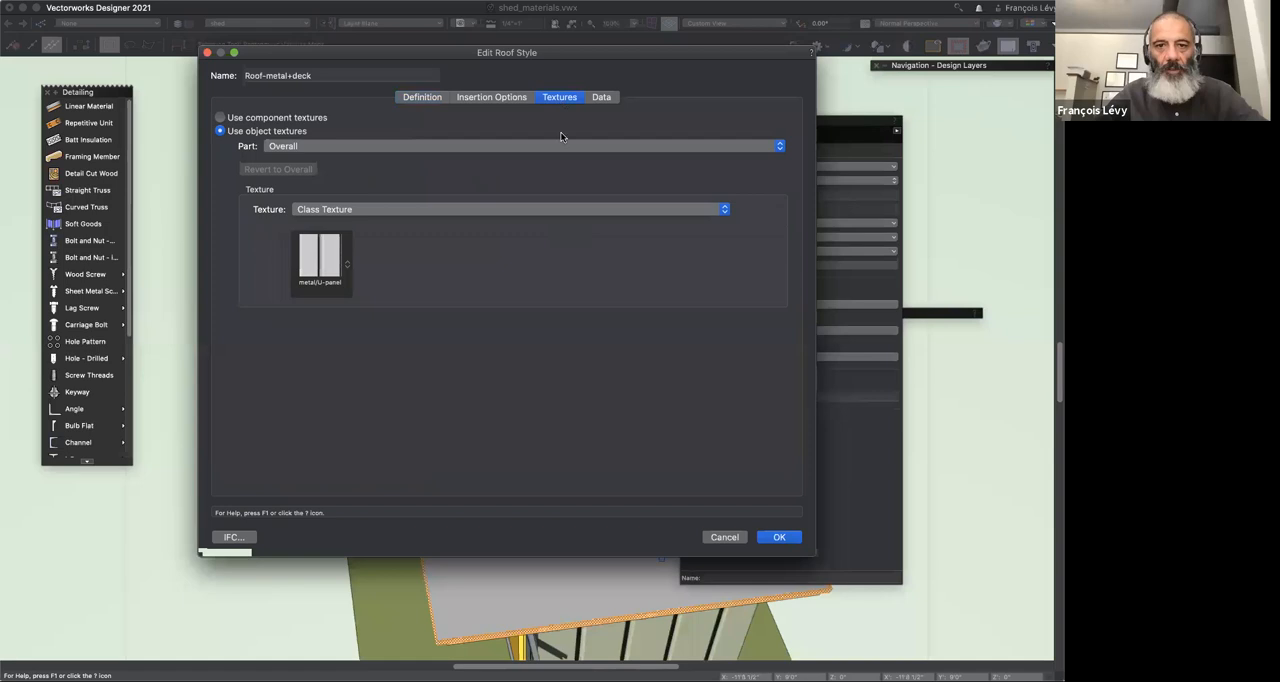
left_click(300, 118)
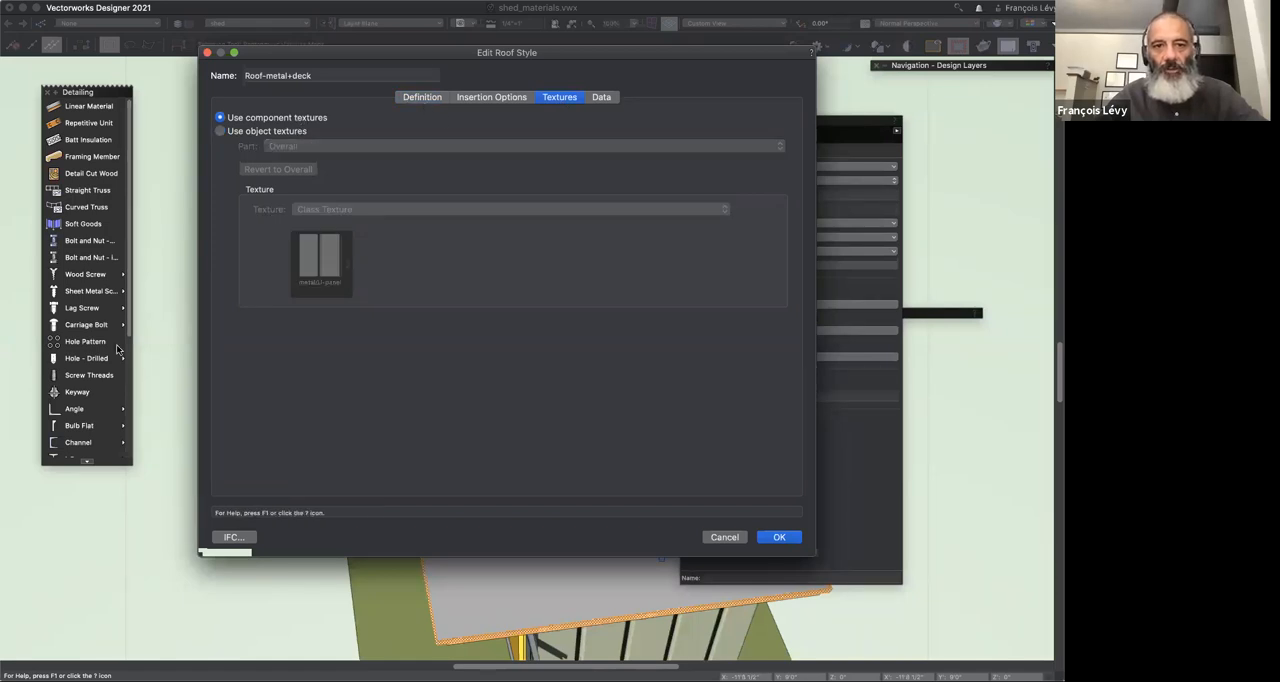
left_click(789, 533)
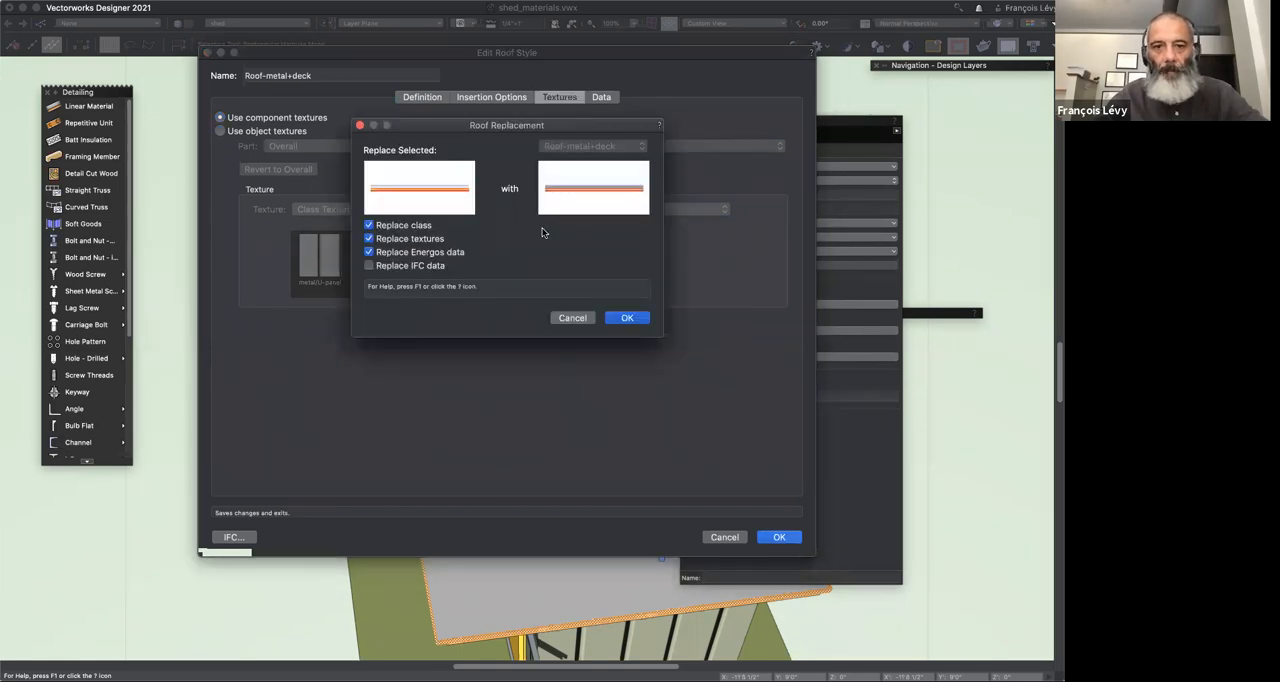
left_click(624, 317)
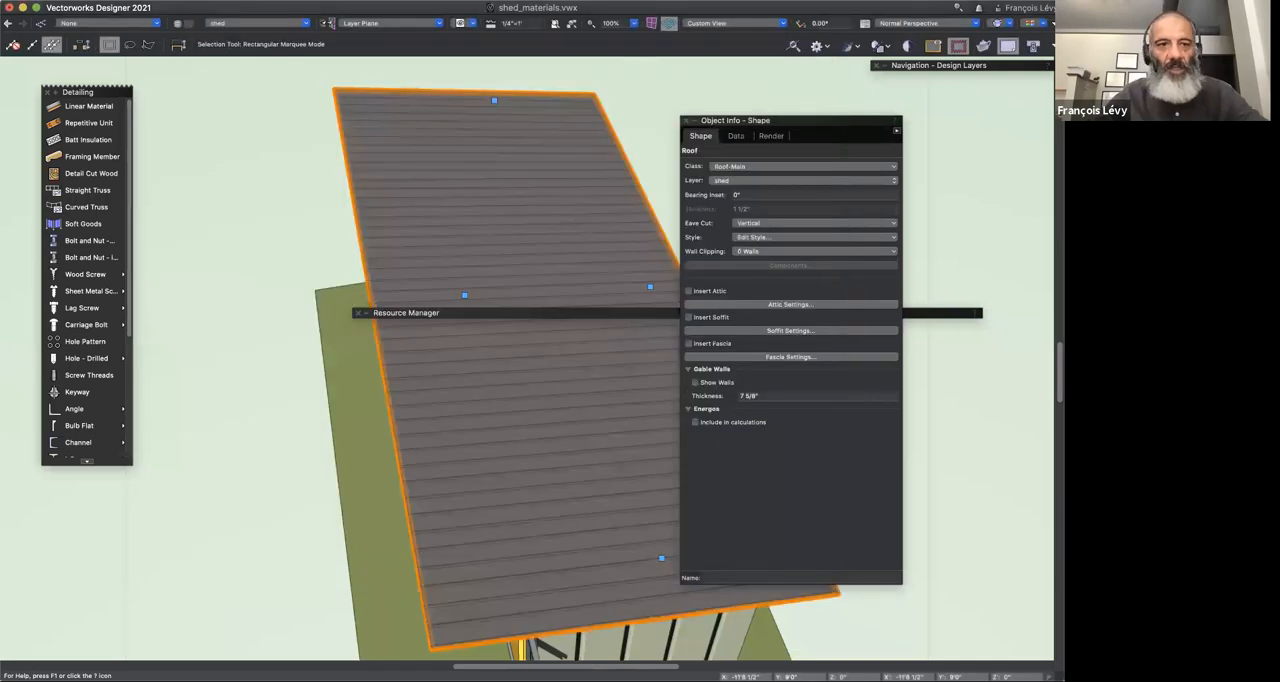
Step: Examine the textures on the roof's edge and underside, and look over the material resources in the file
key("shift+c")
left_click_drag(437, 406, 414, 224)
left_click_drag(479, 217, 517, 220)
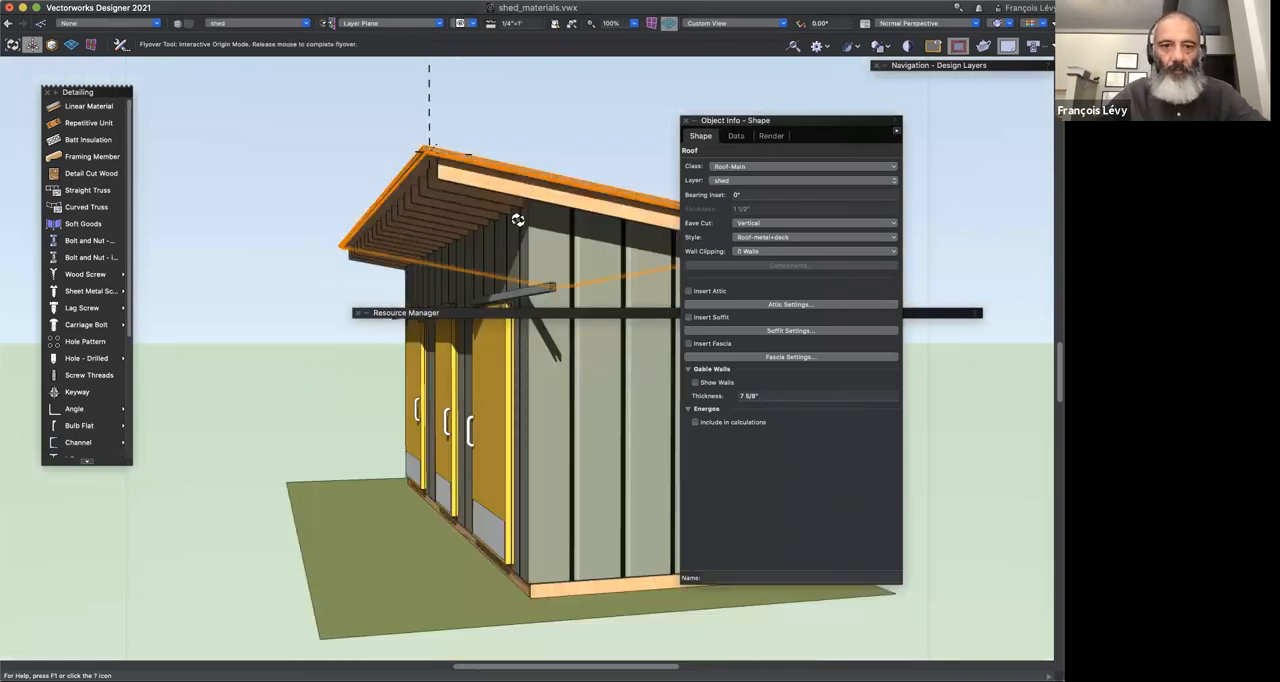
key("c")
left_click(394, 211)
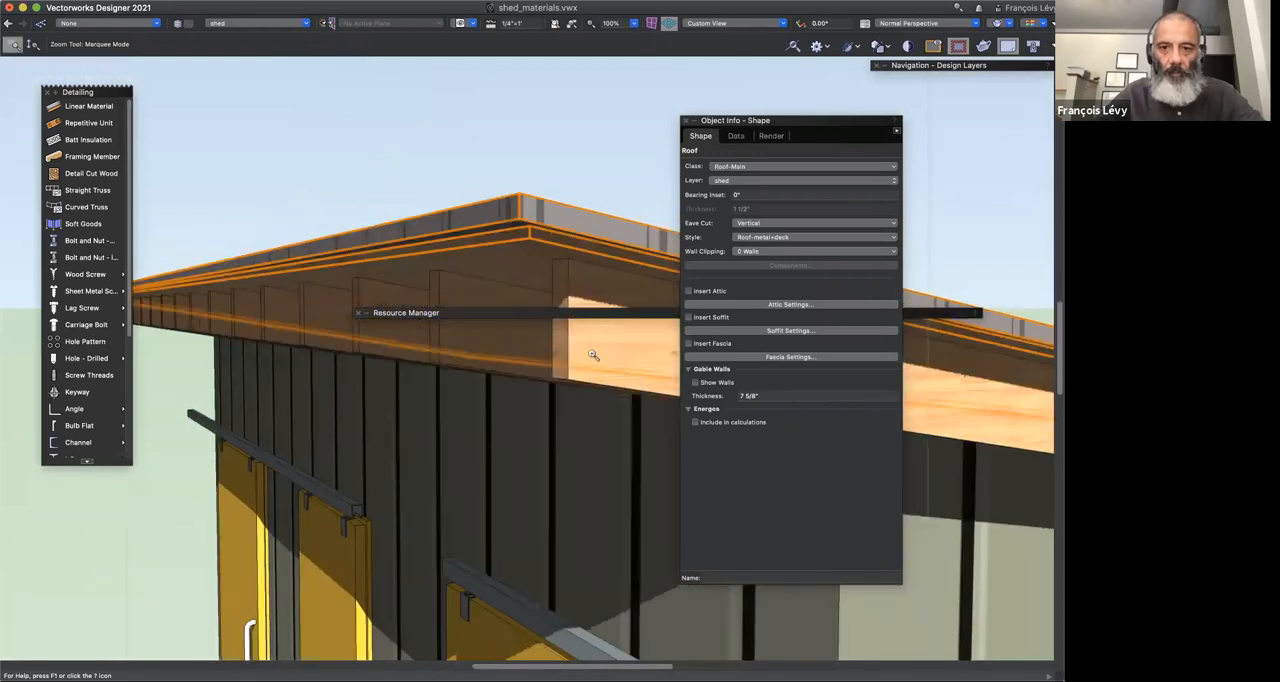
key("x")
left_click(410, 126)
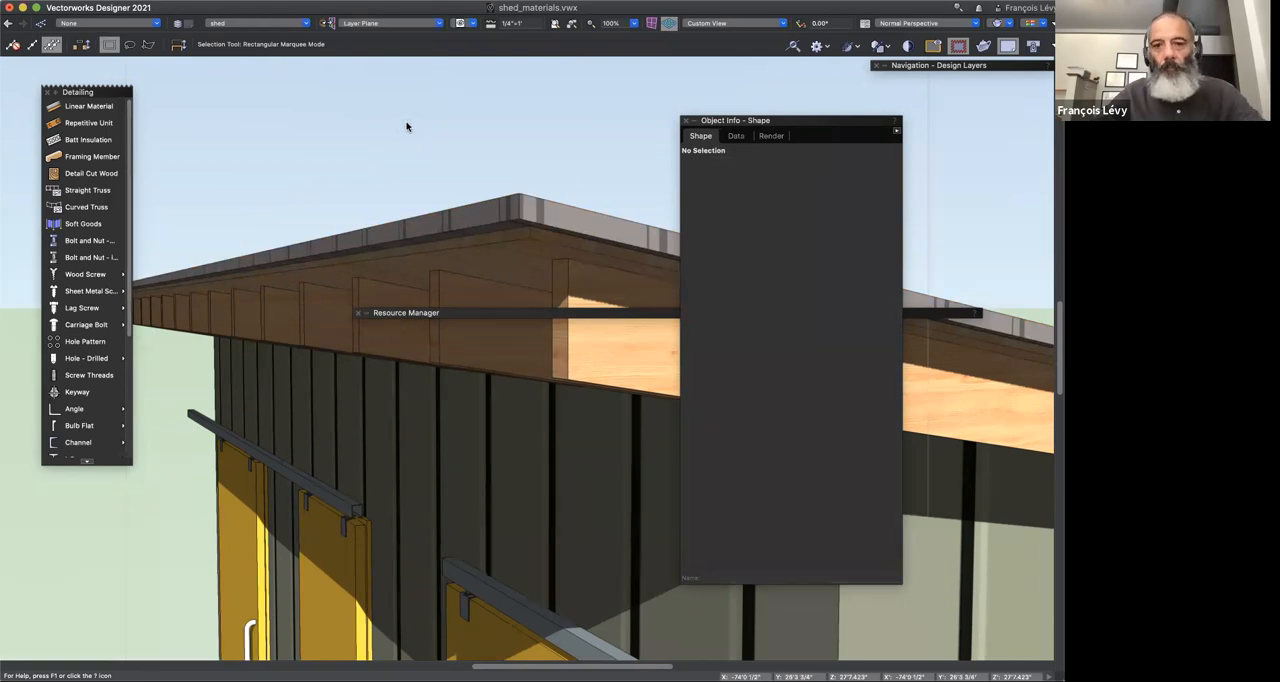
middle_click_drag(410, 127, 425, 199, "super")
scroll(425, 199, "down", 2)
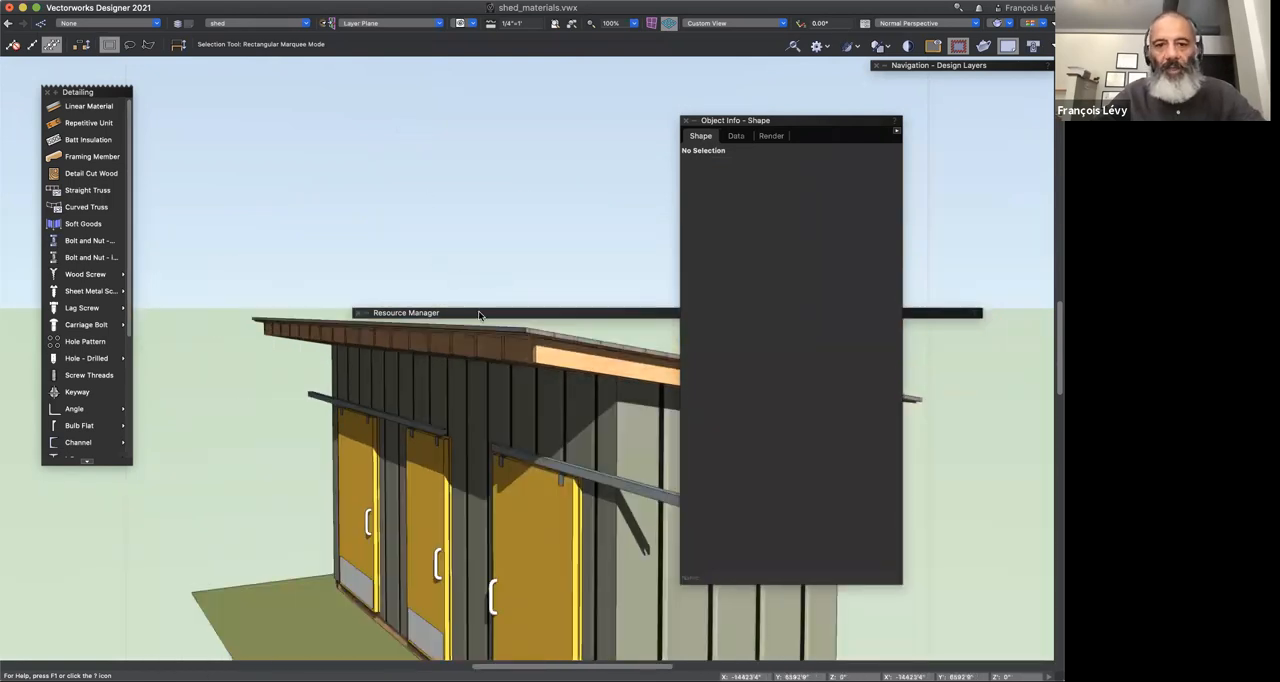
double_click(479, 313)
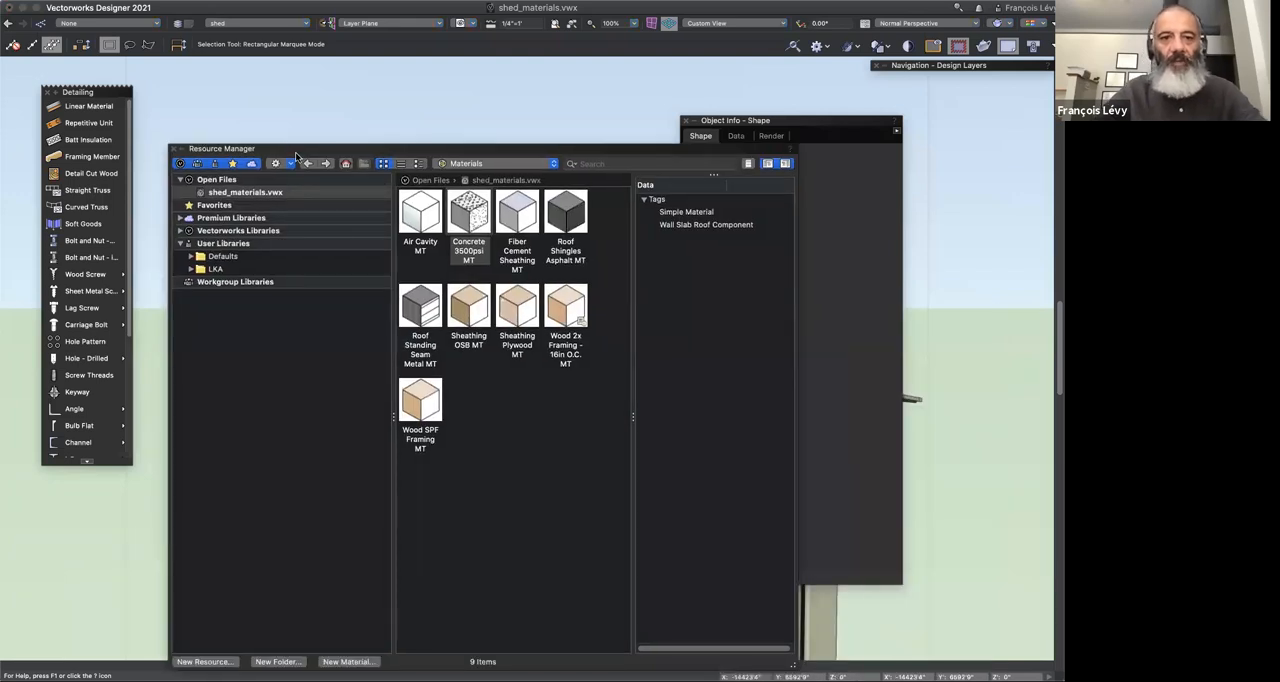
double_click(301, 149)
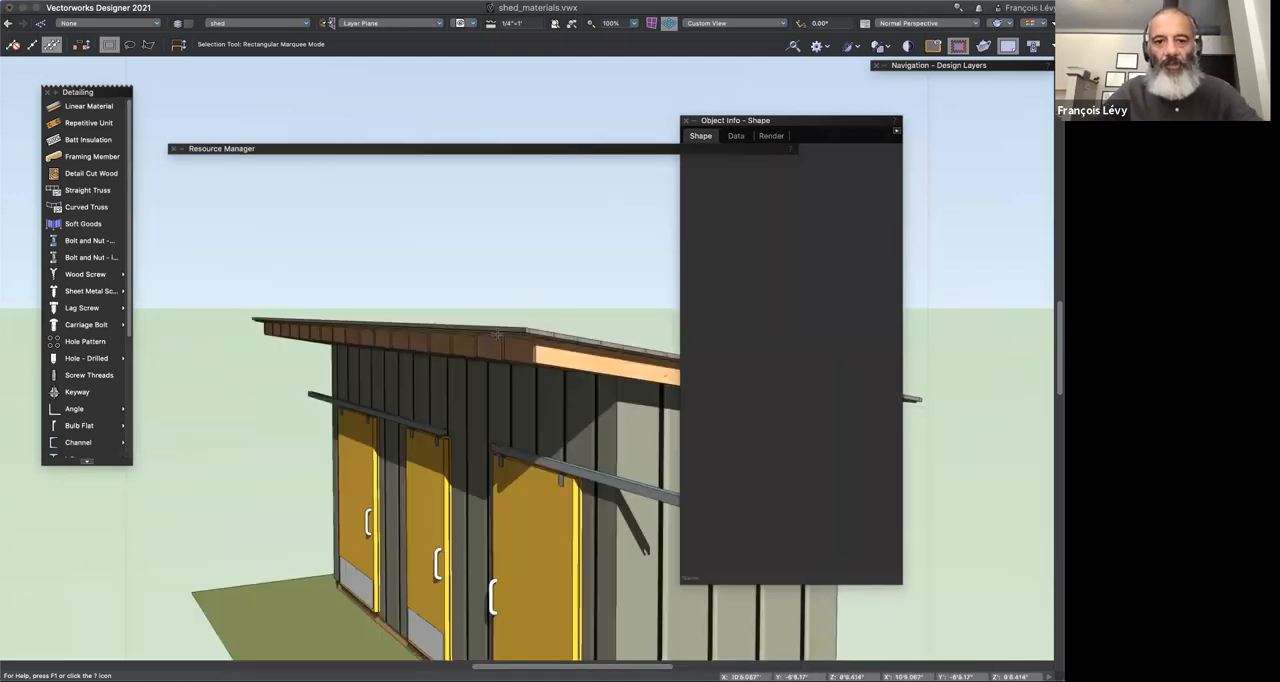
Step: Open the selected roof's style for editing and rename it as Roof-shingle+deck
left_click(508, 330)
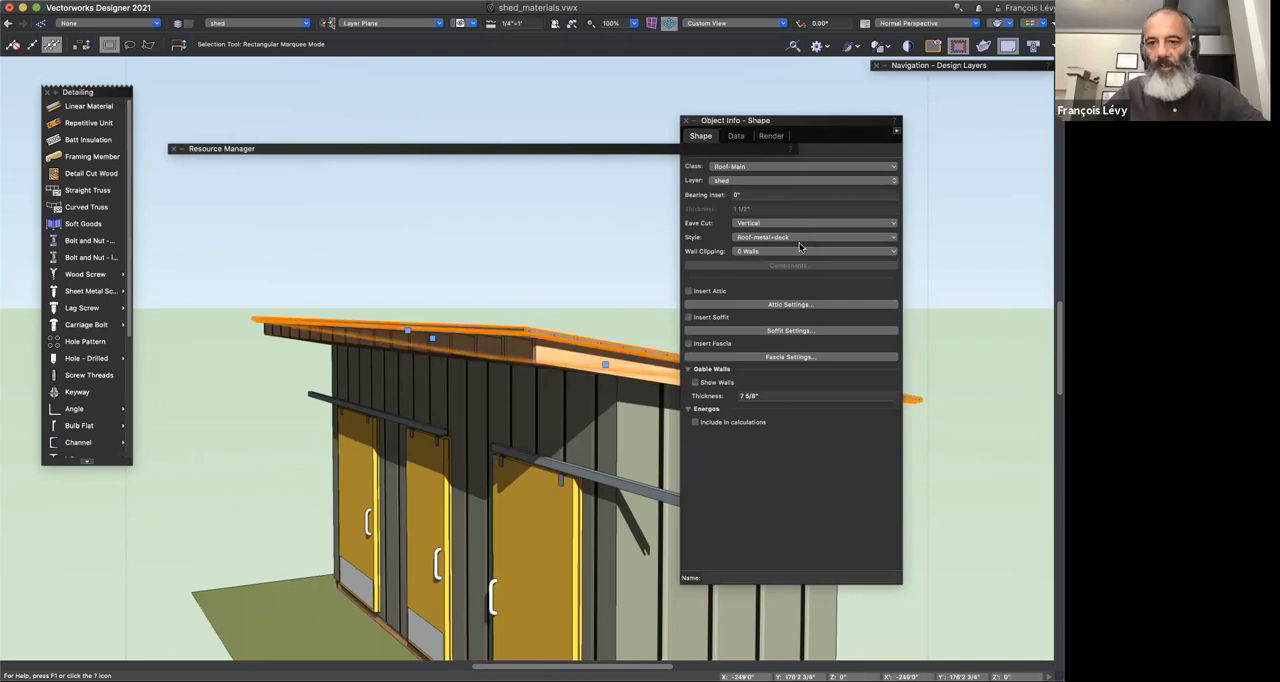
left_click(797, 238)
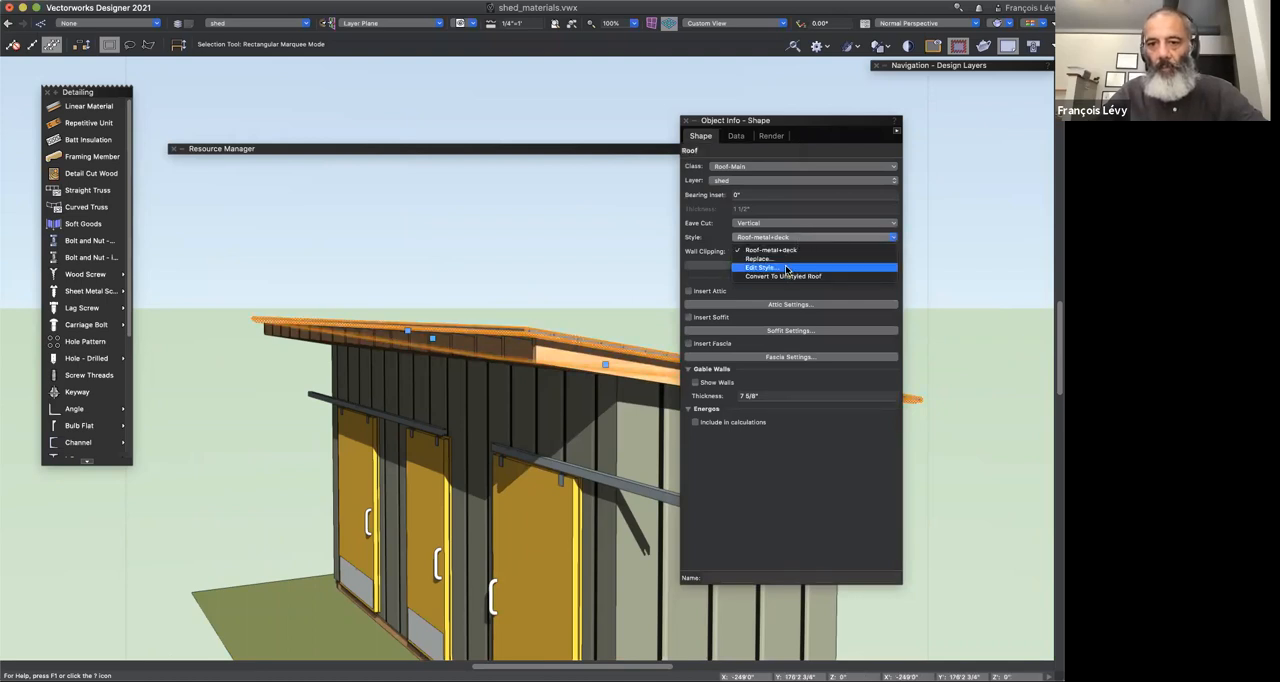
left_click(787, 268)
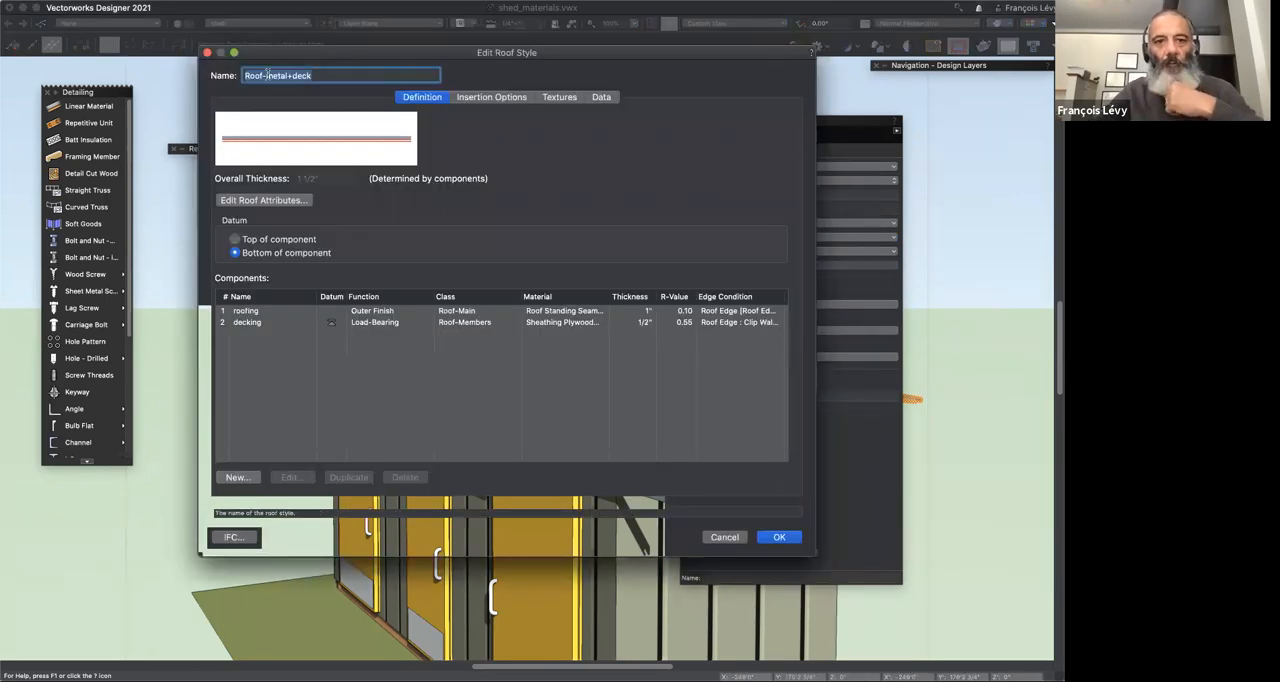
left_click(267, 77)
left_click_drag(266, 76, 286, 78)
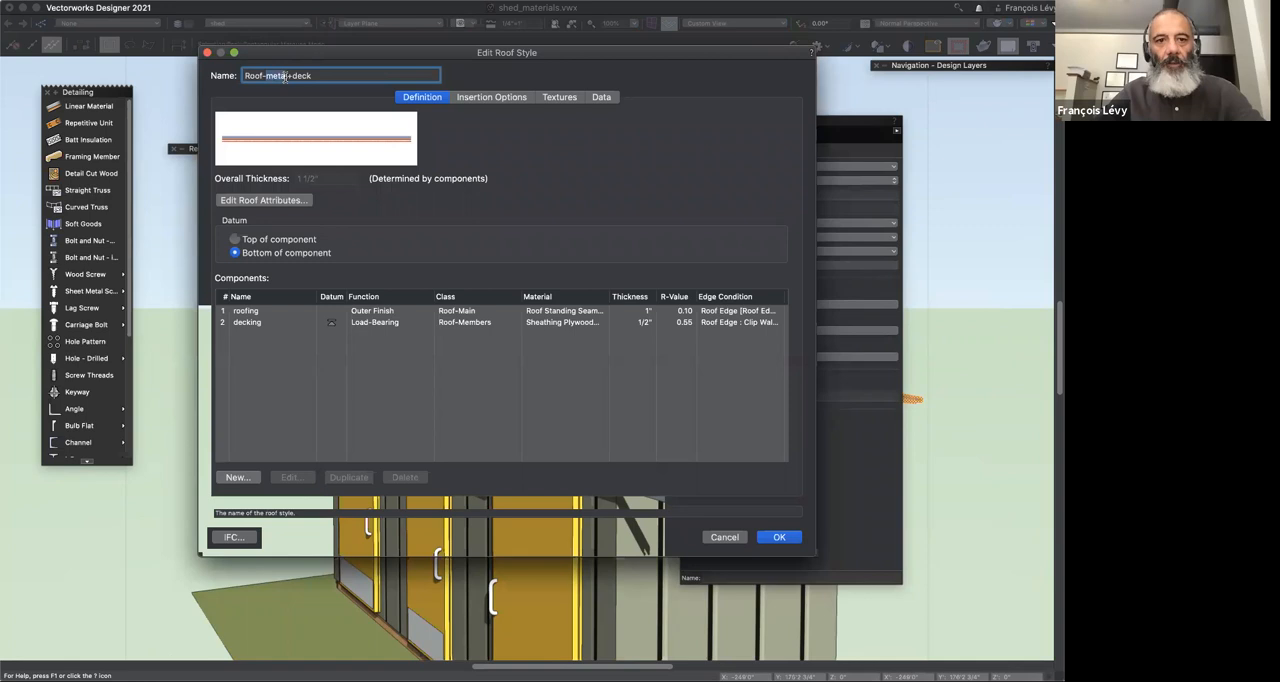
type("shin")
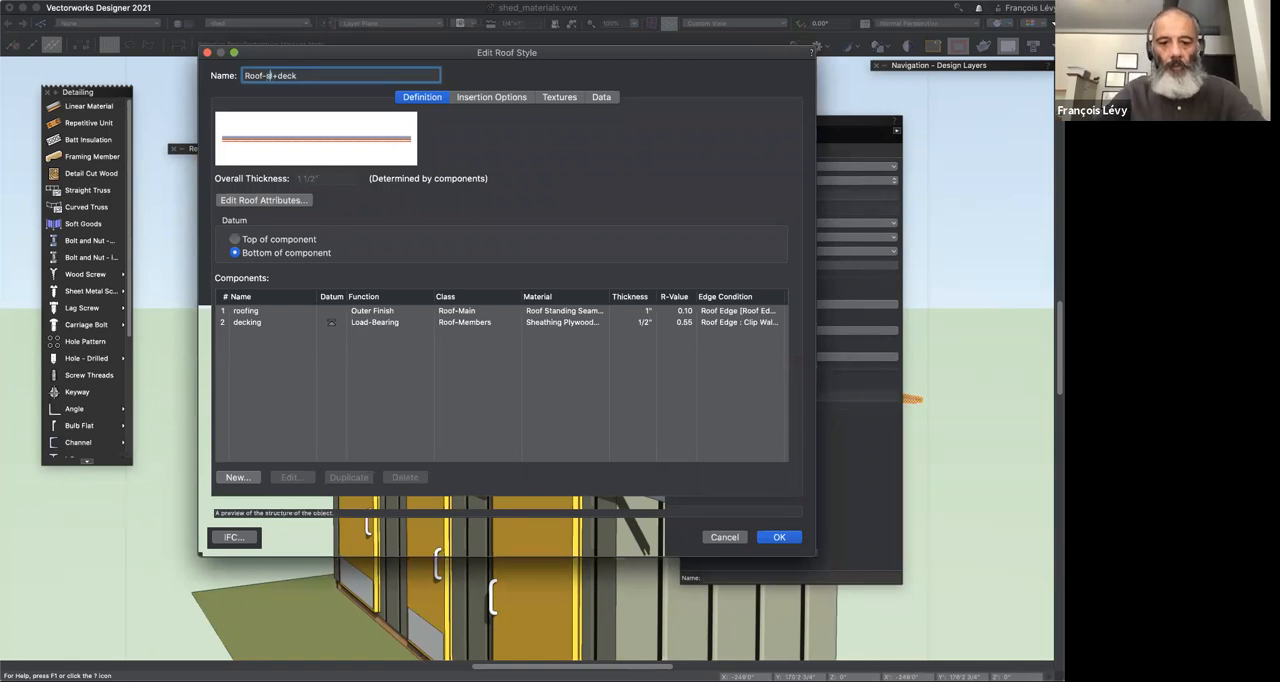
type("gl")
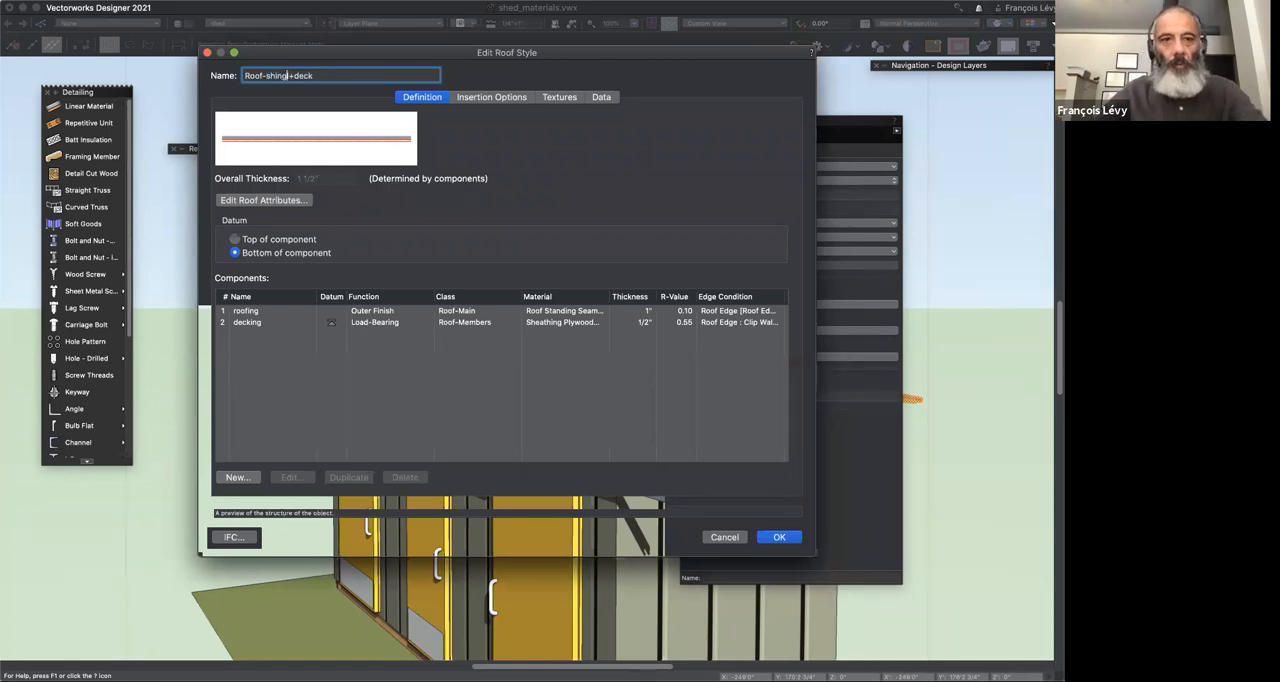
type("e")
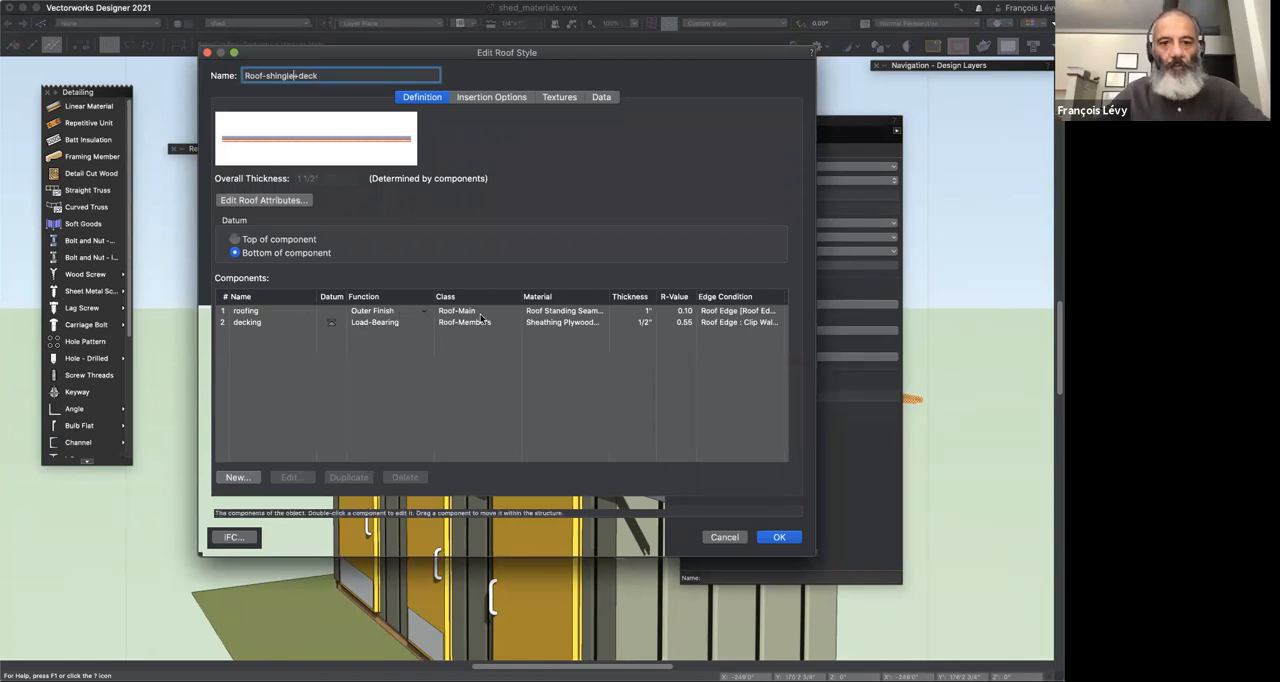
Step: Change the roofing component's material to Roof Shingles Asphalt MT in the roof style
left_click(257, 312)
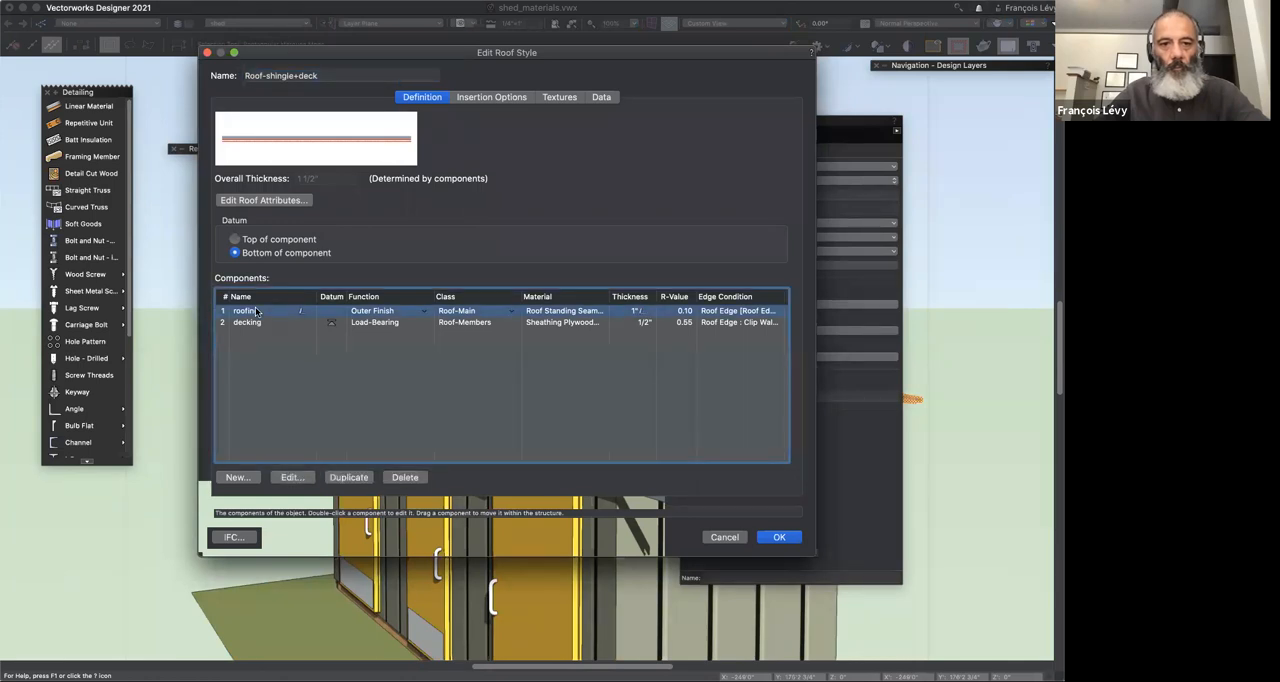
double_click(257, 312)
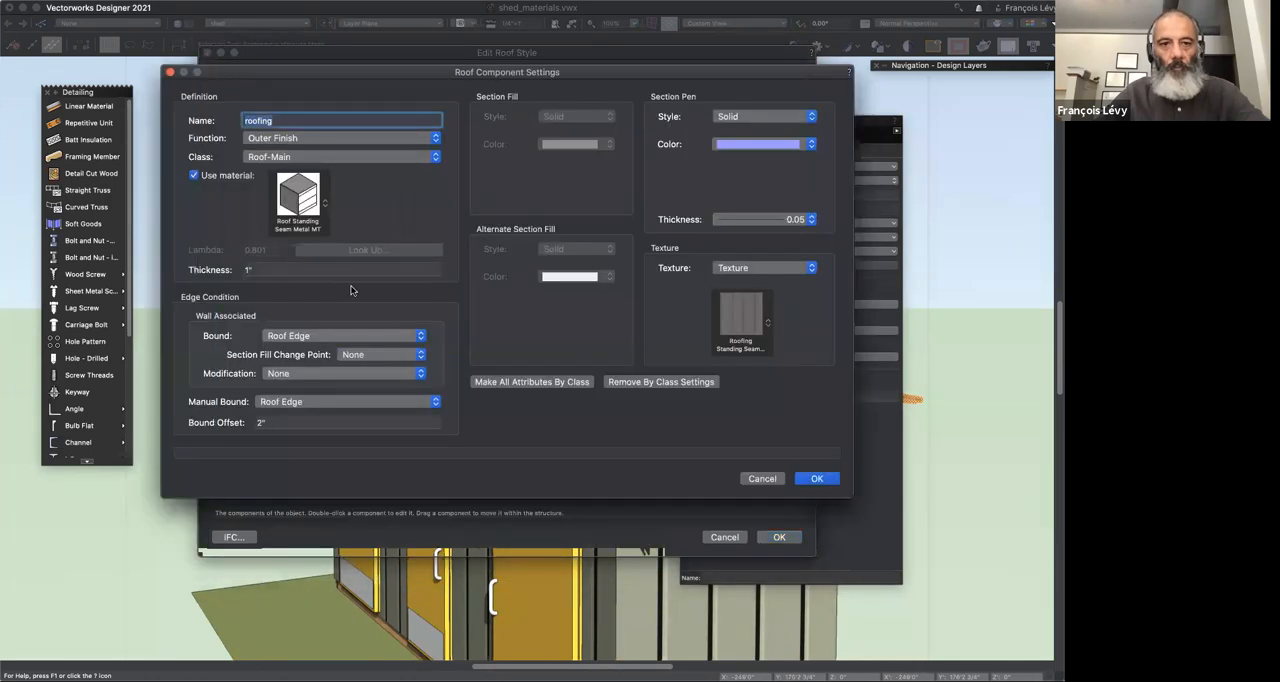
left_click(296, 190)
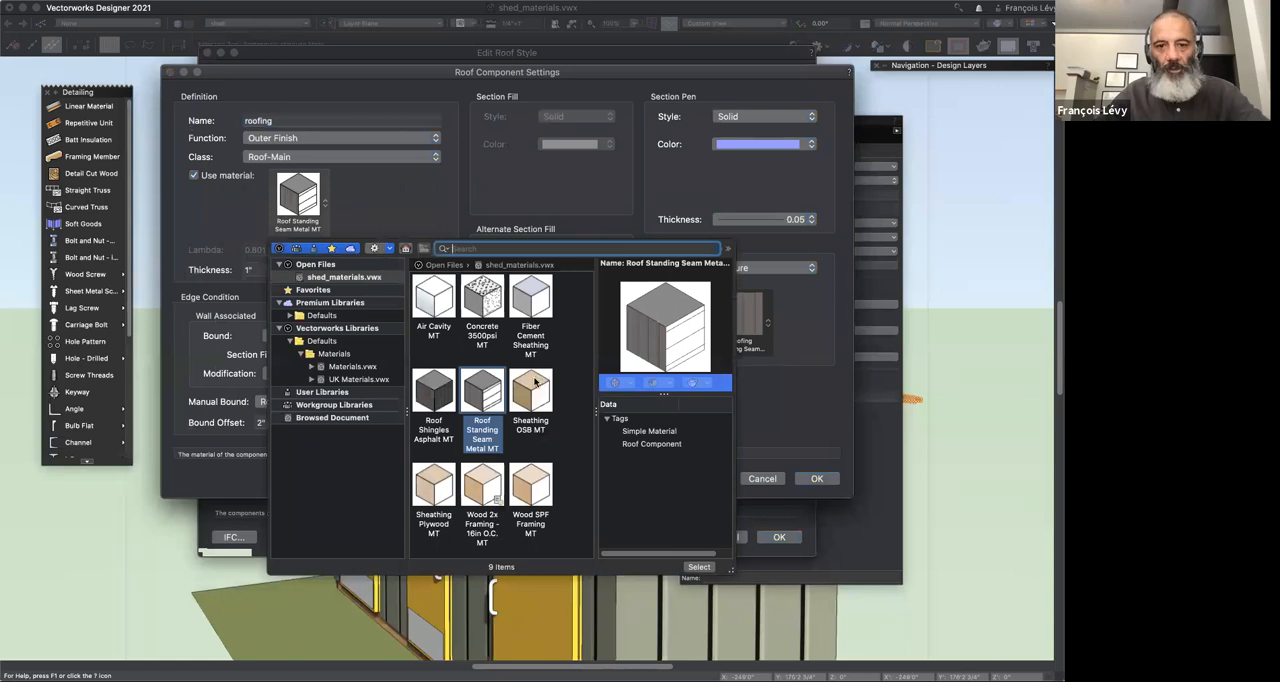
left_click(437, 400)
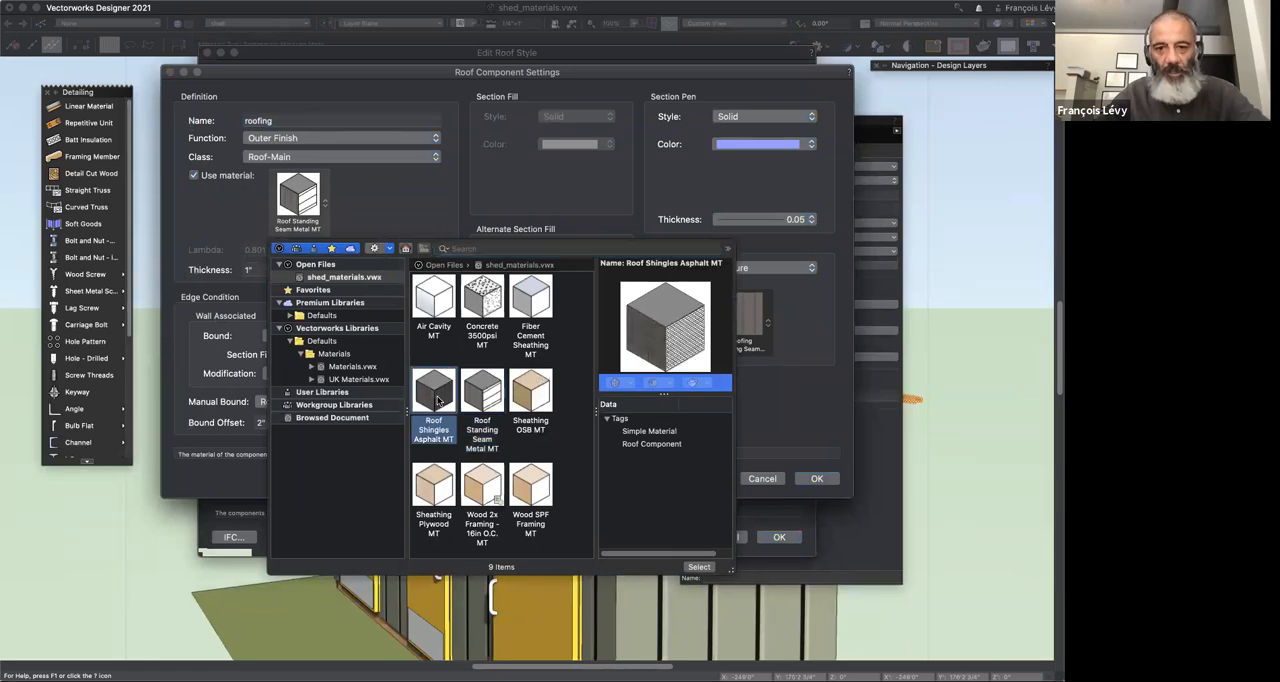
double_click(437, 400)
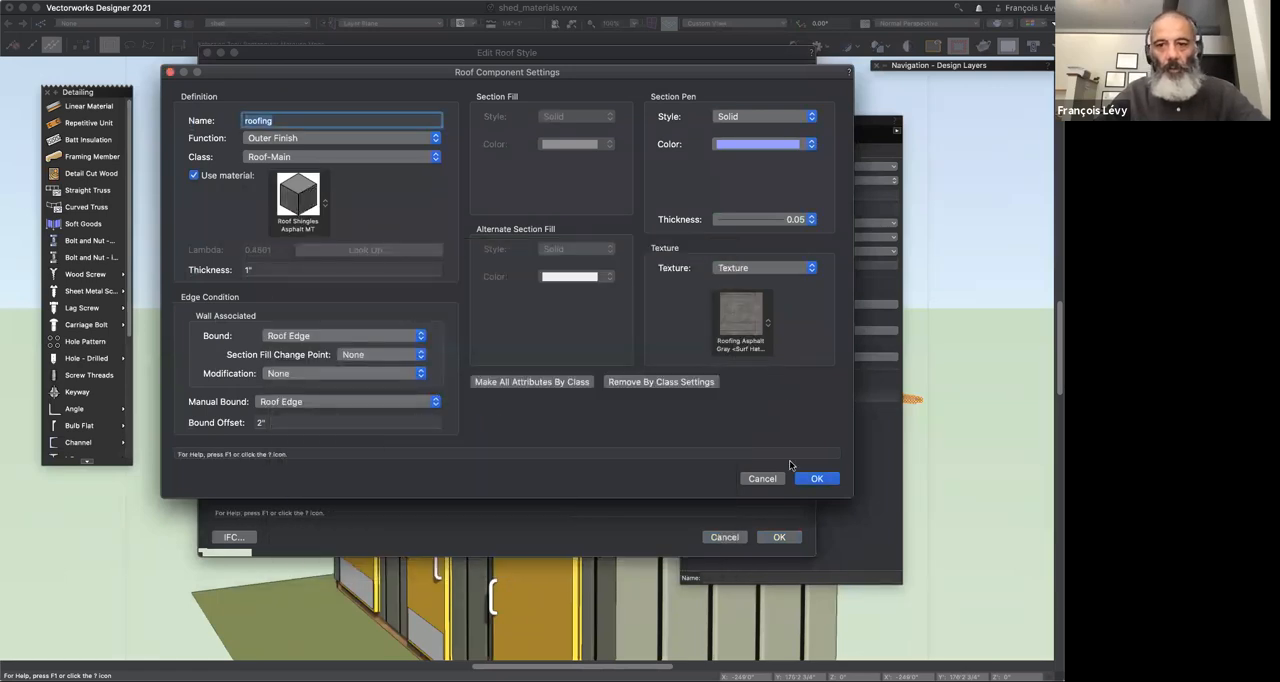
left_click(816, 478)
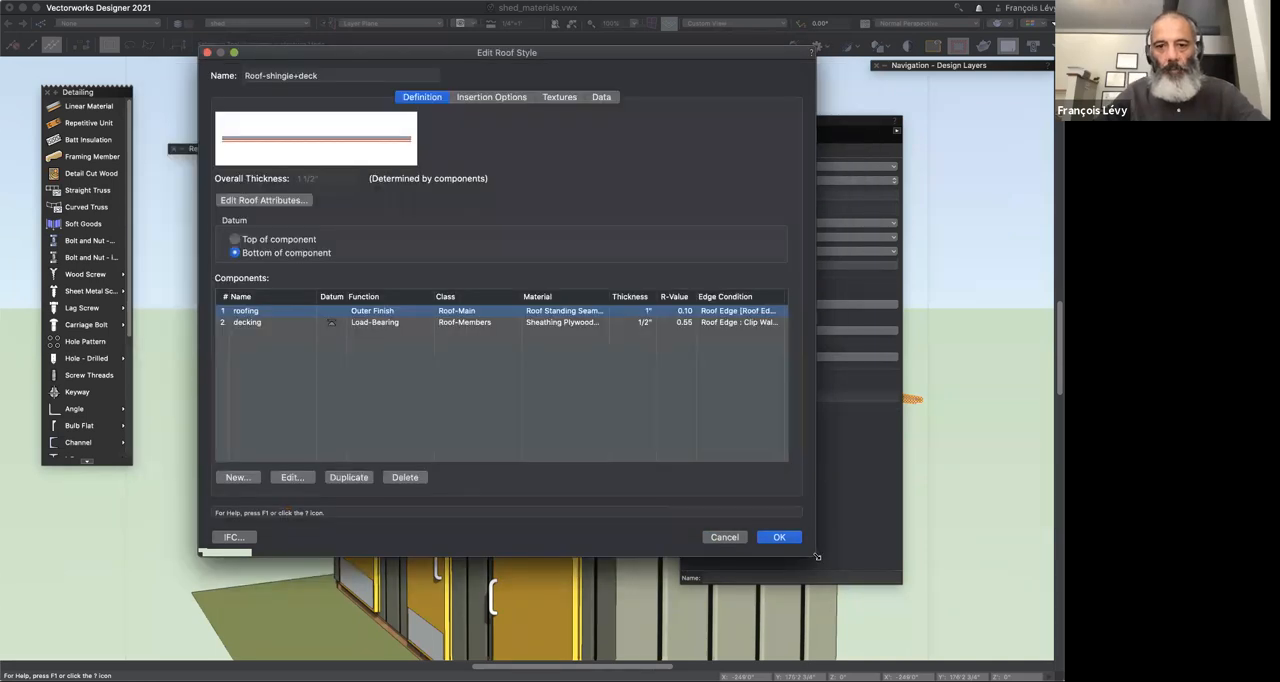
Step: Set the roofing component's thickness to 0.5 inch and apply the edited style, replacing the roof's class, textures and Energos data
left_click(637, 311)
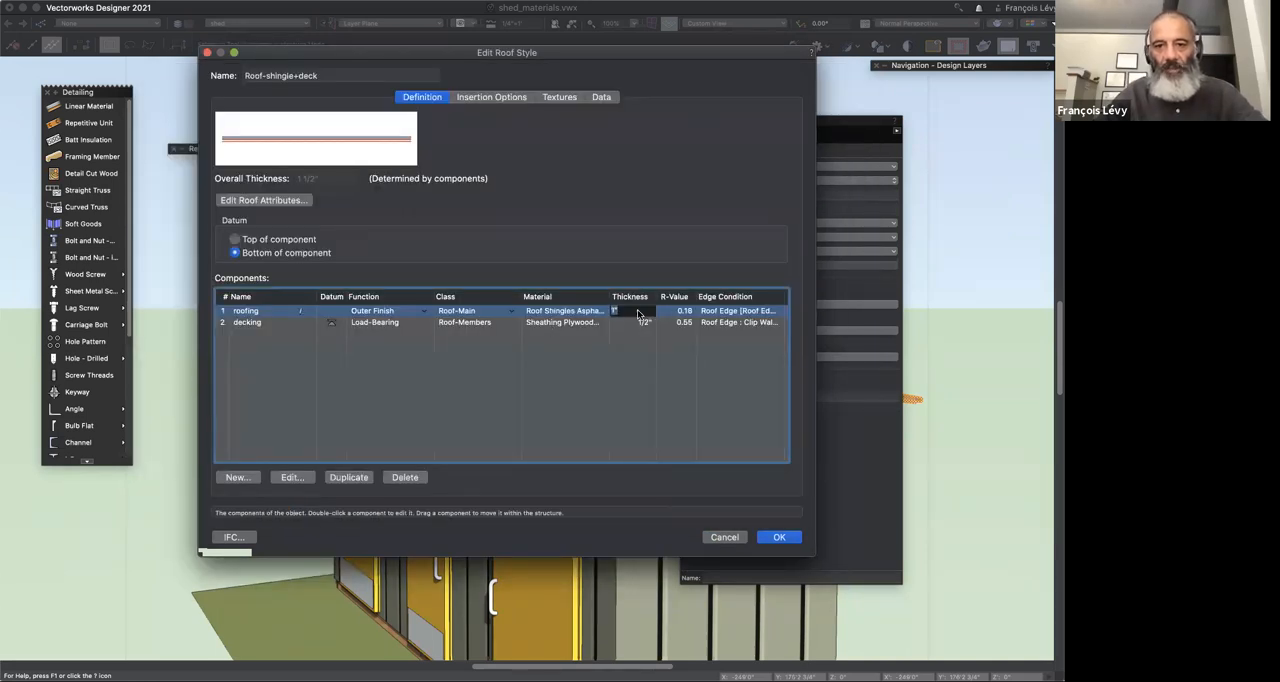
type(".5")
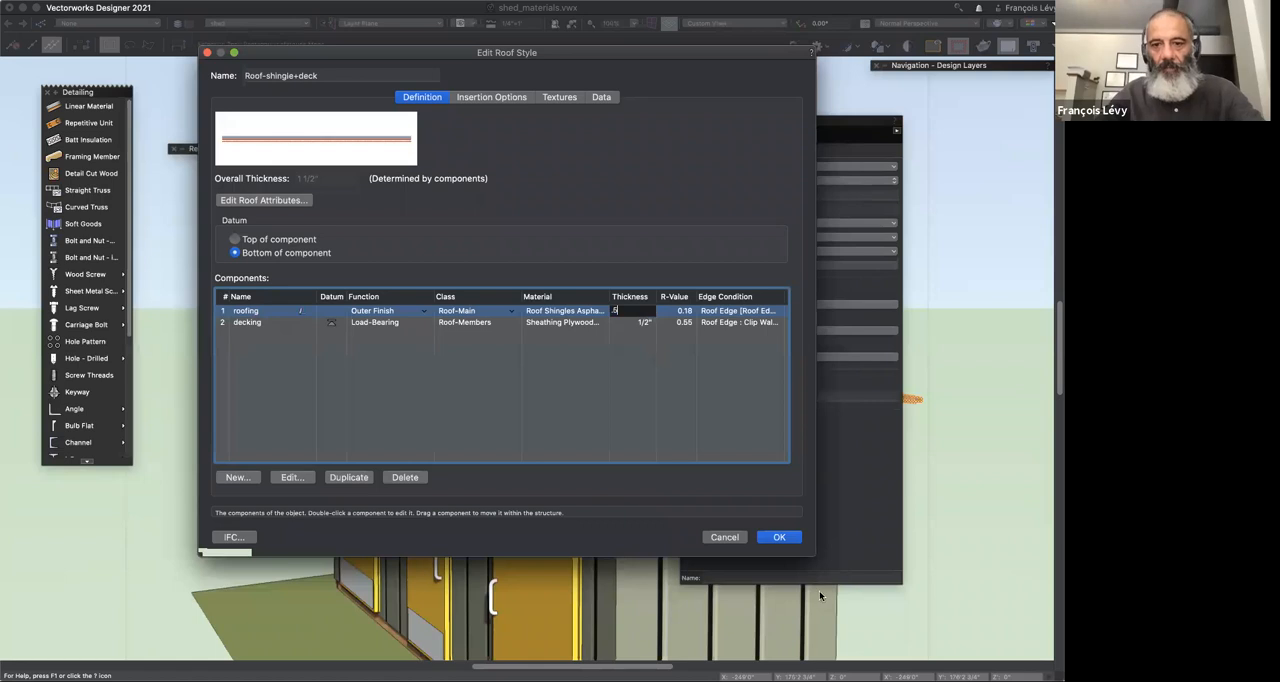
left_click(772, 535)
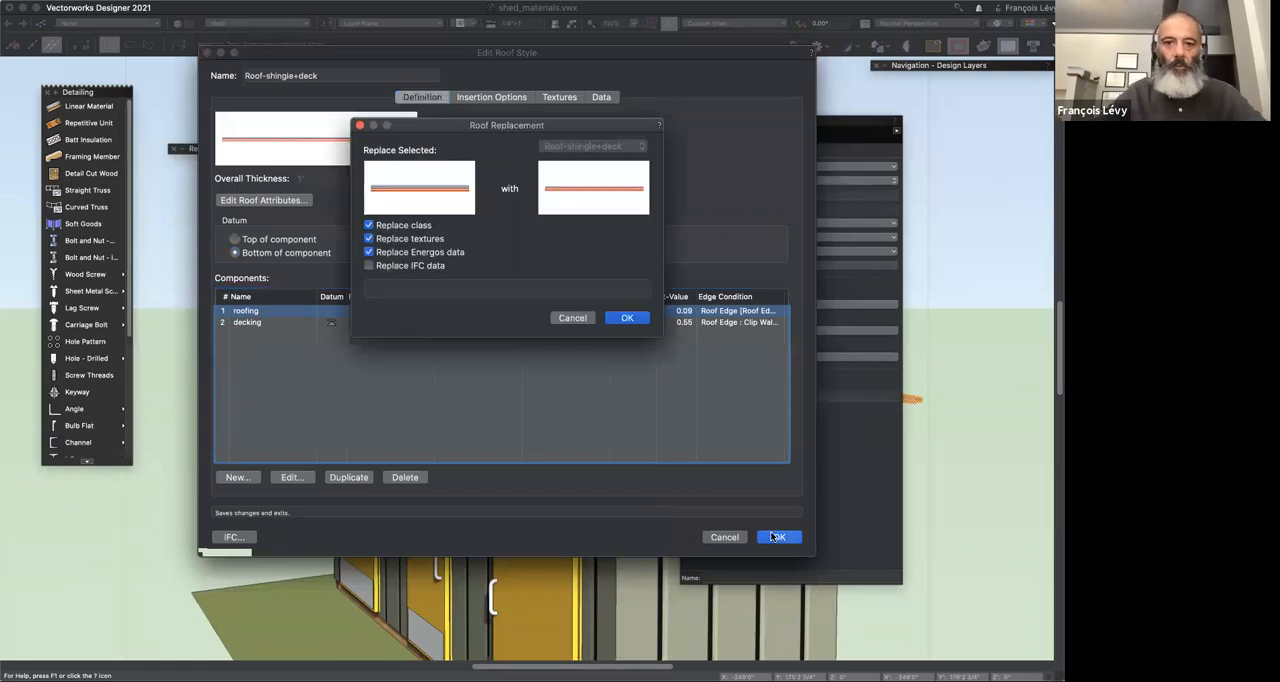
left_click(626, 318)
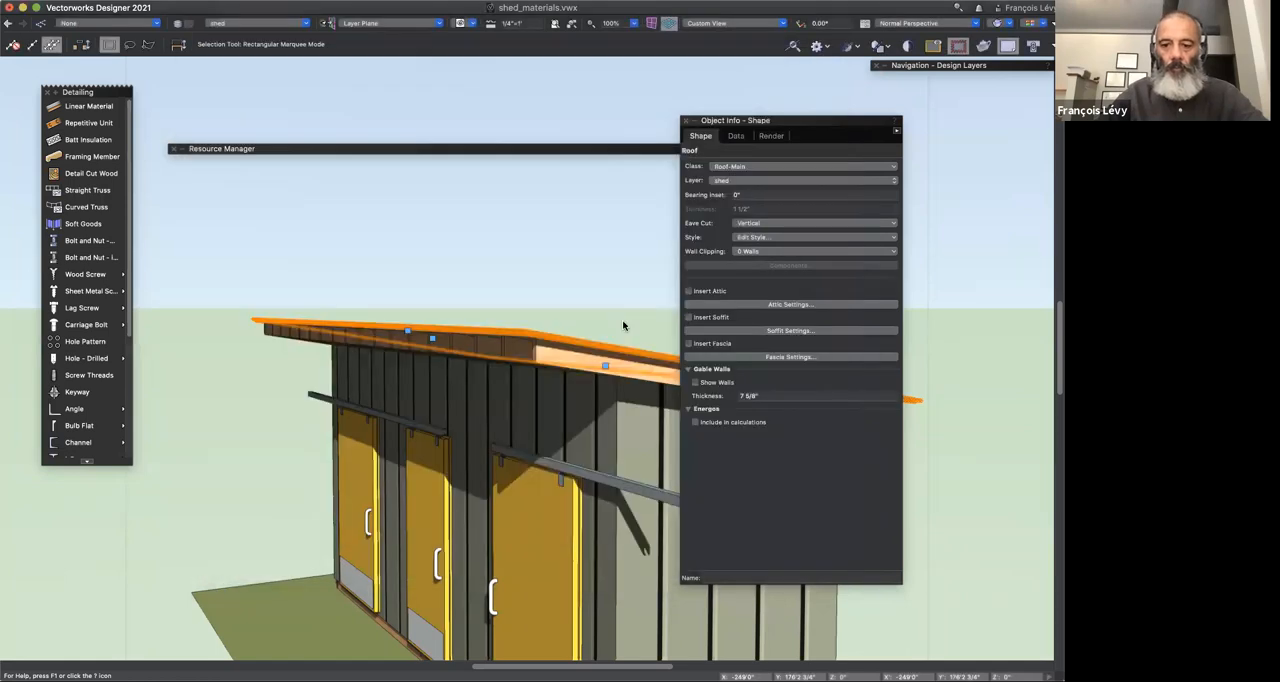
key("shift+c")
left_click_drag(552, 316, 576, 365)
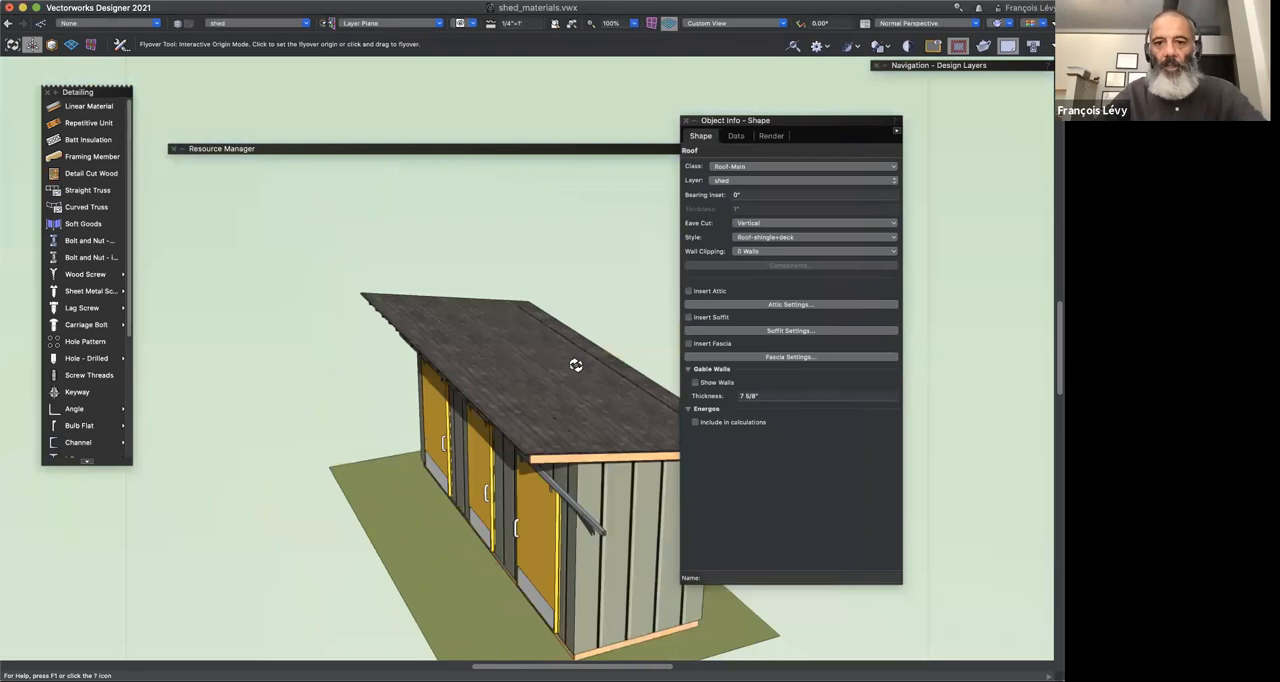
left_click_drag(500, 371, 648, 341)
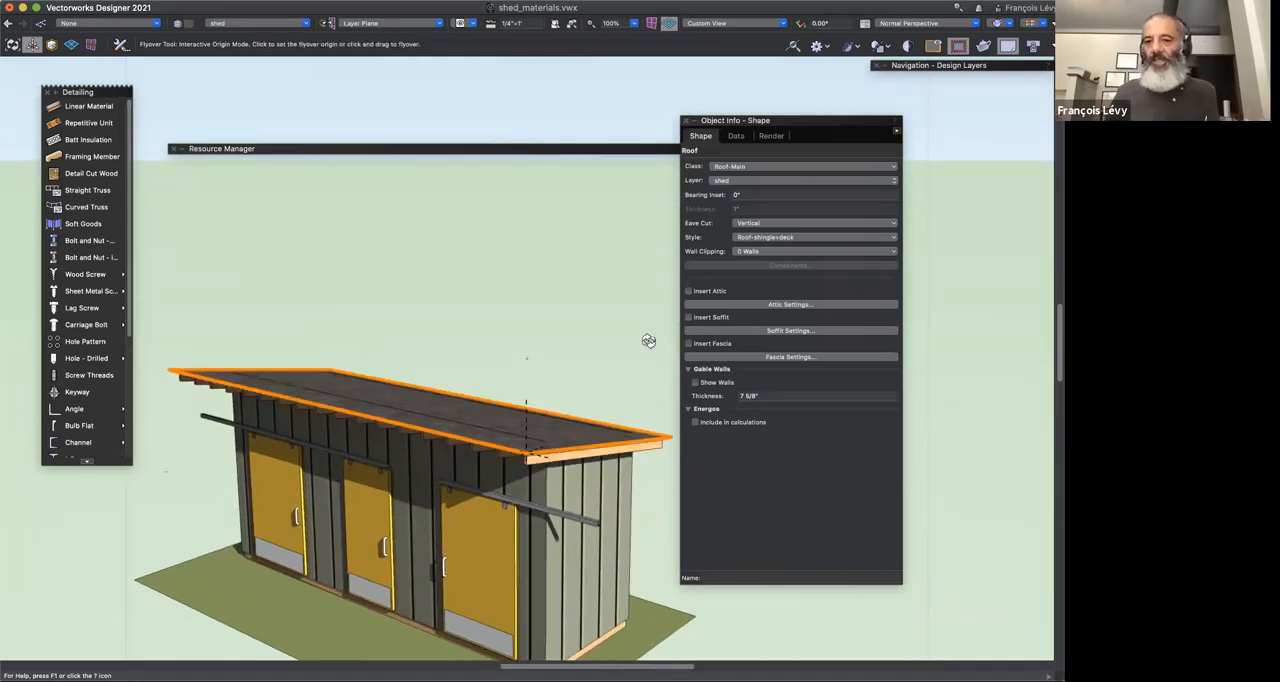
key("u")
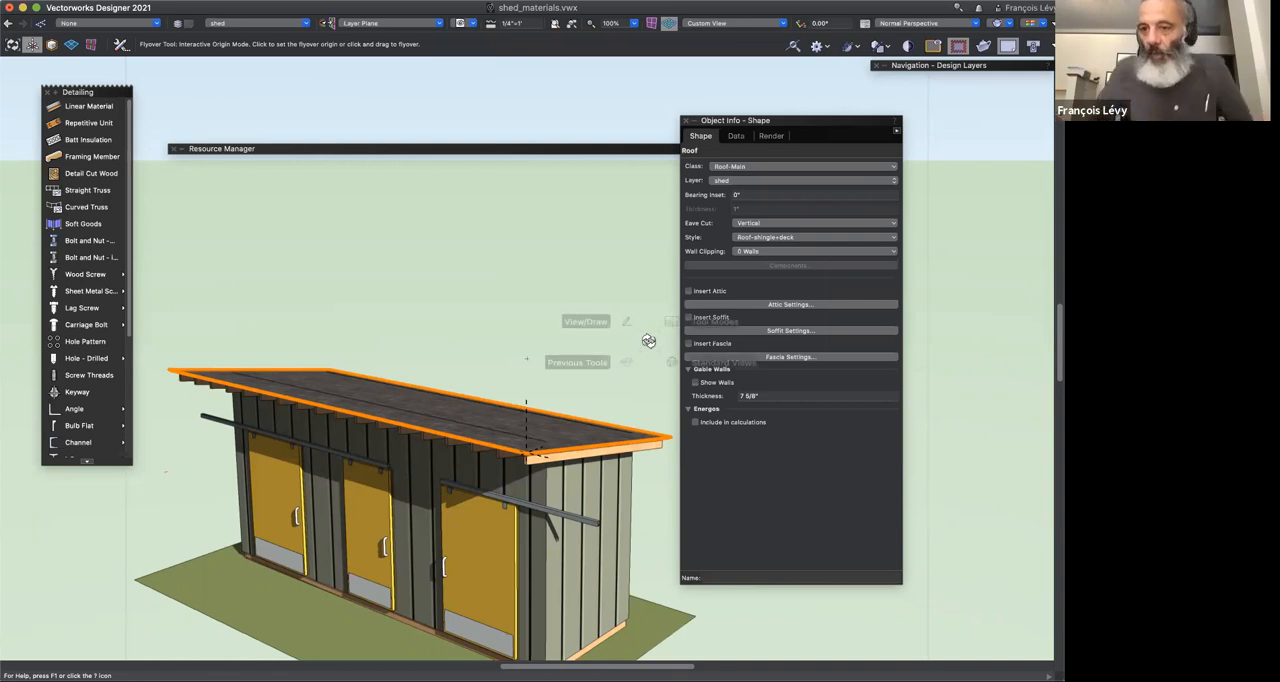
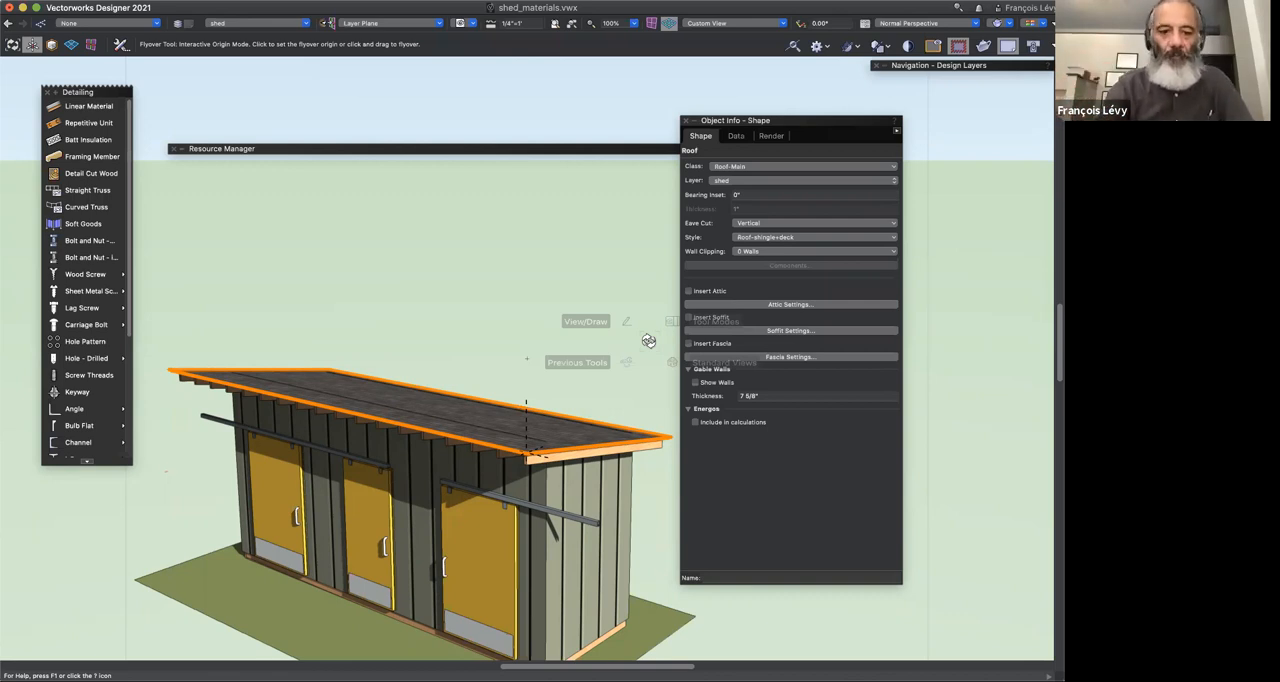
Step: Undo the roof style changes and inspect the metal roof's surface from above the shed's end
key("super+z")
left_click_drag(649, 341, 583, 334)
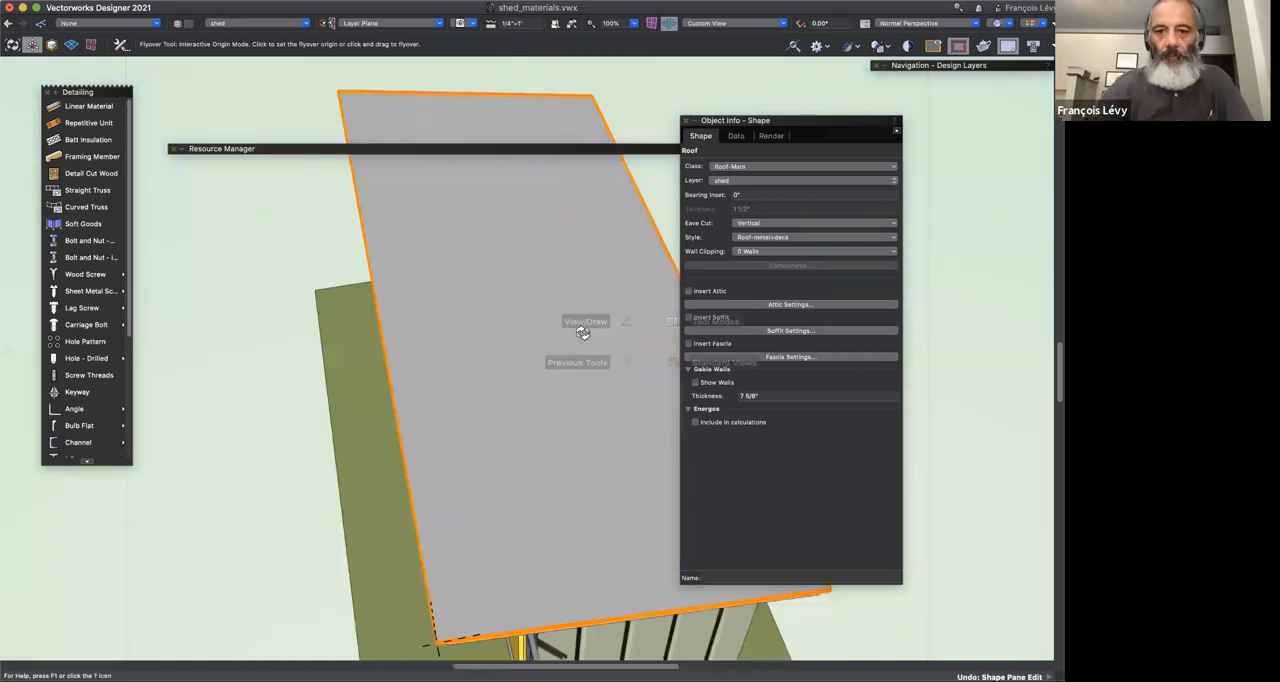
mouse_move(581, 340)
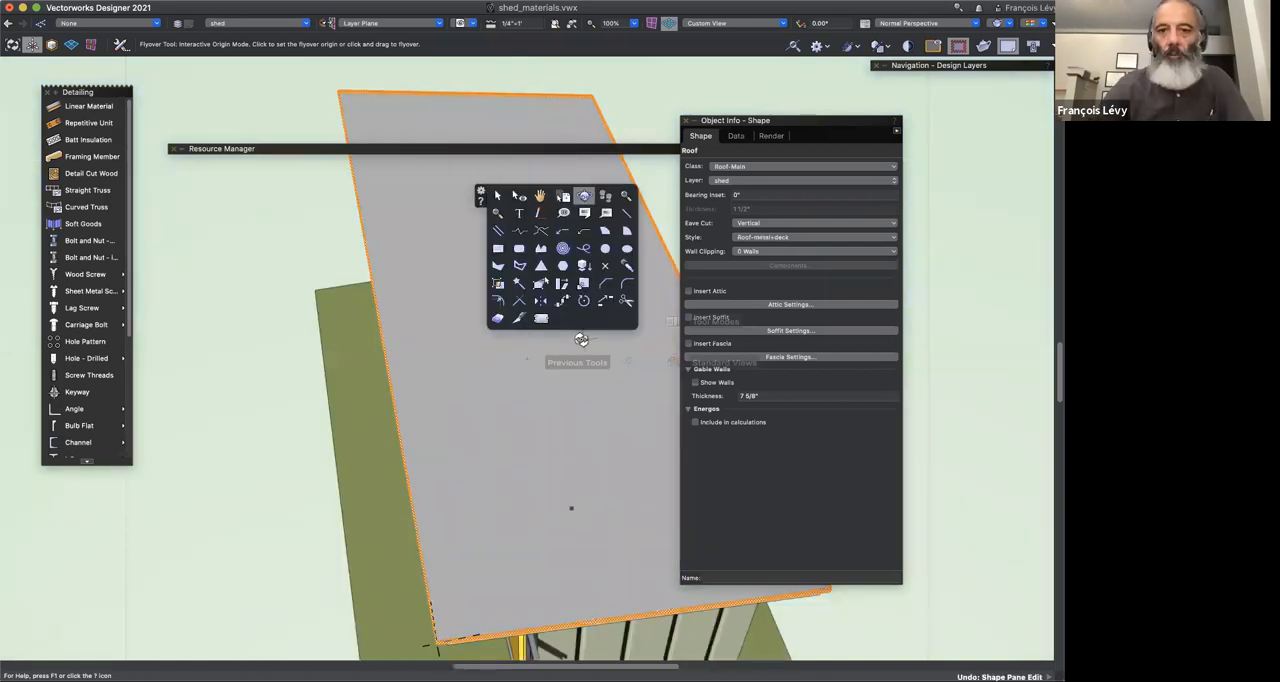
key("super+z")
left_click_drag(314, 380, 342, 322)
scroll(342, 322, "down", 8)
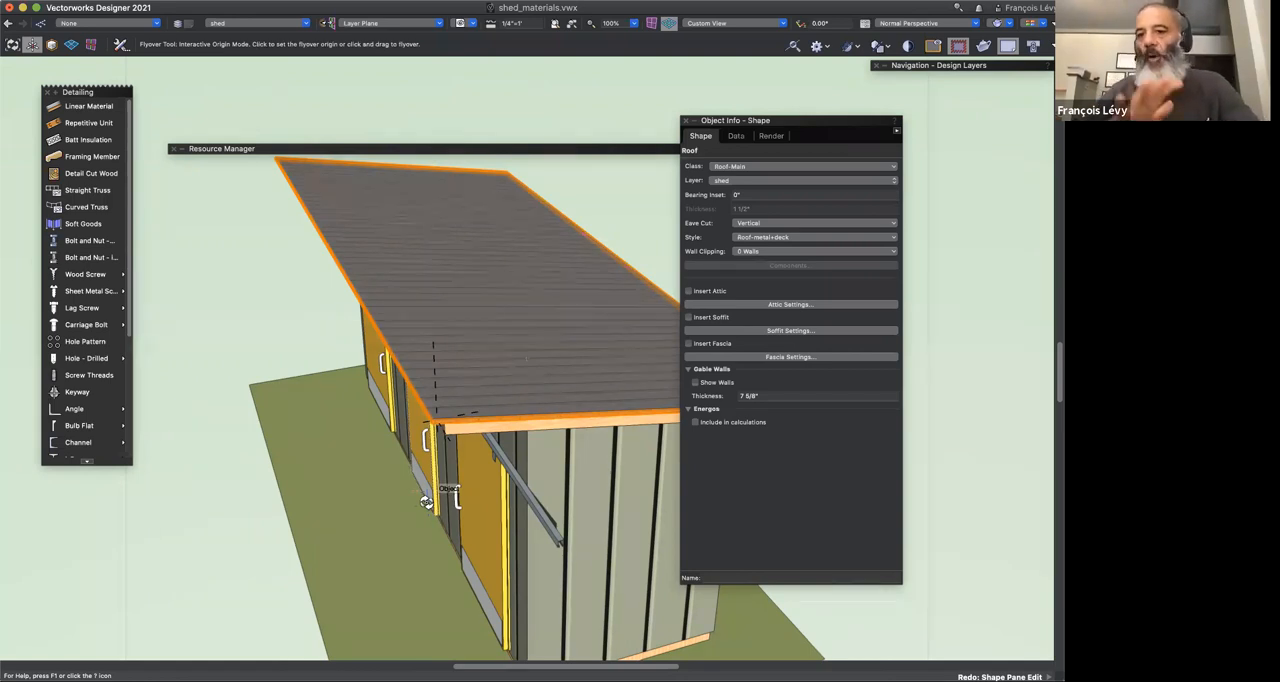
key("u")
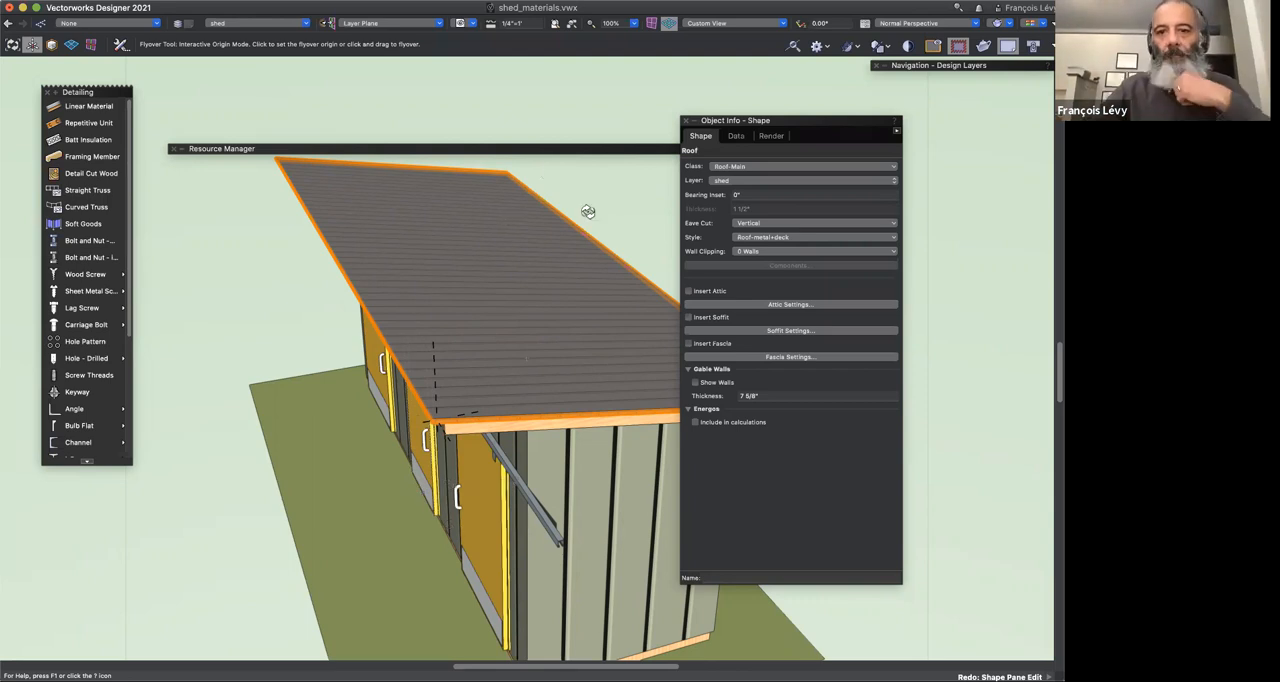
scroll(471, 388, "down", 3)
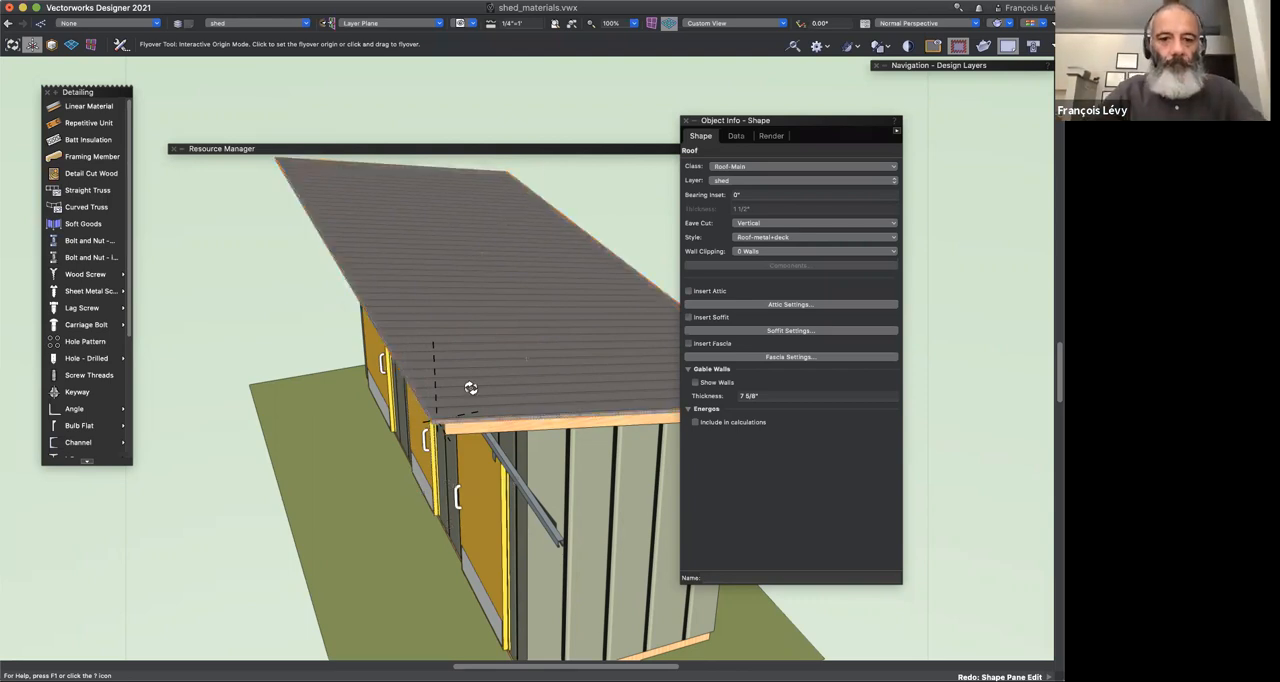
left_click_drag(471, 388, 504, 410)
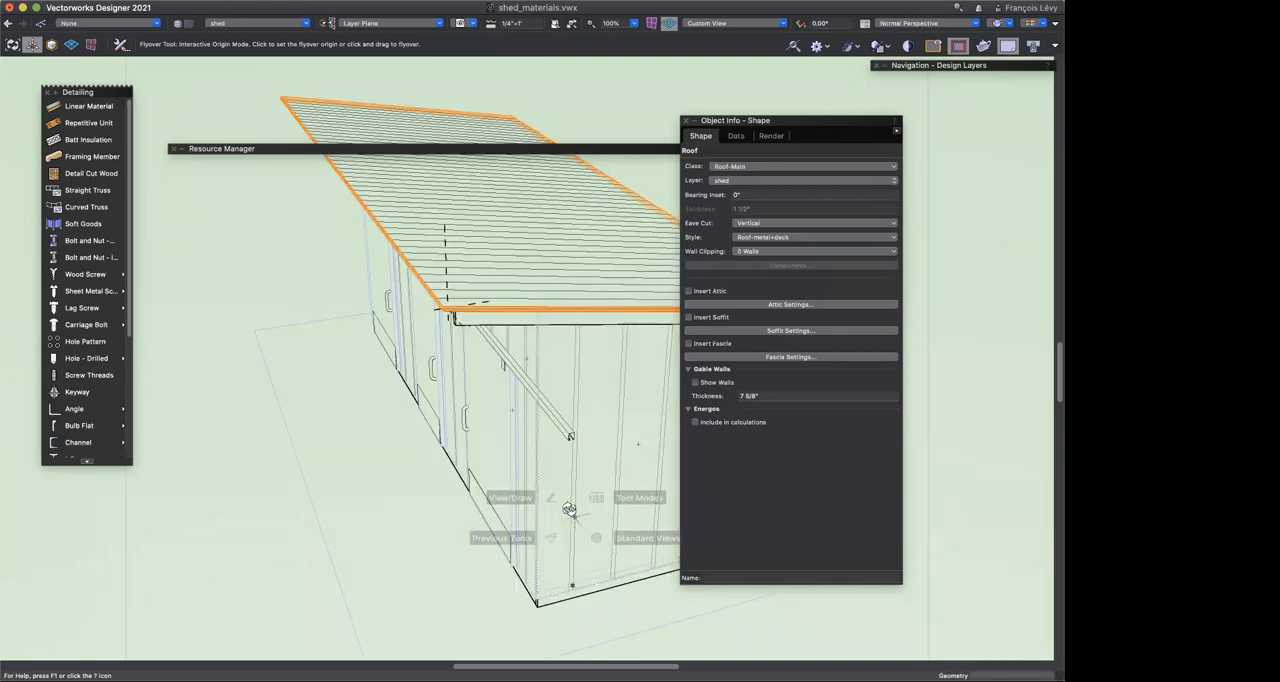
Step: Examine the attributes and construction data of the Roof Standing Seam Metal MT material
double_click(214, 148)
key("x")
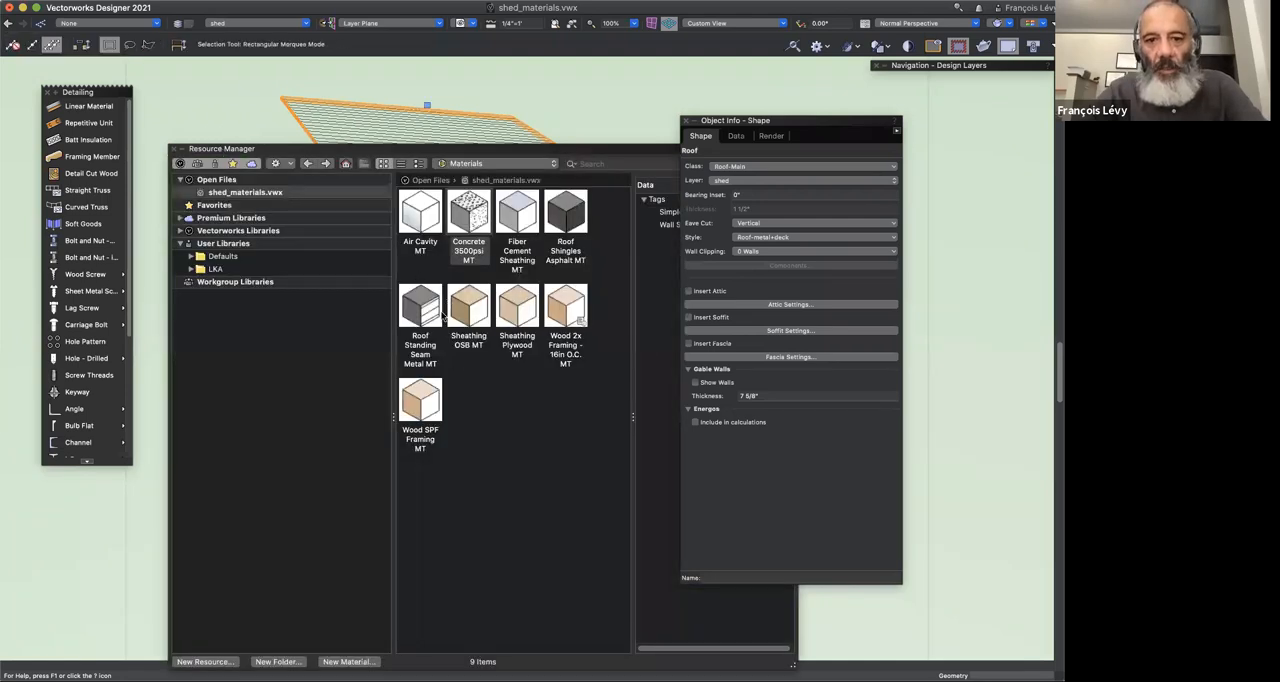
left_click(428, 313)
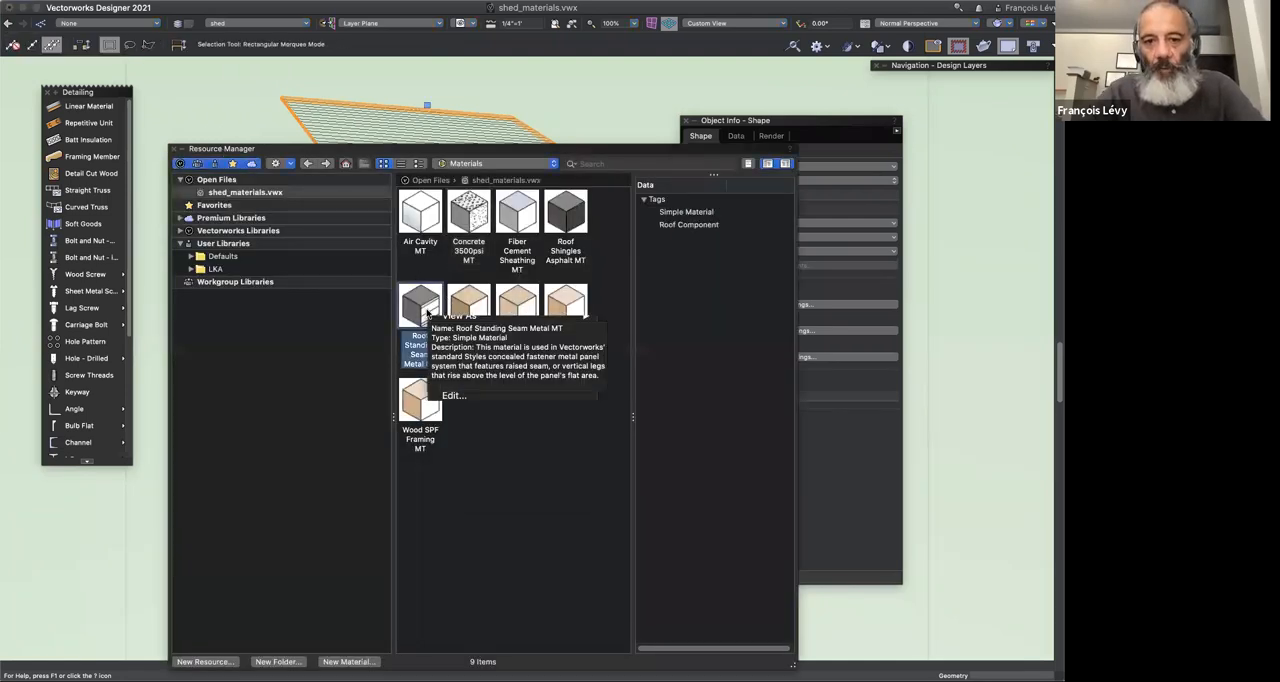
right_click(428, 313)
left_click(441, 396)
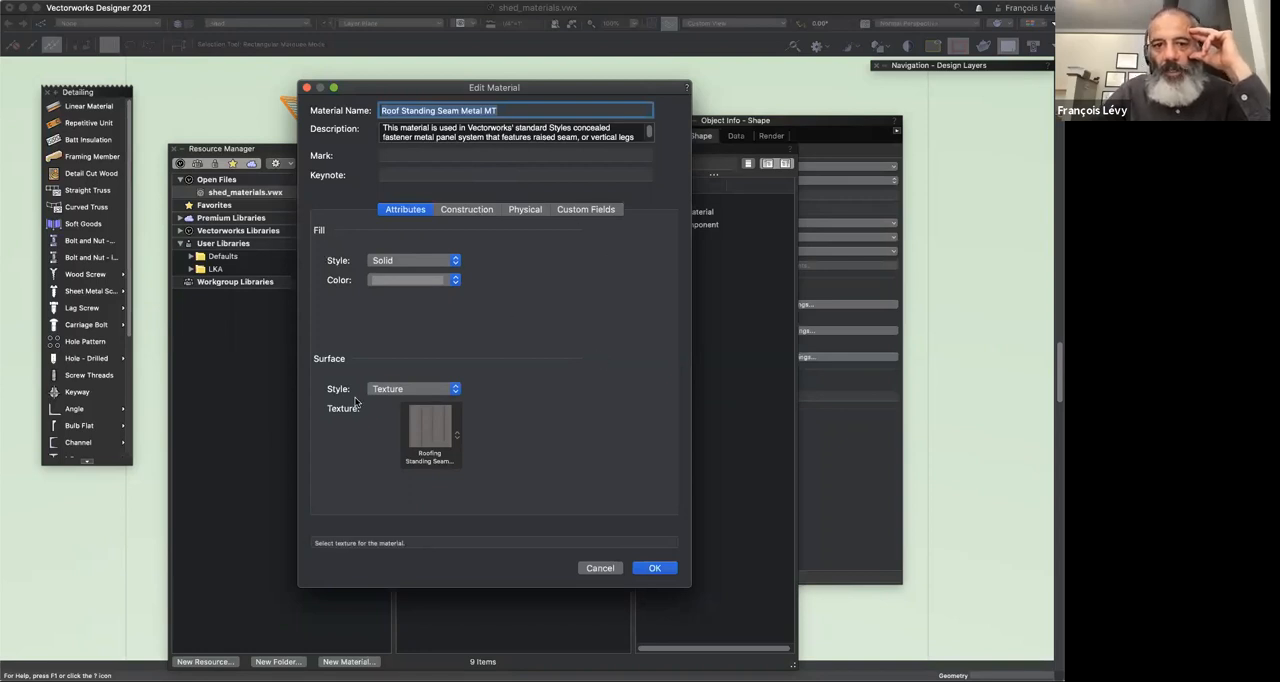
left_click(463, 211)
left_click(410, 211)
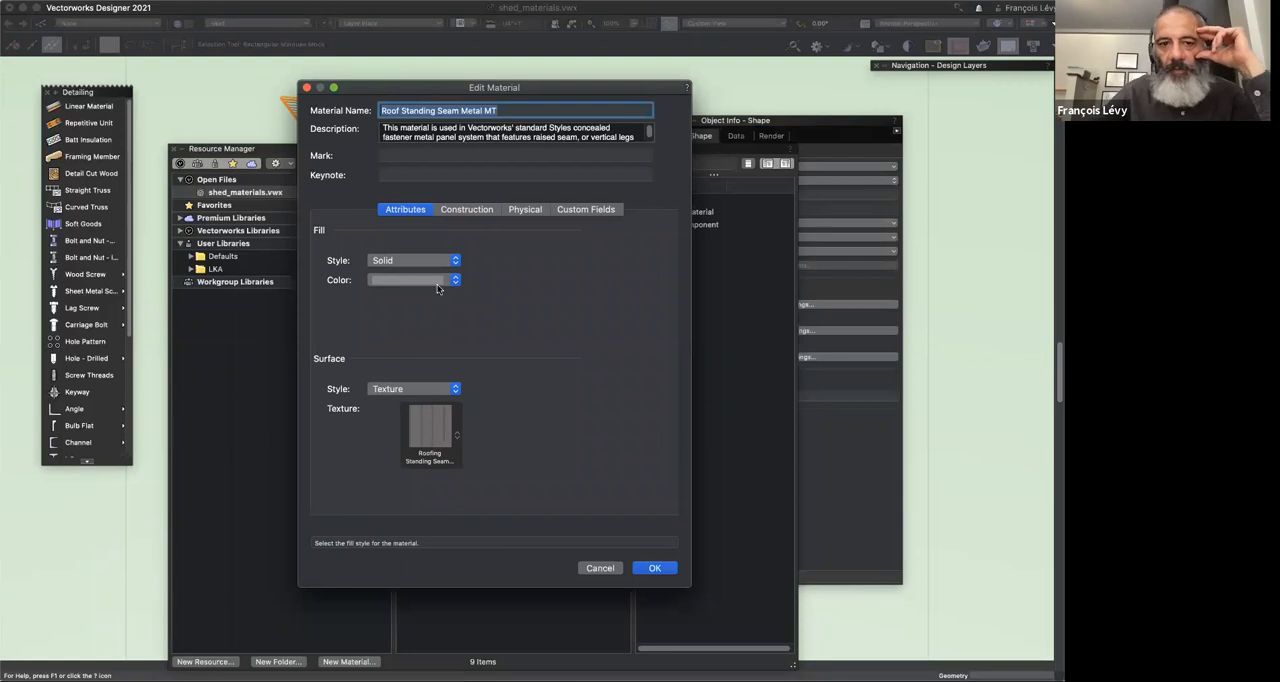
left_click(600, 568)
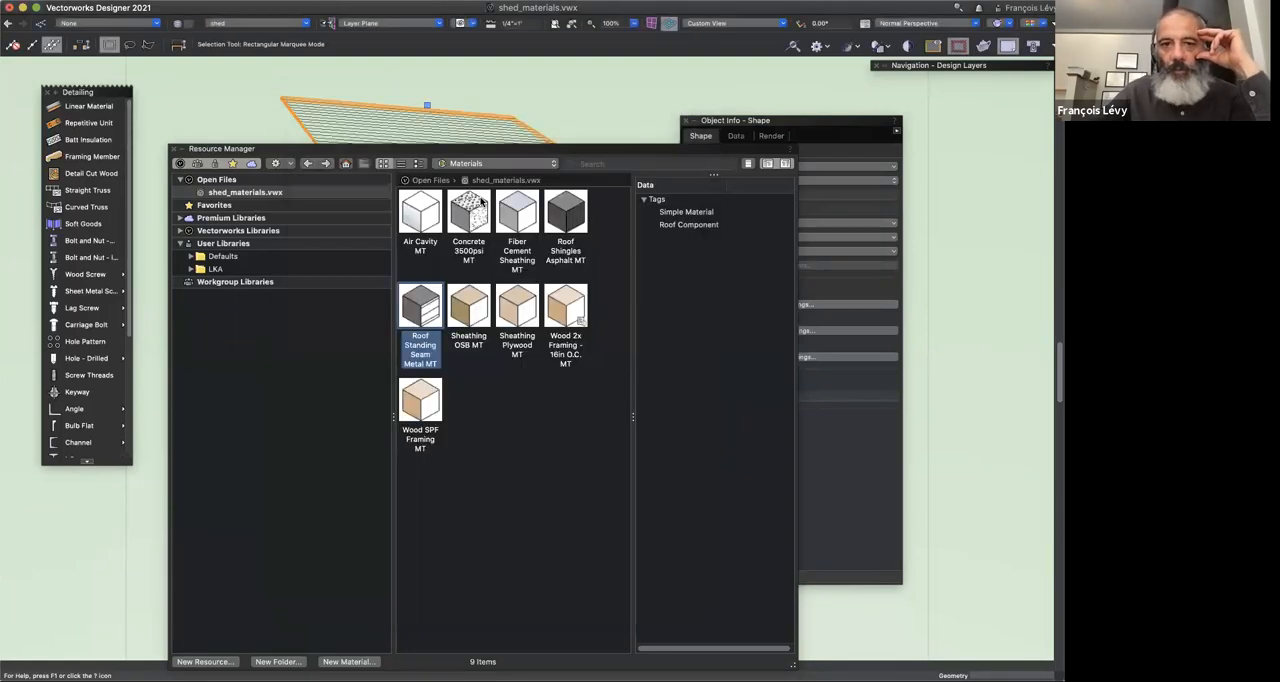
Step: Re-render the current layer of the shed model
double_click(554, 150)
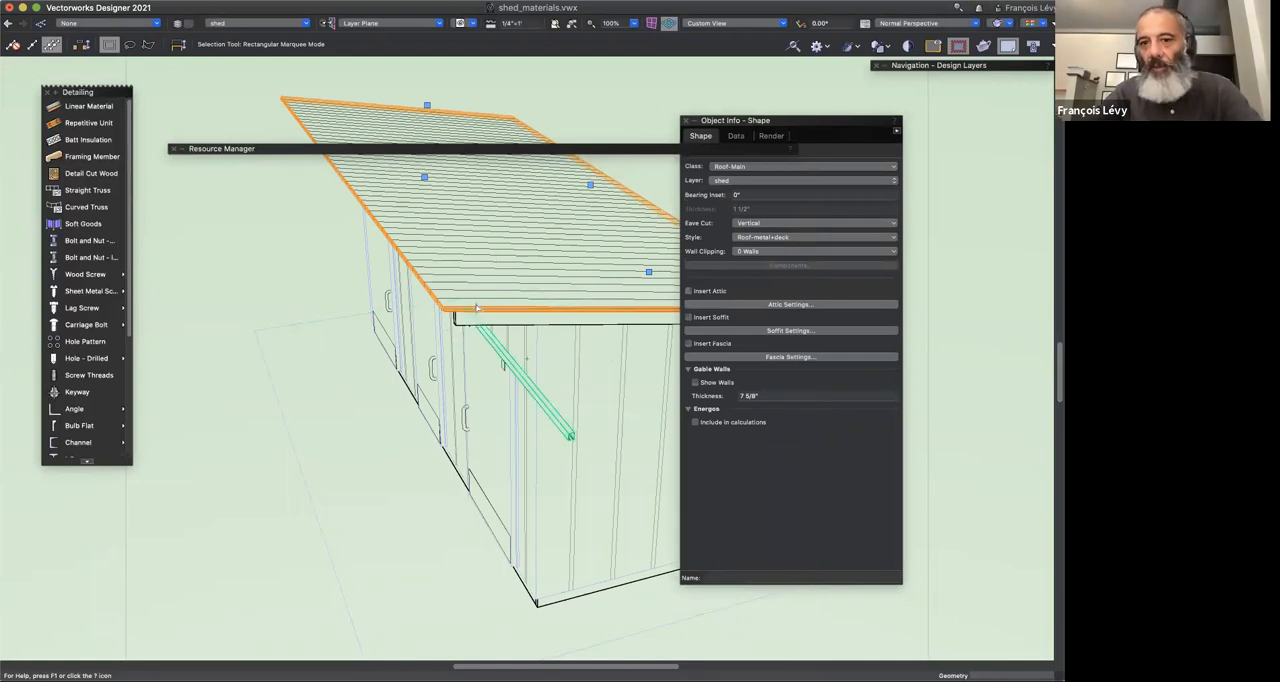
left_click(285, 657)
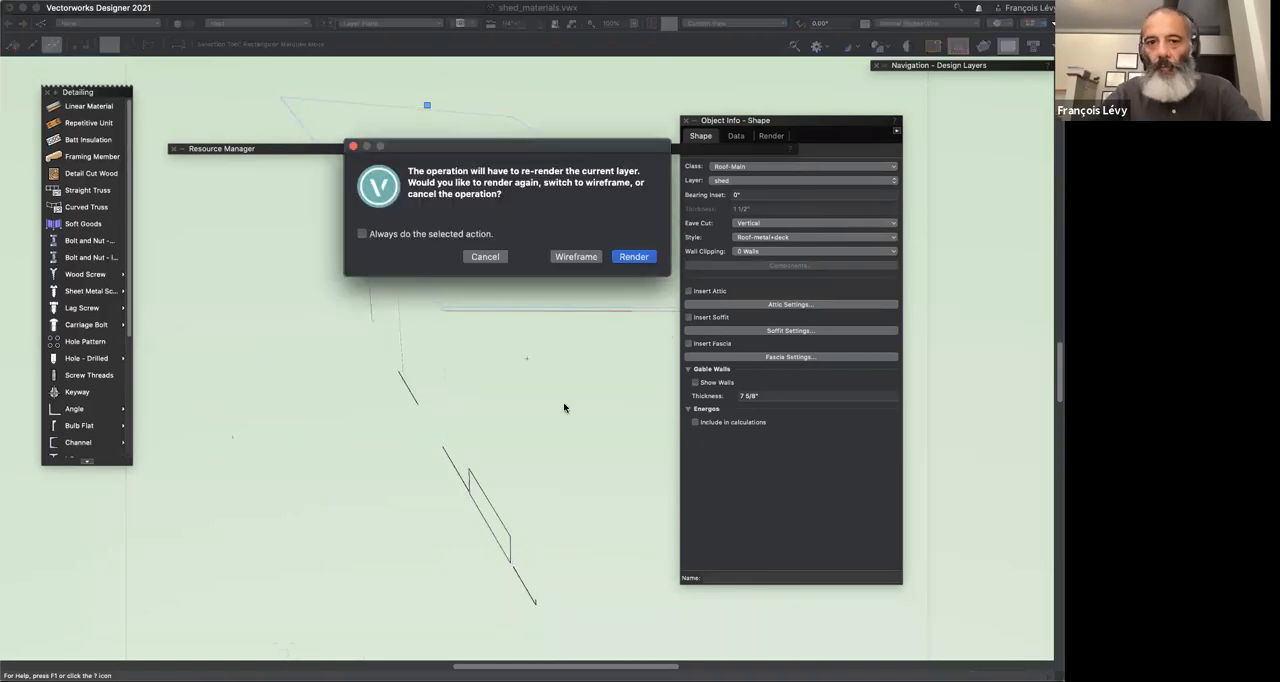
left_click(622, 258)
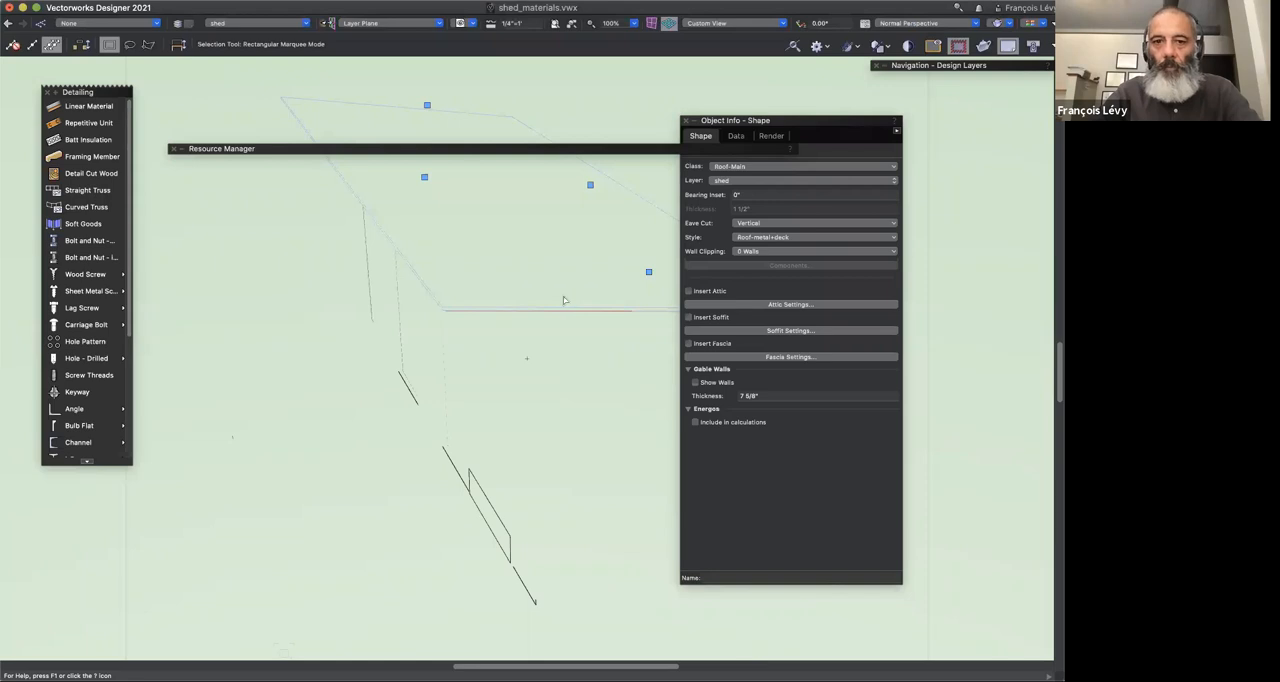
Step: Check which surface texture the Roof Standing Seam Metal MT material uses and where it sits among the file's textures
left_click(300, 149)
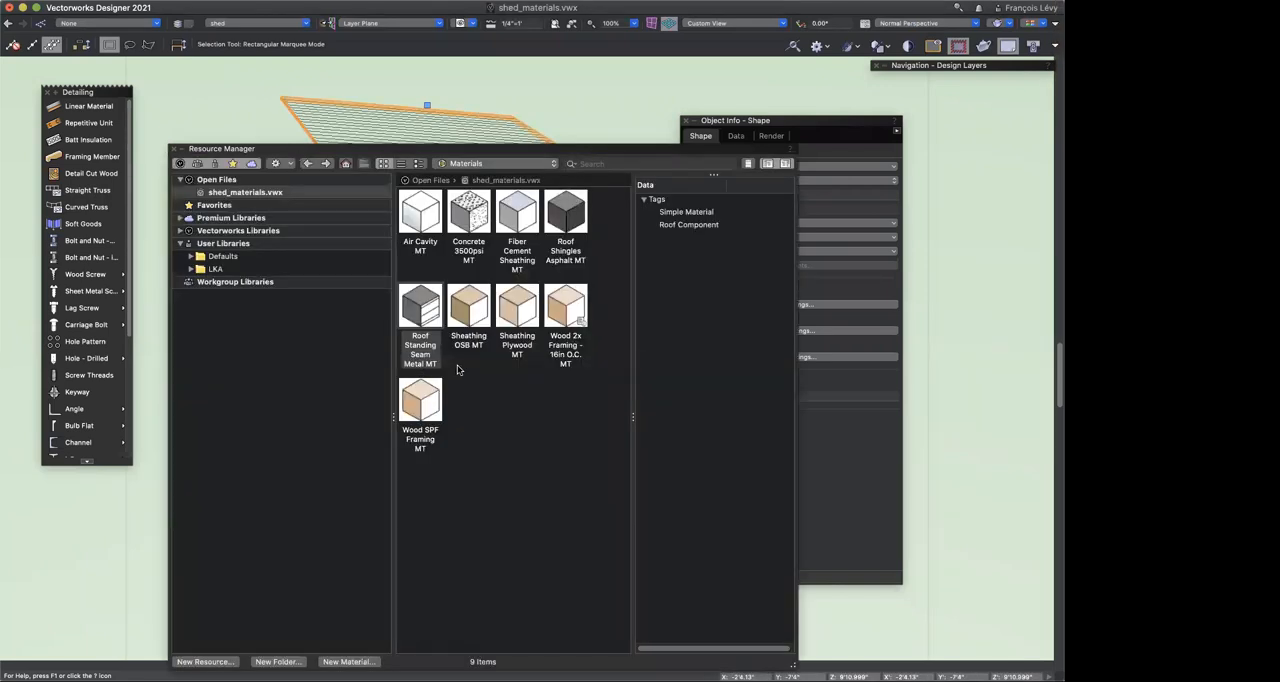
left_click(461, 166)
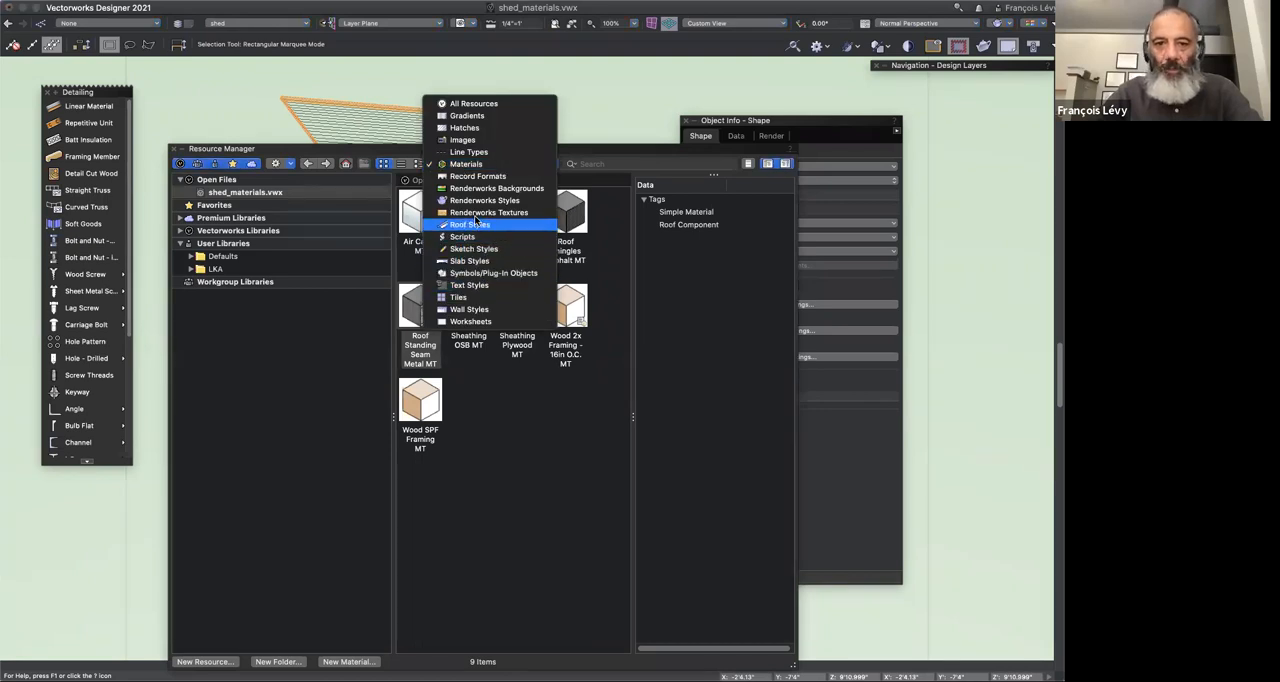
left_click(473, 382)
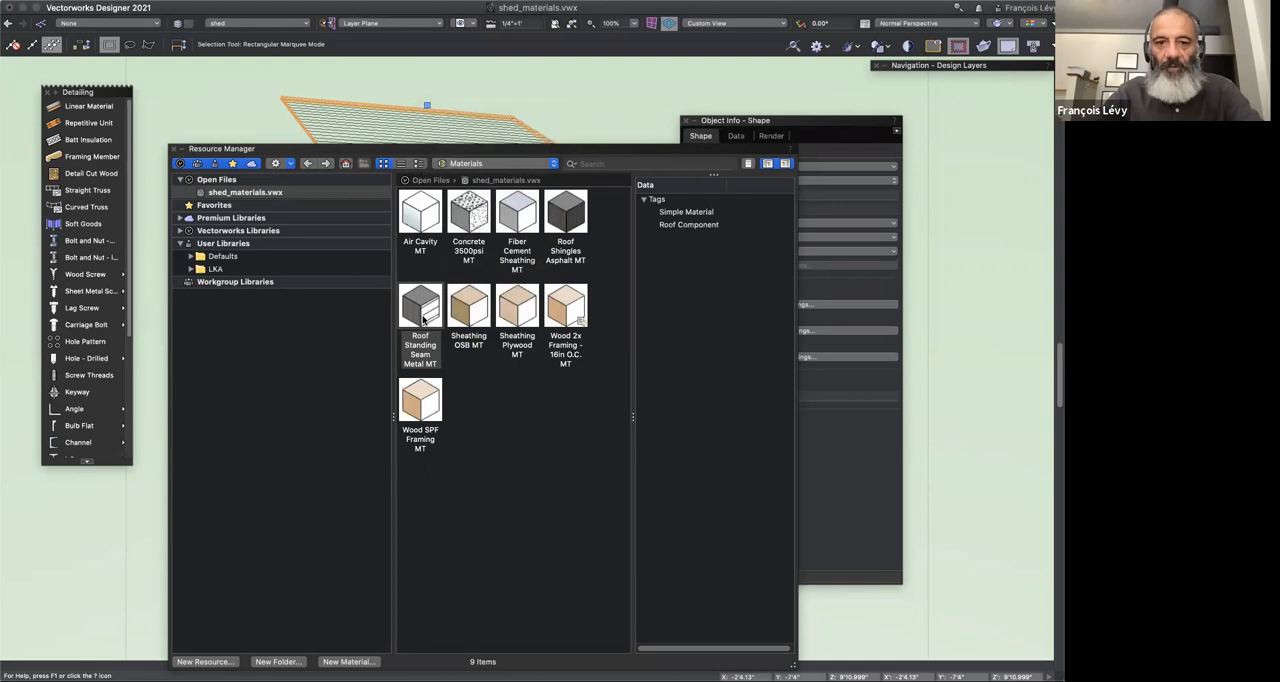
right_click(424, 313)
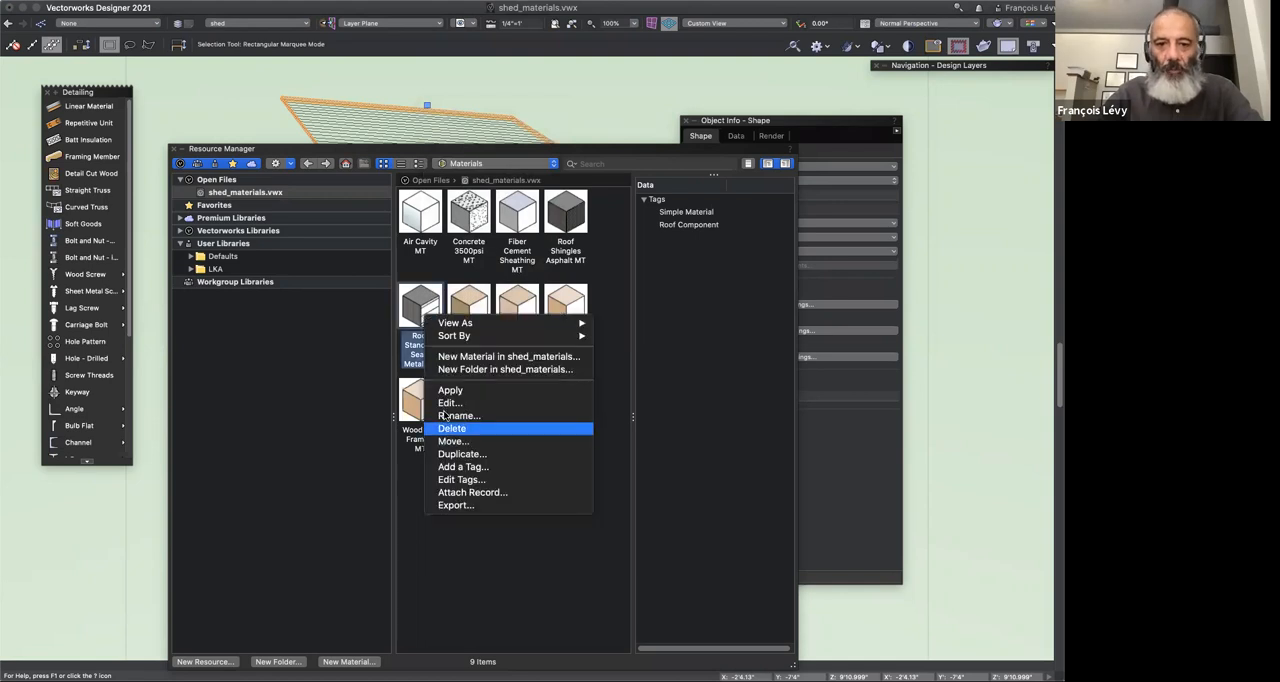
left_click(446, 406)
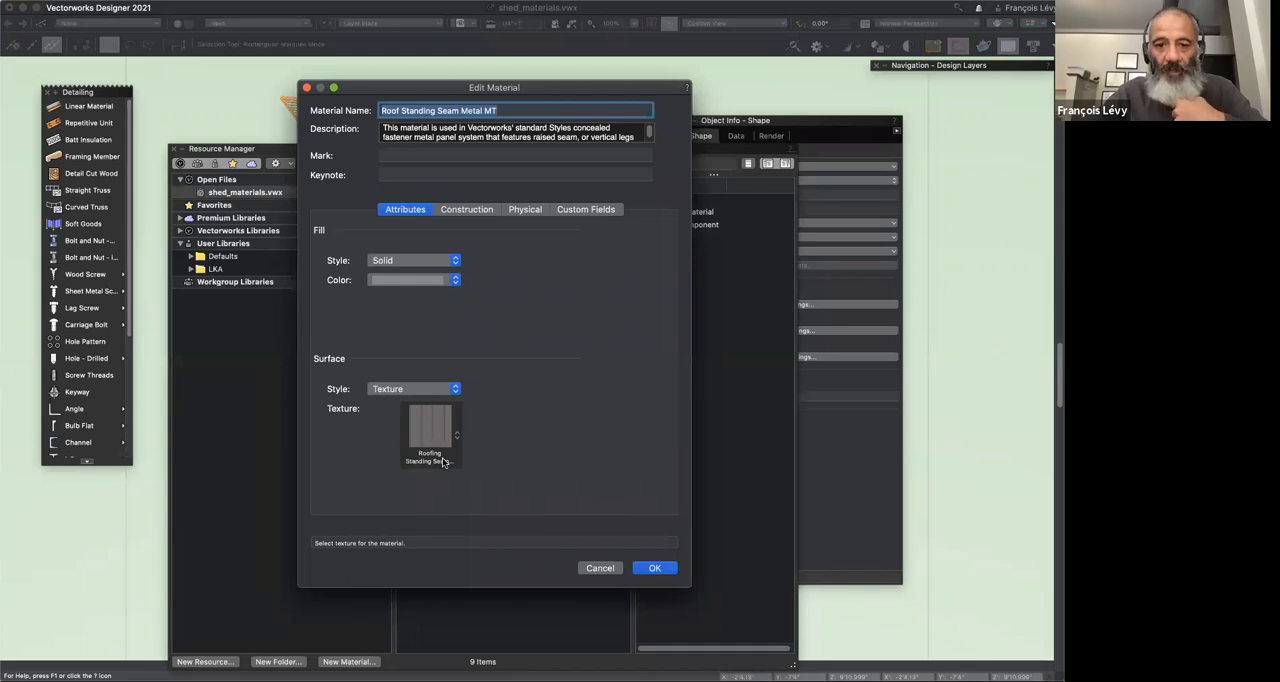
left_click(437, 457)
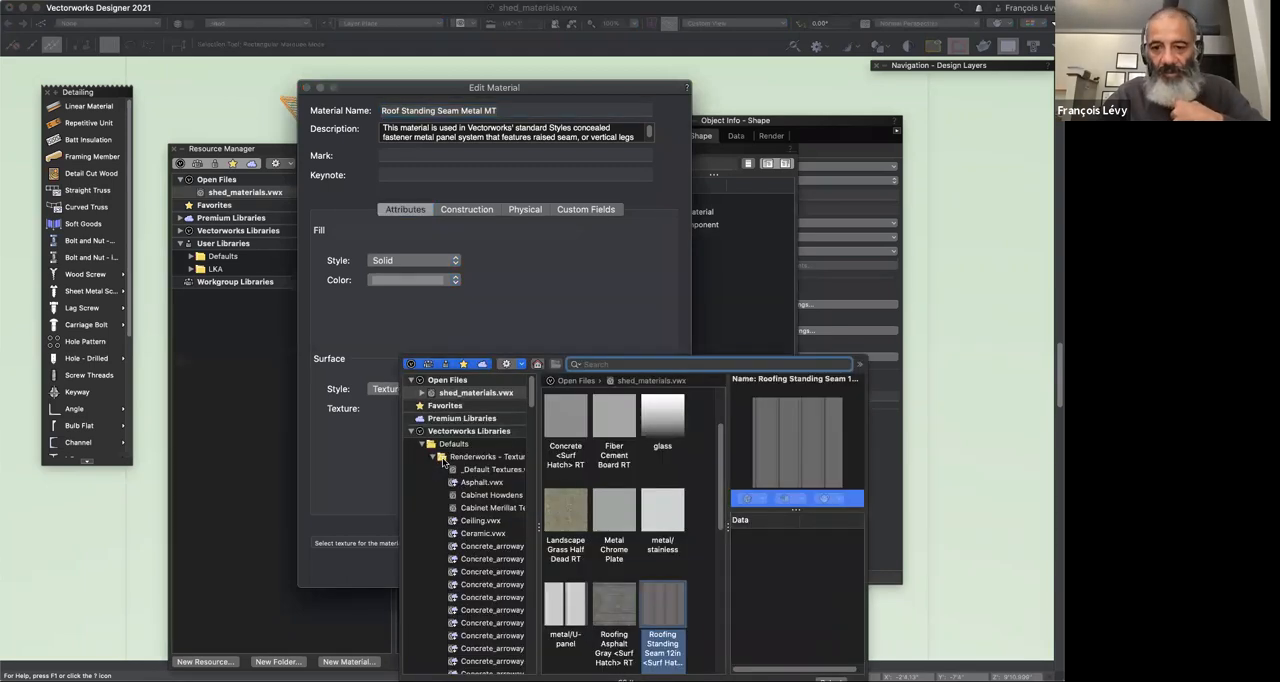
left_click(302, 484)
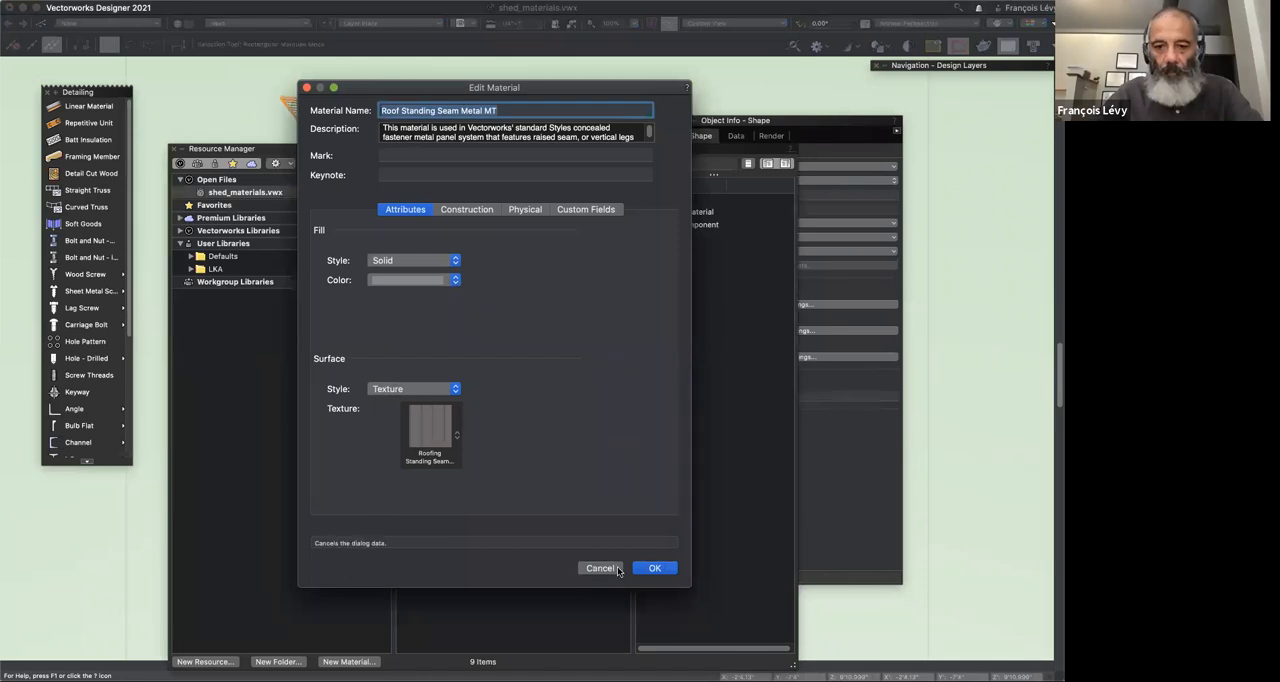
left_click(617, 569)
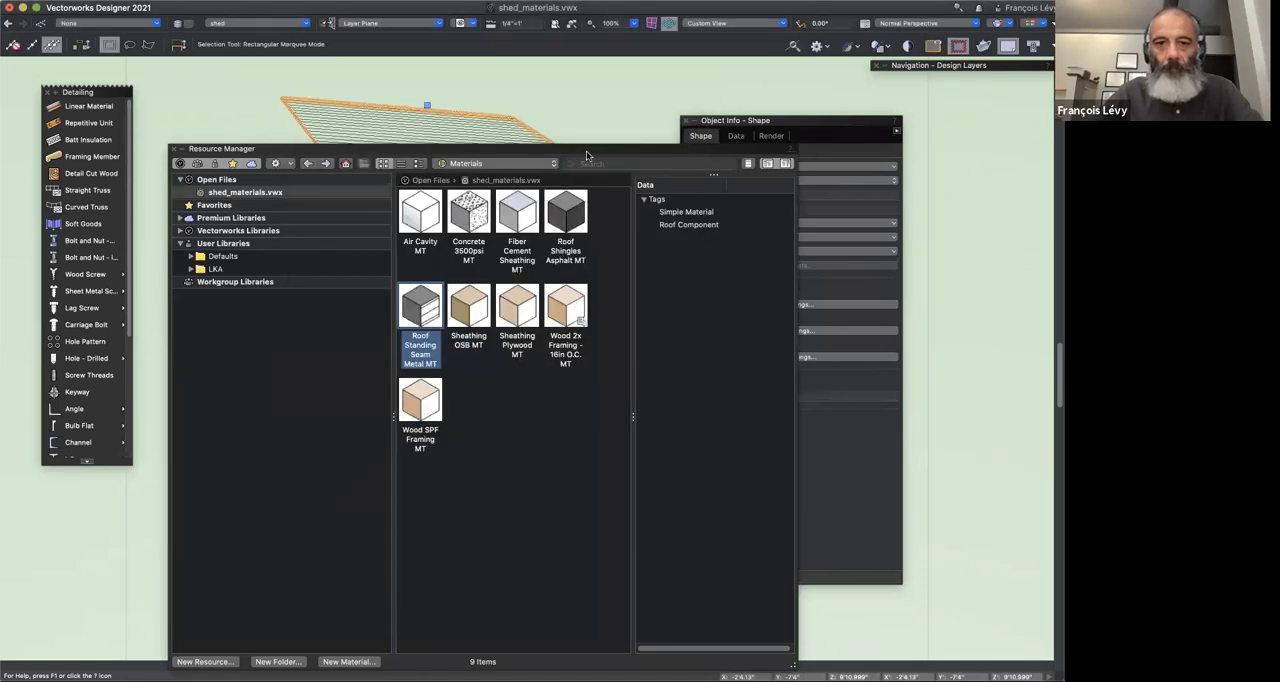
Step: Open the Roofing Standing Seam 12in texture from the zNested Textures folder of the Renderworks textures for editing
left_click(484, 164)
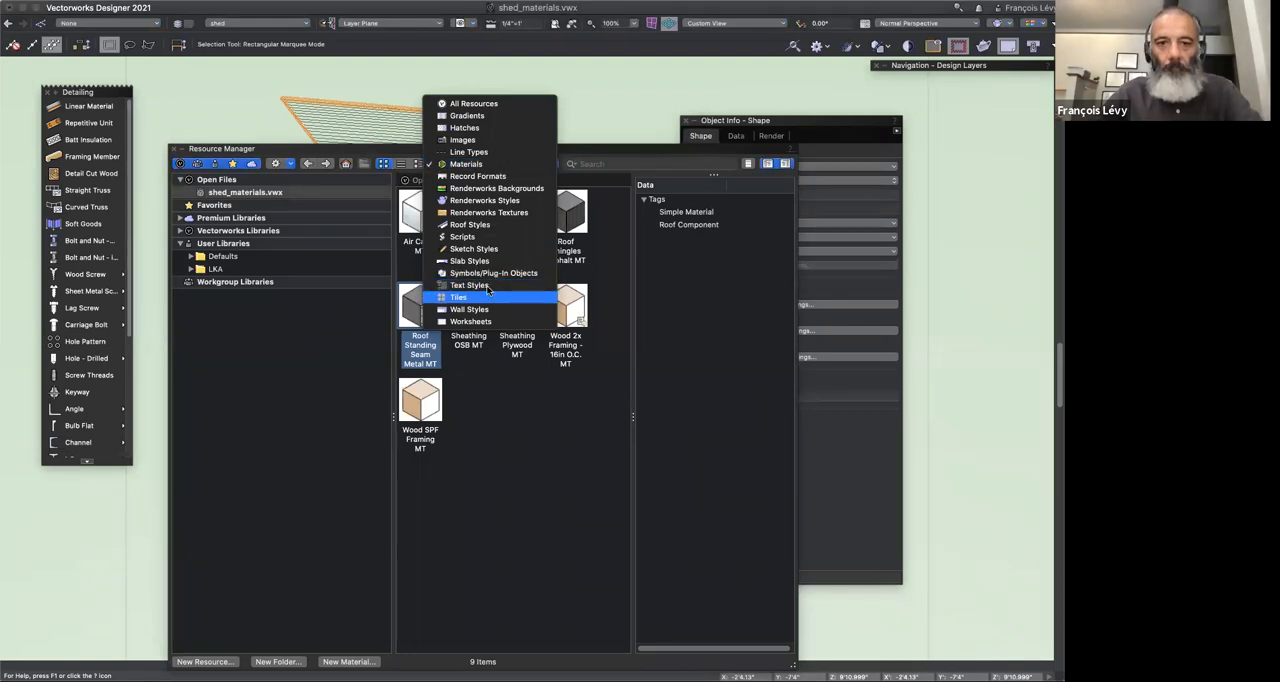
left_click(488, 213)
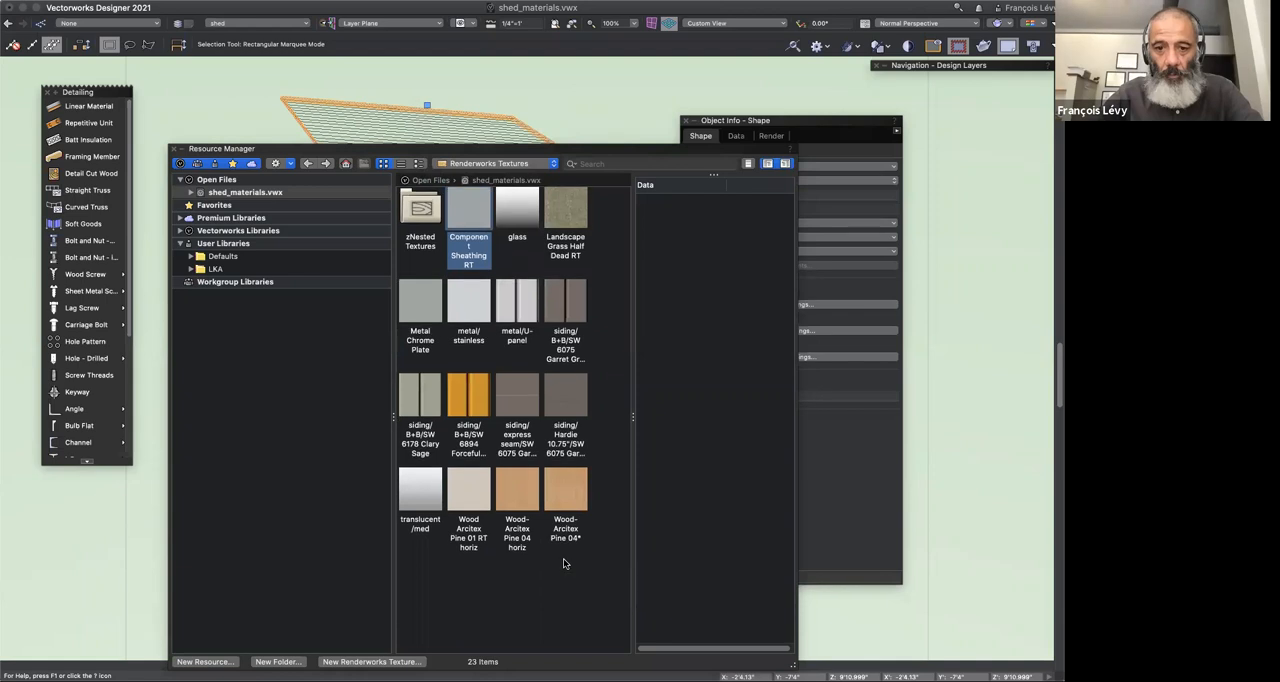
left_click(420, 226)
double_click(420, 226)
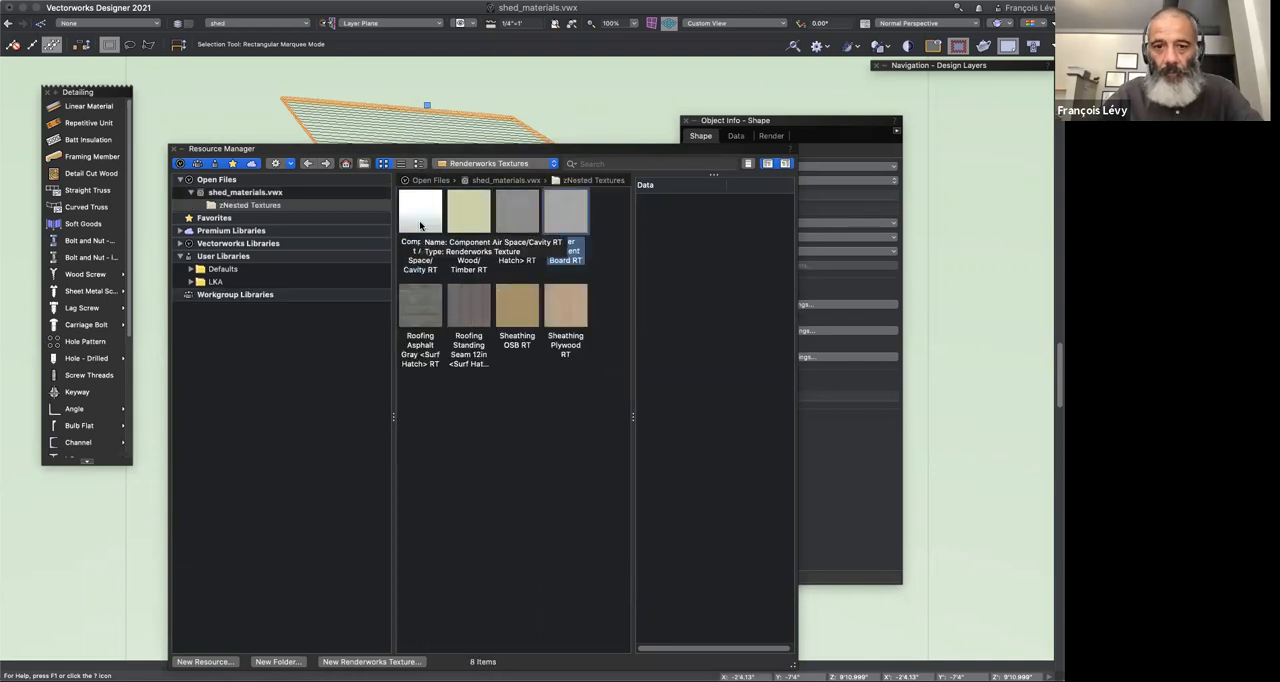
left_click(474, 325)
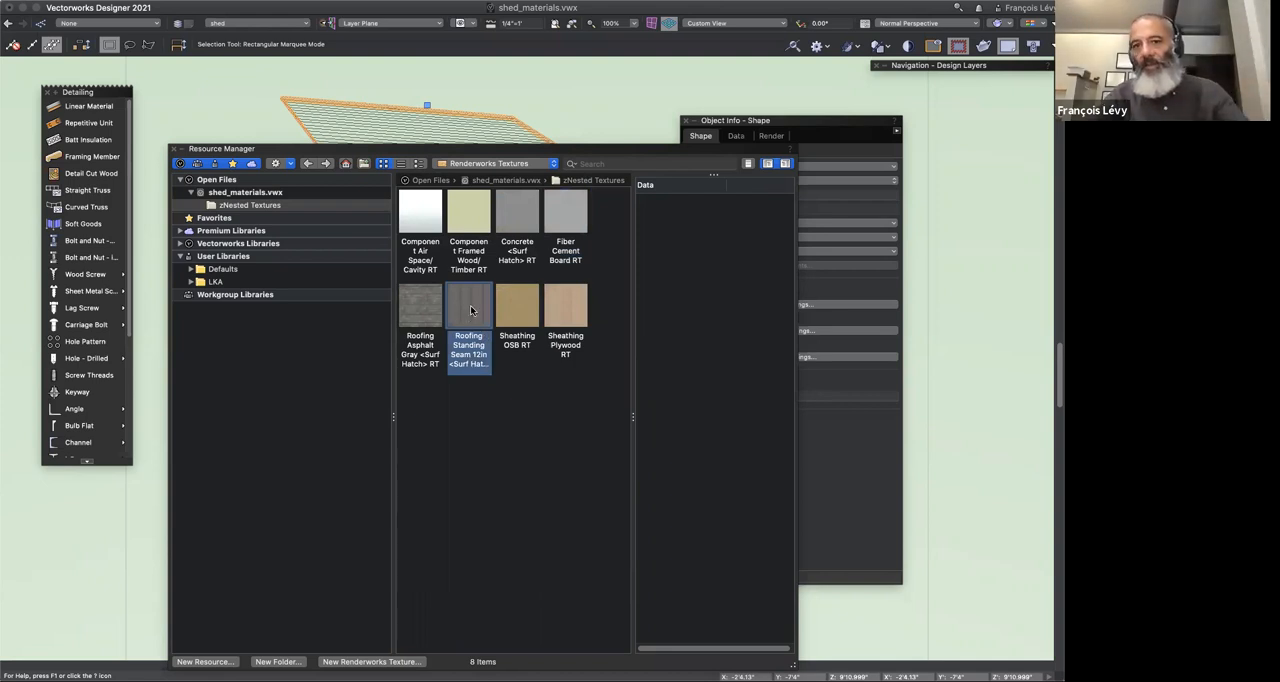
right_click(470, 309)
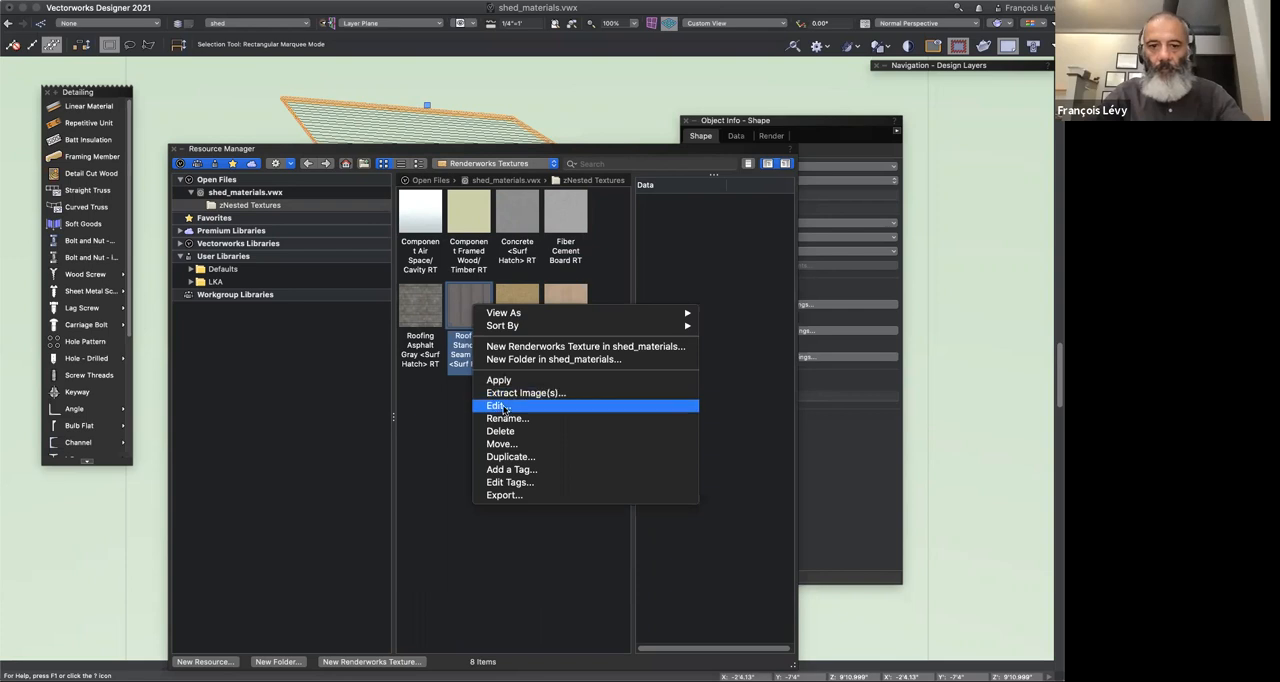
left_click(503, 405)
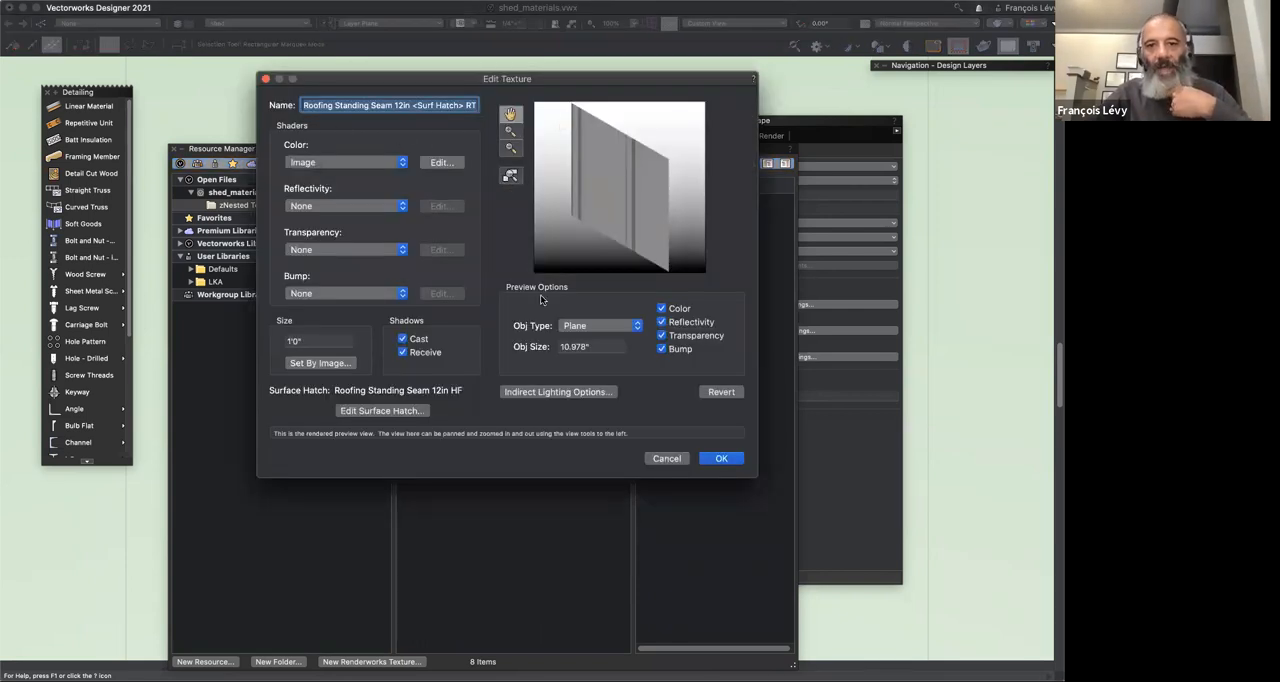
Step: Review the standing seam texture's surface hatch alignment and set the texture's size to 17 inches
left_click(372, 412)
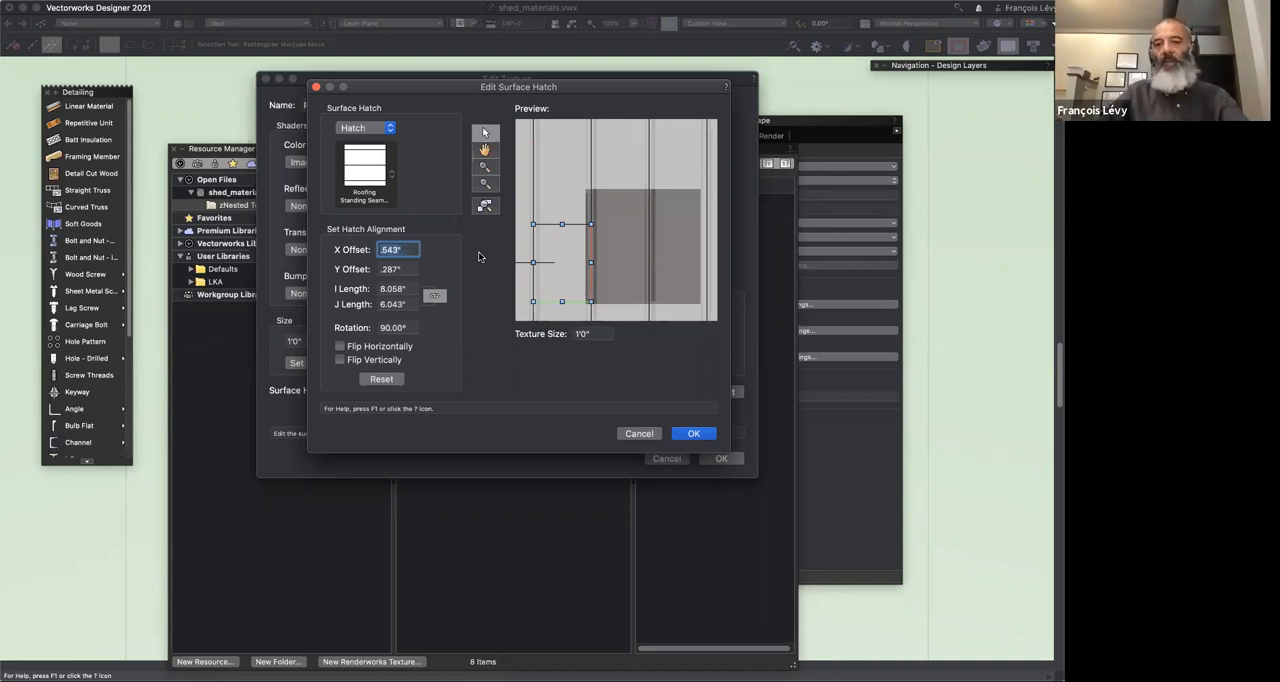
left_click(640, 434)
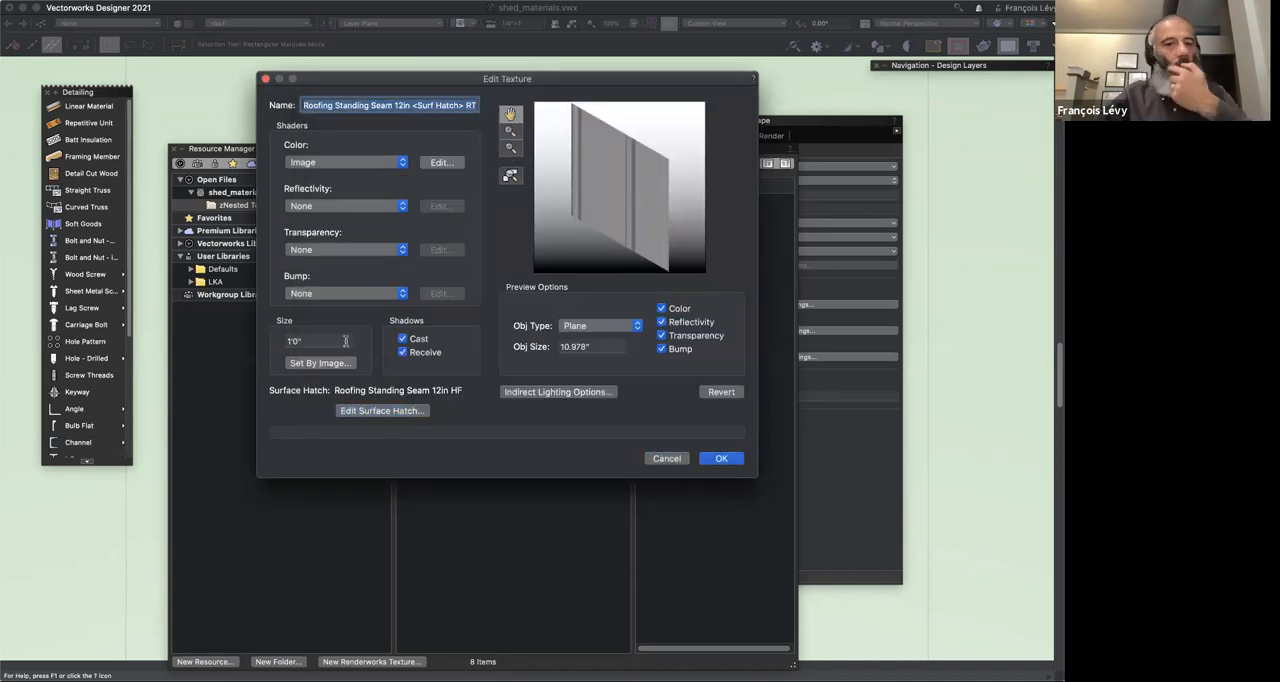
key("Tab")
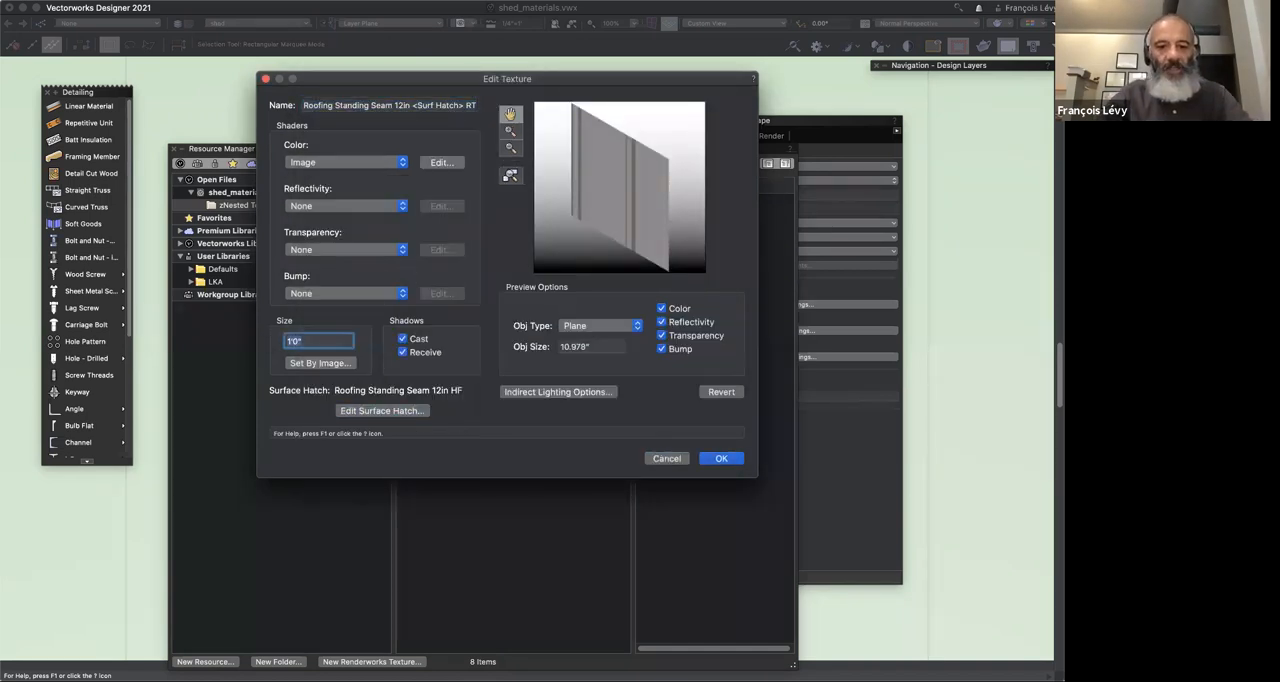
type("17")
key("Tab")
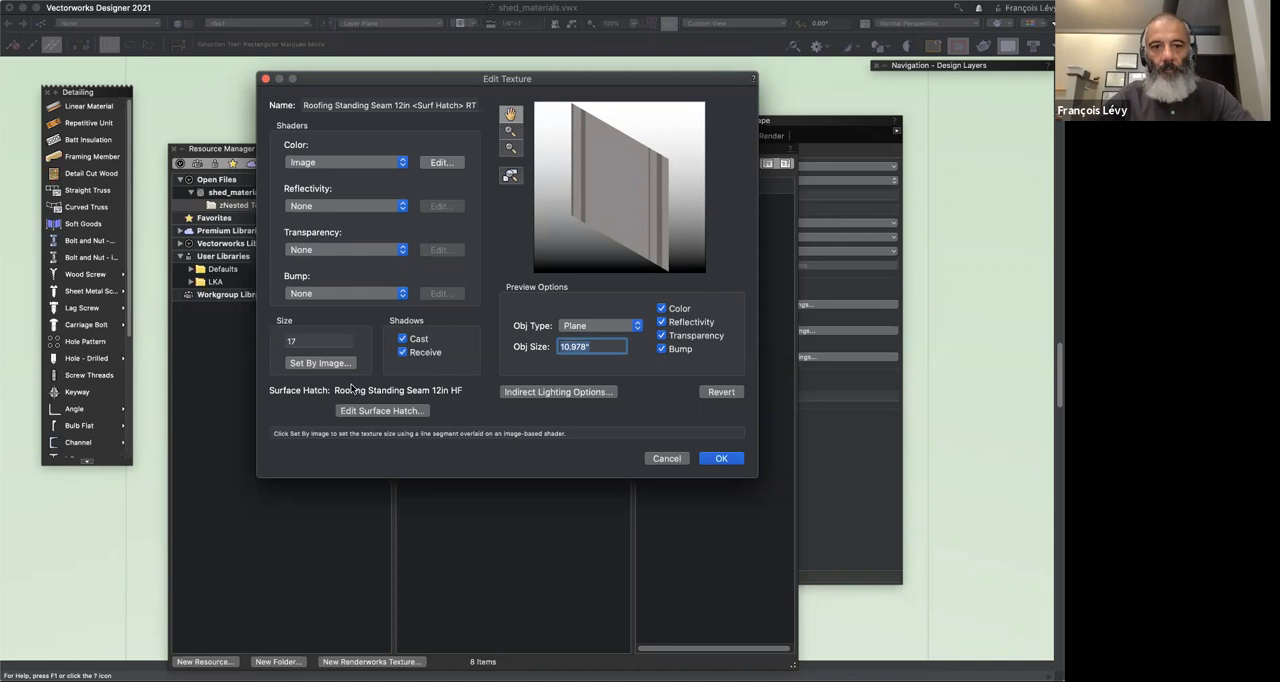
Step: Try multiplying the standing seam surface hatch's I length by 1.7 and setting its J length to 10
left_click(423, 411)
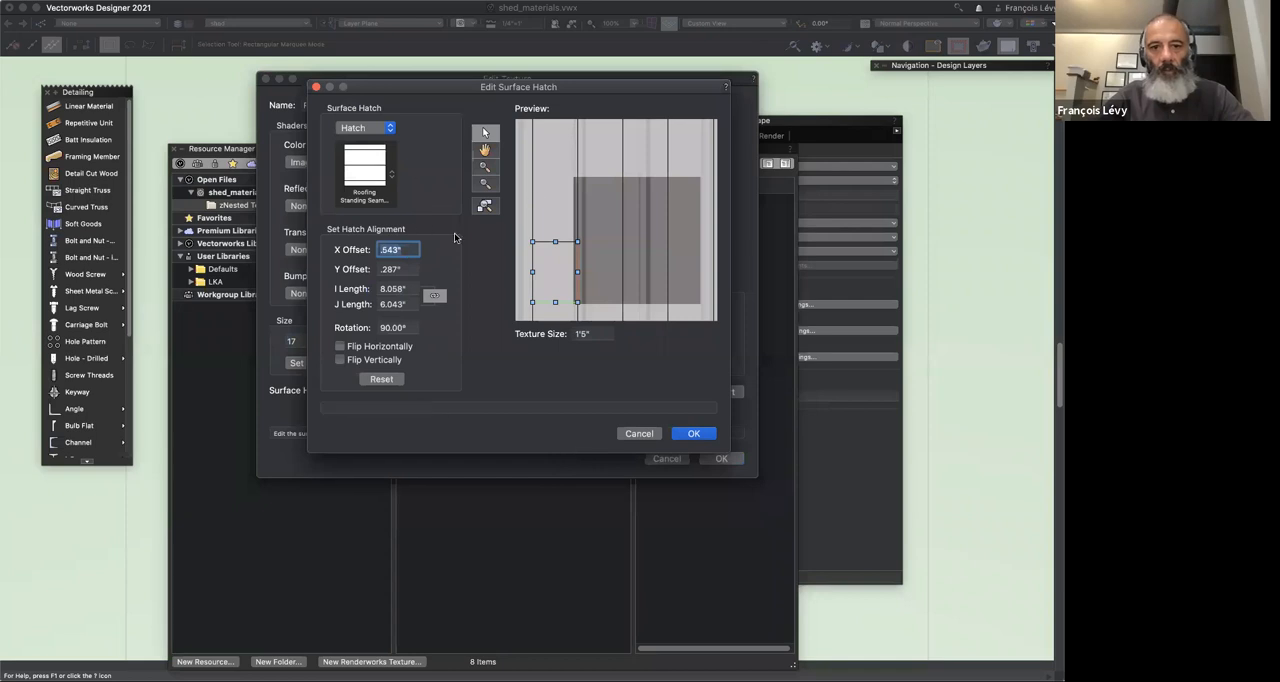
left_click(409, 288)
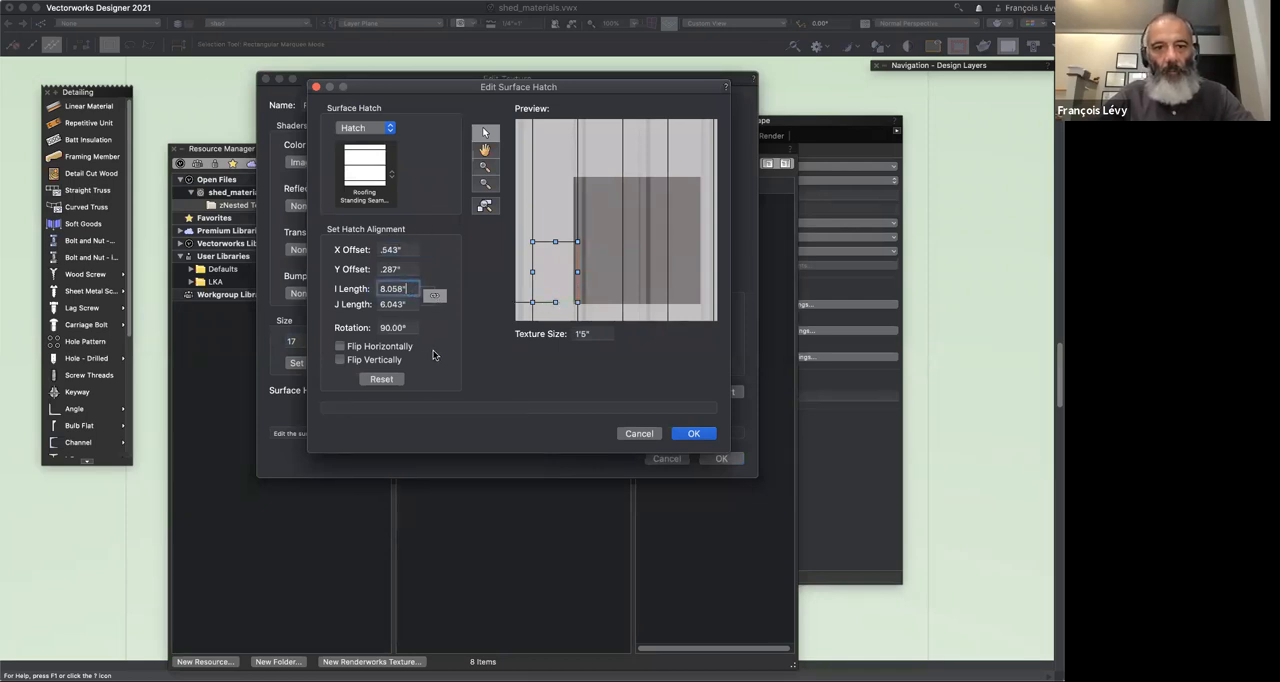
type("*1.7")
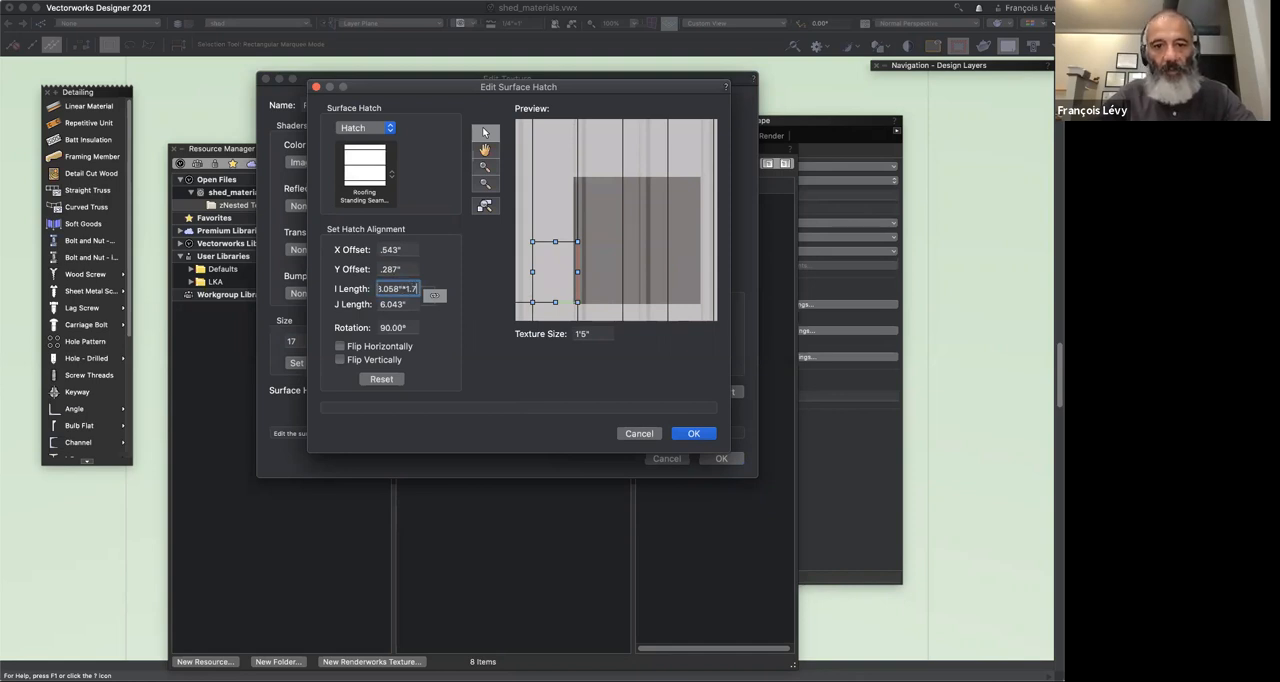
key("Tab")
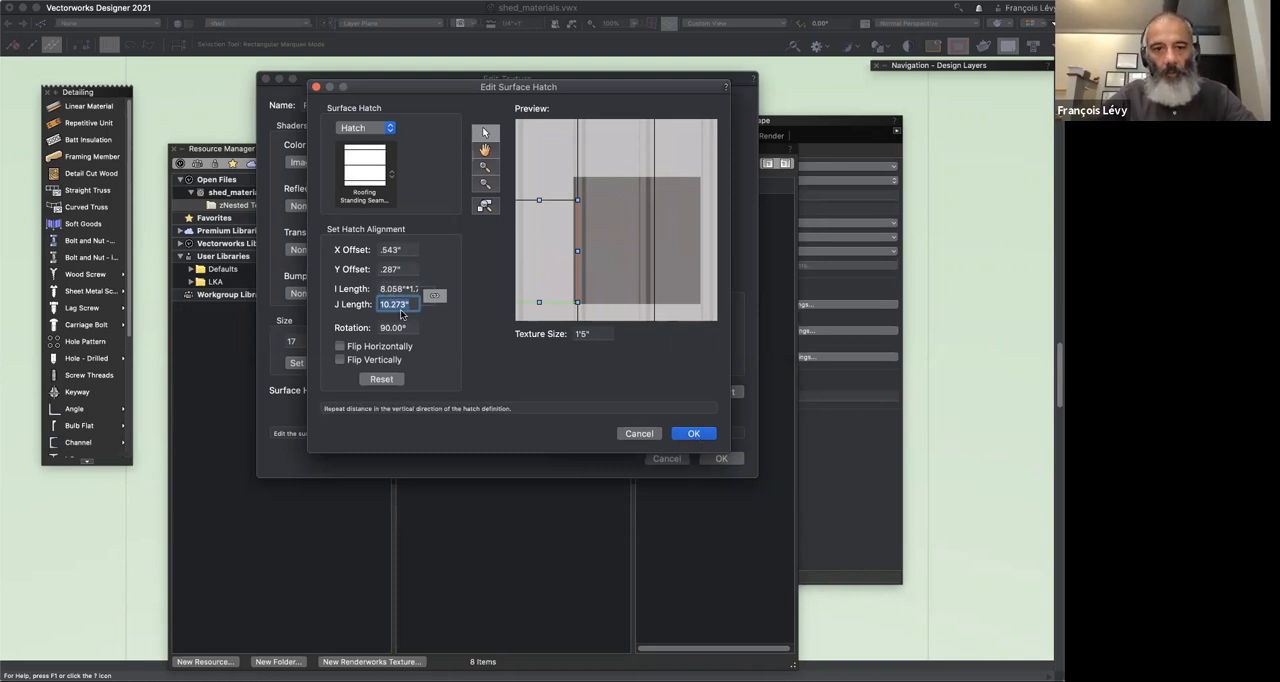
type("10")
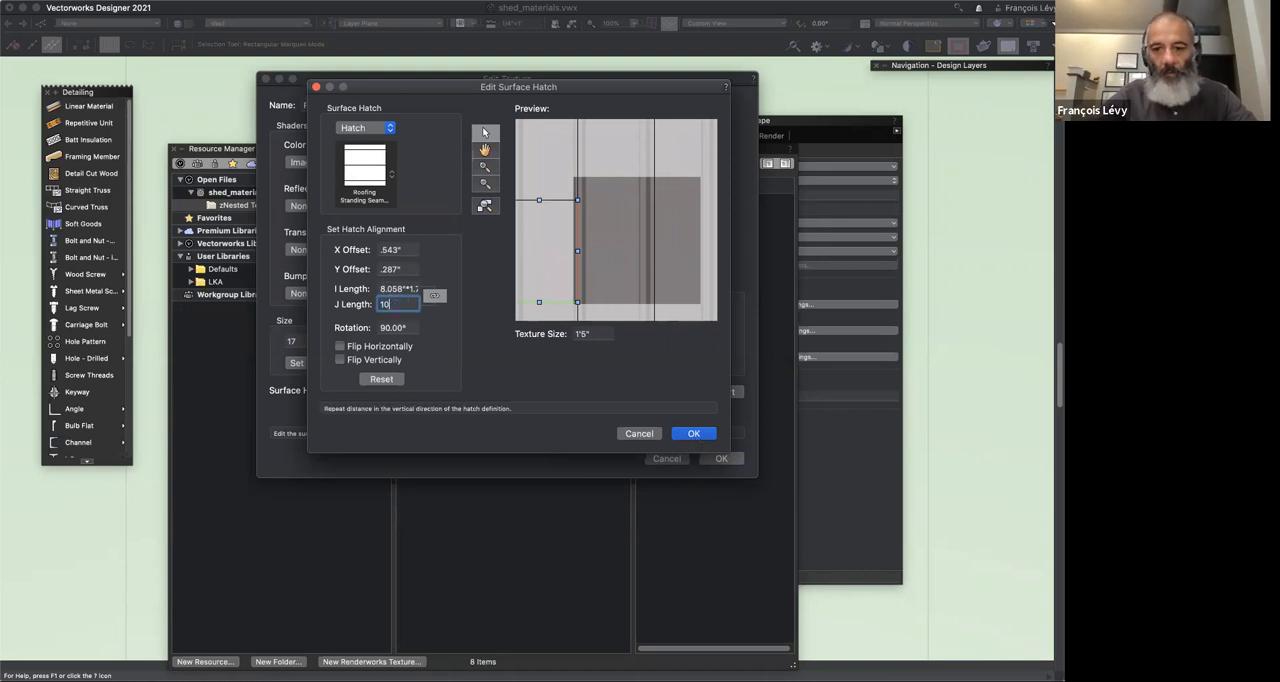
key("Tab")
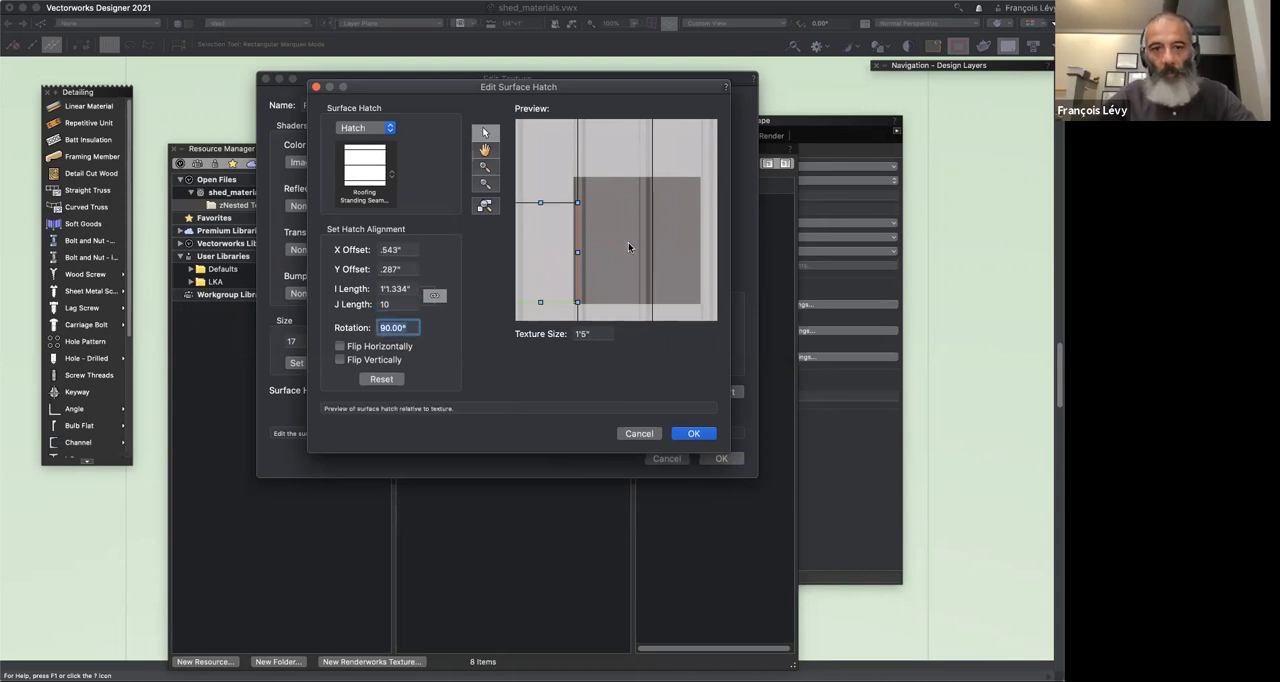
Step: Set the surface hatch's I length to 12 inches, accept the hatch and texture edits, and re-render the layer
left_click(410, 290)
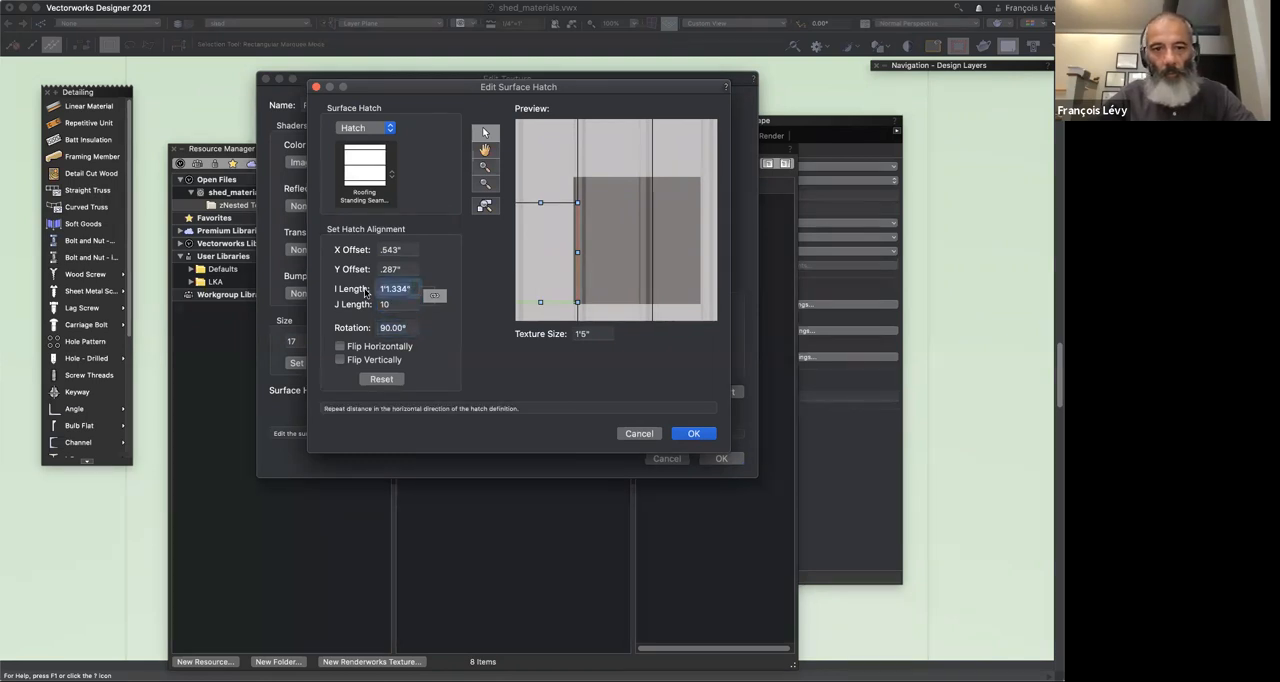
type("12")
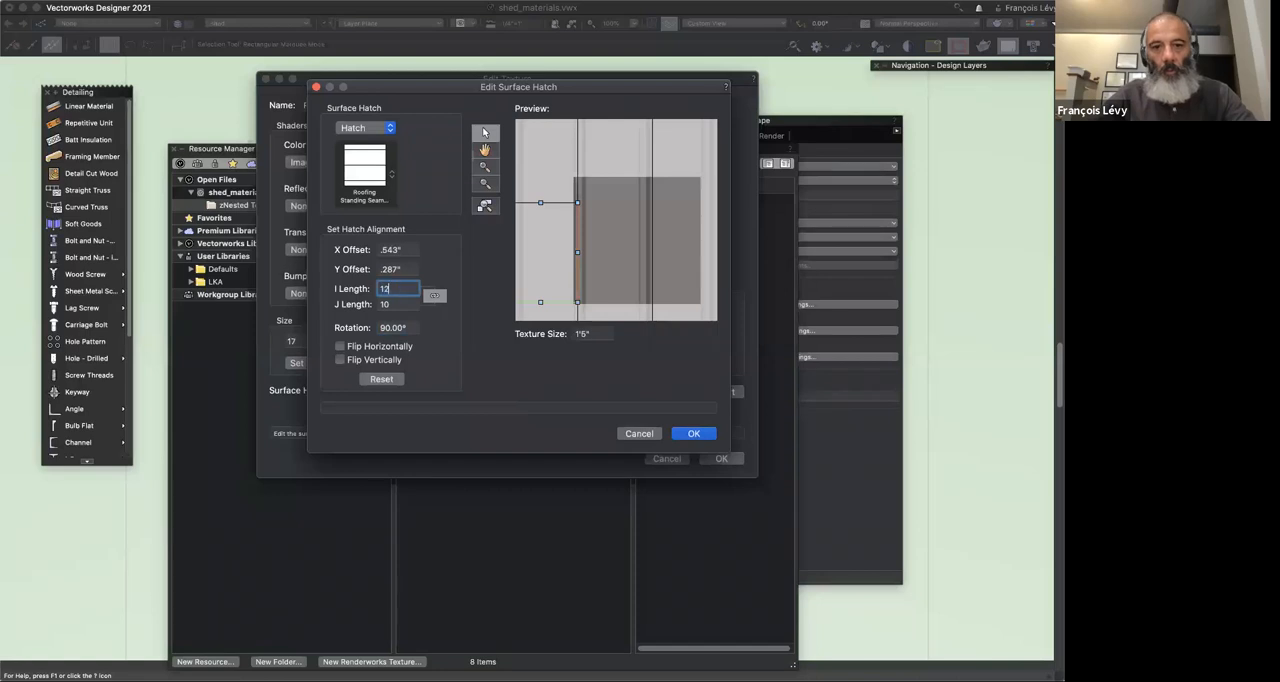
key("Tab")
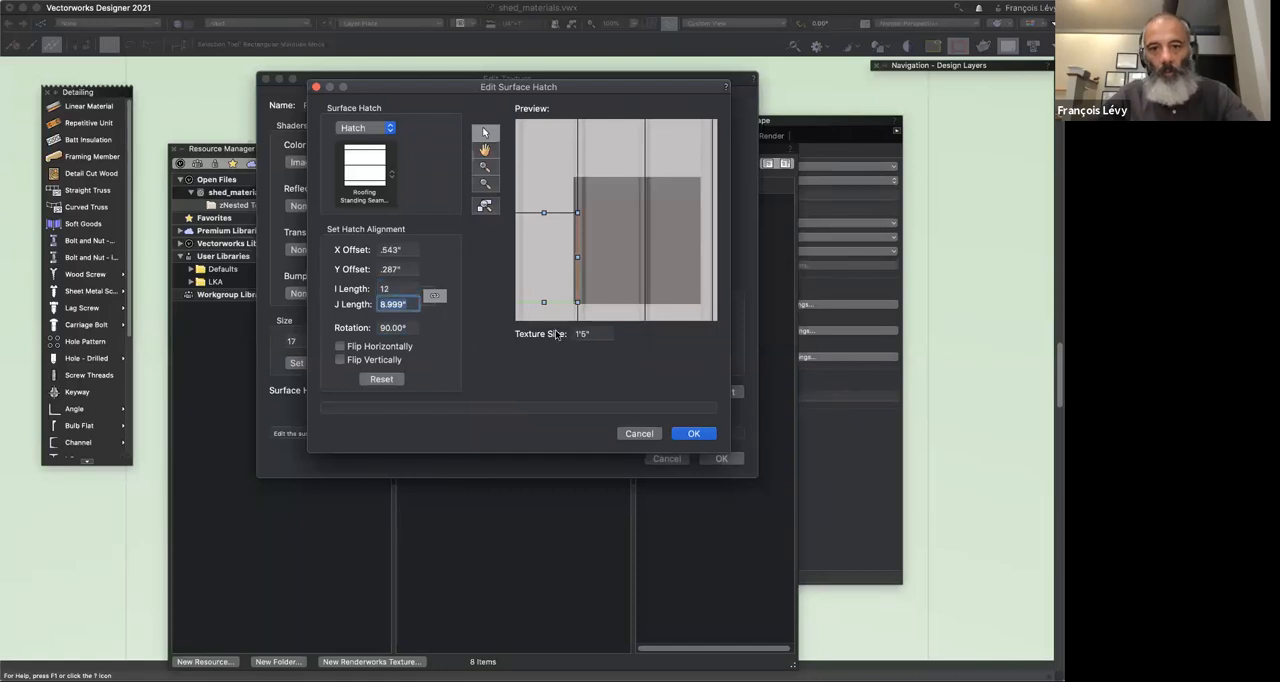
left_click(390, 288)
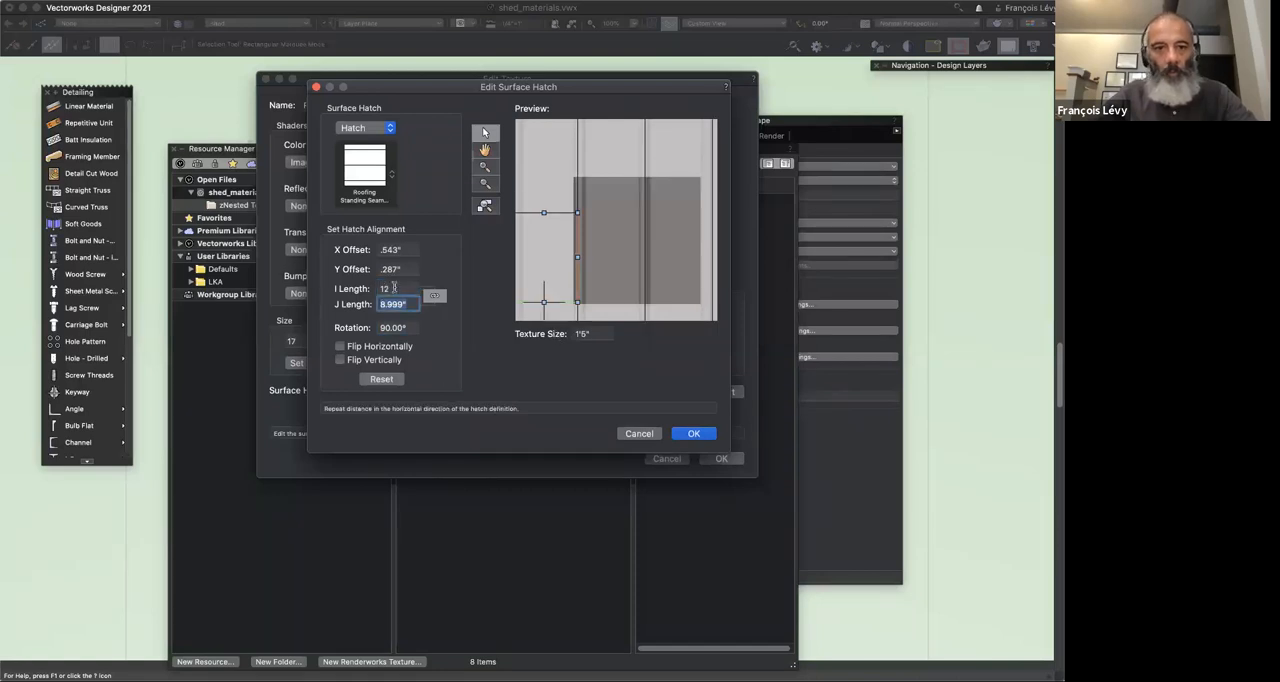
left_click(704, 434)
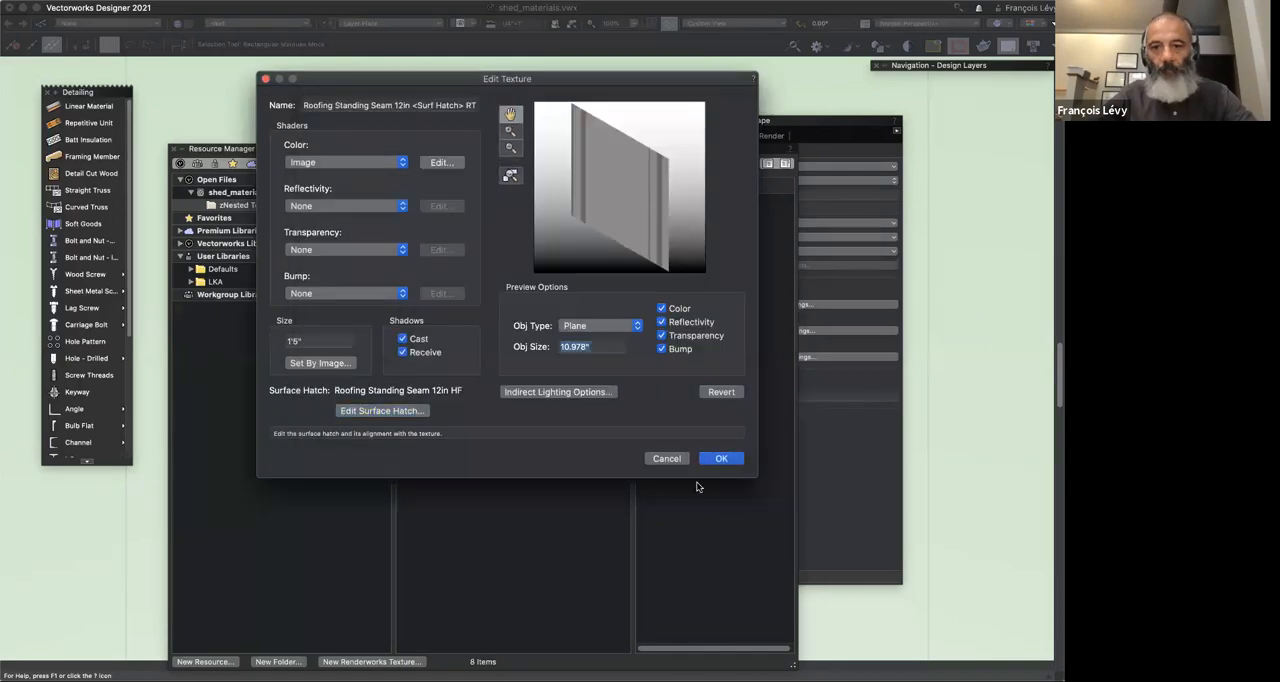
left_click(711, 462)
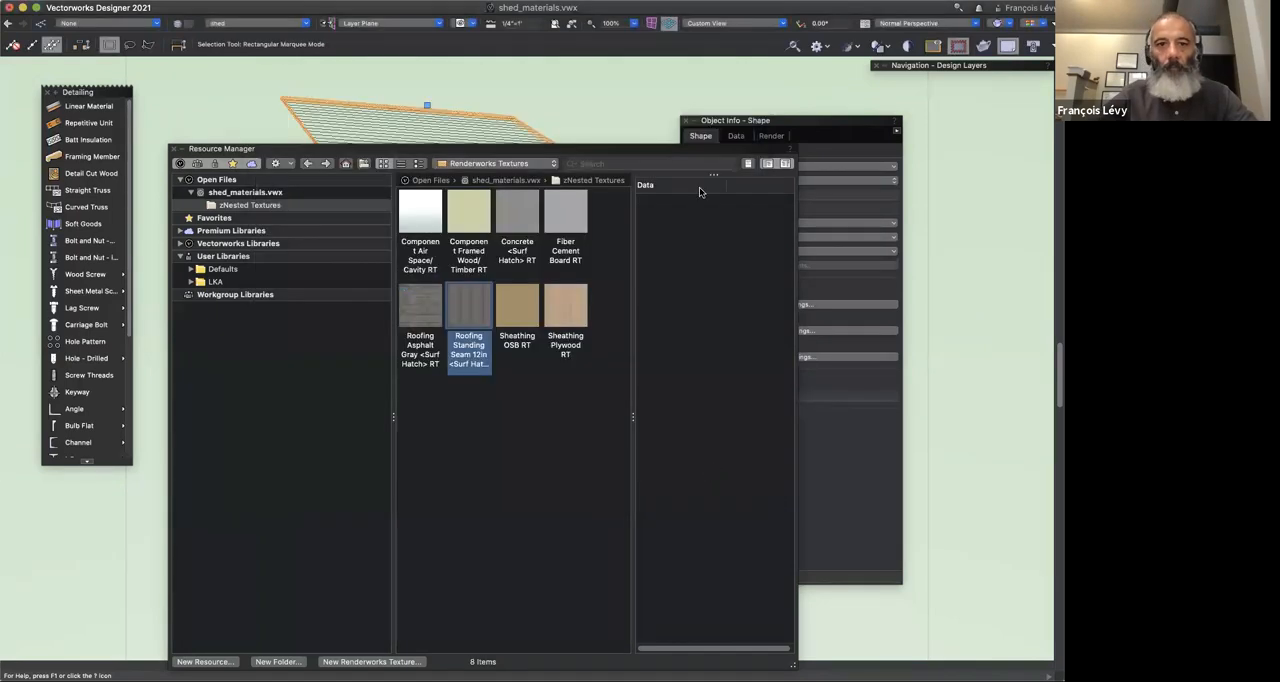
left_click(634, 250)
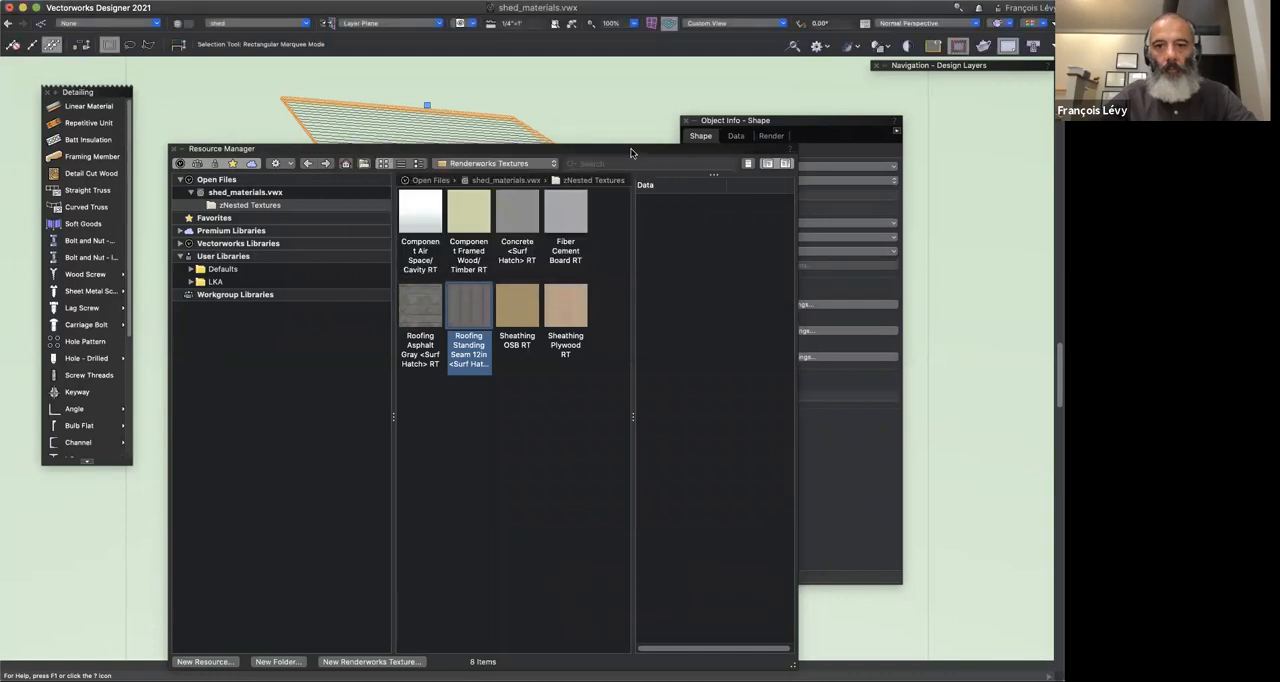
Step: Collapse the Resource Manager to uncover the shed model and deselect the roof
double_click(631, 153)
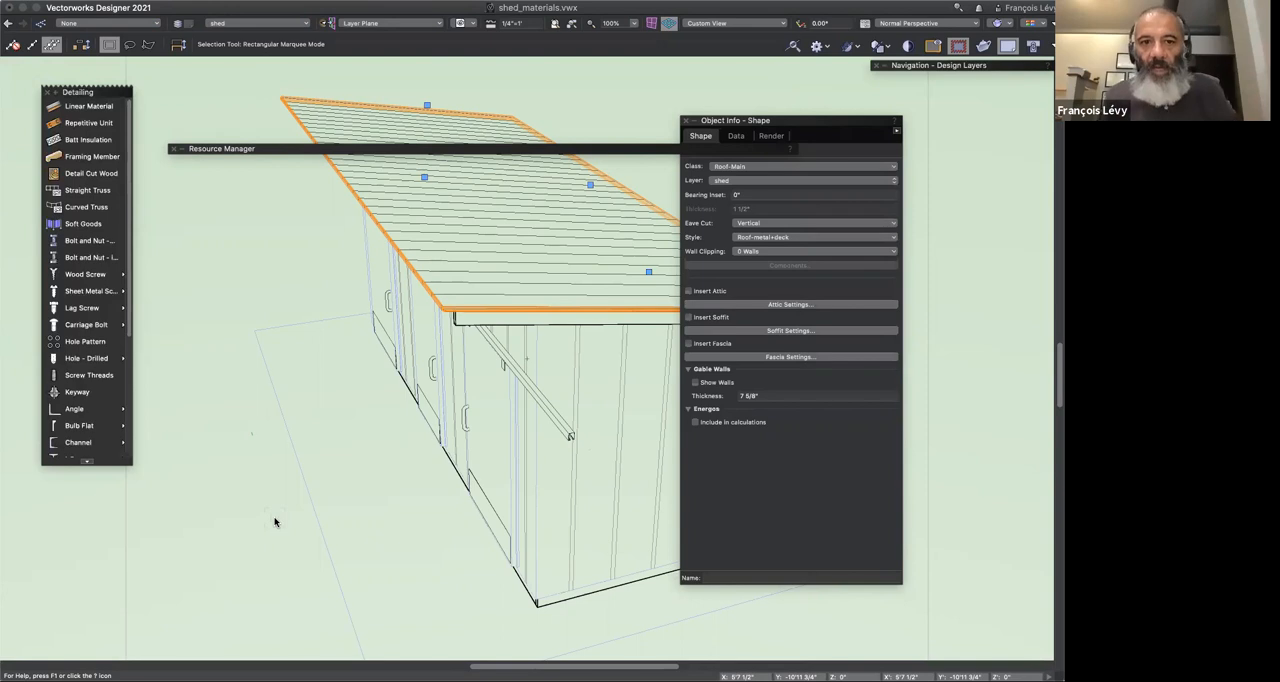
key("u")
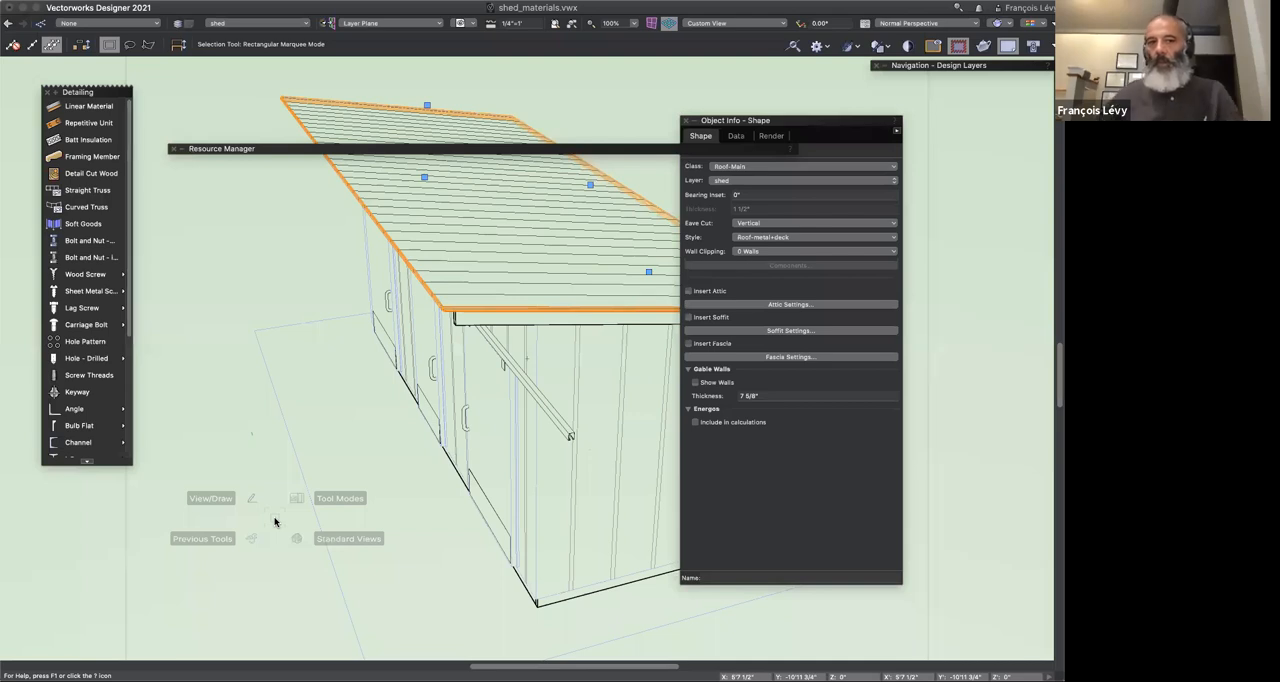
left_click(596, 92)
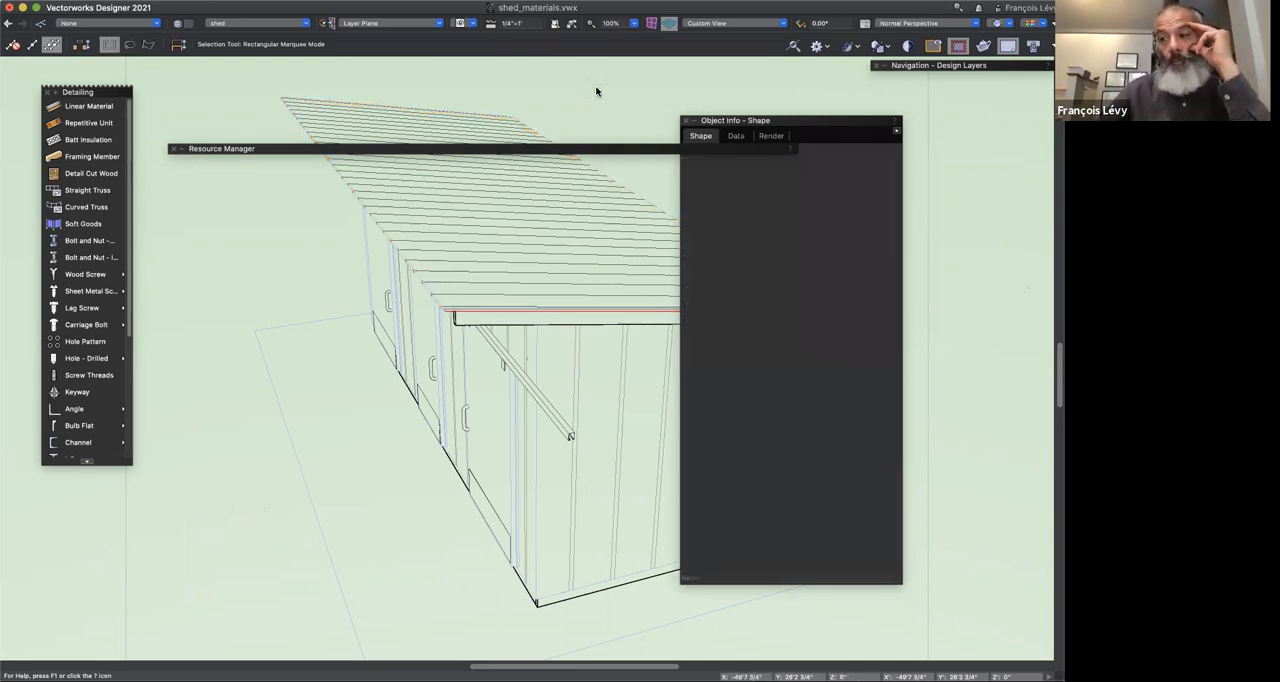
key("v")
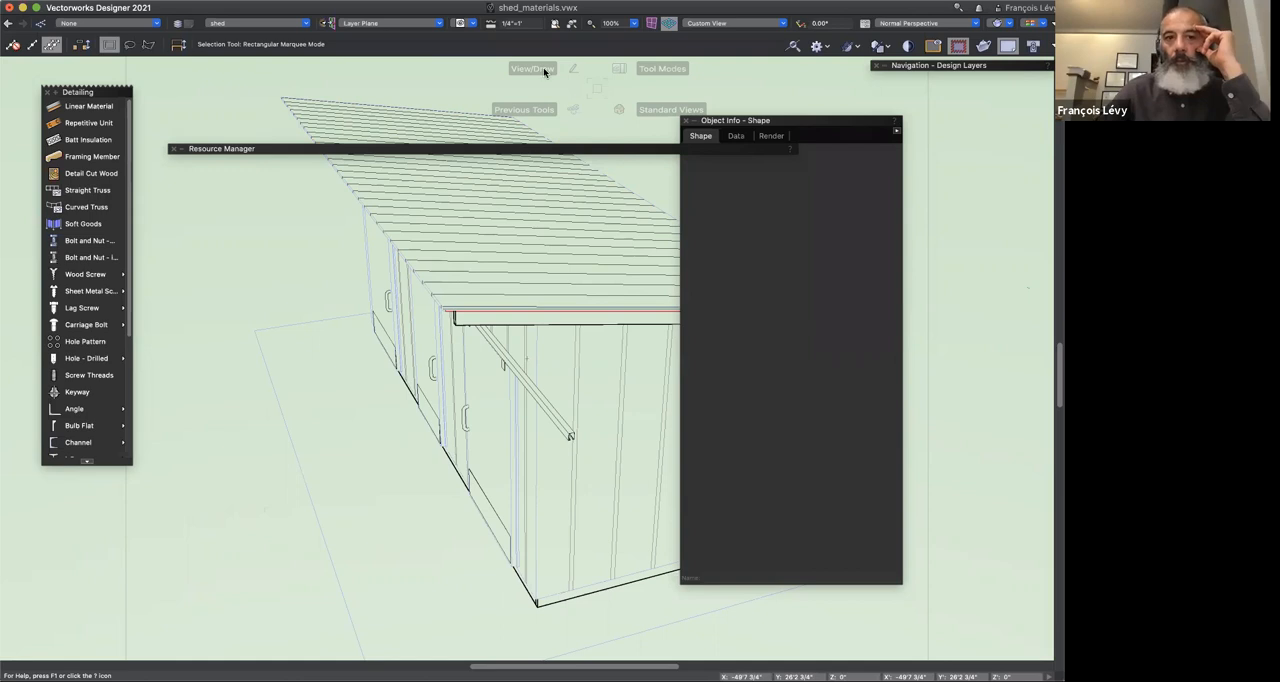
Step: Show the file's material resources in the Resource Manager and open the Roof Standing Seam Metal MT material for editing
double_click(309, 150)
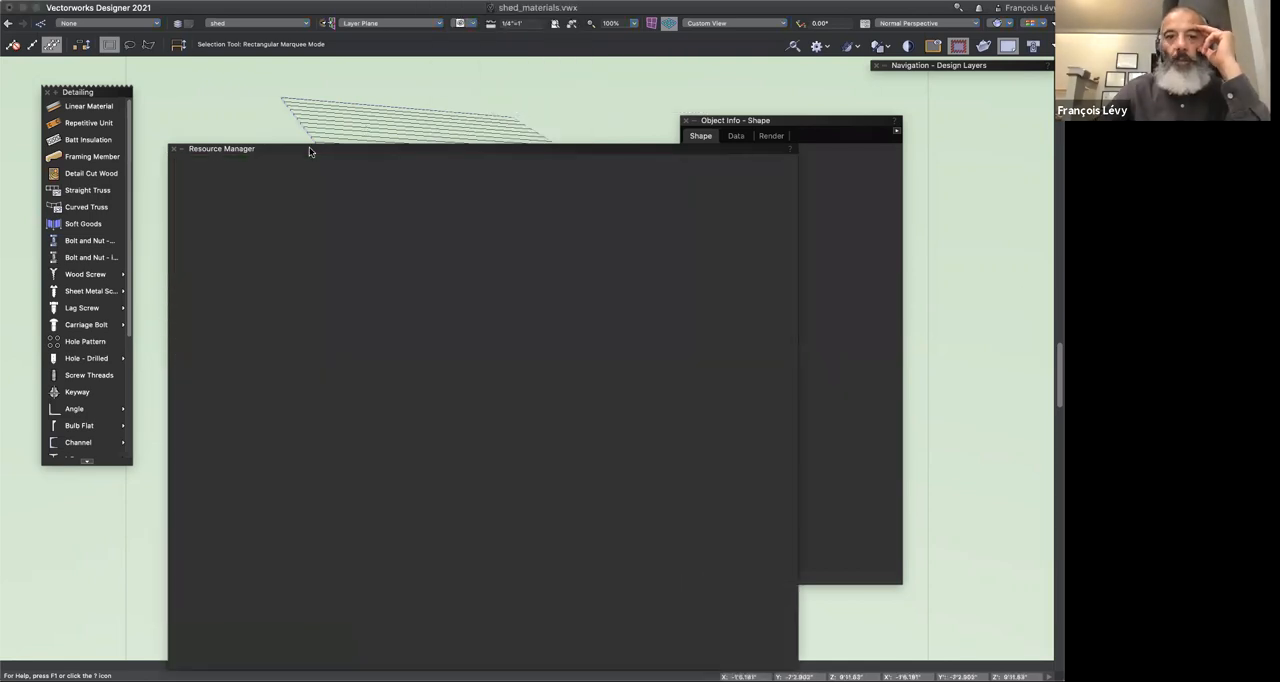
double_click(307, 149)
double_click(306, 149)
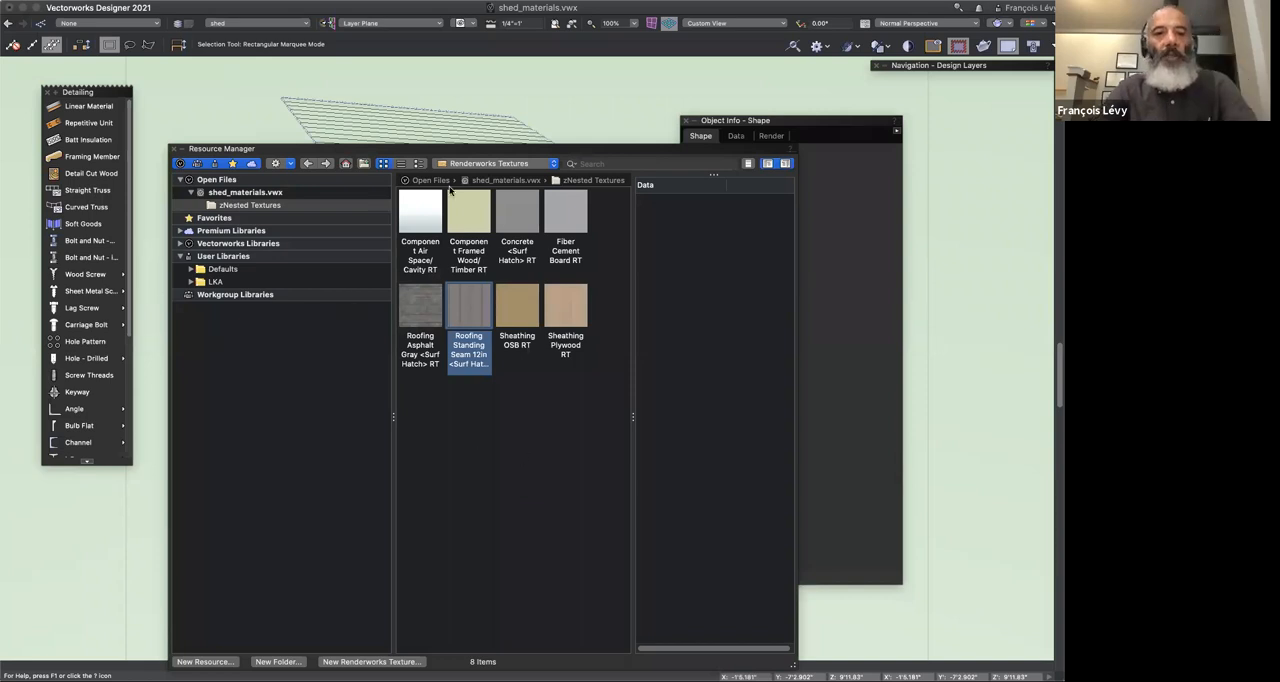
left_click(476, 164)
left_click(470, 116)
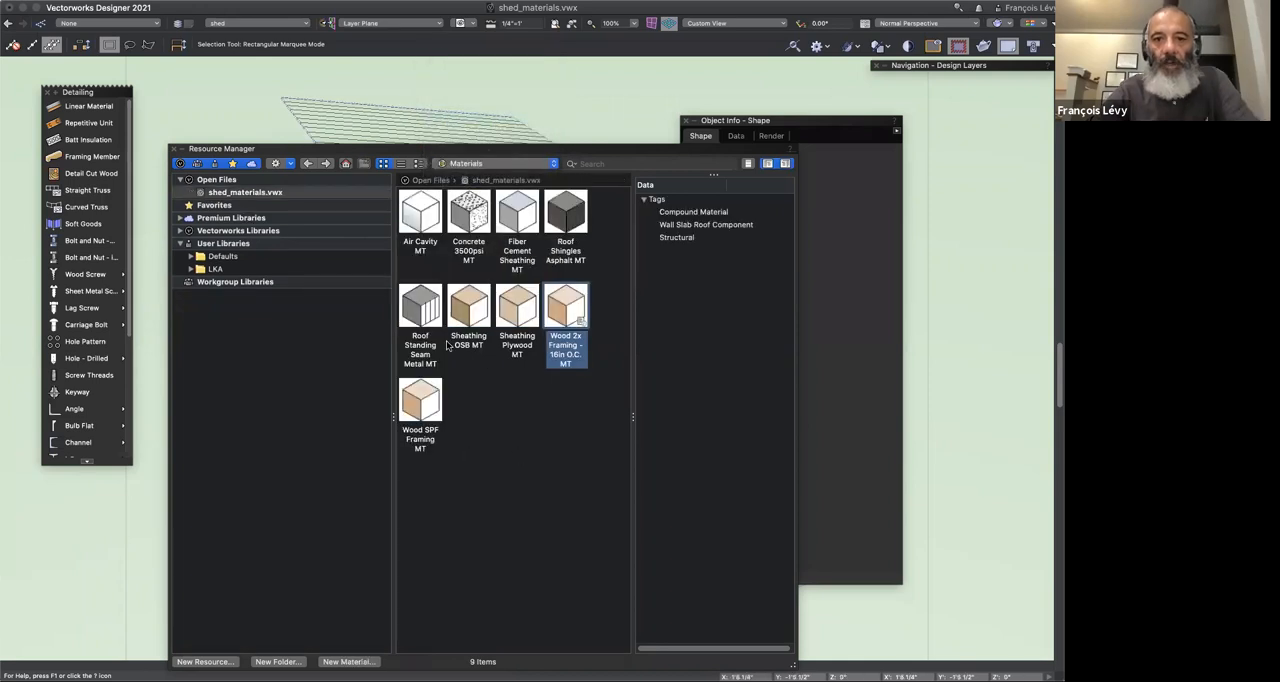
left_click(433, 314)
right_click(433, 314)
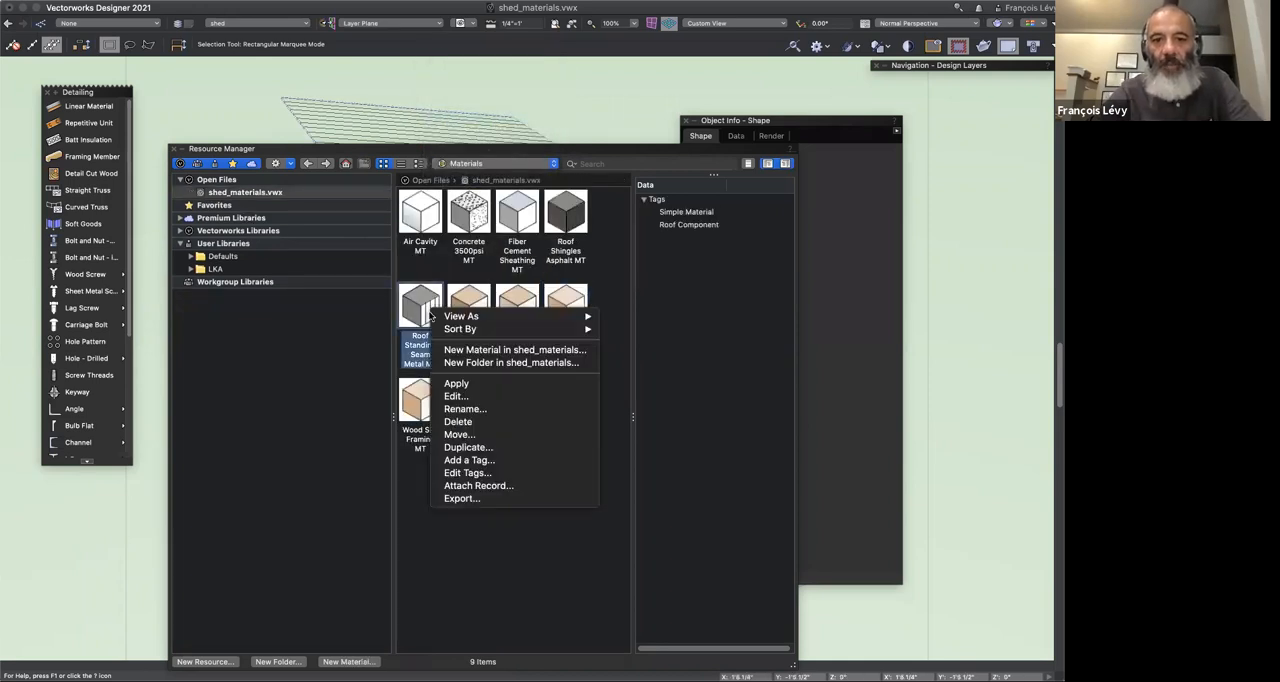
left_click(467, 397)
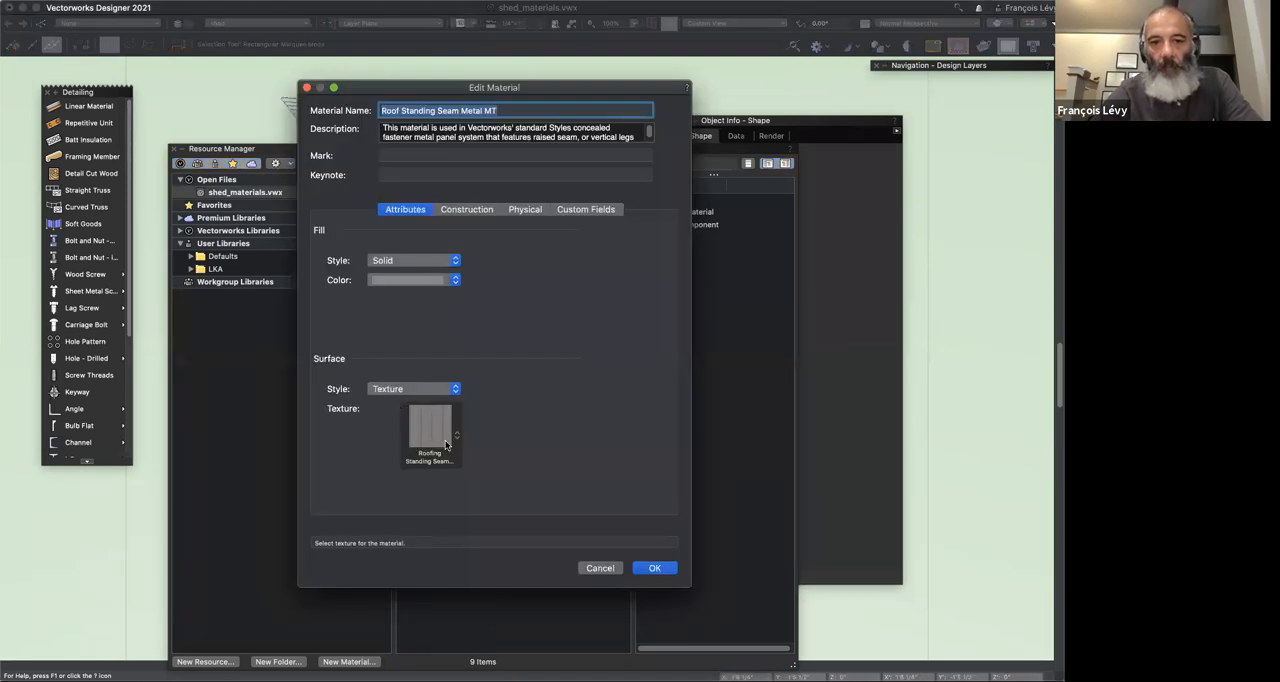
Step: Replace the Roof Standing Seam Metal MT material's surface texture with metal/U-panel from the shed_materials.vwx file
left_click(430, 428)
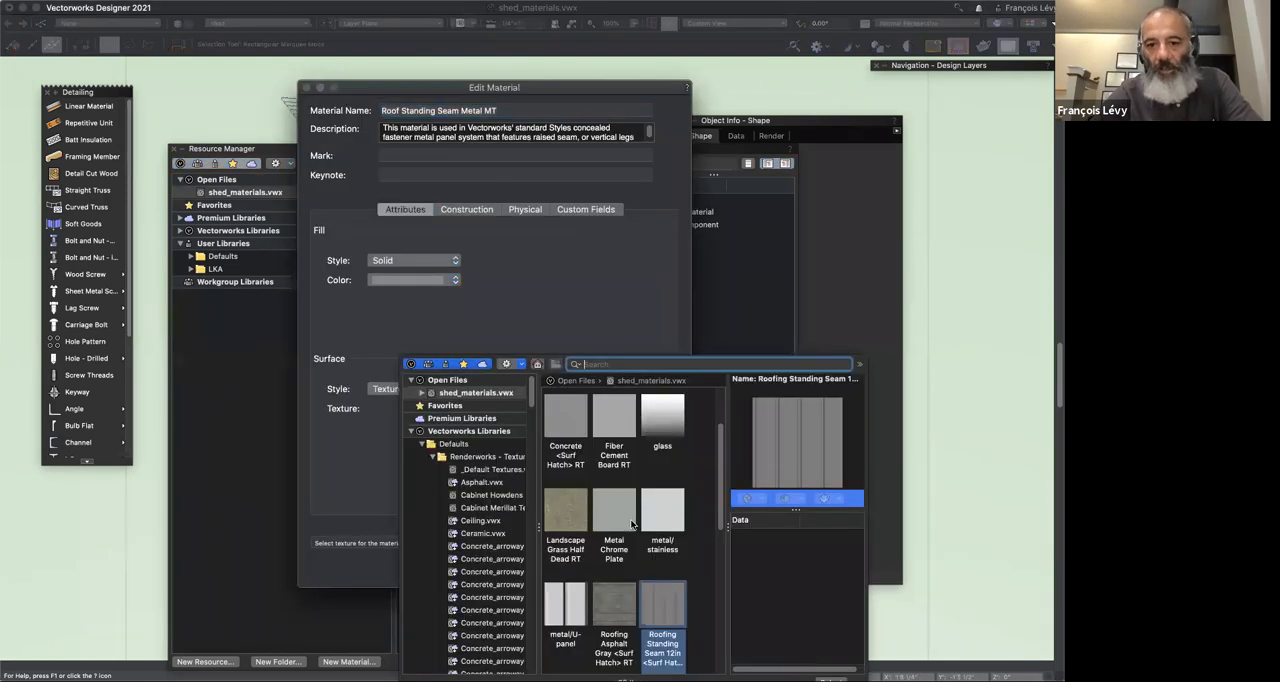
scroll(631, 520, "down", 2)
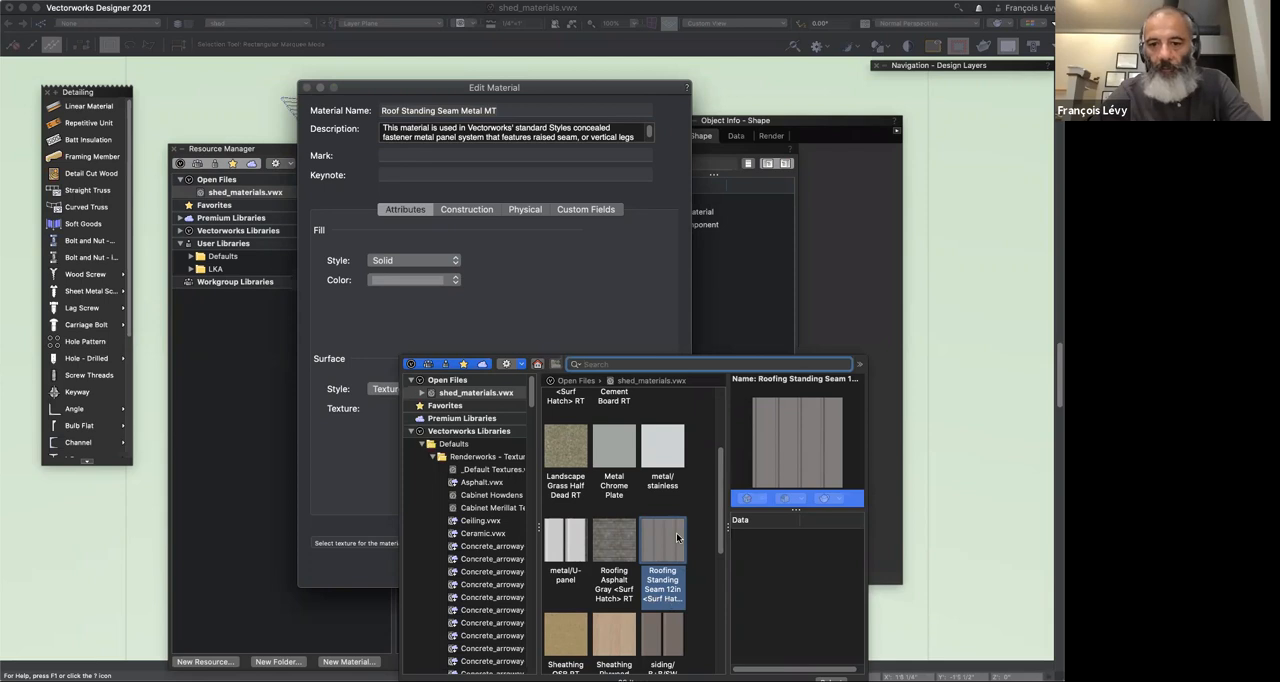
scroll(630, 545, "down", 1)
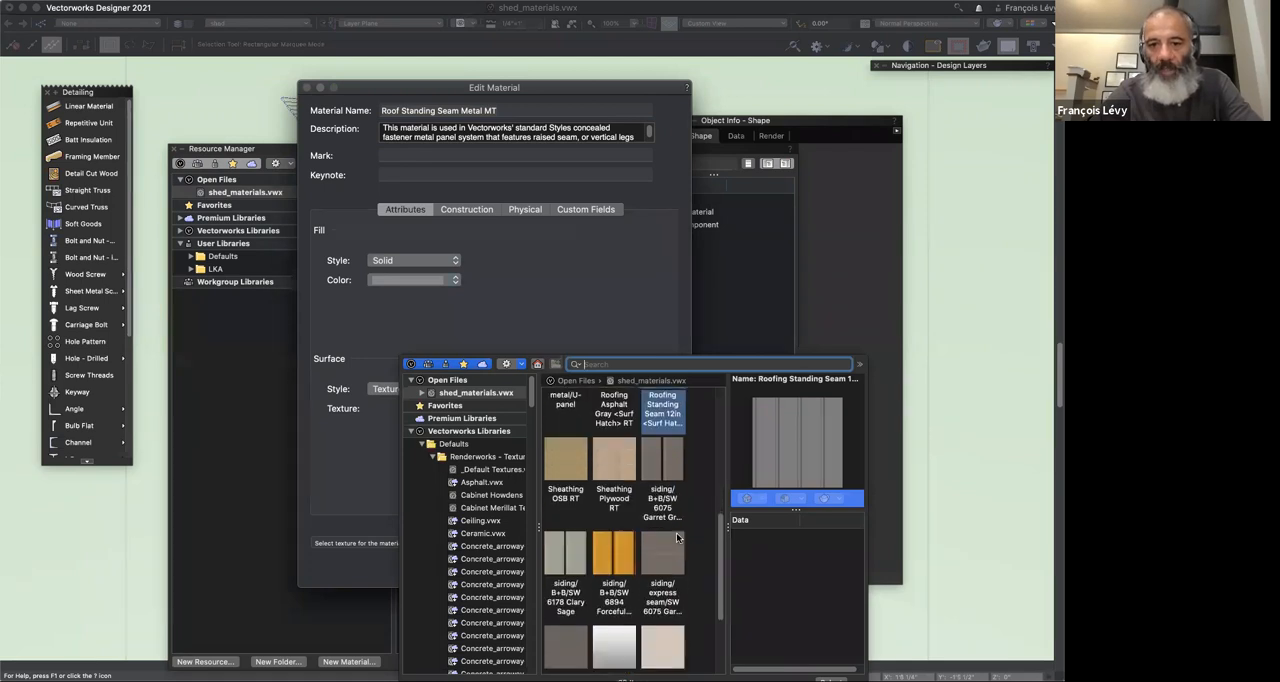
left_click(574, 519)
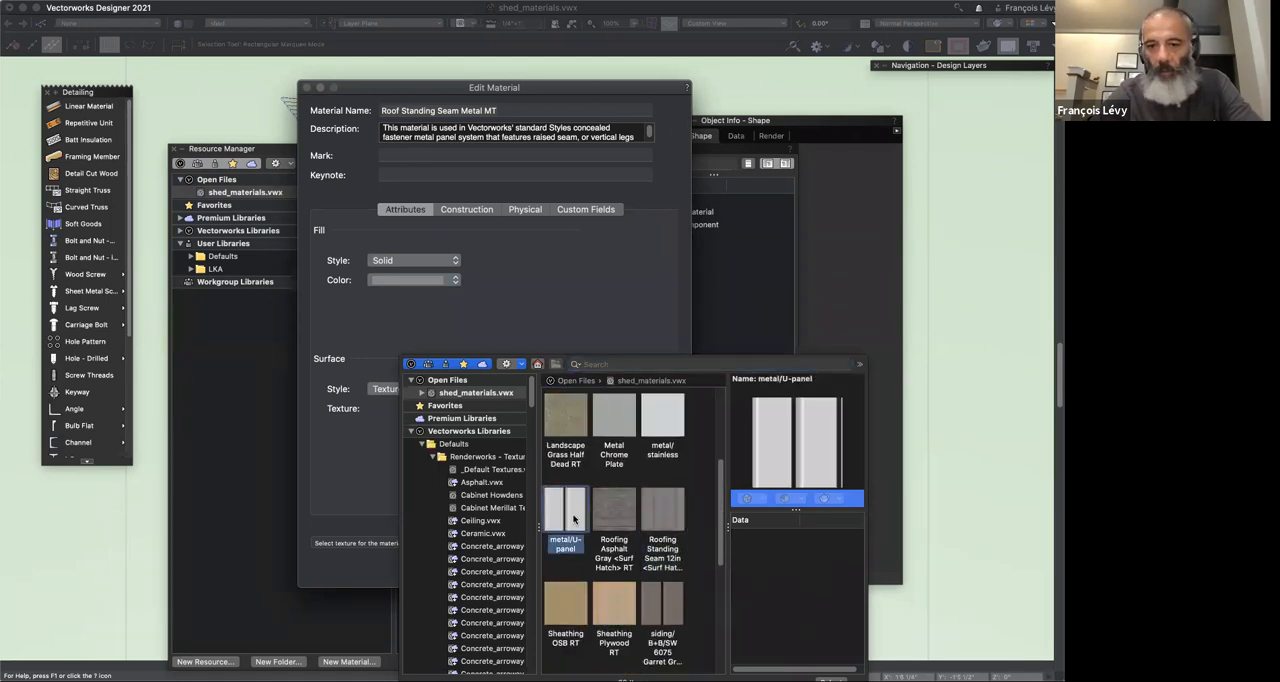
double_click(572, 521)
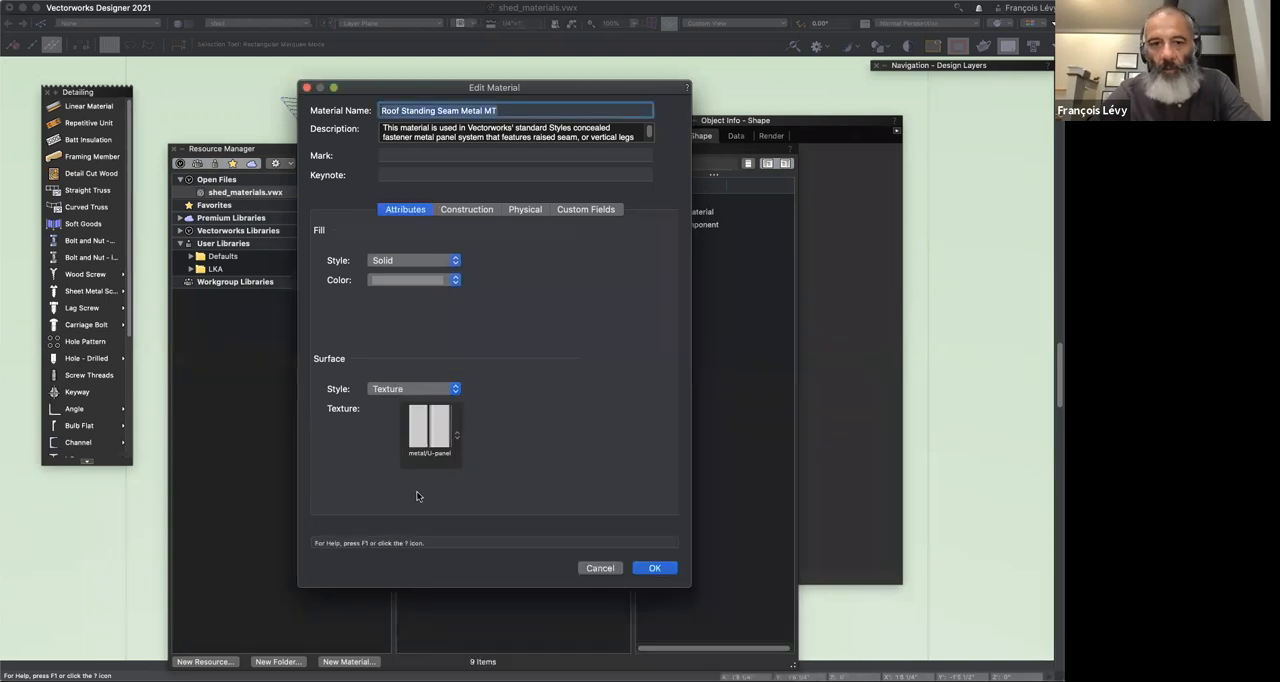
Step: Accept the material change, re-render the layer, and display the uncovered shed model in a shaded, textured render mode
left_click(655, 568)
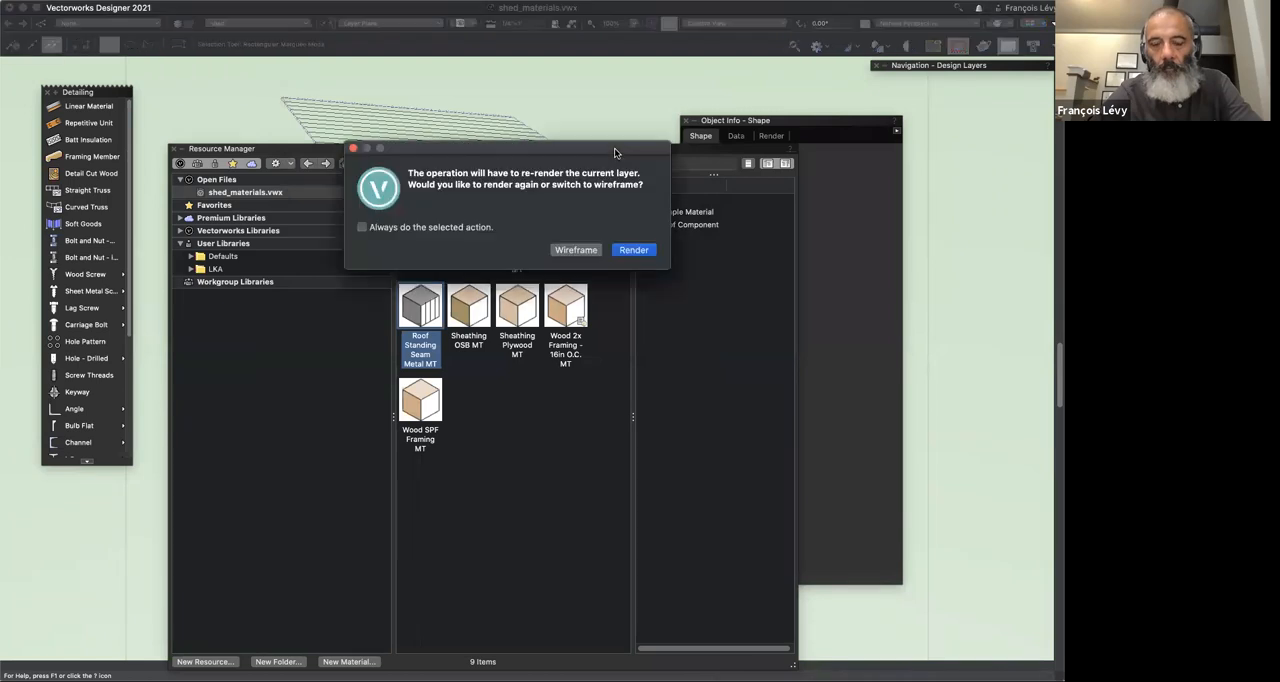
left_click(634, 250)
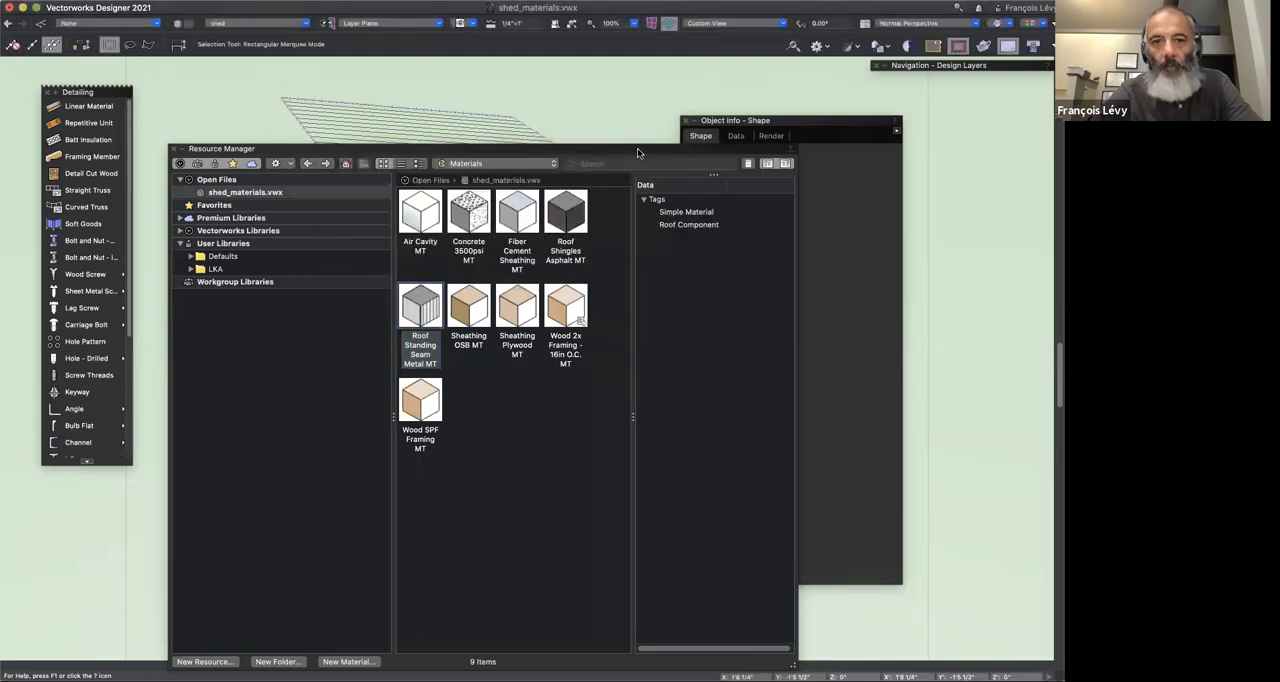
double_click(637, 148)
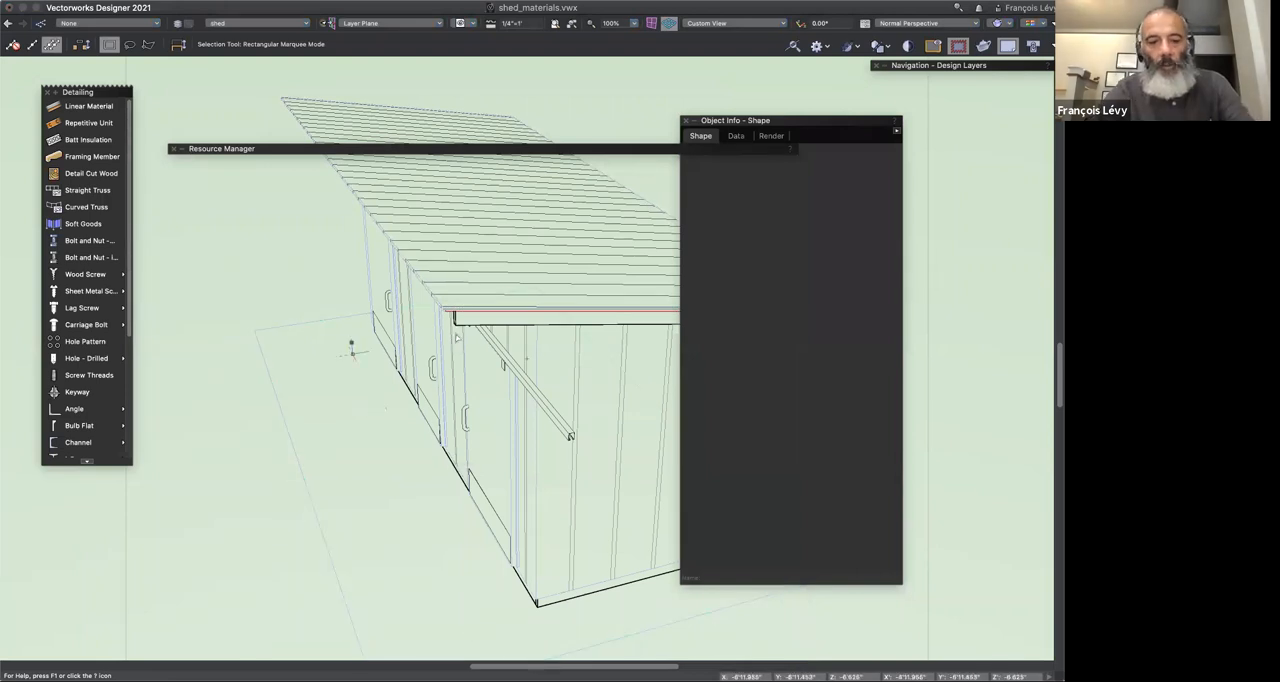
key("super+shift+g")
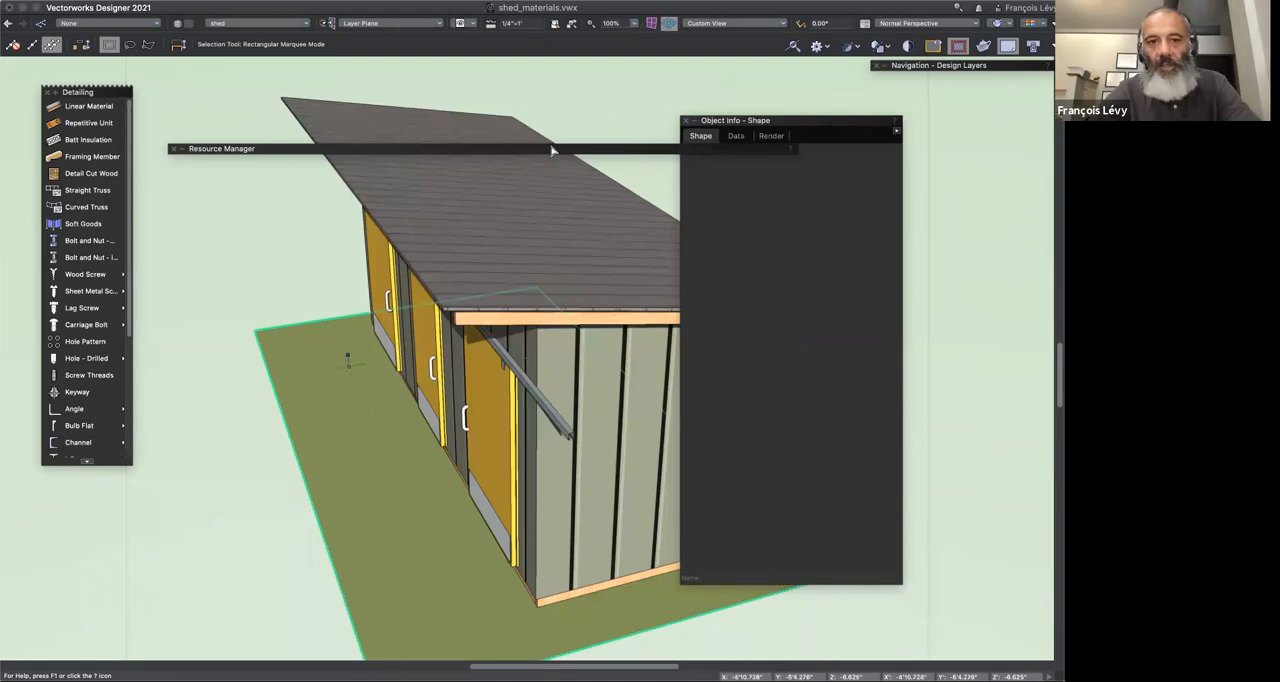
Step: Reopen the Roof Standing Seam Metal MT material and review its construction, physical and custom field settings
double_click(449, 149)
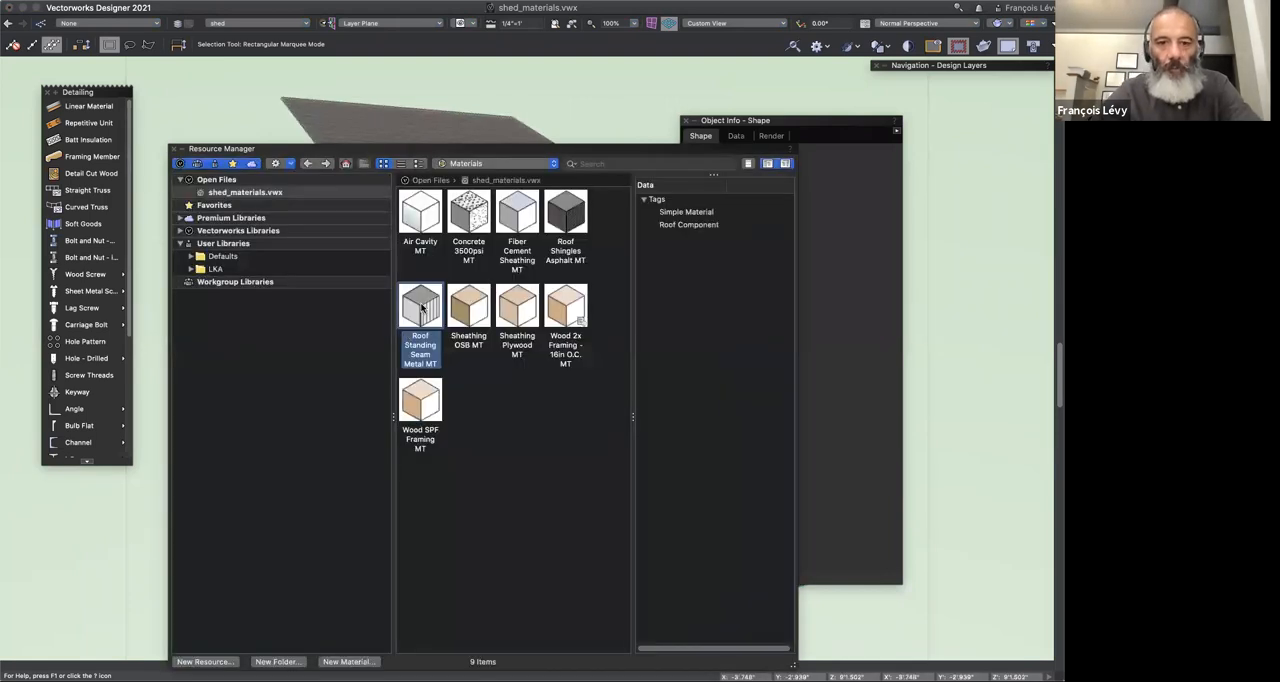
right_click(422, 308)
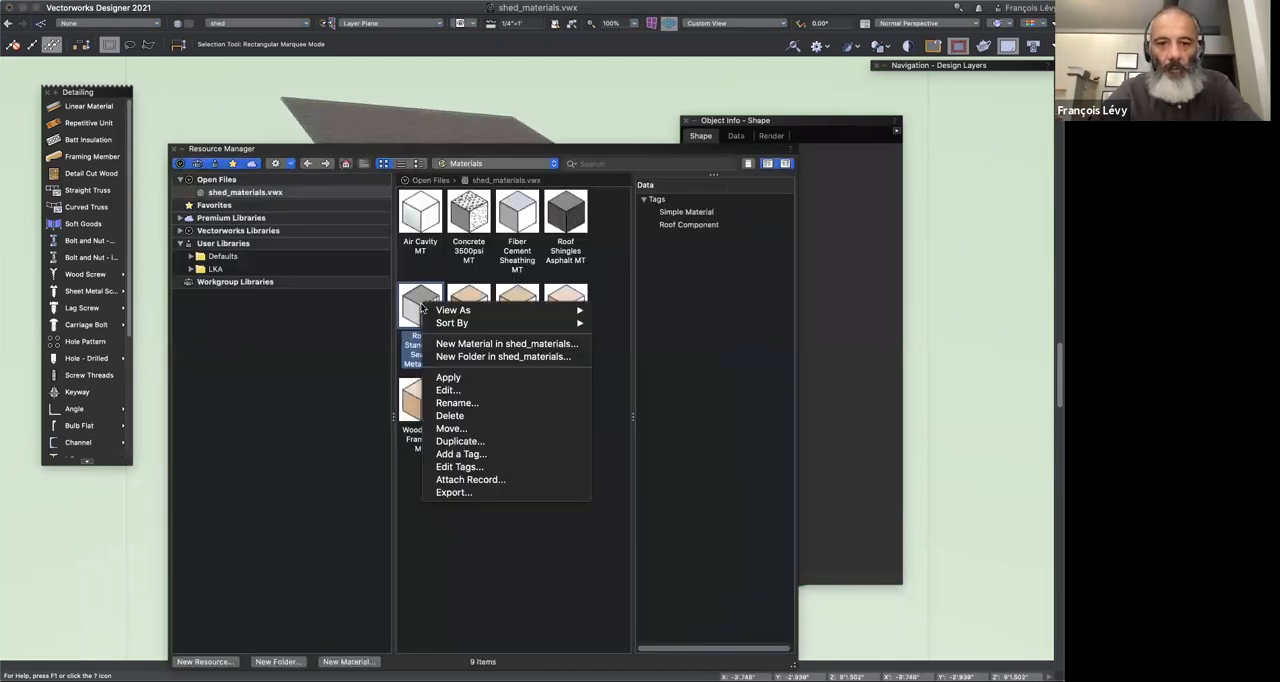
left_click(447, 390)
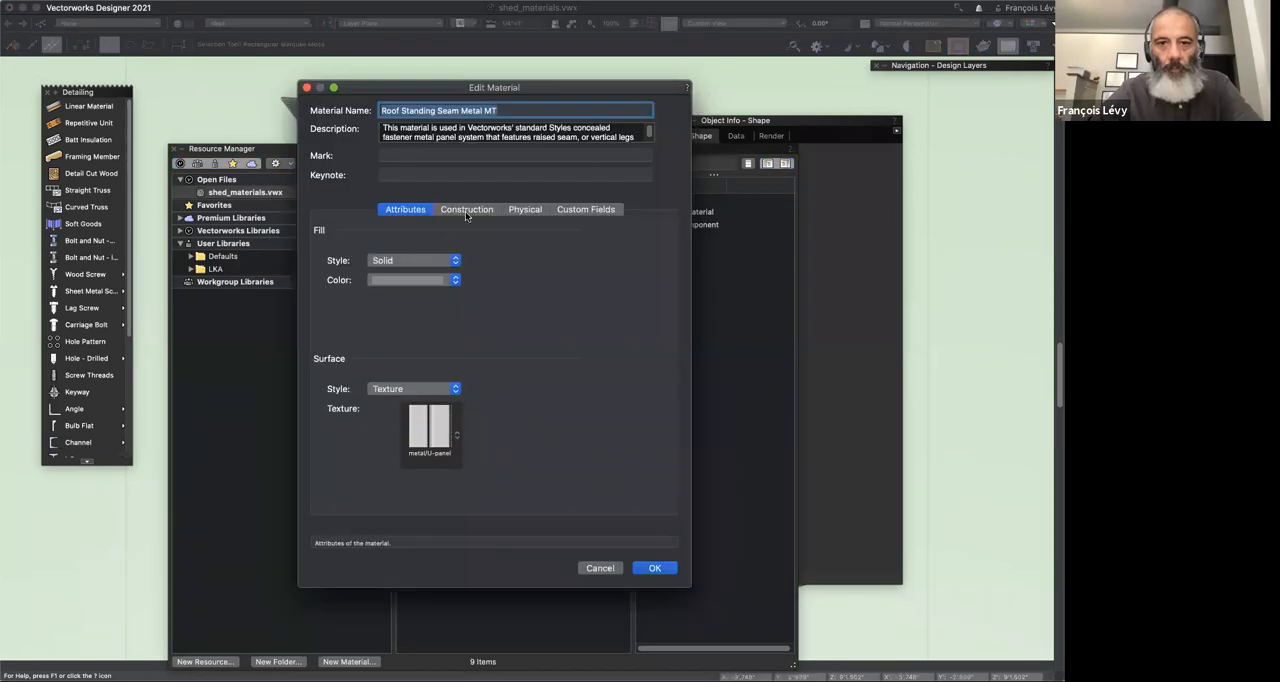
left_click(466, 211)
left_click(525, 210)
left_click(585, 210)
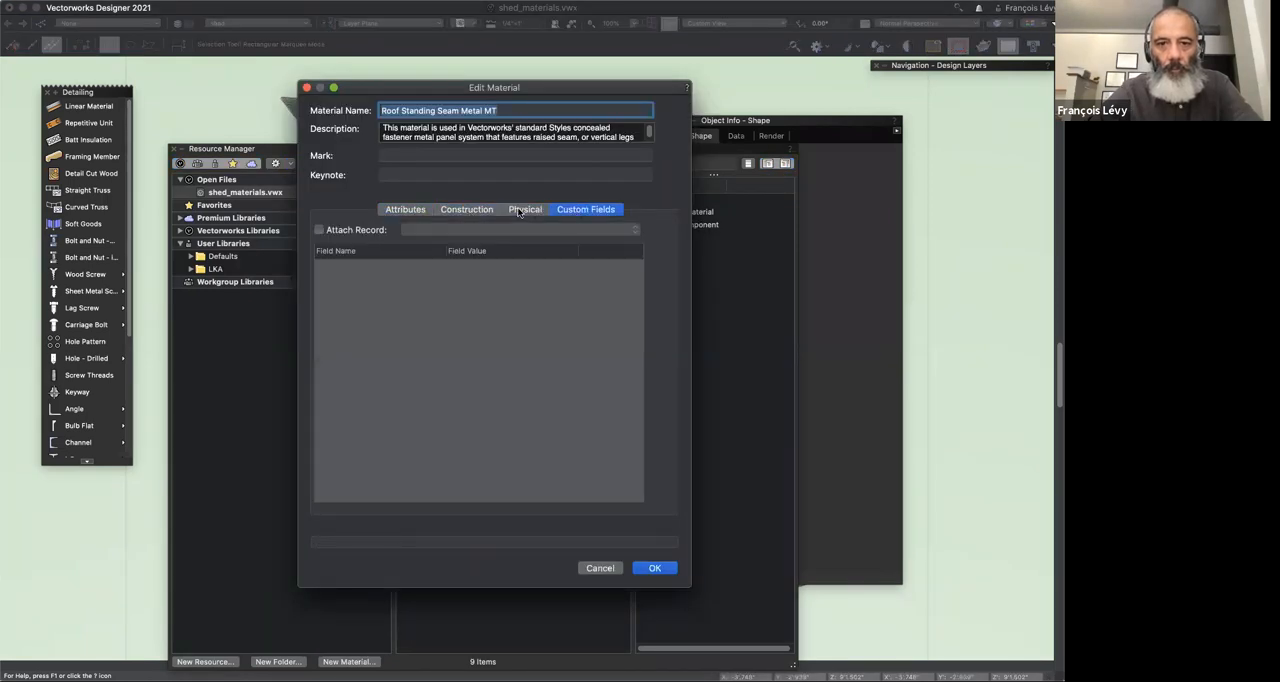
Step: Review the roof material's physical, construction and attribute settings once more and accept the material
left_click(525, 210)
left_click(466, 210)
left_click(407, 210)
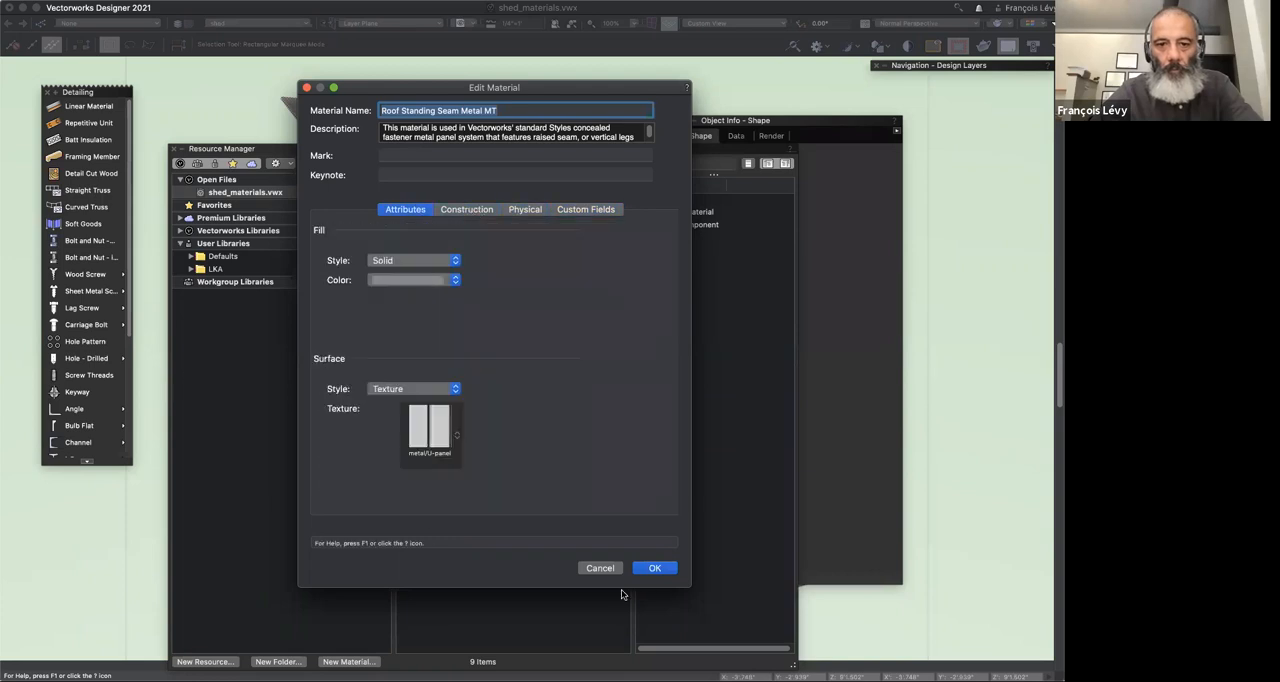
left_click(655, 568)
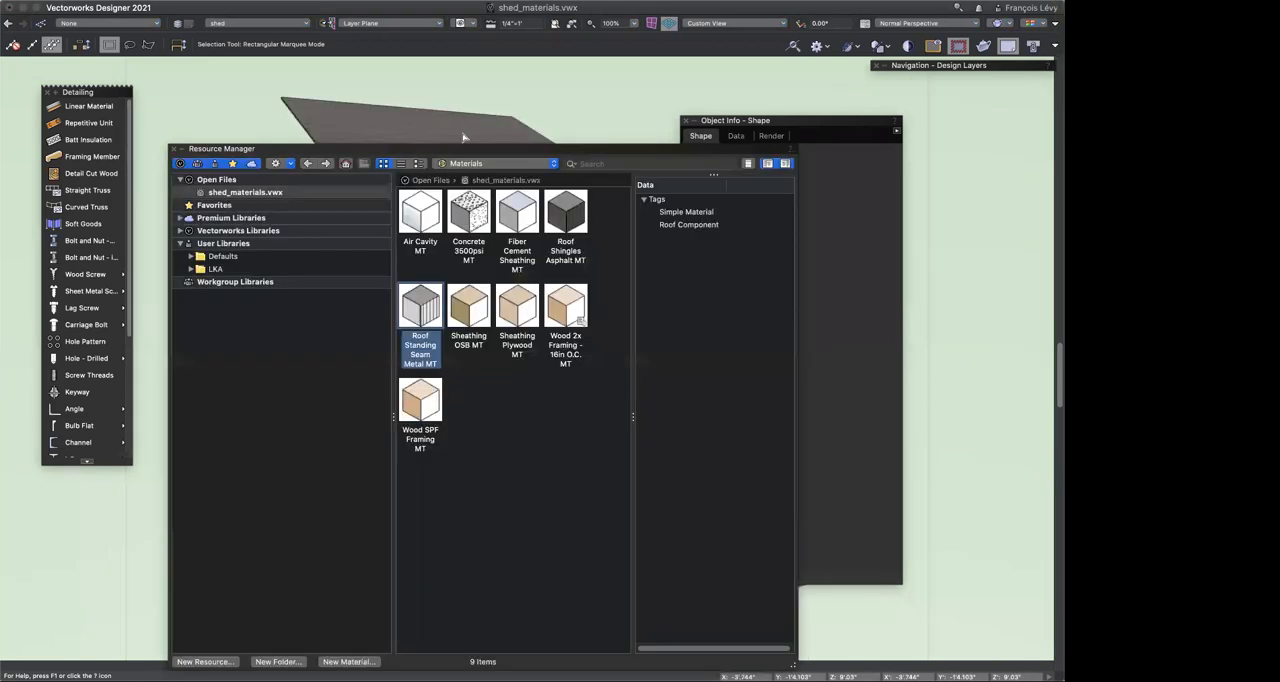
Step: Select the shed roof, inspect the roofing component in its Roof-metal+deck style, and leave the style unchanged
double_click(501, 145)
left_click(634, 273)
key("x")
key("x")
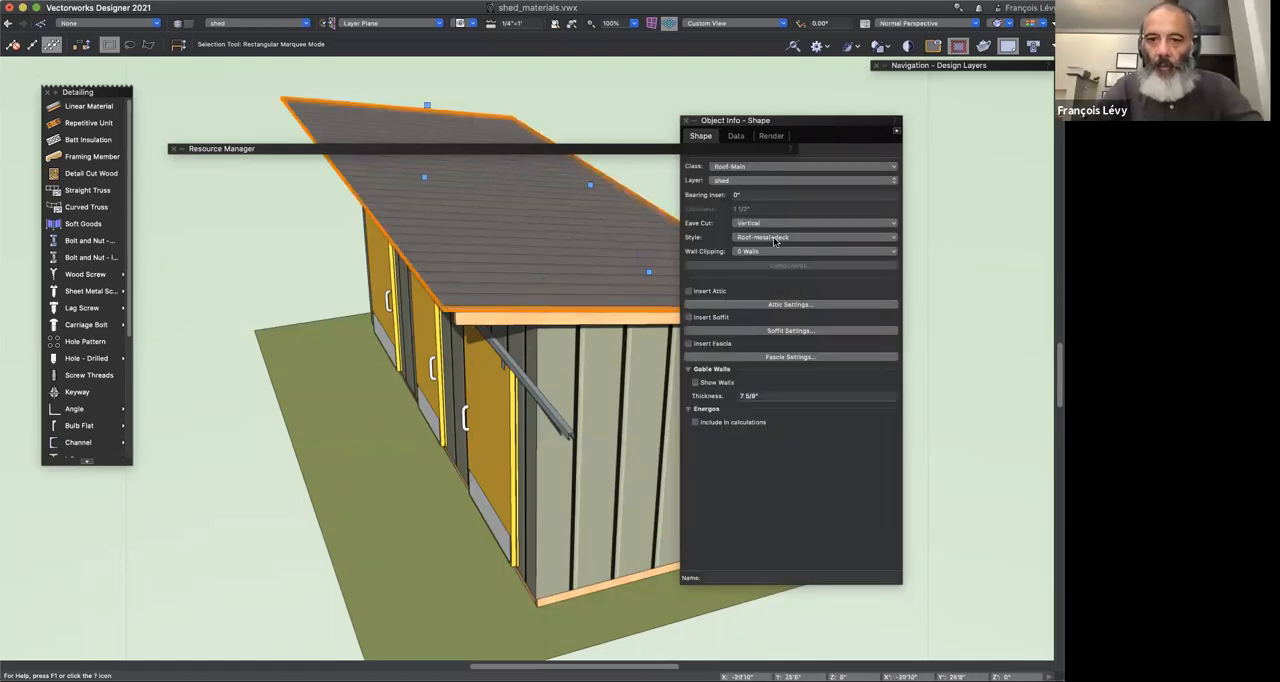
left_click(775, 240)
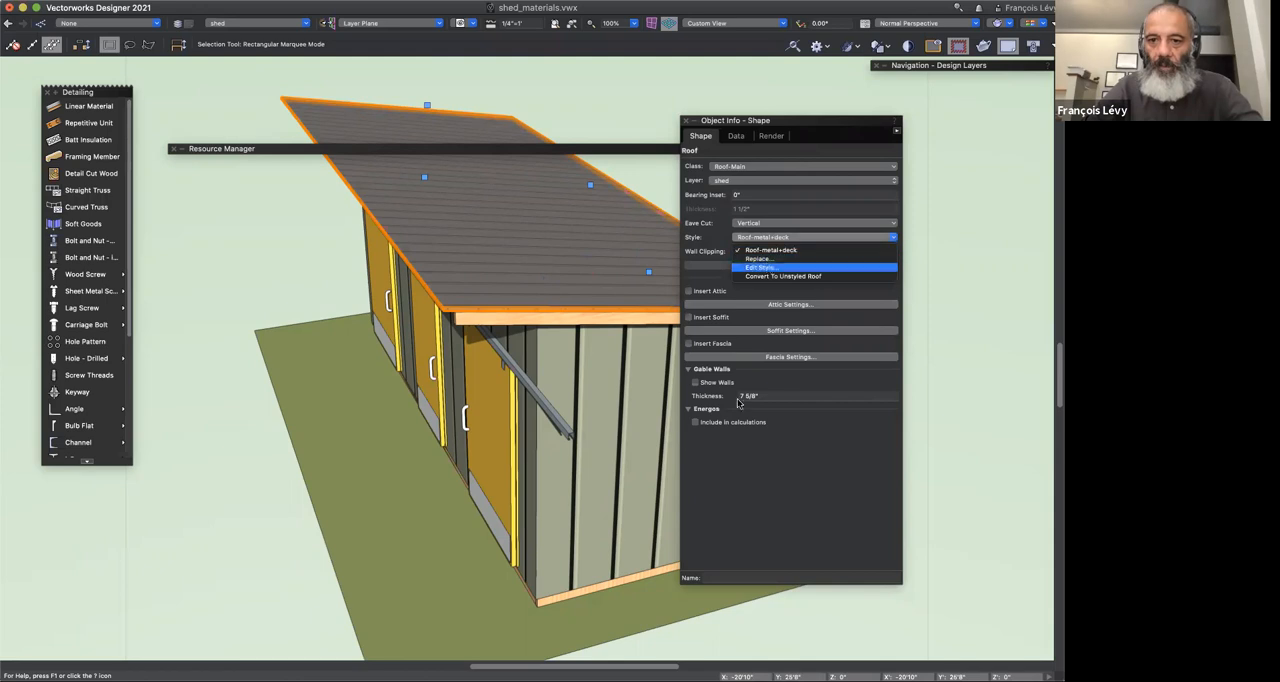
left_click(770, 262)
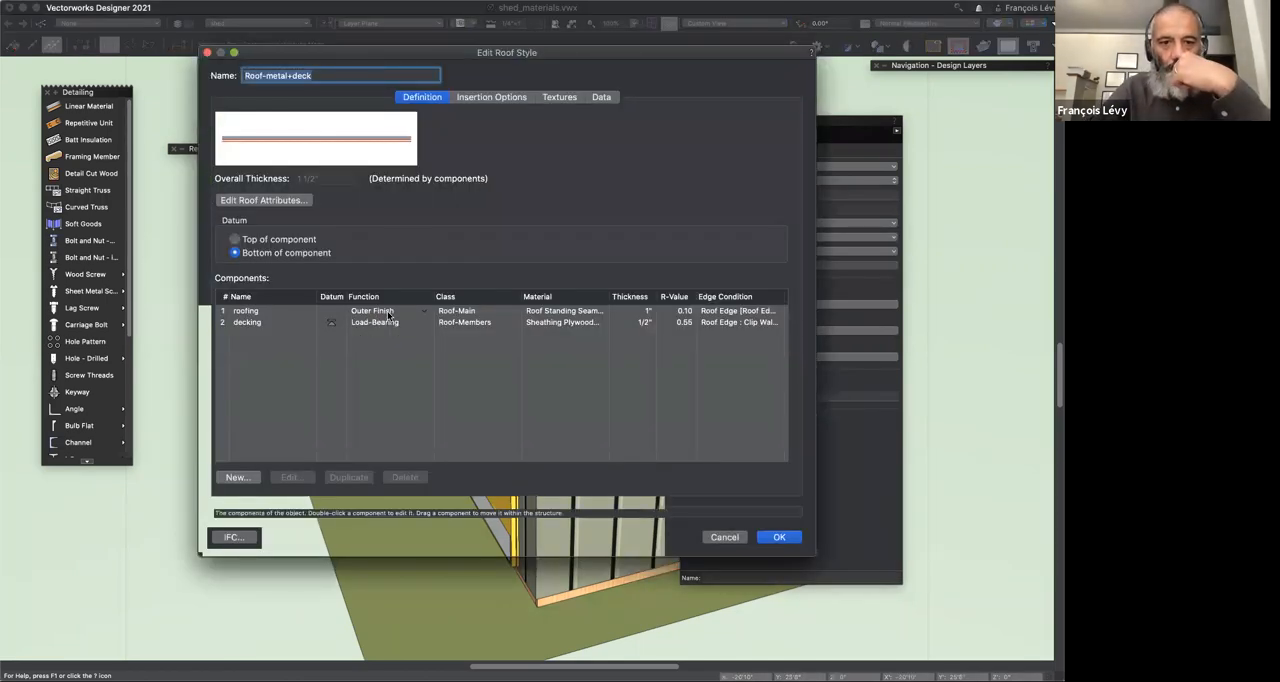
left_click(389, 313)
double_click(389, 313)
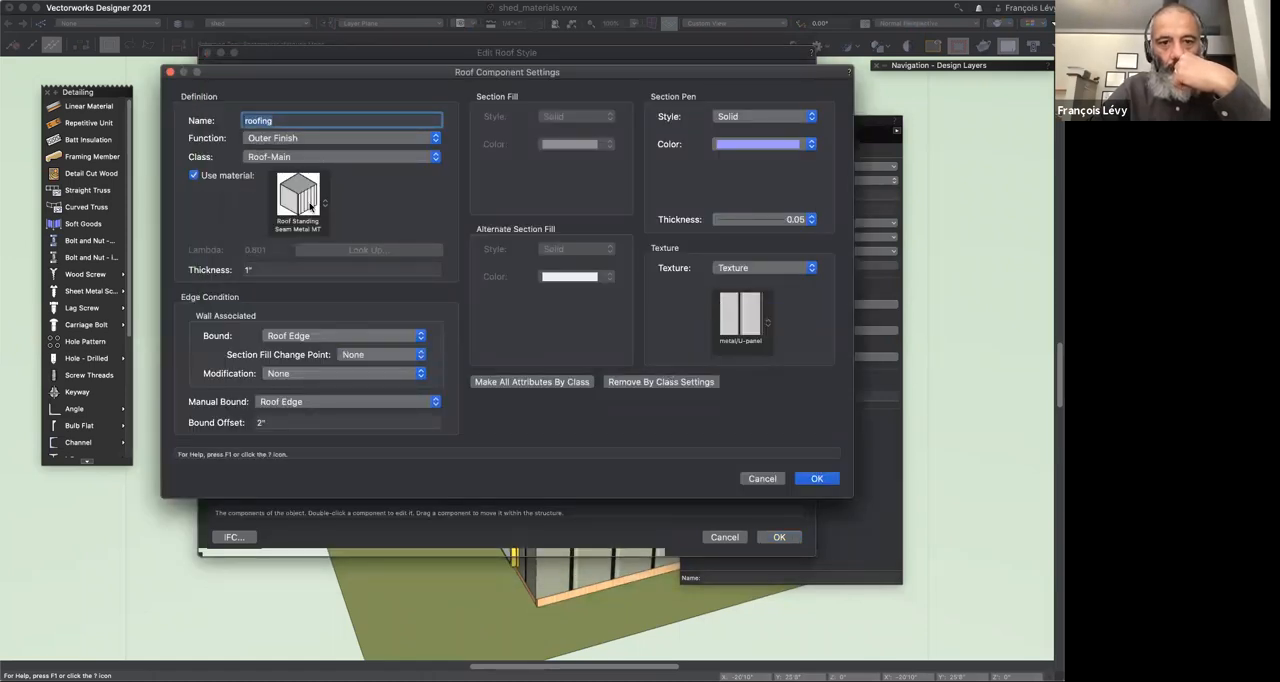
left_click(762, 478)
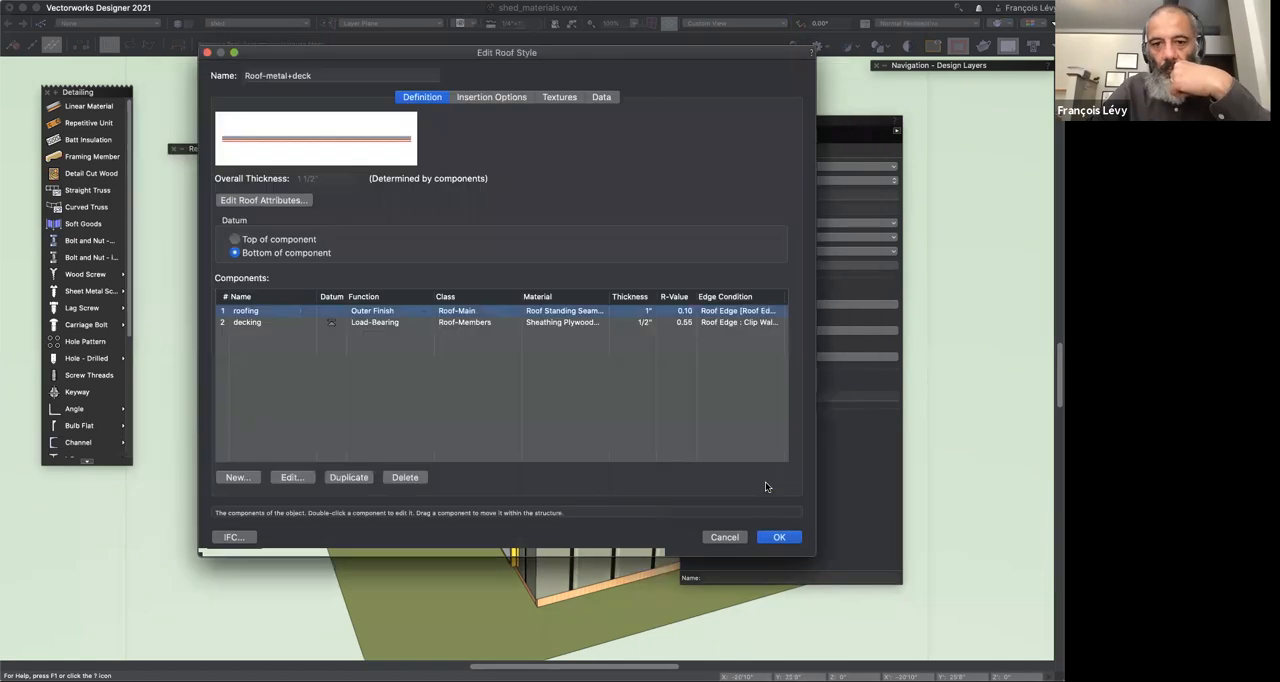
left_click(724, 537)
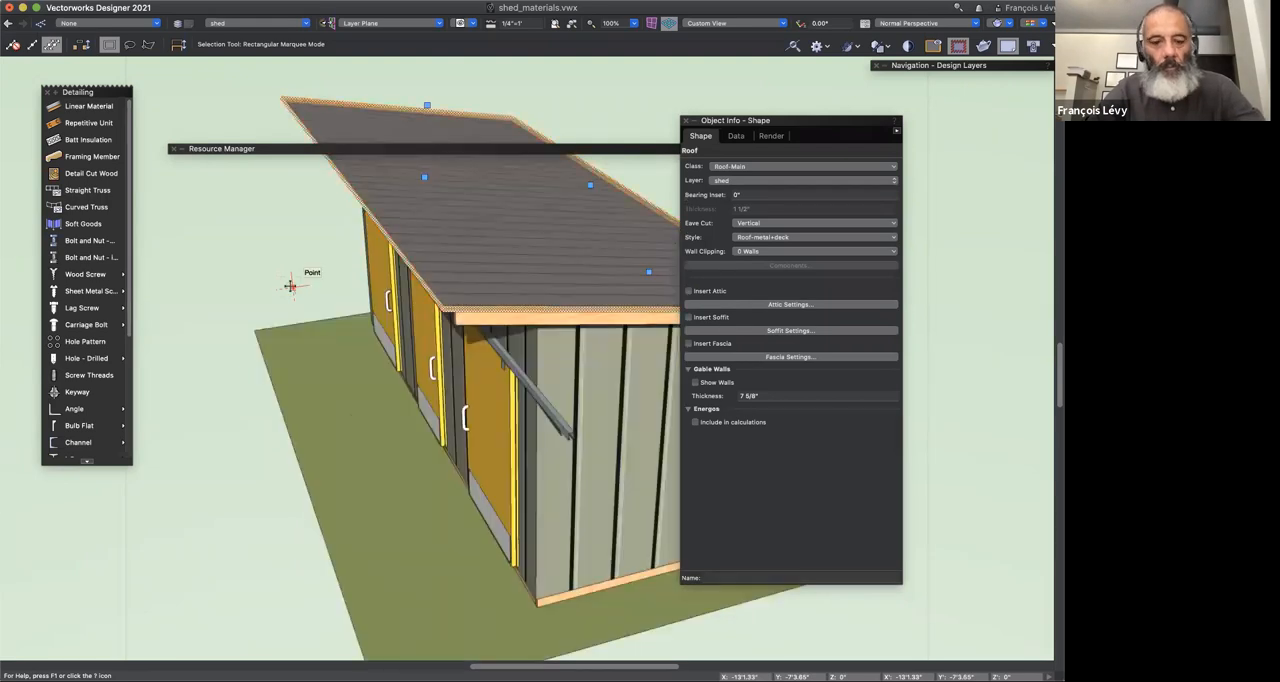
Step: Switch the roof's texture mode to By Object and back to By Component, and view the shed from its door side
scroll(424, 274, "up", 3)
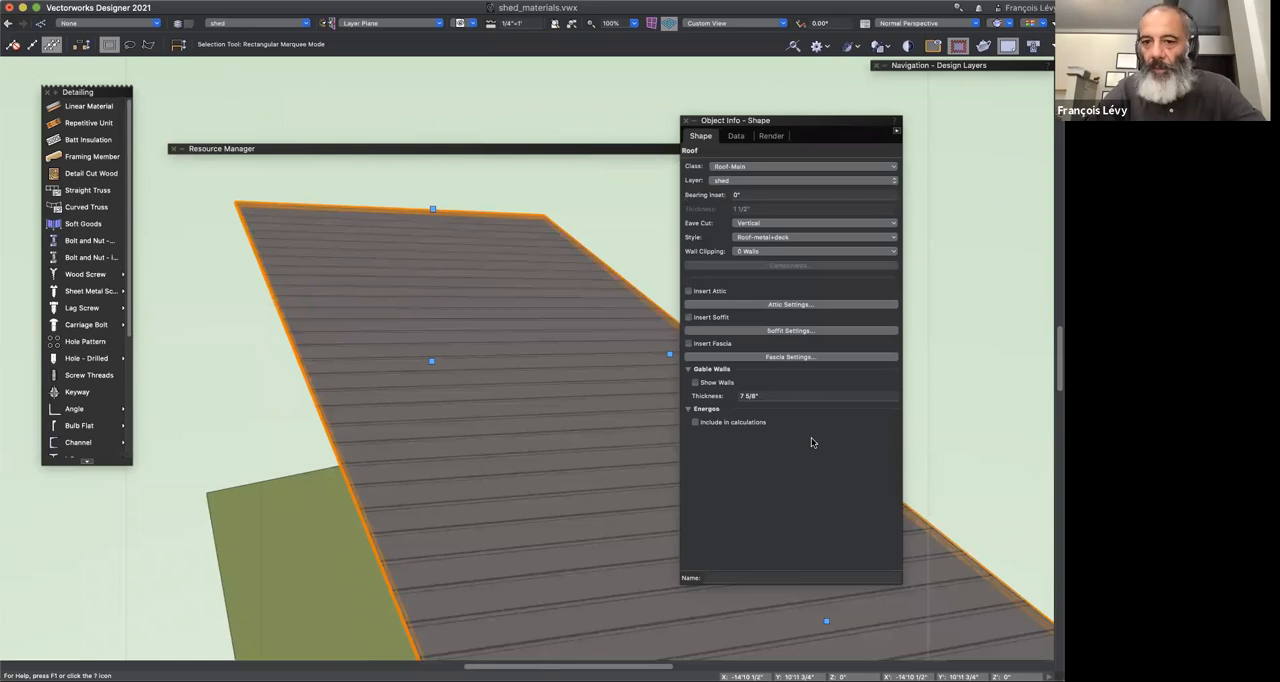
left_click(774, 138)
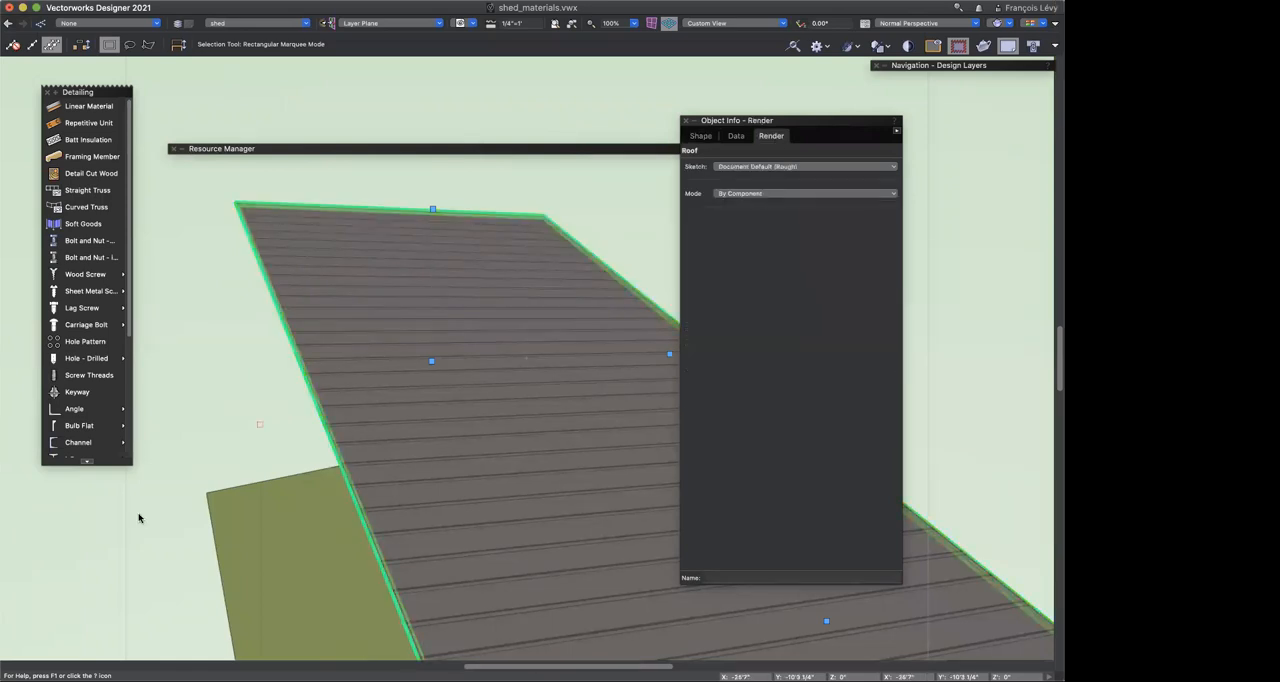
left_click(762, 195)
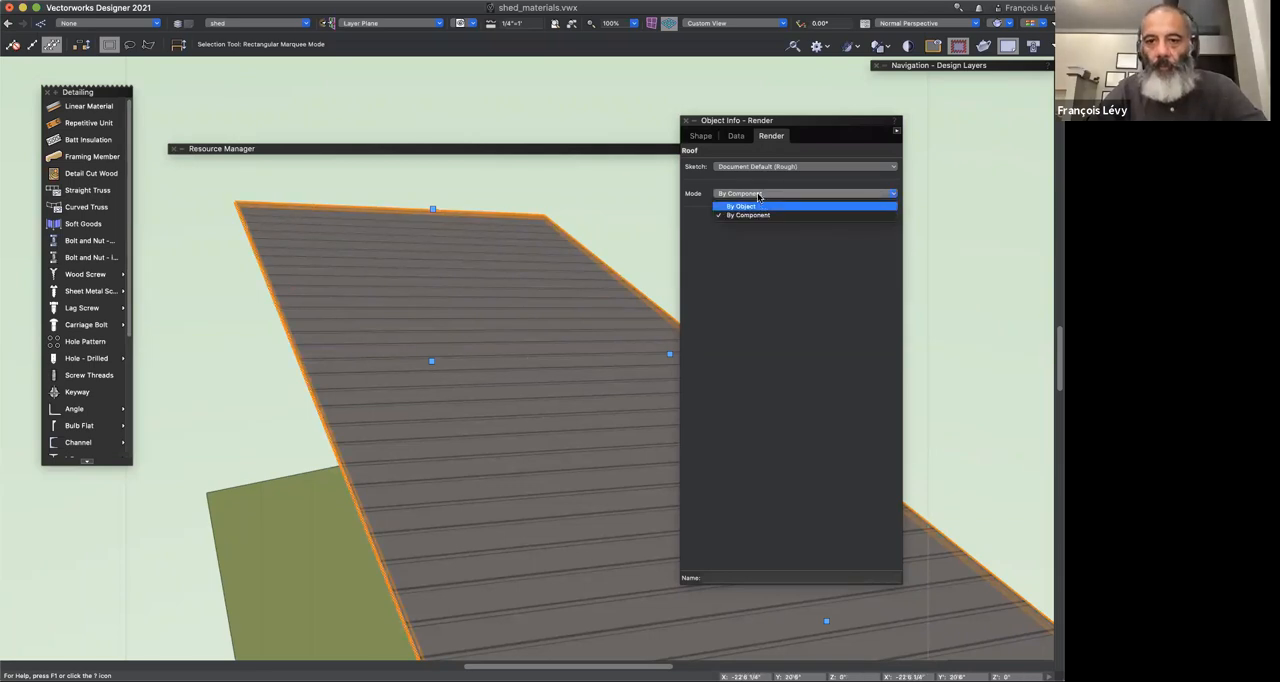
left_click(758, 204)
left_click(757, 194)
left_click(742, 206)
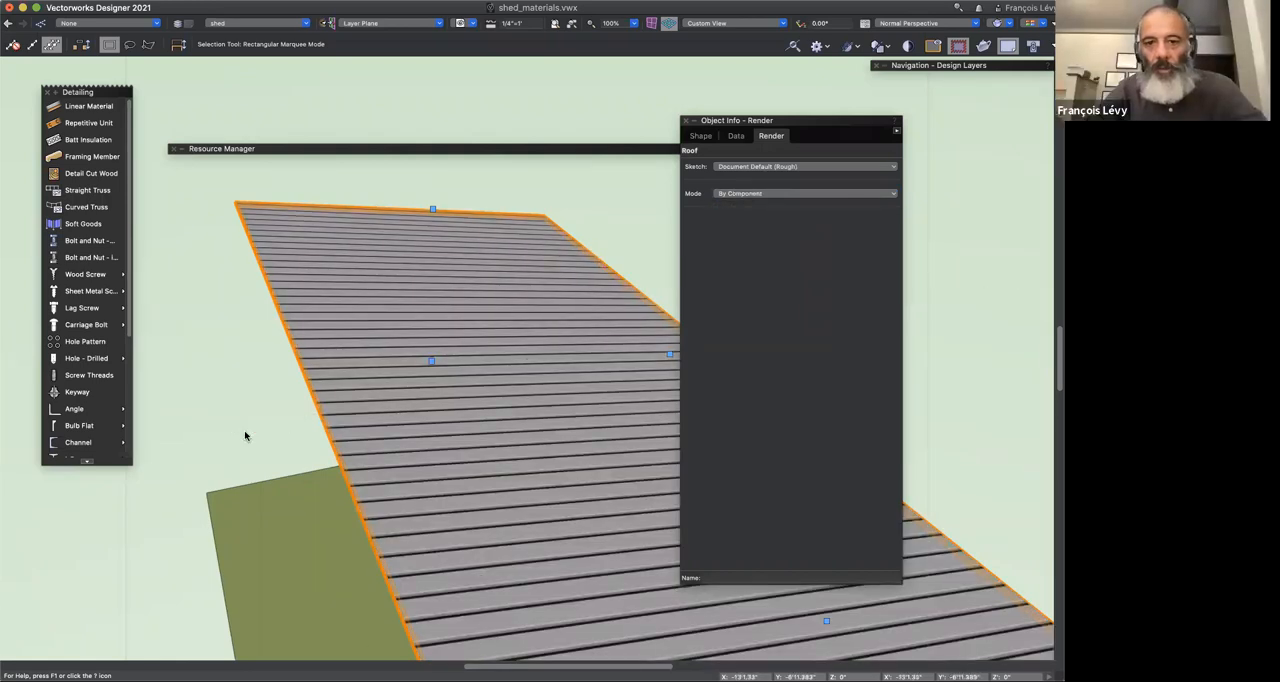
scroll(245, 437, "down", 2)
key("shift+c")
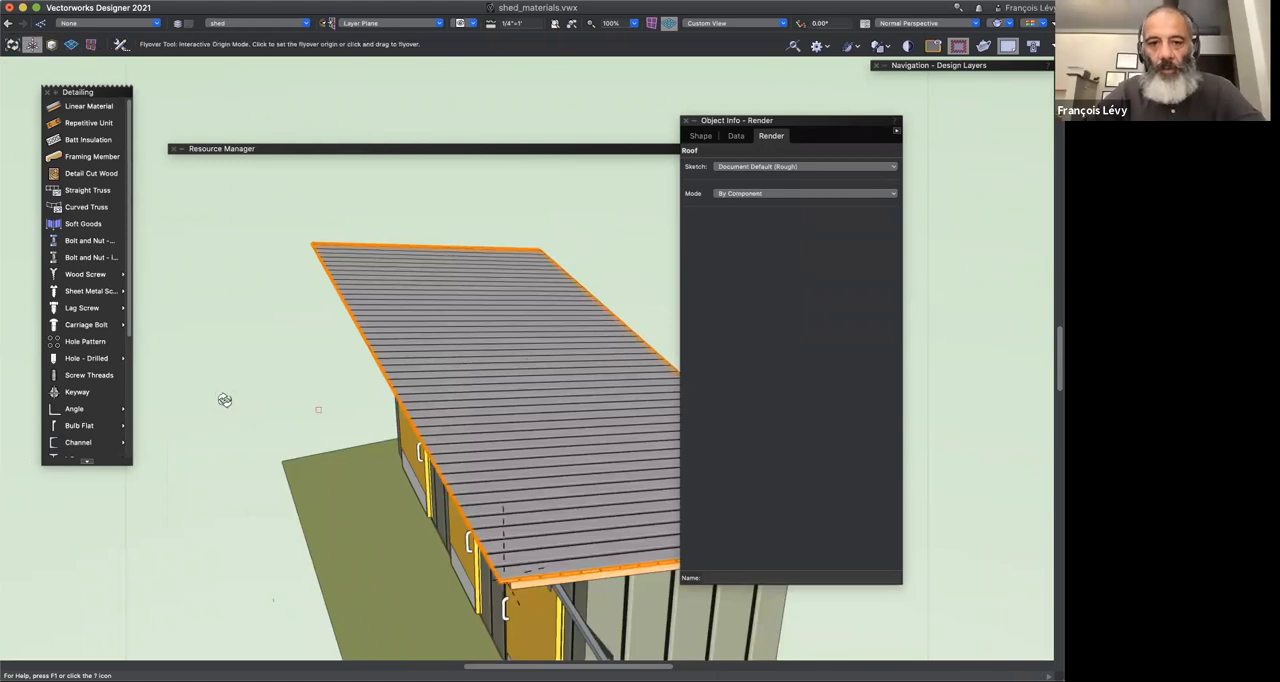
left_click_drag(206, 383, 461, 346)
key("super+6")
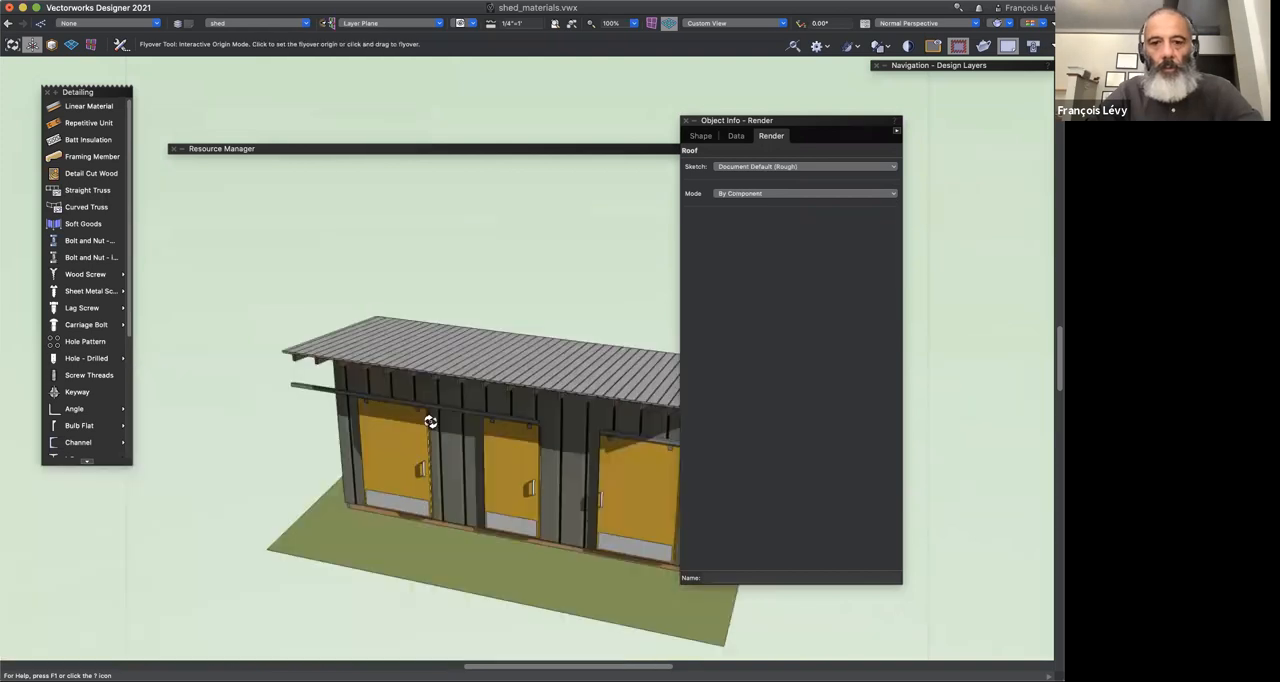
left_click(365, 510)
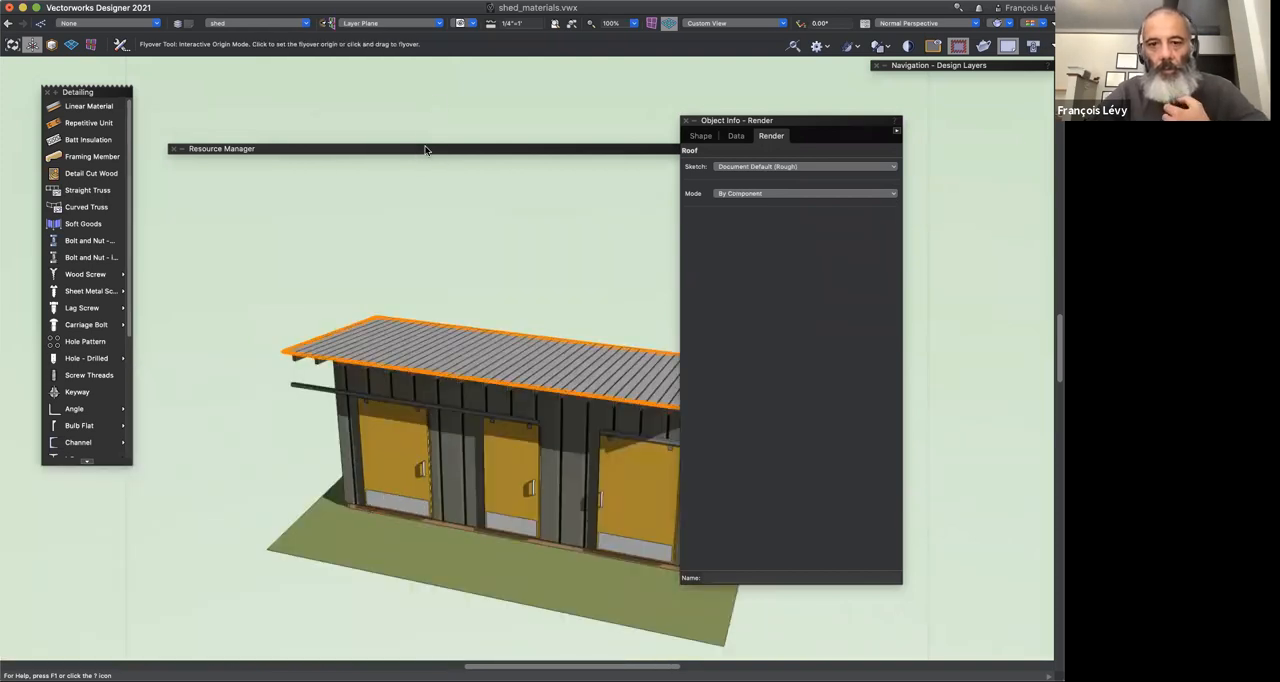
Step: Review the list of resource types in the Resource Manager, keep Materials, and uncover the model
double_click(427, 149)
left_click(417, 314)
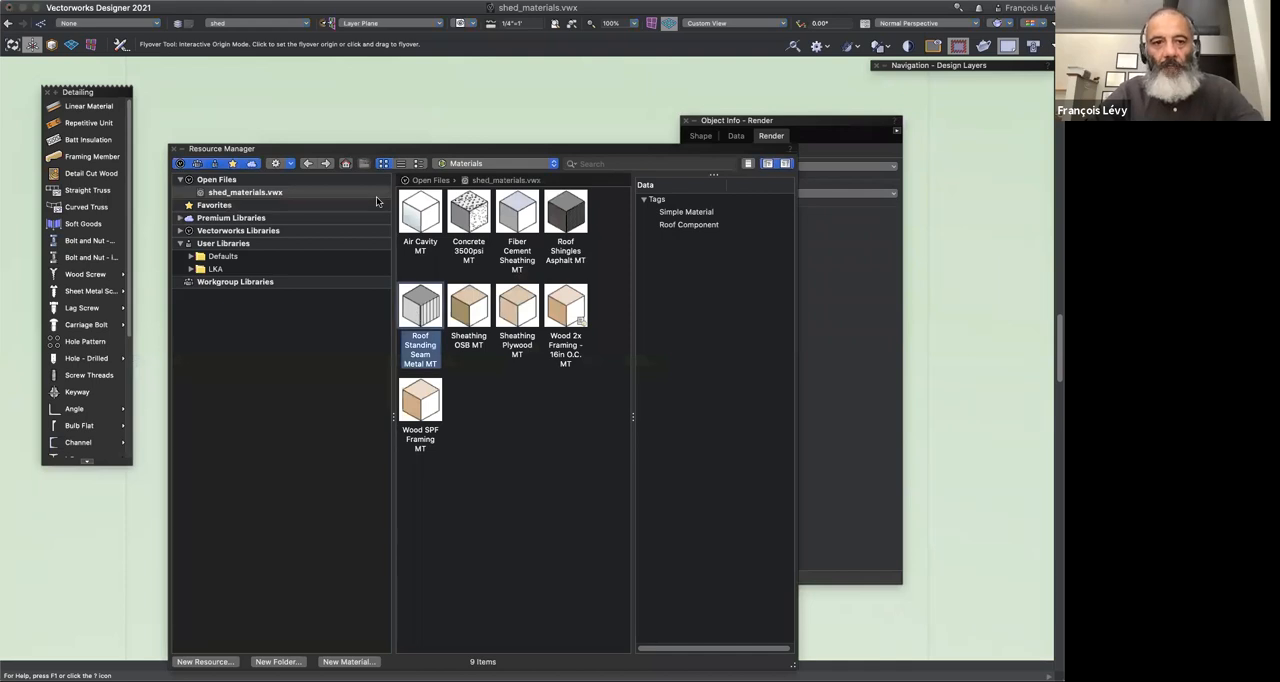
left_click(465, 165)
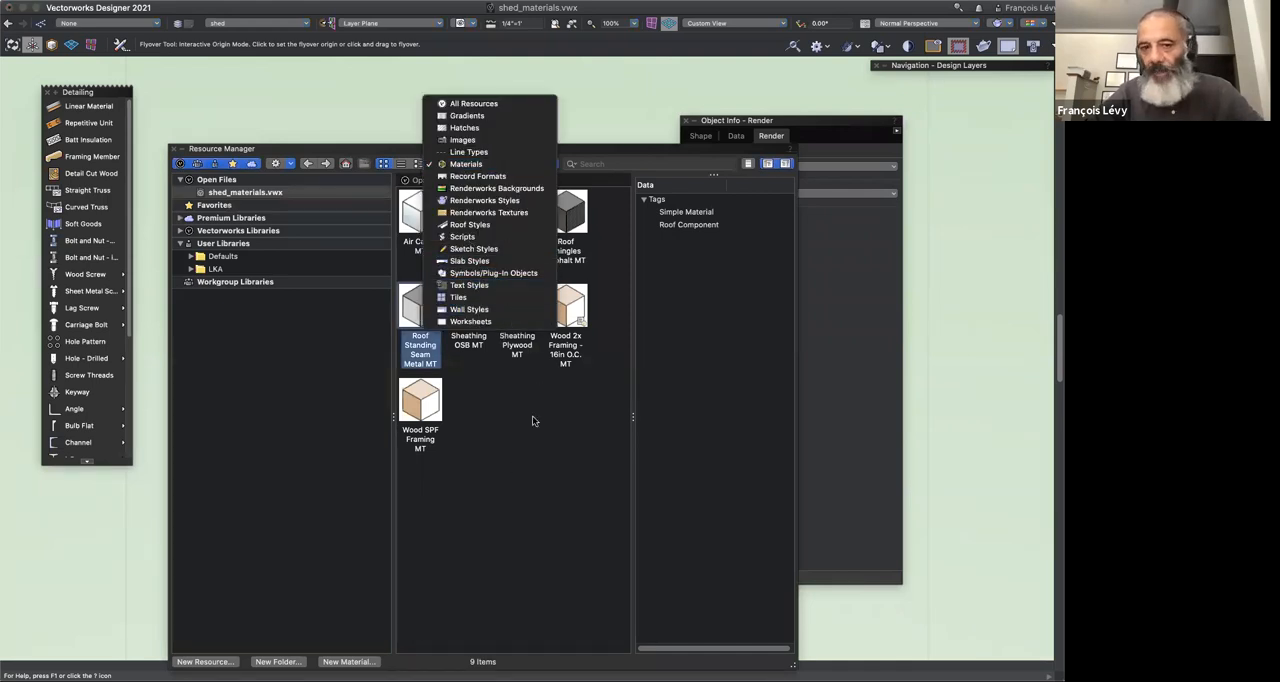
left_click(544, 500)
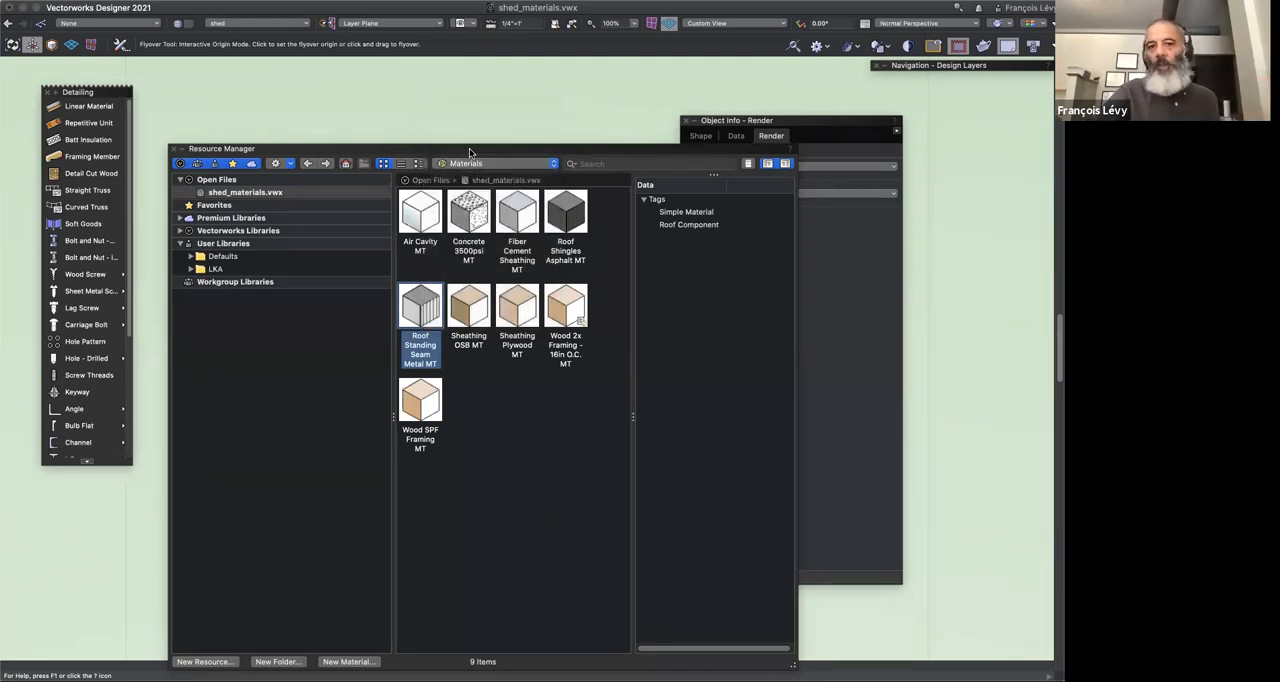
double_click(467, 148)
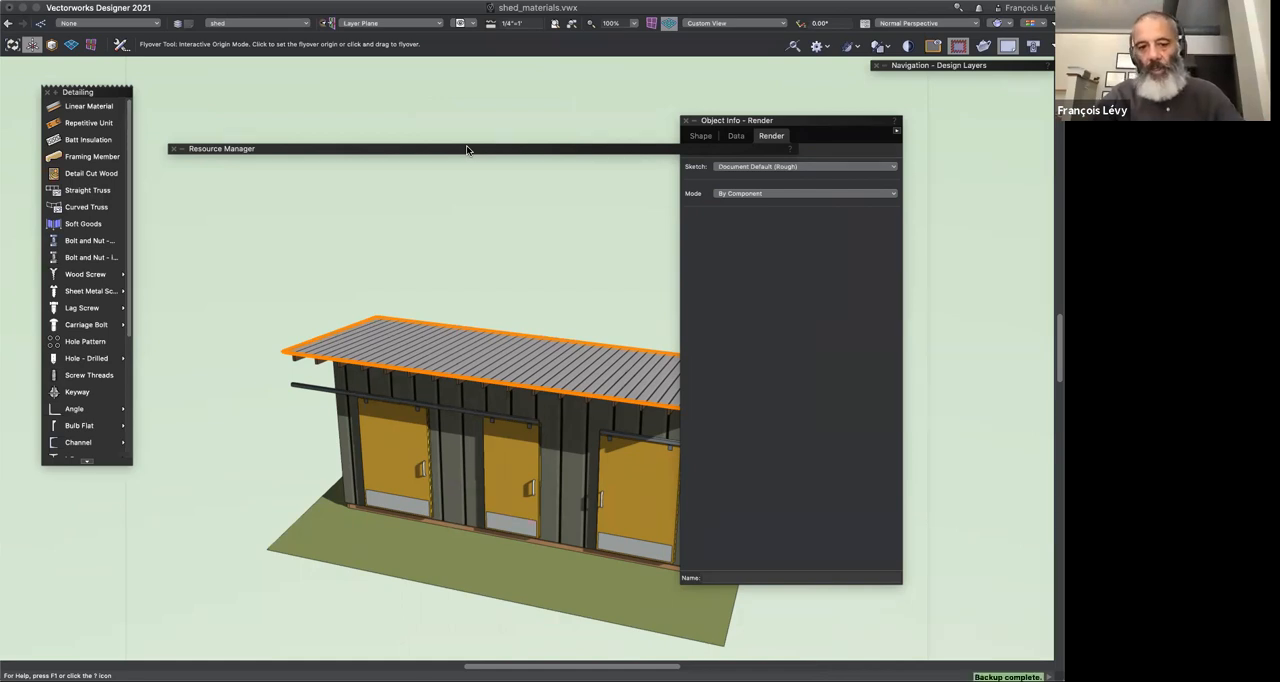
Step: Render the shed's door-side view as a hidden line drawing
key("super+e")
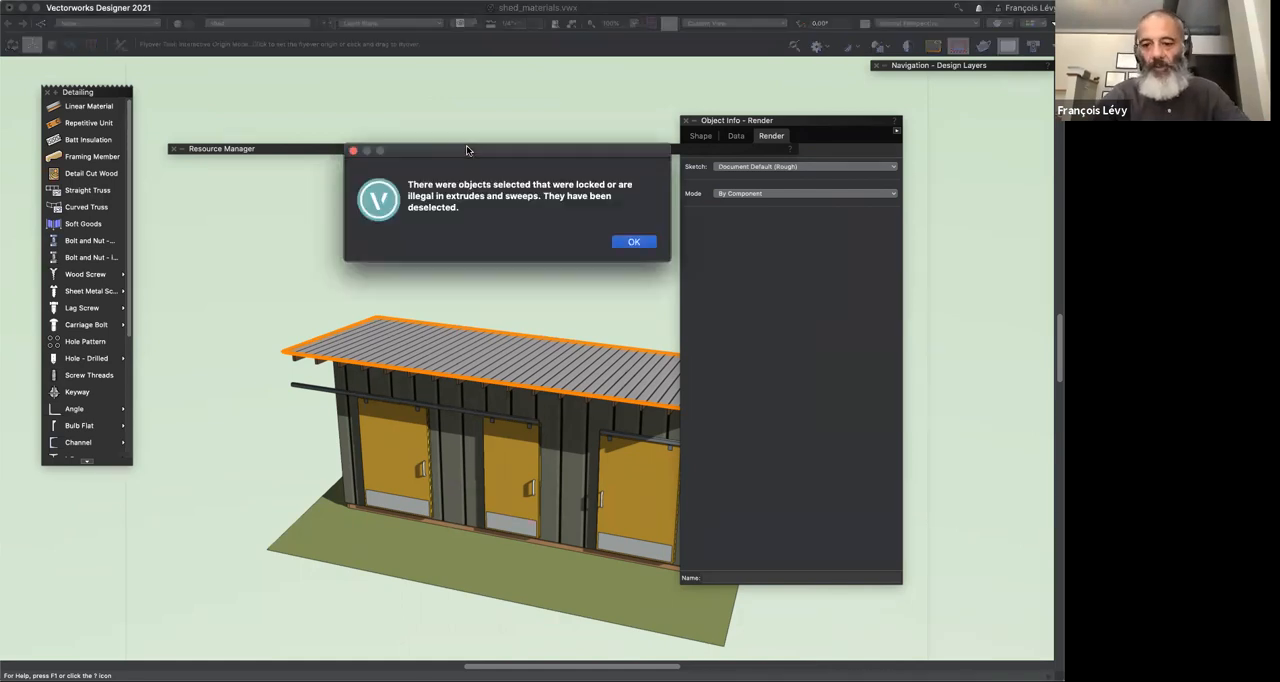
left_click(628, 241)
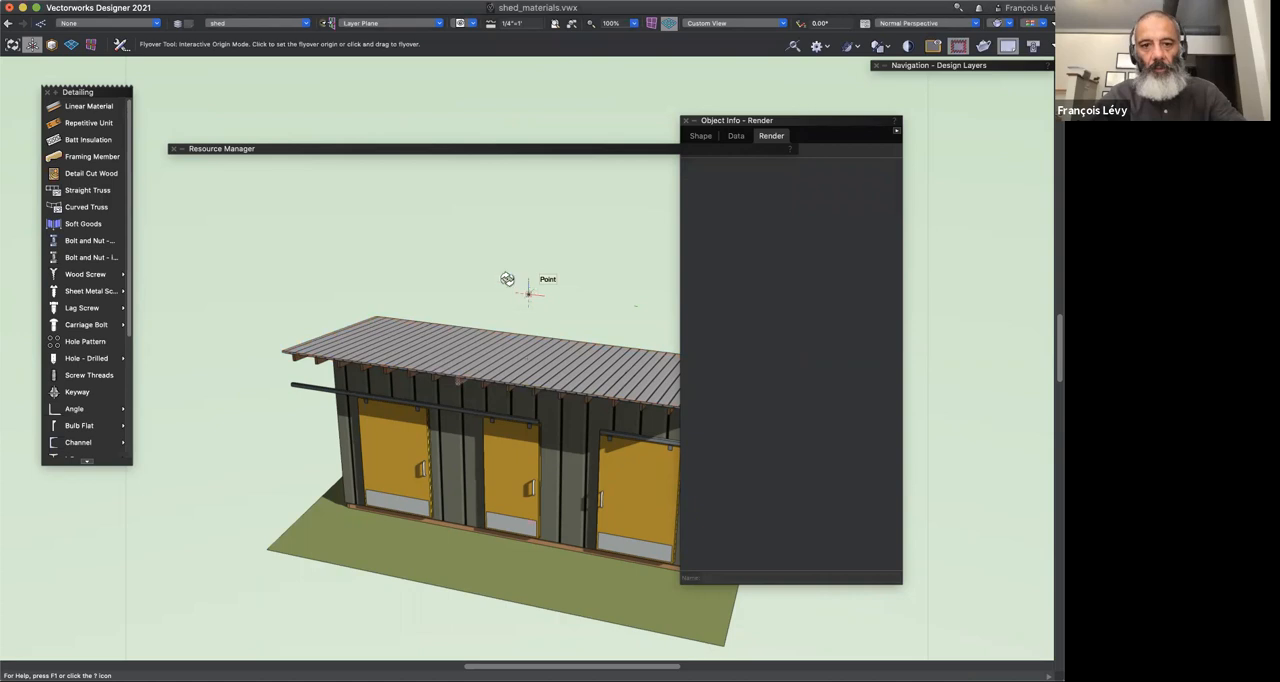
left_click_drag(507, 279, 507, 279)
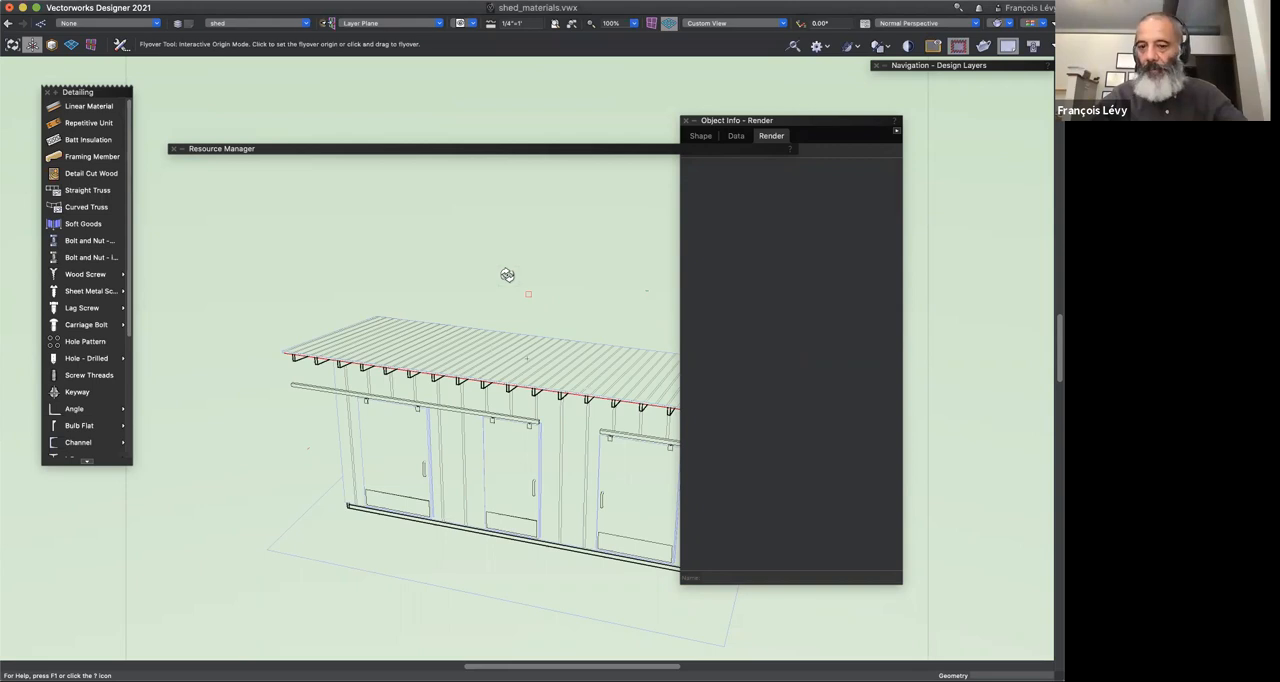
key("u")
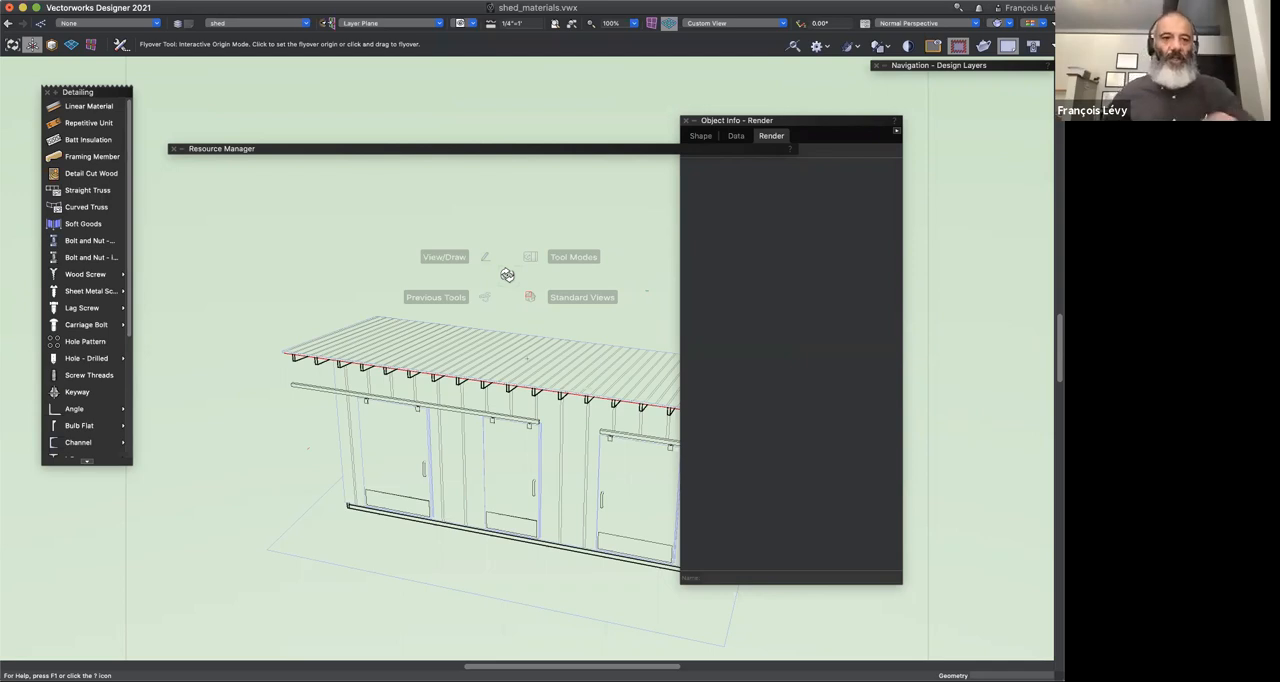
Step: Expand the Vectorworks Libraries in the Resource Manager and look through the Object Styles folder
double_click(311, 148)
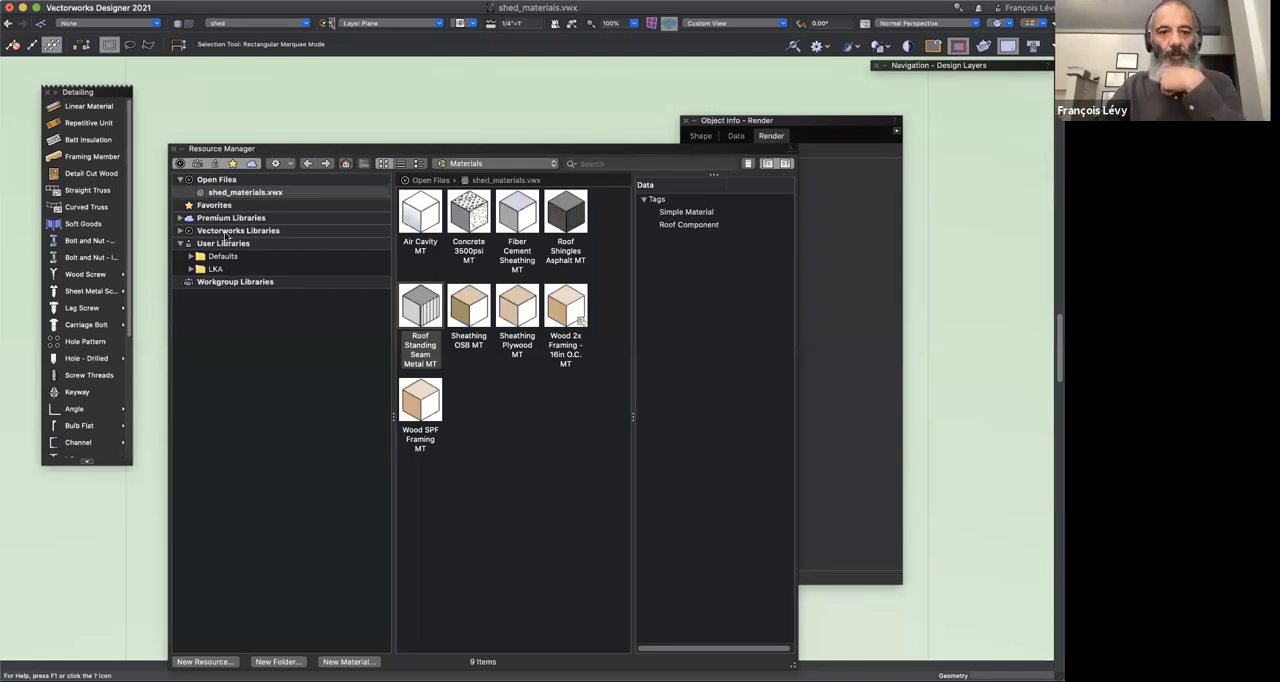
left_click(182, 232)
left_click(181, 231)
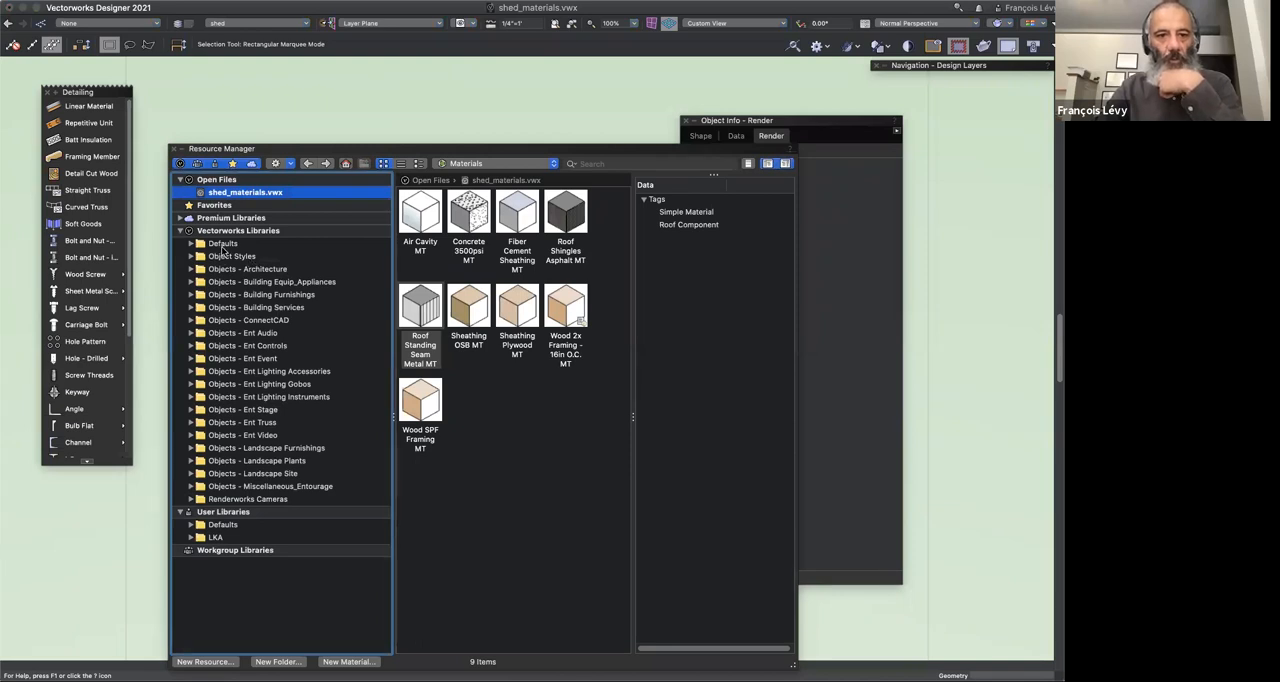
left_click(188, 258)
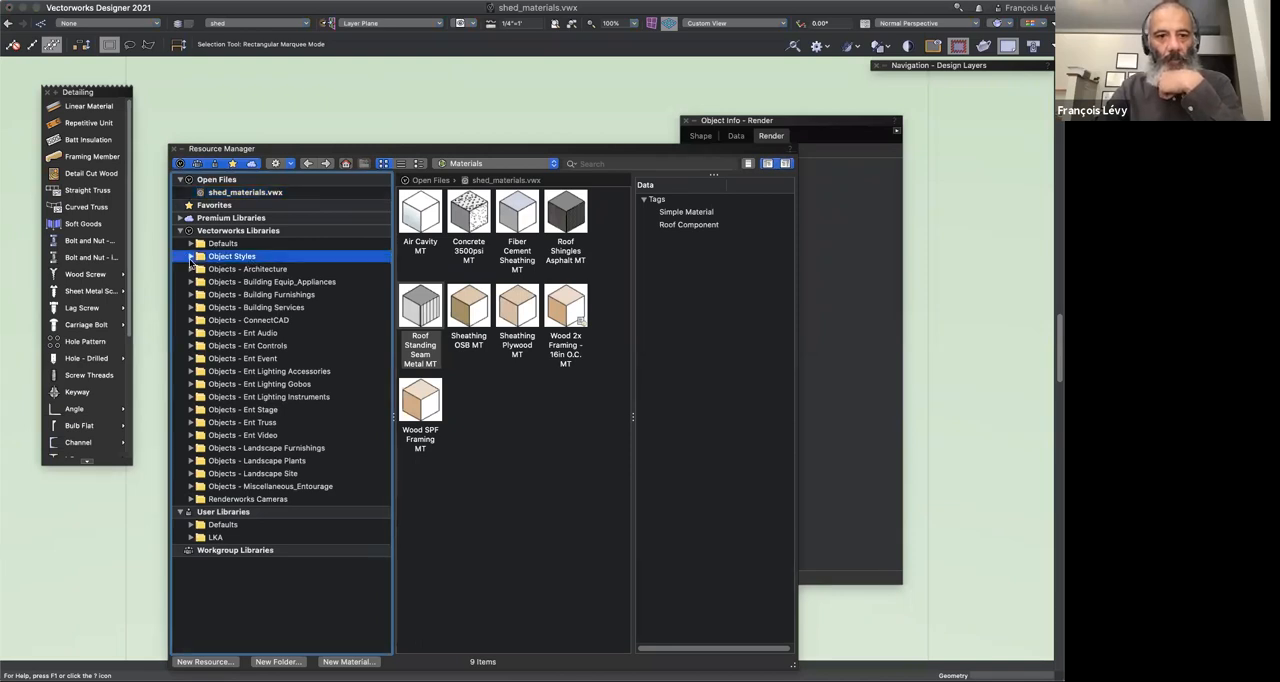
left_click(190, 257)
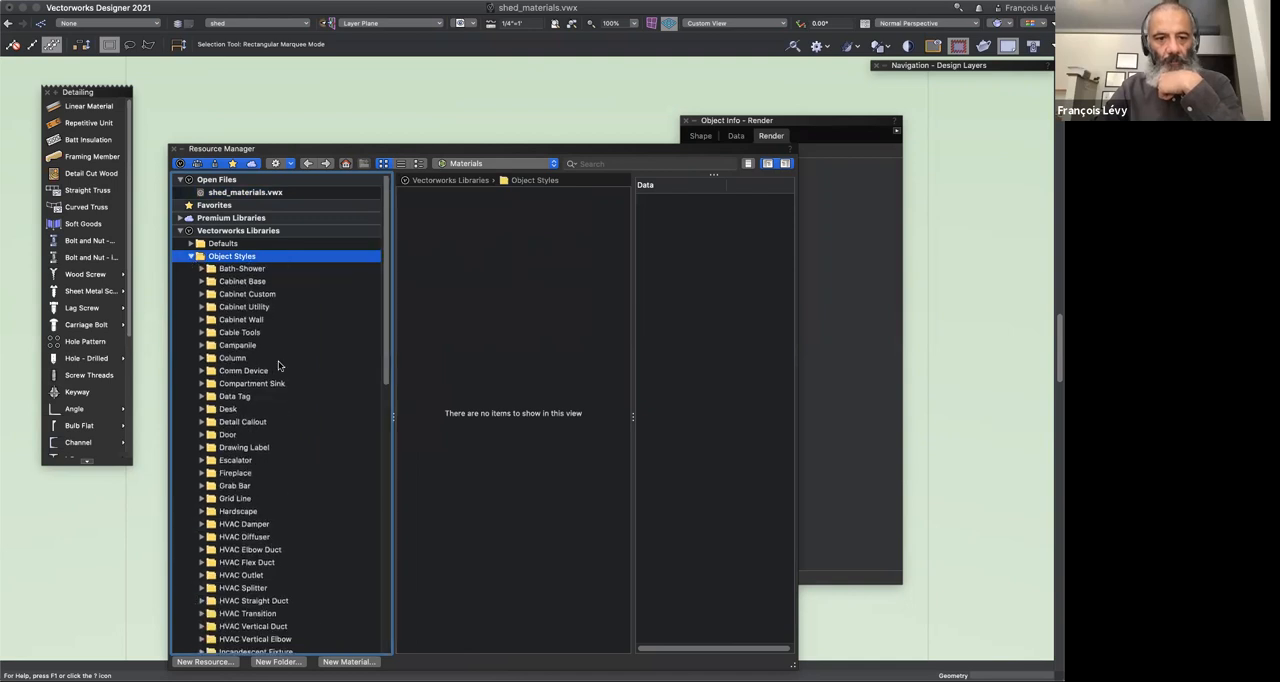
scroll(306, 400, "down", 5)
scroll(305, 402, "up", 5)
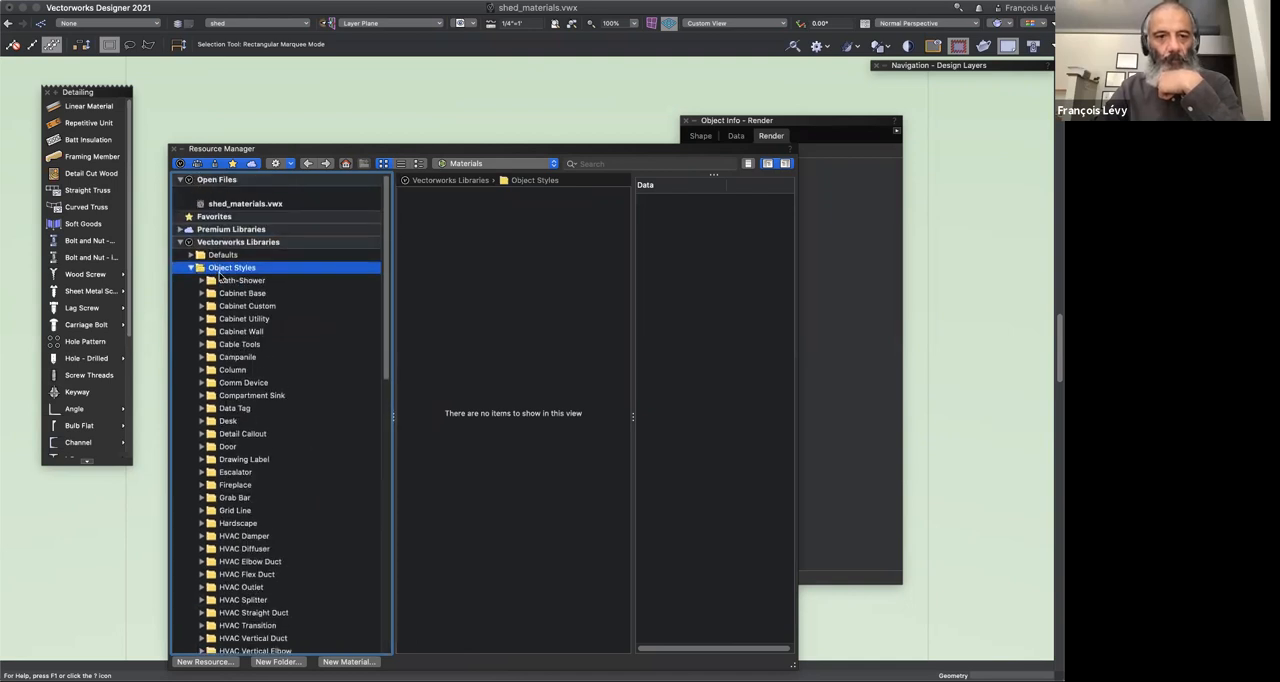
Step: Expand the Defaults folder of the Vectorworks Libraries, collapse Object Styles, and look for the Materials folder
left_click(191, 245)
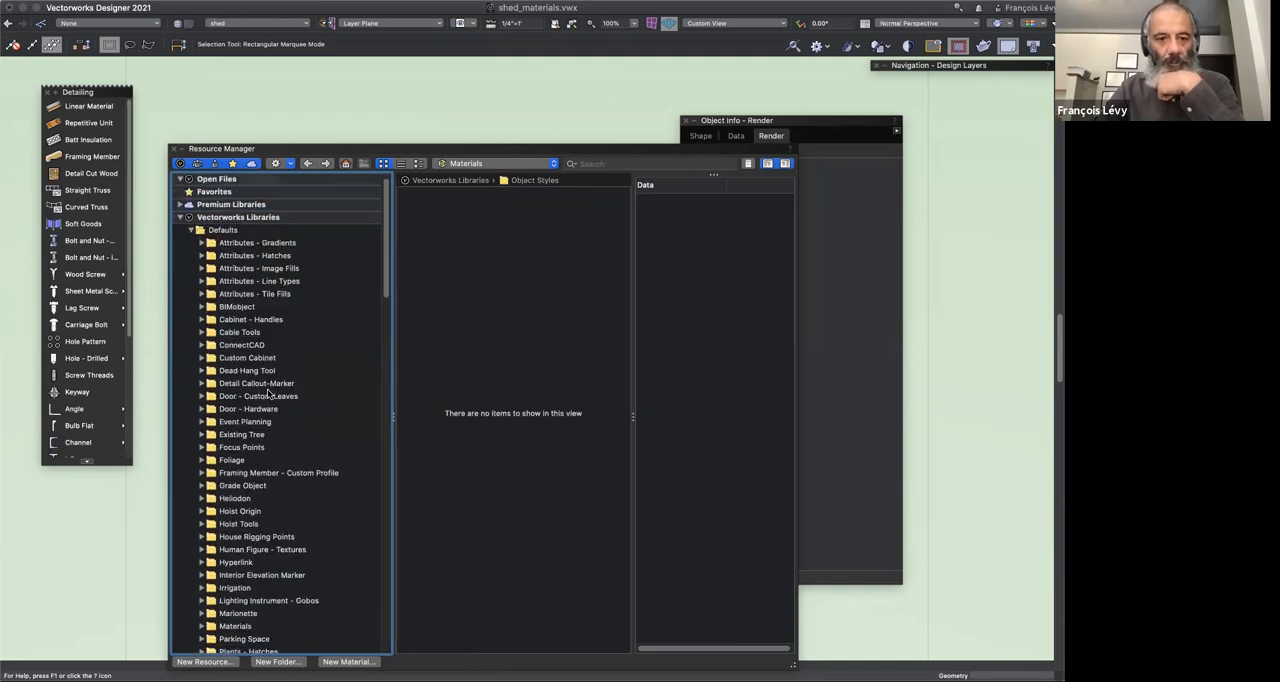
scroll(268, 393, "down", 10)
scroll(268, 395, "down", 5)
left_click(190, 476)
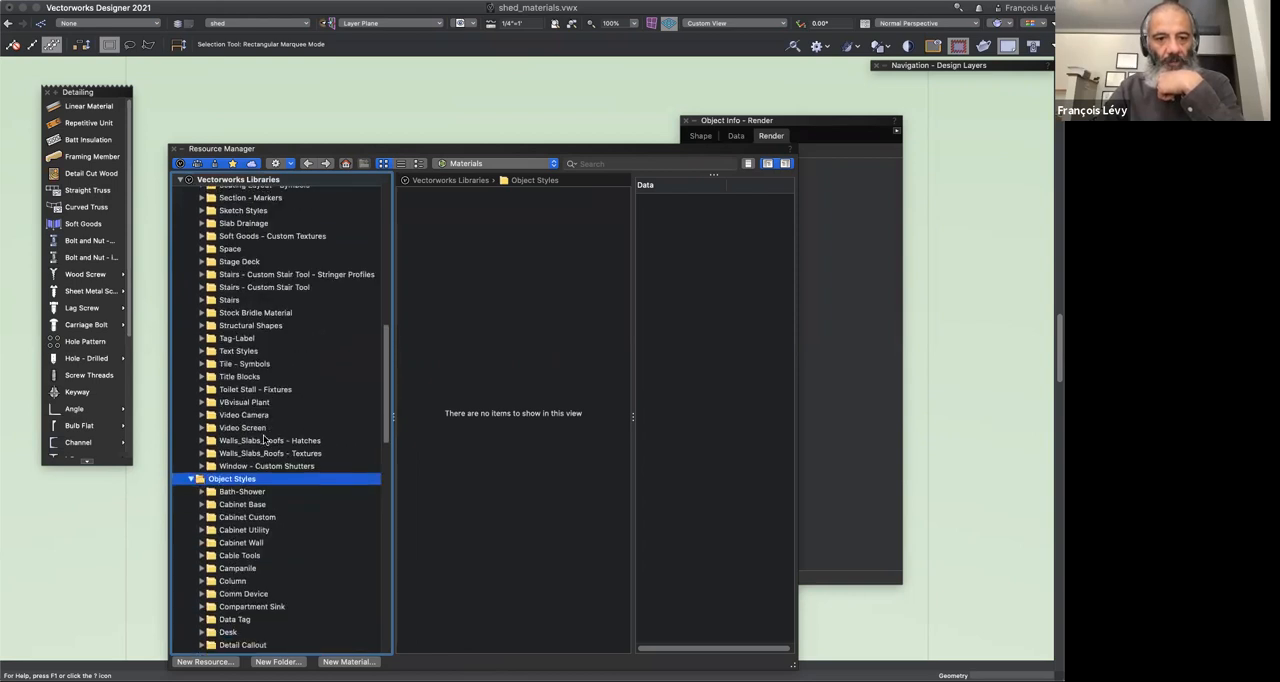
left_click(189, 476)
scroll(310, 424, "up", 5)
scroll(310, 420, "up", 5)
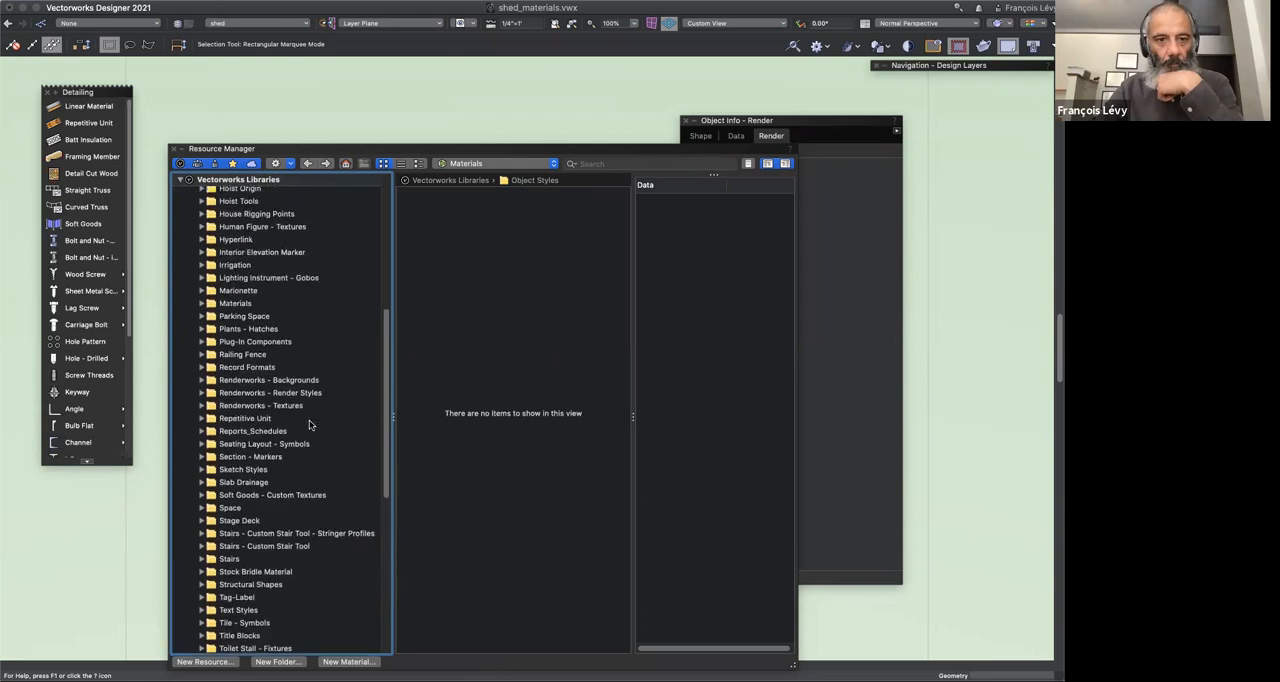
Step: Open the Materials folder under Defaults and expand Materials.vwx to show its material categories
left_click(205, 354)
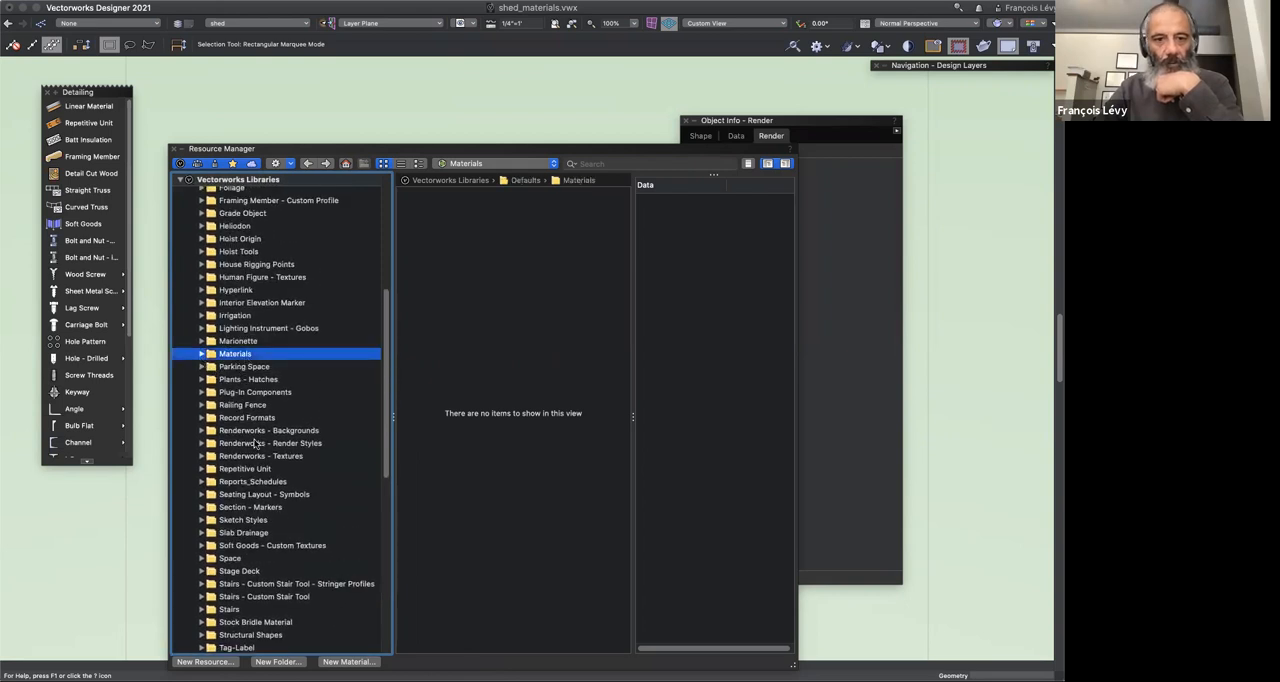
left_click(201, 355)
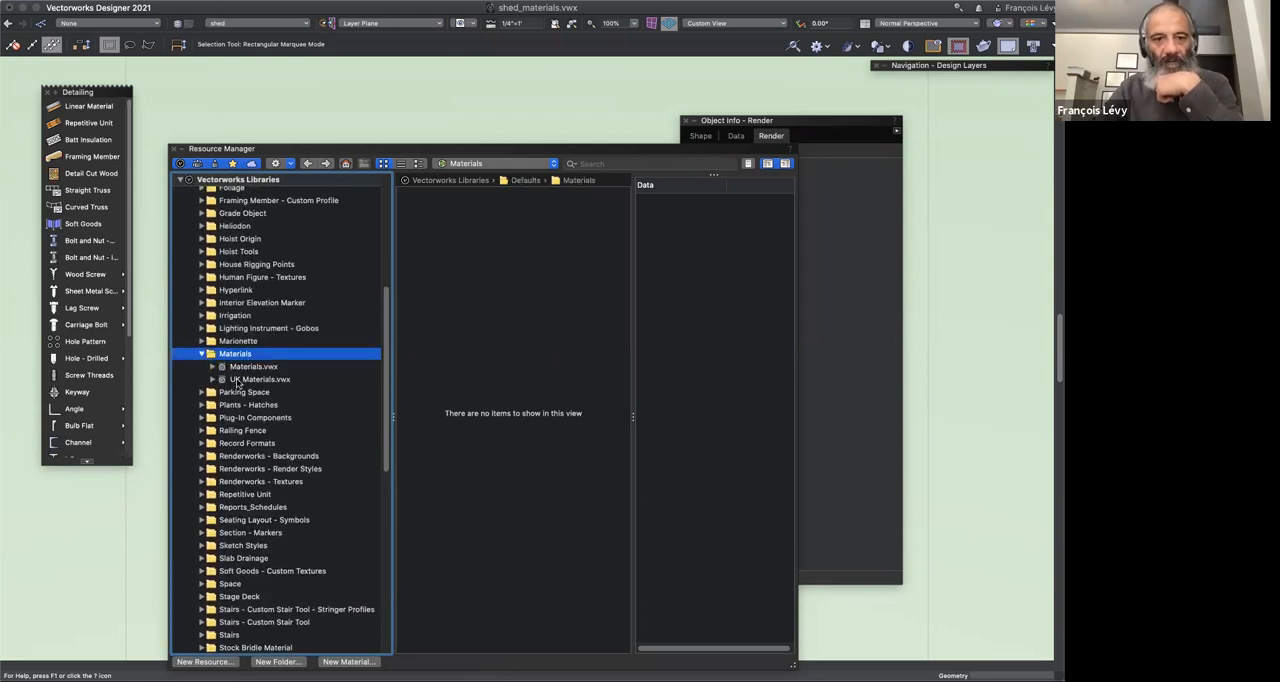
left_click(240, 380)
left_click(240, 367)
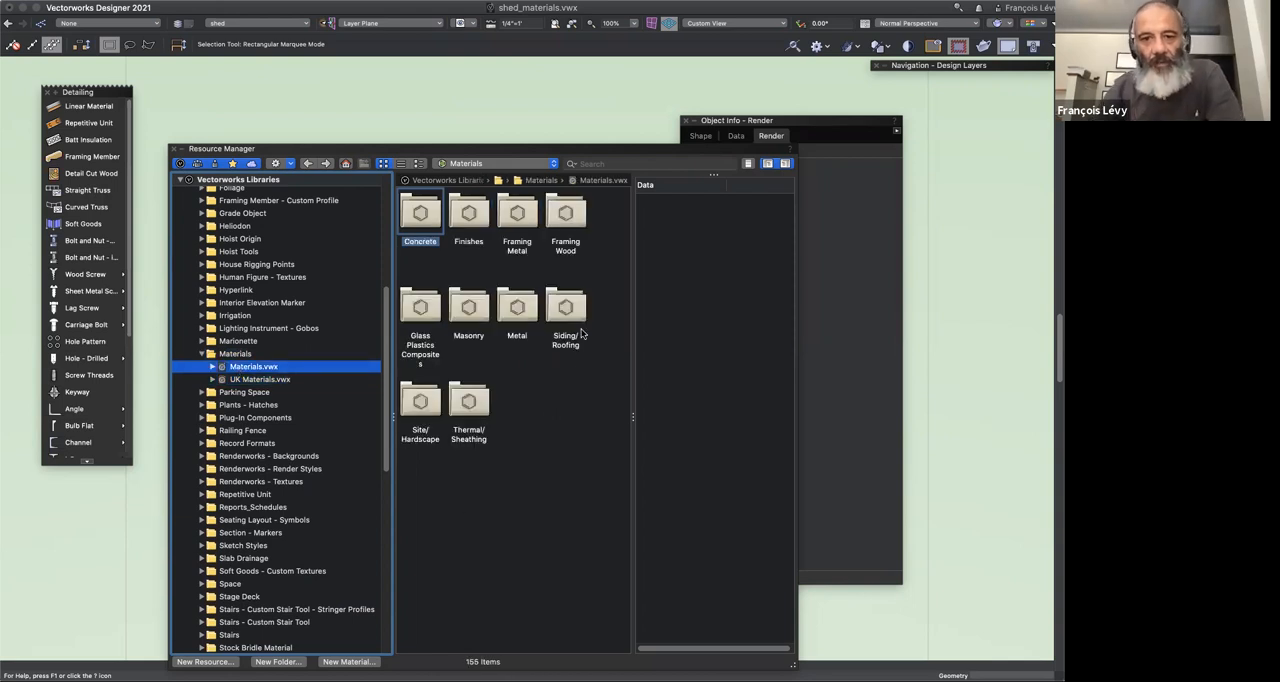
left_click(213, 367)
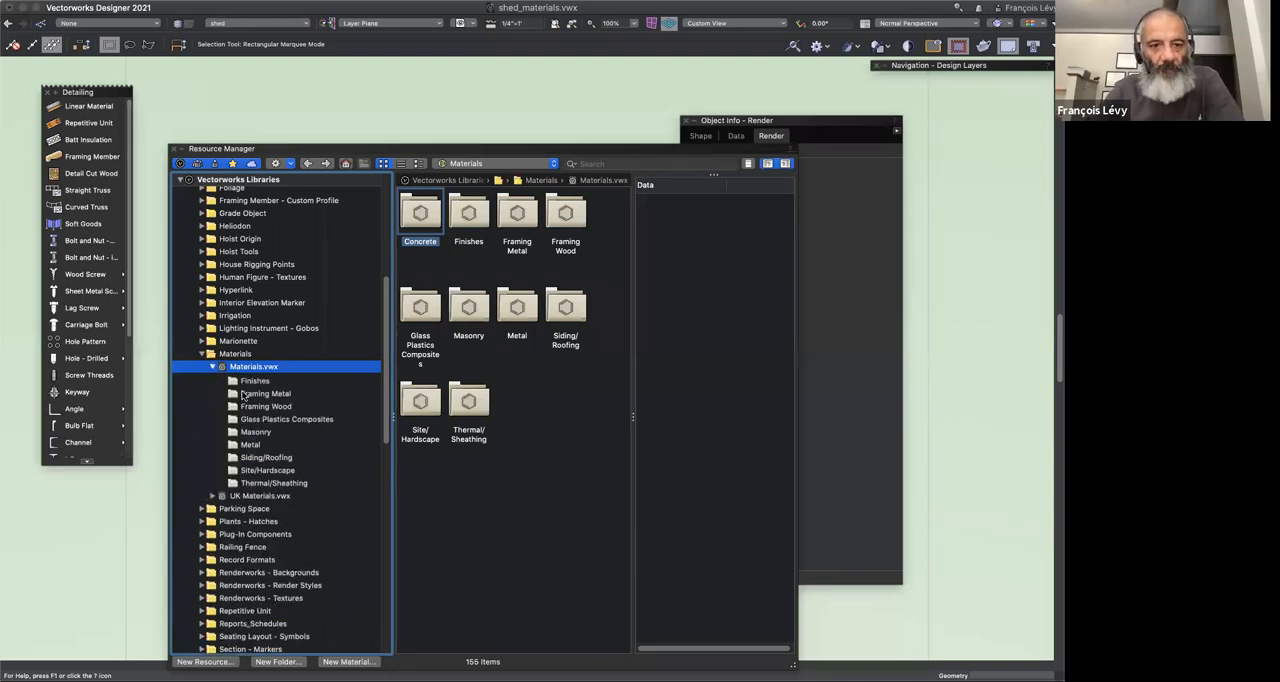
Step: Look through the Materials.vwx categories from Concrete, Finishes and framing materials to Masonry, Metal and Siding/Roofing
left_click(256, 380)
left_click(250, 392)
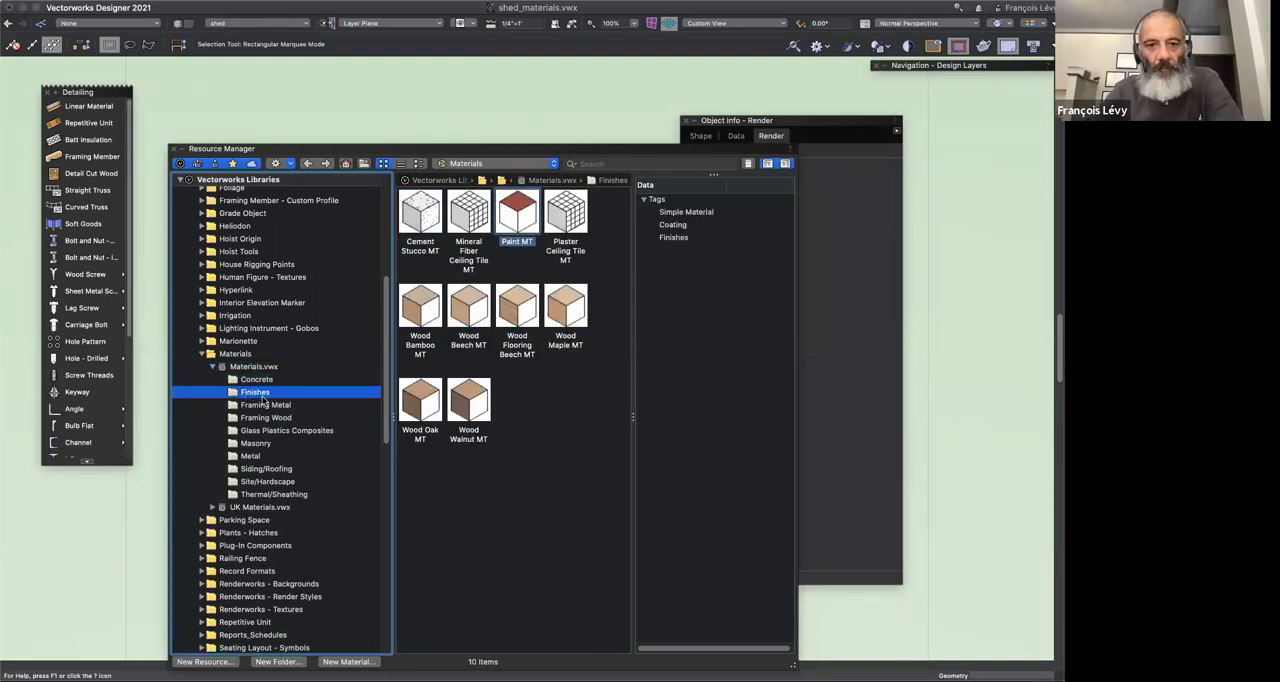
left_click(265, 405)
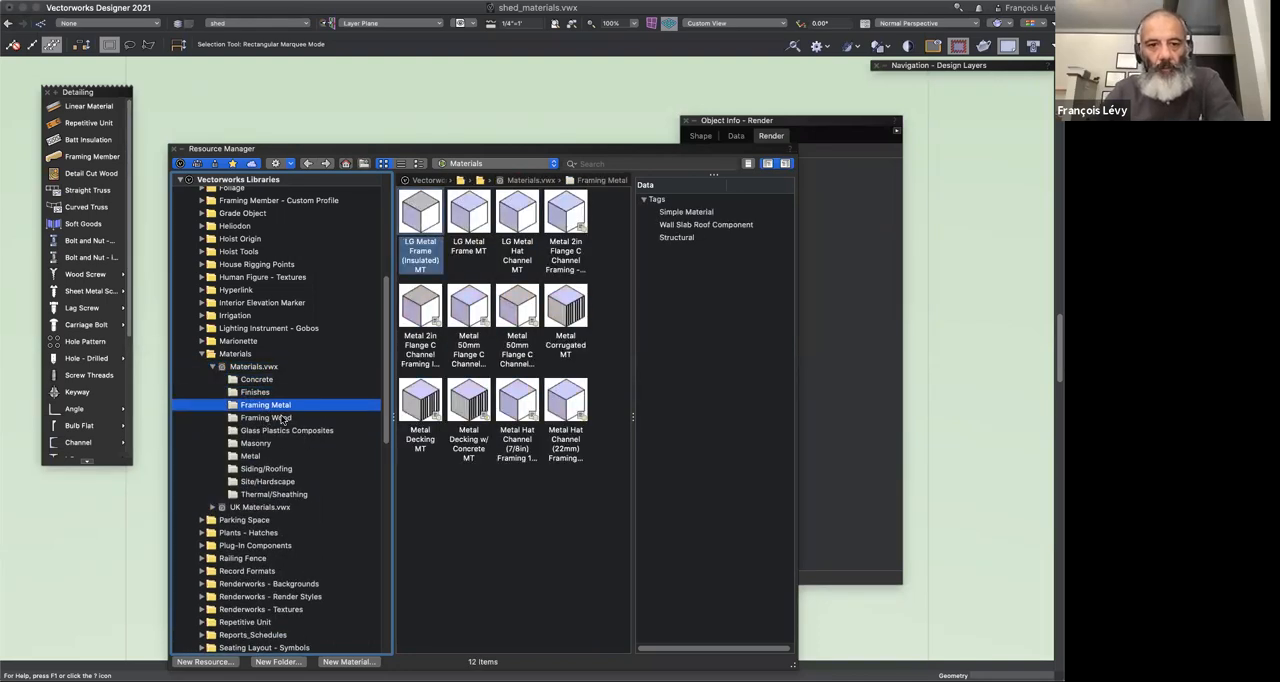
left_click(285, 418)
left_click(286, 431)
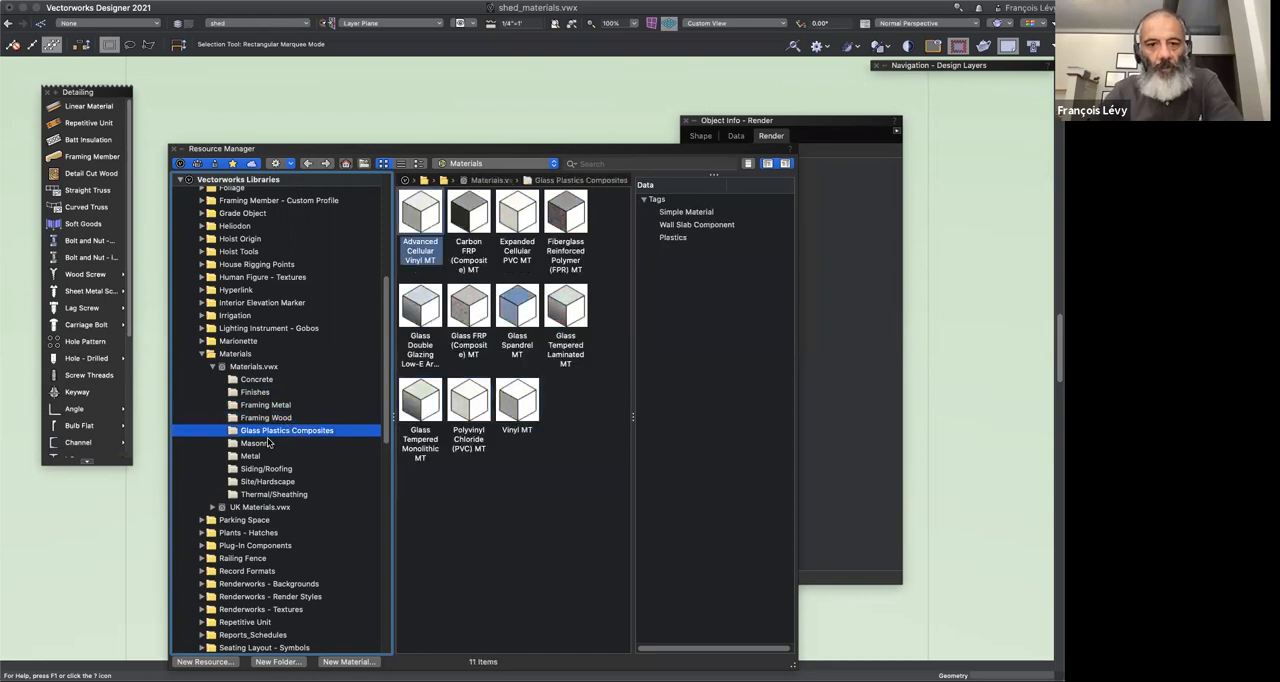
left_click(262, 443)
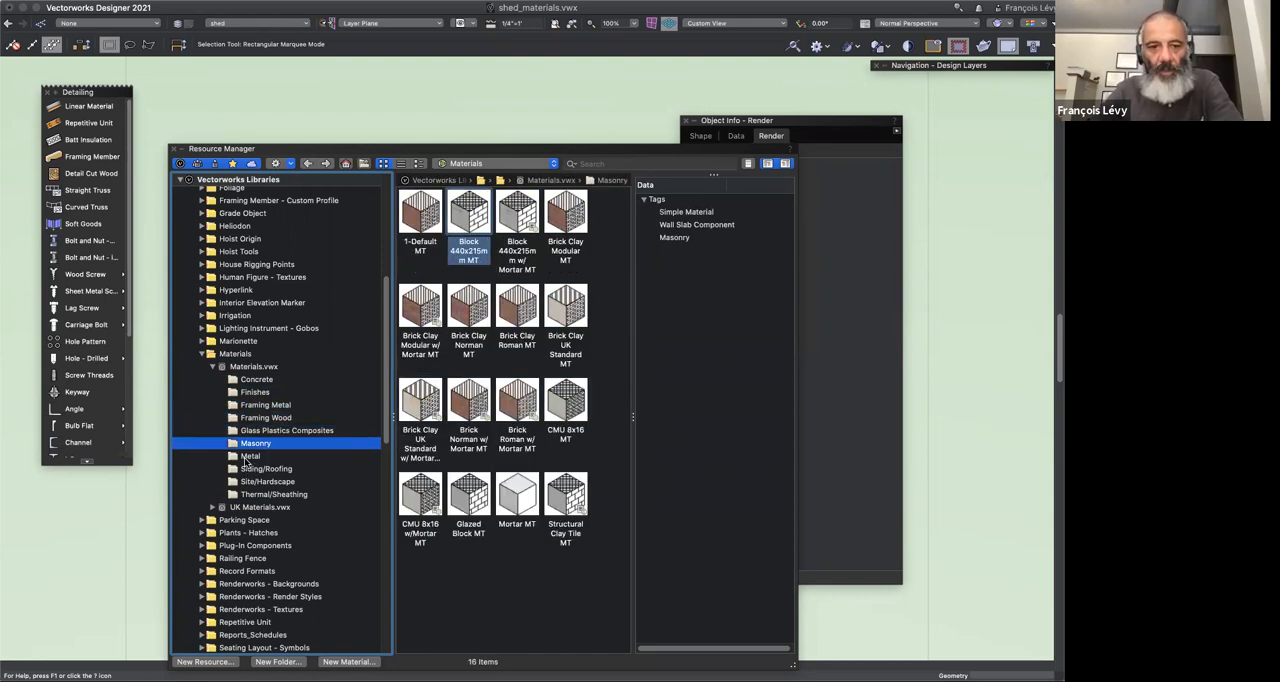
left_click(250, 457)
left_click(265, 470)
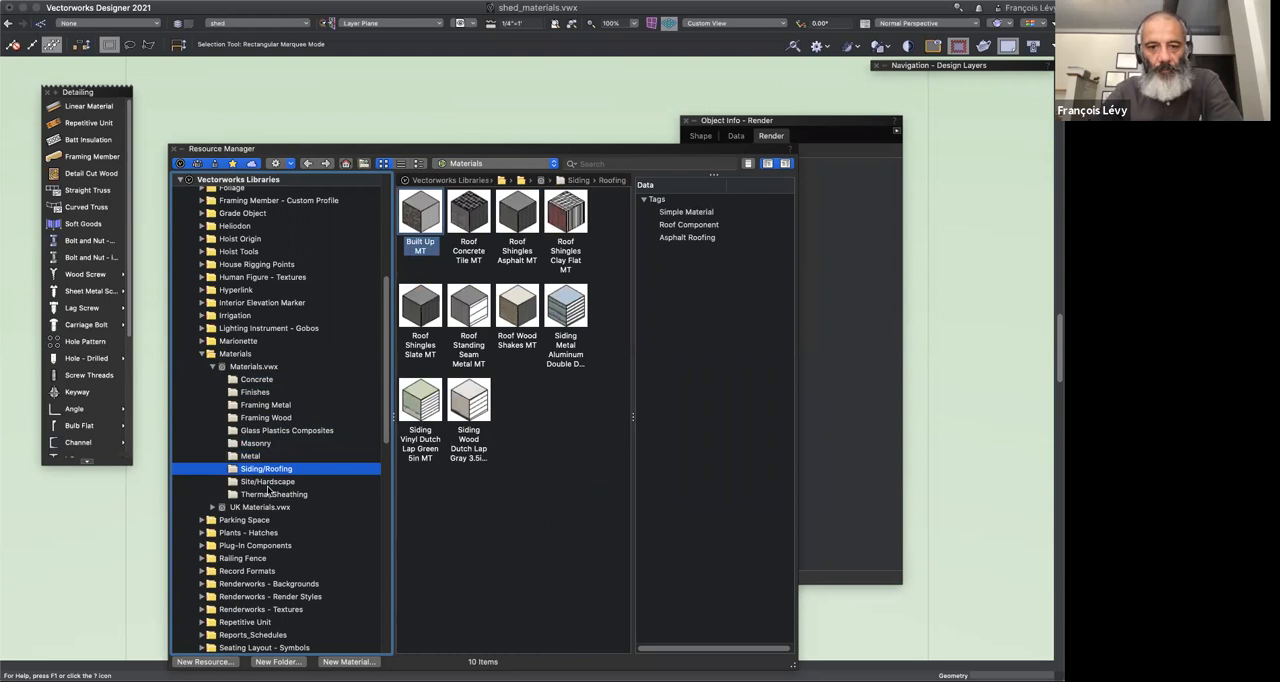
Step: Look through the materials in the Thermal/Sheathing and Site/Hardscape categories
left_click(268, 494)
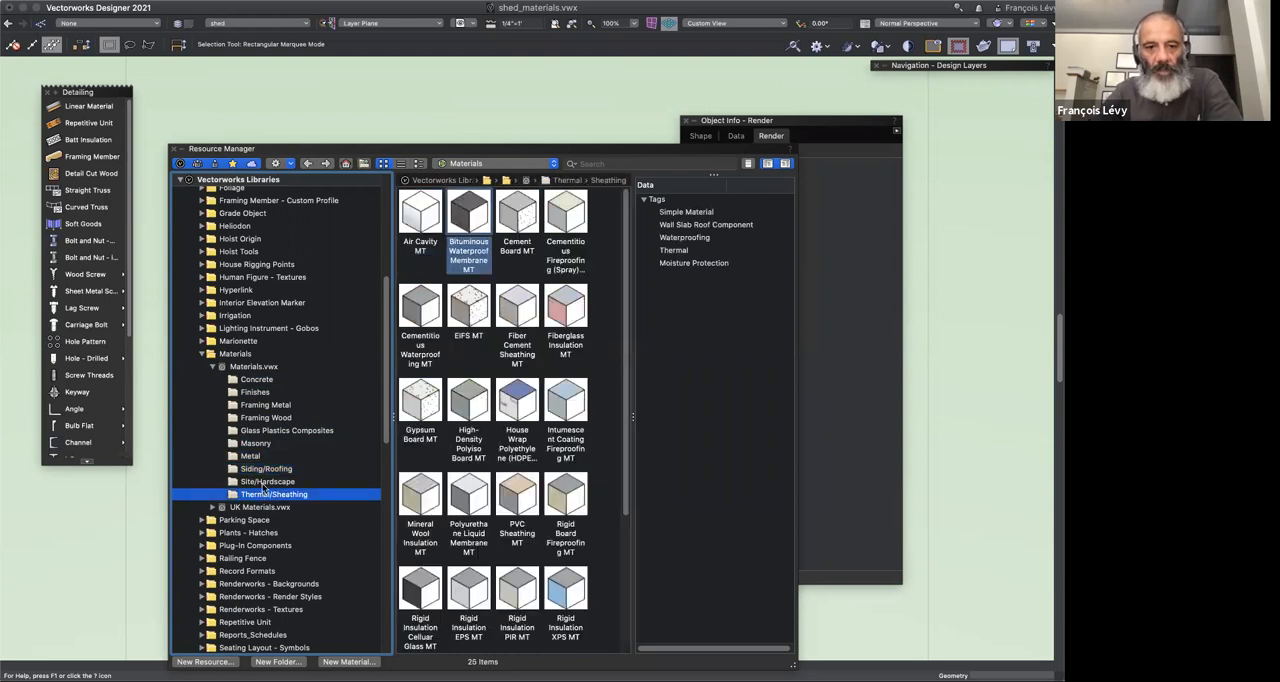
left_click(265, 483)
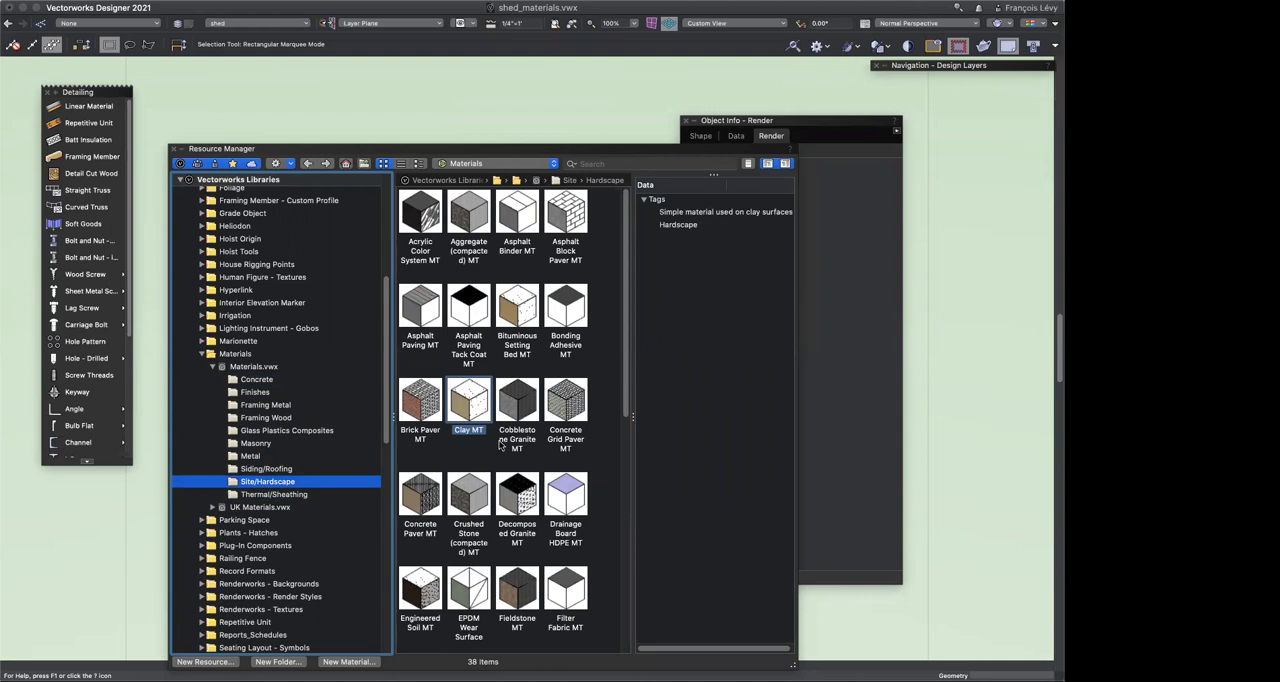
scroll(501, 444, "down", 5)
scroll(501, 444, "down", 5)
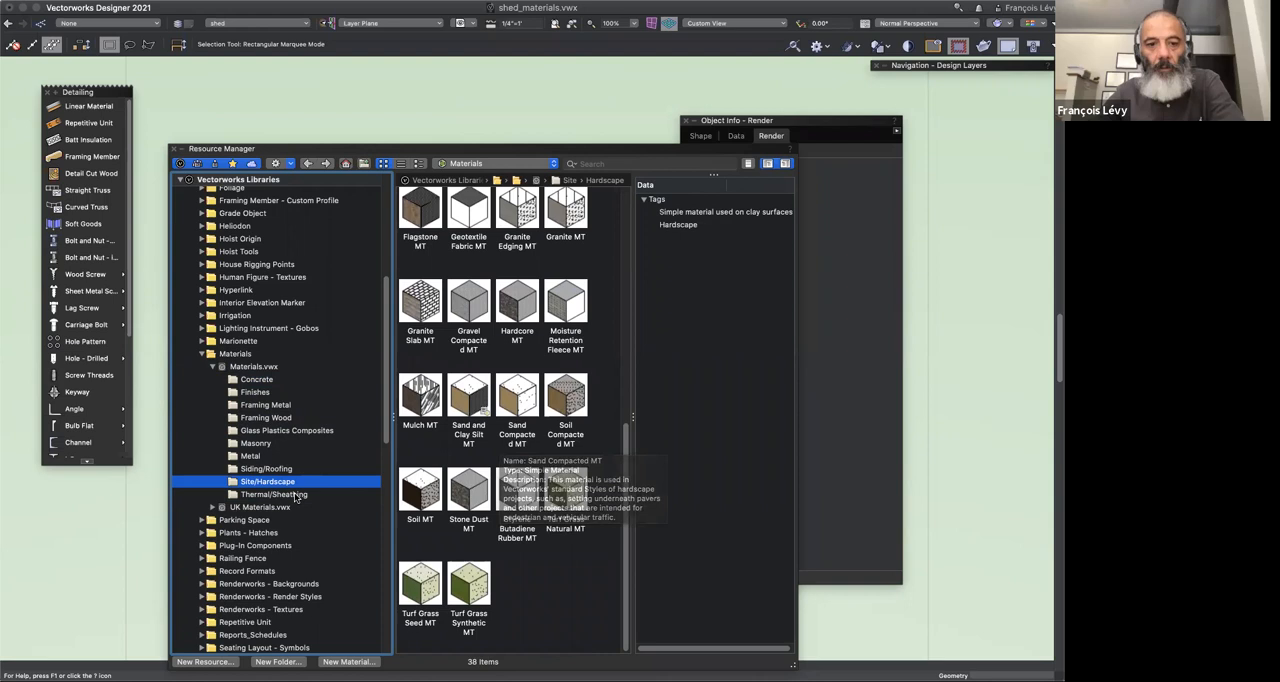
Step: Import the House Wrap Polyethylene (HDPE) material from the Thermal/Sheathing category, using the option to select a destination folder
left_click(349, 496)
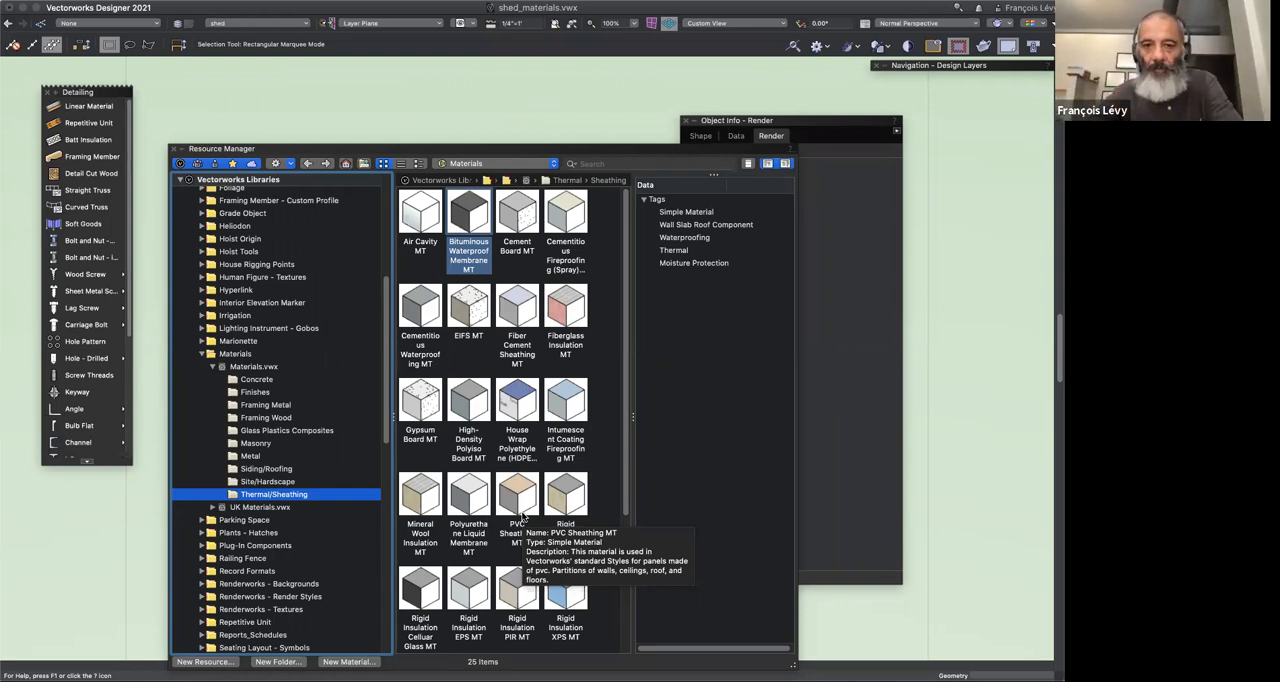
left_click(518, 405)
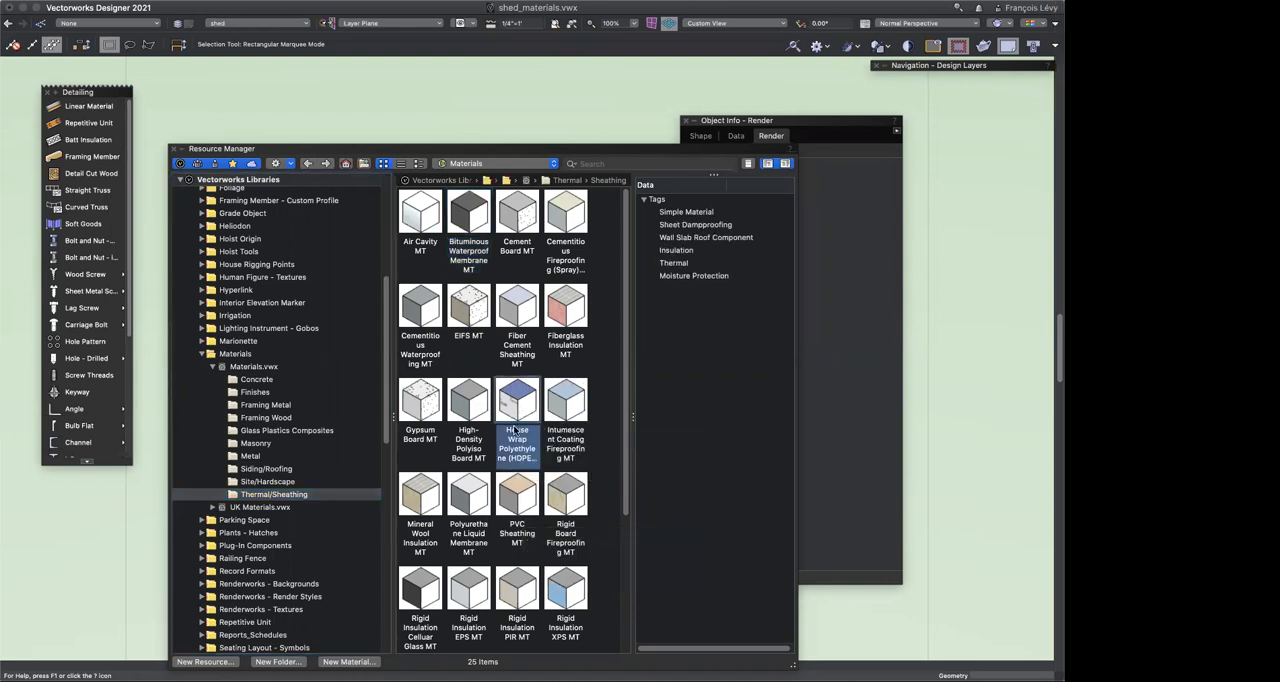
right_click(520, 404)
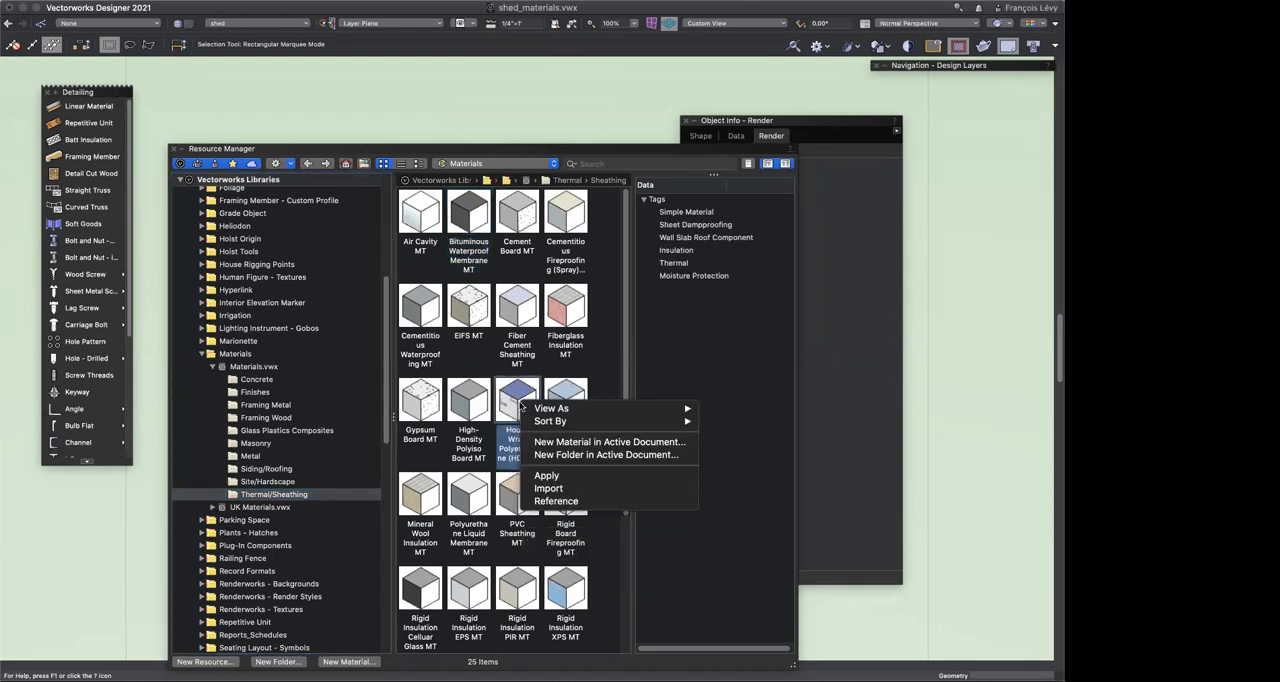
left_click(548, 488)
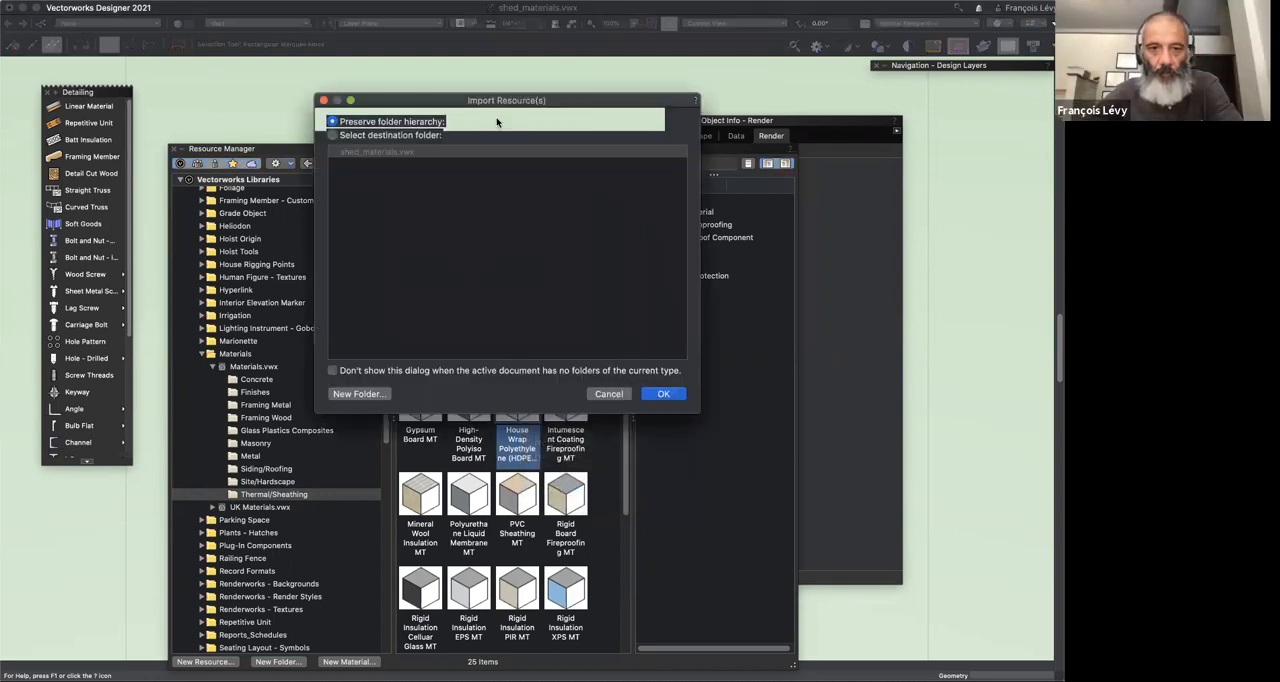
left_click(370, 135)
left_click(659, 396)
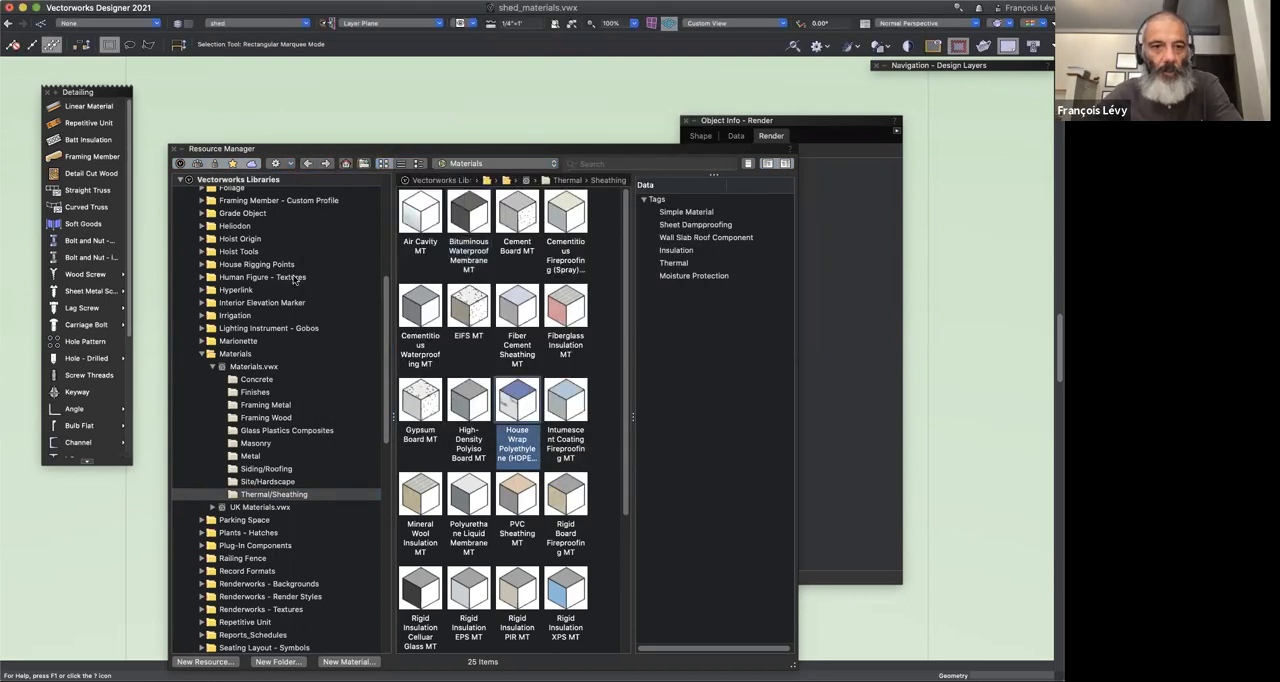
Step: Open the imported House Wrap Polyethylene (HDPE) MT material in shed_materials.vwx to examine its fill and surface attributes, and close it without changes
left_click(240, 193)
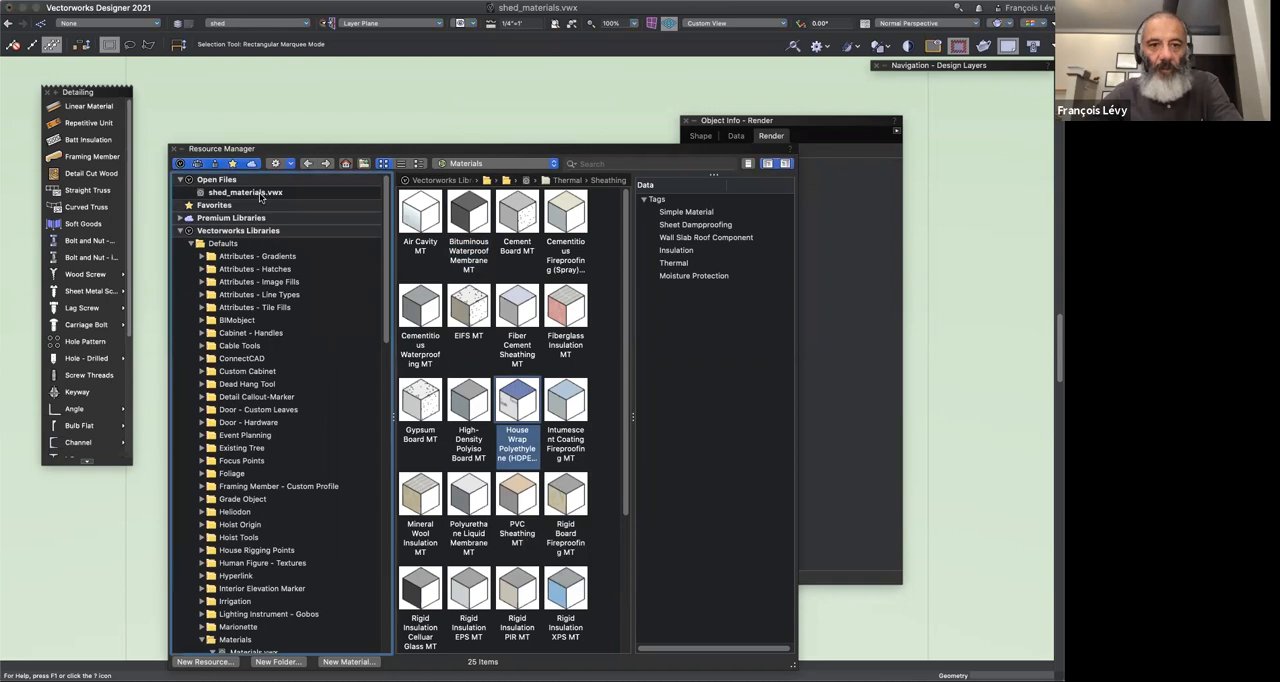
left_click(565, 215)
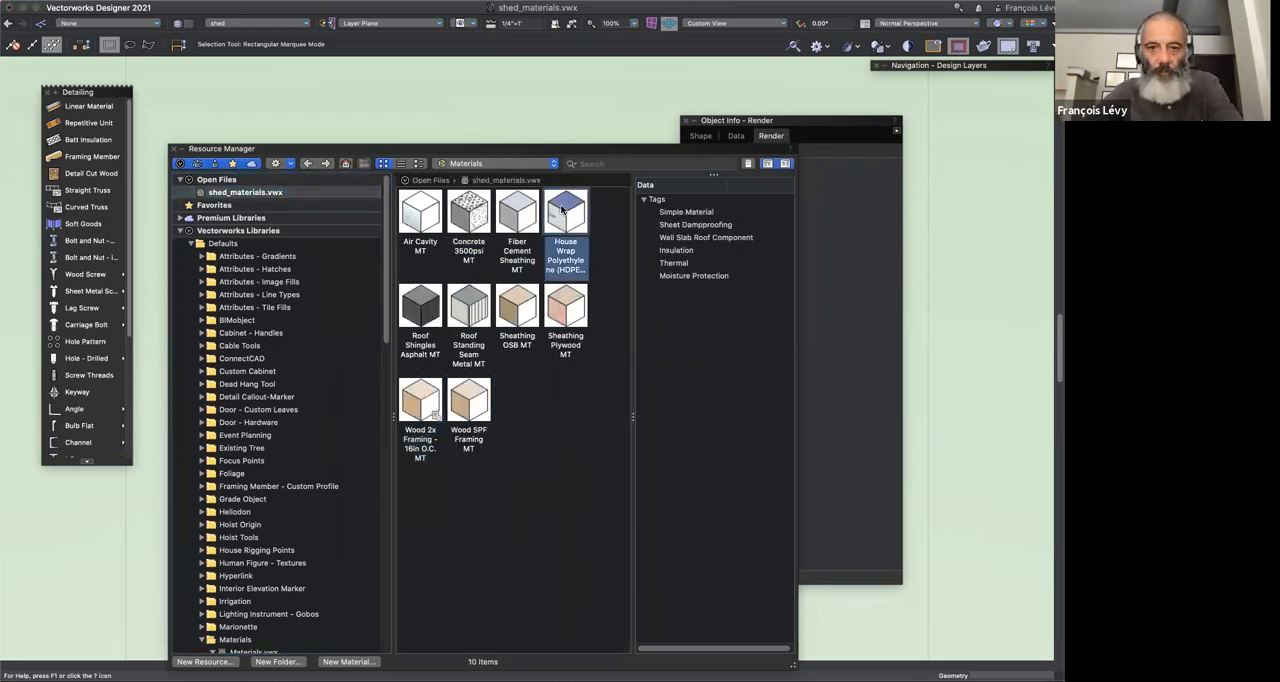
right_click(565, 215)
key("Return")
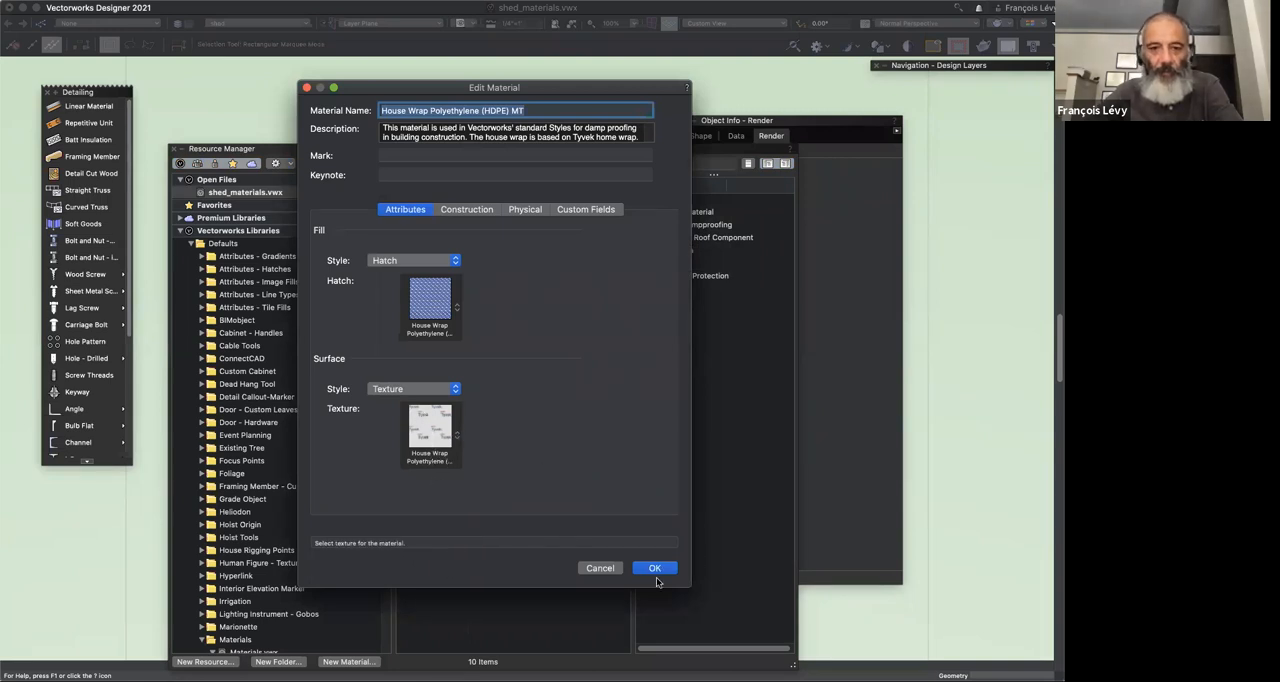
left_click(601, 568)
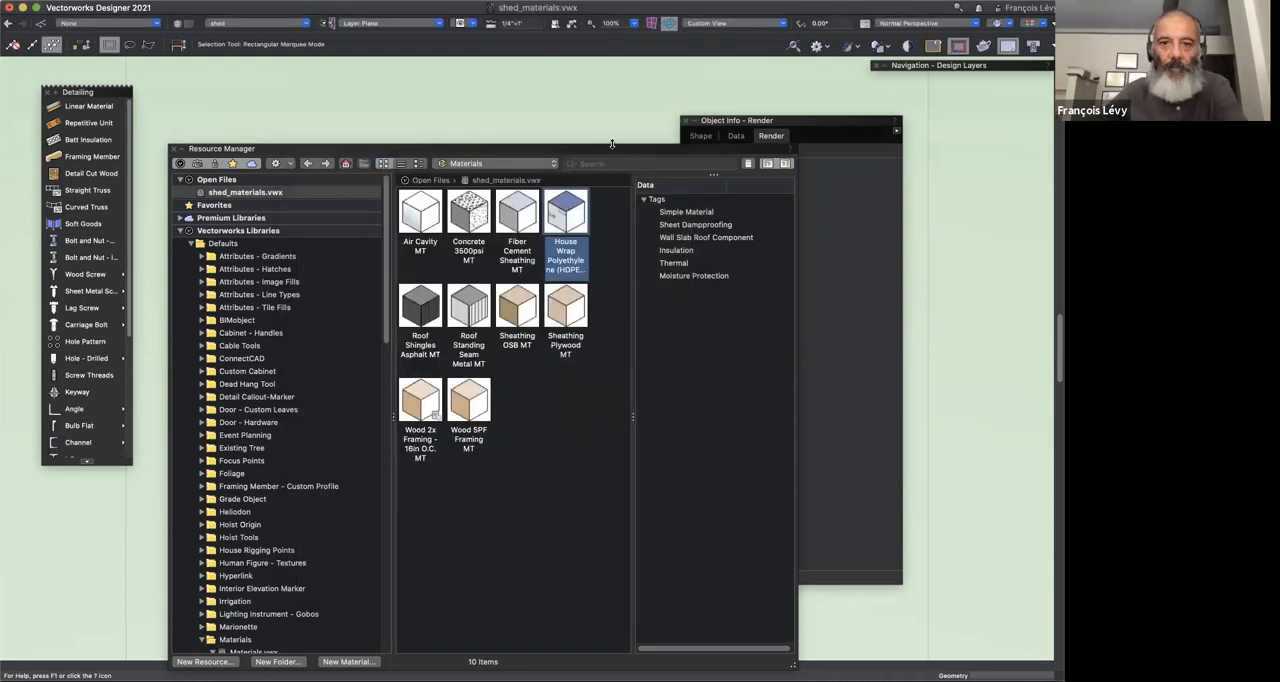
Step: Collapse the Resource Manager and switch to the saved view "perspective frame"
double_click(612, 150)
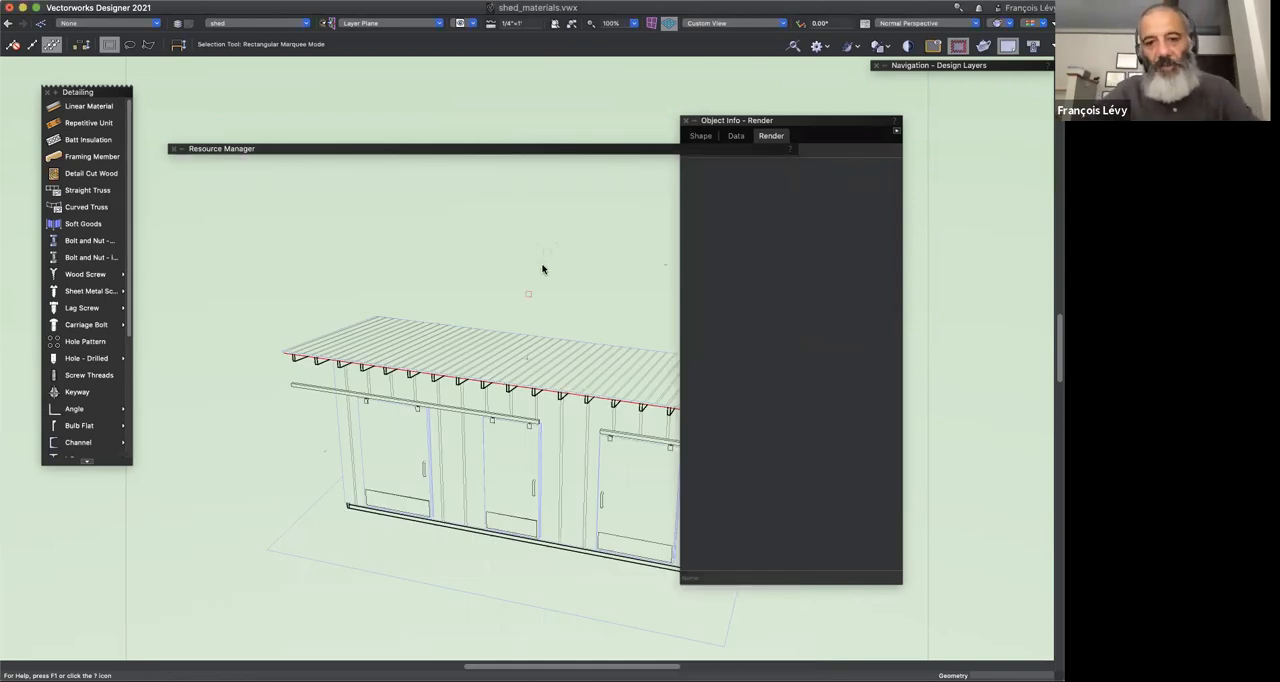
left_click(470, 23)
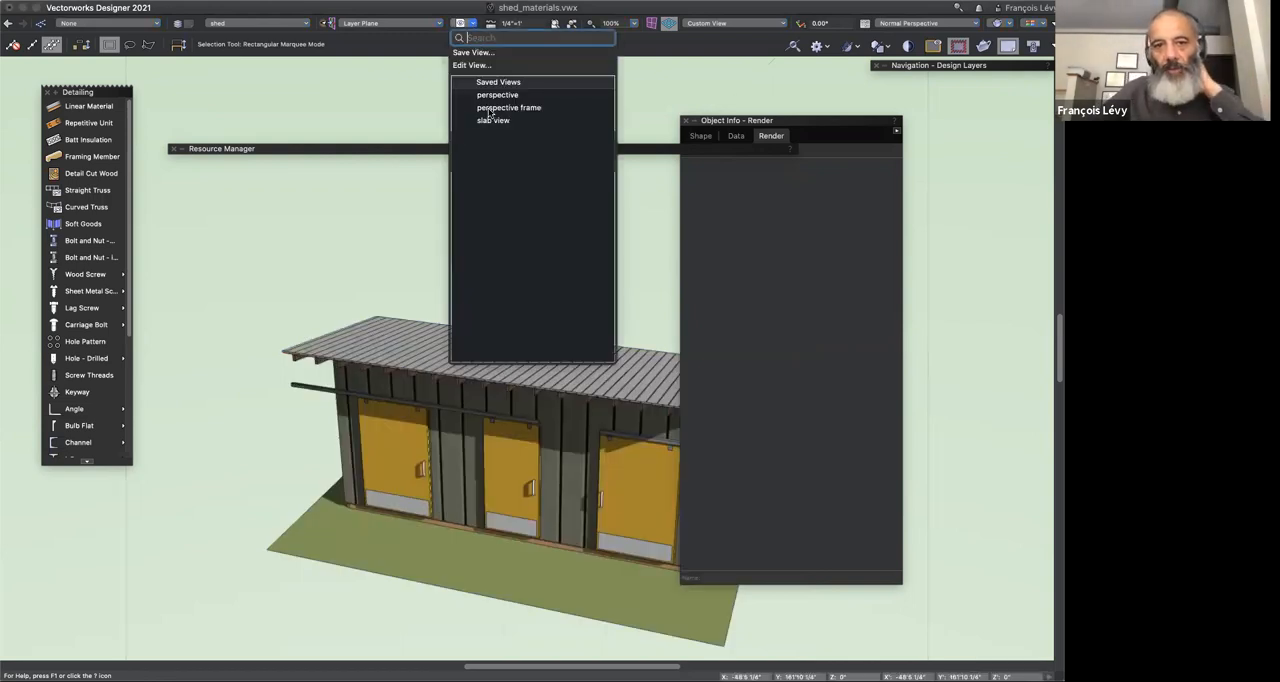
left_click(489, 108)
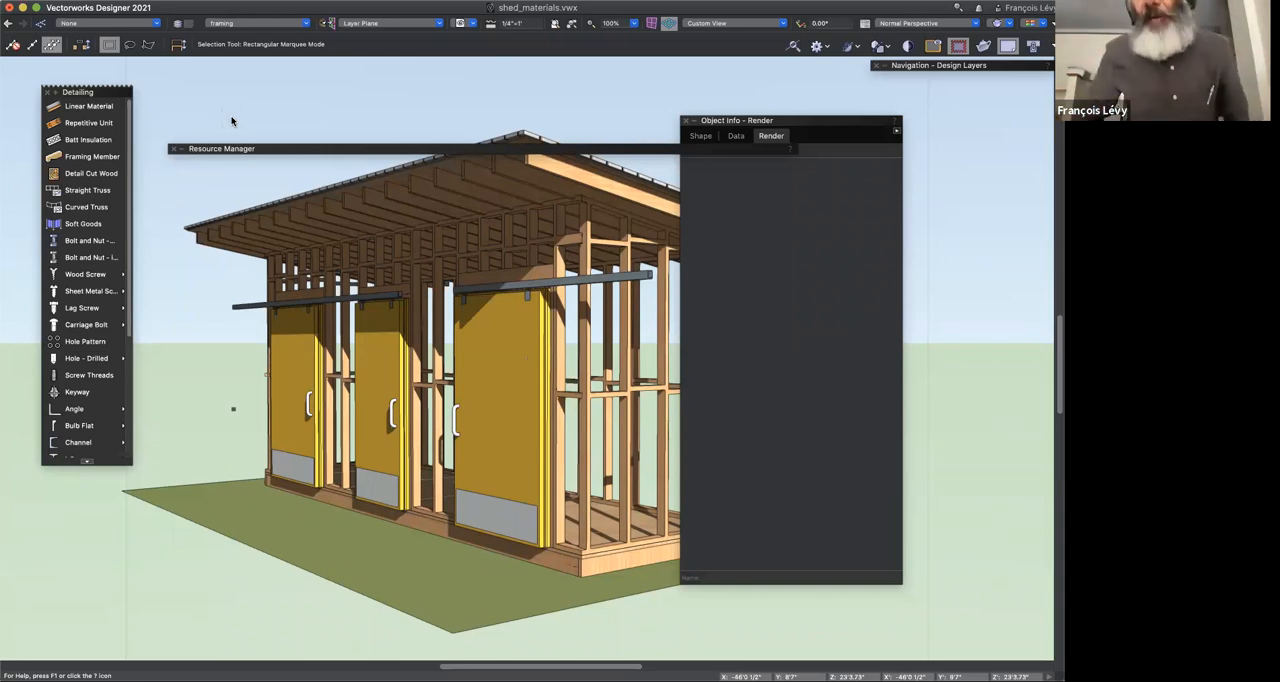
mouse_move(231, 121)
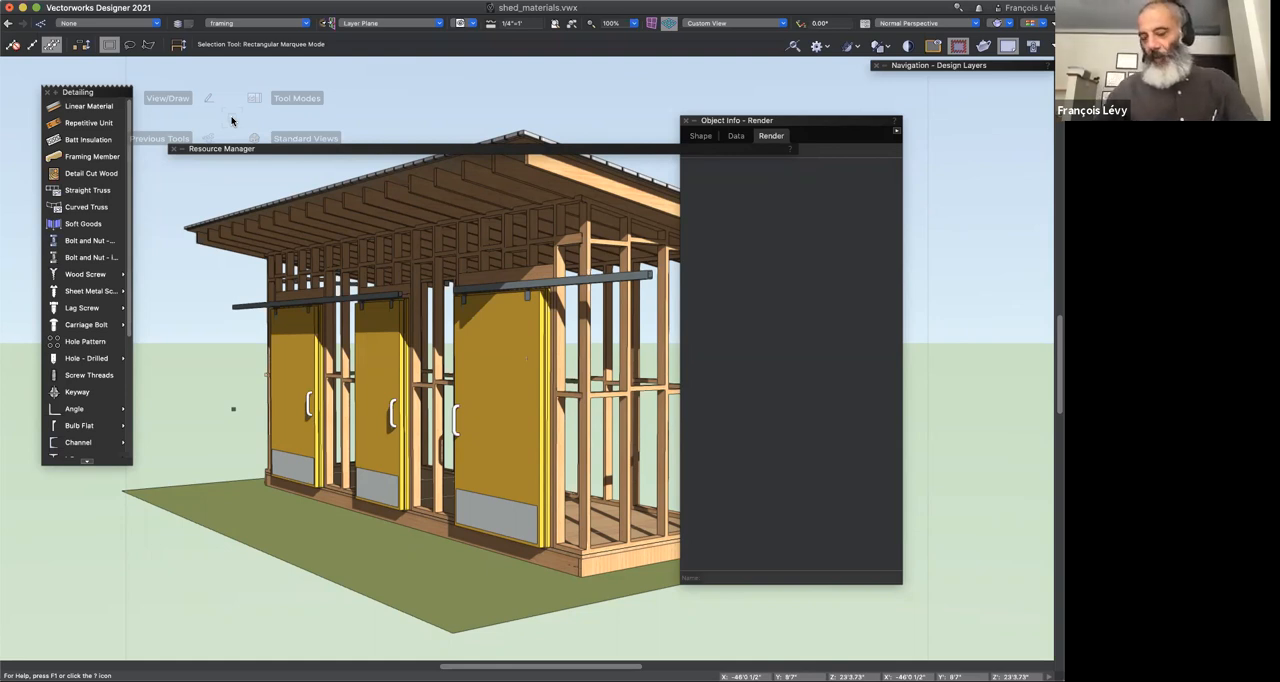
Step: Show the saved view "slab view" and return to the "perspective frame" view
left_click(466, 22)
left_click(493, 120)
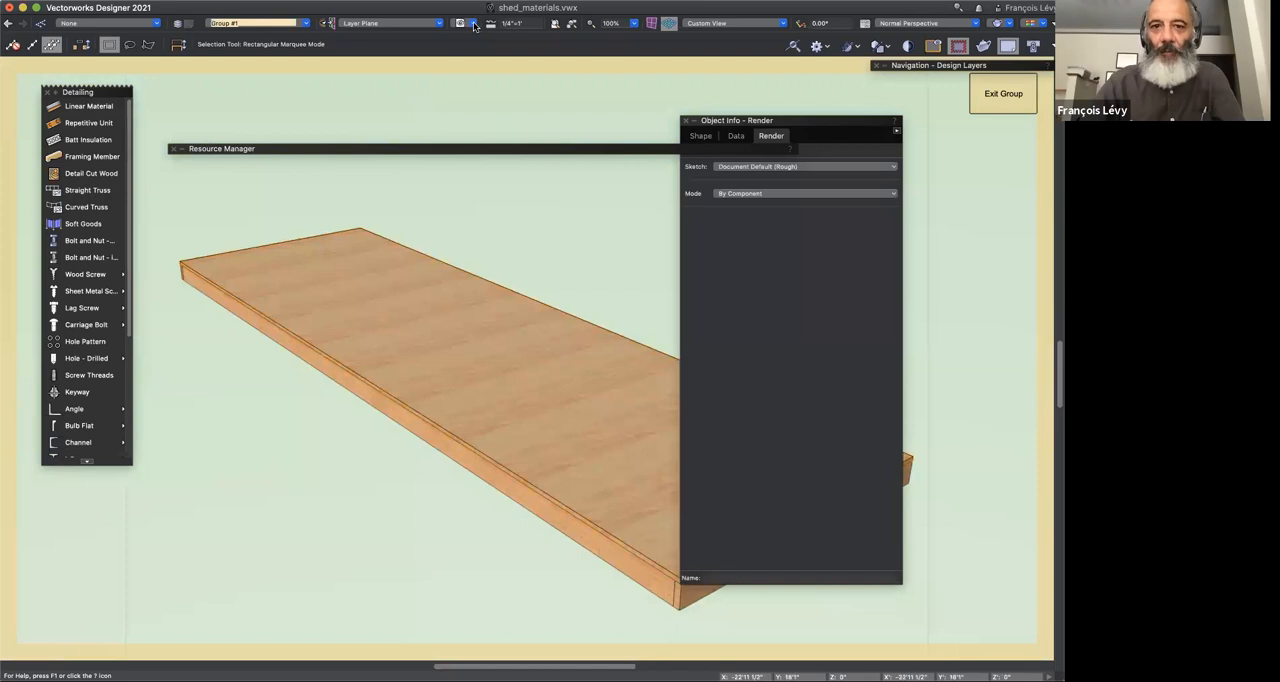
left_click(466, 22)
left_click(508, 107)
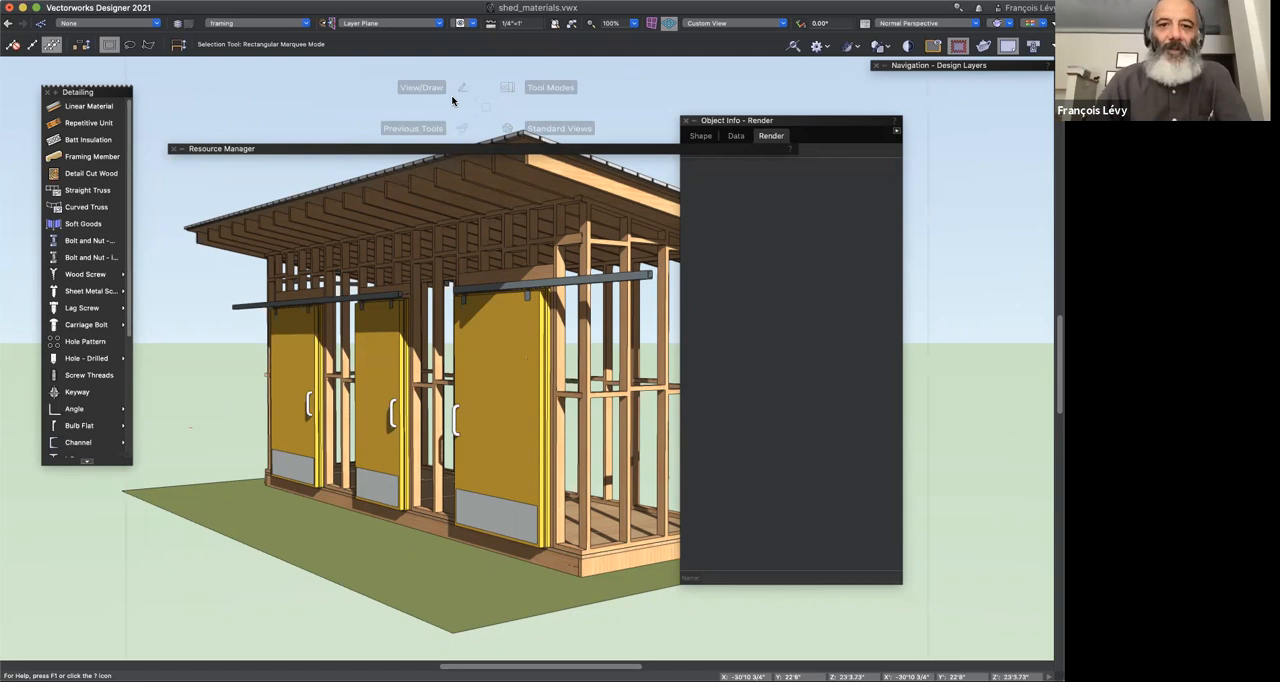
Step: Move the Resource Manager palette up clear of the shed's roof and leave it collapsed
double_click(330, 148)
double_click(330, 149)
double_click(318, 98)
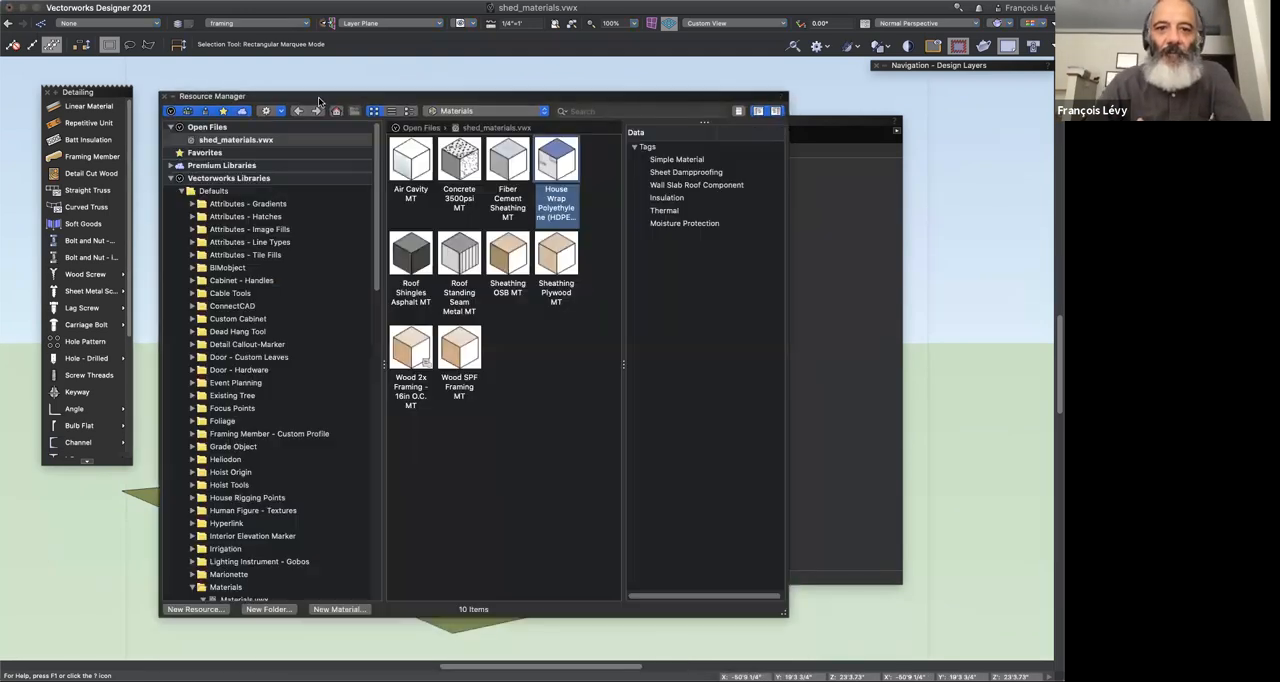
double_click(318, 99)
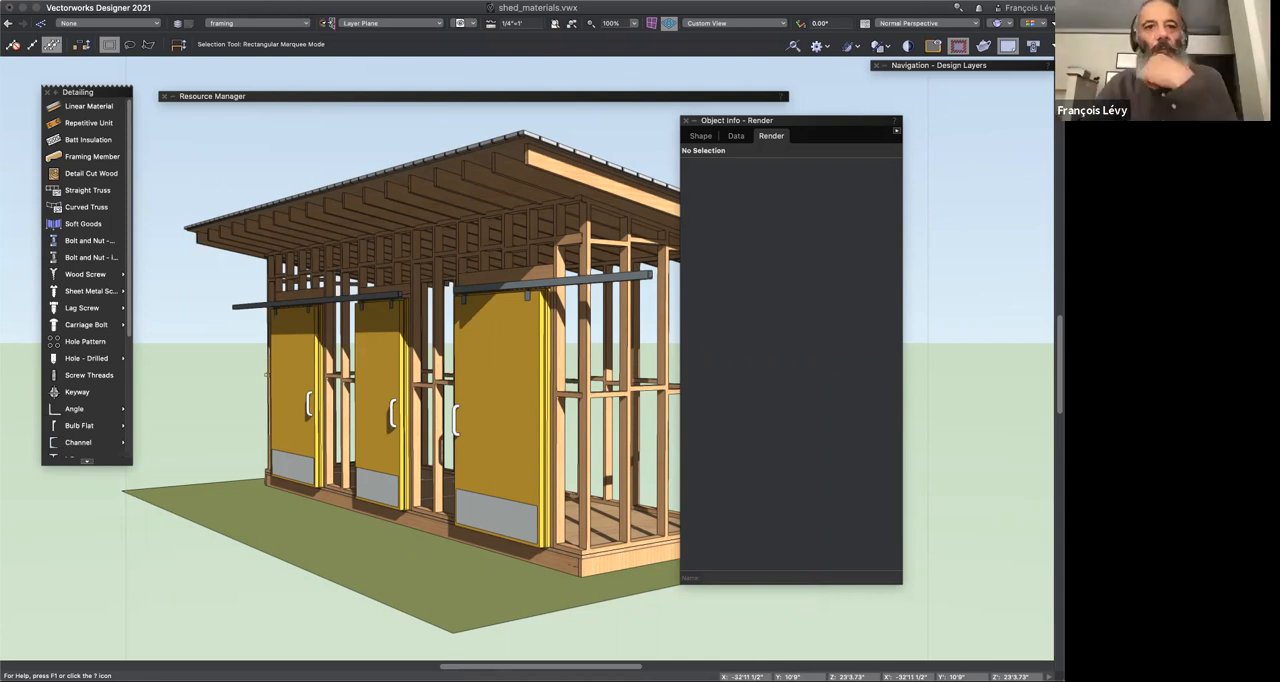
Step: Create a Material Take-off by Category - Spreadsheet schedule with the option to place the worksheet on the drawing turned off
left_click(265, 1)
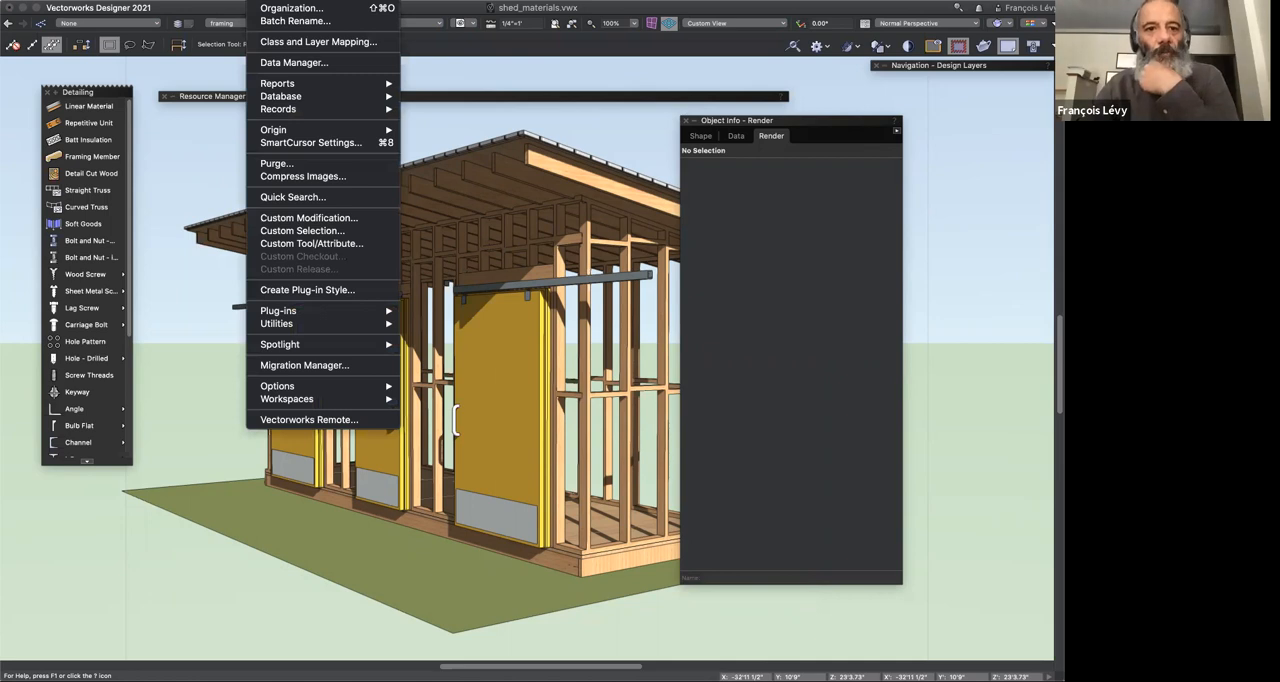
mouse_move(273, 86)
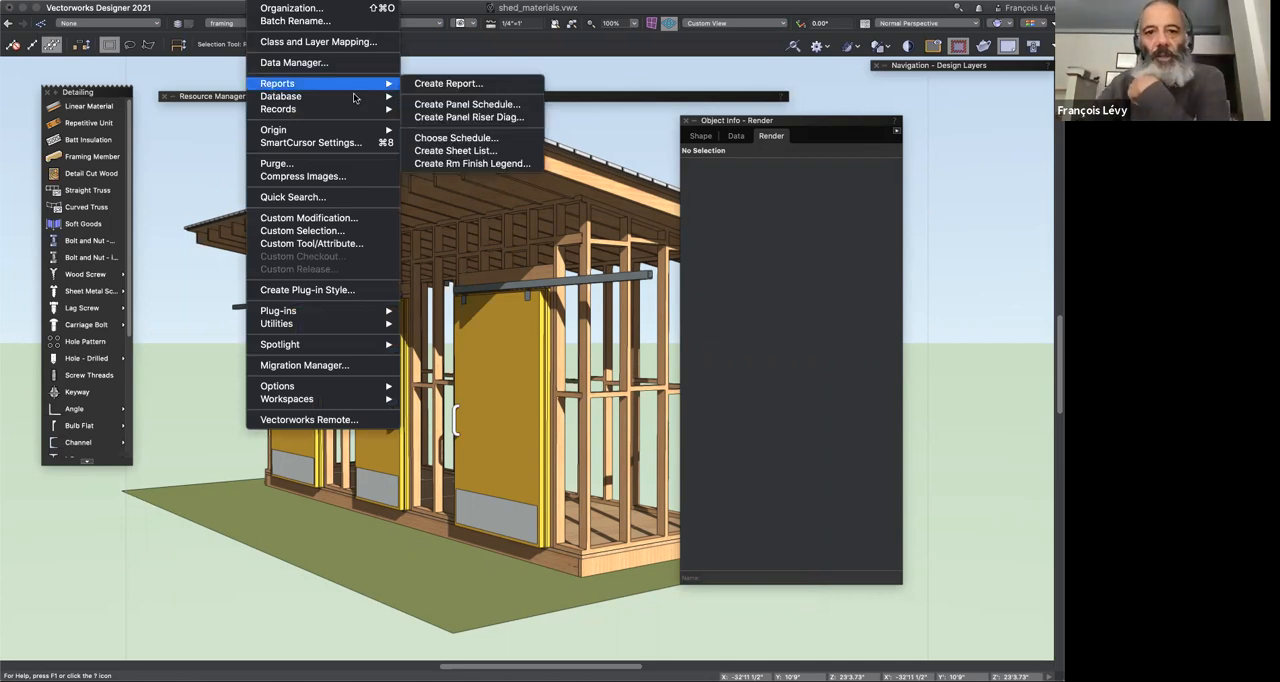
left_click(450, 138)
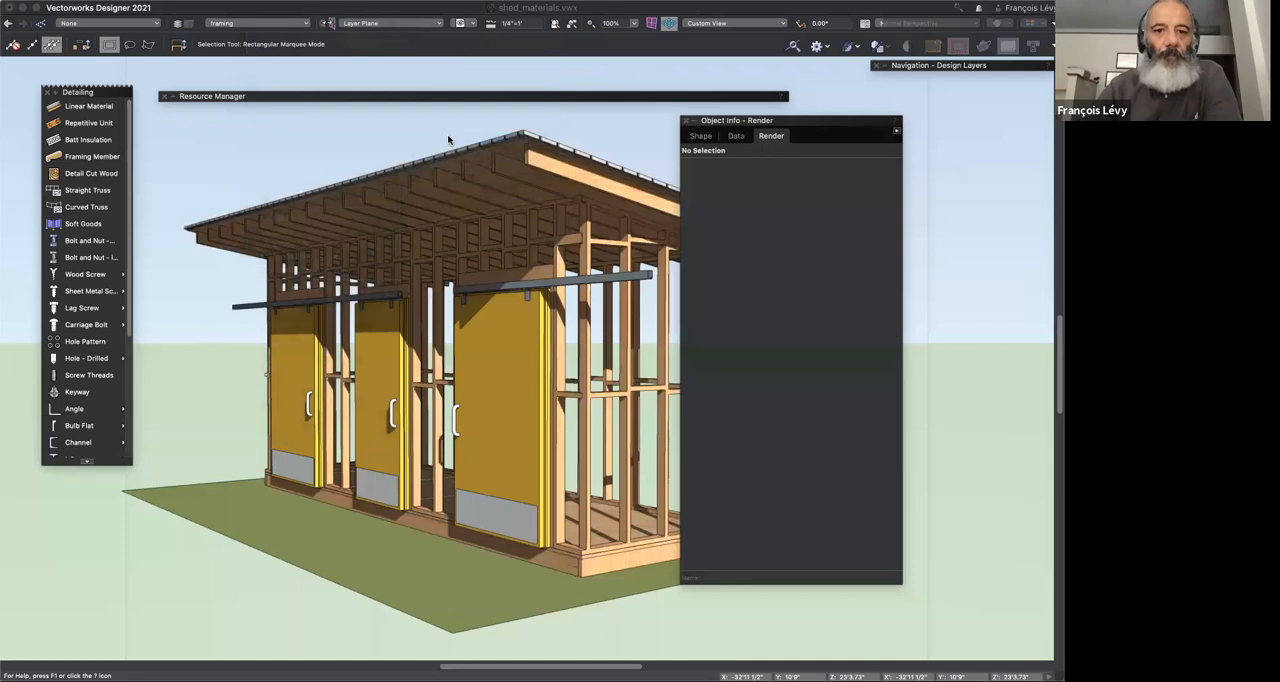
scroll(465, 155, "down", 20)
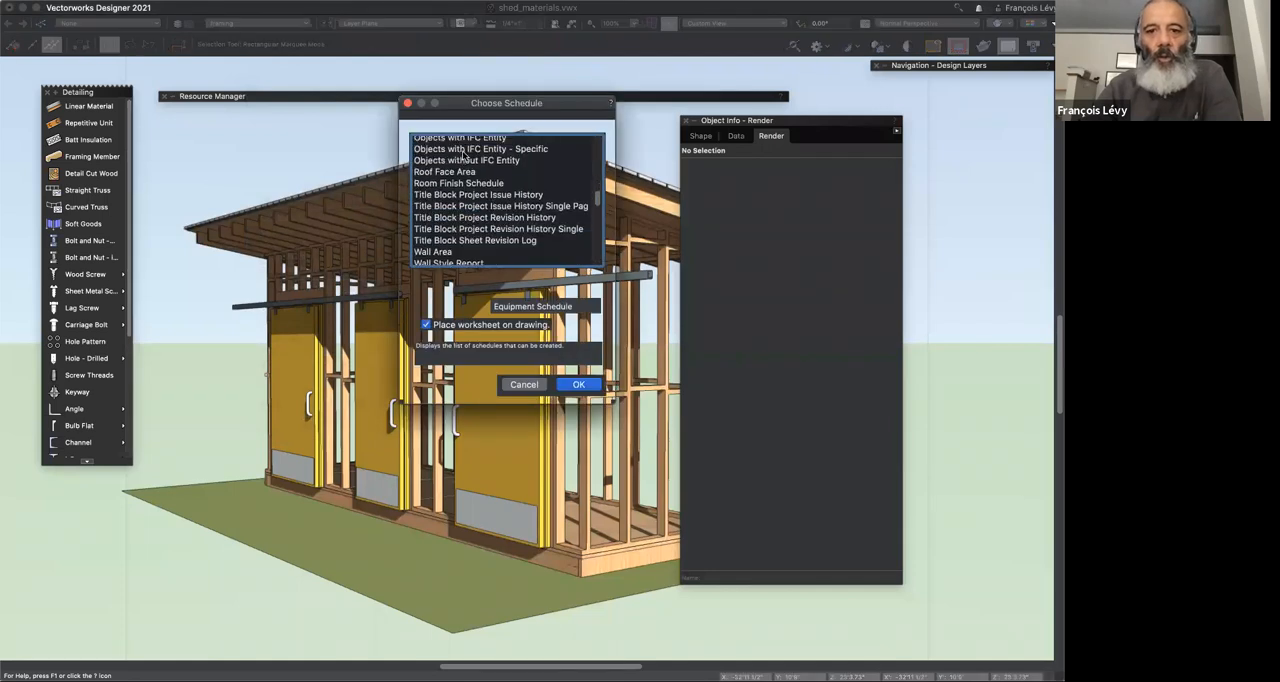
scroll(465, 155, "down", 20)
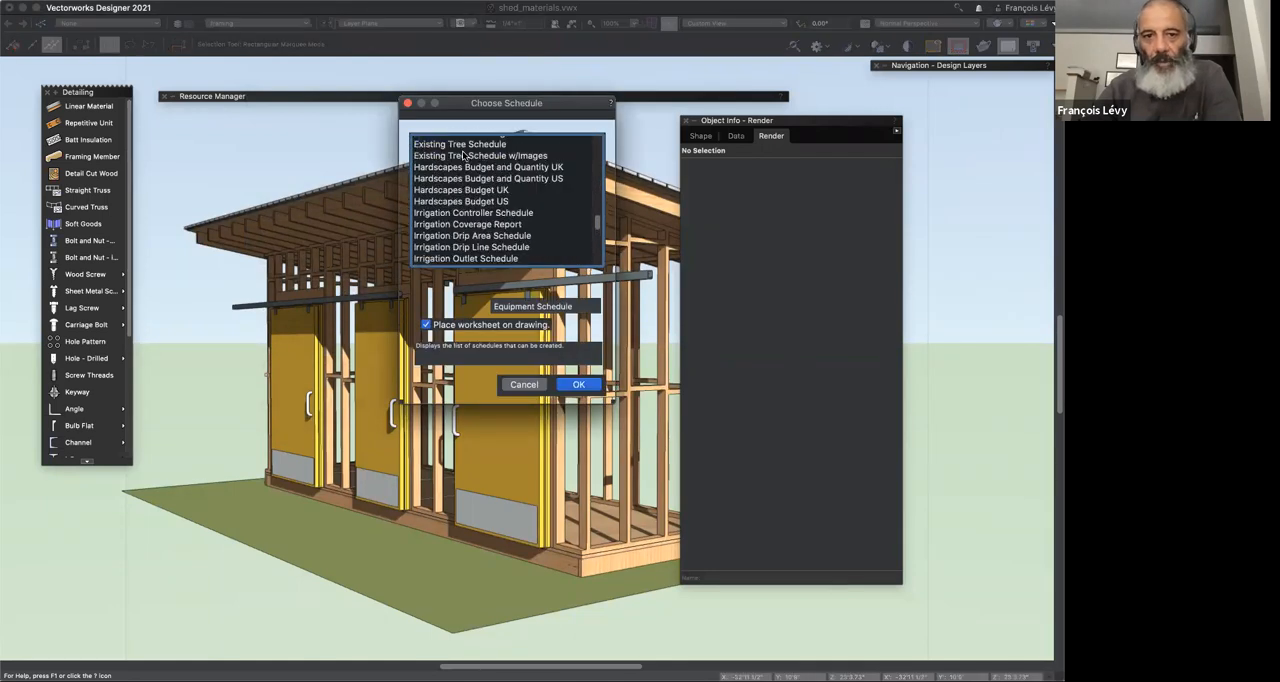
scroll(465, 155, "up", 20)
scroll(465, 155, "down", 10)
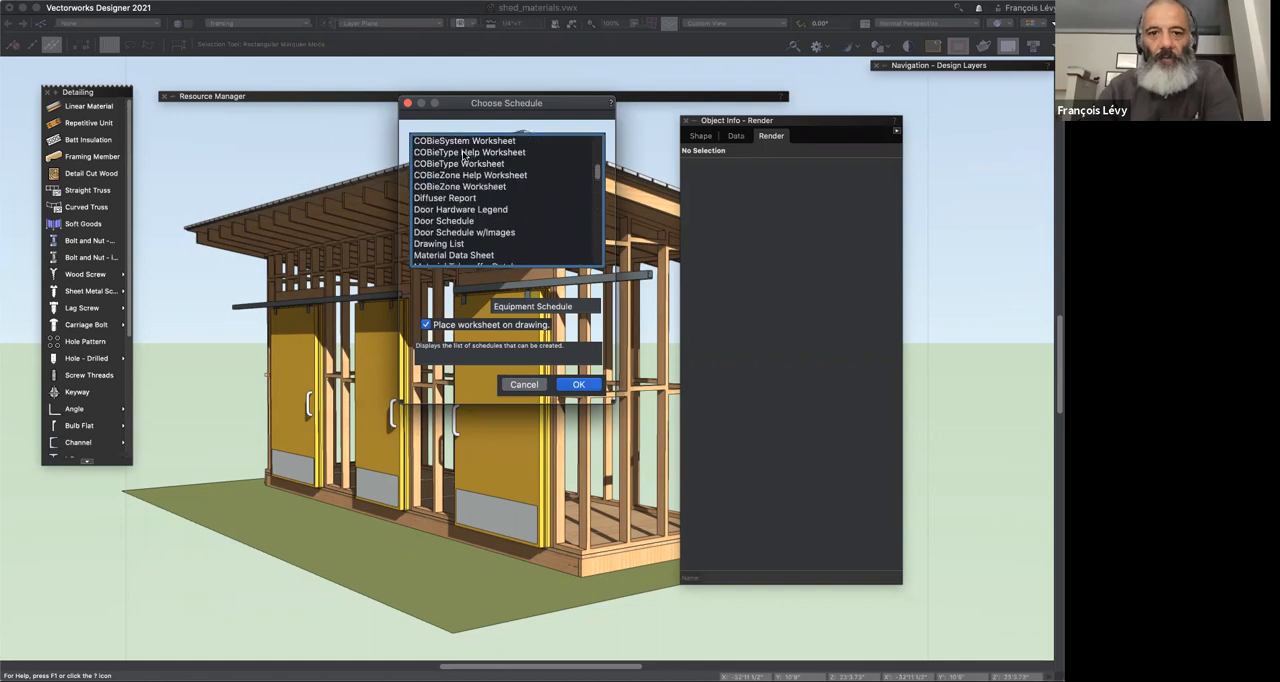
scroll(458, 180, "down", 1)
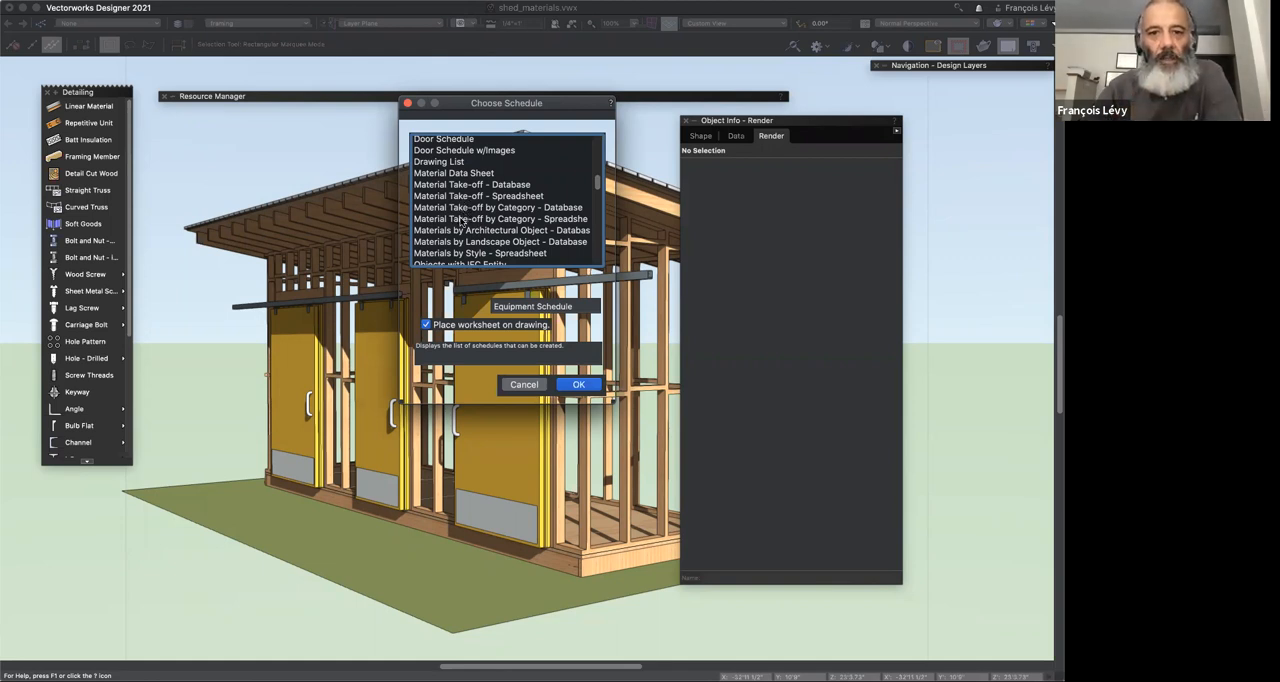
left_click(461, 219)
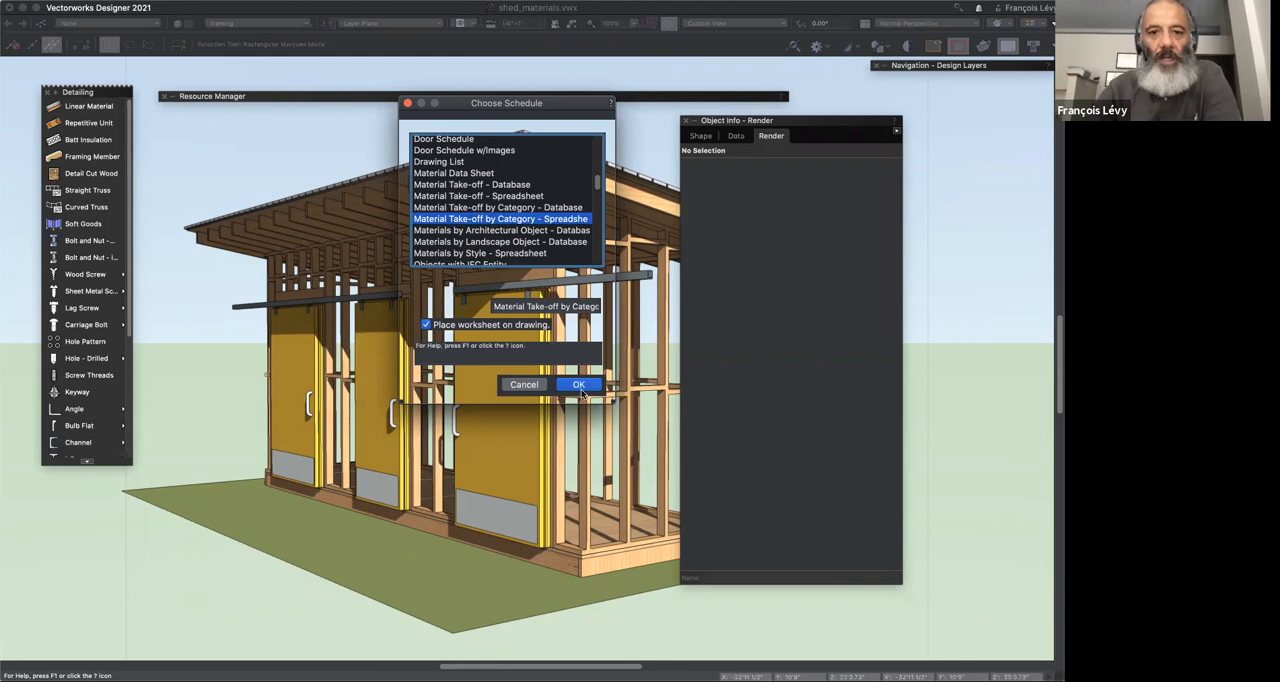
left_click(506, 326)
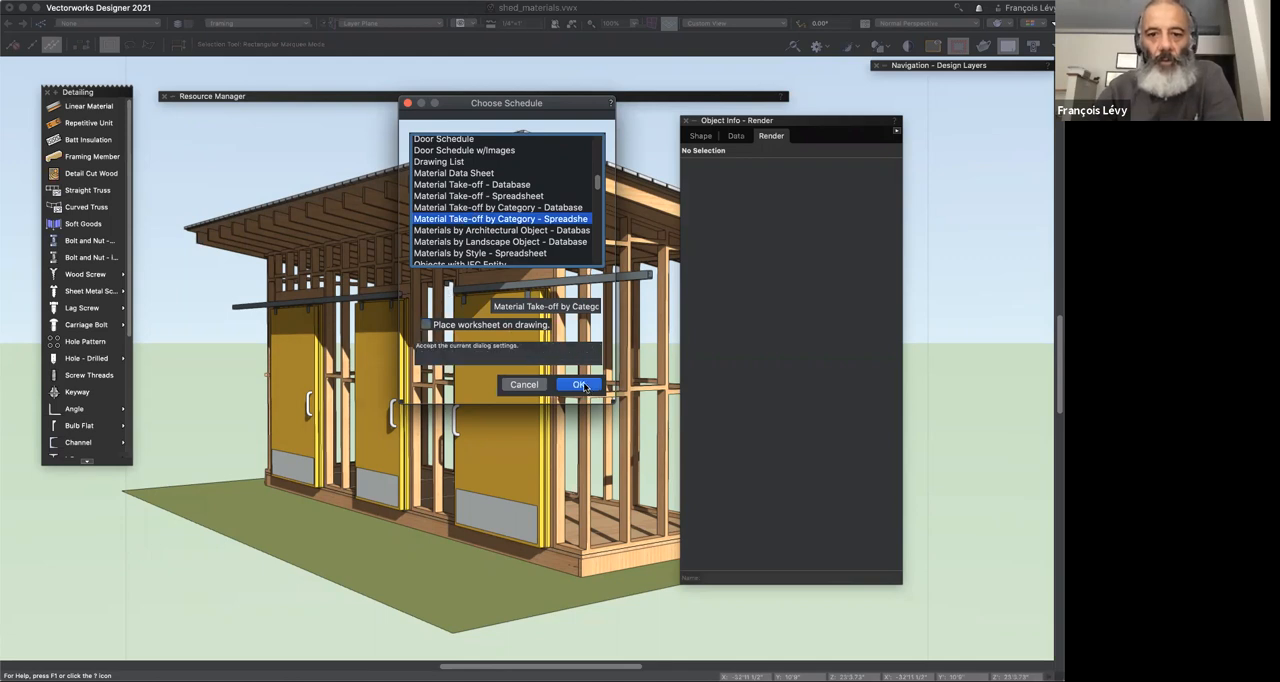
left_click(578, 384)
mouse_move(581, 96)
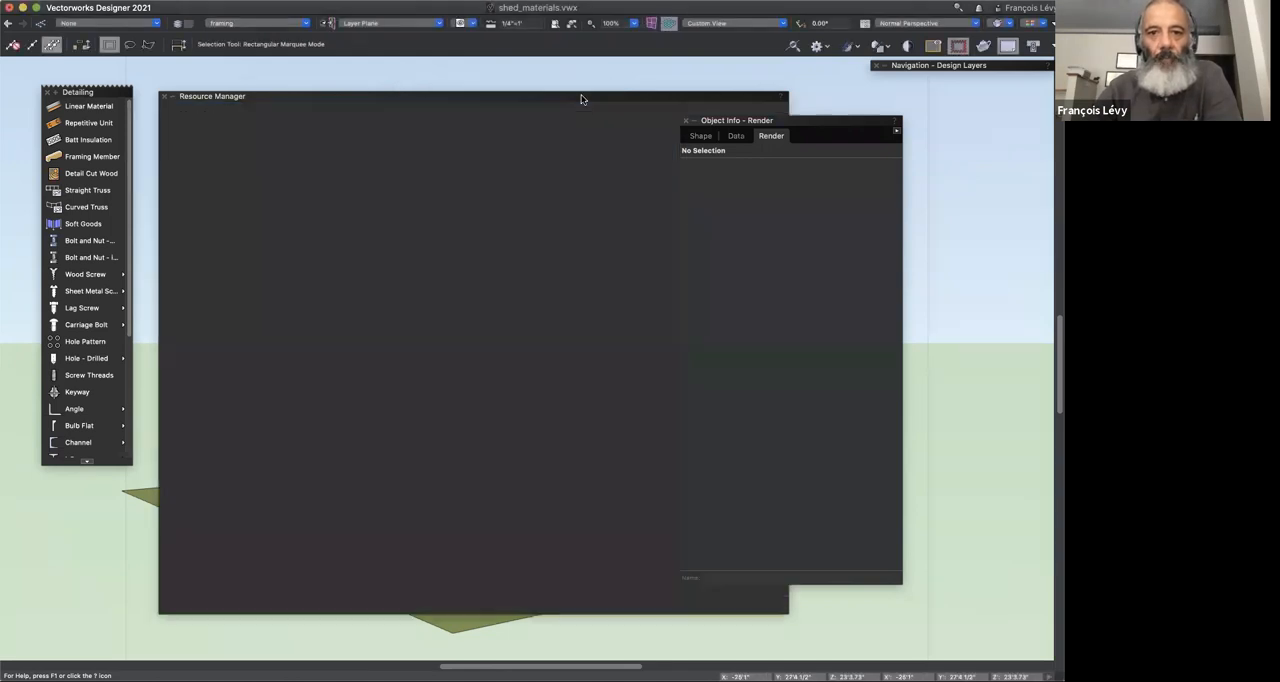
Step: Show only worksheets in the Resource Manager and open the Material Take-off by Category - Spreadsheet worksheet
left_click(494, 114)
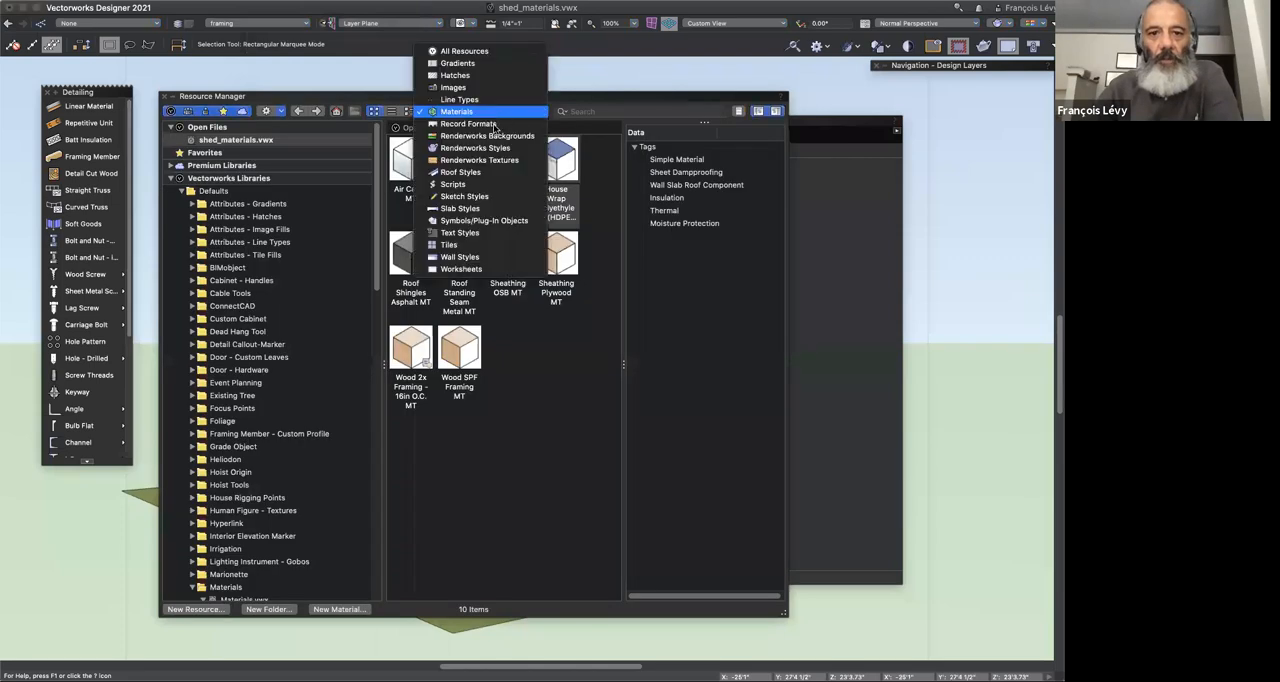
left_click(461, 269)
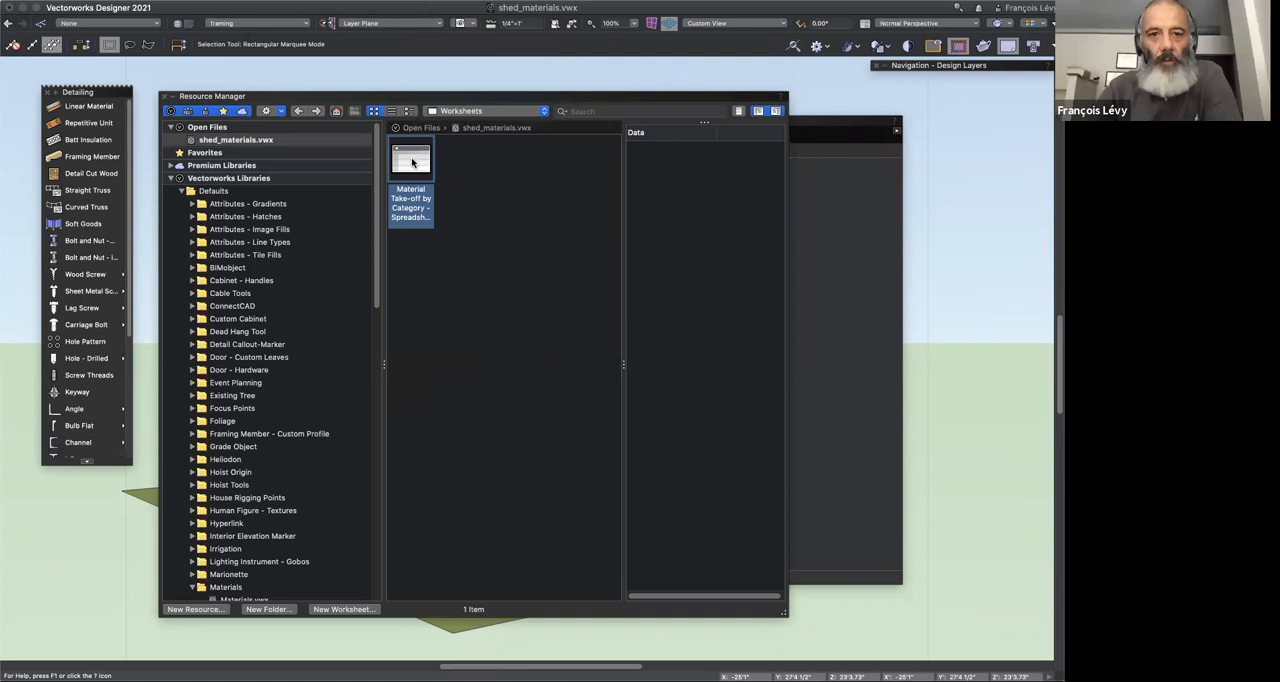
right_click(412, 162)
left_click(440, 231)
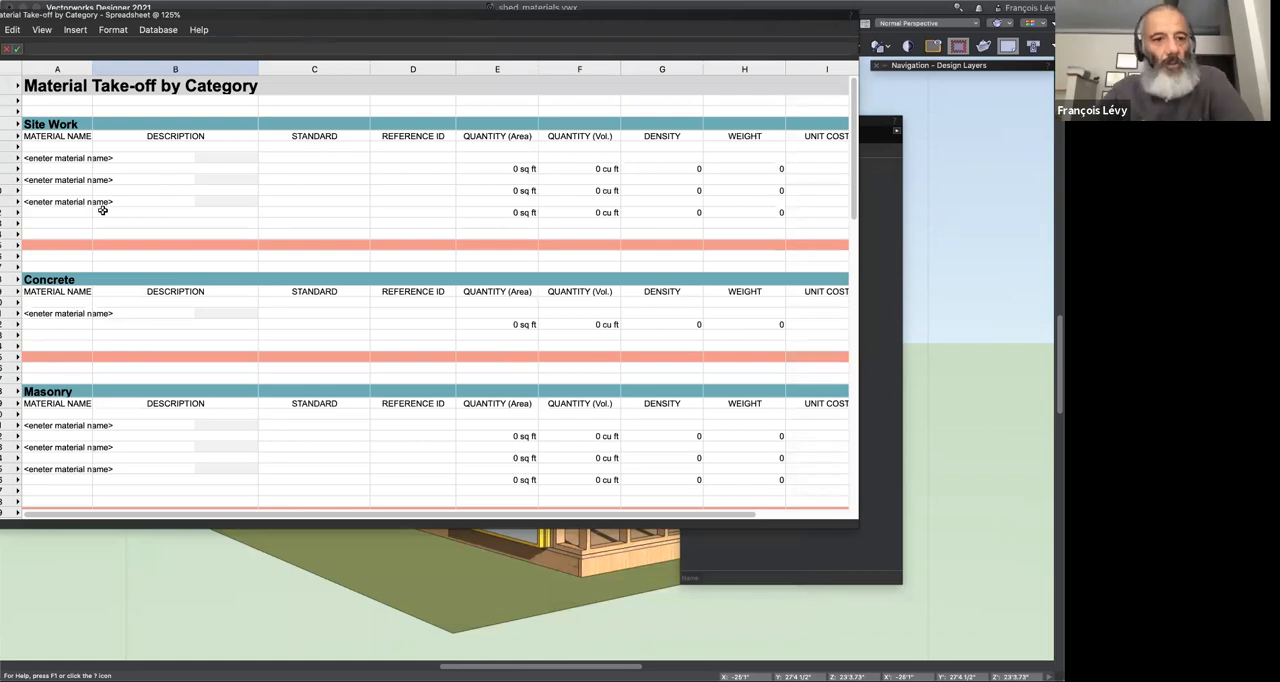
Step: Set the take-off worksheet's zoom to 150%
scroll(102, 210, "down", 10)
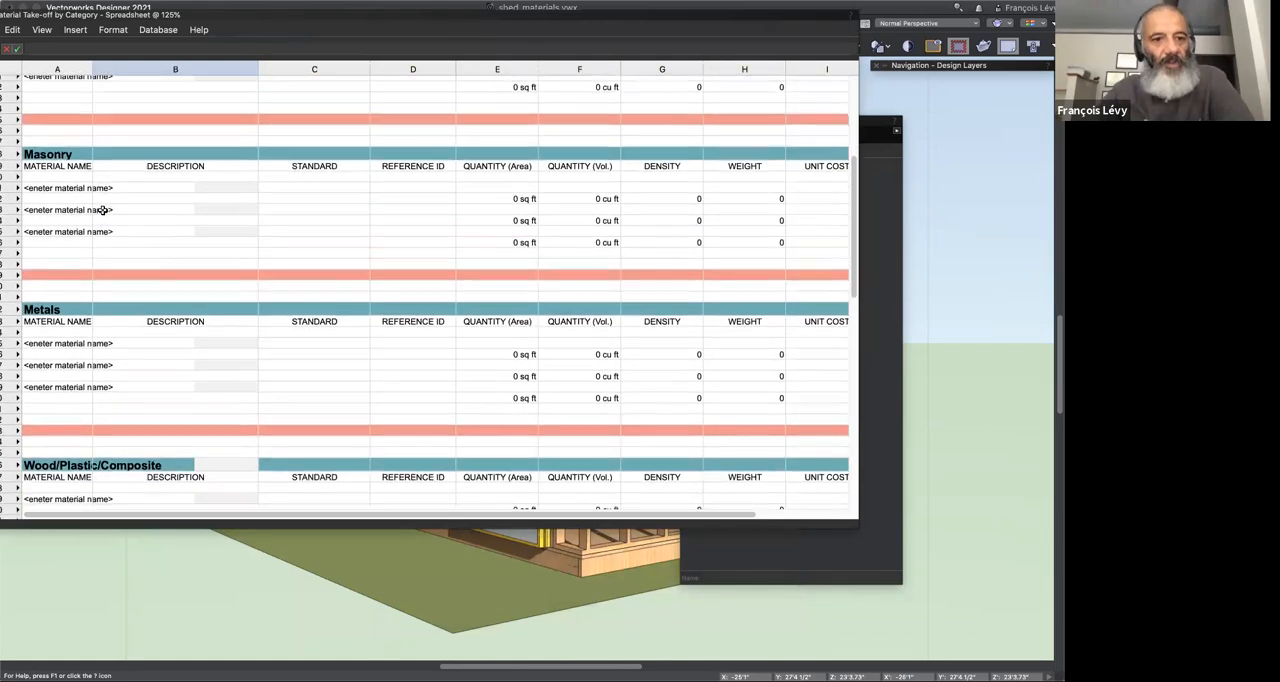
scroll(102, 210, "down", 6)
scroll(103, 208, "down", 2)
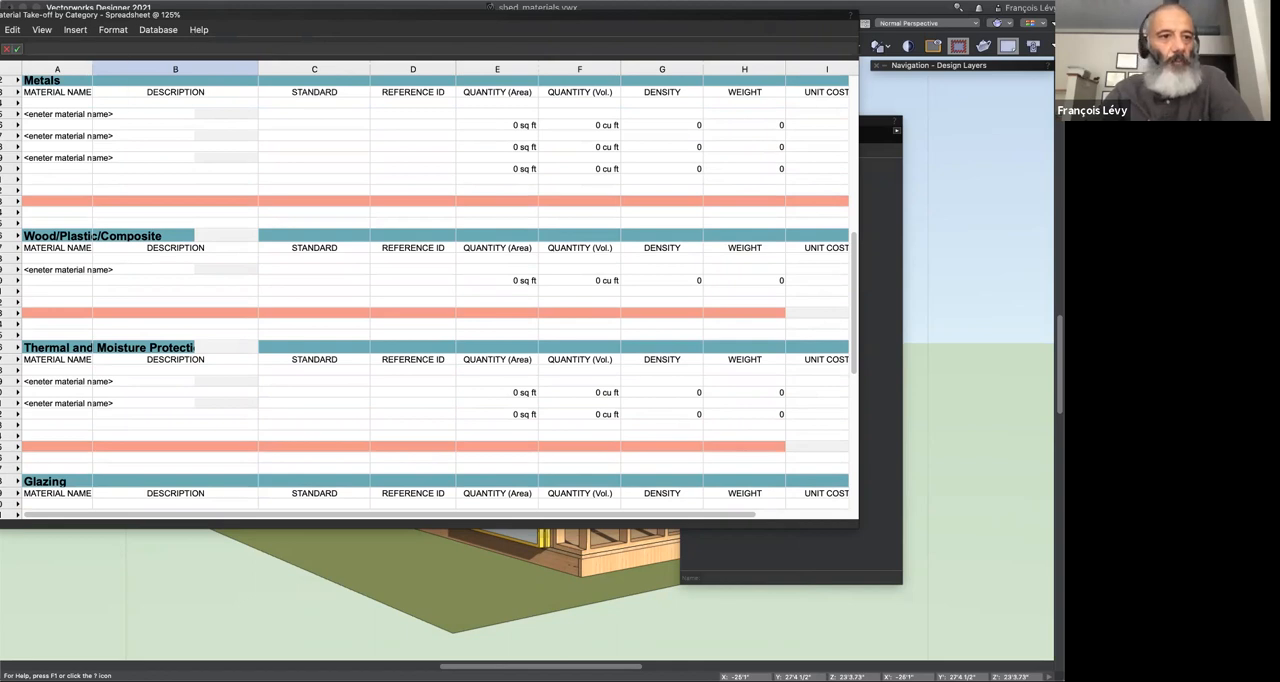
left_click(1, 30)
left_click(184, 35)
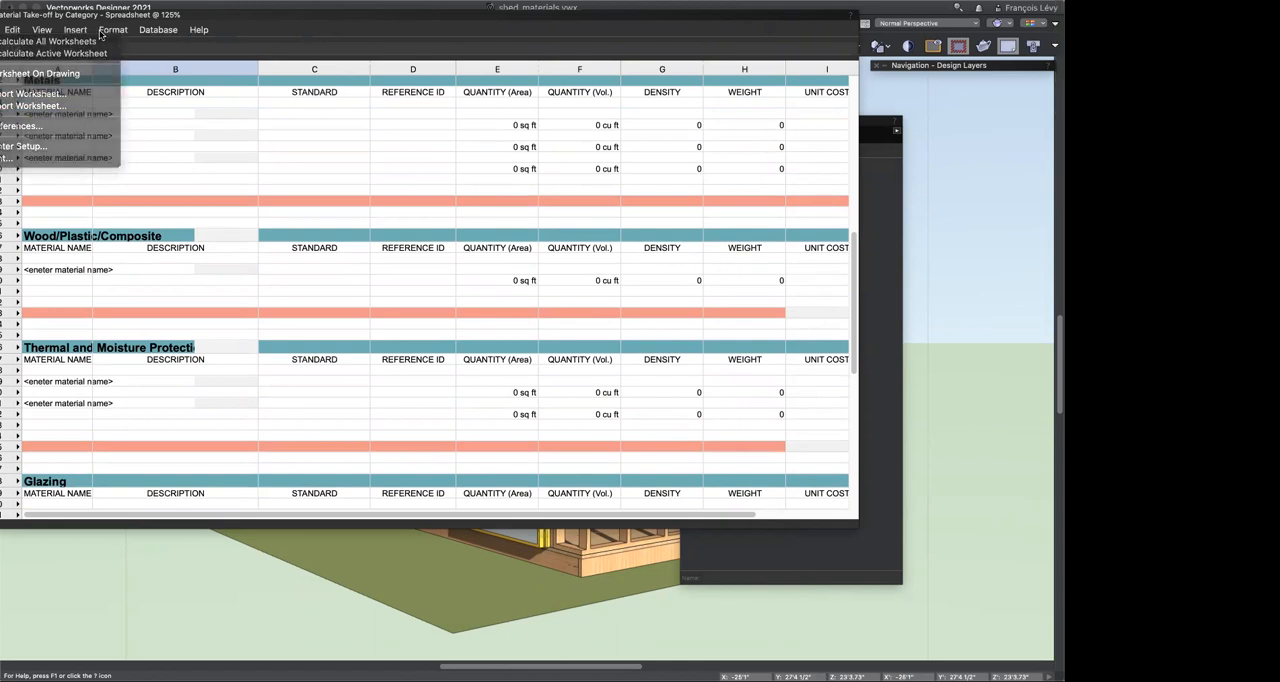
left_click(42, 30)
mouse_move(60, 65)
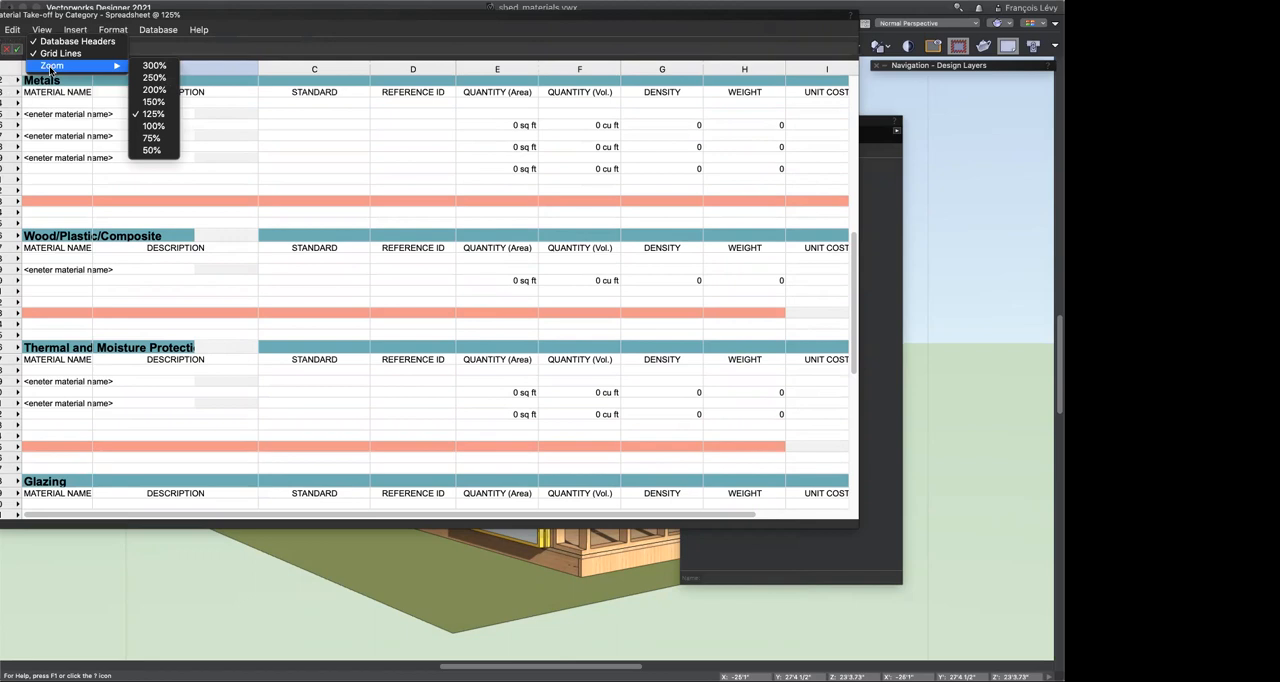
left_click(153, 102)
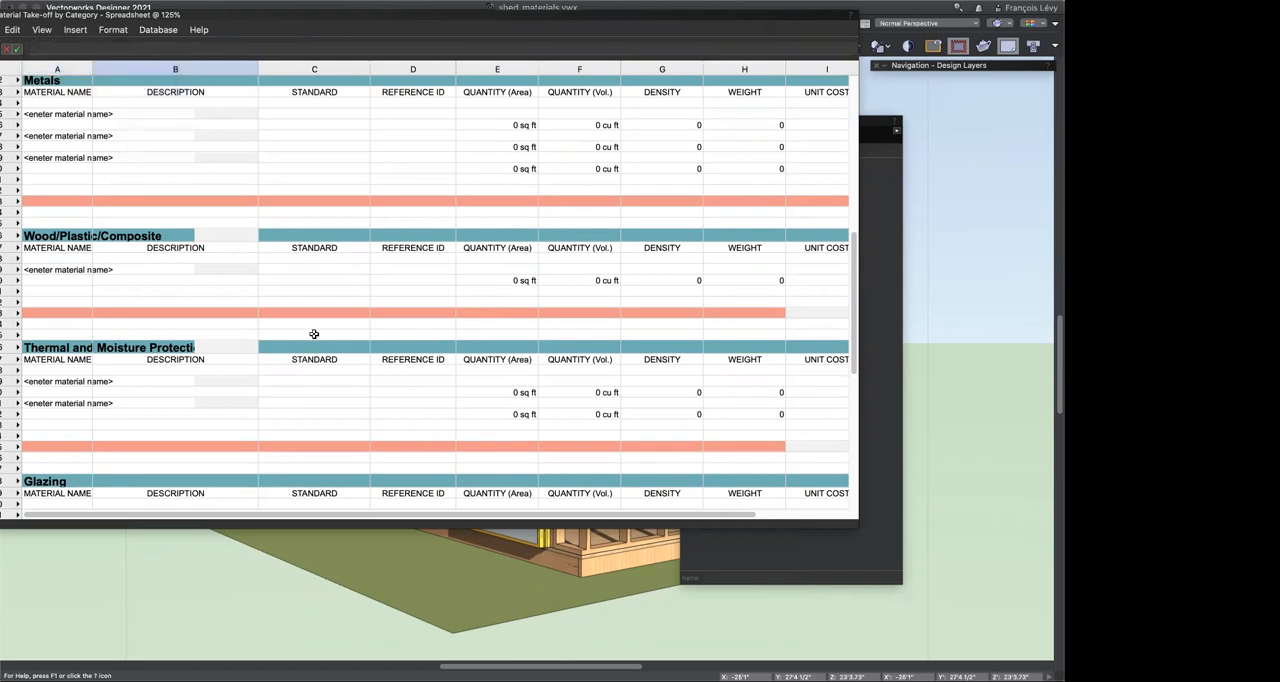
Step: Examine the take-off worksheet's category sections and their material name placeholders, from Metals through Specialties
scroll(314, 334, "up", 5)
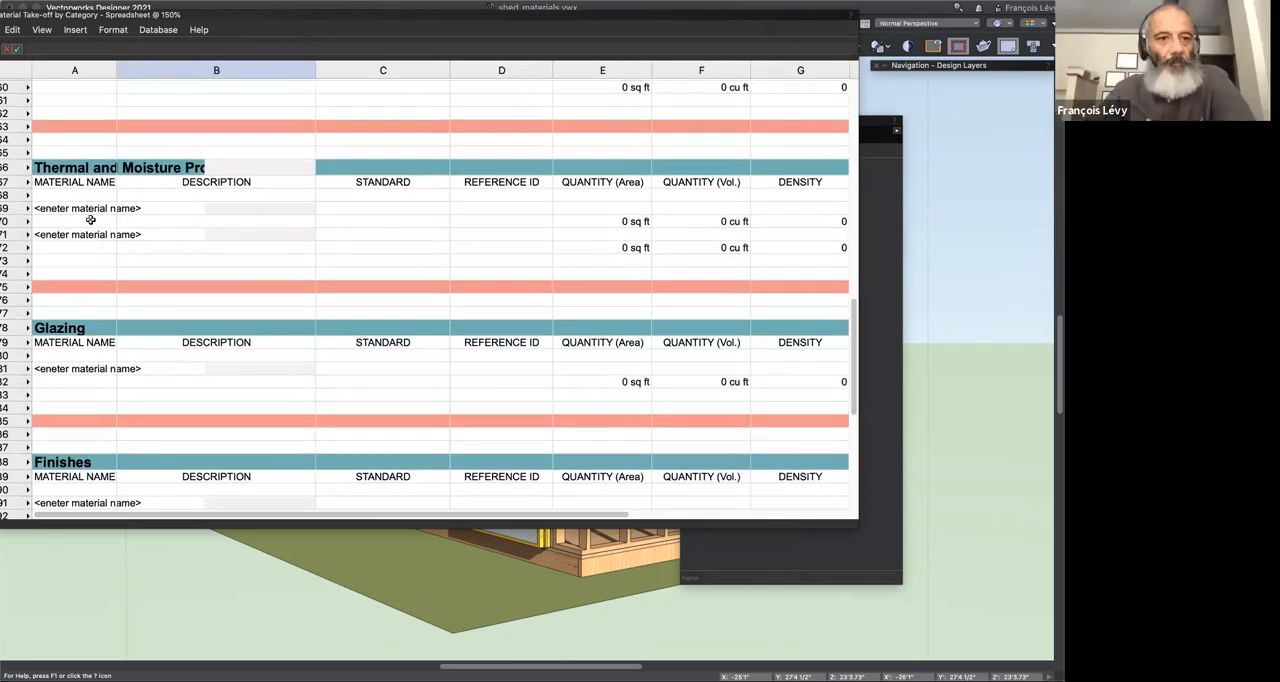
left_click(86, 209)
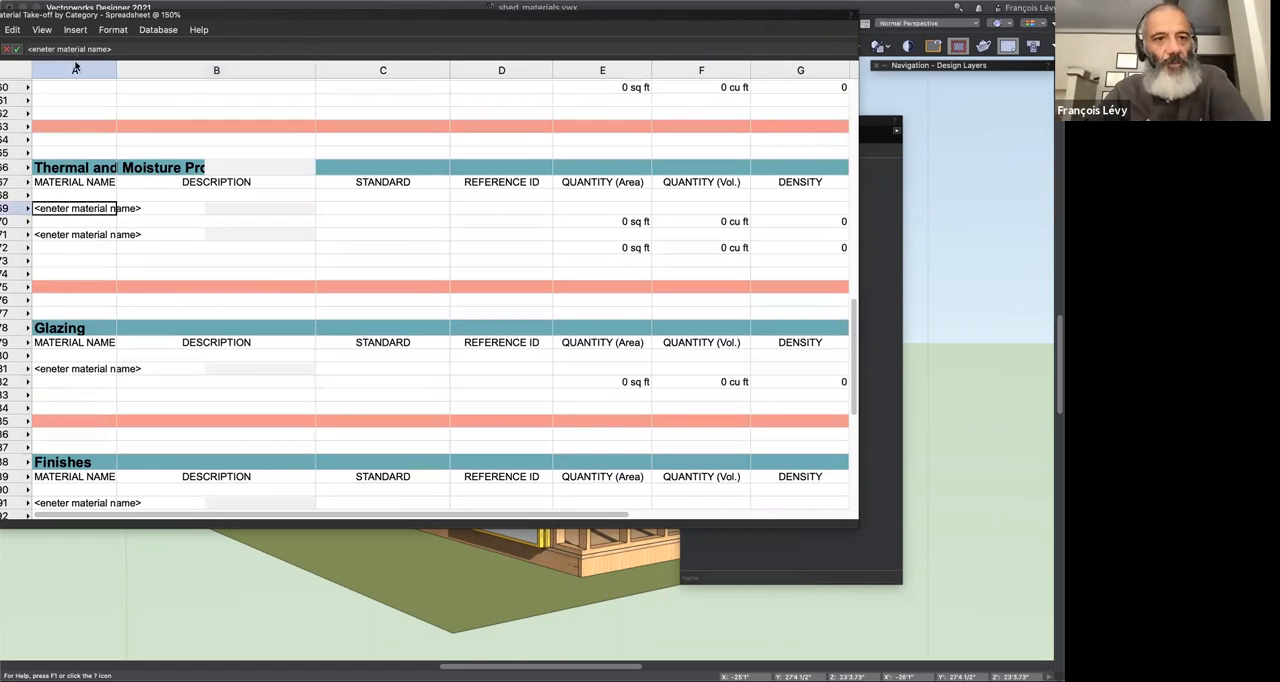
scroll(97, 239, "down", 5)
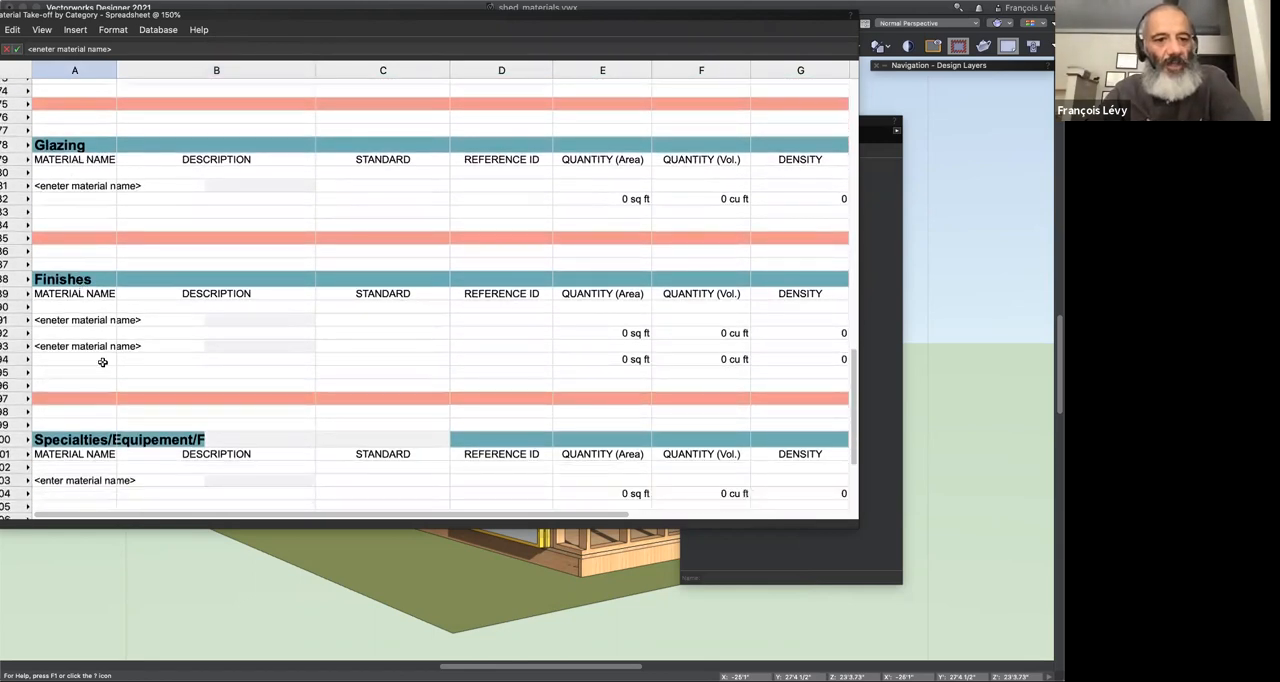
scroll(102, 362, "down", 3)
scroll(102, 362, "up", 8)
scroll(102, 362, "up", 3)
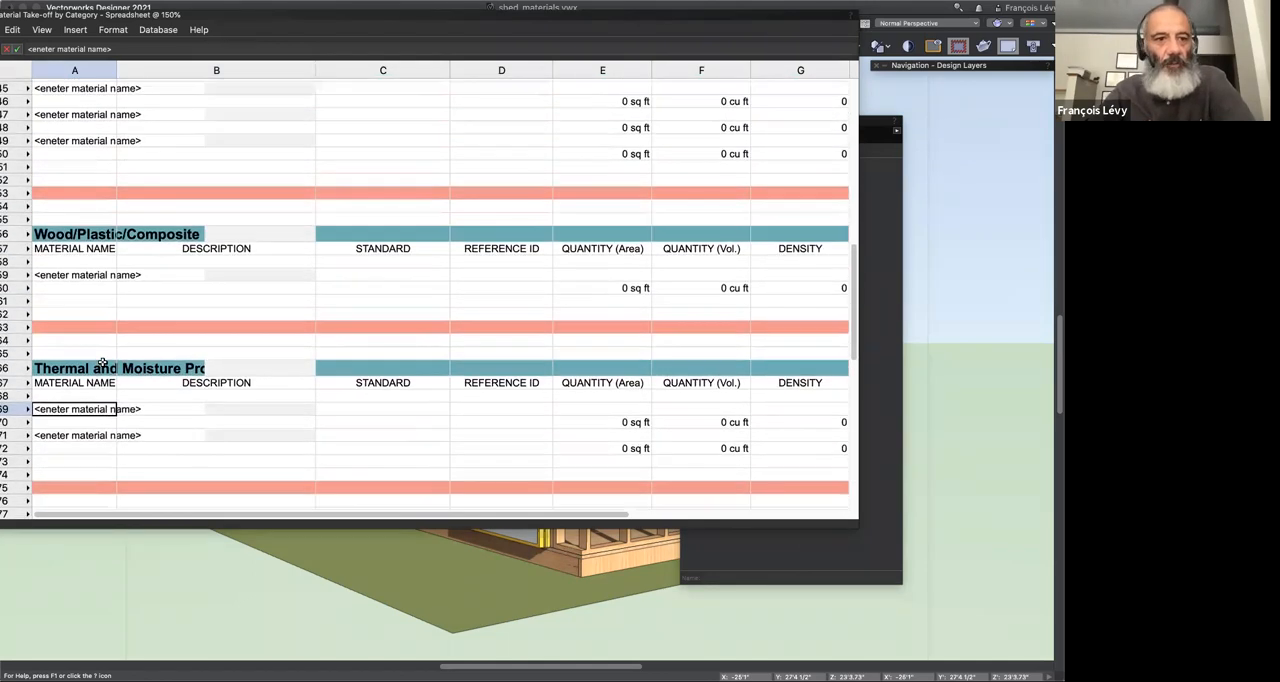
scroll(102, 362, "up", 3)
scroll(102, 362, "up", 5)
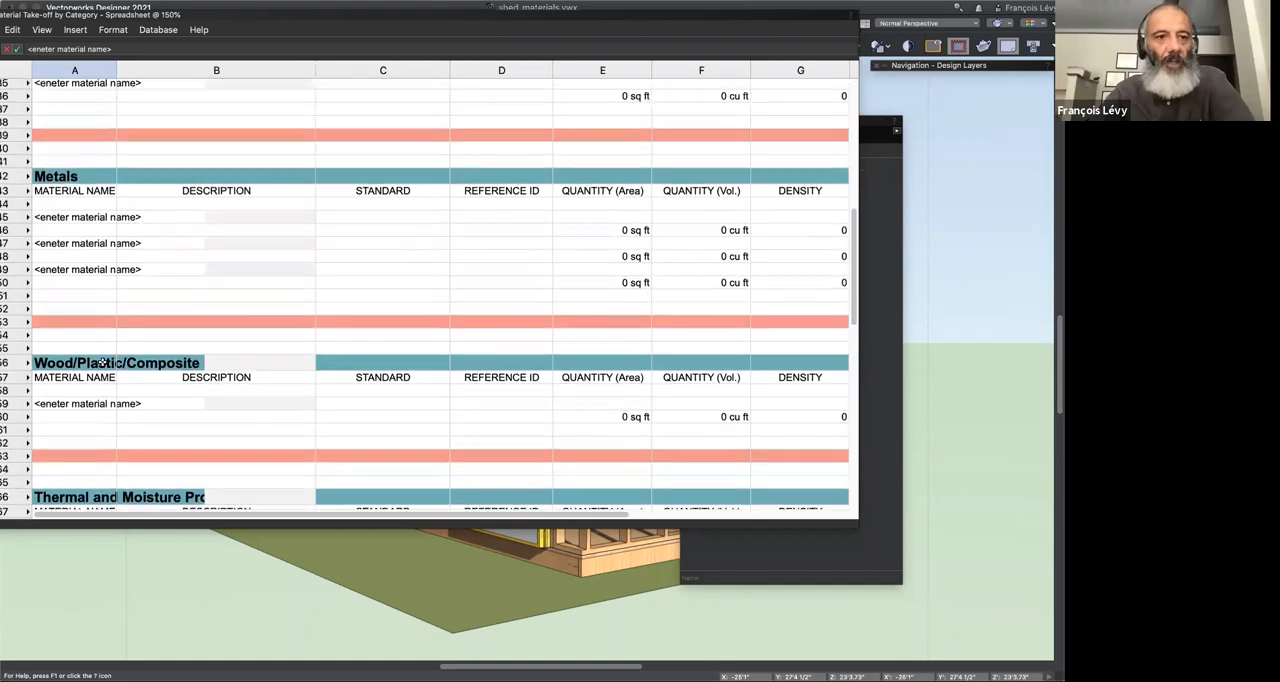
scroll(102, 362, "down", 9)
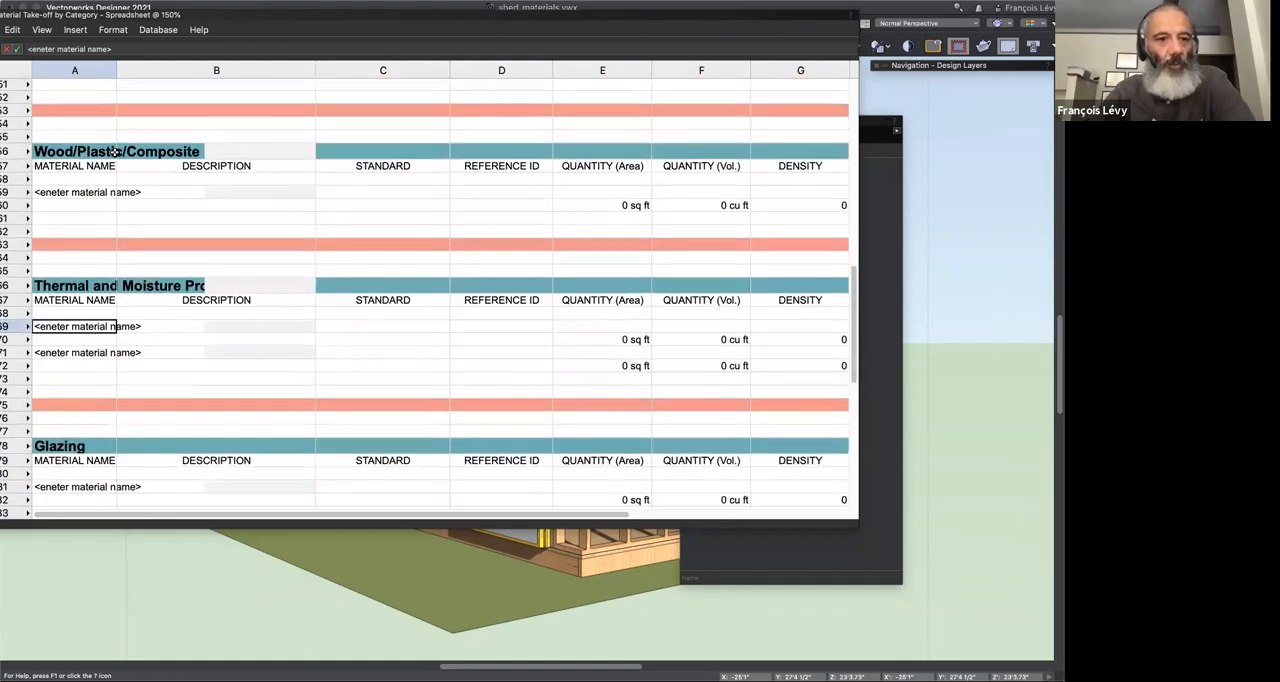
Step: Select the material name cell A59 under Wood/Plastic/Composite and move the worksheet window down to uncover the Resource Manager
left_click(90, 205)
left_click(93, 193)
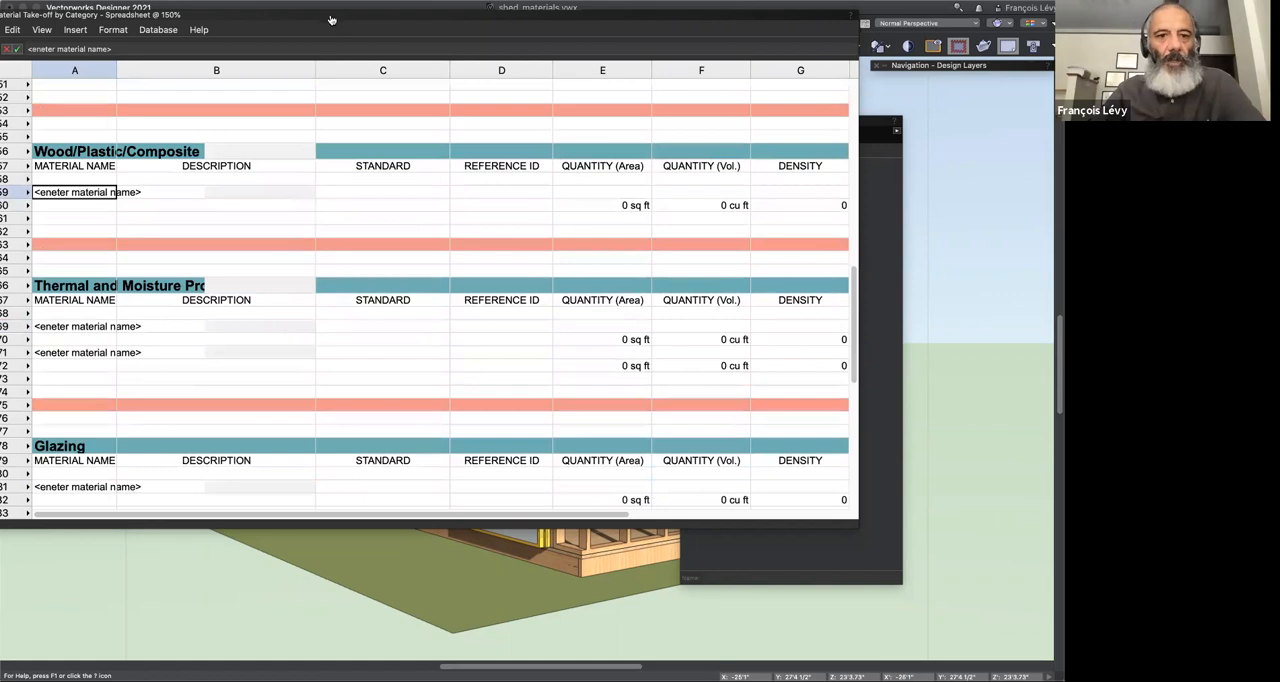
left_click_drag(336, 17, 353, 100)
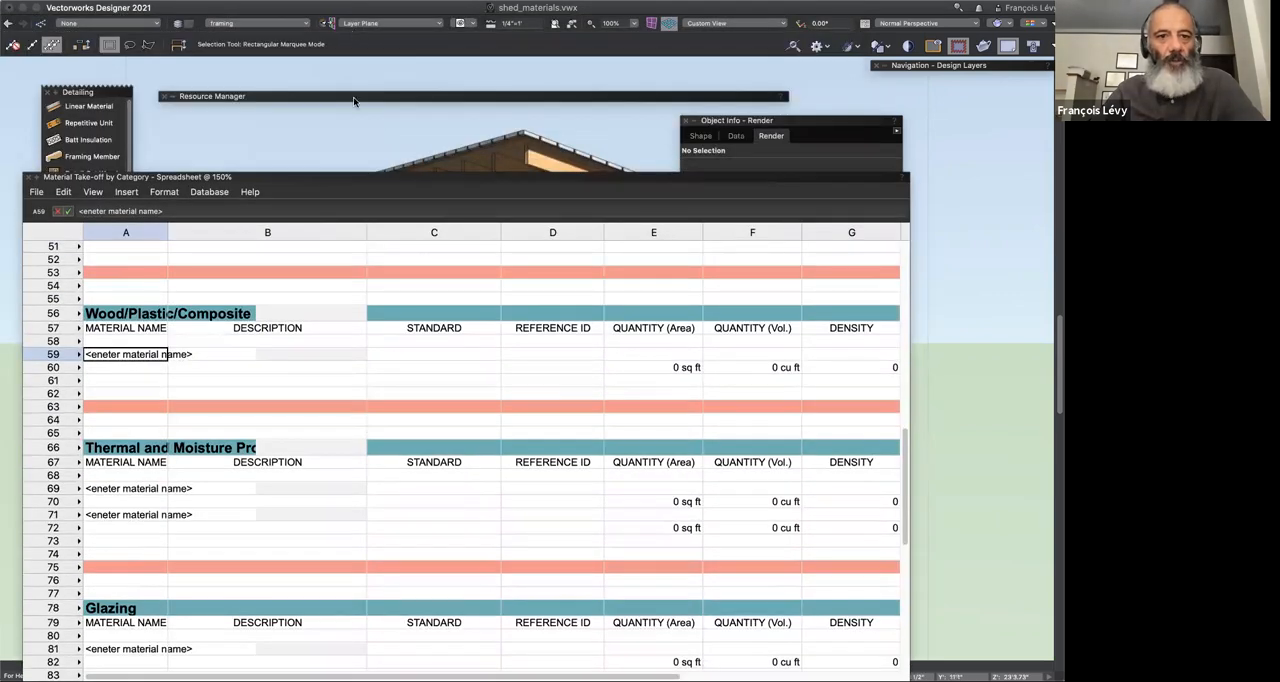
Step: Show only materials in the Resource Manager and copy the full name of the Wood SPF Framing MT material
double_click(354, 101)
double_click(356, 101)
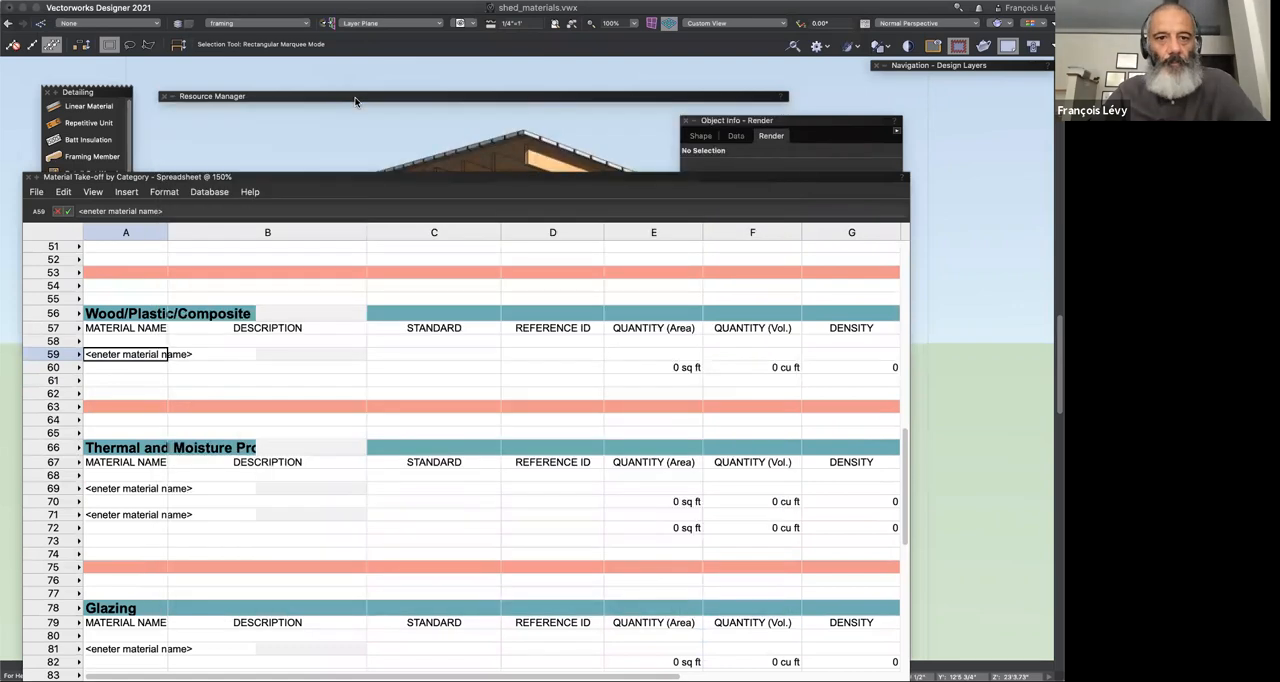
double_click(354, 101)
left_click(432, 111)
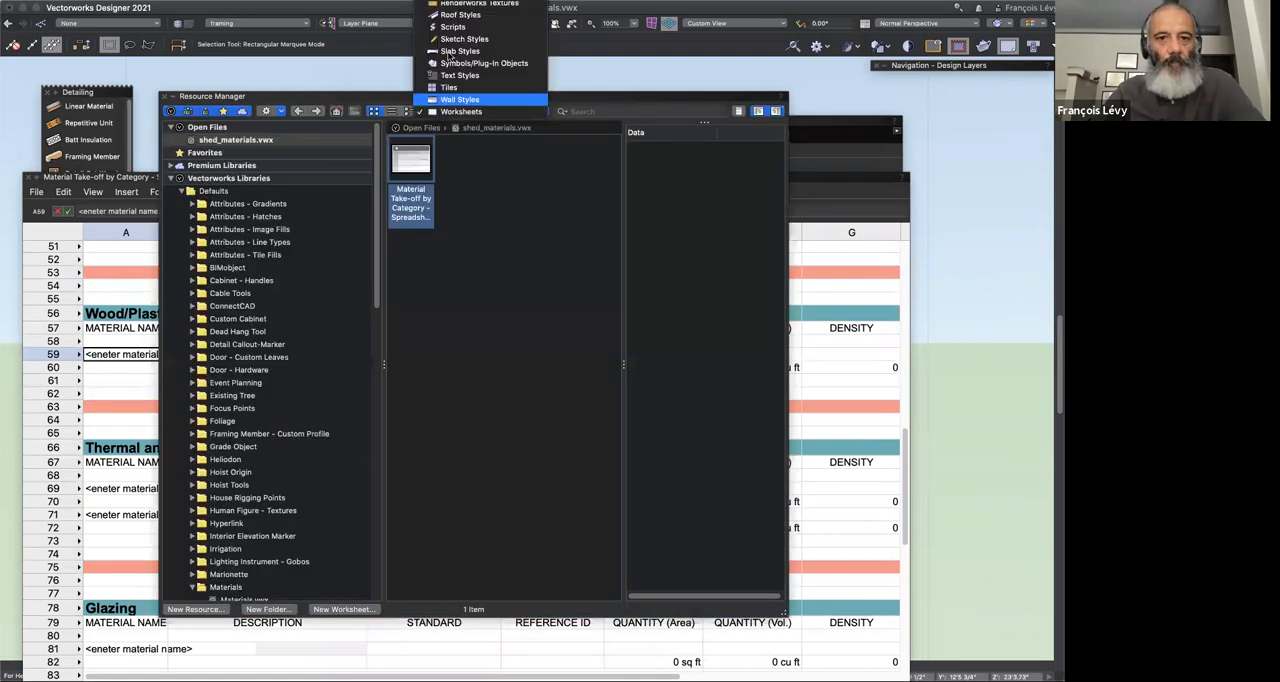
scroll(460, 40, "up", 3)
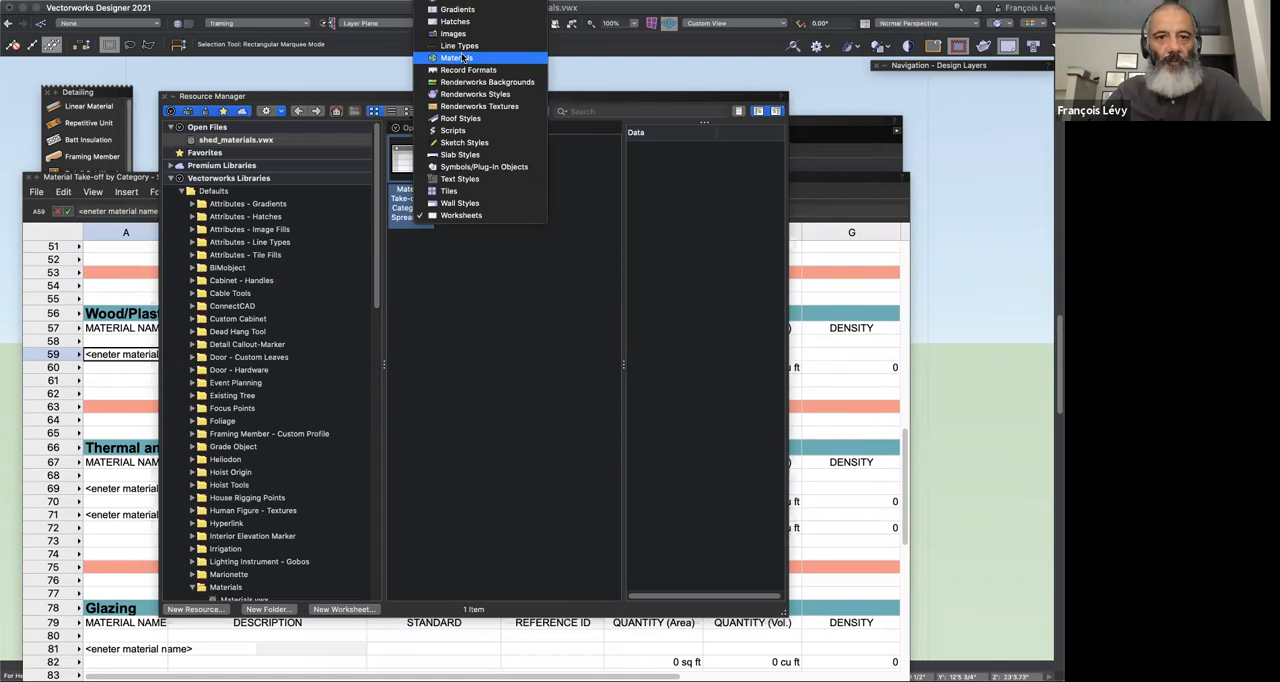
left_click(458, 57)
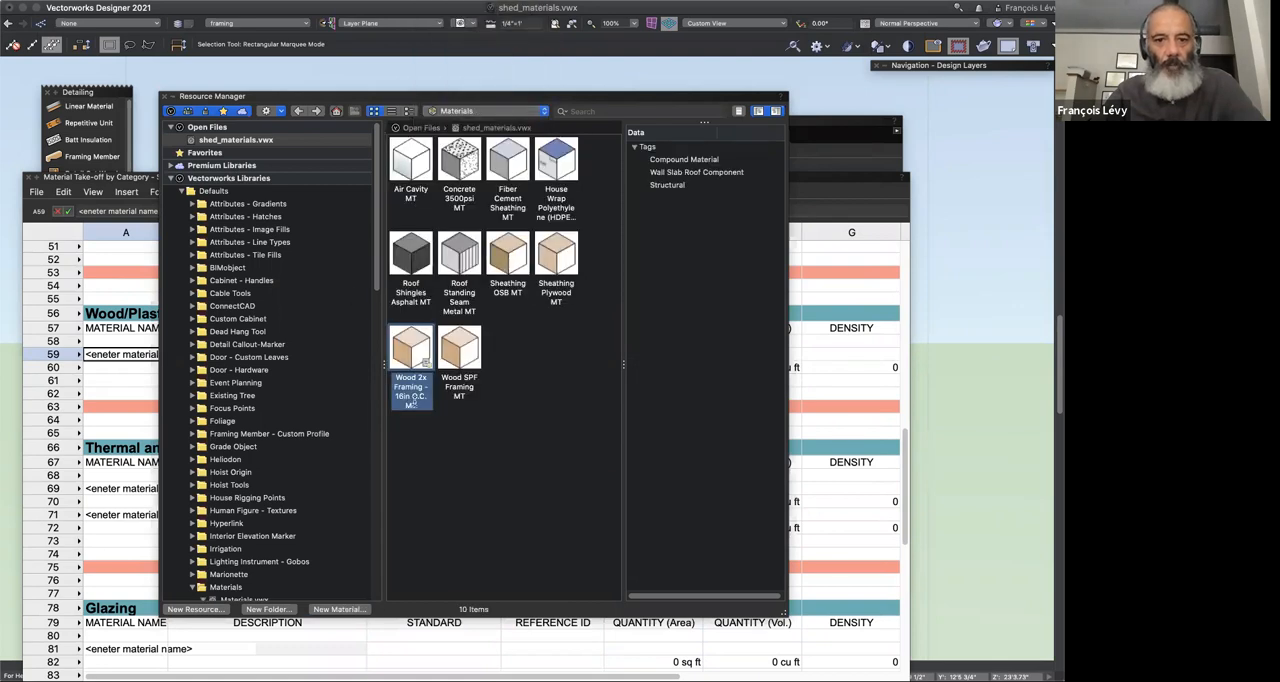
left_click(459, 390)
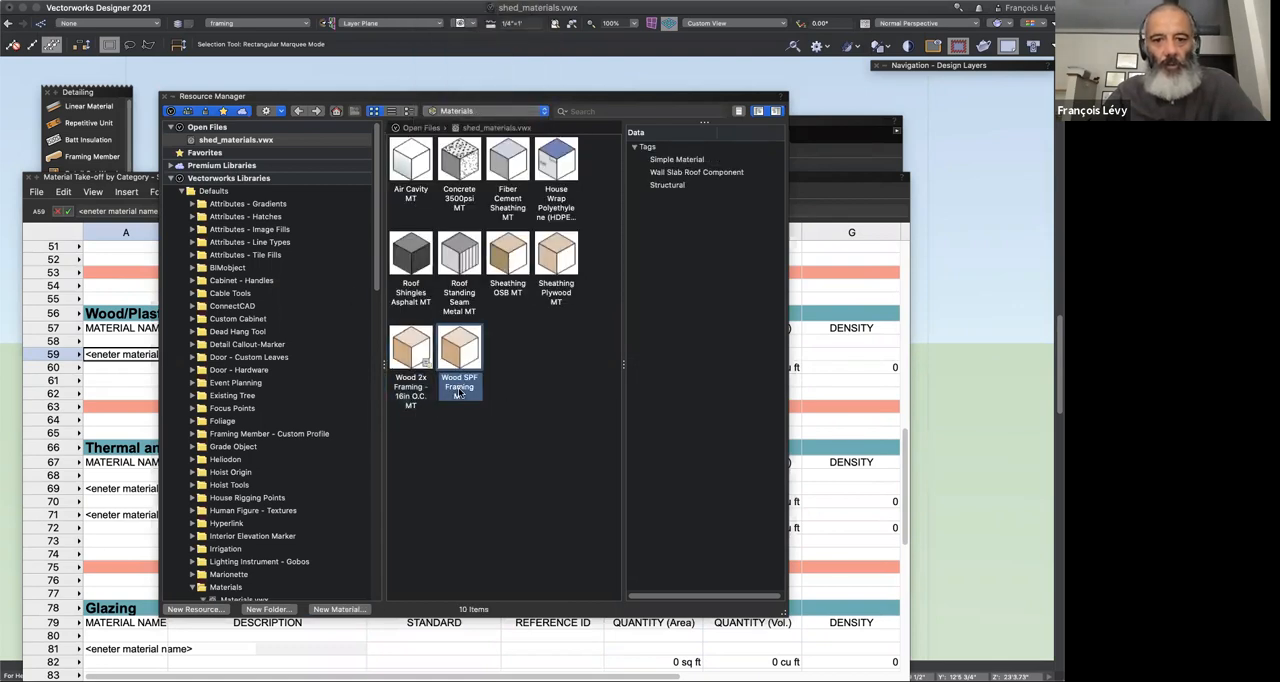
left_click(459, 391)
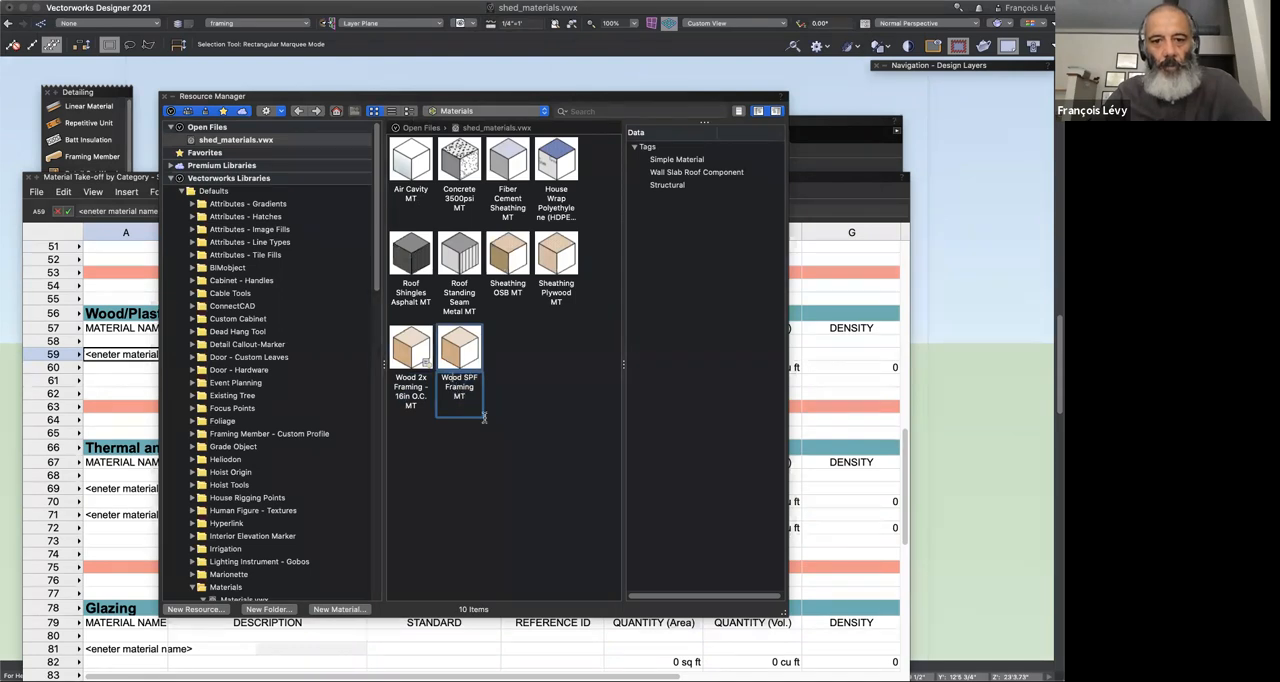
key("super+a")
key("super+c")
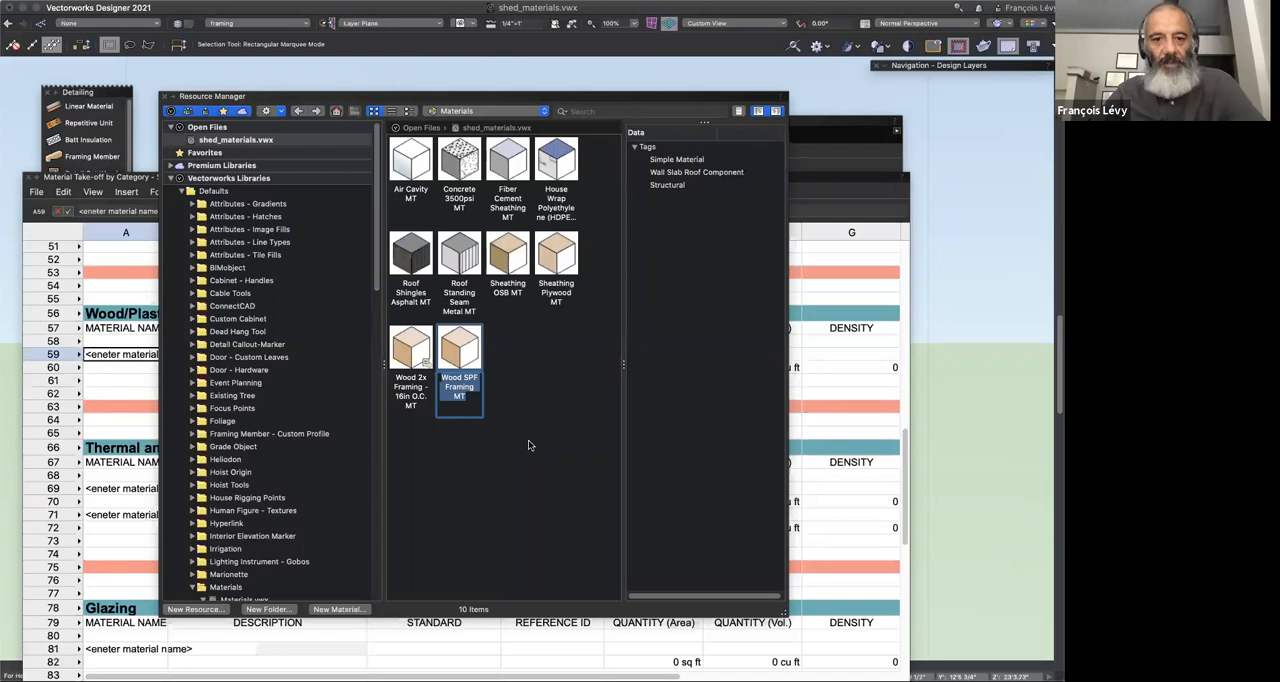
Step: Replace the placeholder in cell A59 with the copied name Wood SPF Framing MT and select the standard cell C60
left_click(130, 354)
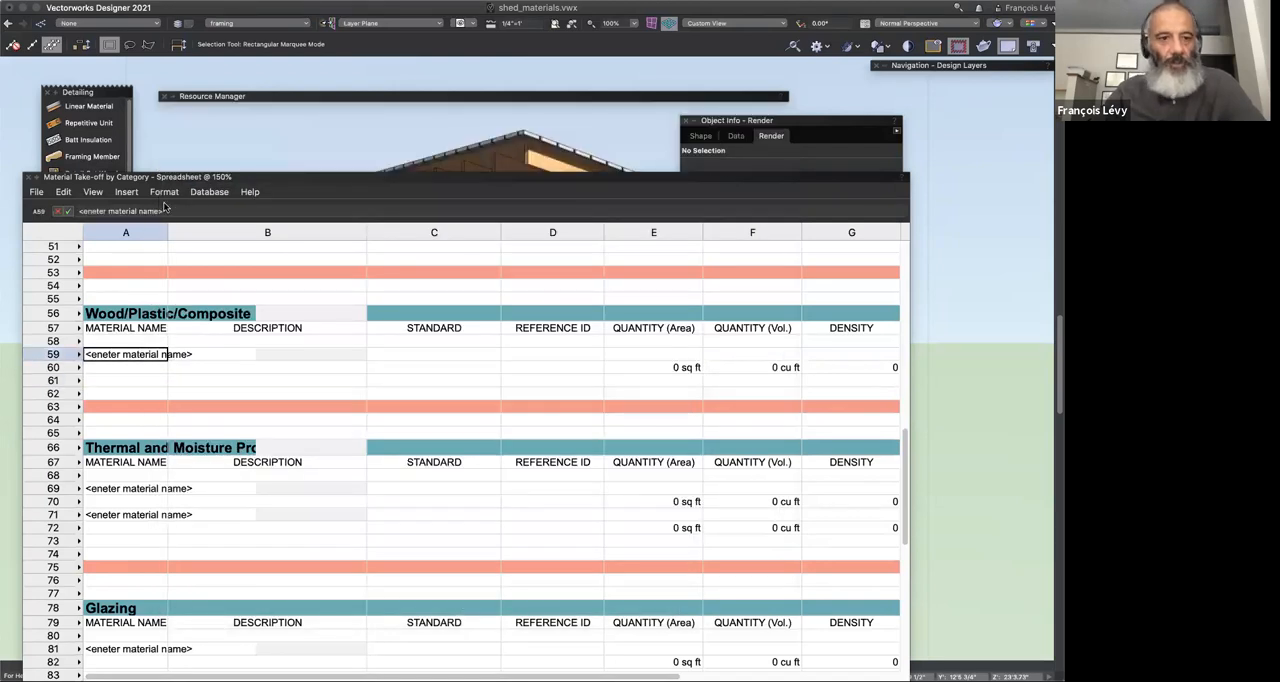
left_click_drag(167, 213, 19, 197)
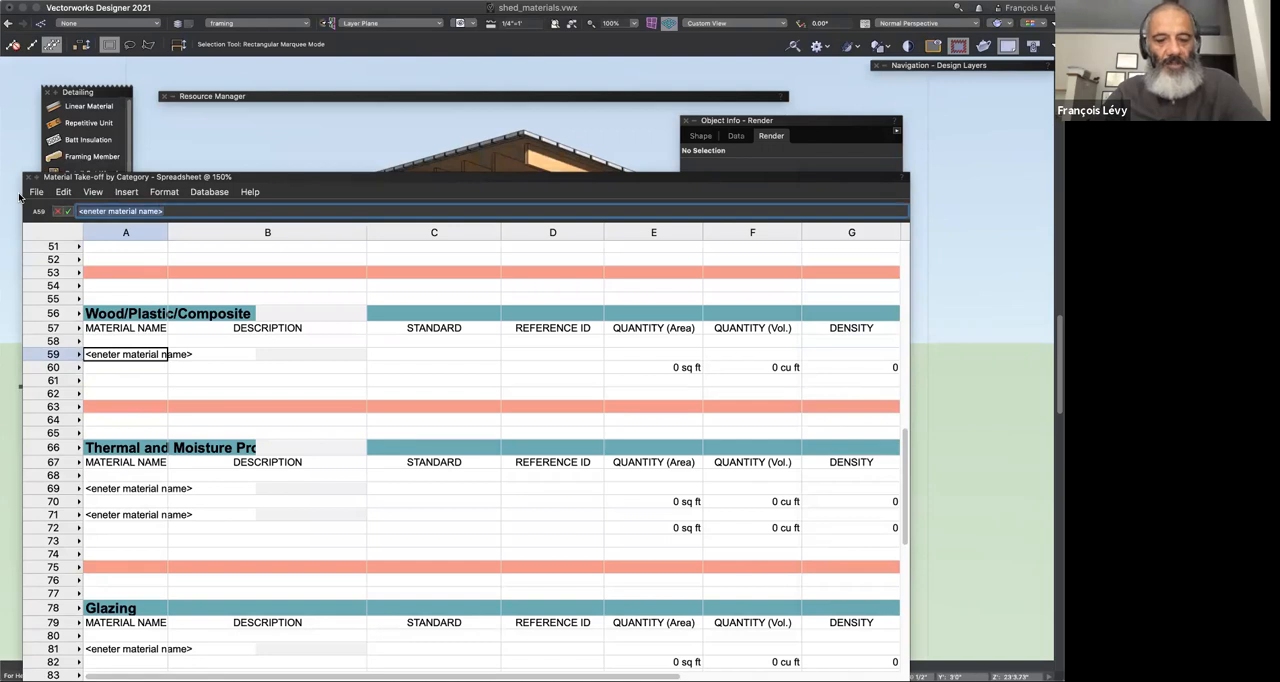
key("super+v")
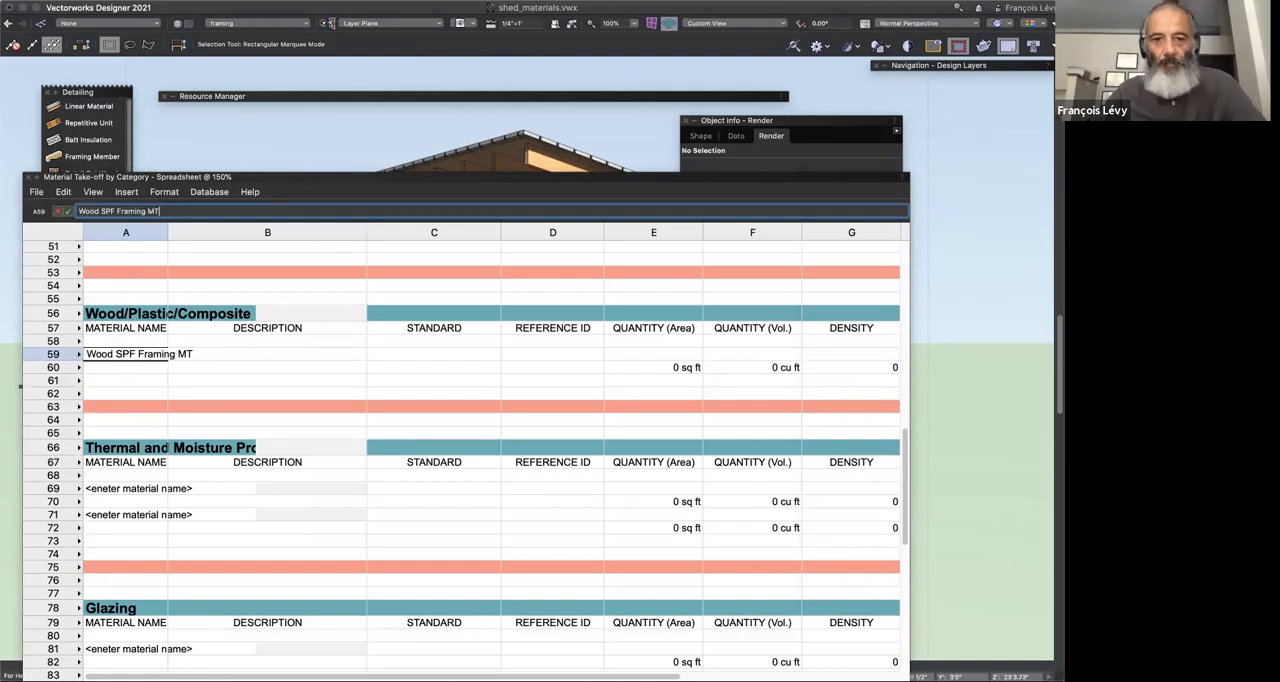
key("Return")
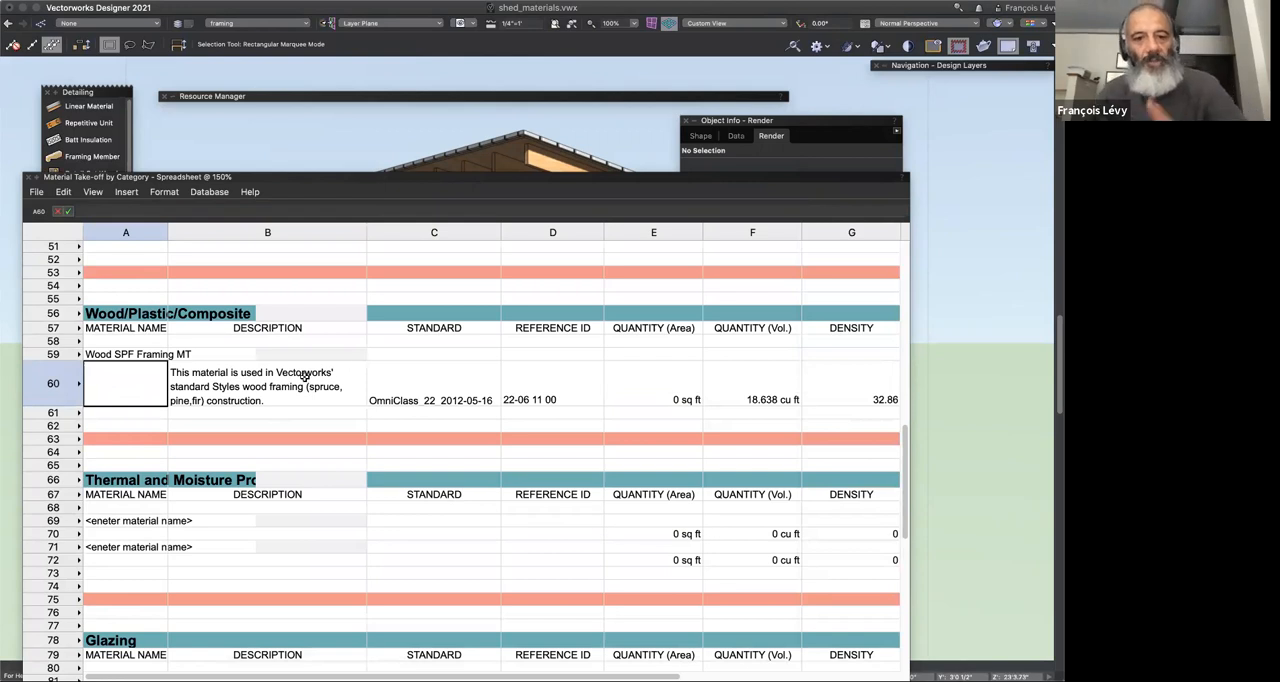
key("Tab")
key("Tab")
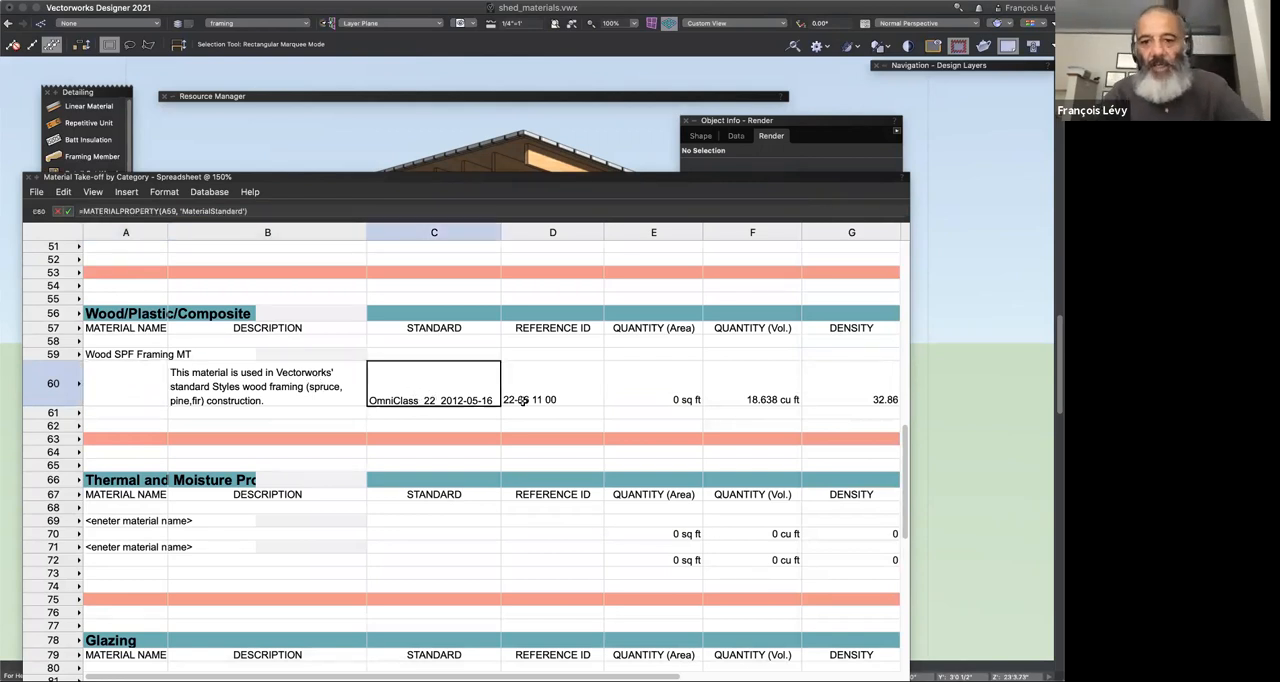
Step: Review the Construction and Physical properties of the Wood SPF Framing MT material, leave them unedited and collapse the Resource Manager
left_click(542, 96)
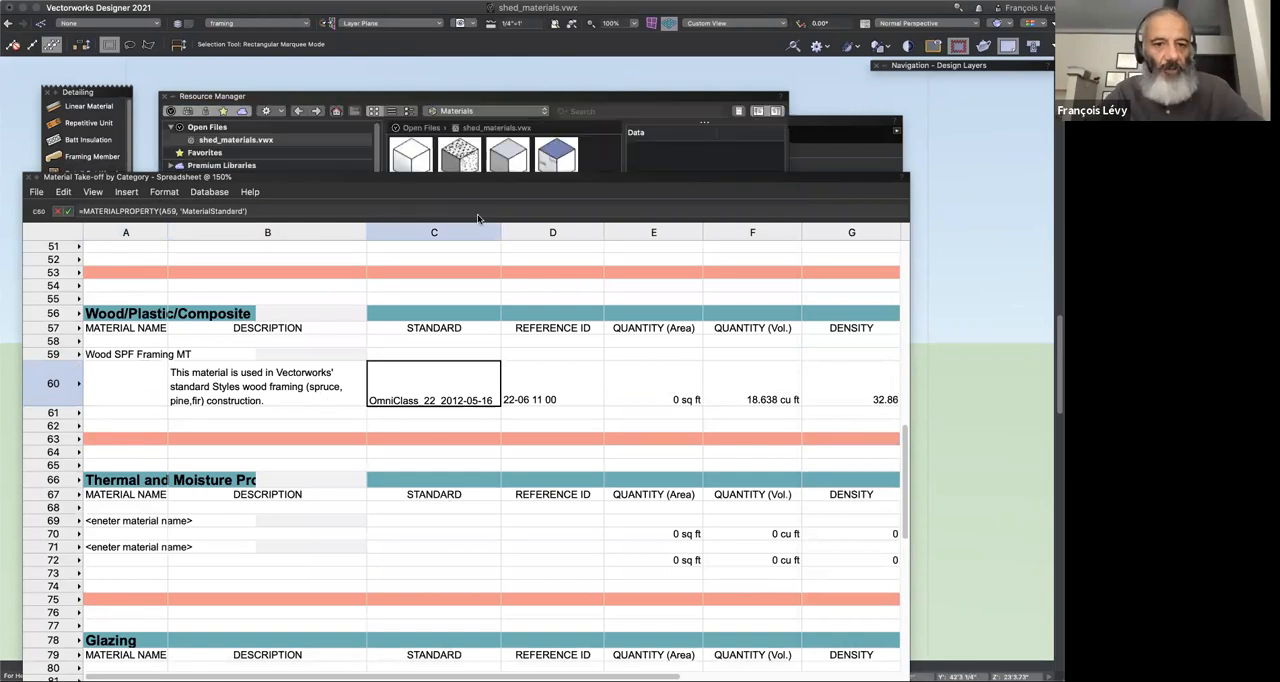
mouse_move(559, 95)
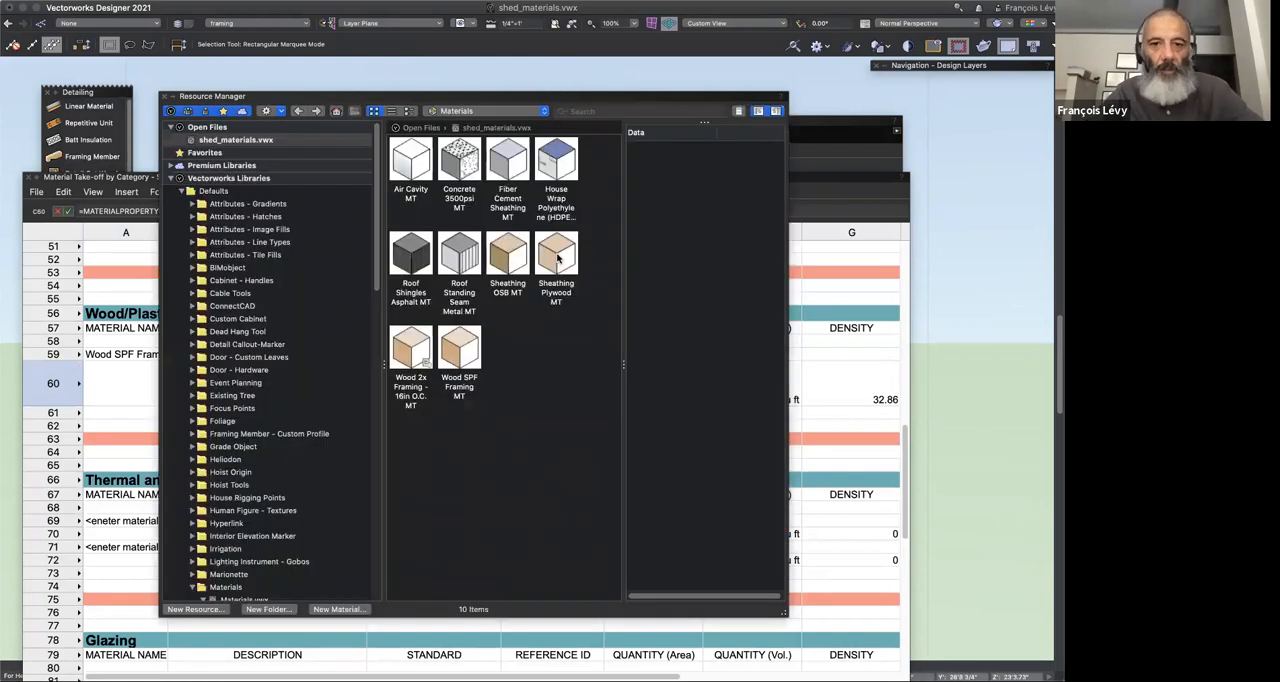
right_click(562, 267)
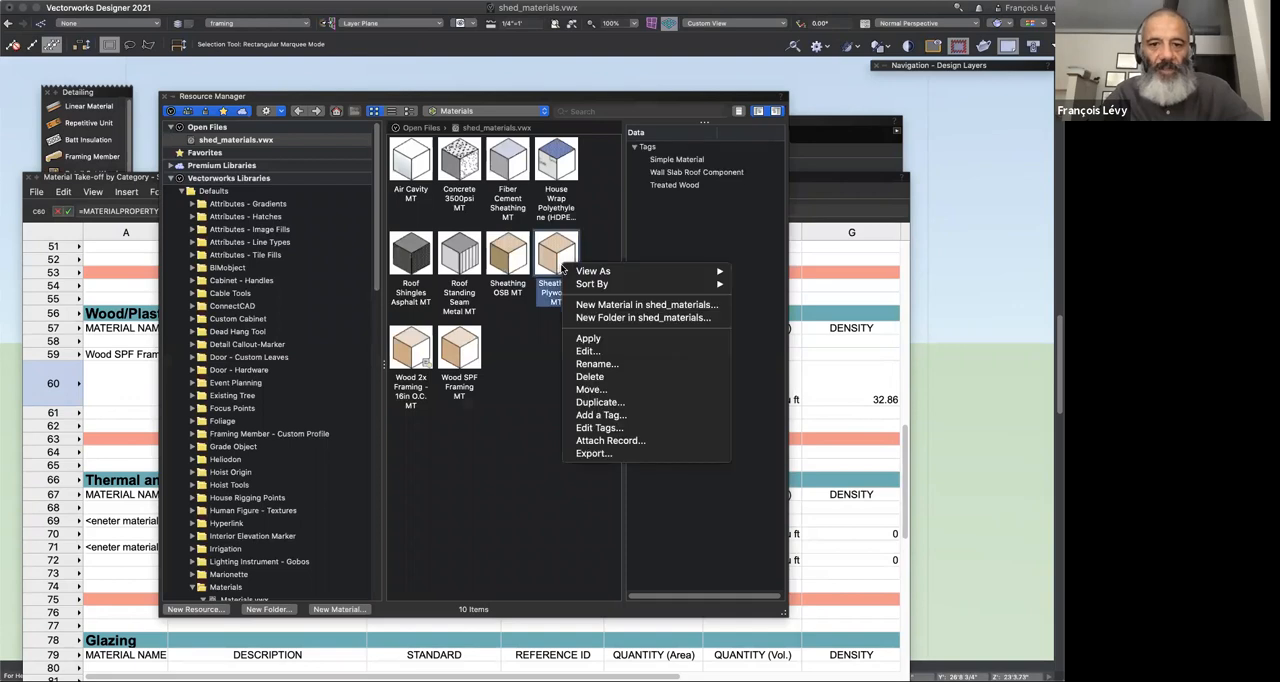
left_click(493, 361)
right_click(451, 346)
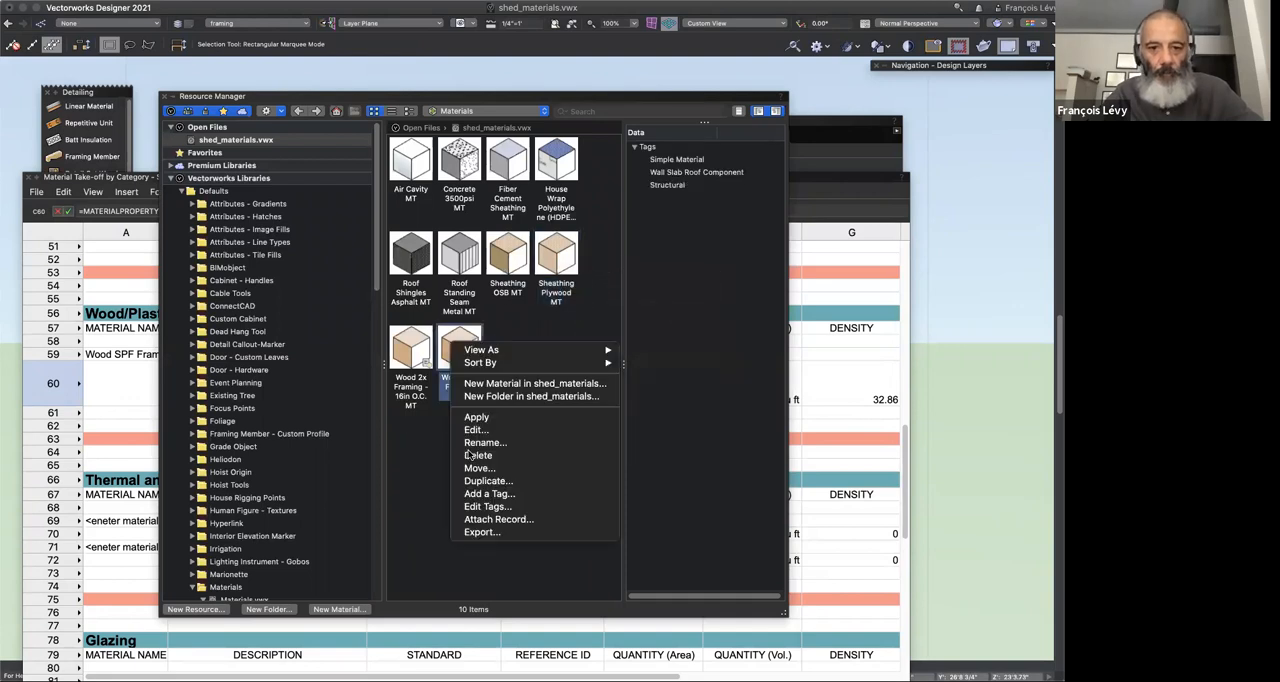
left_click(484, 430)
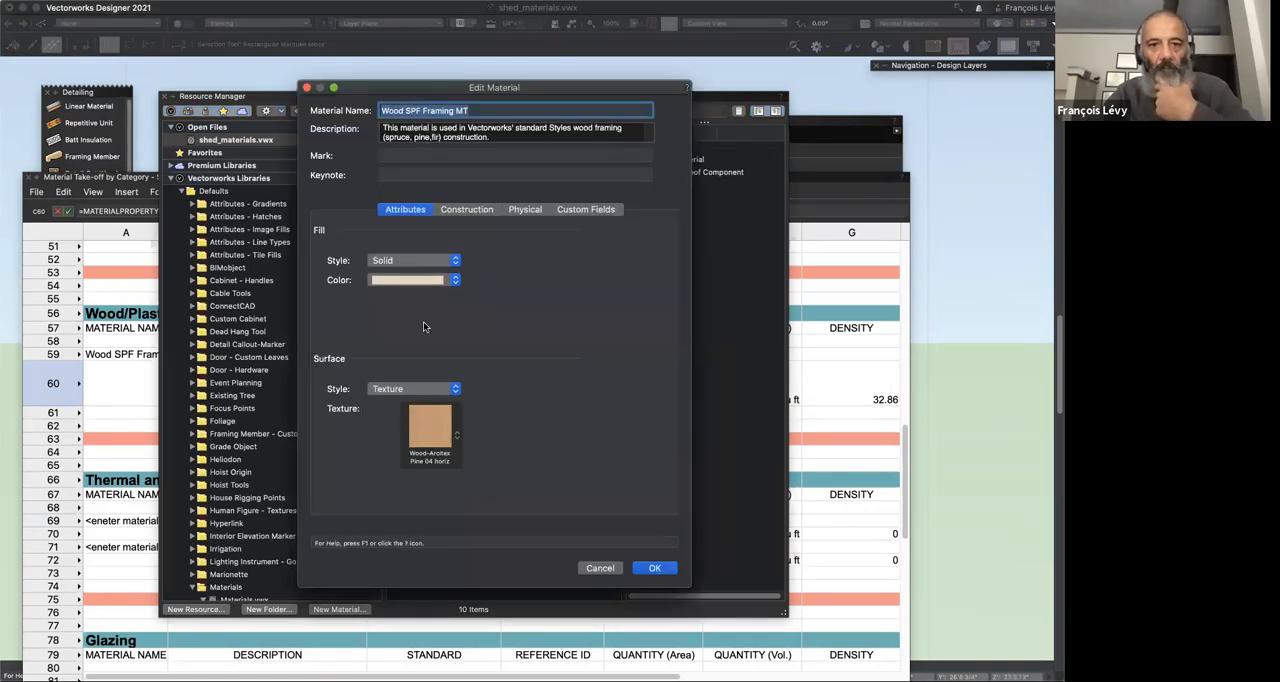
left_click(478, 209)
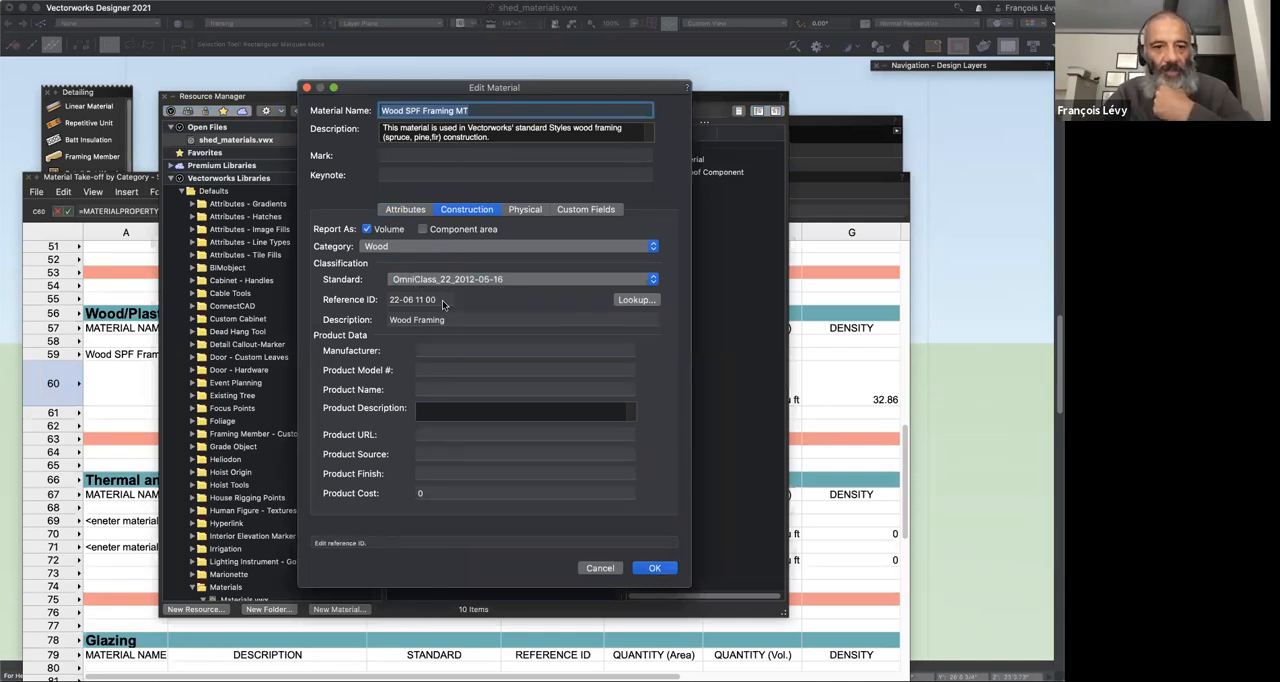
left_click(527, 210)
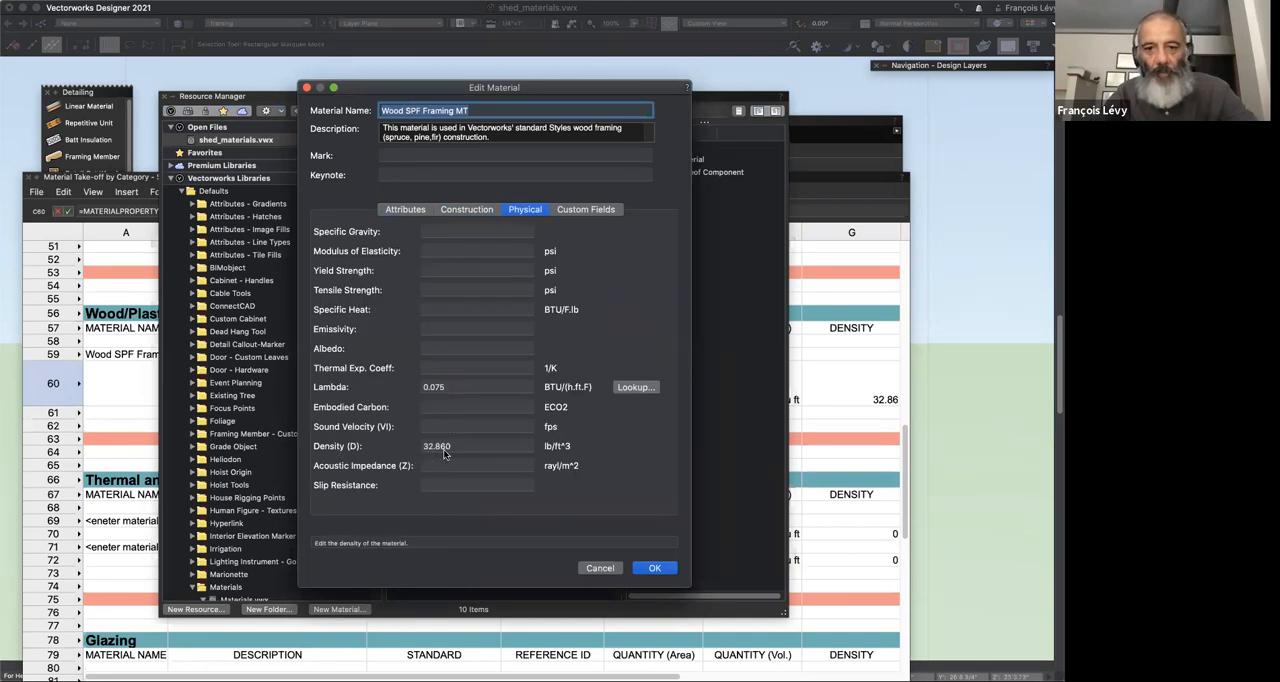
left_click(602, 568)
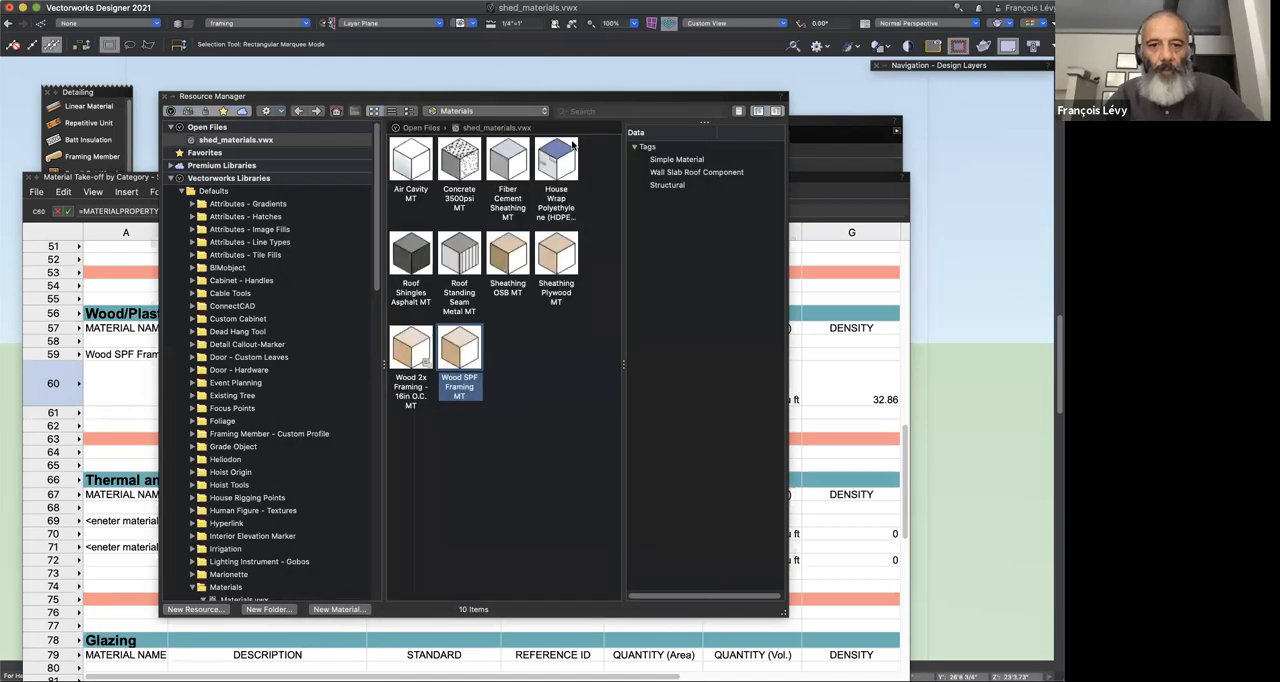
double_click(526, 97)
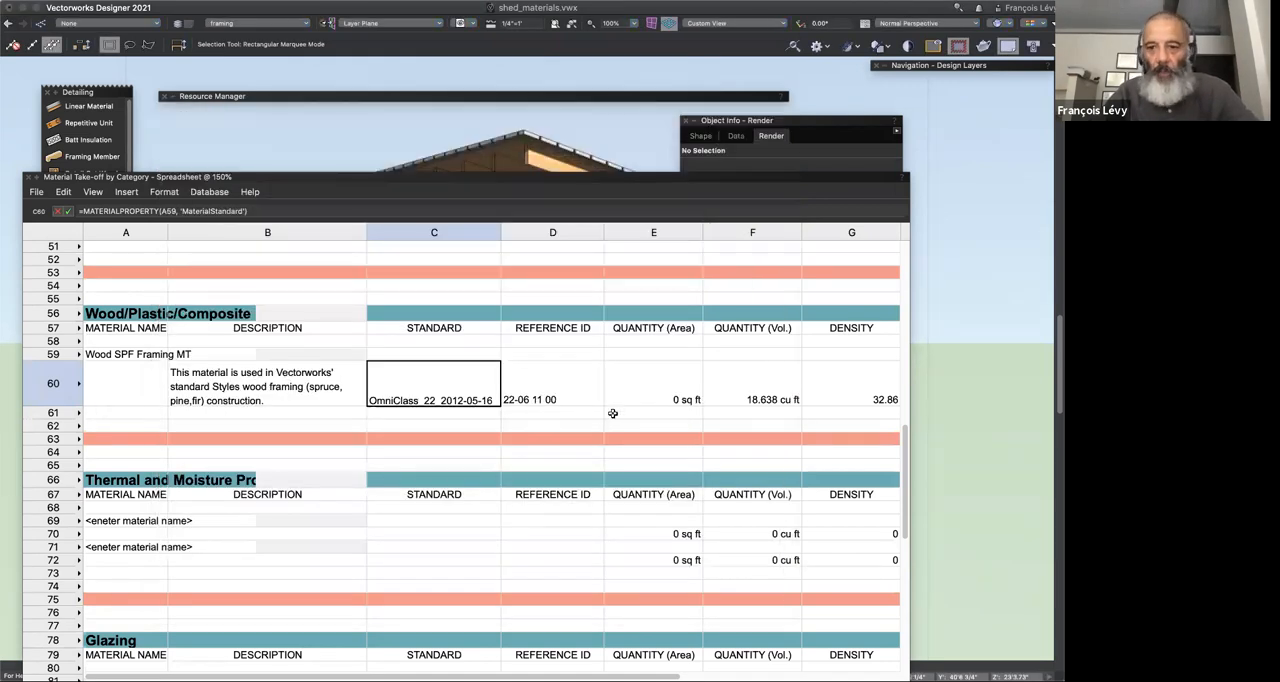
Step: Inspect the formulas behind the volume, density and weight cells F60, G60 and H60 in the Wood SPF Framing MT row
scroll(690, 390, "right", 2)
left_click(692, 398)
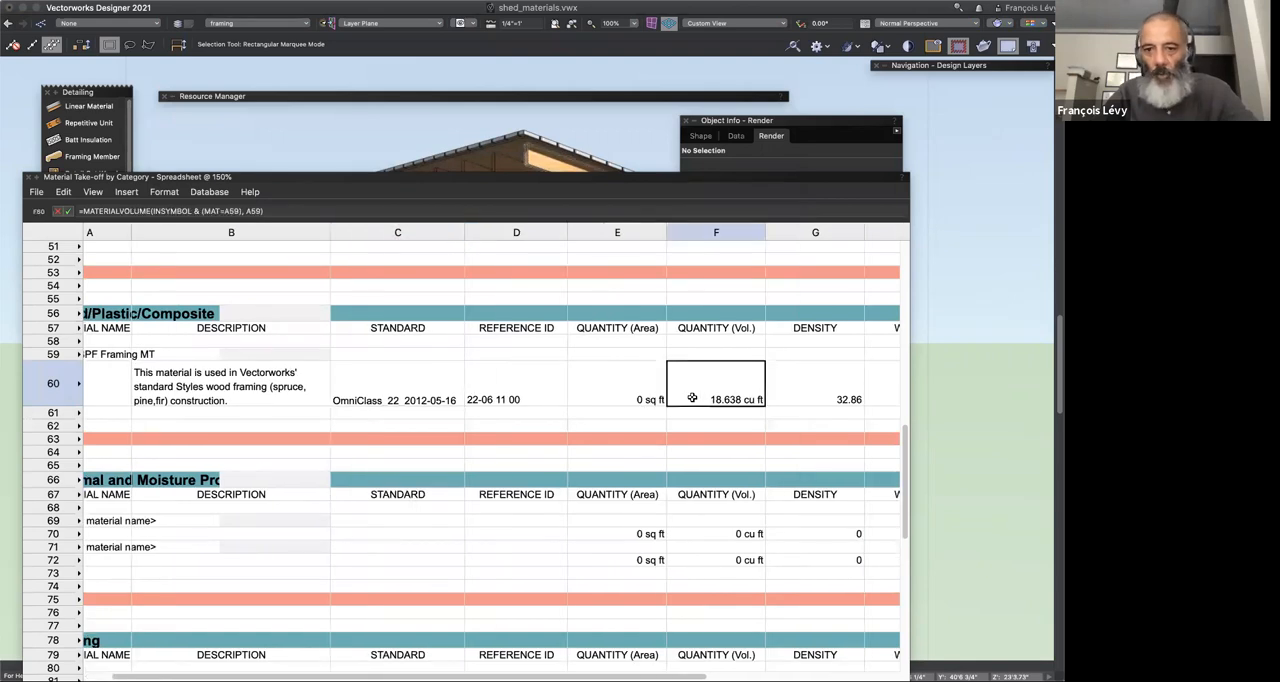
left_click(808, 398)
scroll(808, 398, "right", 5)
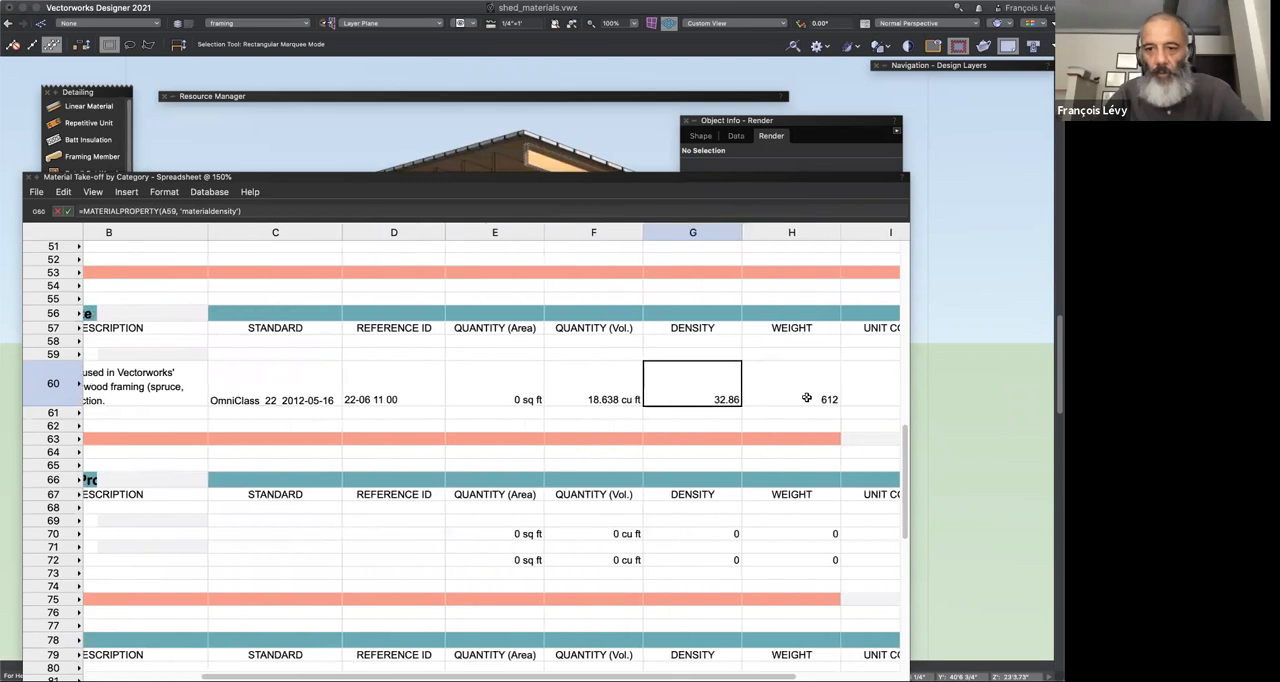
left_click(806, 398)
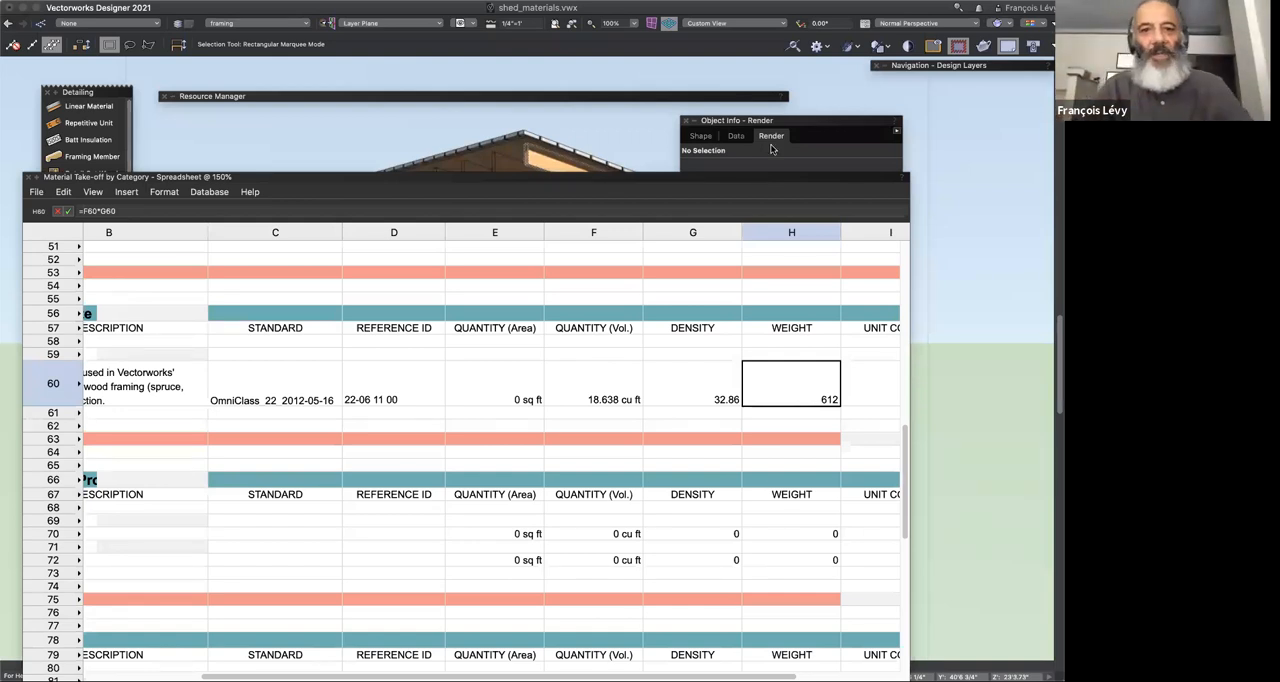
Step: Collapse the take-off worksheet to uncover the shed model and select the nearest door in the wall
double_click(424, 178)
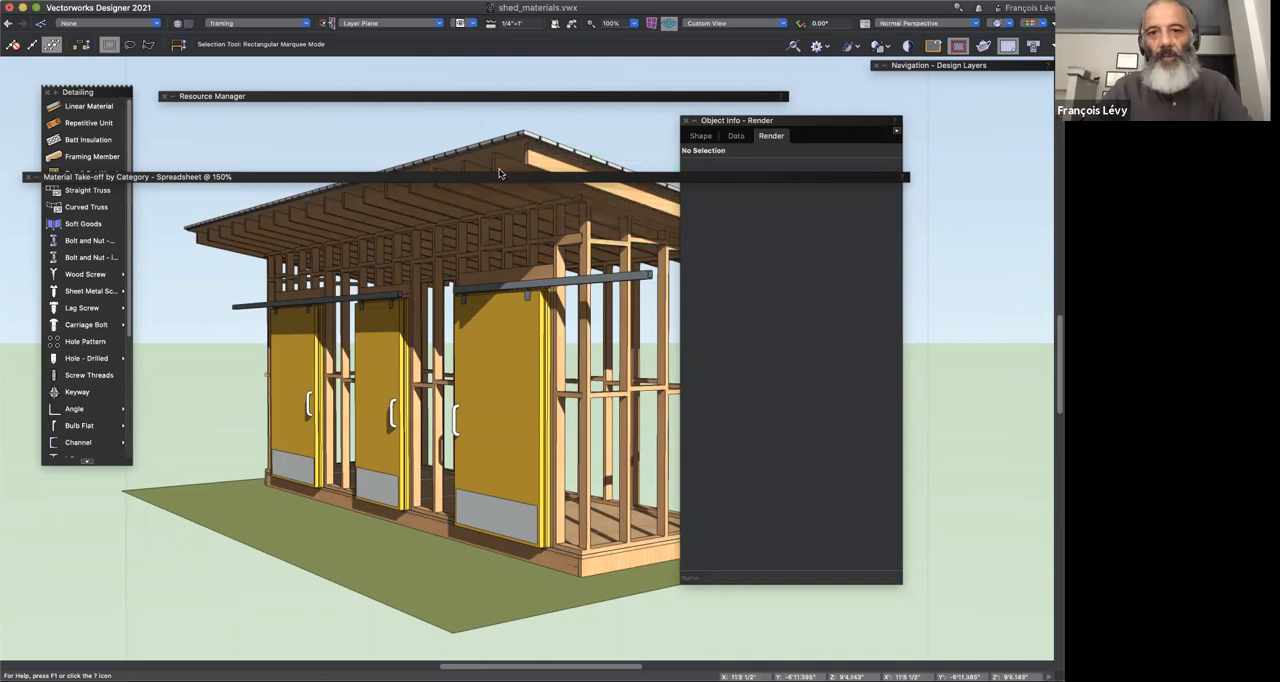
double_click(499, 176)
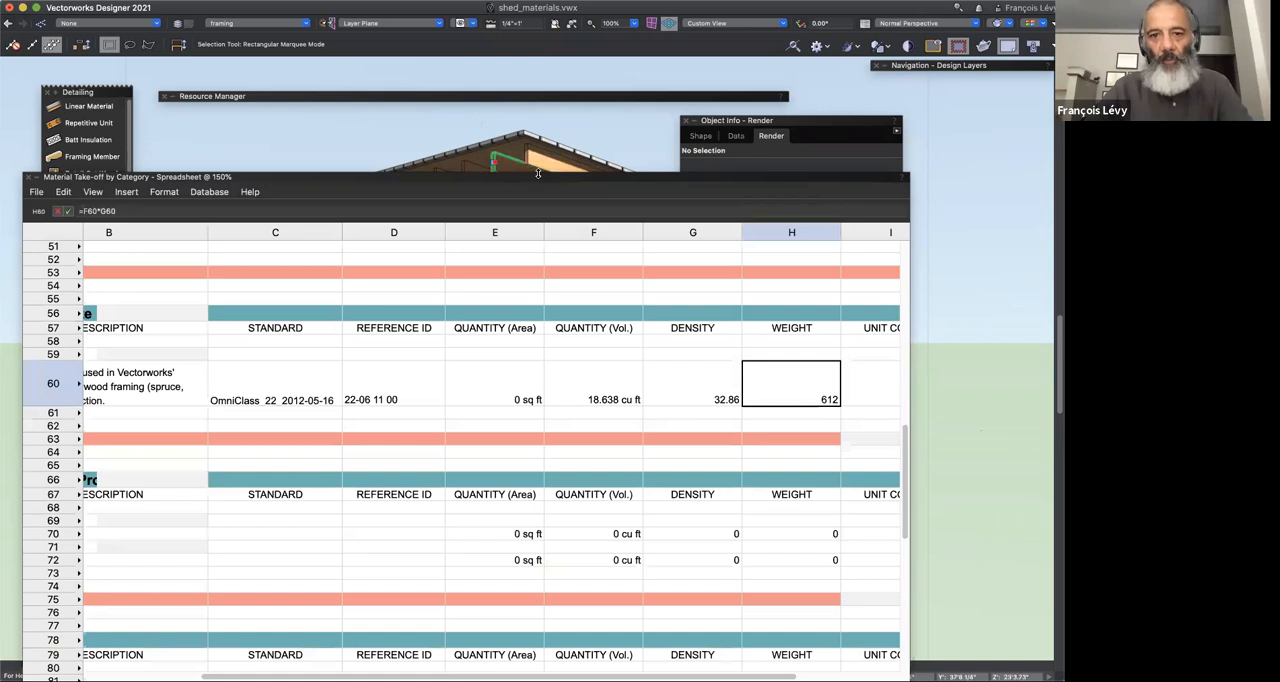
left_click(538, 173)
double_click(542, 177)
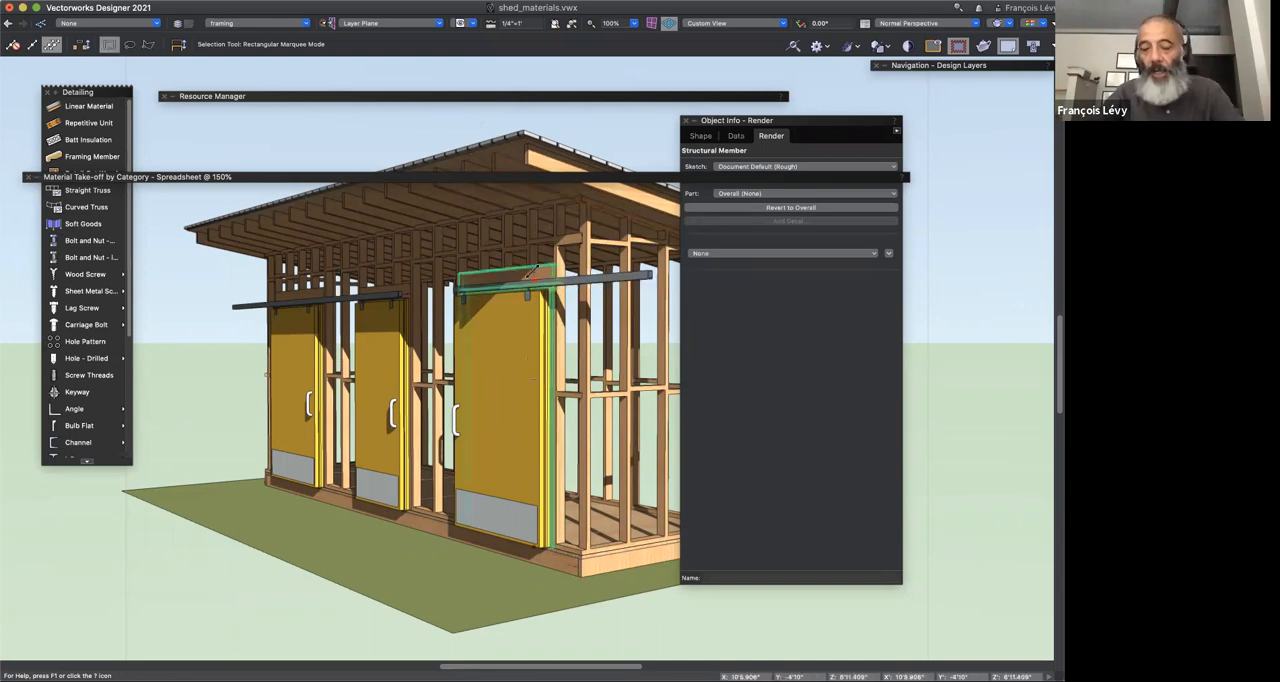
left_click(538, 270)
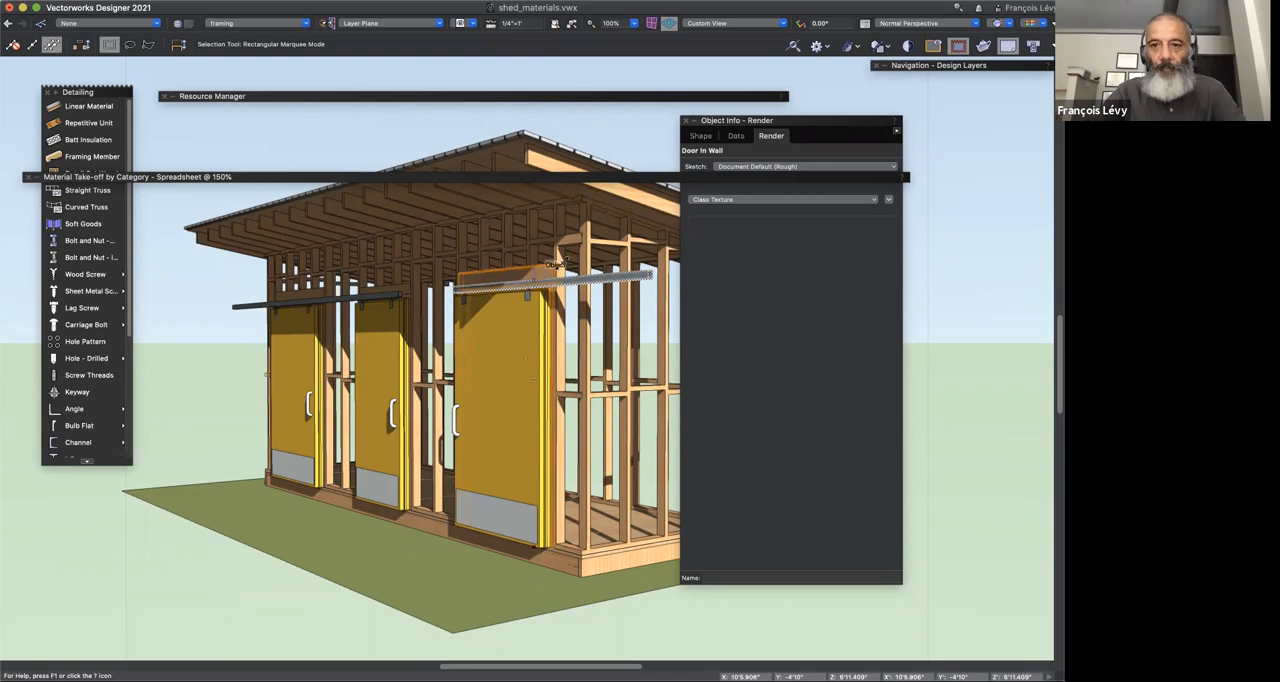
Step: Isolate the area around the selected door with the Clip Cube and examine its framing from inside and outside with Flyover
left_click(987, 51)
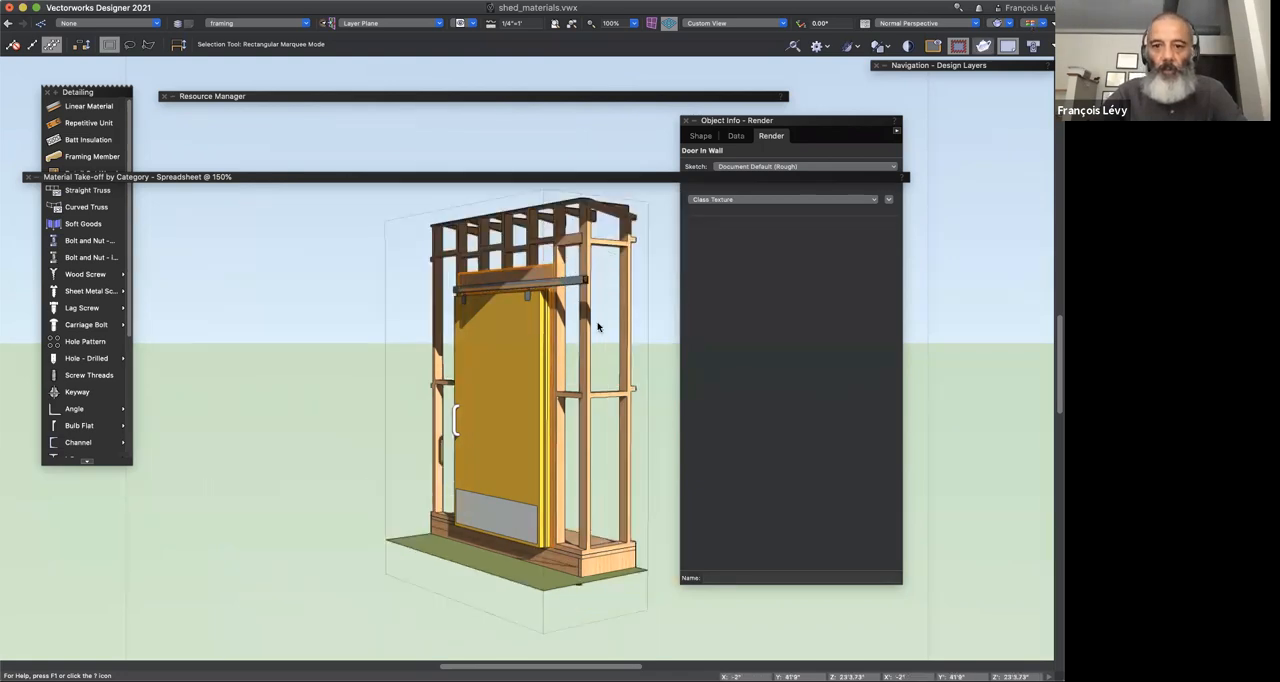
key("shift+u")
key("shift+c")
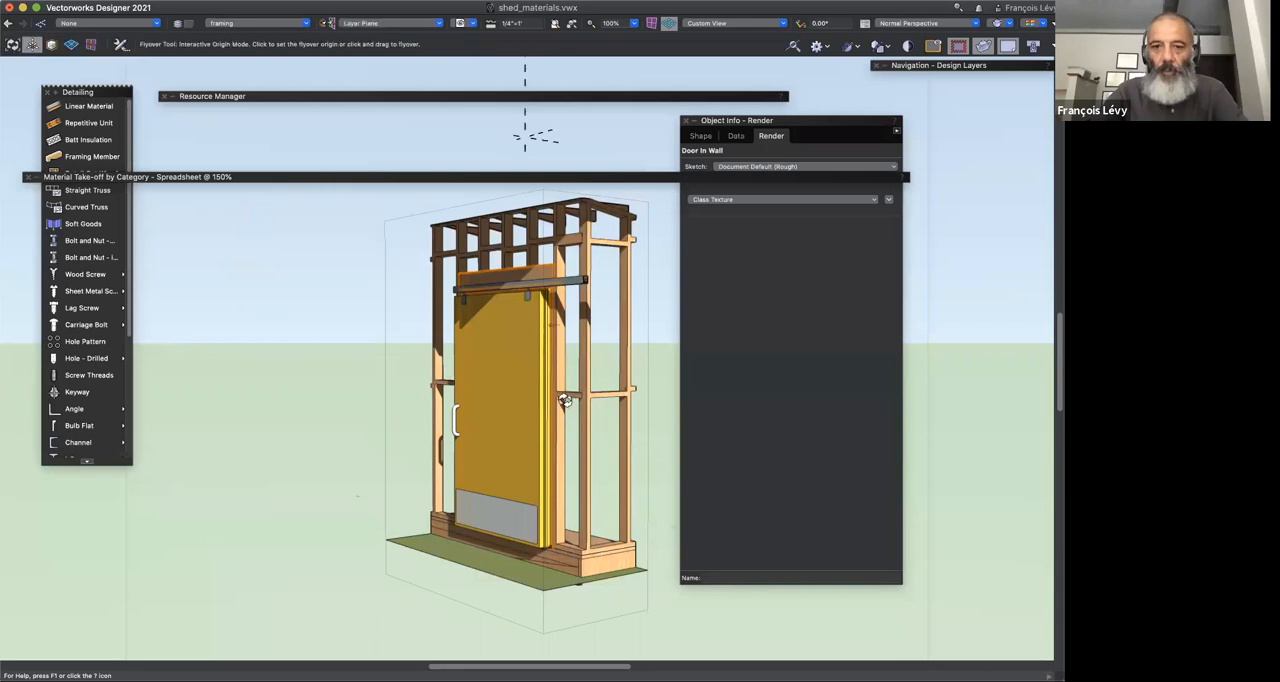
left_click_drag(429, 414, 334, 402)
scroll(334, 400, "right", 5)
left_click_drag(366, 331, 415, 257)
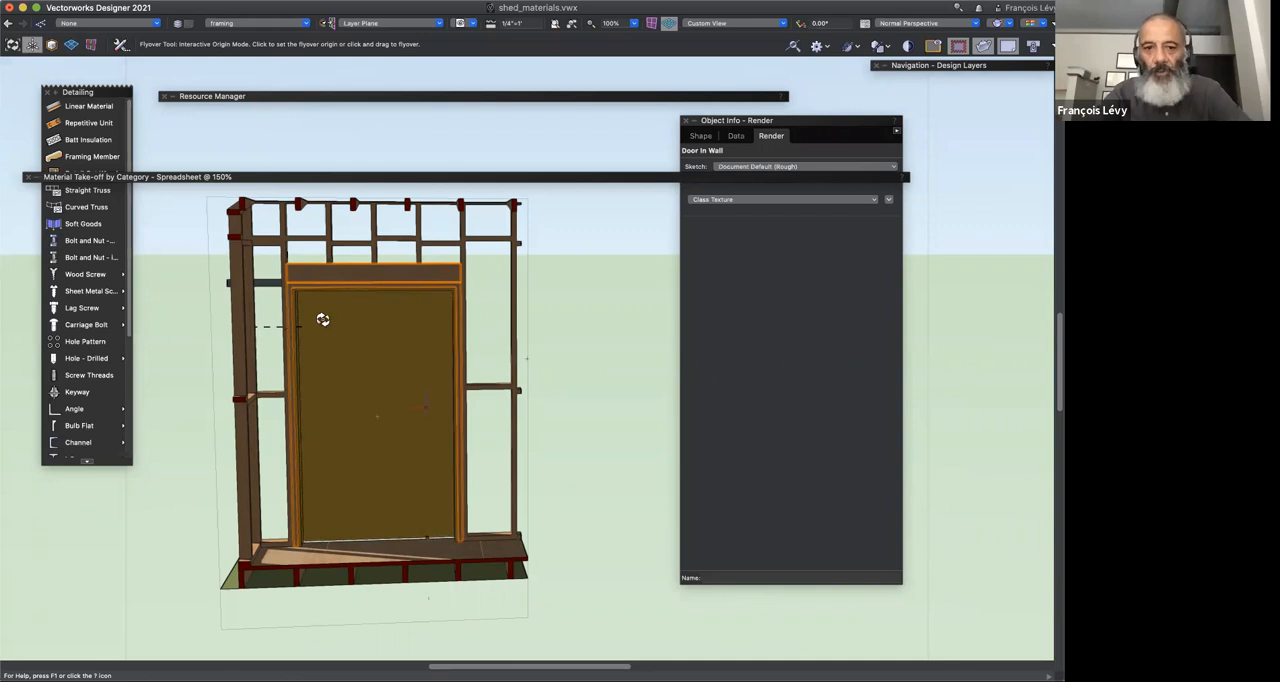
left_click_drag(403, 474, 677, 450)
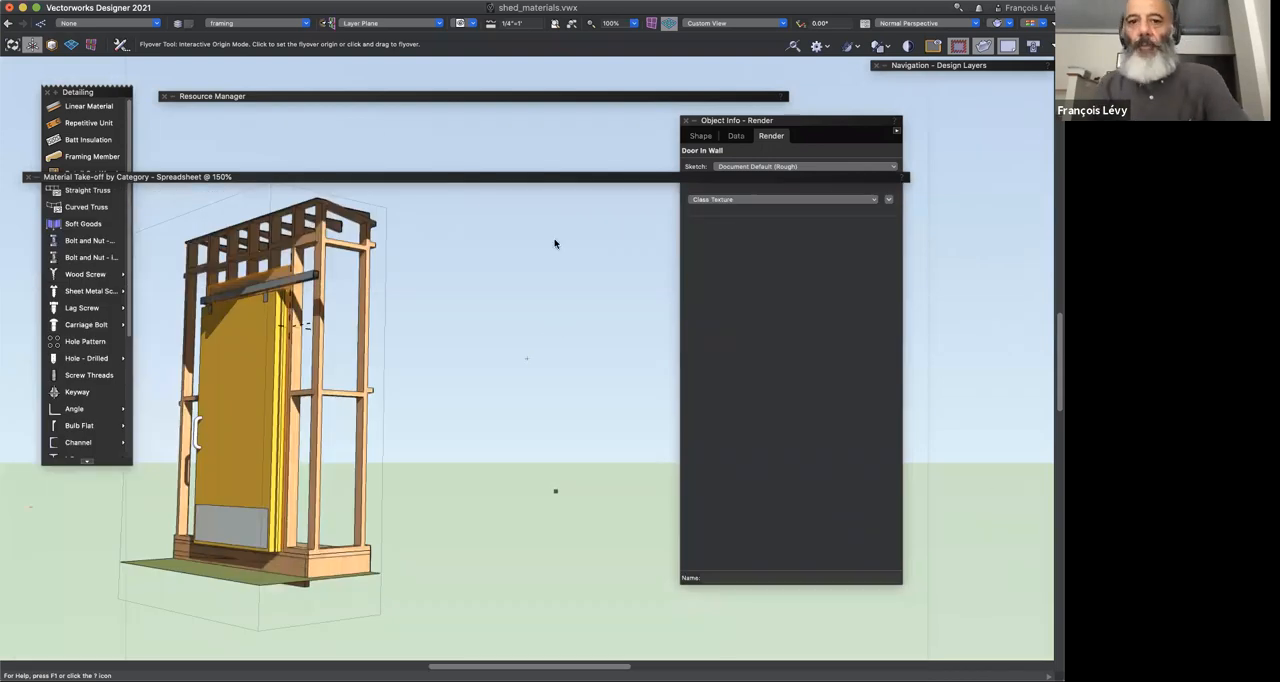
Step: Reopen the take-off worksheet near the top of the drawing area and select the Wood SPF Framing MT description cell B60
mouse_move(571, 178)
left_click_drag(571, 178, 574, 60)
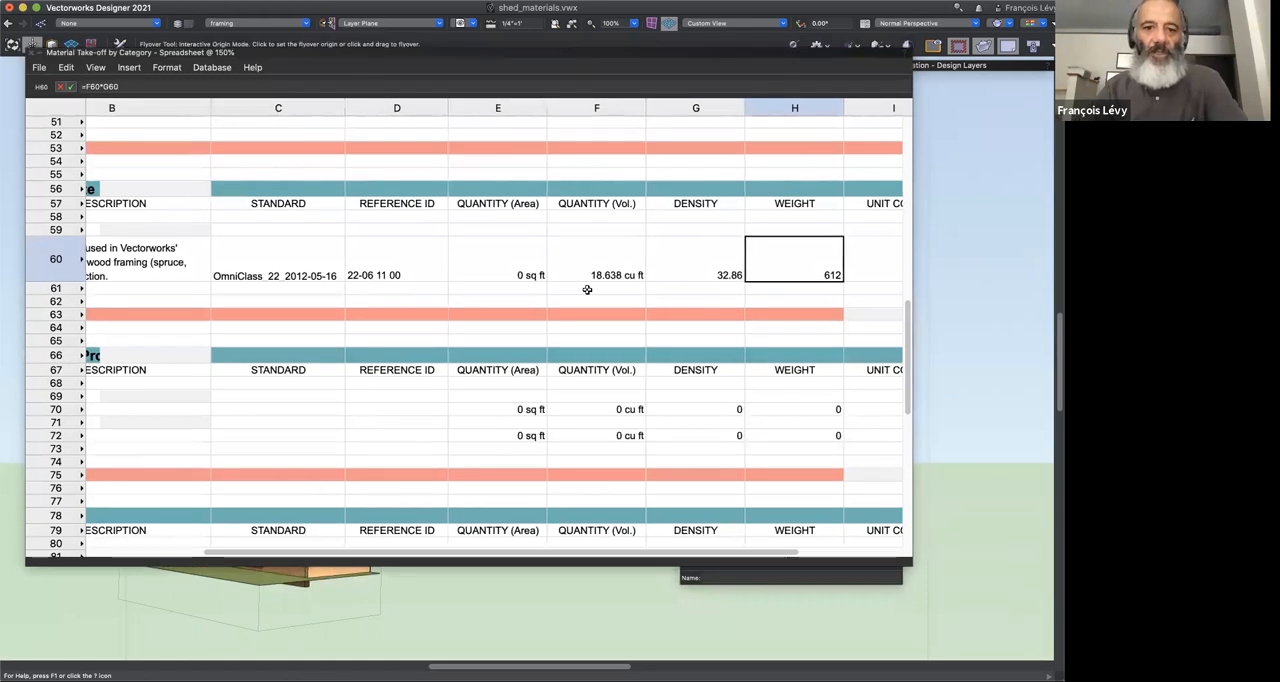
scroll(587, 289, "left", 3)
scroll(587, 289, "left", 1)
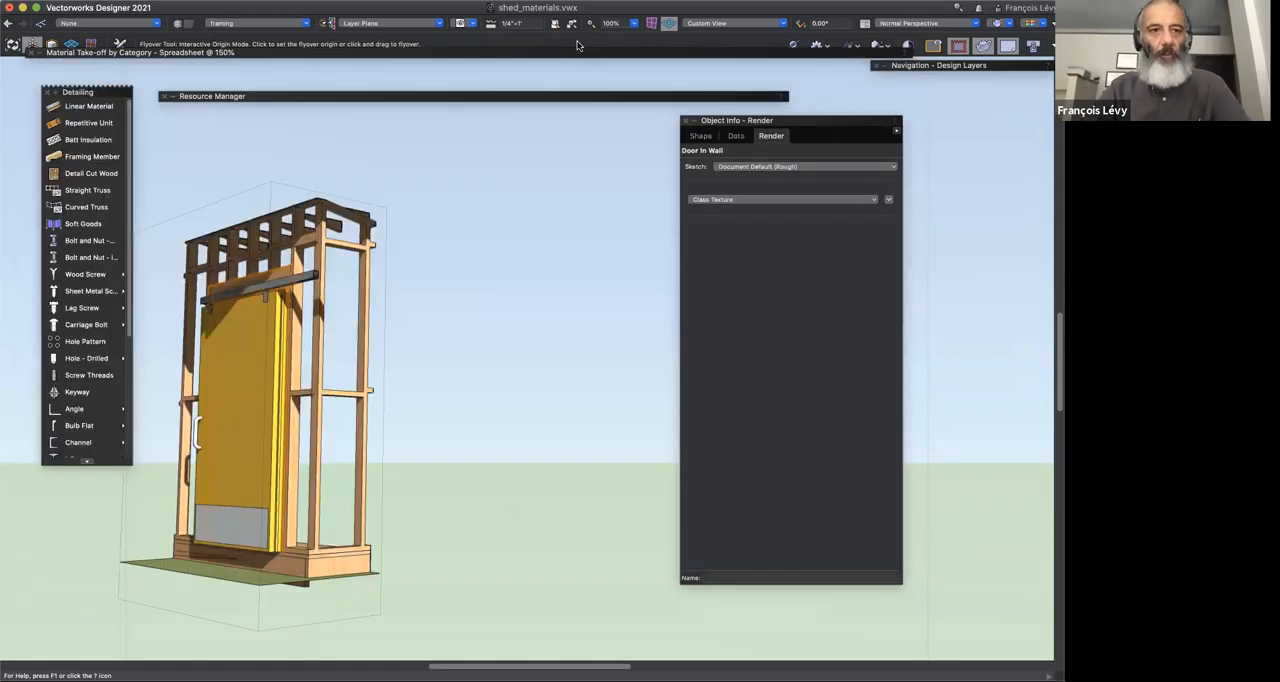
mouse_move(513, 55)
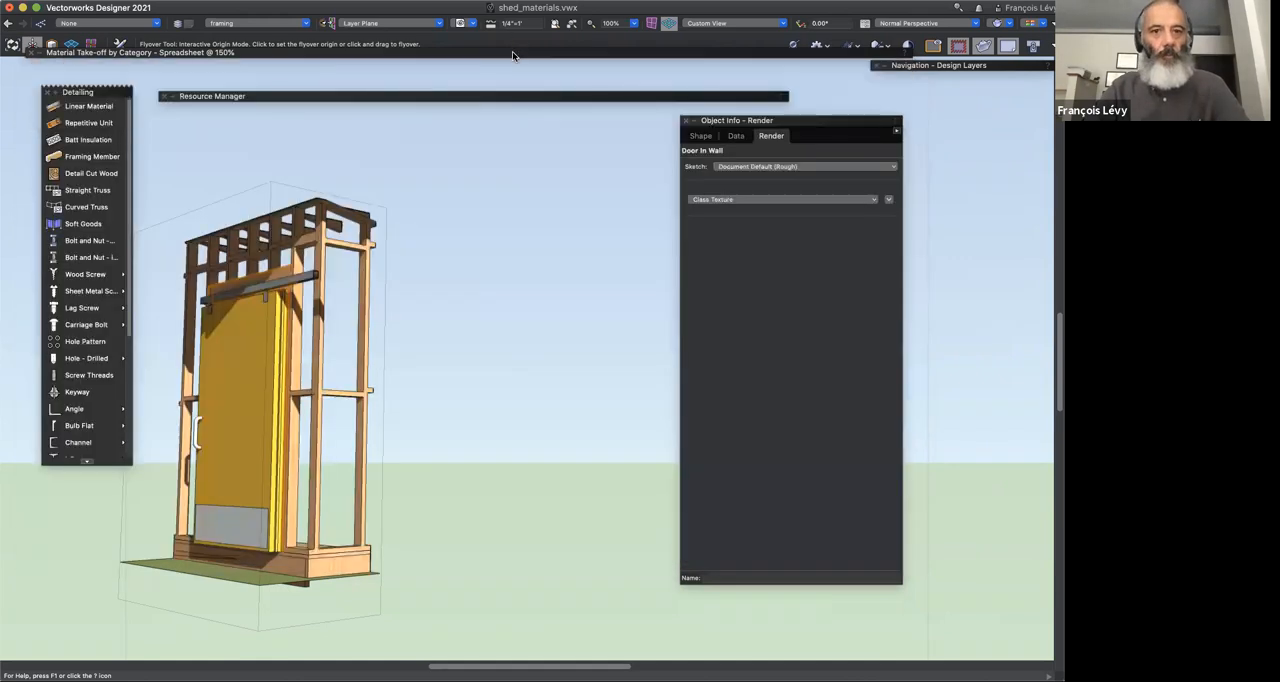
left_click_drag(512, 51, 543, 107)
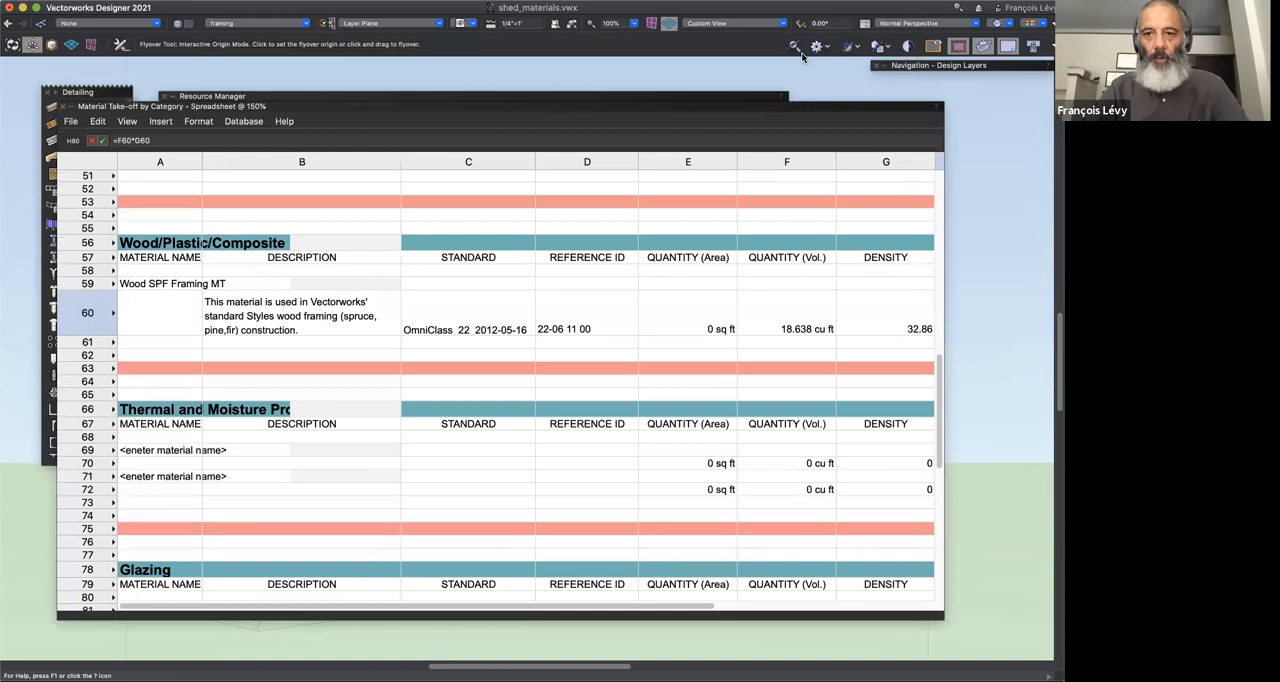
left_click_drag(812, 105, 812, 75)
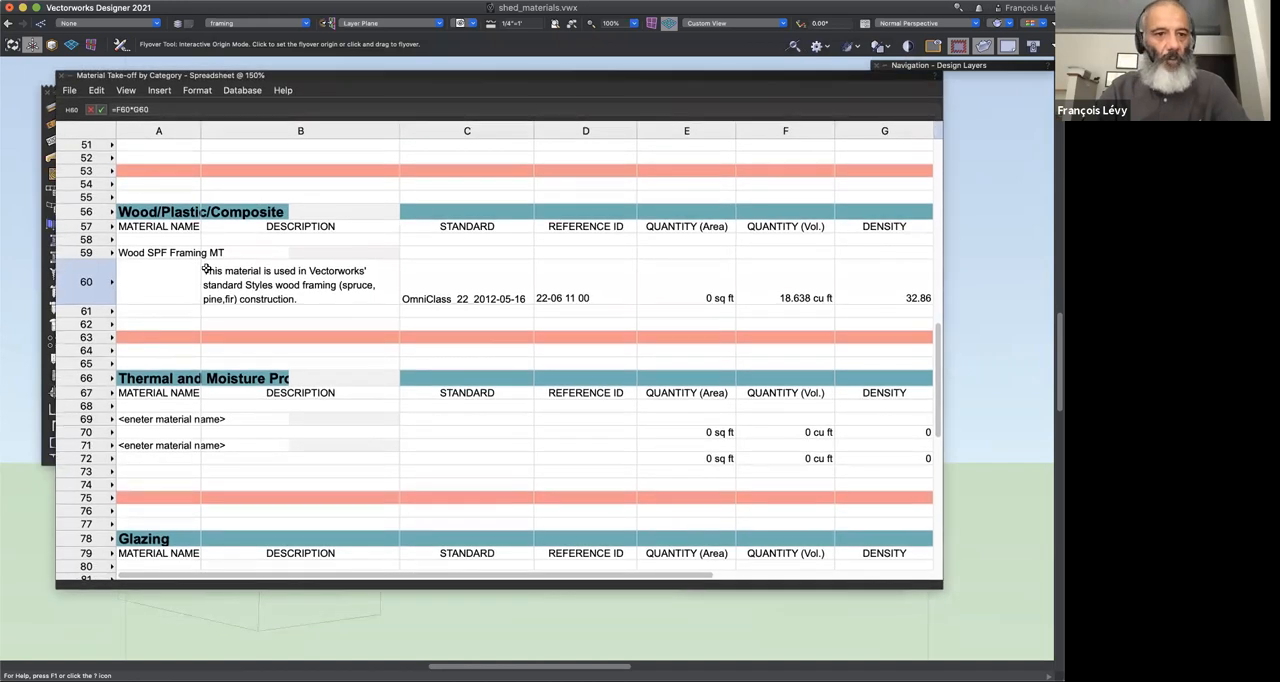
left_click(262, 288)
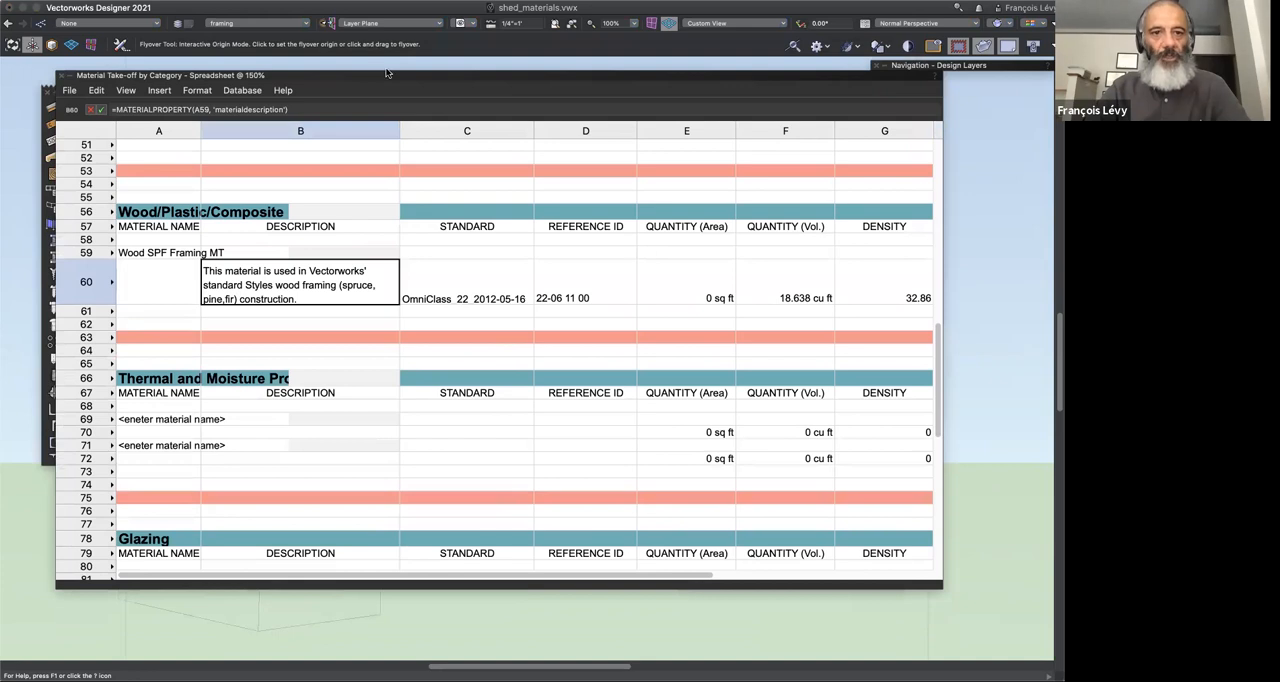
Step: Copy the full name of the Sheathing Plywood MT material from the Resource Manager
key("super+r")
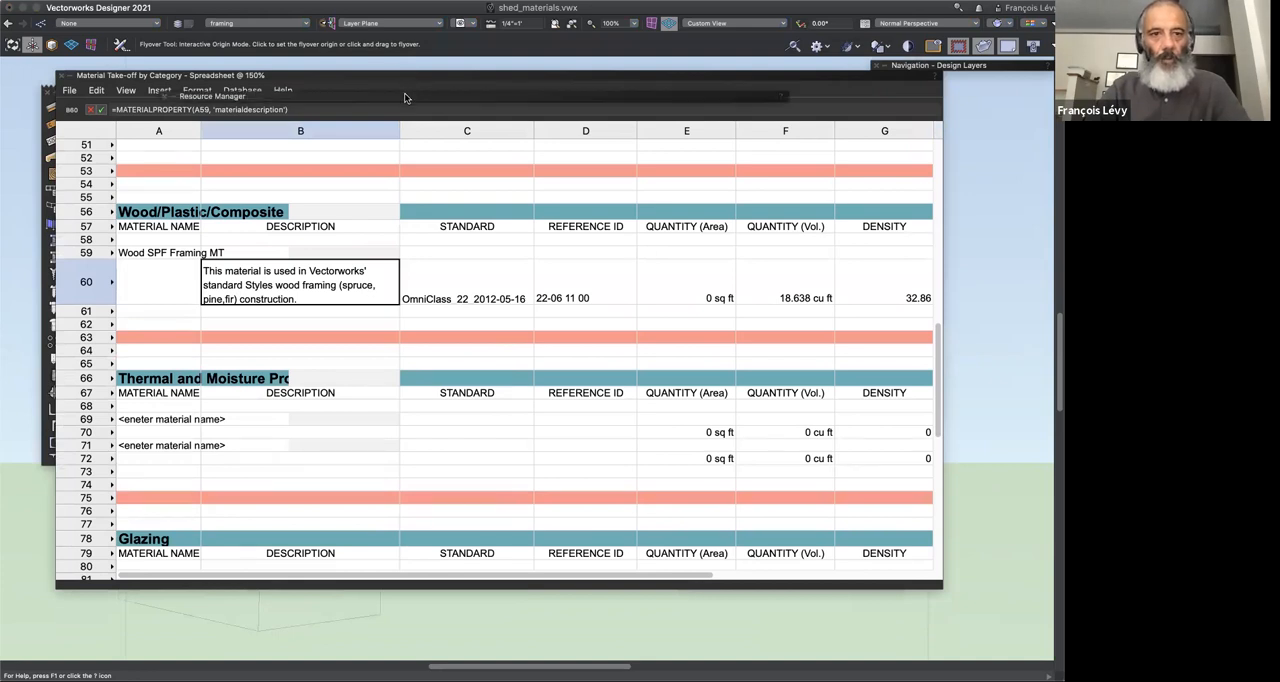
mouse_move(405, 97)
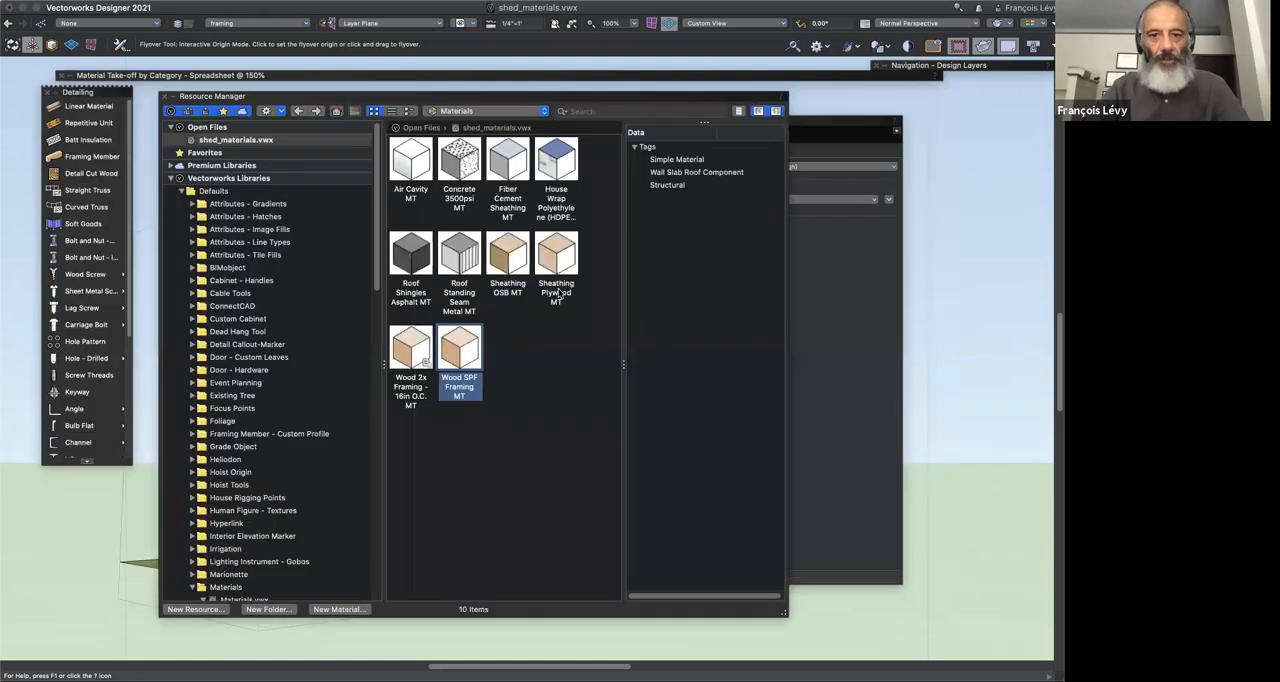
left_click(552, 290)
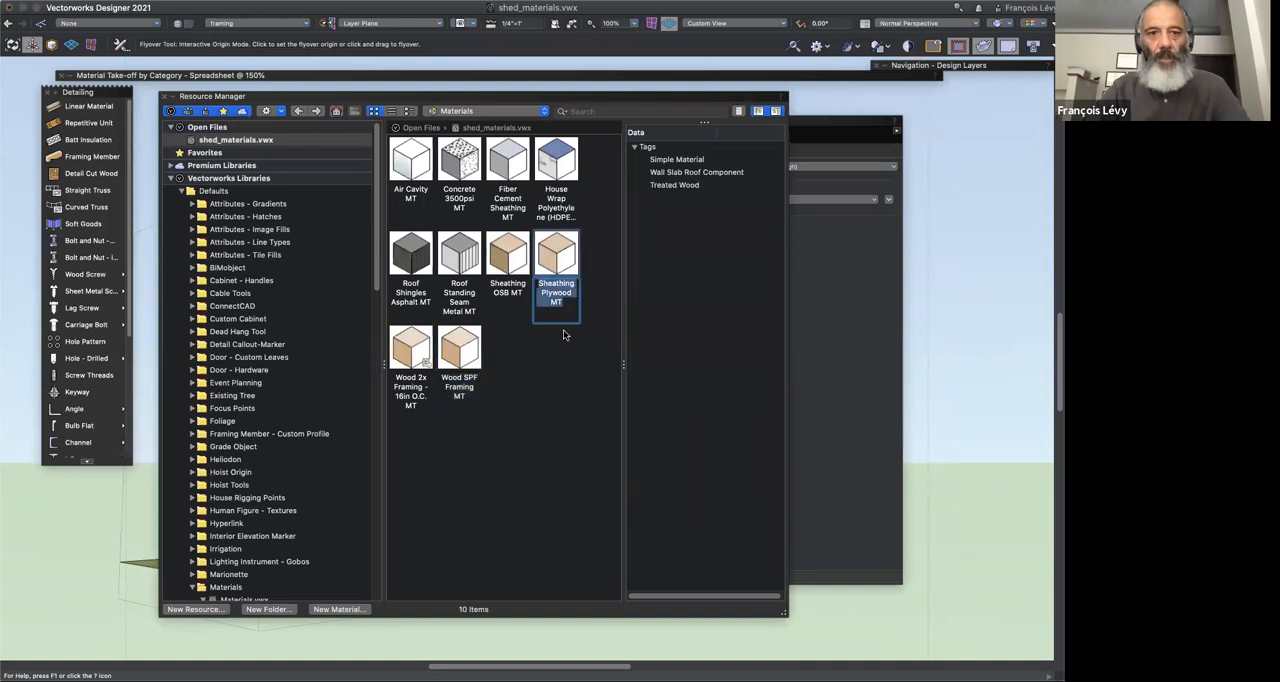
left_click(462, 86)
Step: Replace the placeholder in cell A69 under Thermal and Moisture Protection with the copied name Sheathing Plywood MT
left_click(169, 419)
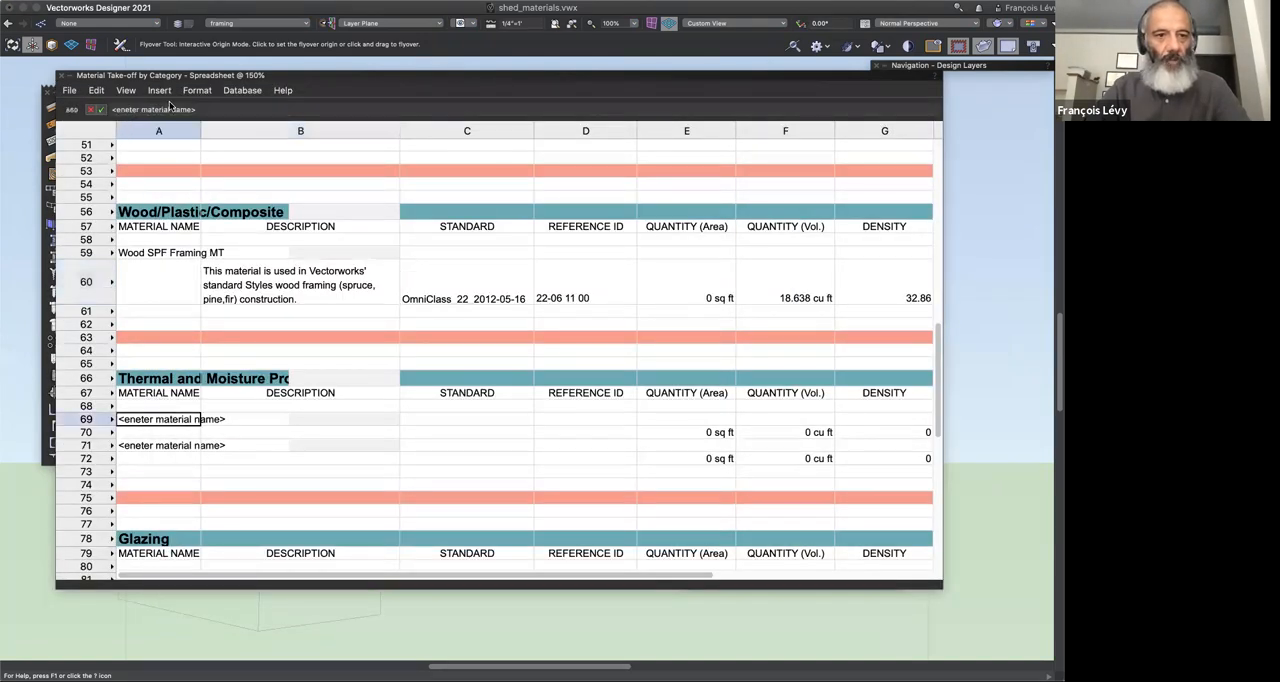
left_click_drag(207, 111, 47, 96)
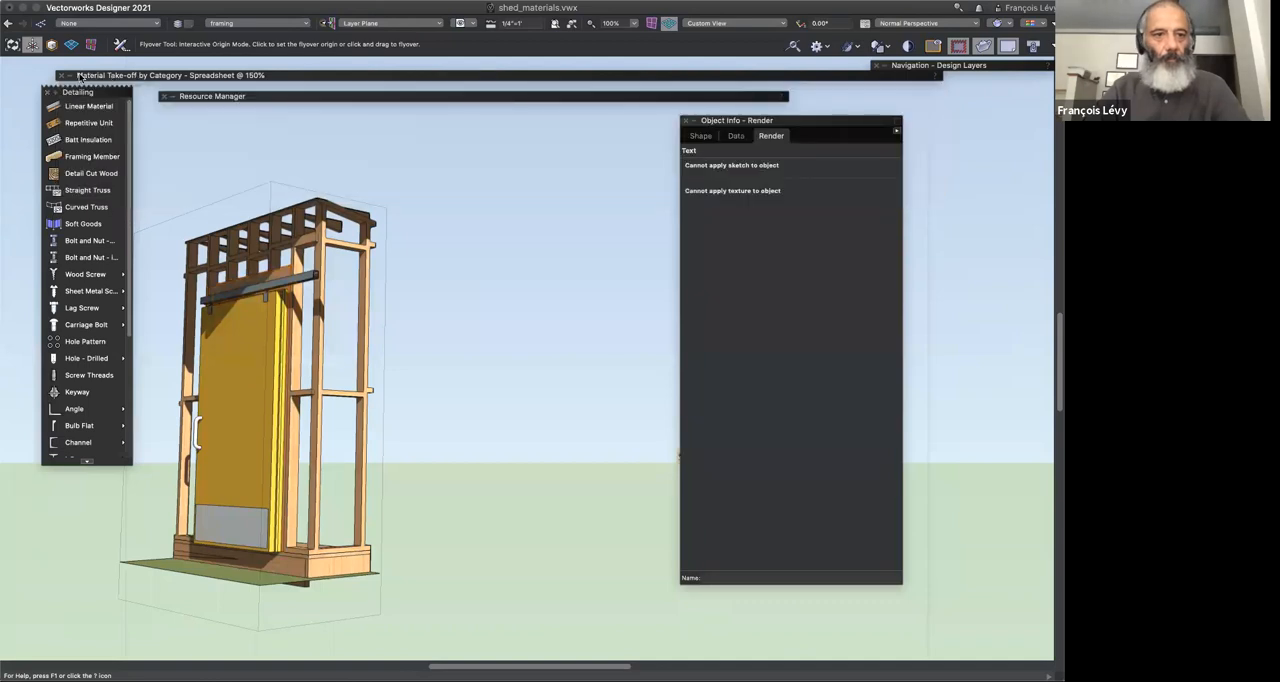
mouse_move(80, 76)
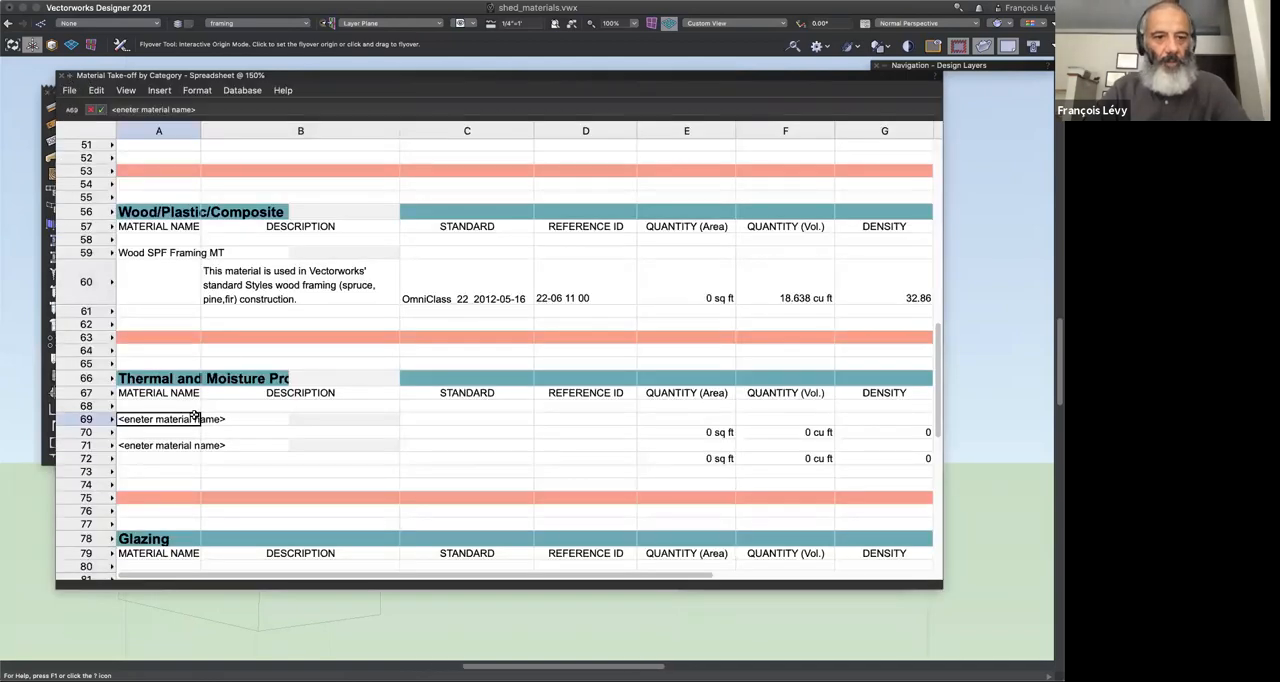
triple_click(211, 115)
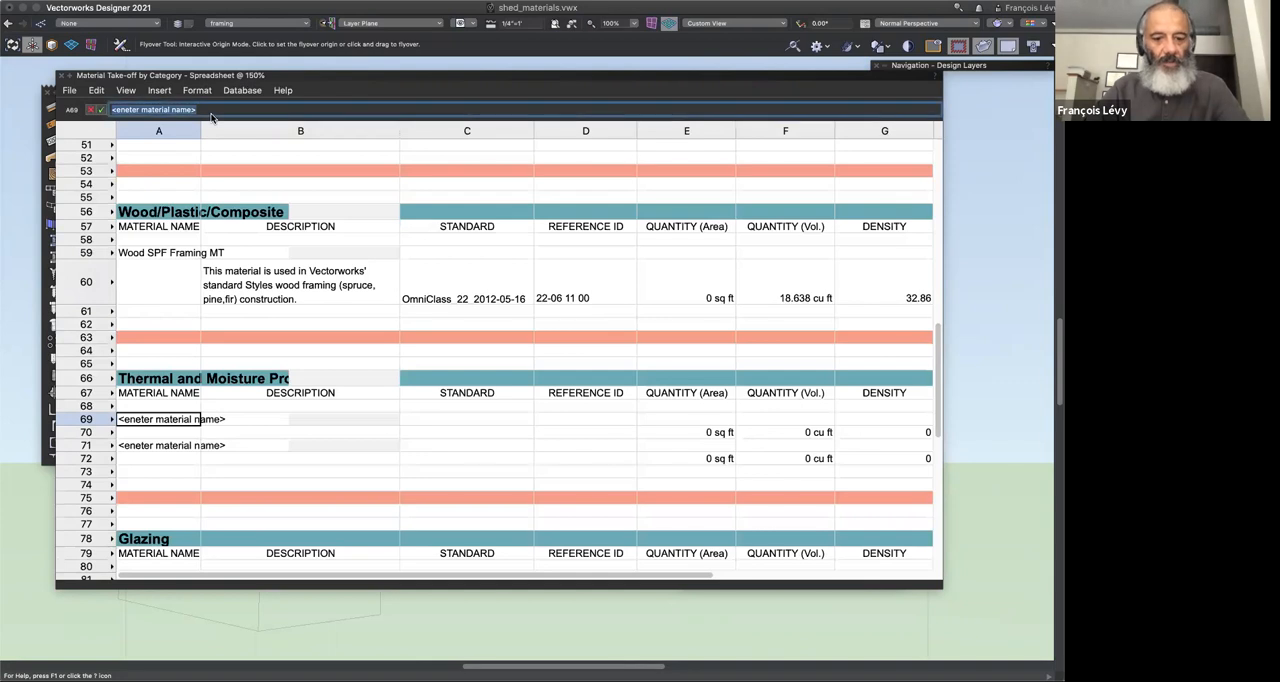
type("Sheathing Plywood MT")
key("Return")
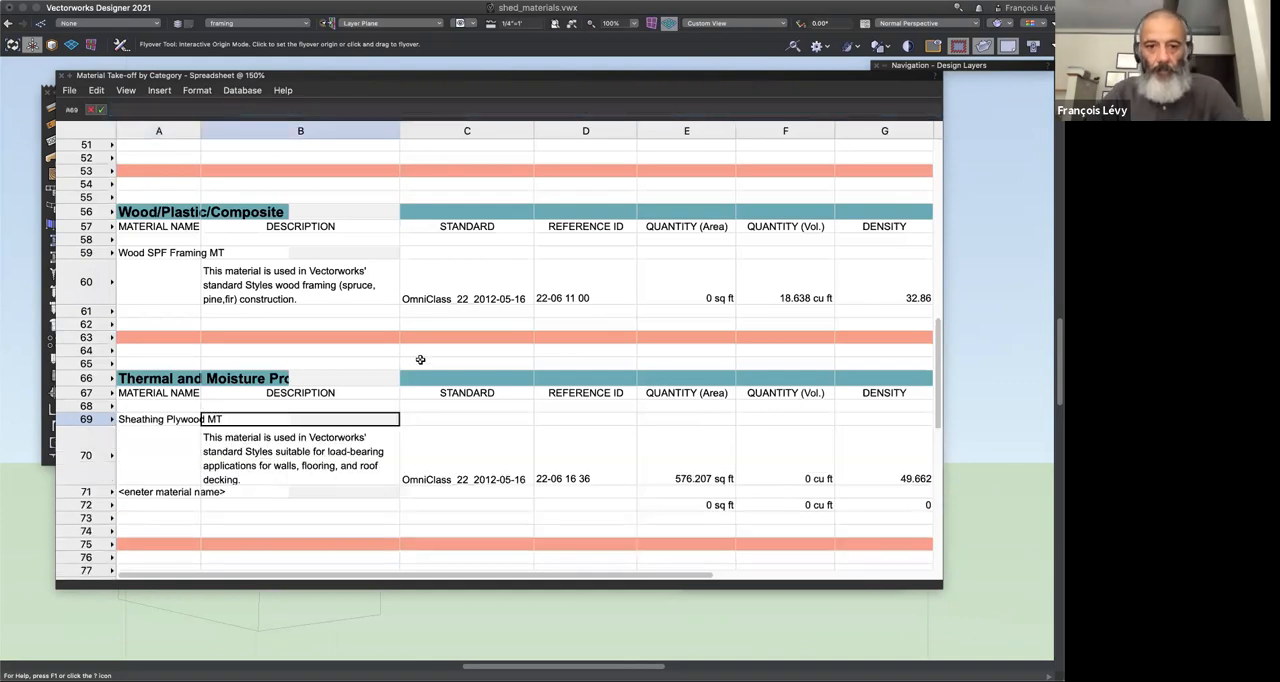
scroll(686, 463, "right", 5)
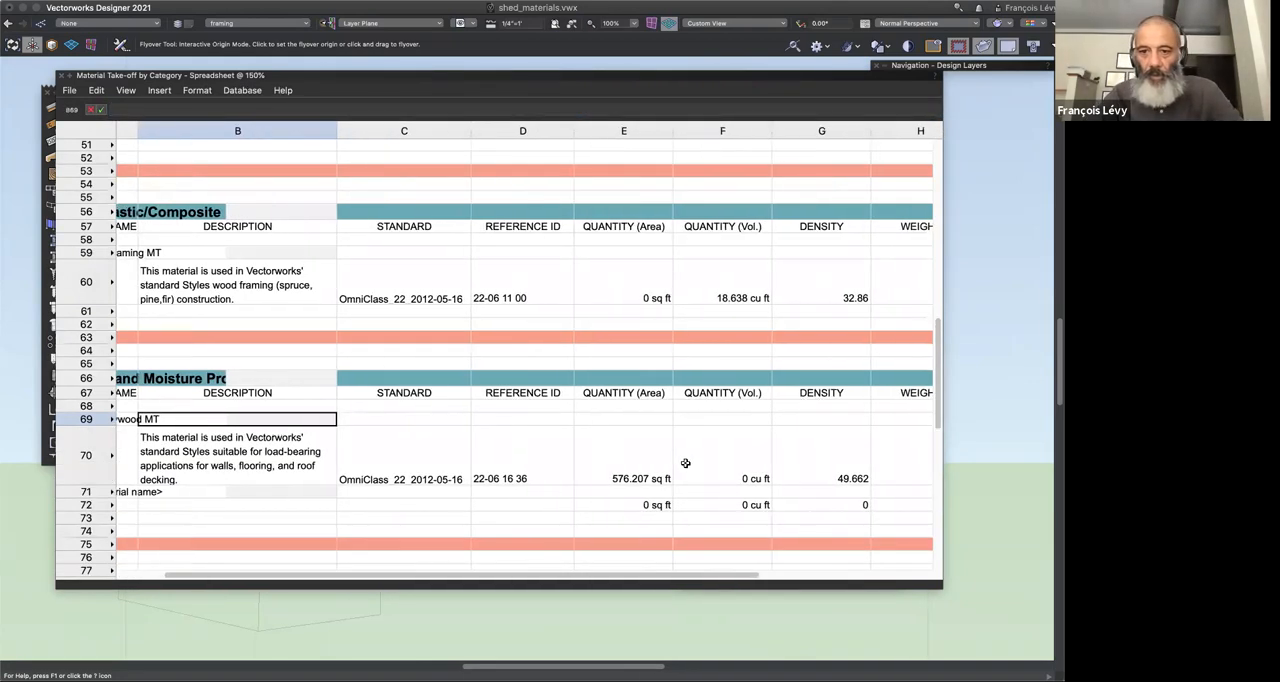
Step: Examine the Sheathing Plywood MT quantities in row 70 and the volume formula in cell F70
scroll(700, 466, "right", 2)
left_click(743, 472)
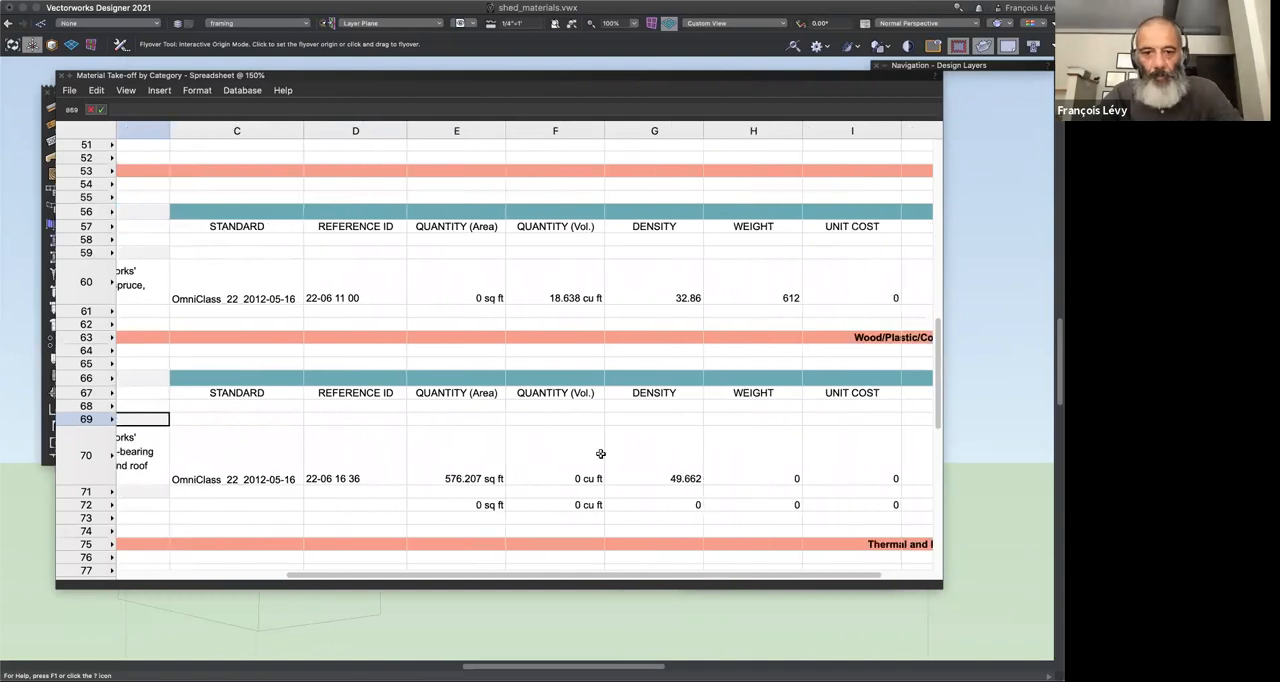
left_click(562, 464)
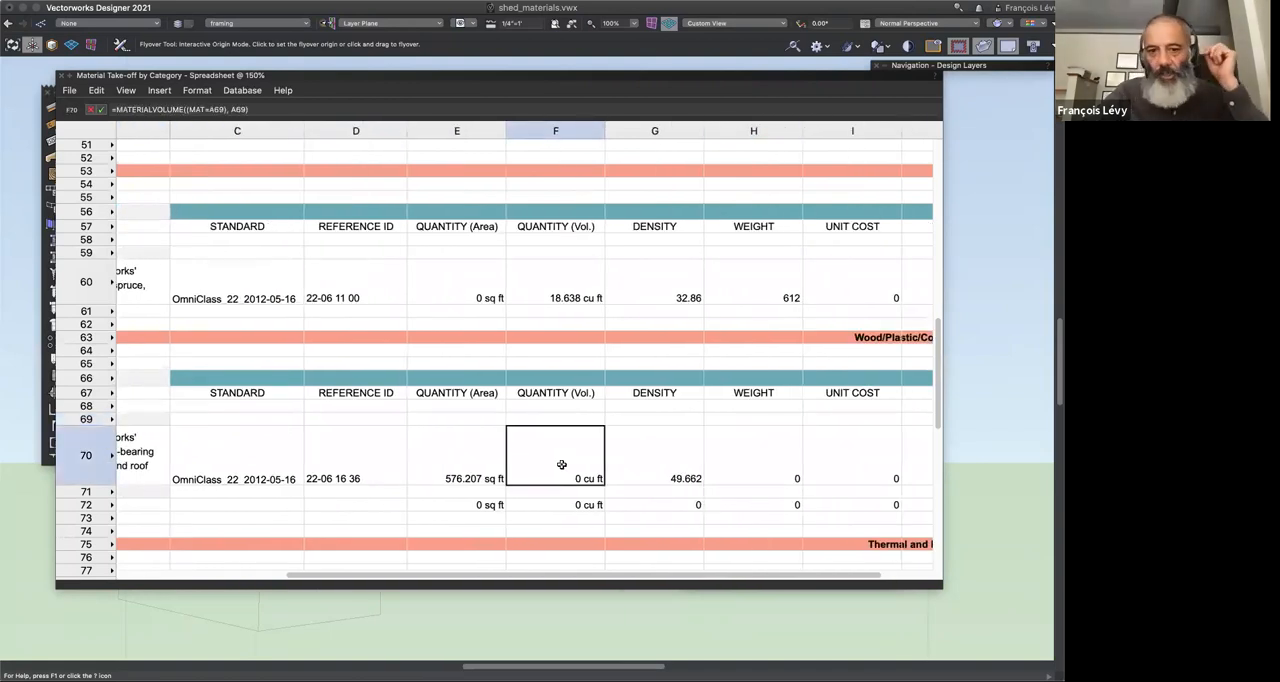
scroll(562, 464, "left", 3)
scroll(562, 464, "left", 1)
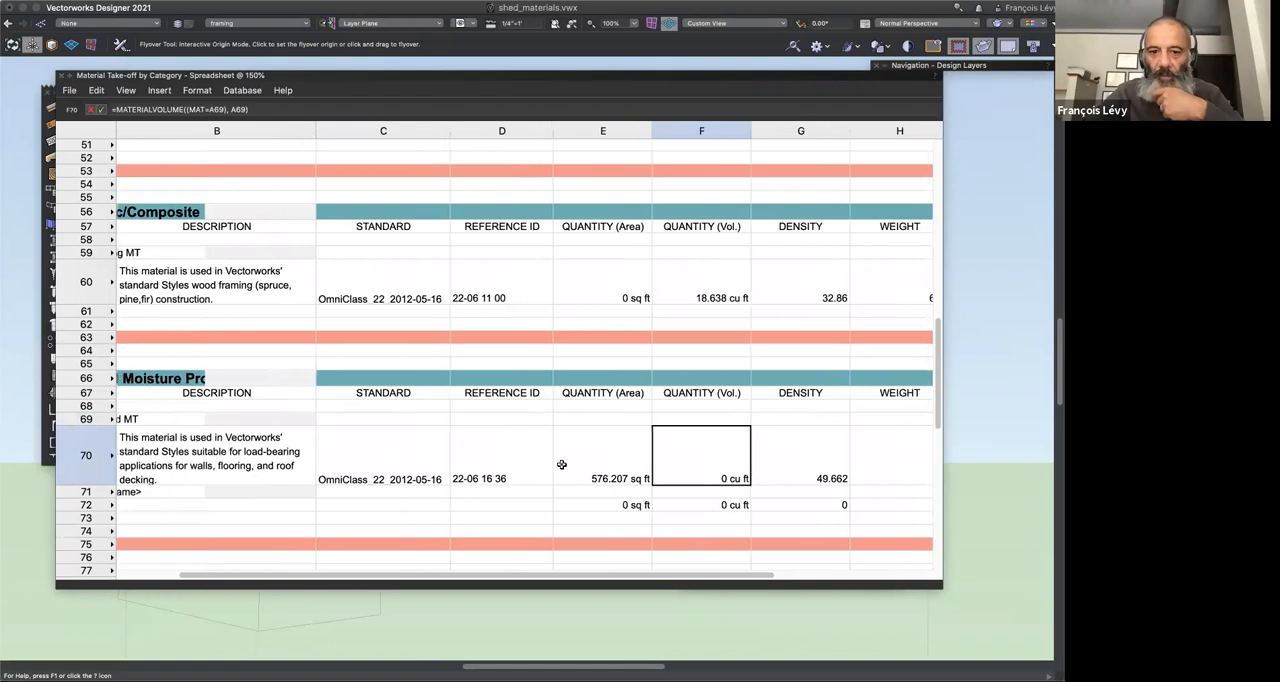
scroll(562, 464, "right", 2)
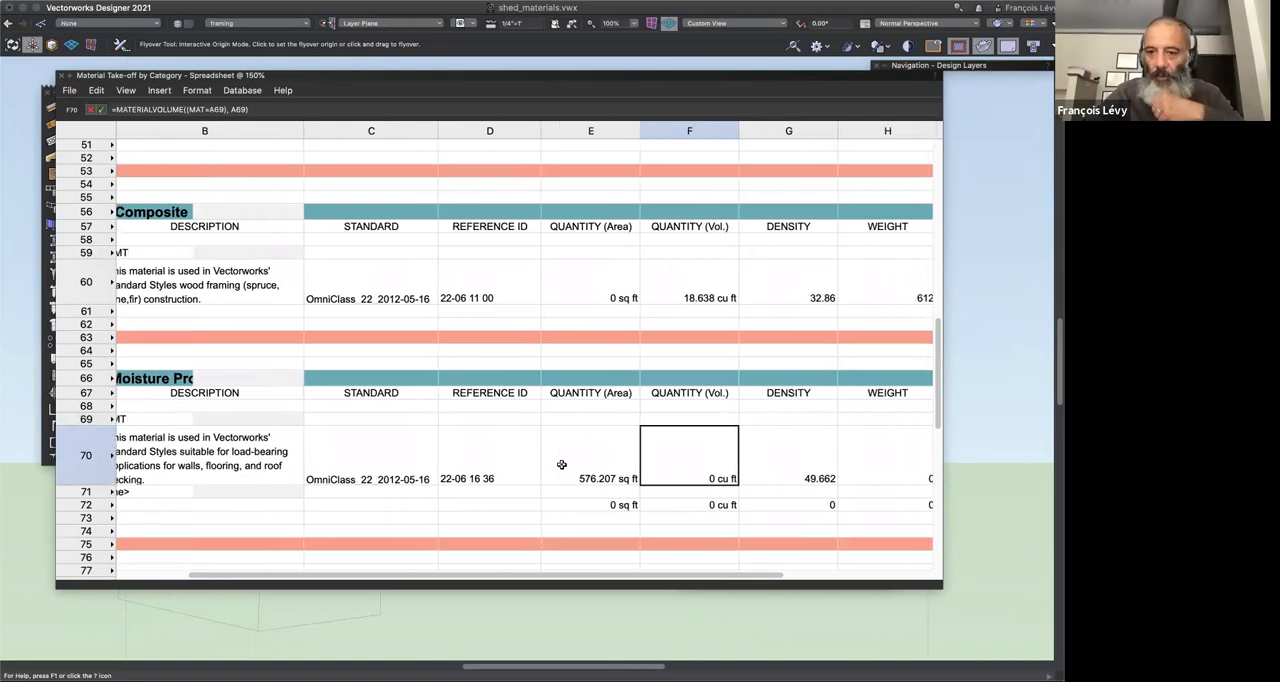
scroll(562, 464, "right", 1)
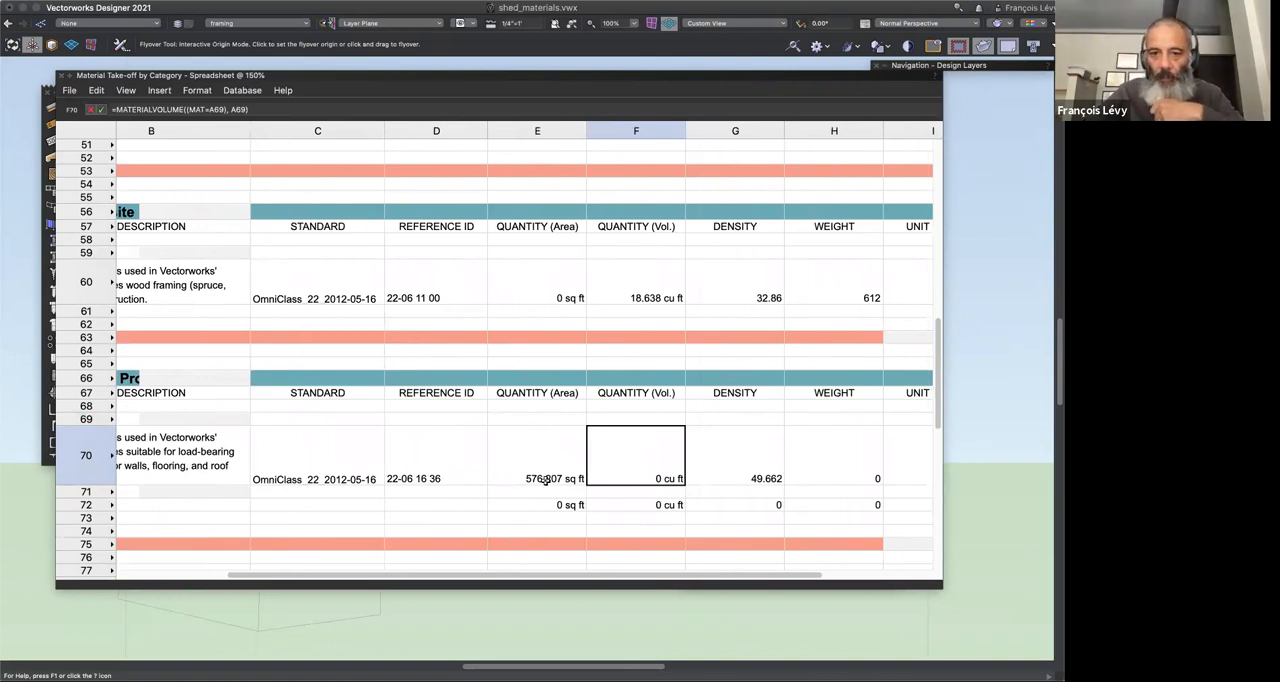
Step: Open the Sheathing Plywood MT material from the Resource Manager for editing and examine its construction and physical properties
double_click(544, 76)
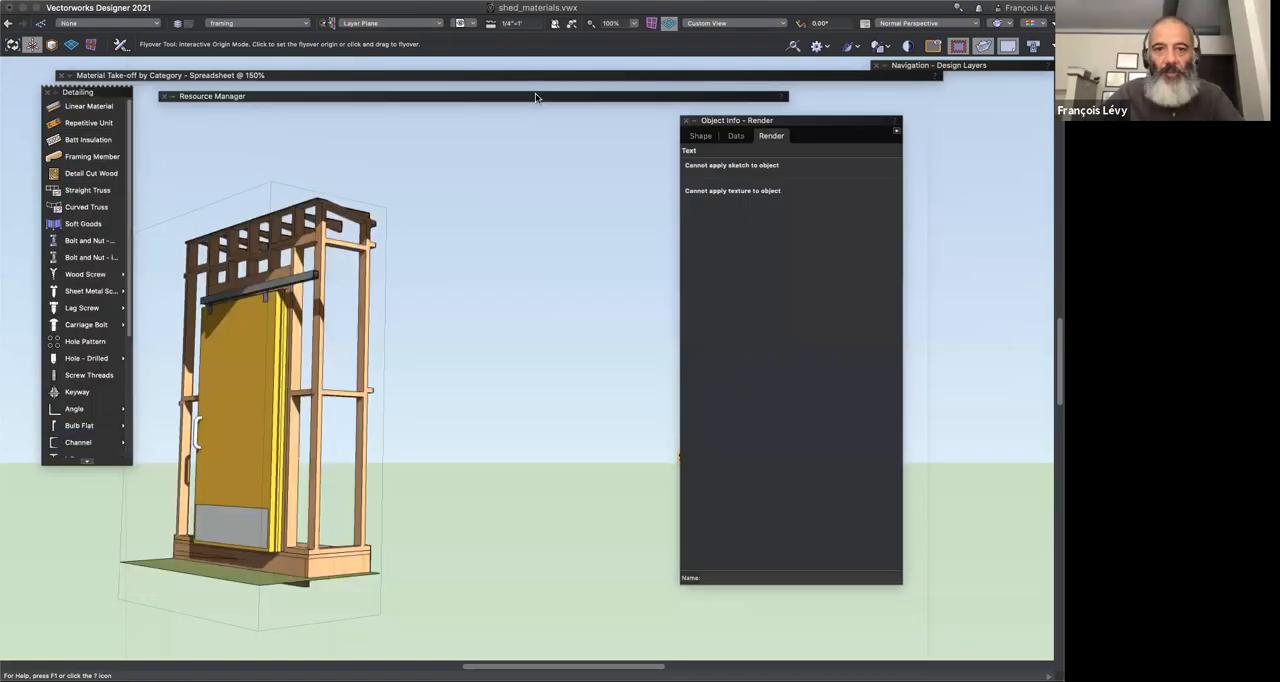
double_click(537, 97)
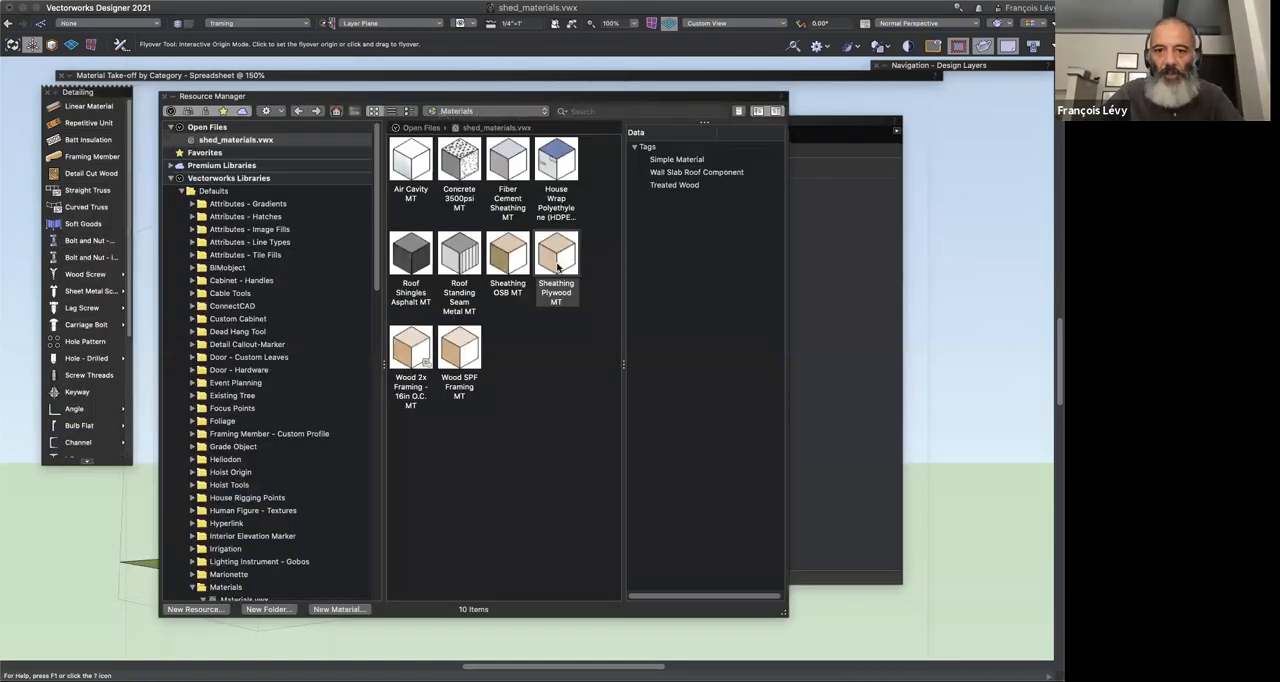
right_click(560, 263)
left_click(581, 350)
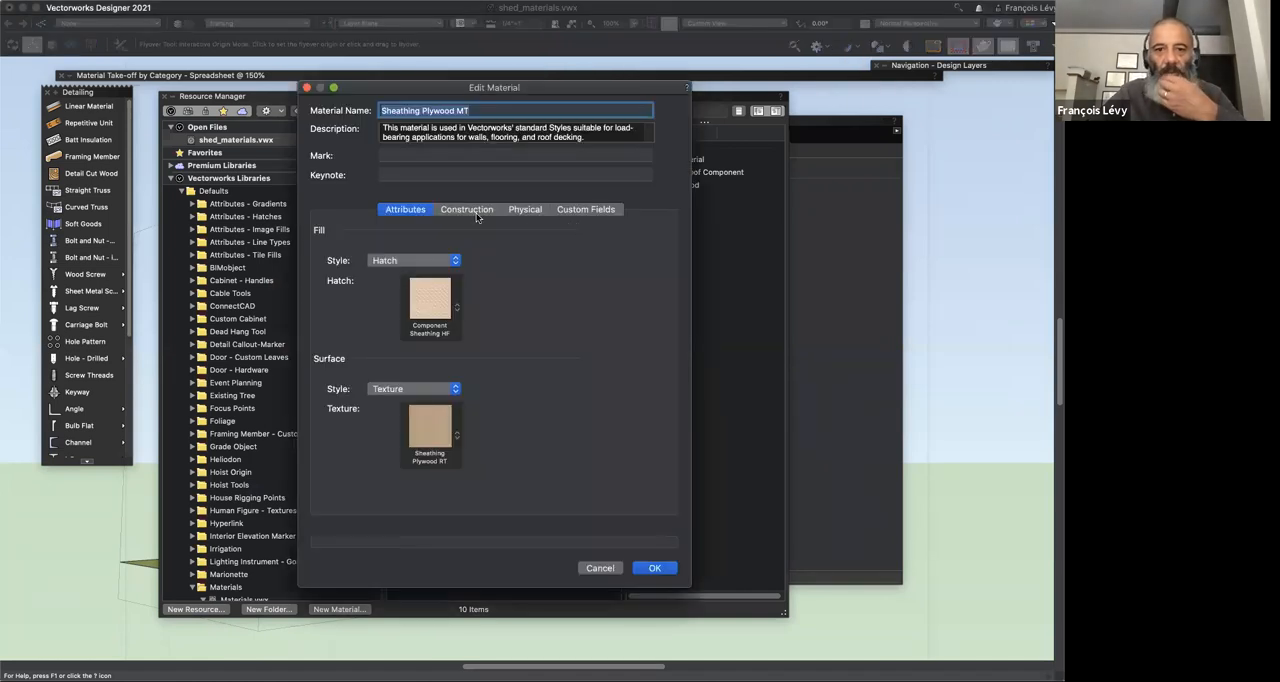
left_click(477, 212)
left_click(524, 212)
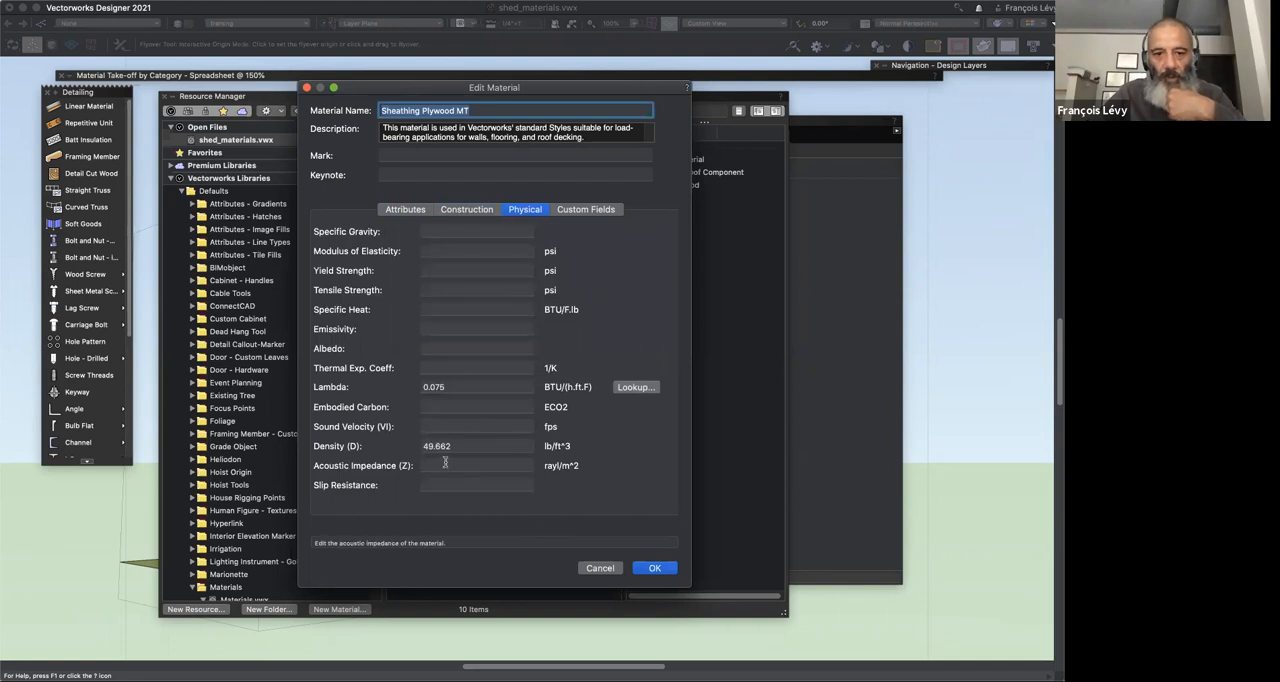
Step: Check the material's custom fields, report-as settings and attributes, cancel without changes and collapse the Resource Manager
left_click(582, 211)
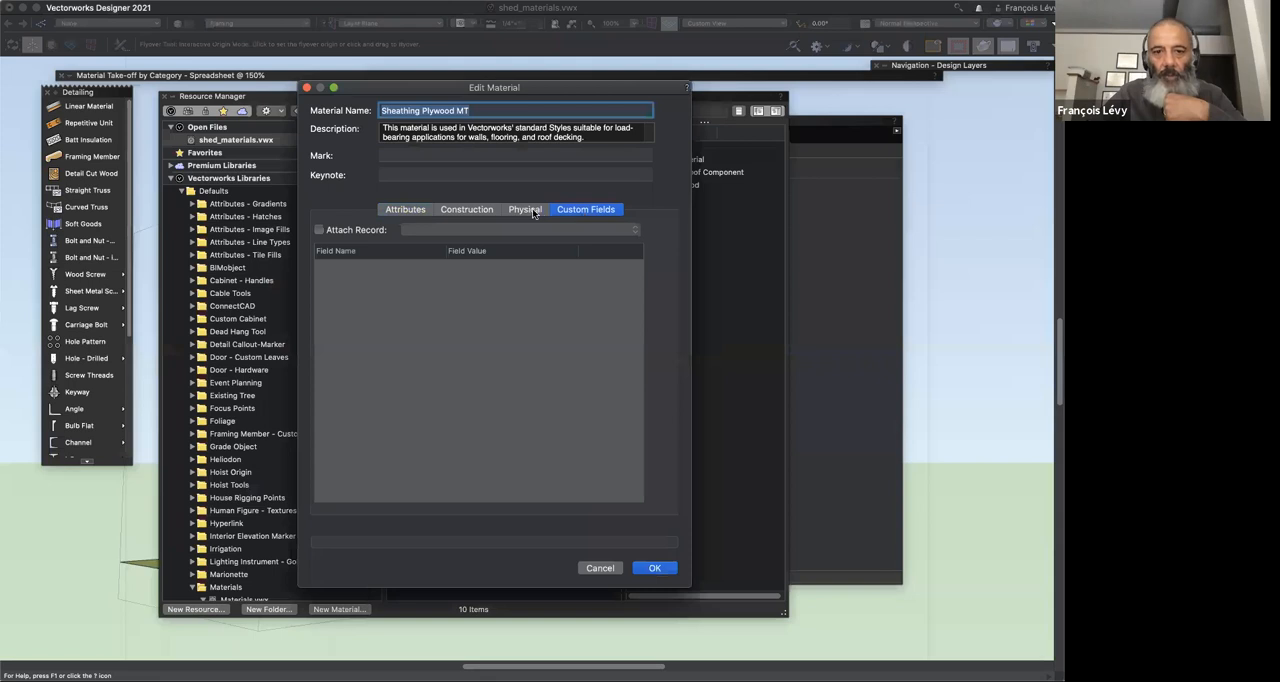
left_click(533, 211)
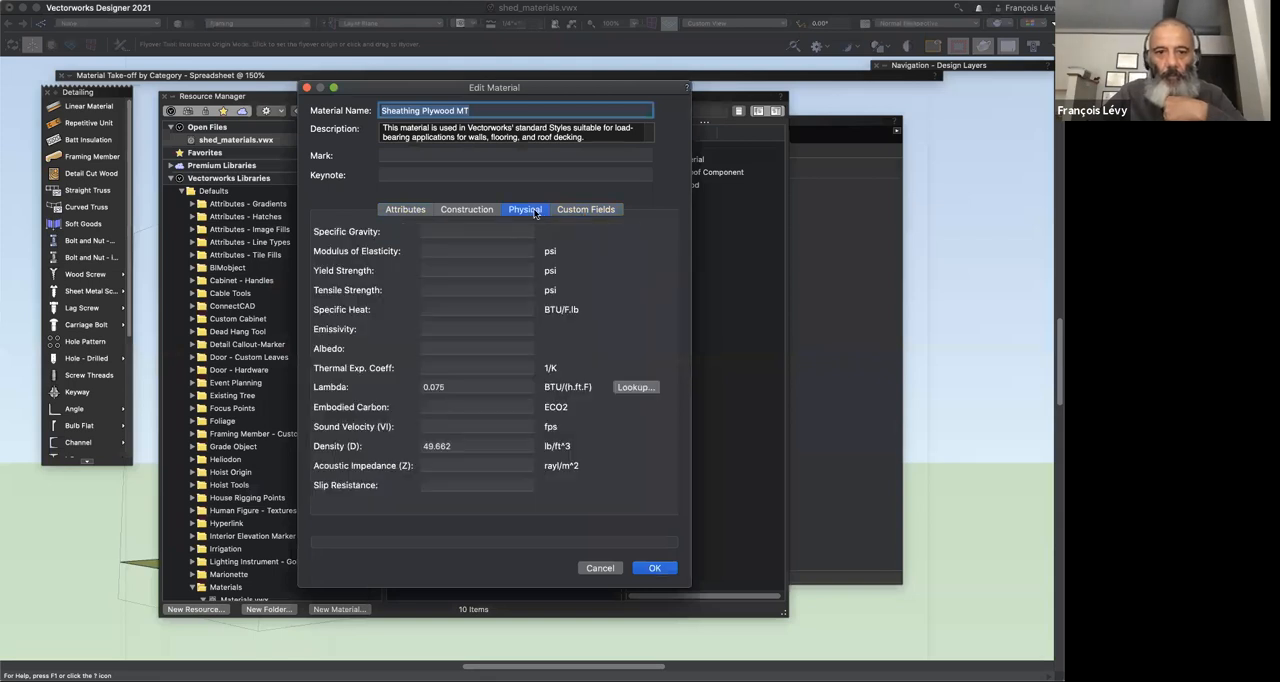
left_click(481, 215)
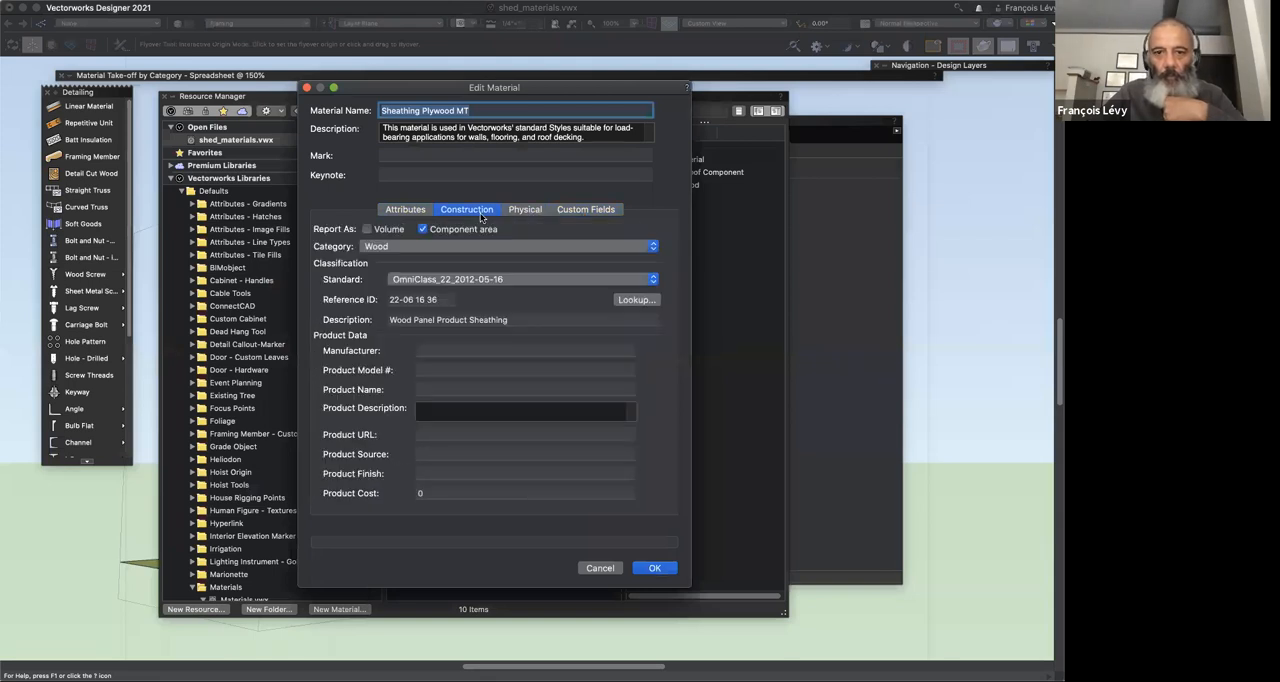
left_click(400, 211)
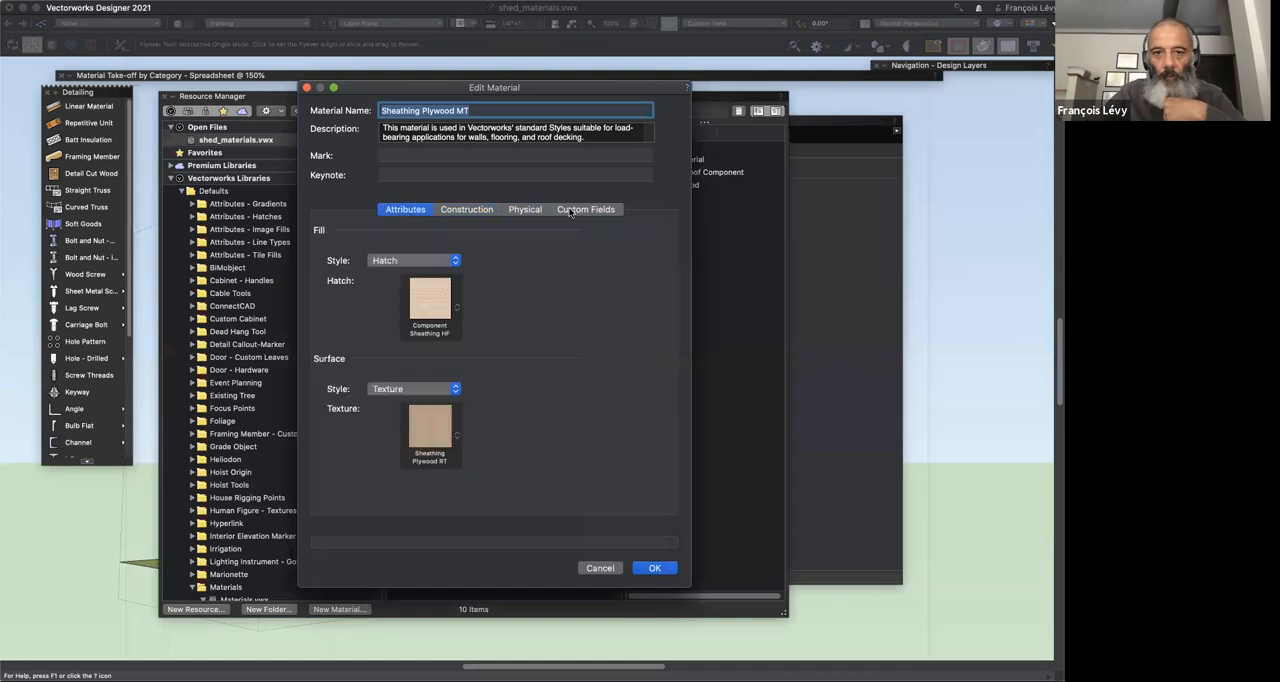
left_click(518, 212)
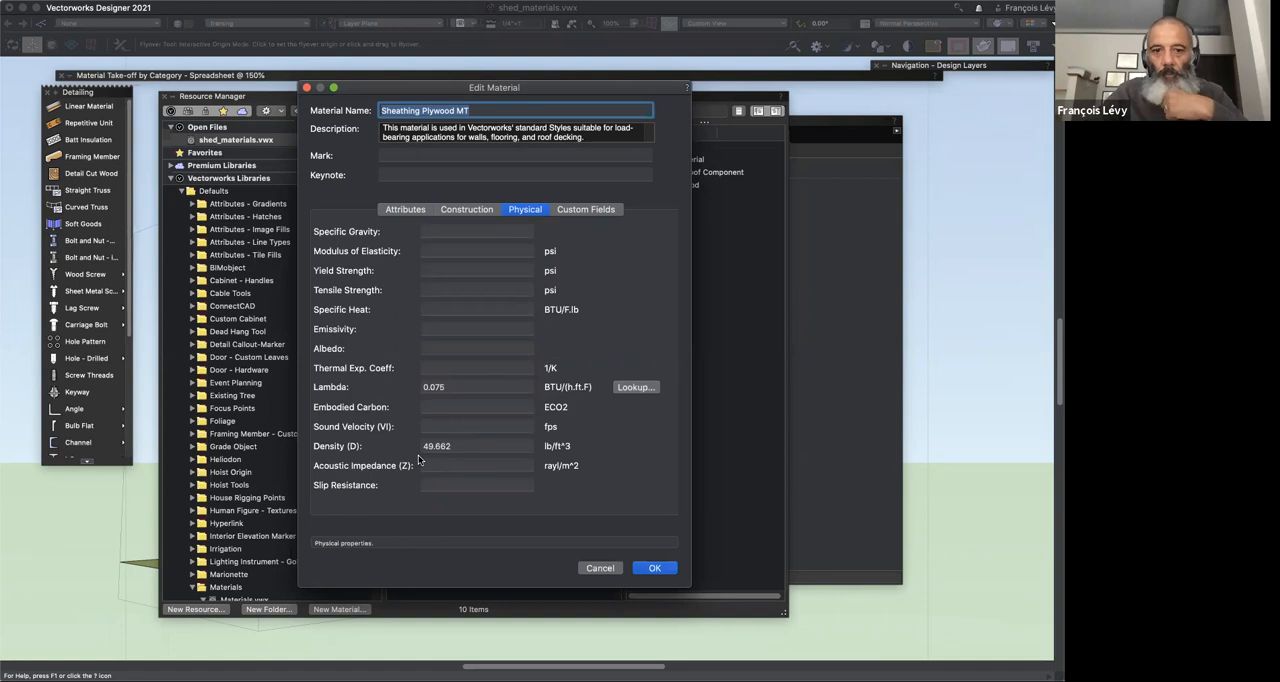
left_click(600, 568)
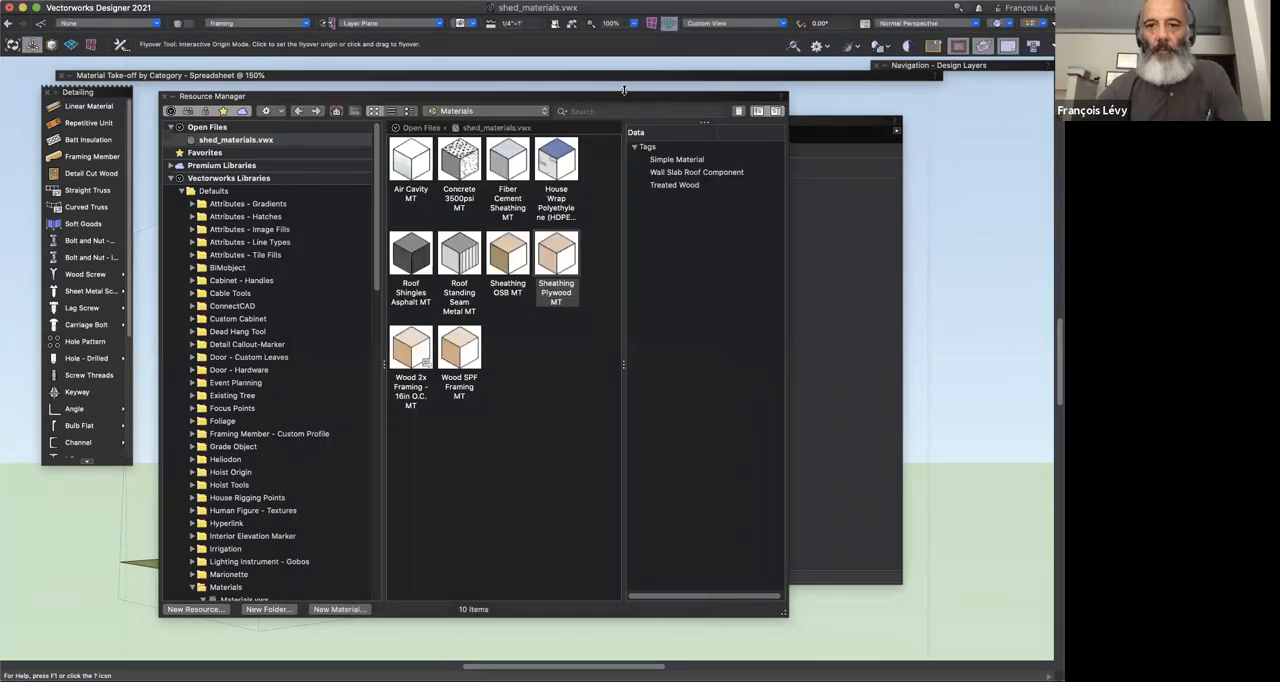
left_click(623, 99)
double_click(623, 99)
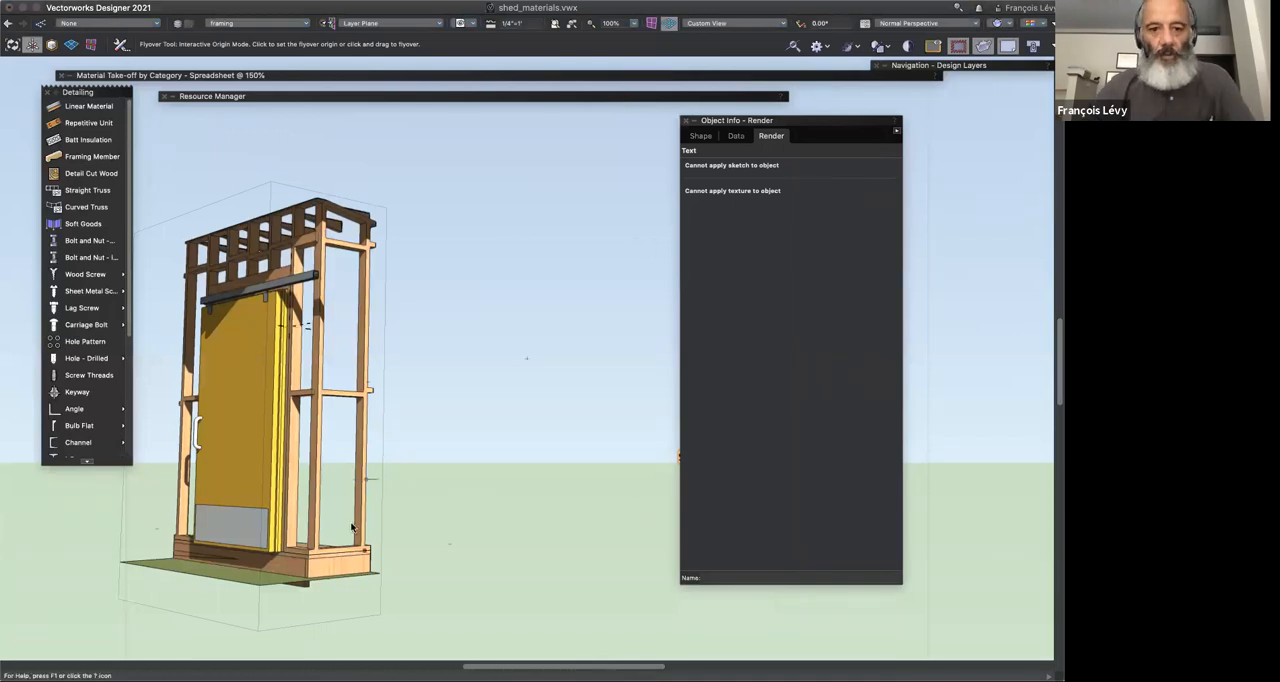
Step: Enter the floor group and select the plywood floor slab rather than the rectangle on it
left_click_drag(389, 515, 457, 191)
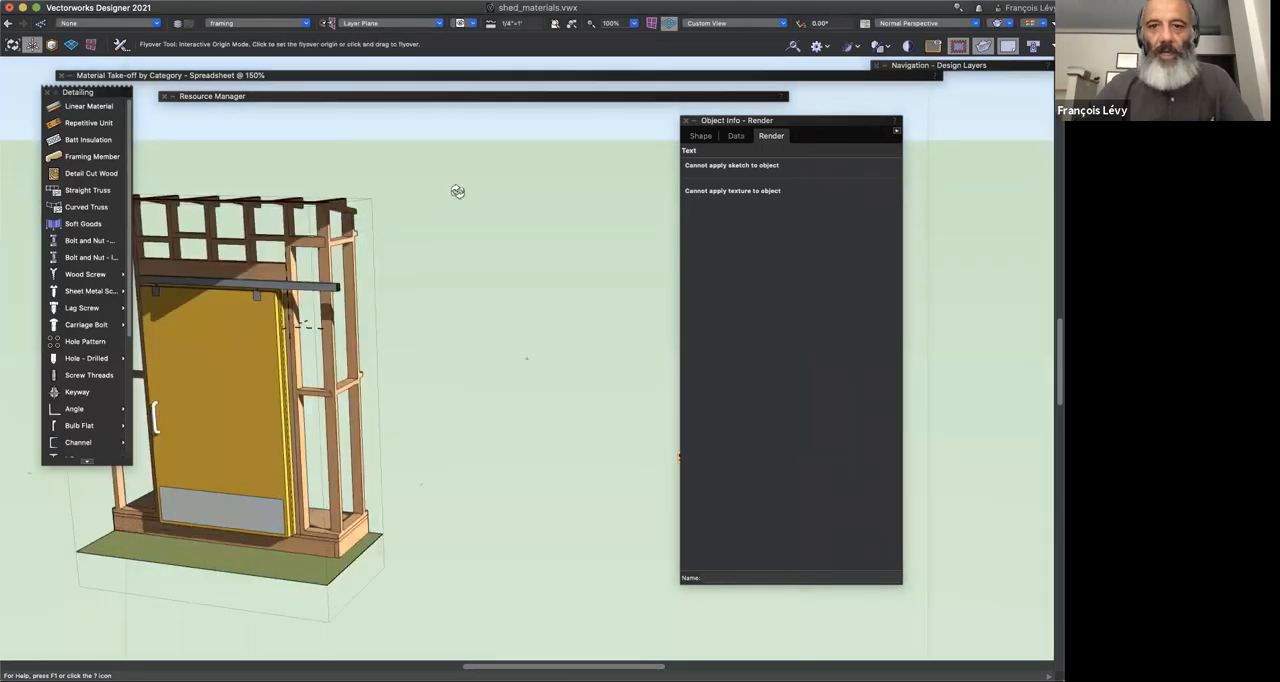
left_click(471, 24)
left_click(492, 122)
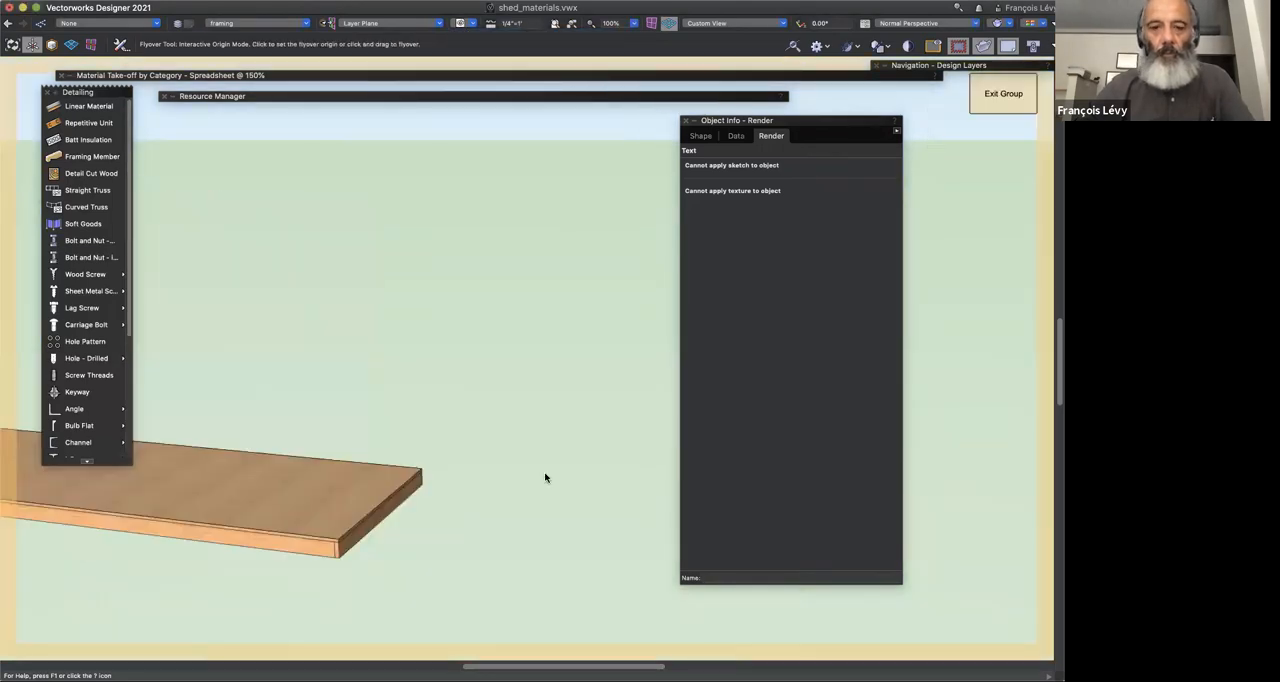
key("x")
left_click(490, 360)
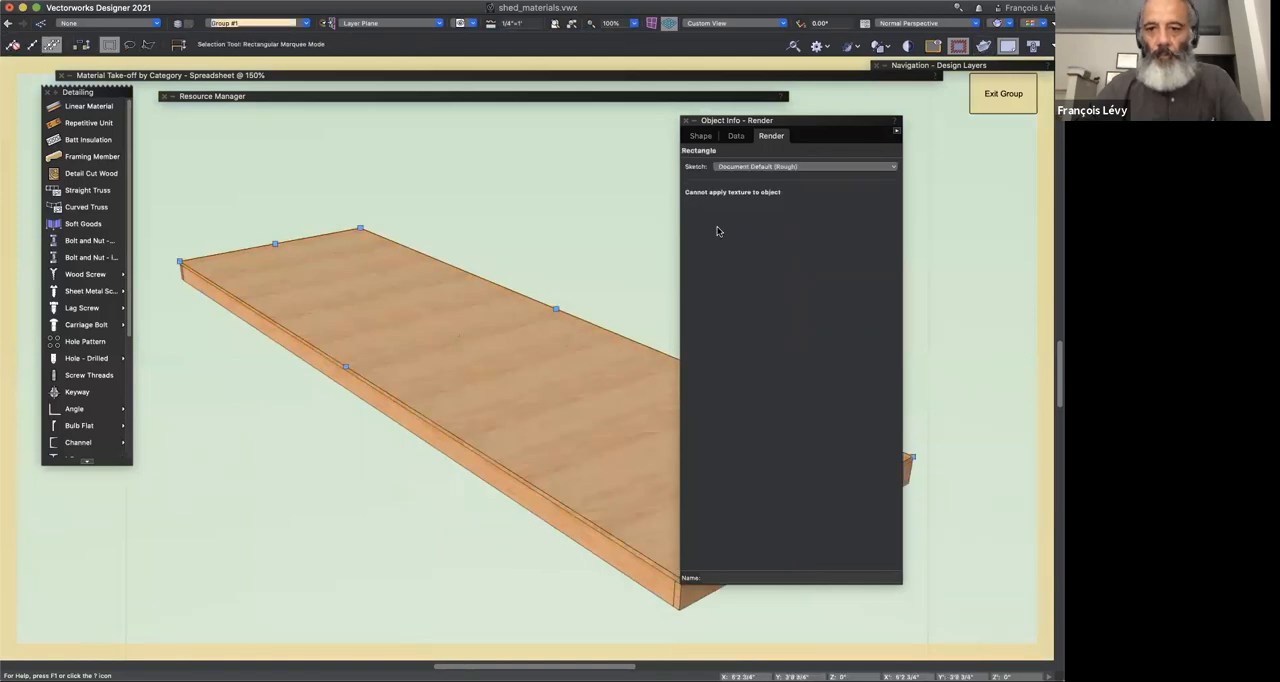
left_click(559, 309)
left_click(547, 388)
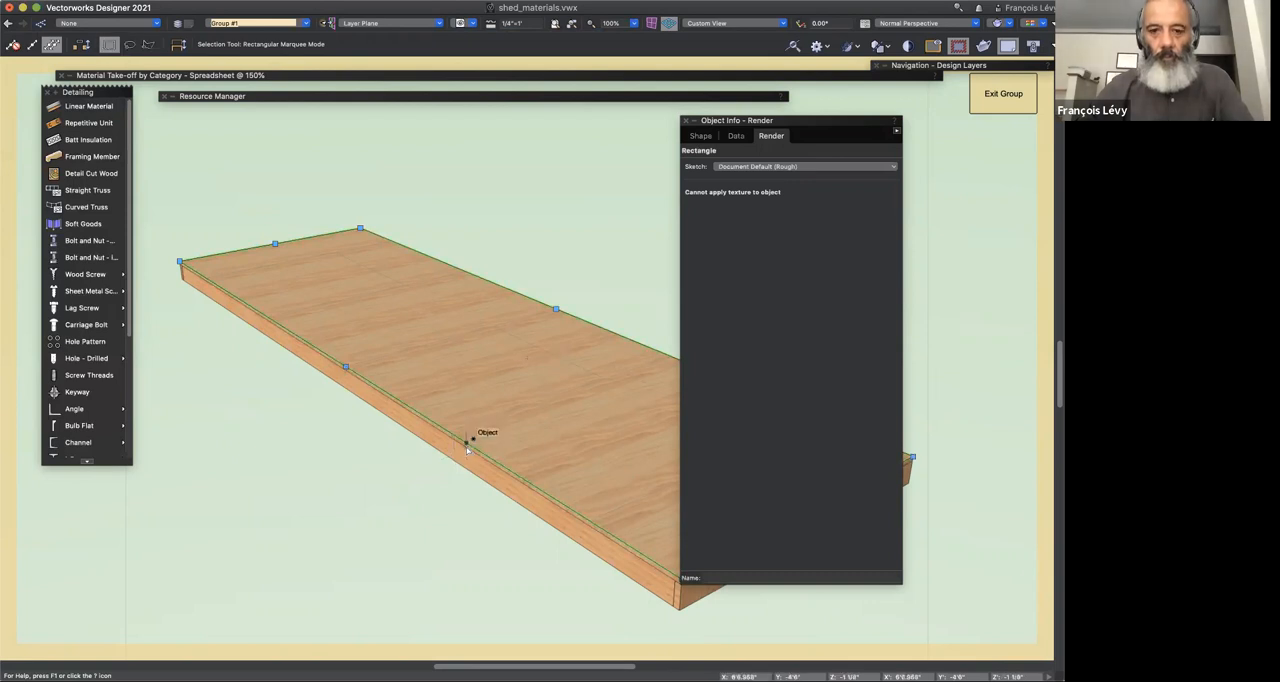
key("z")
left_click(469, 447)
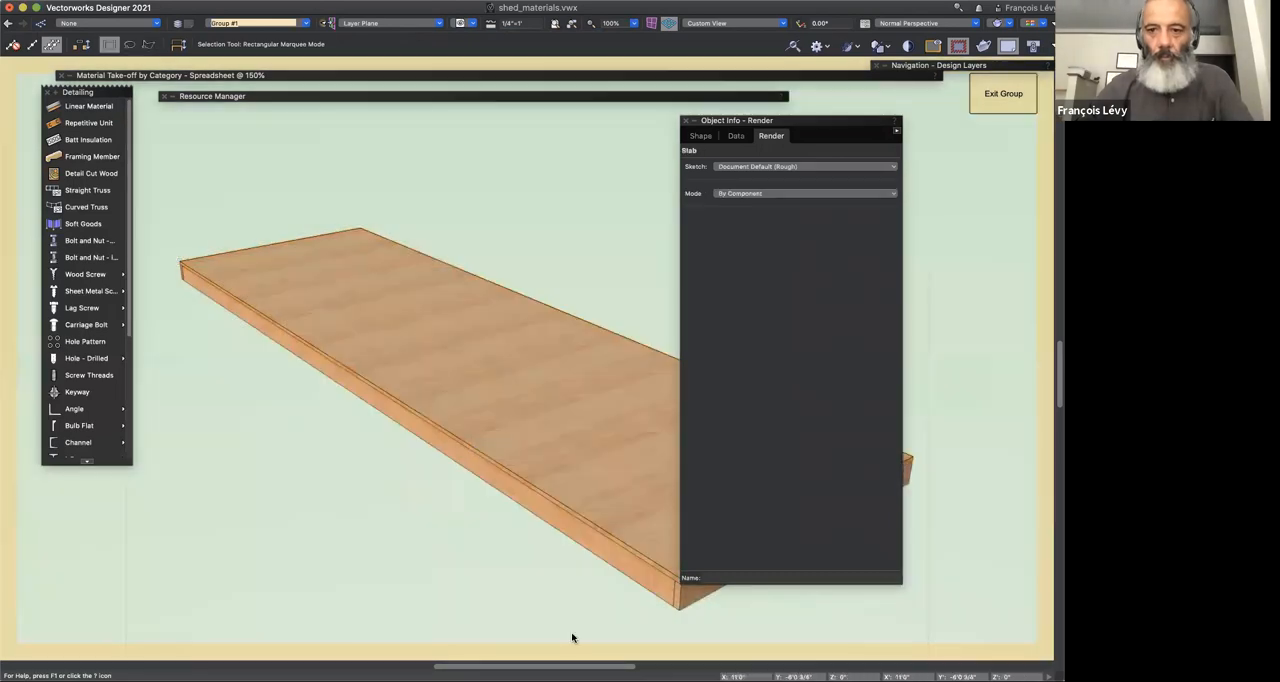
Step: Examine the floor slab's plywood component and its assigned material and thickness, leaving the settings unchanged
left_click(701, 136)
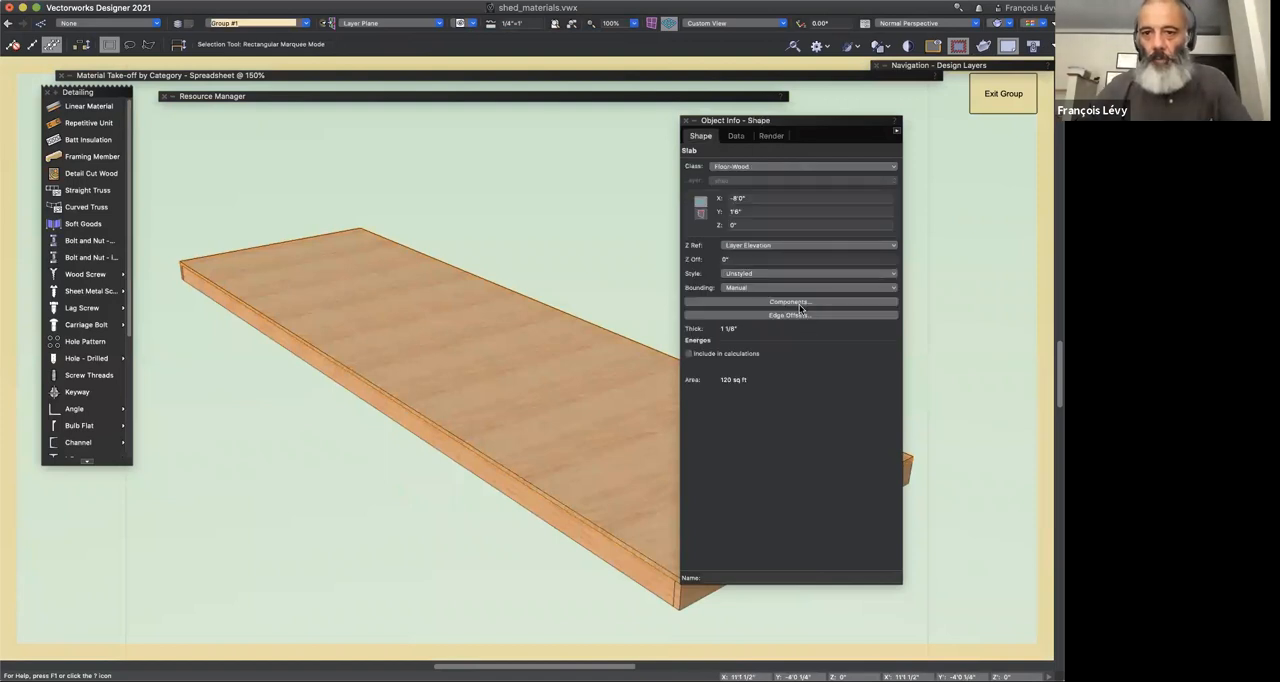
left_click(802, 303)
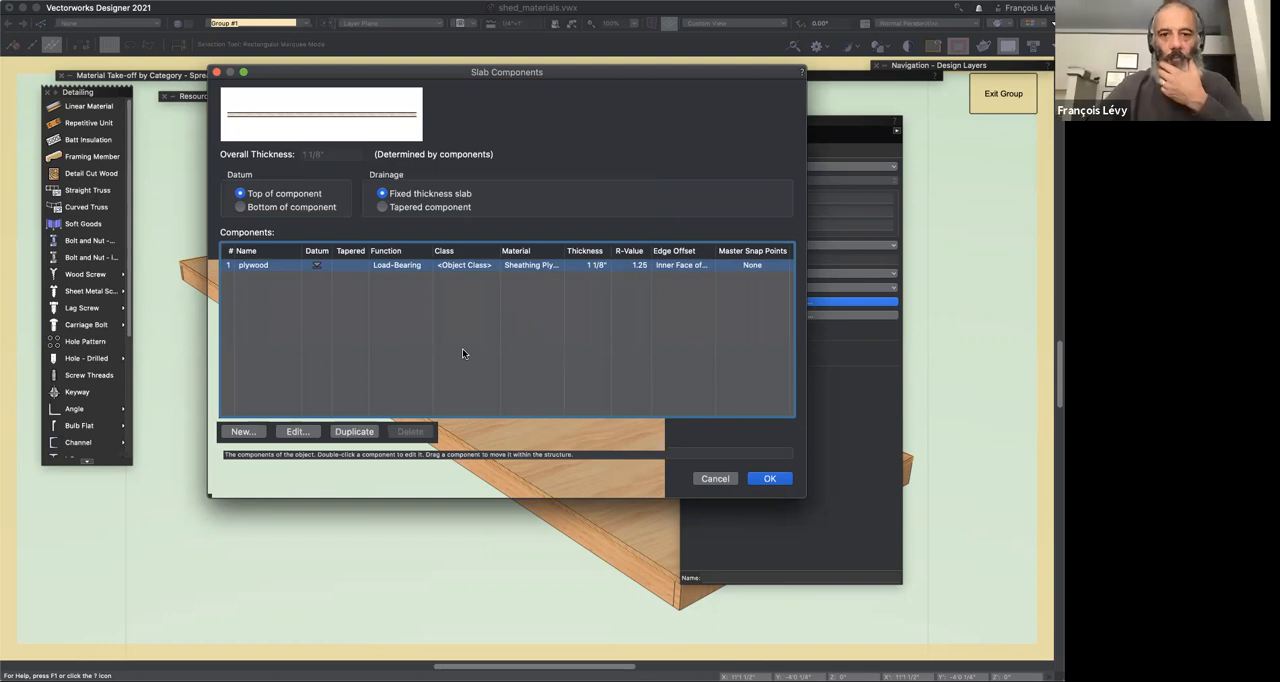
left_click(296, 431)
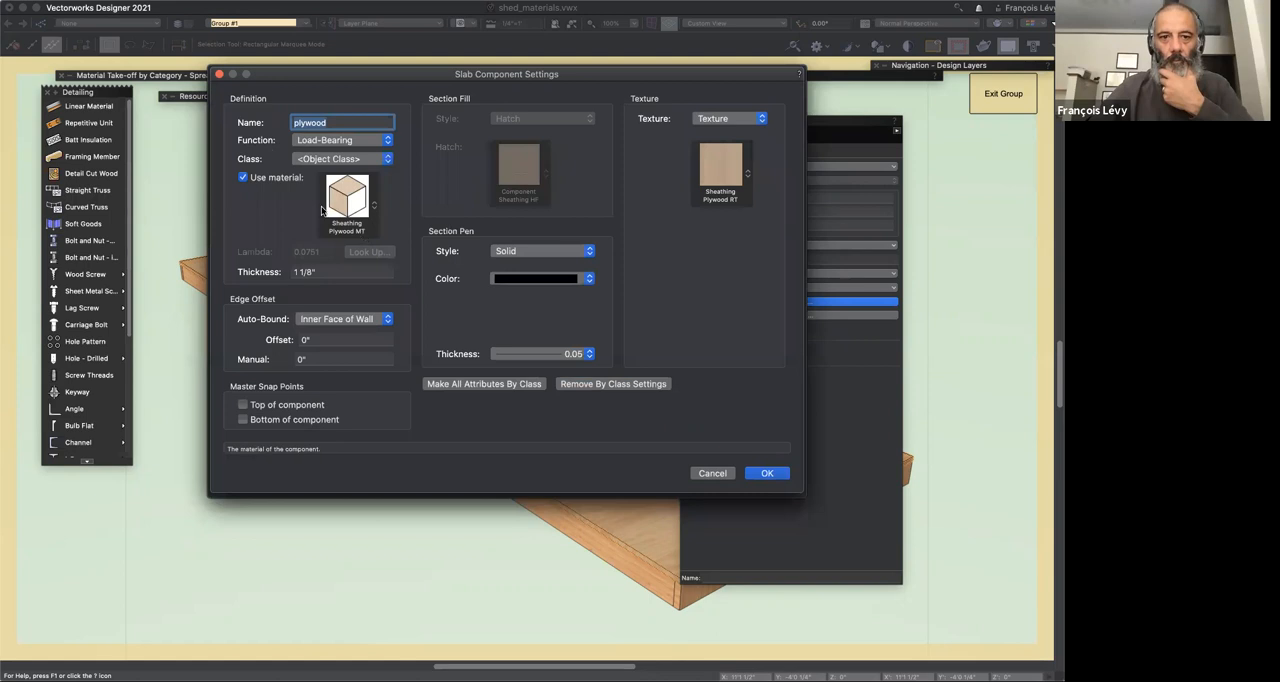
left_click(710, 474)
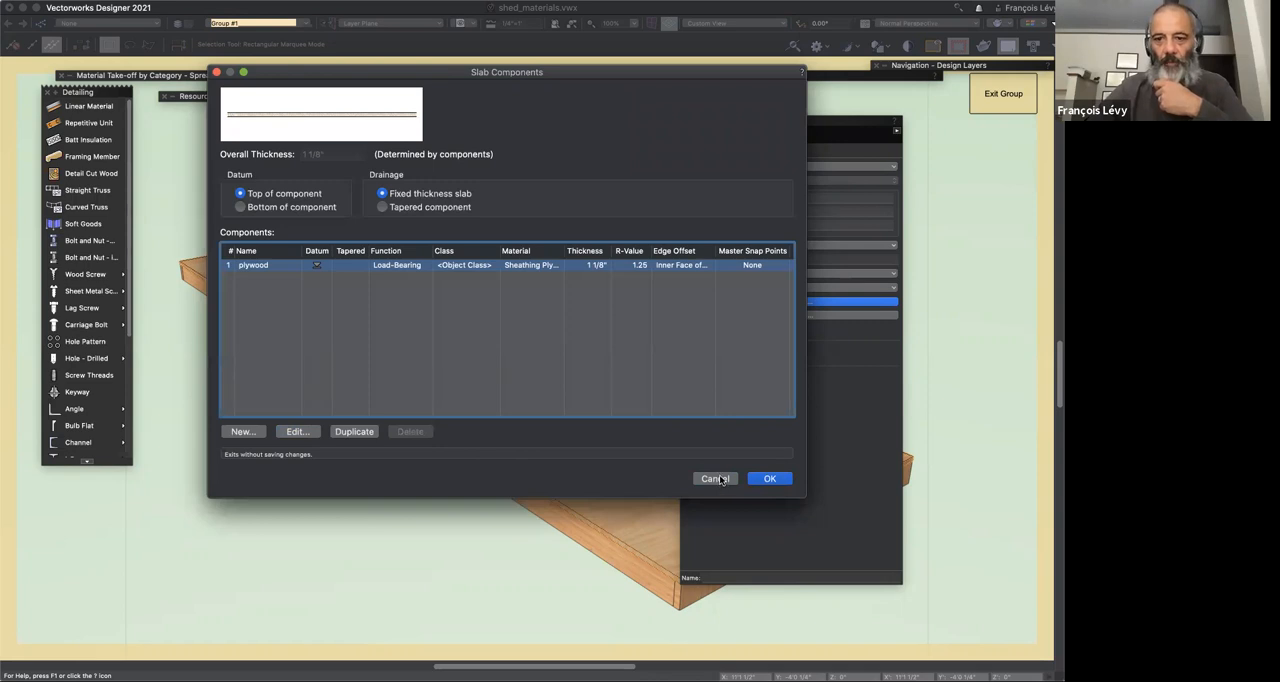
left_click(718, 478)
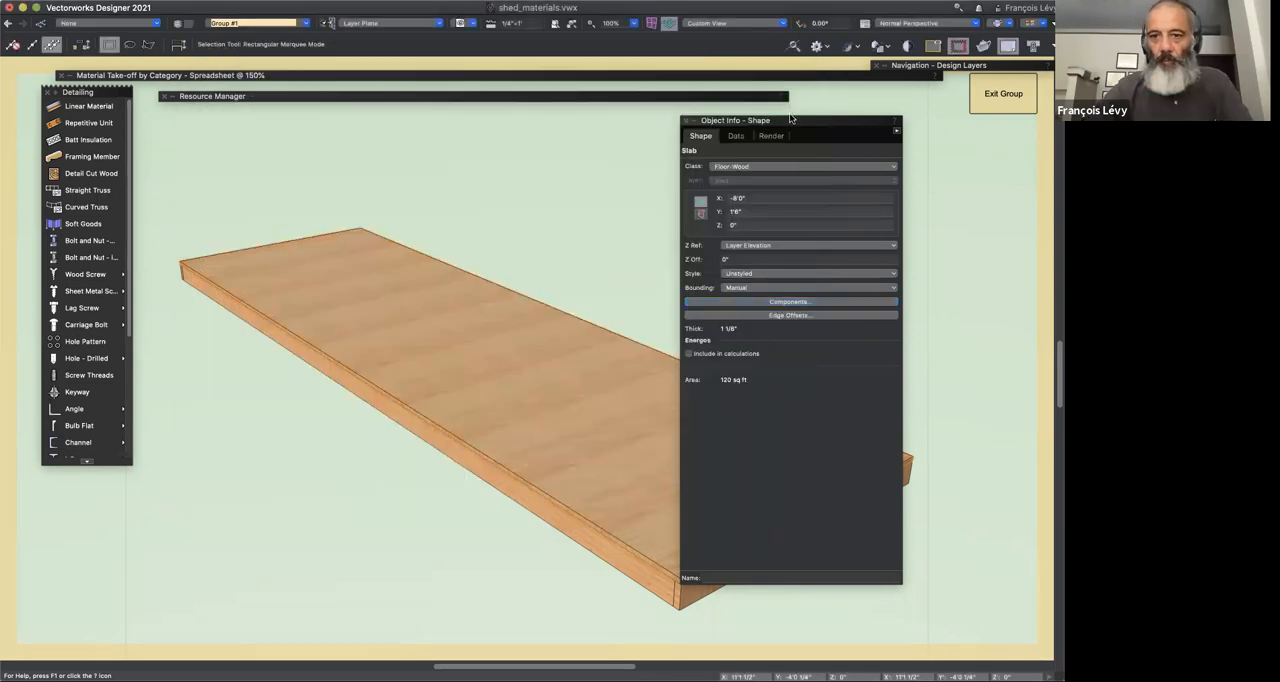
Step: Move the Object Info palette out of the way and reopen the material take-off worksheet
left_click(722, 96)
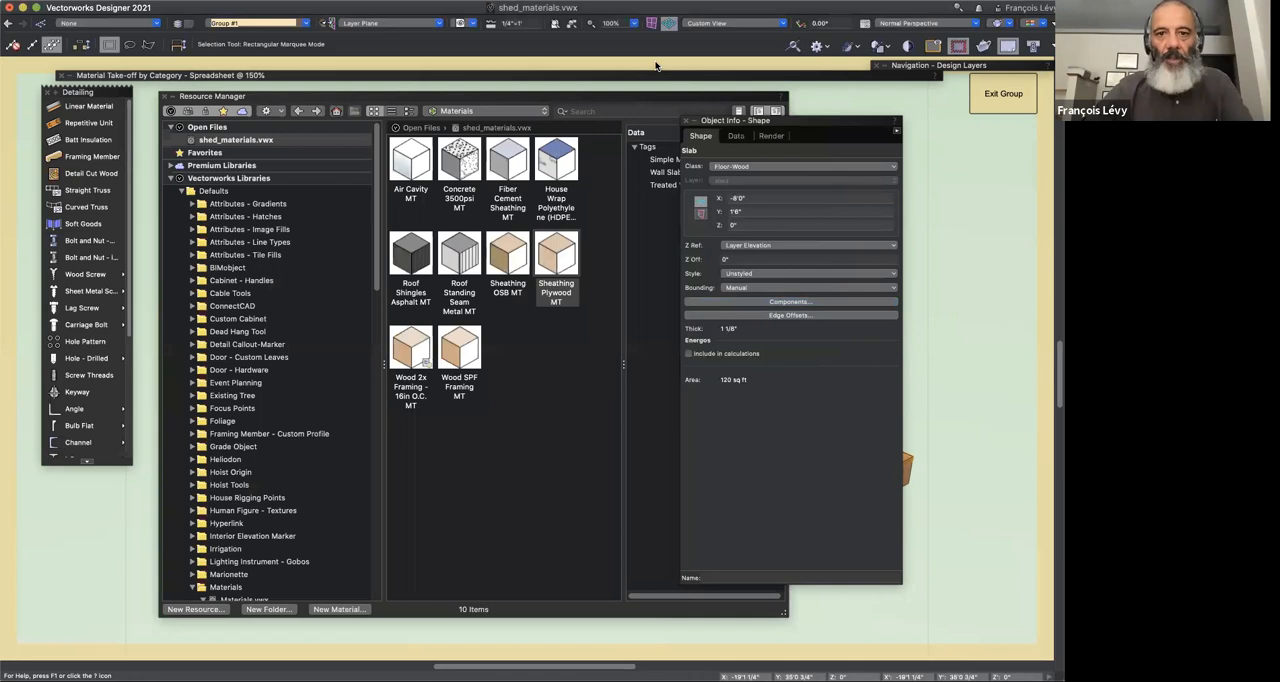
left_click(654, 74)
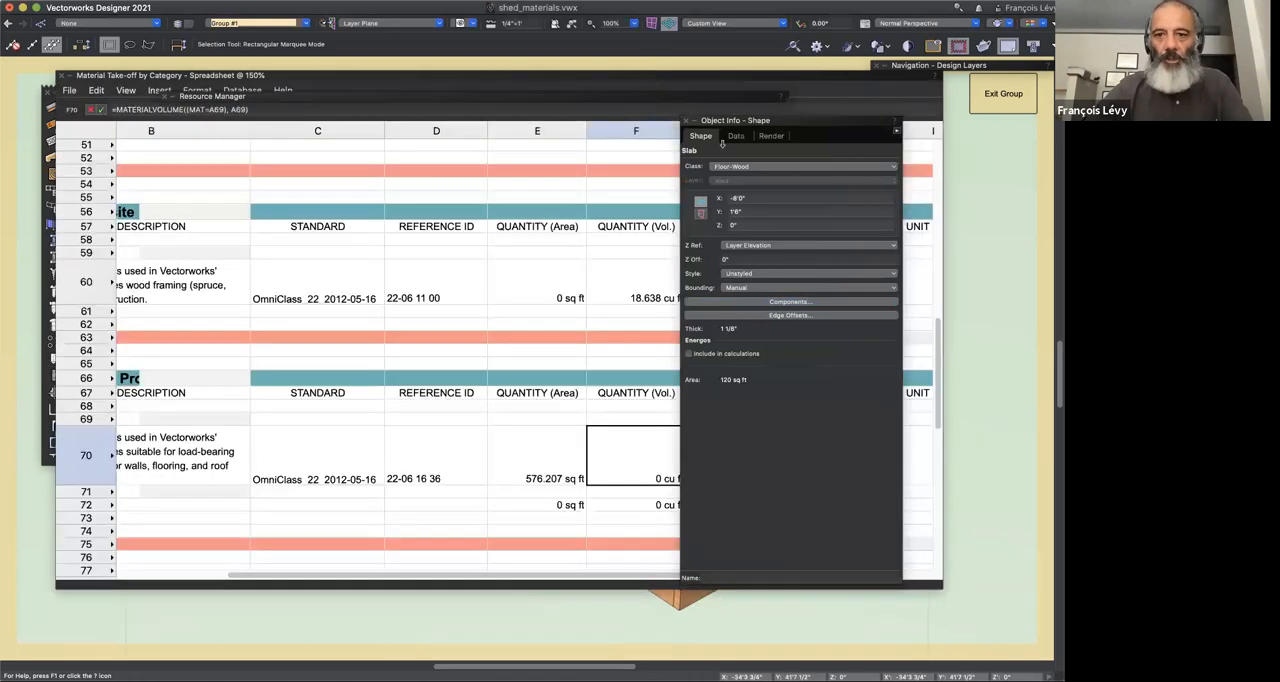
left_click_drag(769, 123, 947, 139)
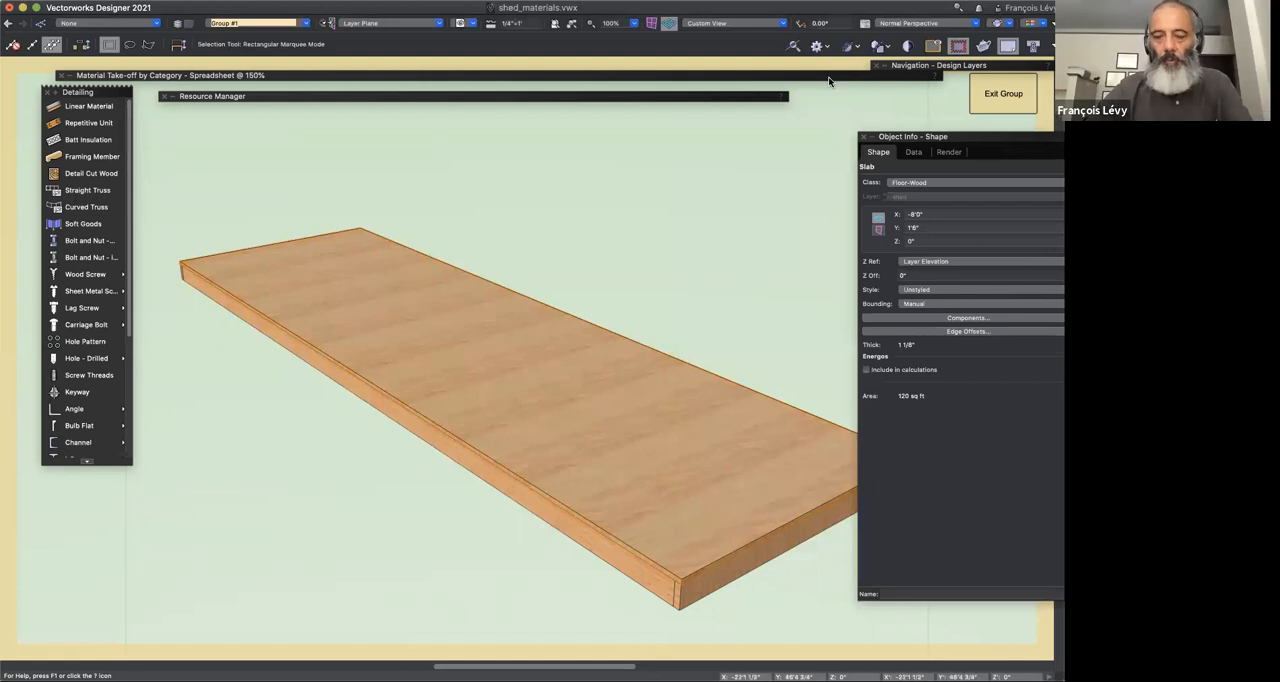
left_click(829, 76)
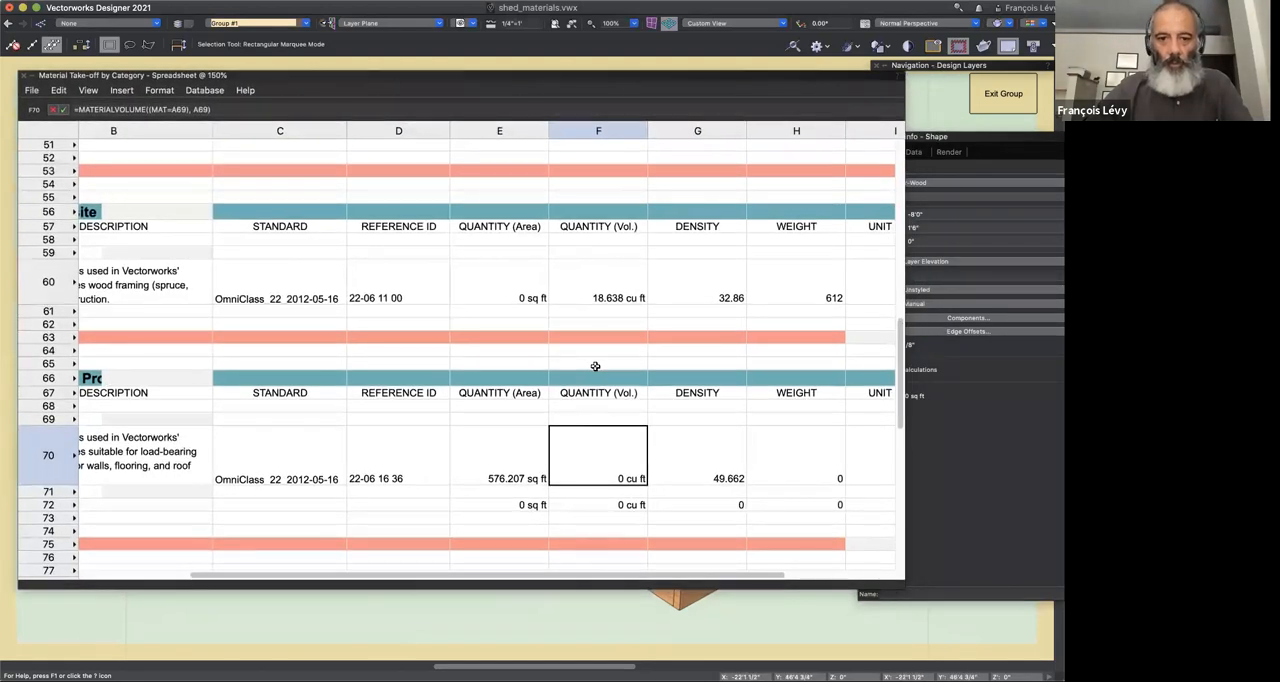
Step: Look through the worksheet's insertion and view options beside the material name column, leaving them unchanged
scroll(595, 366, "left", 5)
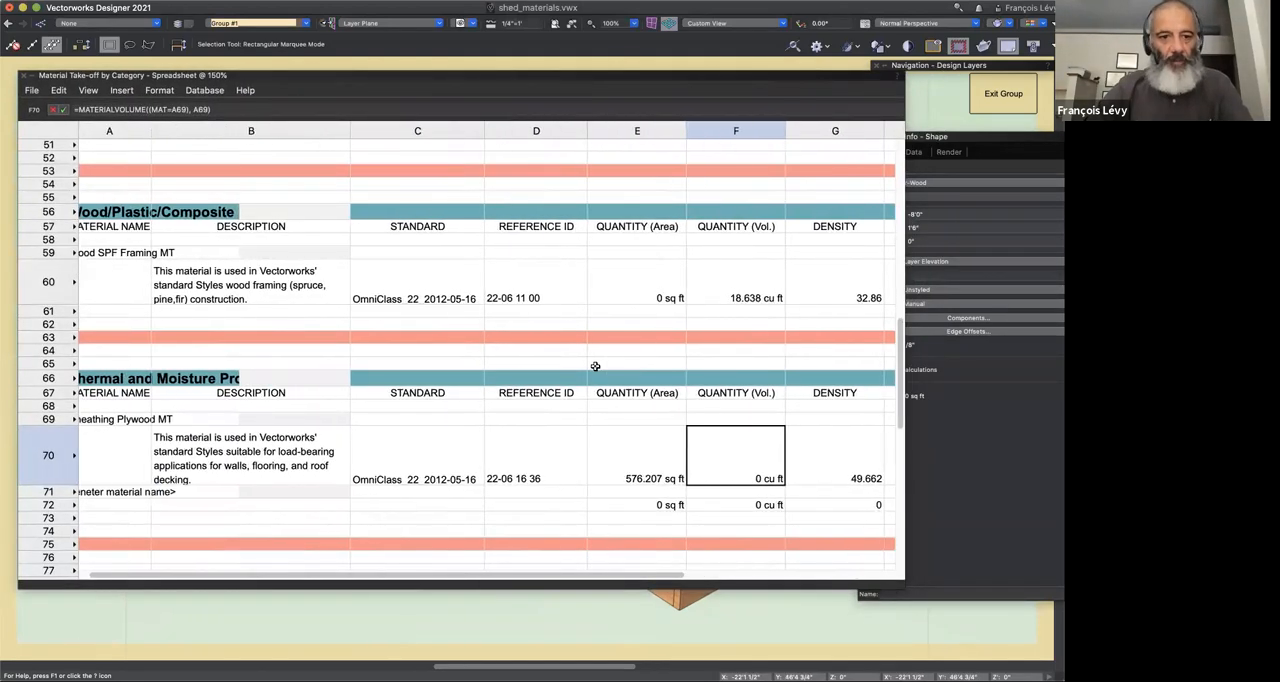
scroll(580, 364, "left", 2)
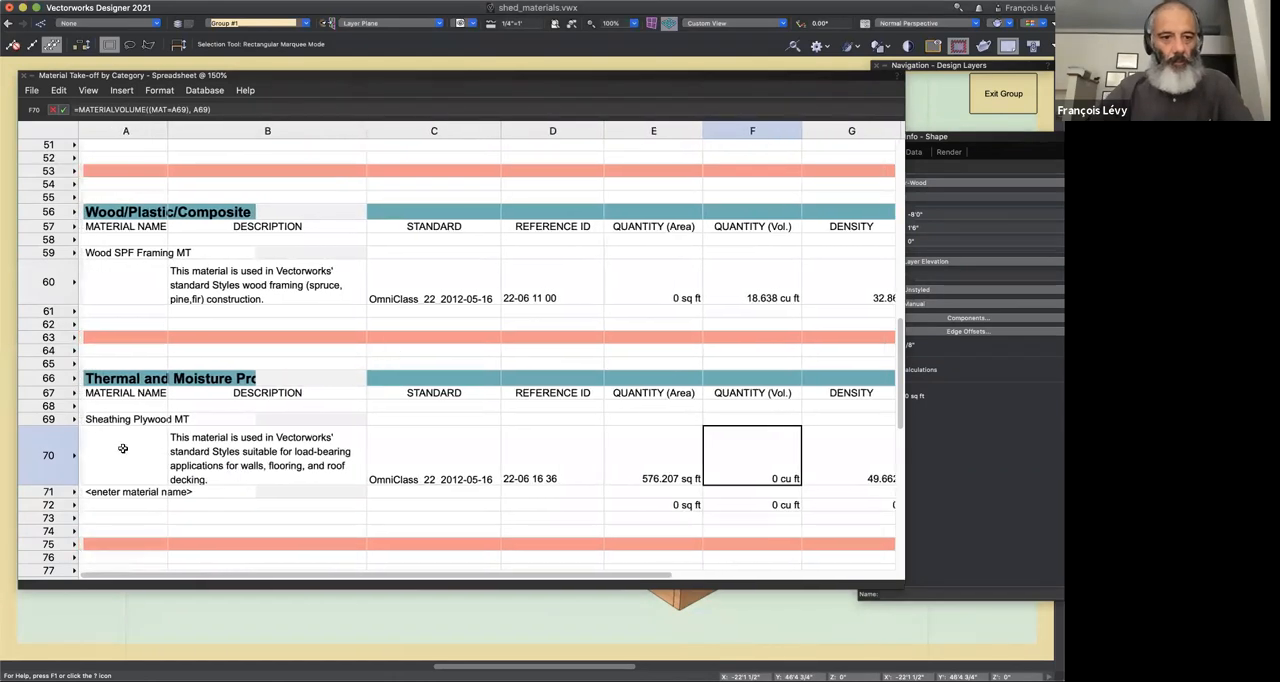
left_click(119, 91)
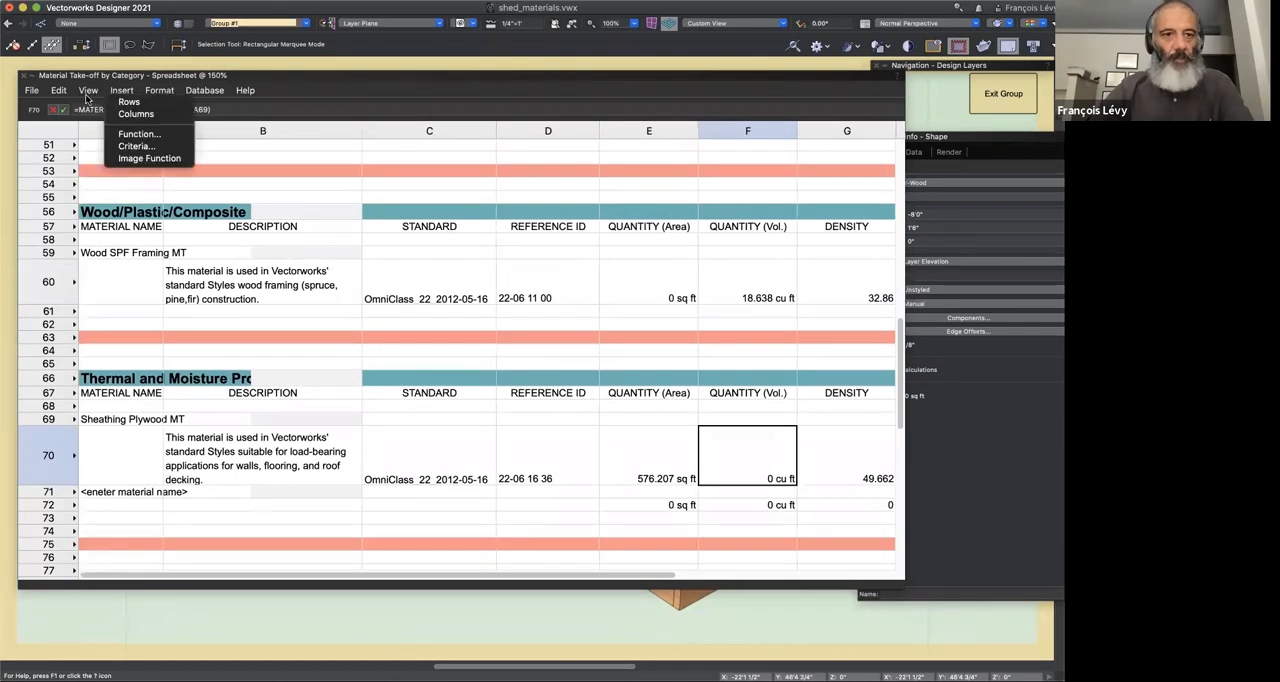
left_click(87, 92)
left_click(88, 91)
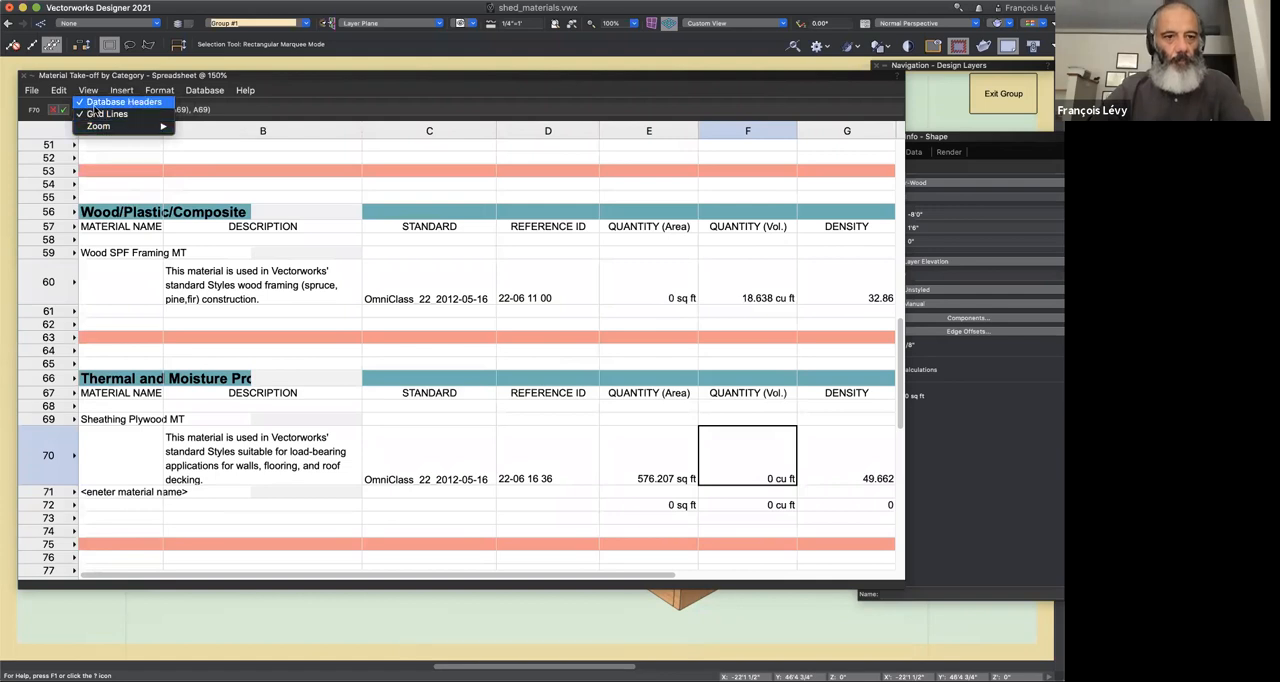
left_click(8, 322)
Step: Examine the row and cell options available for the Sheathing Plywood MT entry in rows 69 and 70 without applying any
left_click(68, 455)
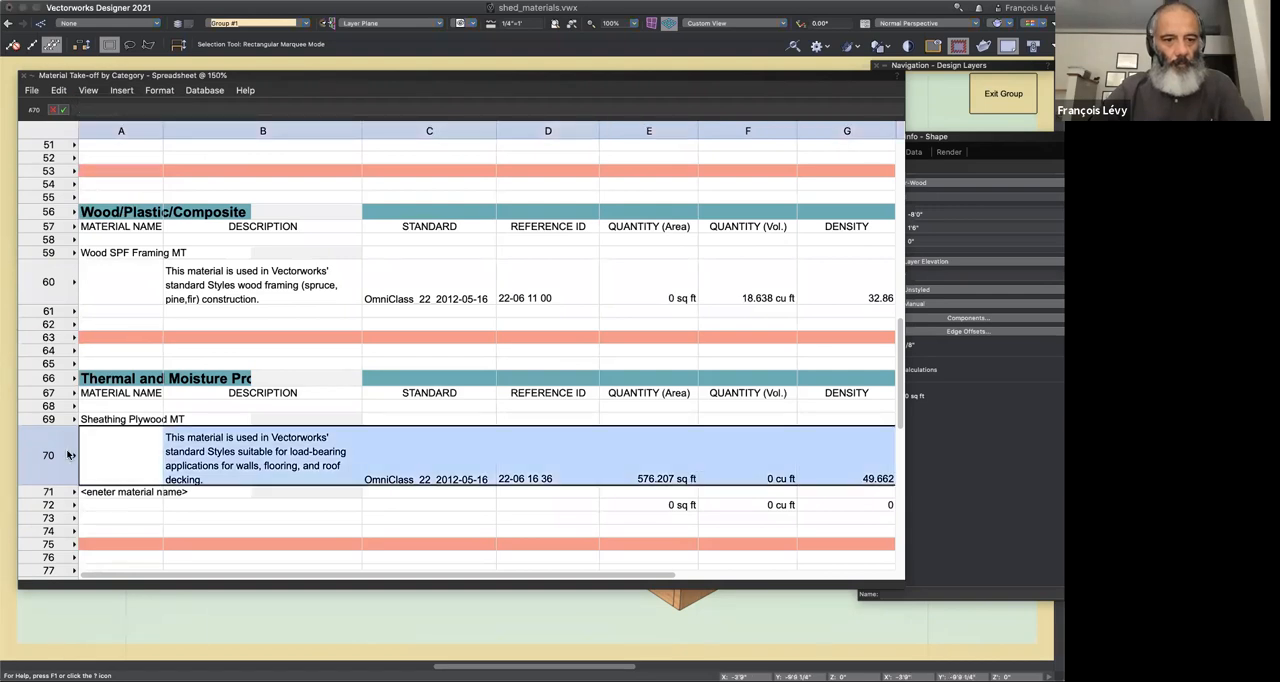
right_click(68, 455)
left_click(50, 447)
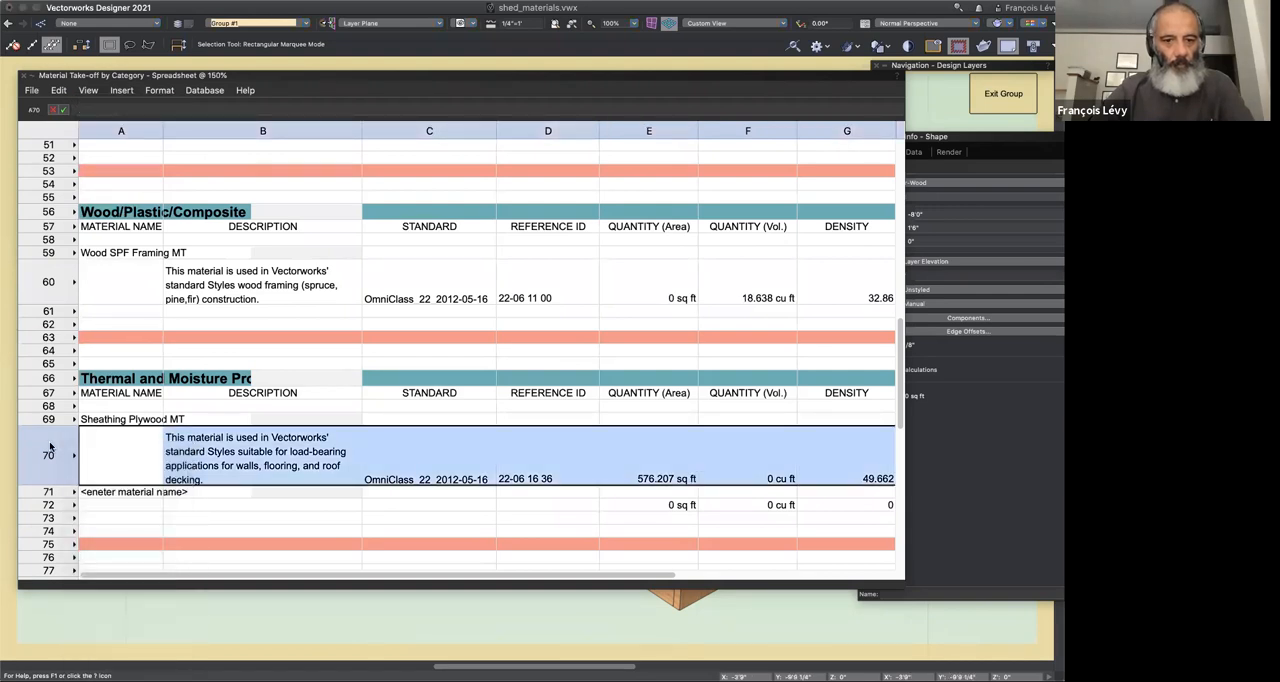
right_click(50, 447)
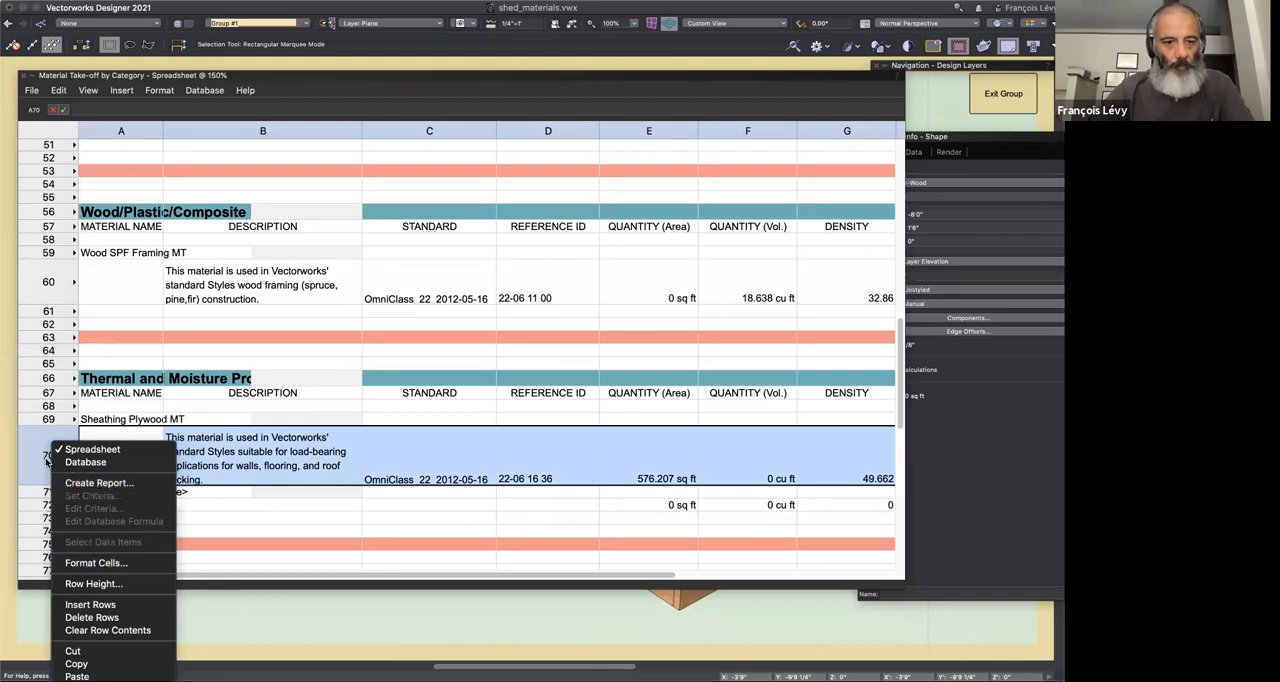
left_click(48, 419)
left_click(48, 419)
right_click(48, 420)
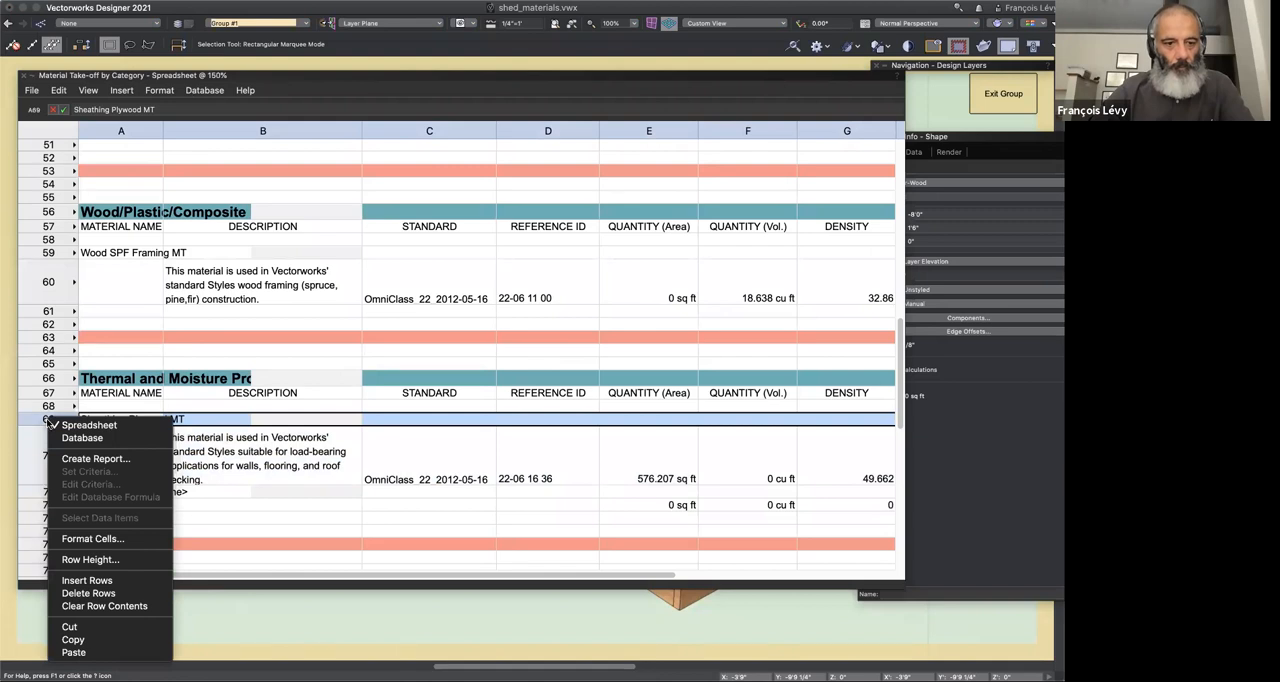
left_click(49, 422)
right_click(105, 421)
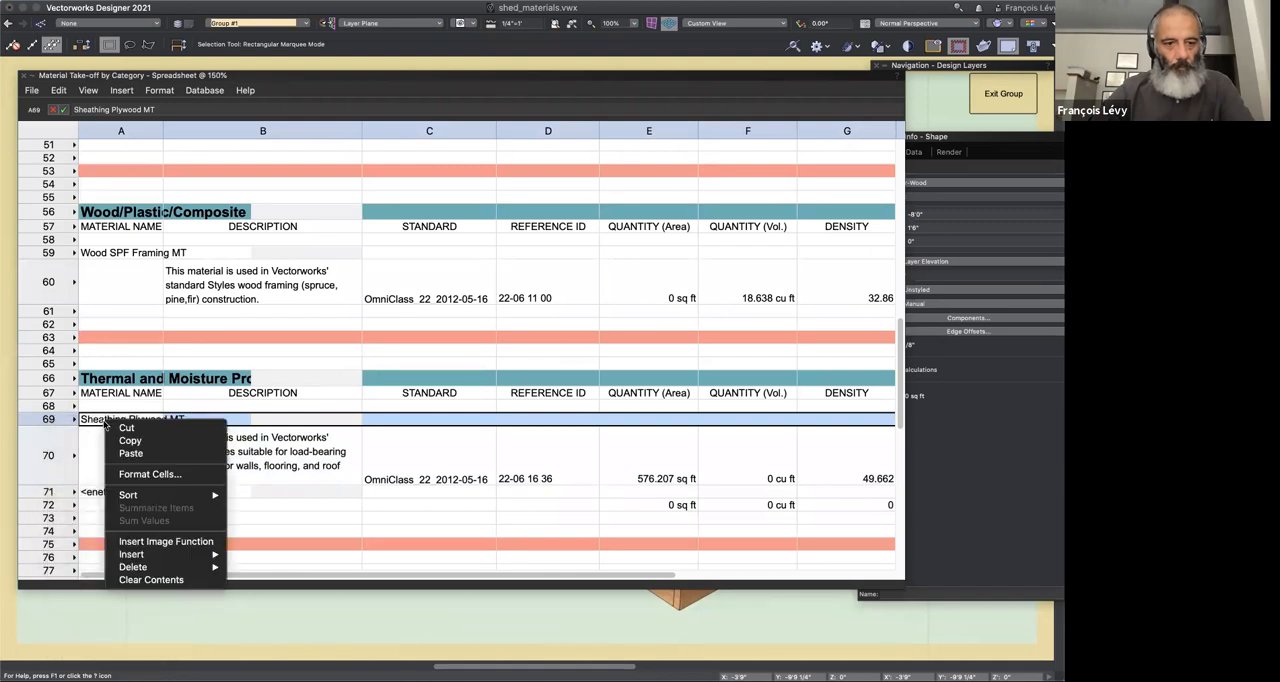
left_click(103, 422)
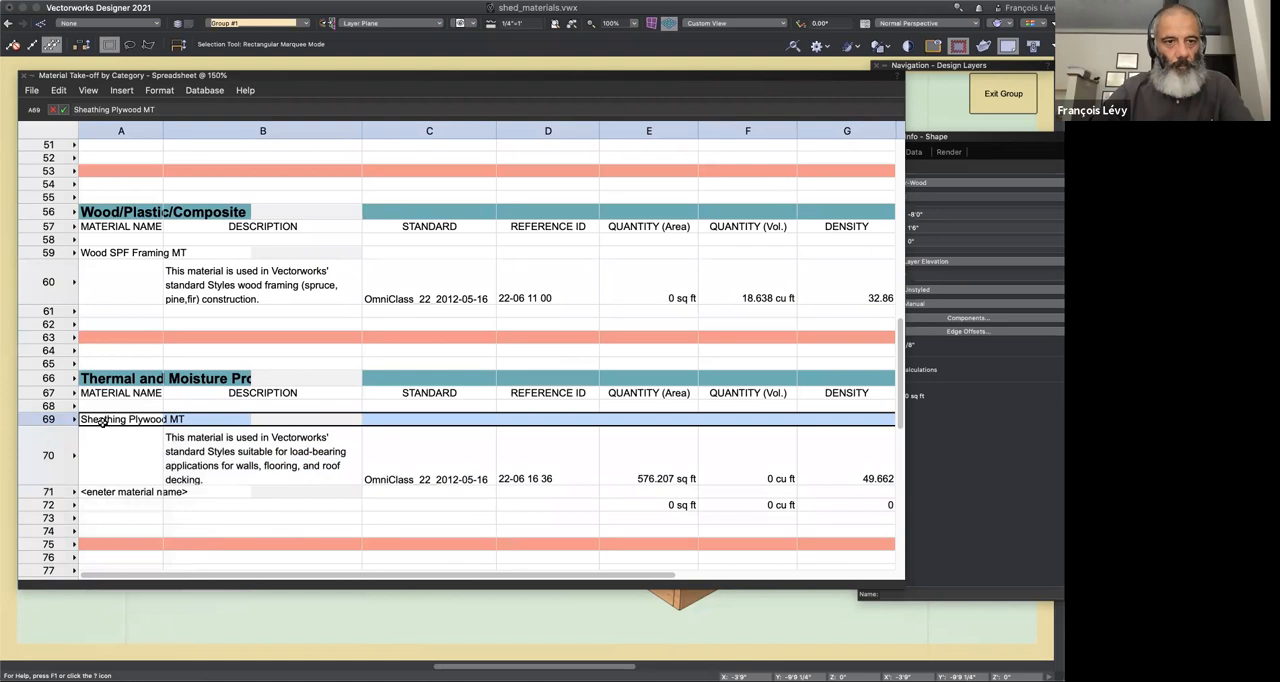
left_click(188, 419)
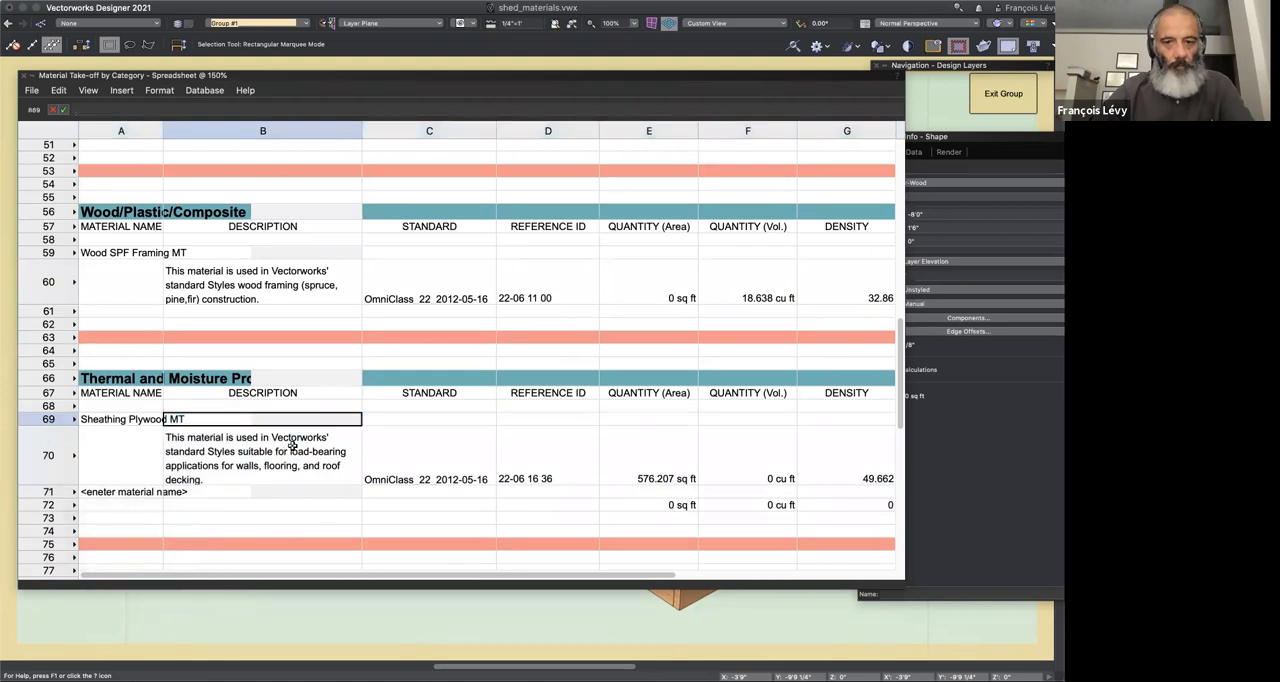
Step: Check the formulas behind the sheathing plywood's density, weight and volume cells in row 70
scroll(500, 455, "right", 3)
left_click(759, 463)
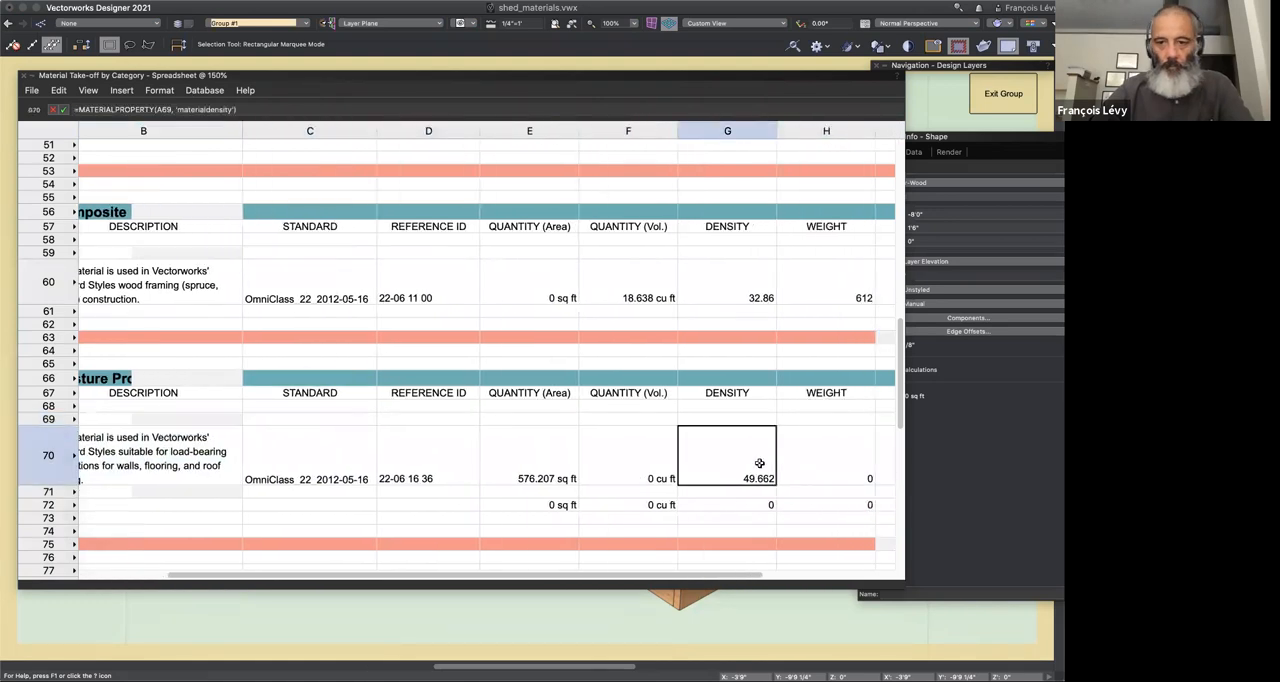
left_click(835, 455)
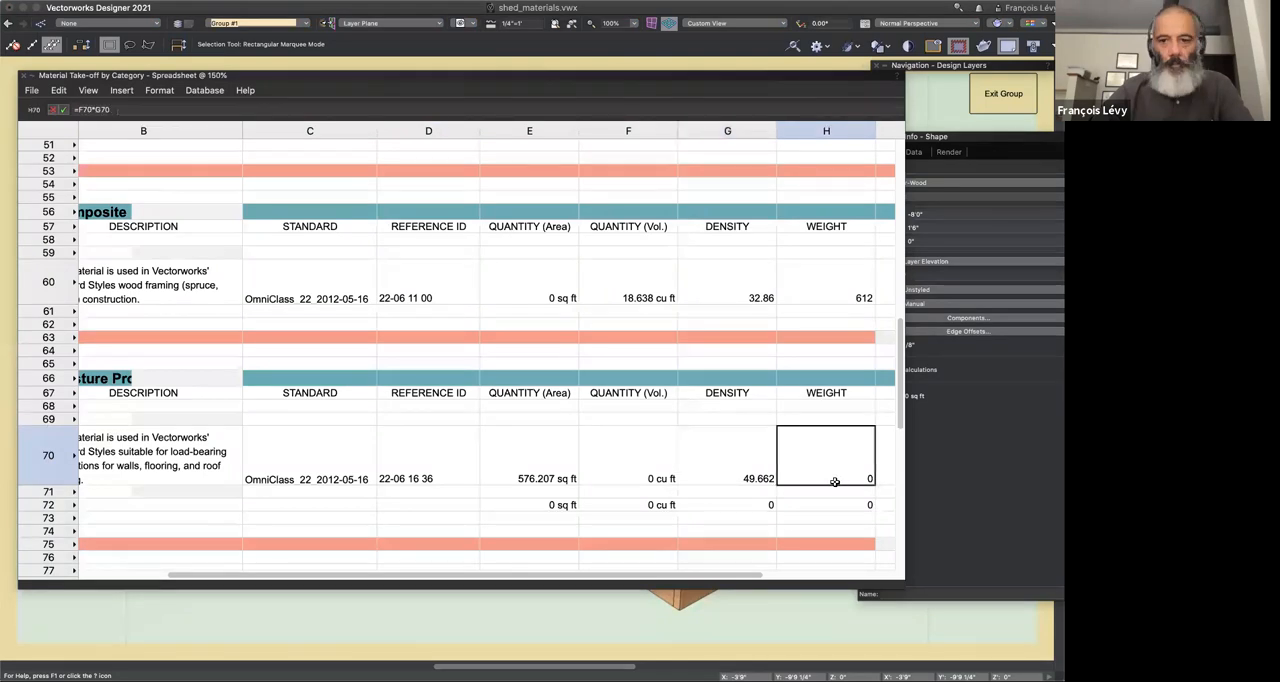
left_click(731, 464)
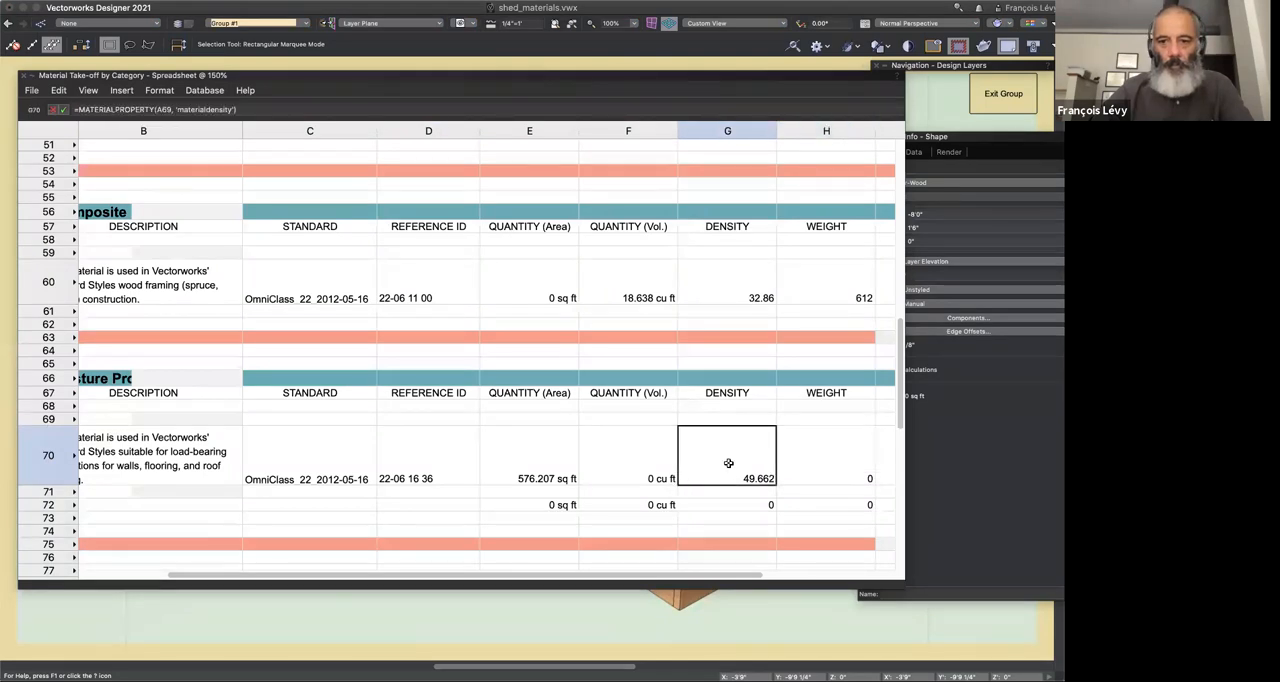
left_click(636, 457)
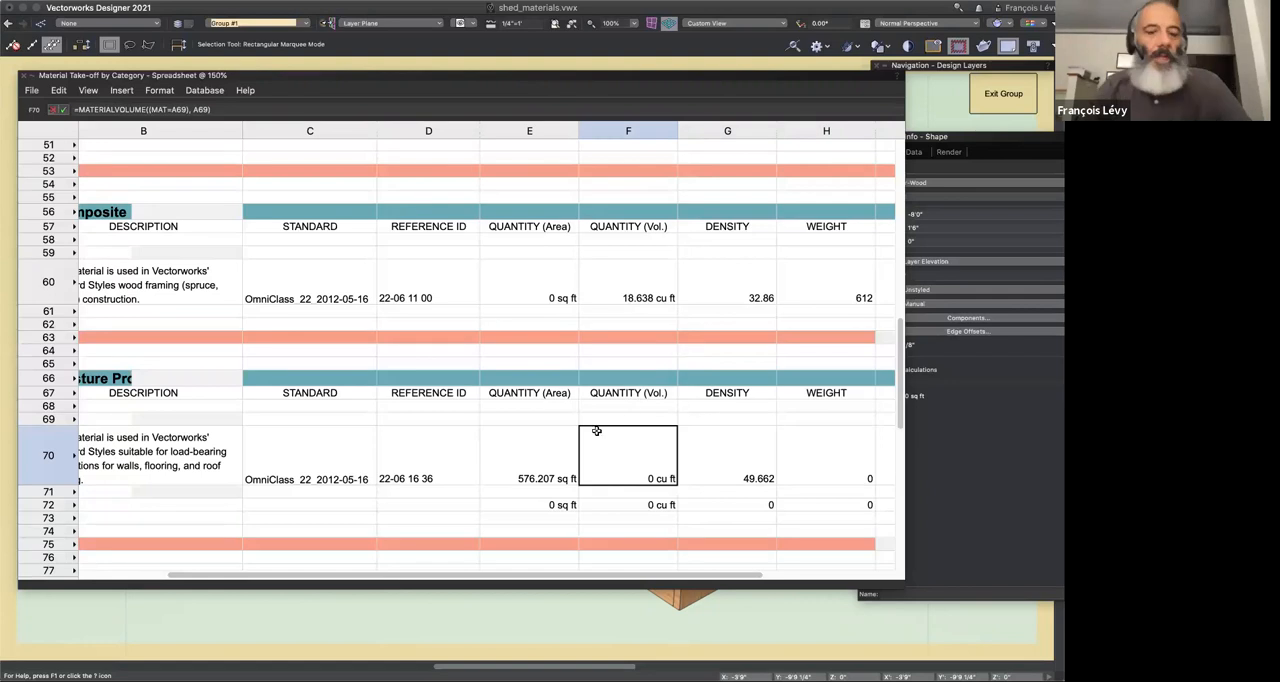
Step: Collapse the worksheet and look through the list of predefined schedules, cancelling without choosing one
double_click(288, 73)
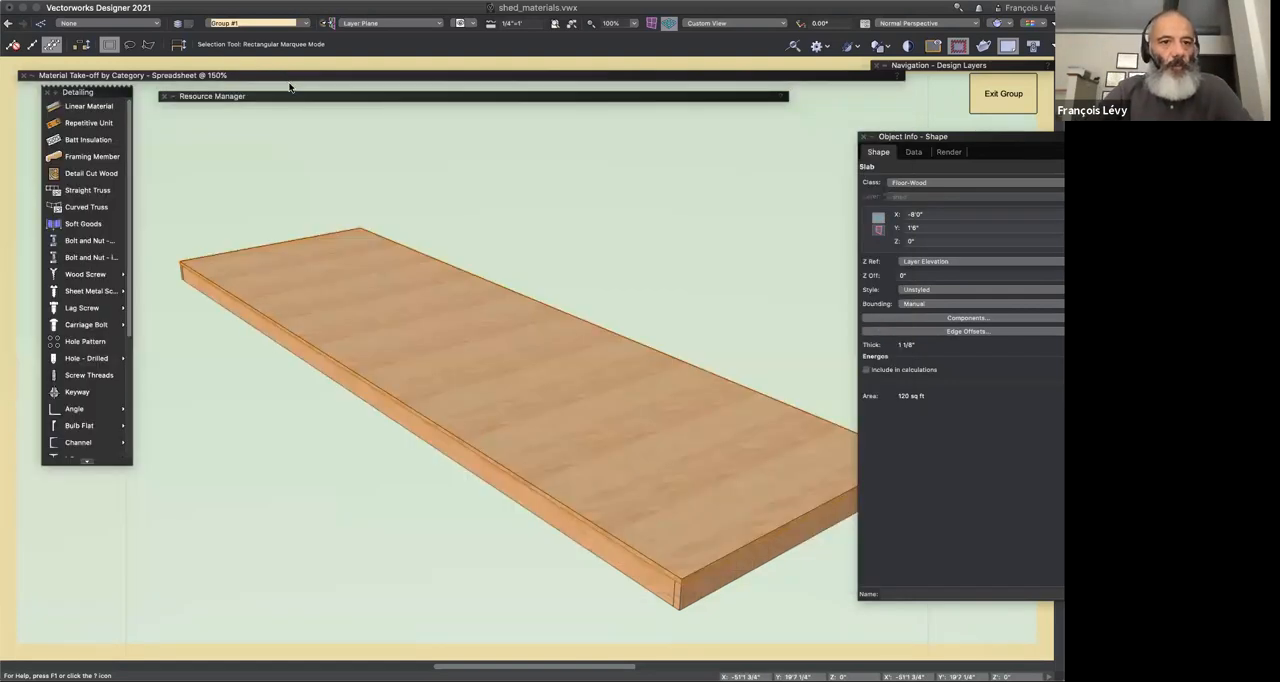
double_click(289, 97)
double_click(295, 97)
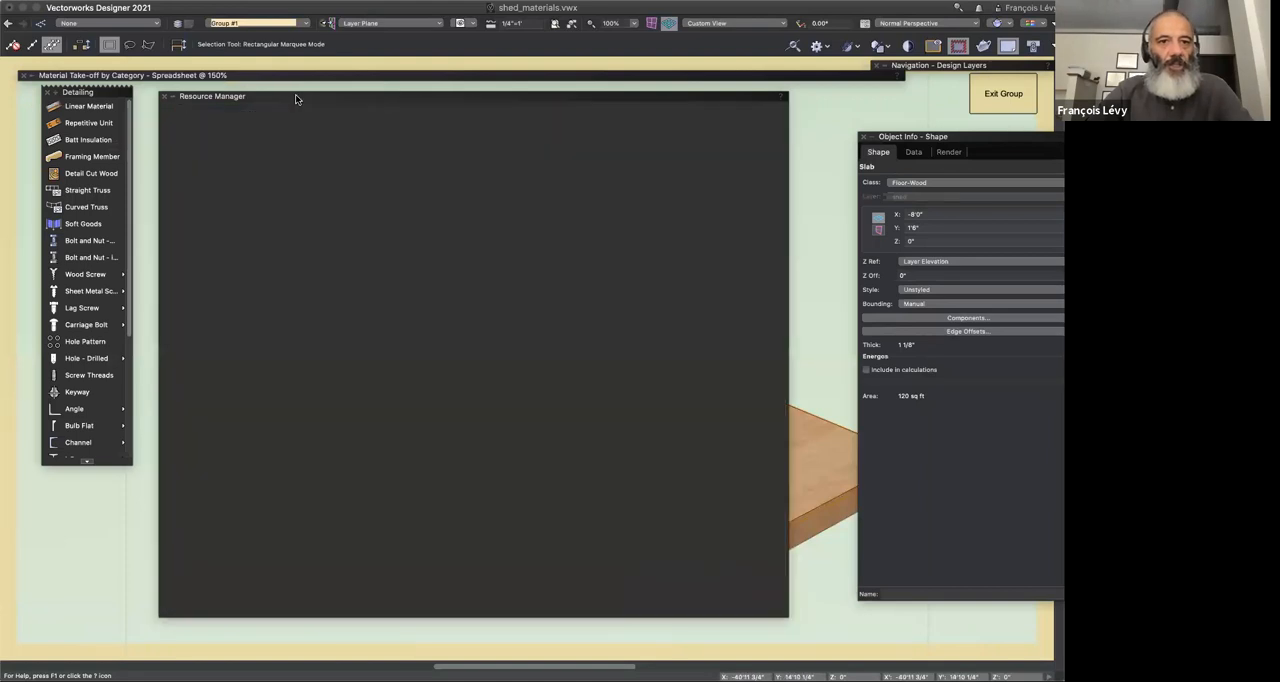
left_click(335, 1)
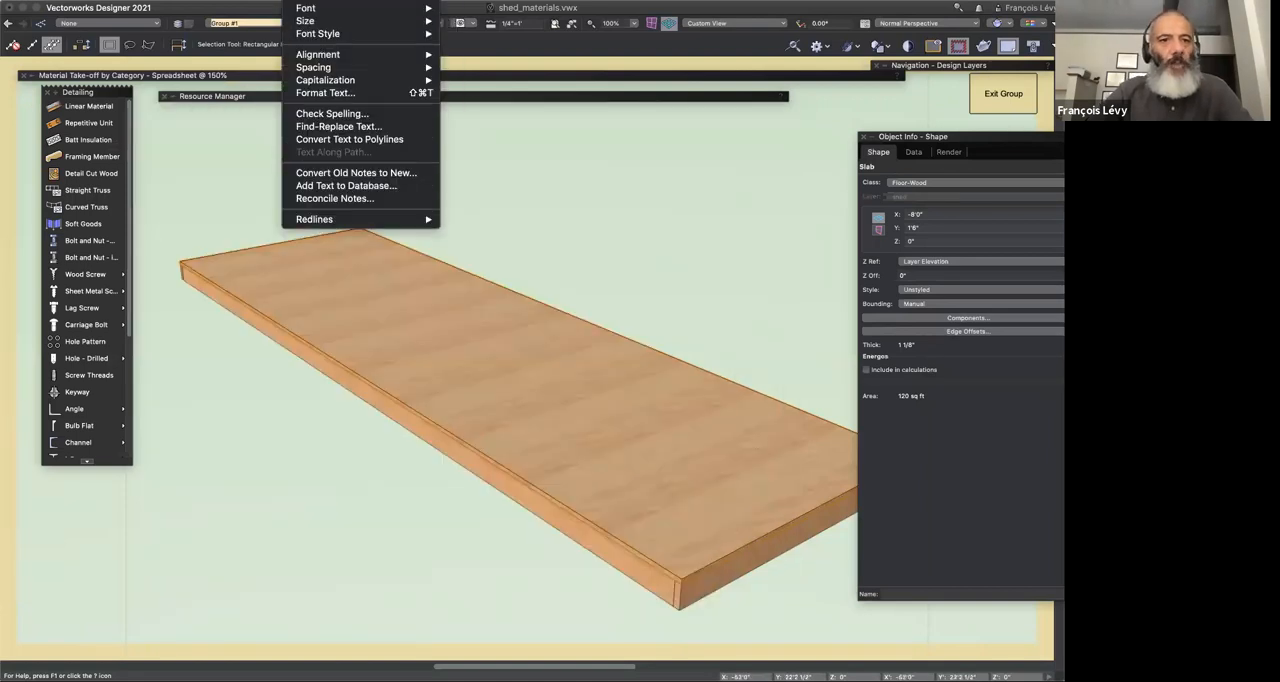
mouse_move(267, 1)
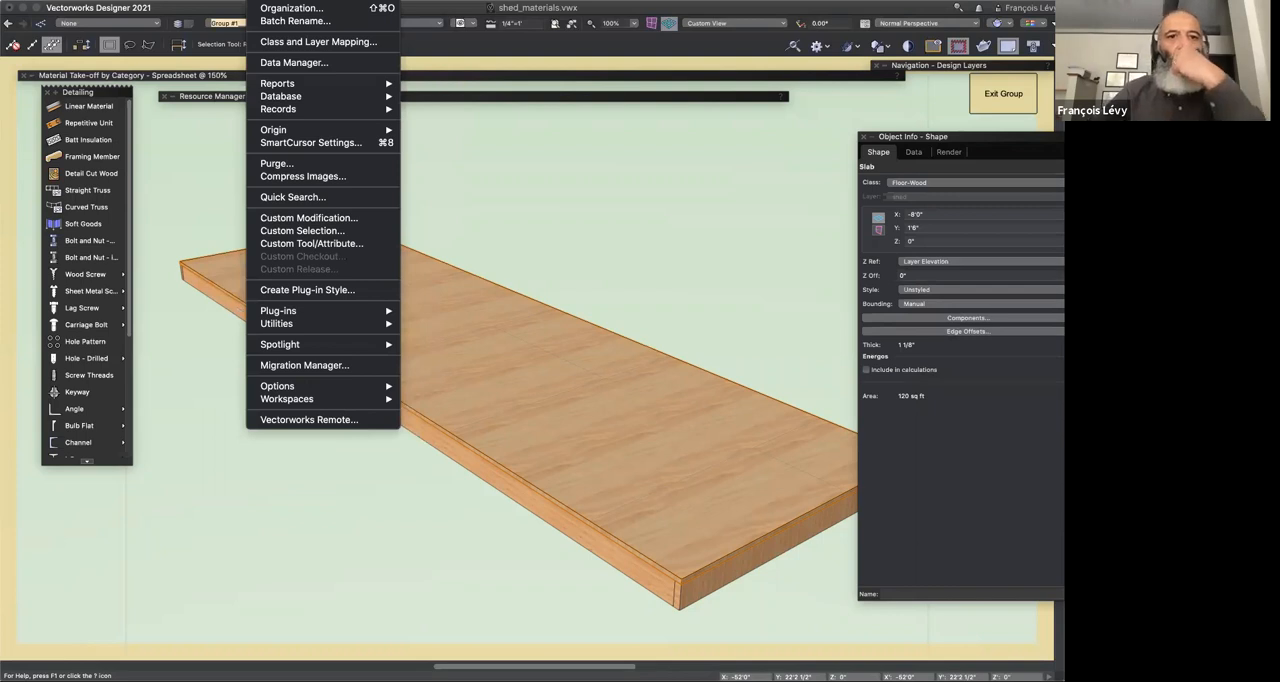
mouse_move(284, 82)
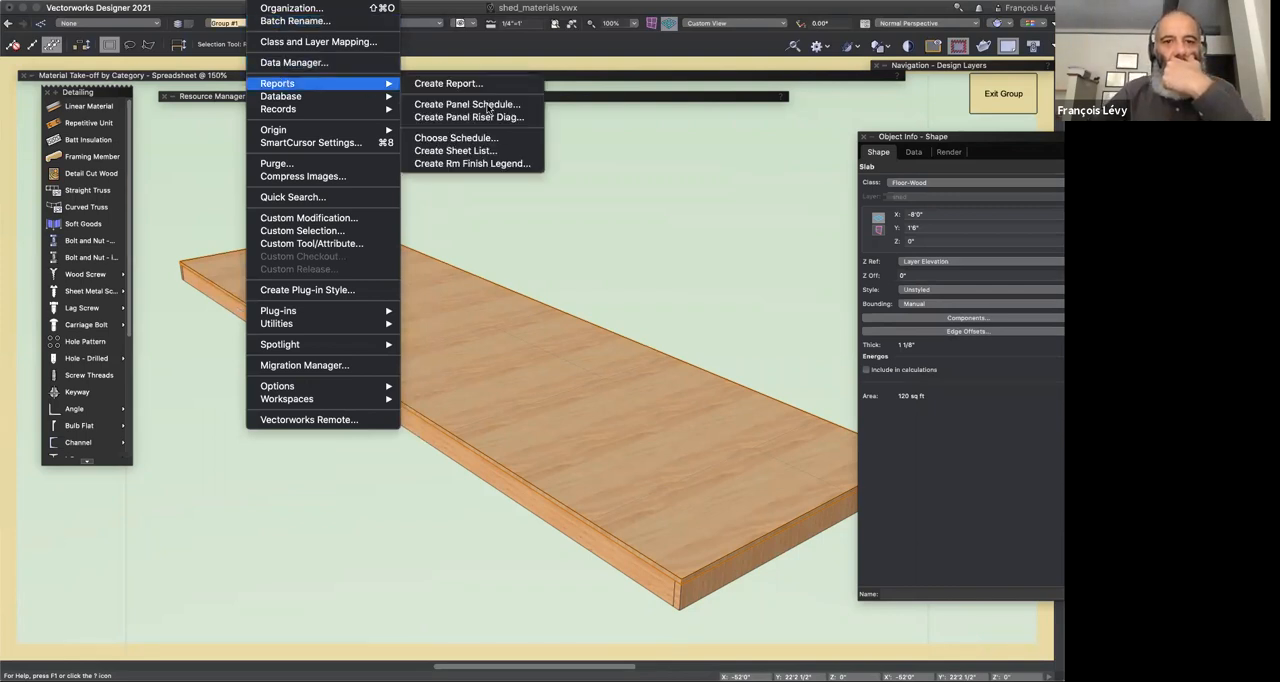
left_click(458, 138)
scroll(499, 209, "down", 15)
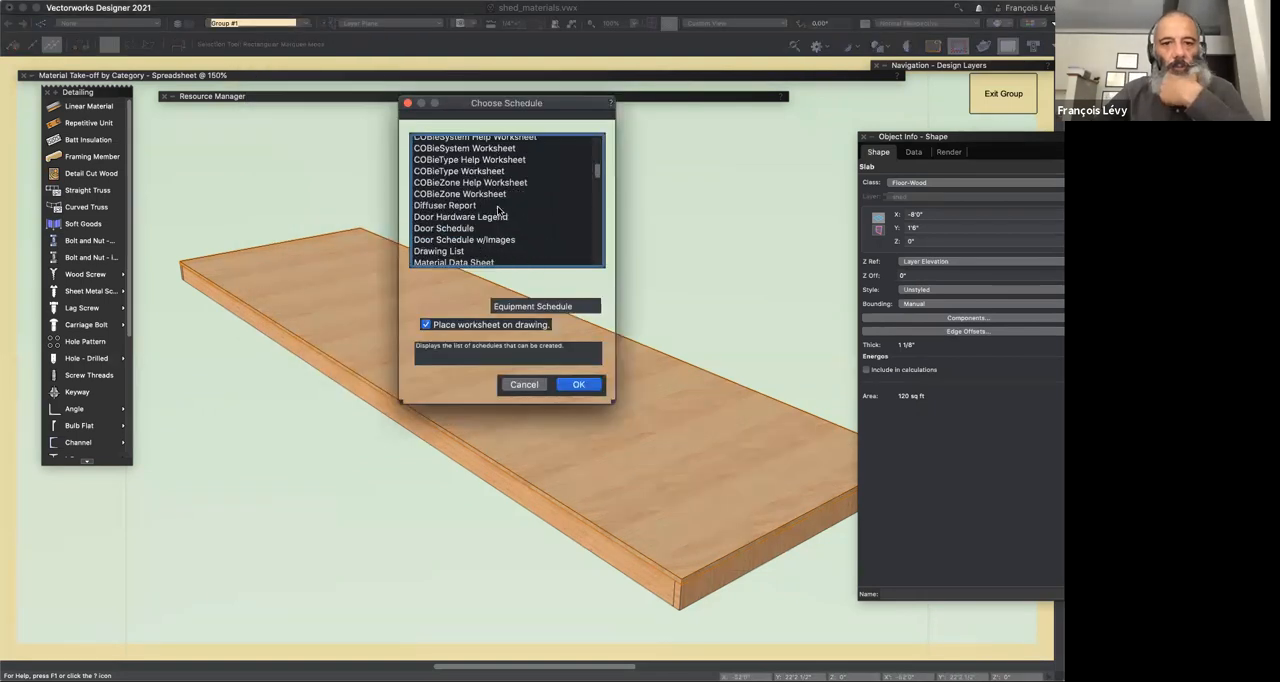
scroll(499, 209, "down", 5)
scroll(499, 209, "up", 5)
scroll(499, 210, "down", 8)
scroll(498, 210, "up", 5)
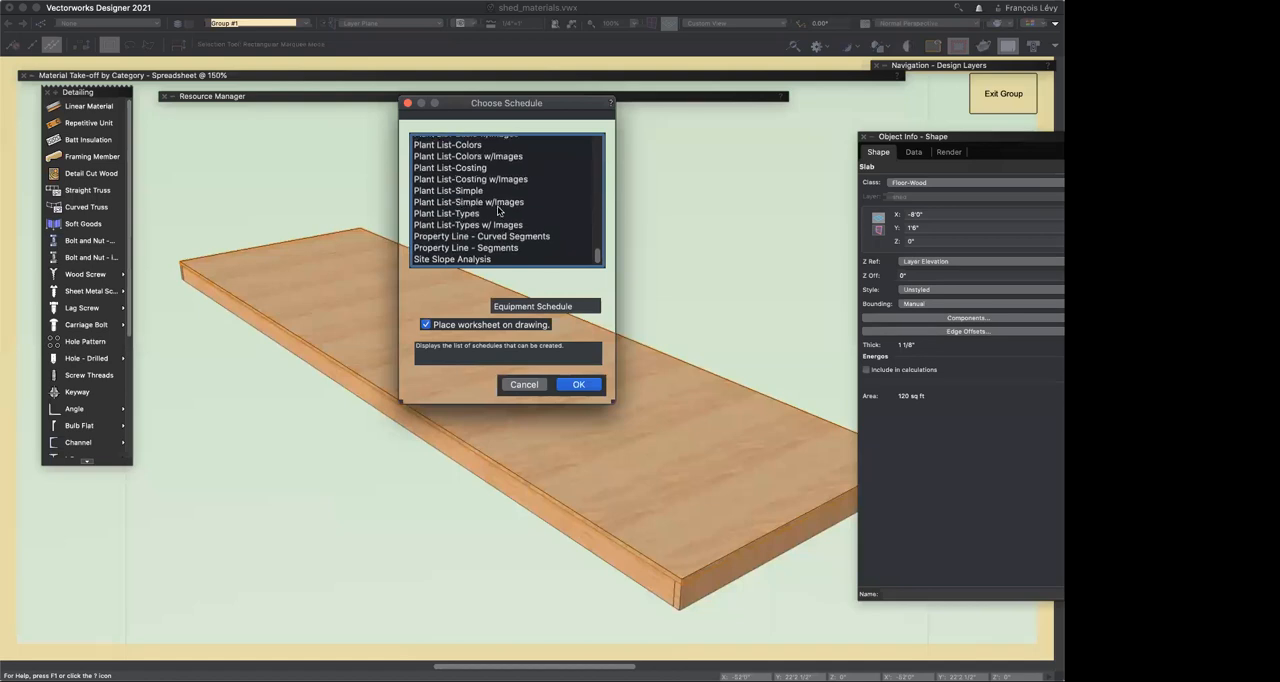
scroll(498, 210, "down", 6)
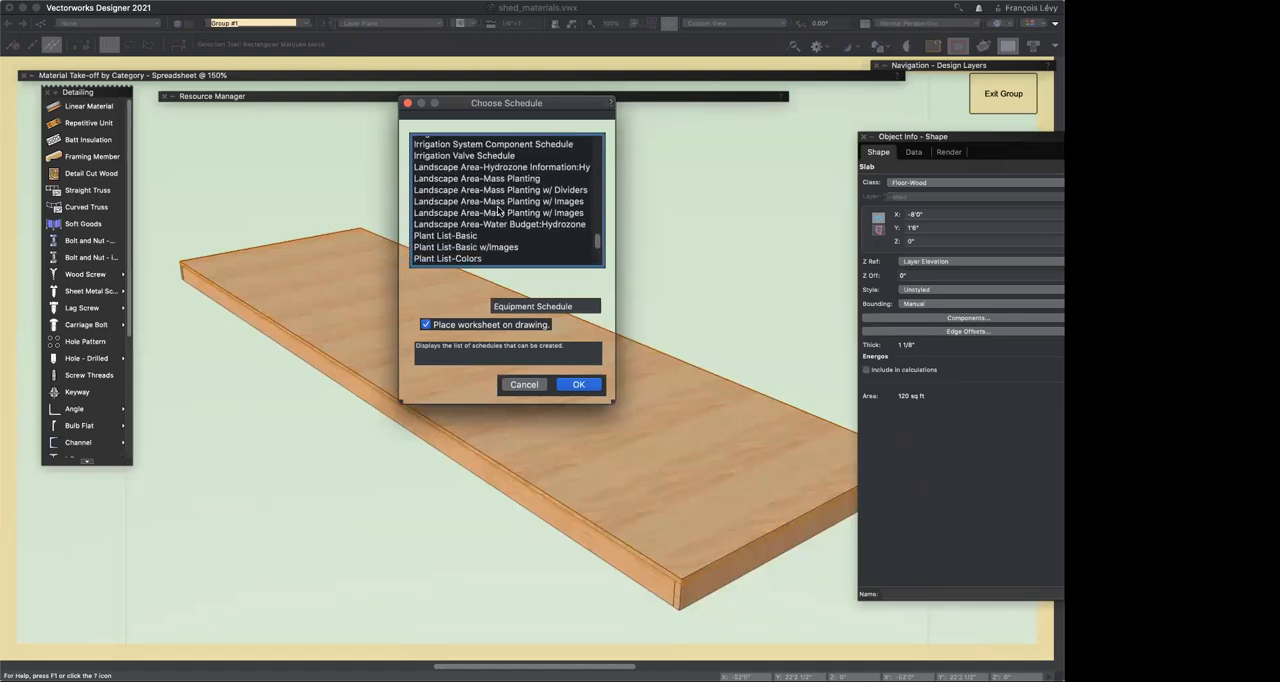
scroll(498, 210, "down", 1)
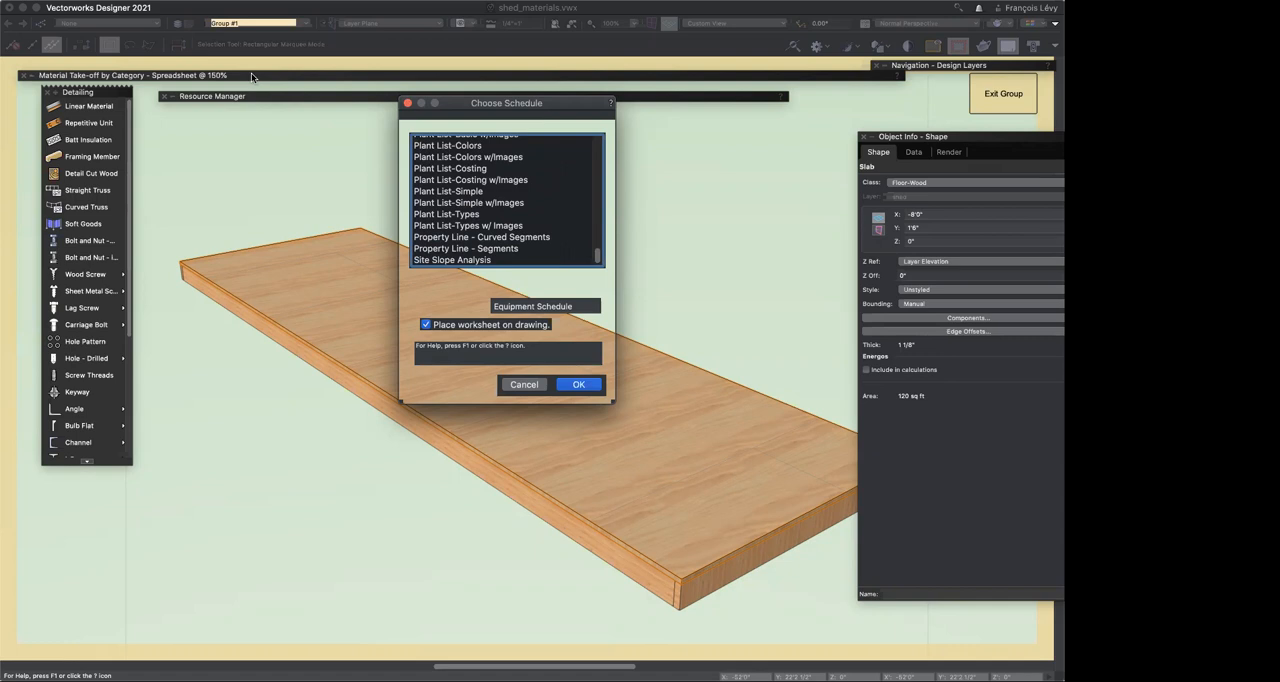
left_click(522, 384)
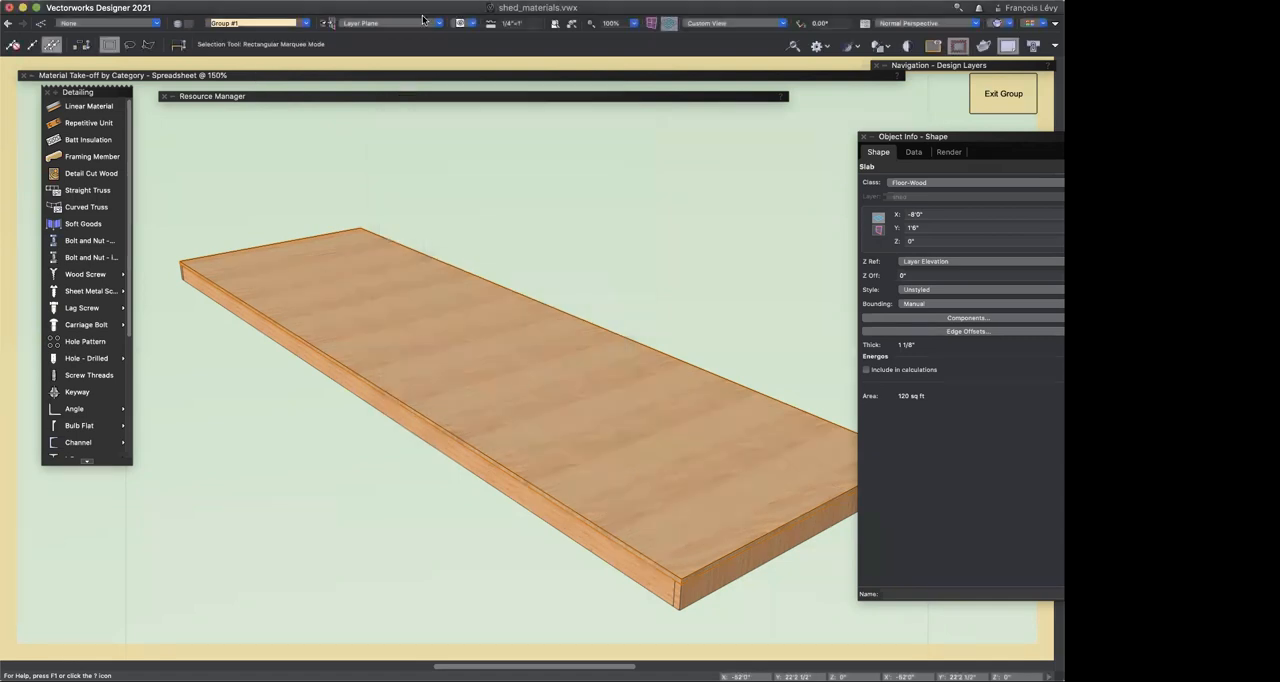
Step: Reopen the take-off worksheet, select empty rows 61 and 62 below the wood framing entry and bring up their row options
double_click(368, 74)
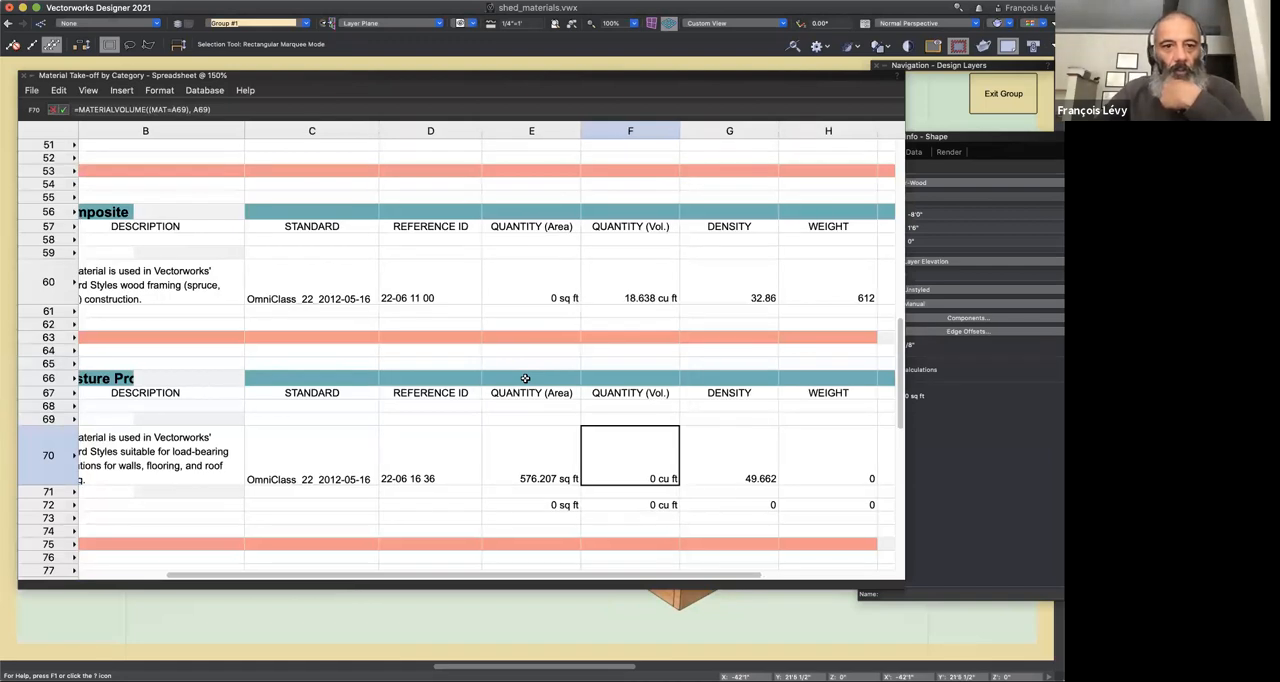
scroll(525, 378, "left", 3)
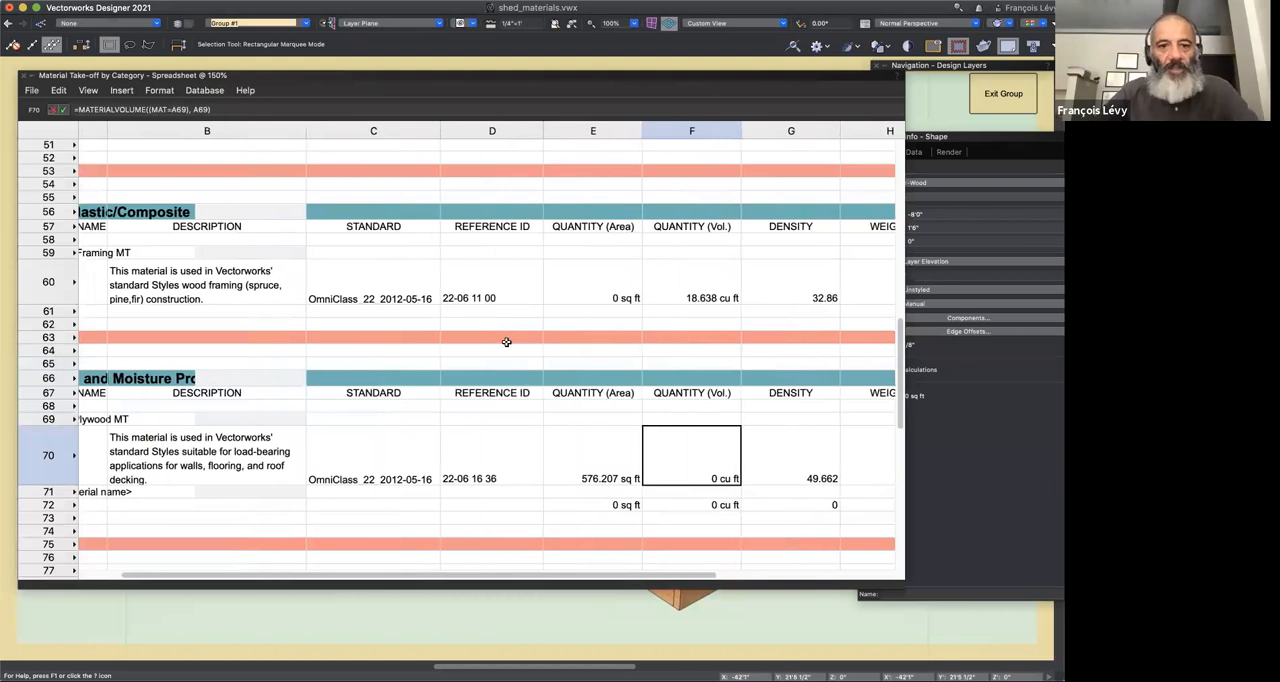
scroll(506, 342, "left", 1)
scroll(133, 283, "left", 2)
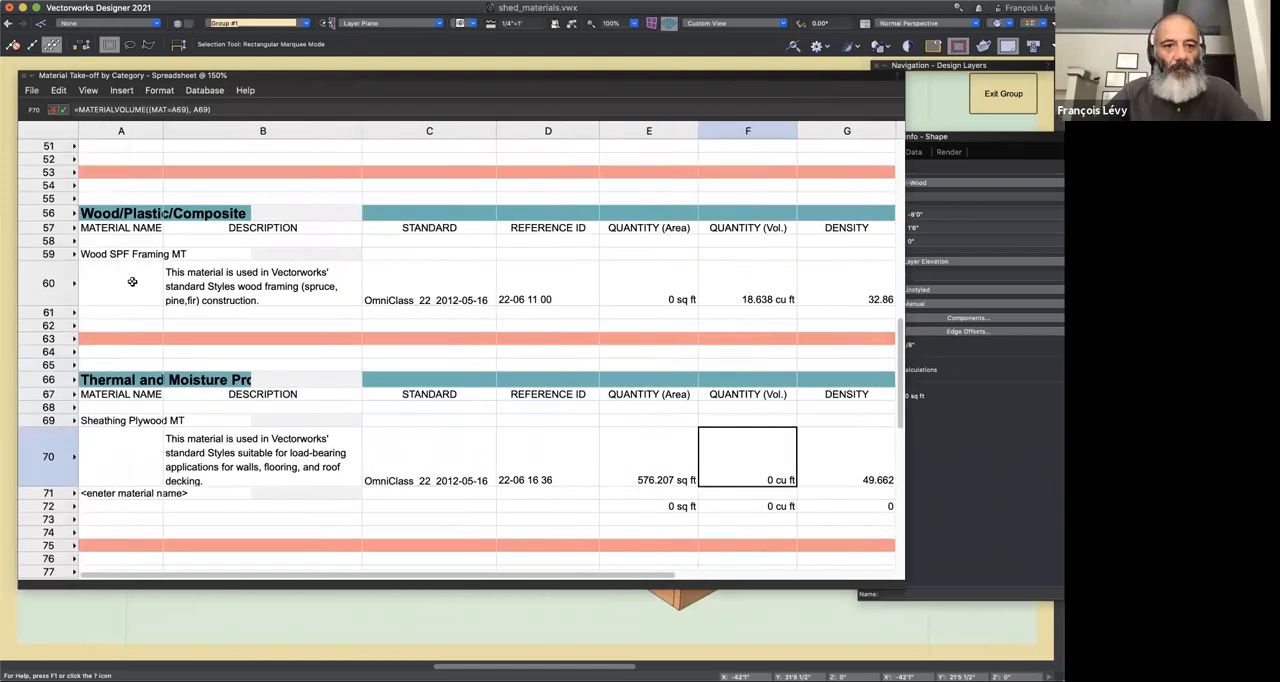
left_click(55, 254)
left_click(55, 313)
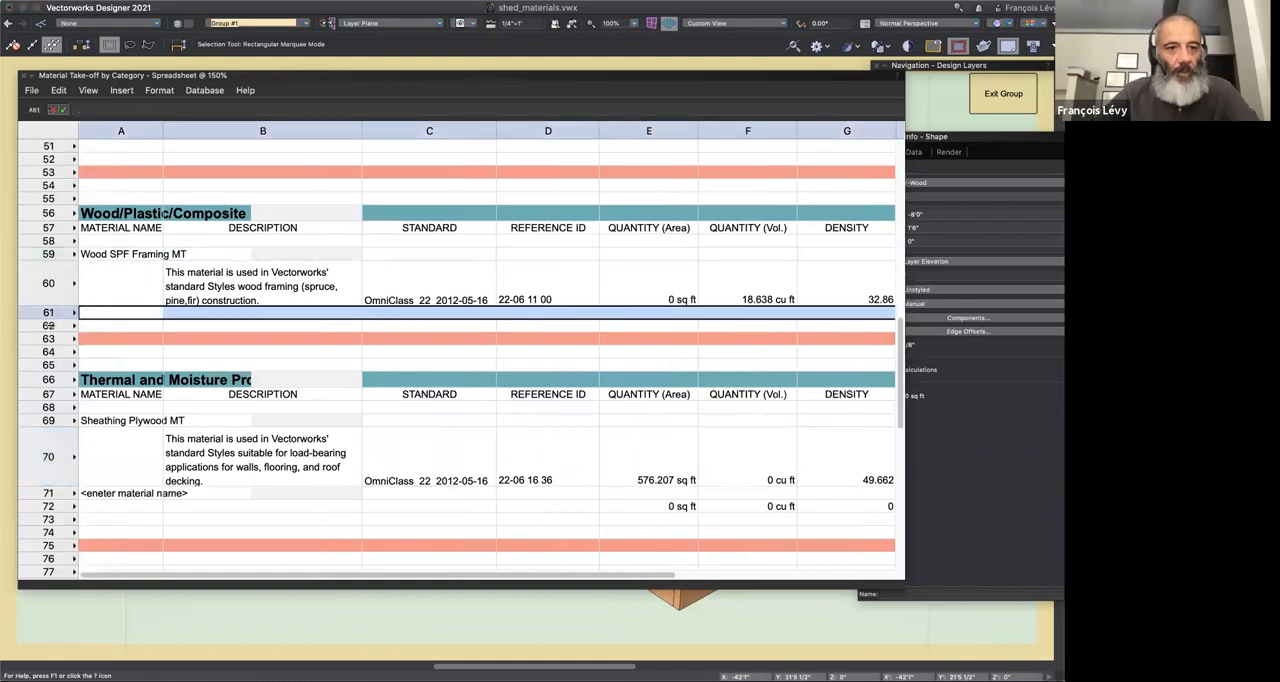
right_click(56, 326)
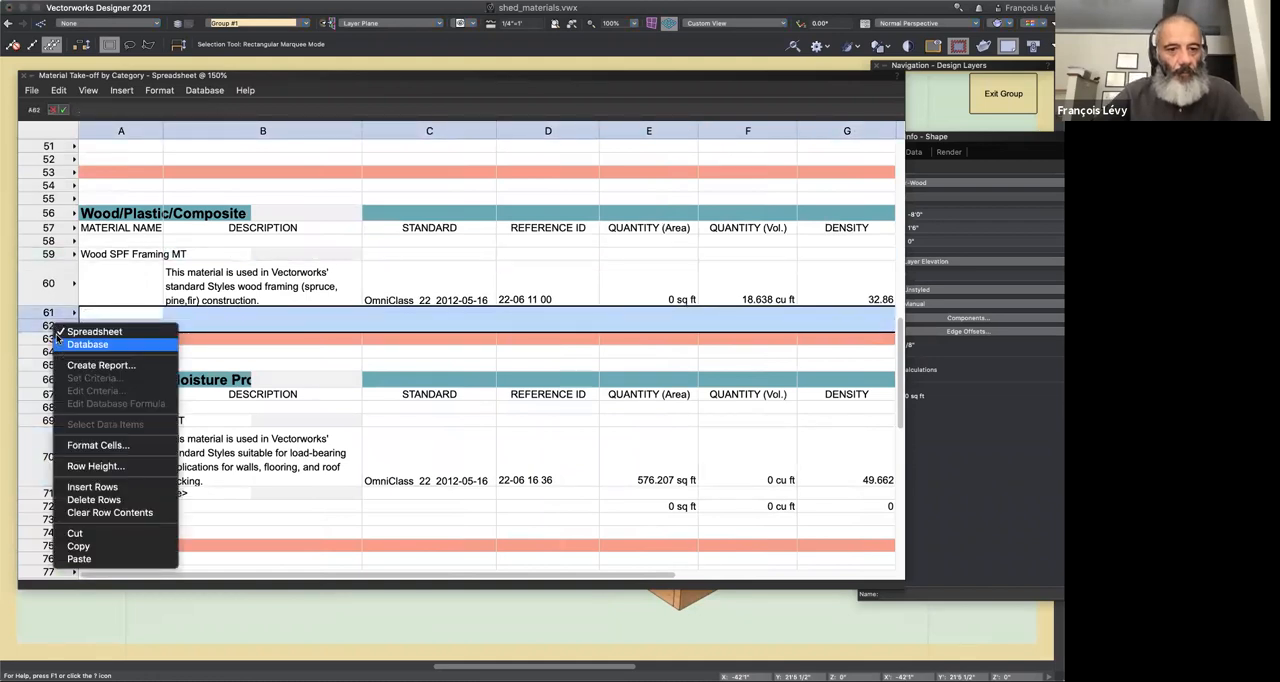
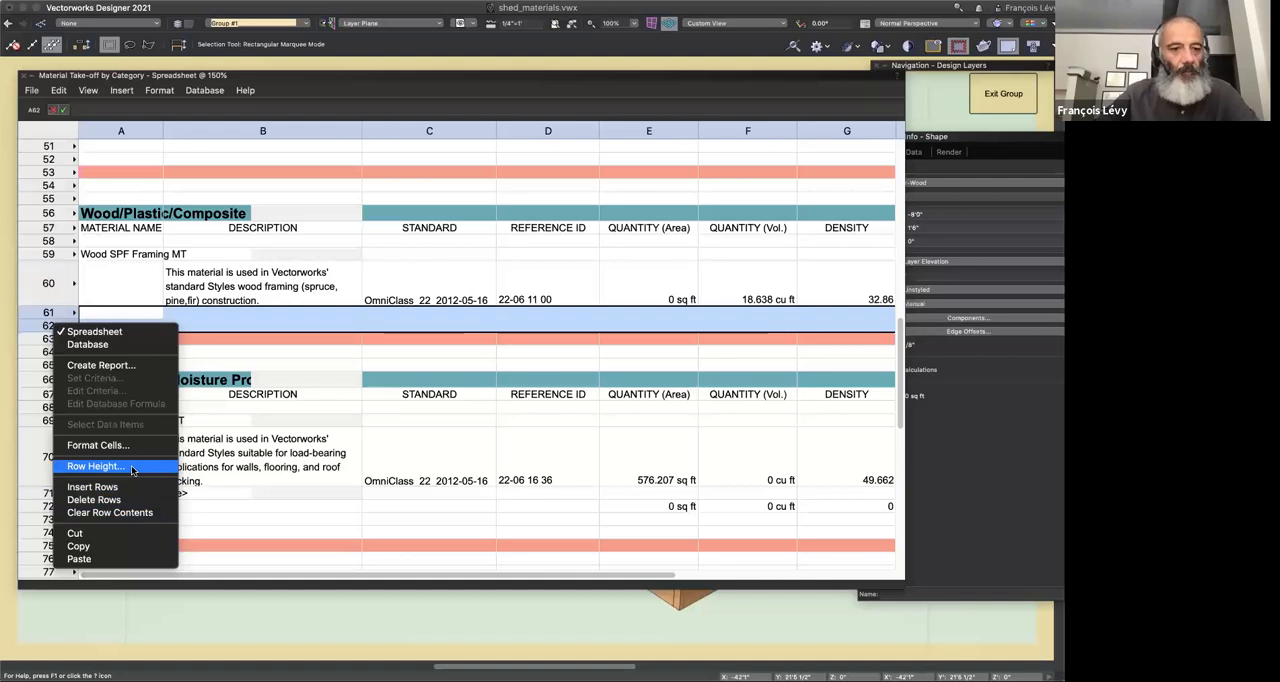
Step: Insert two rows below the wood framing entry and duplicate the Wood SPF Framing MT rows 59 and 60 into rows 61 and 62
left_click(92, 486)
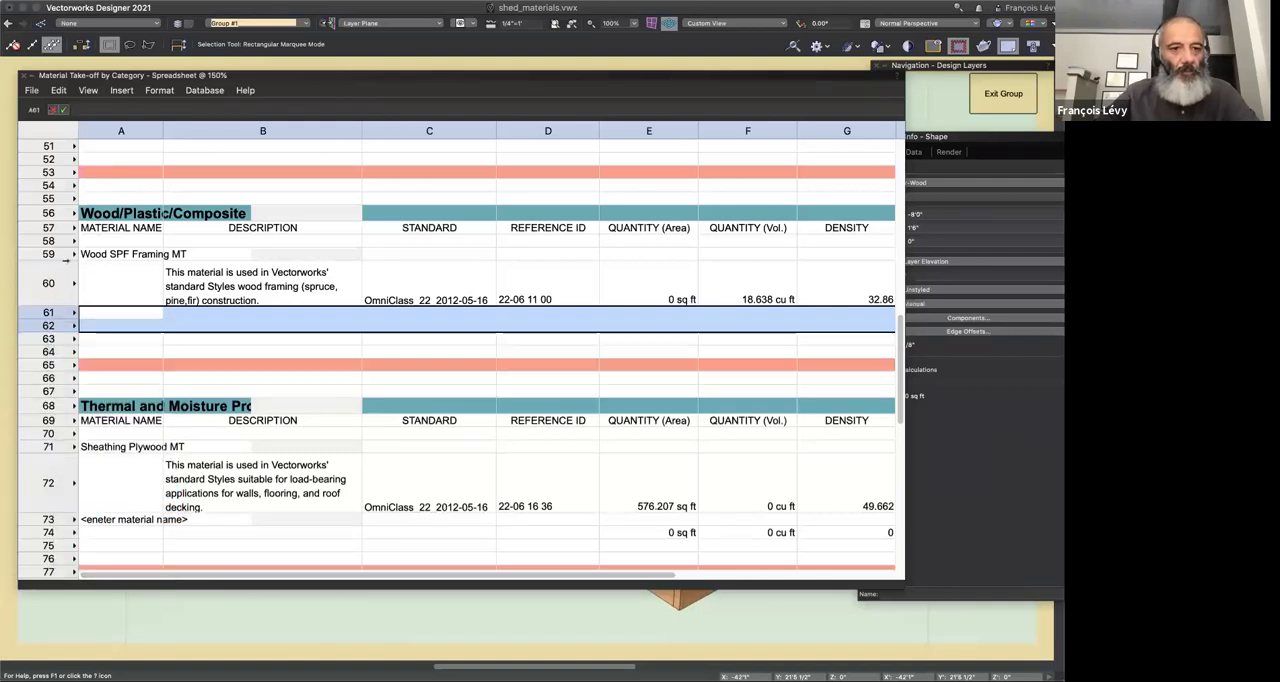
left_click_drag(62, 254, 62, 300)
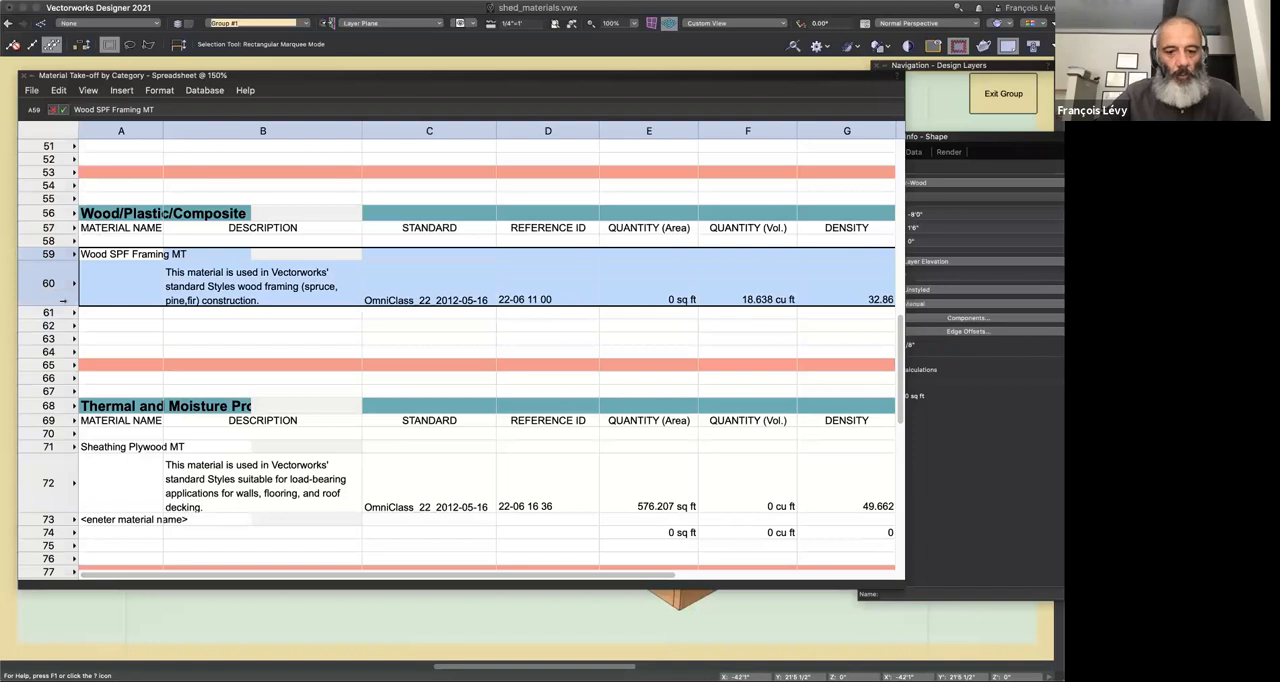
left_click(63, 313)
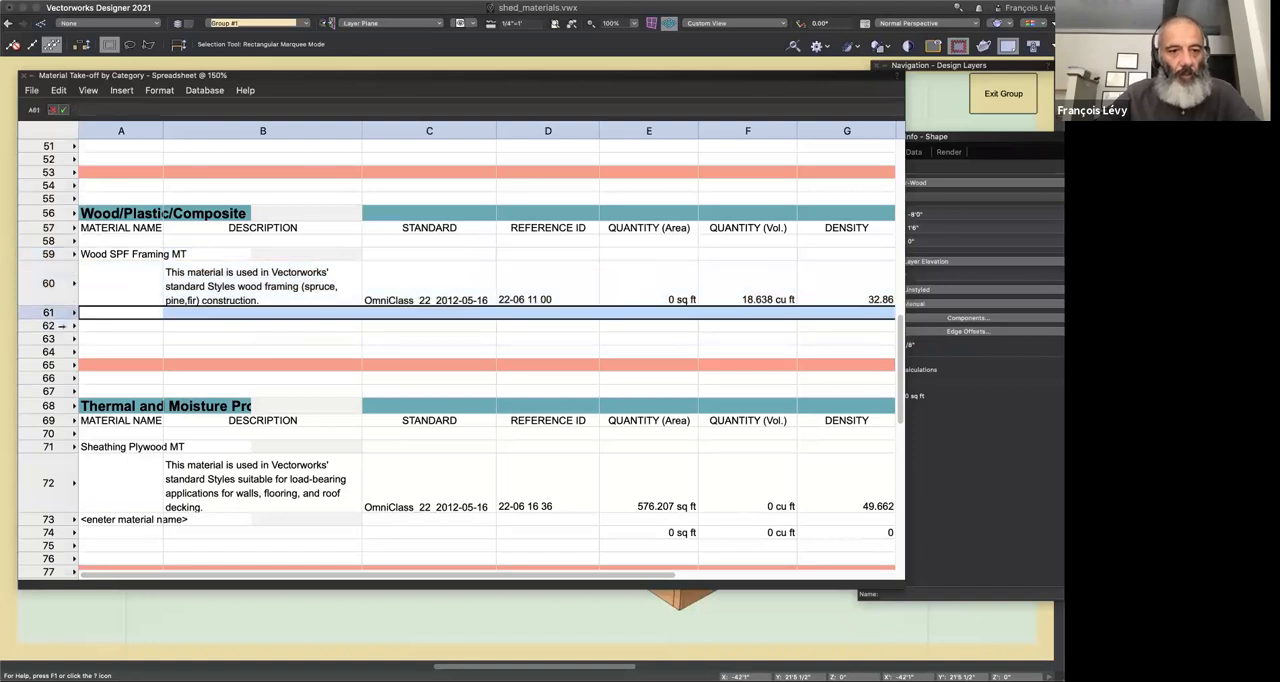
left_click_drag(62, 325, 62, 326)
key("super+v")
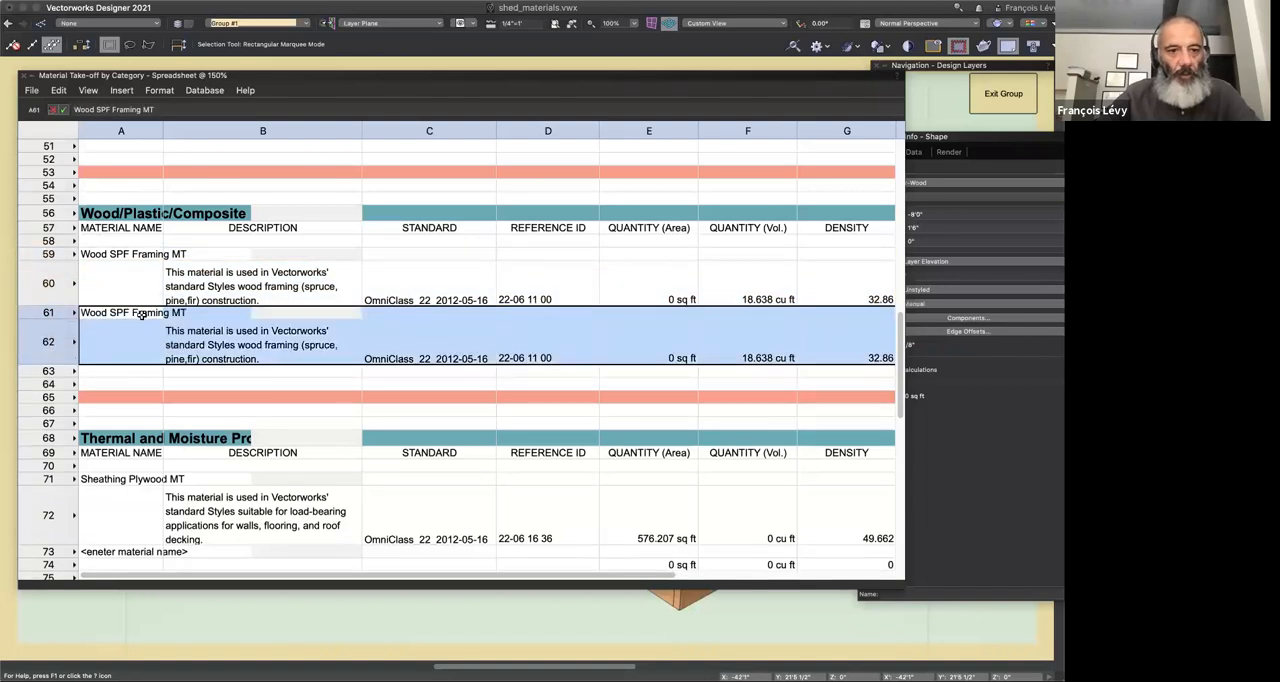
Step: Move the Sheathing Plywood MT name from cell A71 to A61 and check the resulting row 62 values across the weight and cost columns
left_click(142, 480)
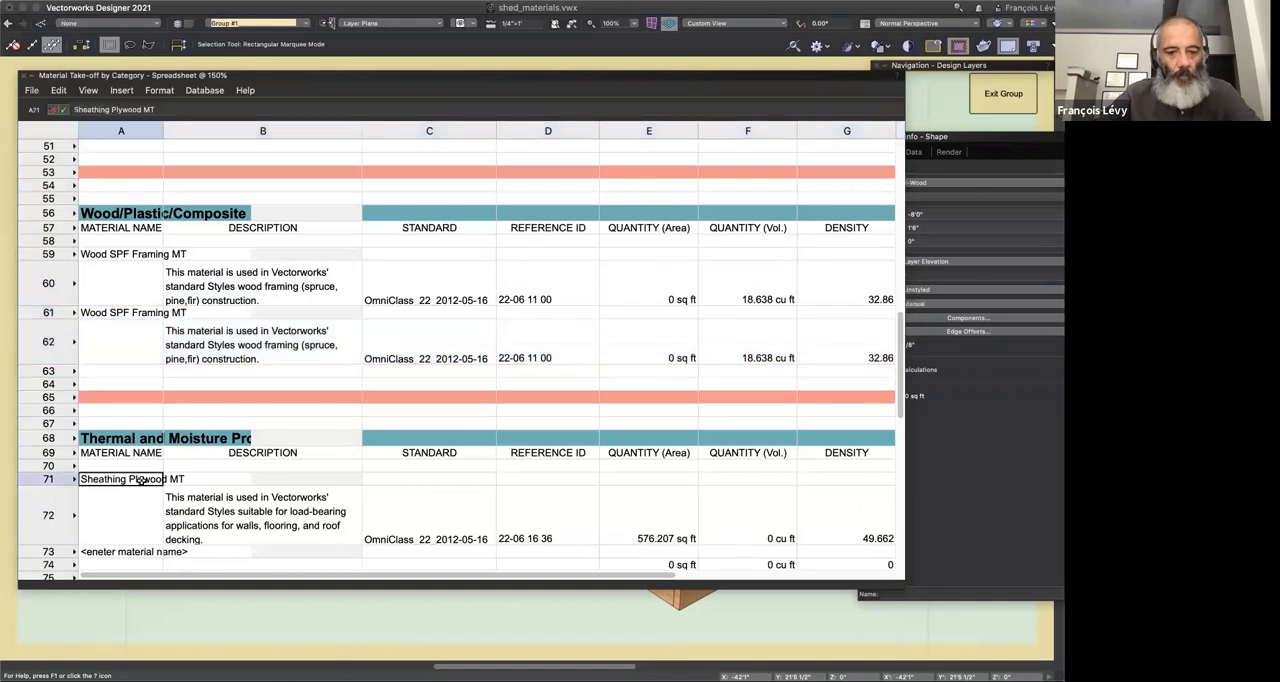
key("super+x")
left_click(117, 313)
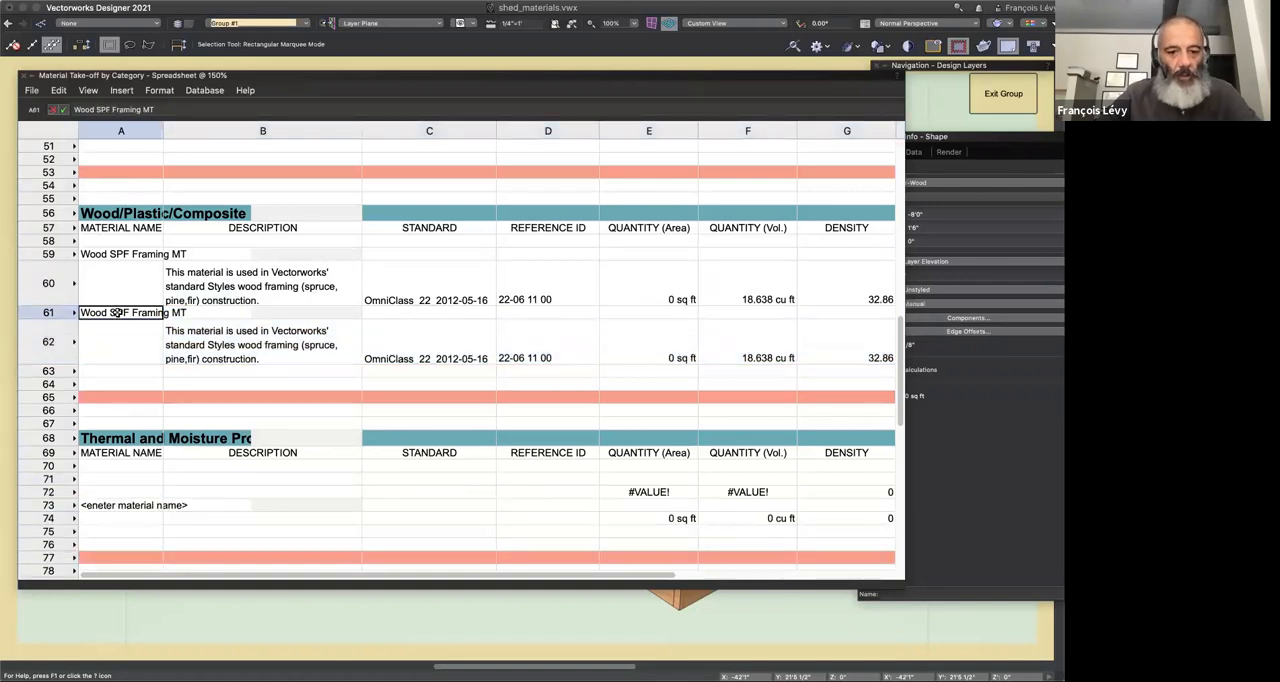
key("super+v")
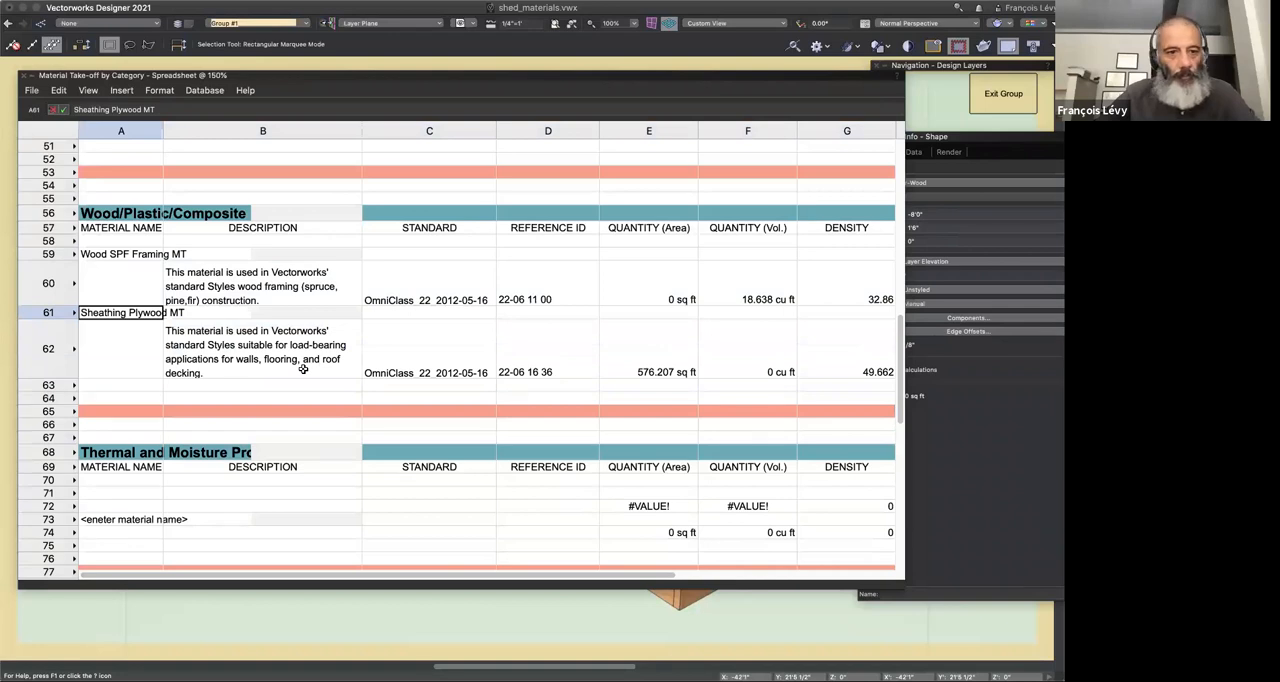
scroll(303, 369, "right", 3)
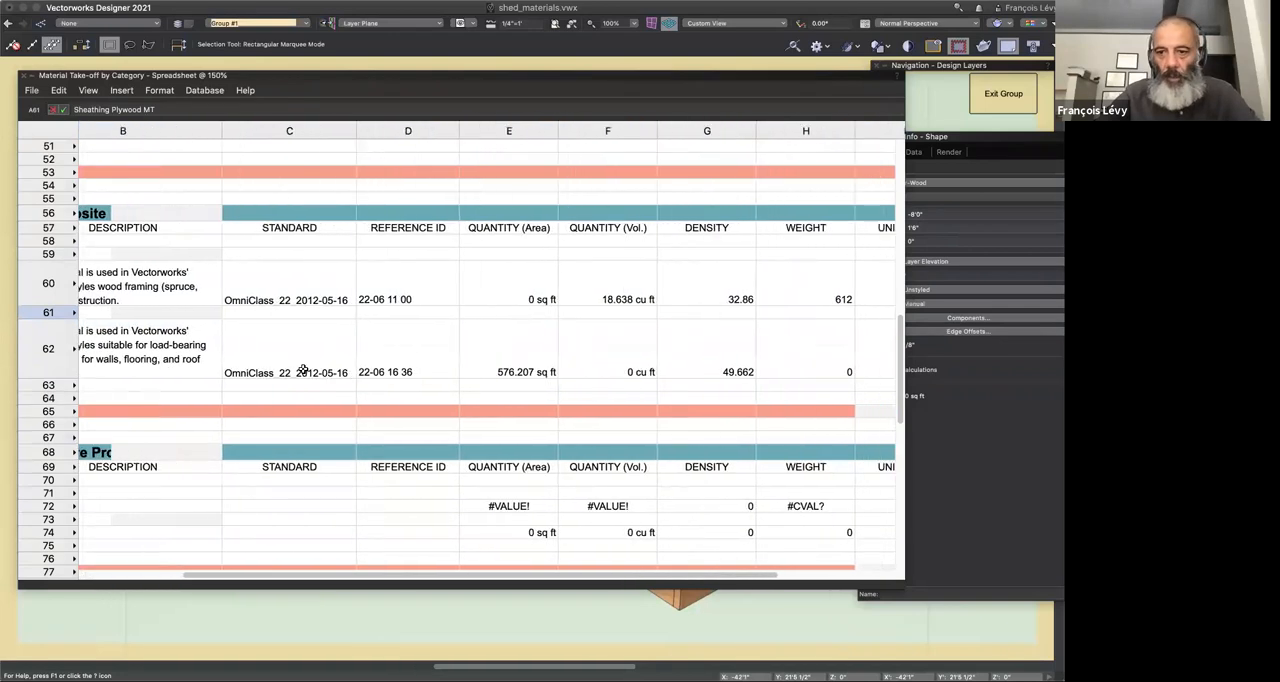
scroll(303, 369, "right", 2)
scroll(303, 369, "right", 2)
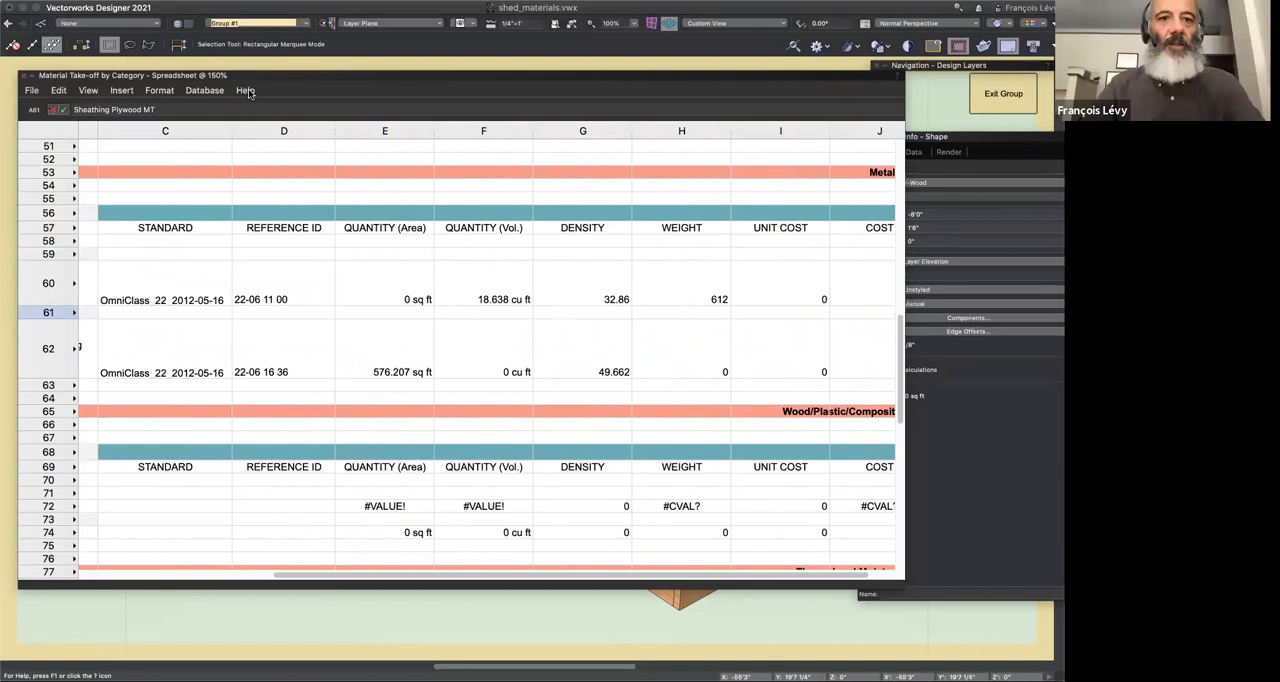
left_click(264, 1)
mouse_move(285, 86)
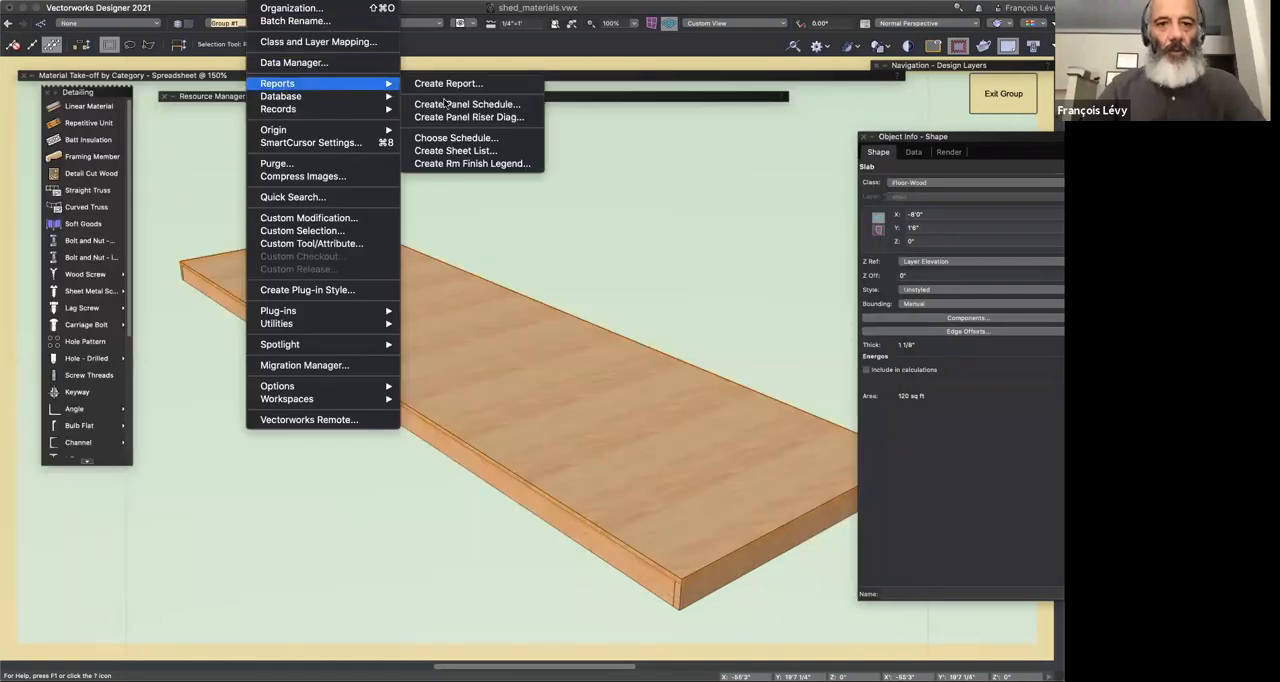
left_click(448, 86)
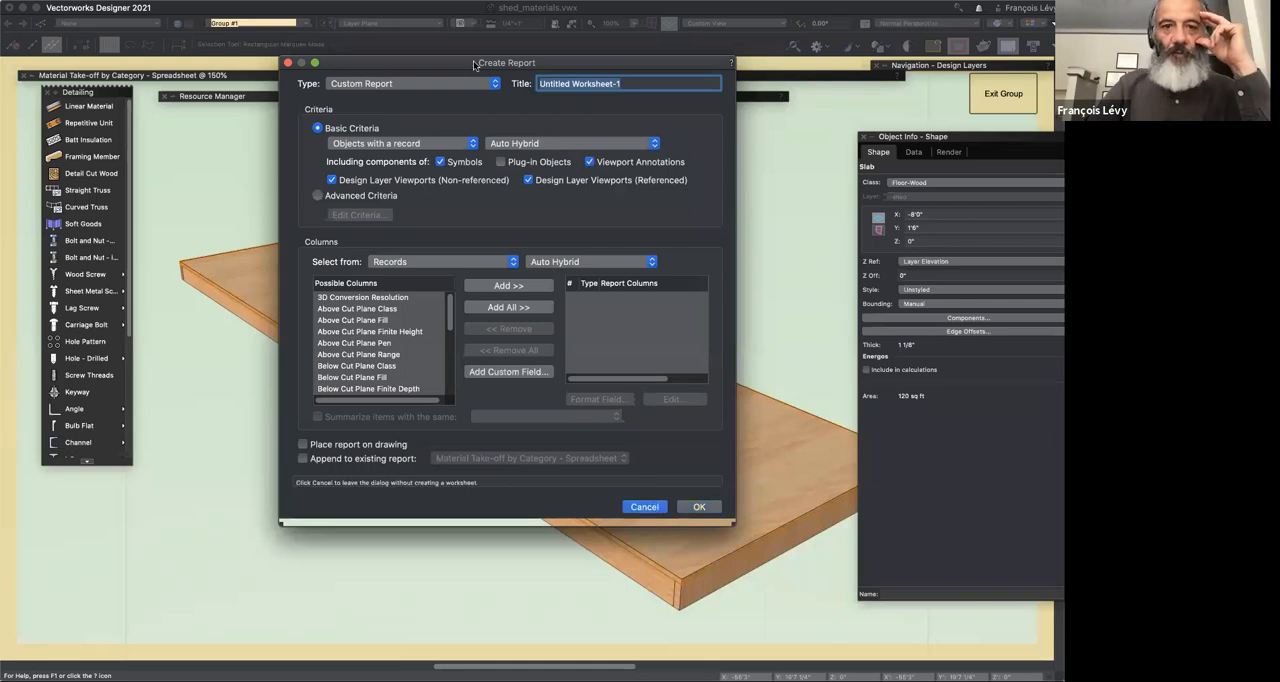
key("Escape")
Step: Create the predefined Material Take-off by Category - Database schedule without placing the worksheet on the drawing
left_click(338, 1)
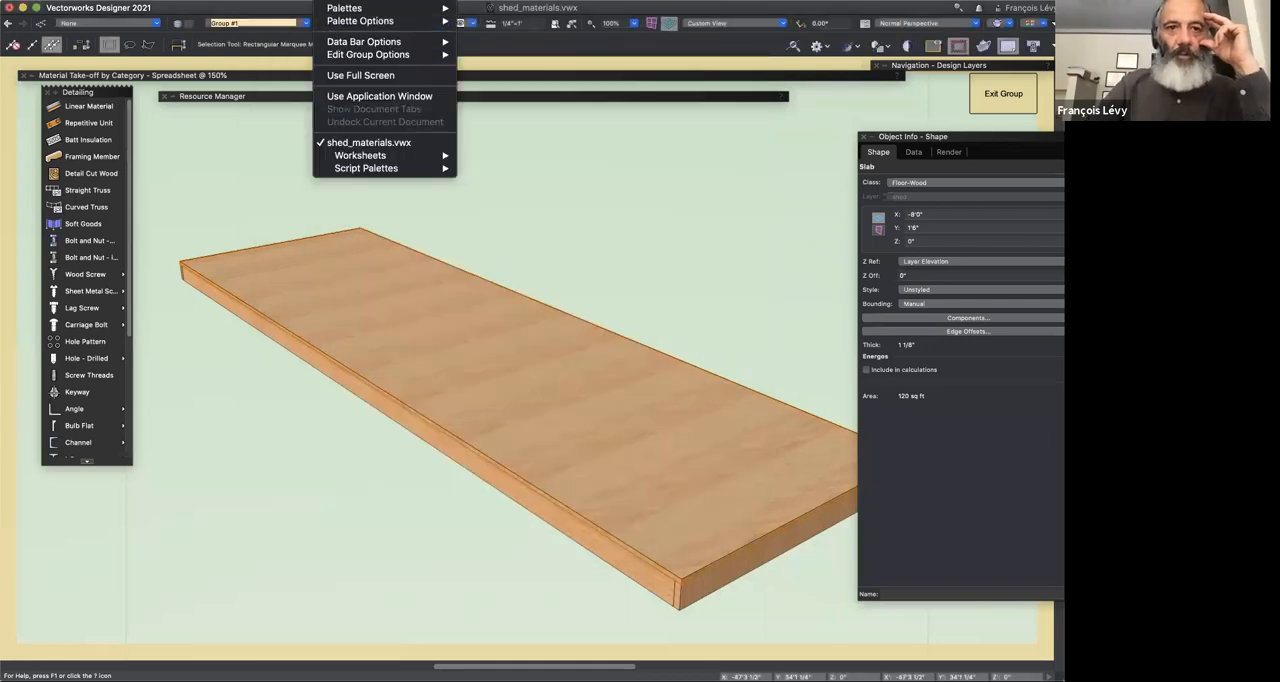
mouse_move(263, 1)
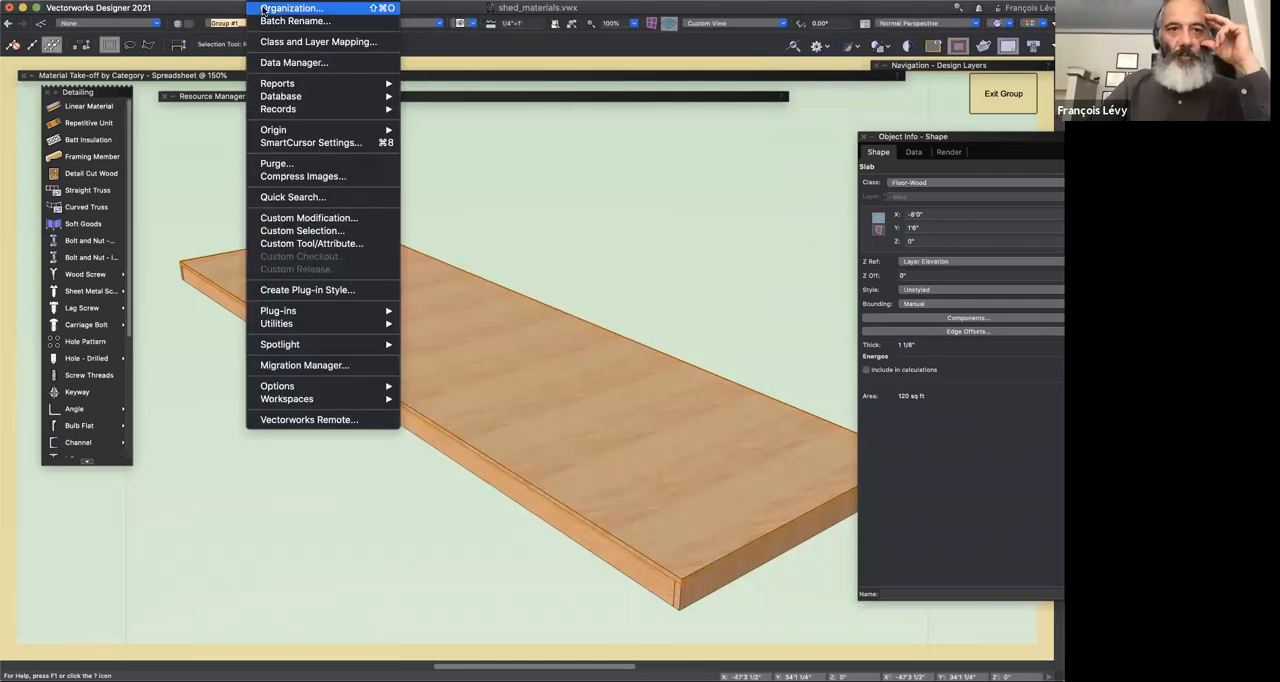
mouse_move(378, 82)
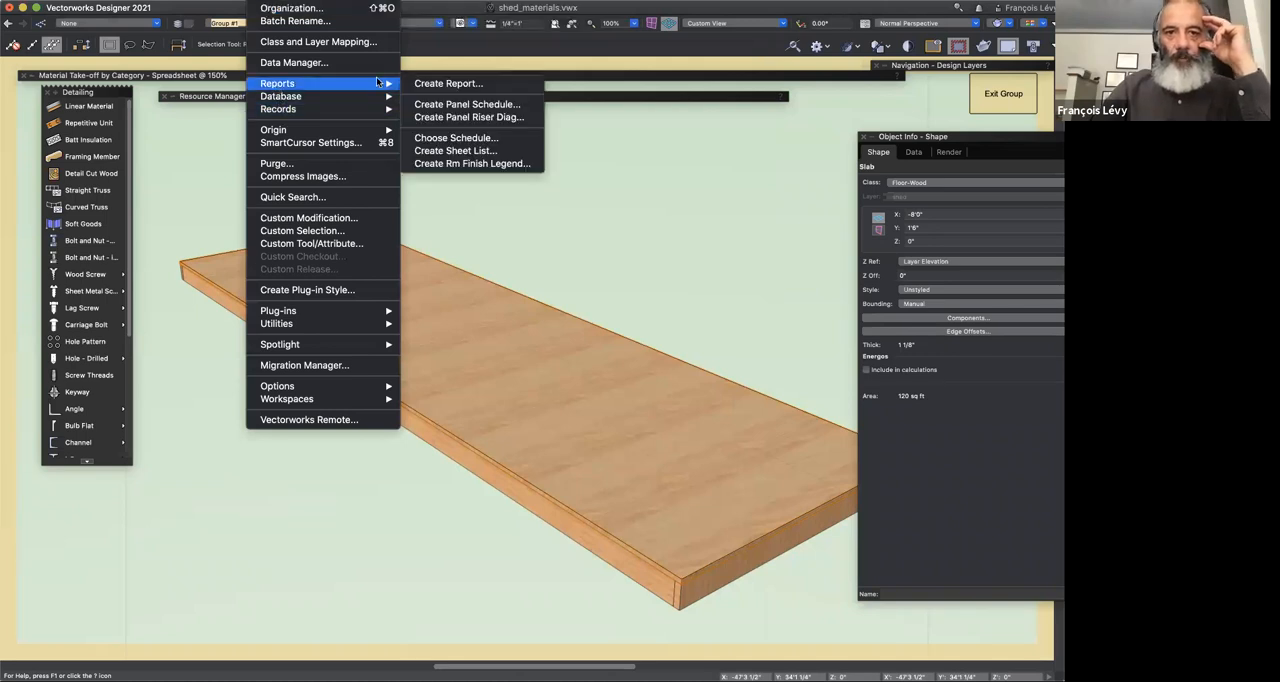
left_click(481, 139)
scroll(539, 223, "down", 3)
scroll(539, 223, "down", 3)
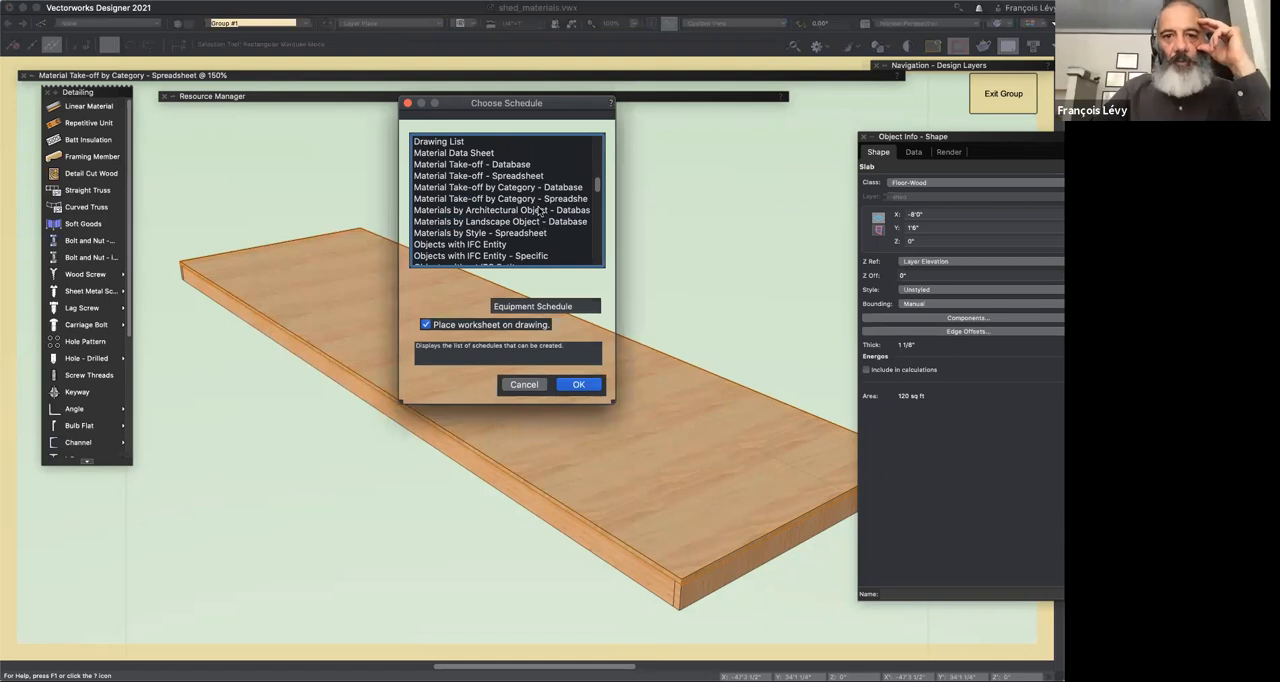
left_click(546, 189)
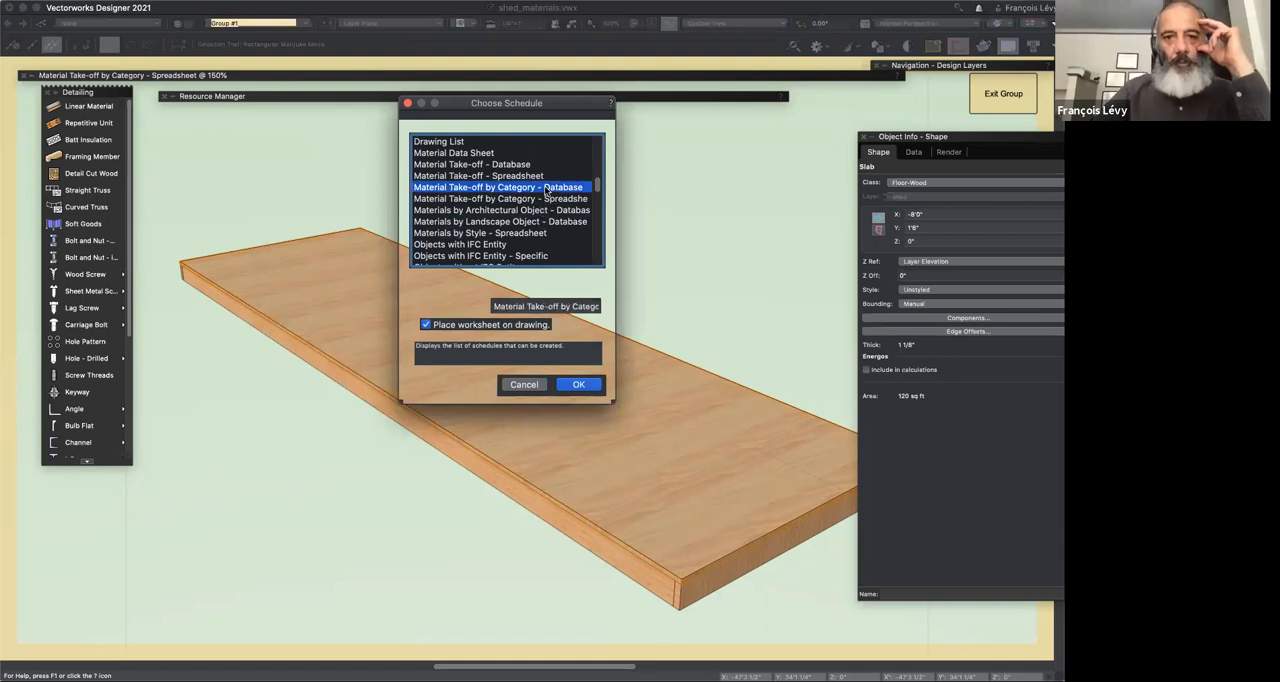
left_click(504, 324)
left_click(577, 385)
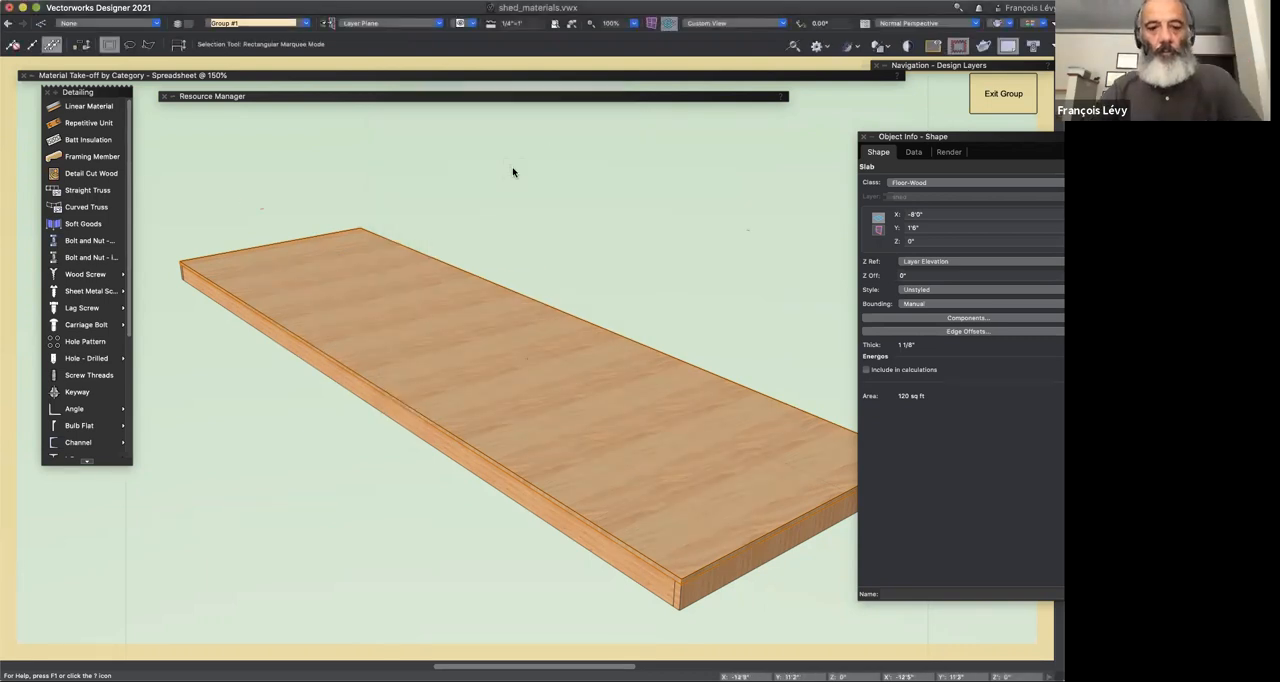
Step: Expand the Resource Manager and open the Material Take-off by Category - Database worksheet from the shed file's worksheets
double_click(461, 102)
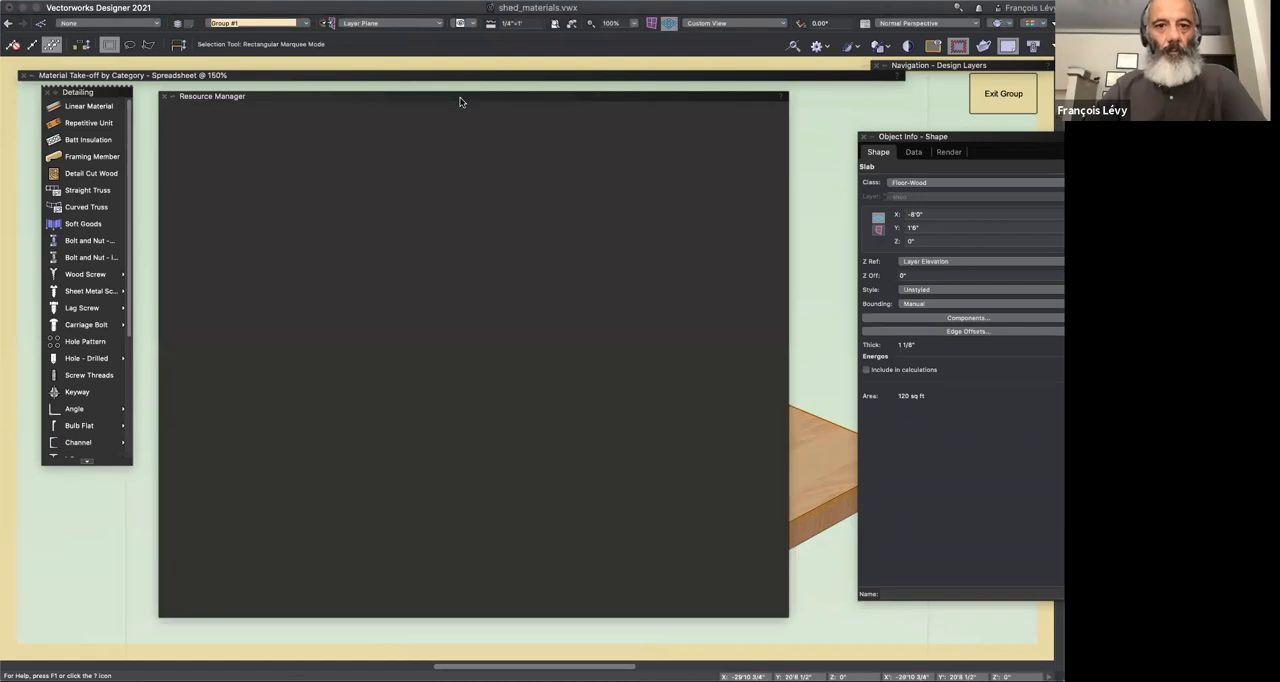
double_click(462, 100)
double_click(461, 100)
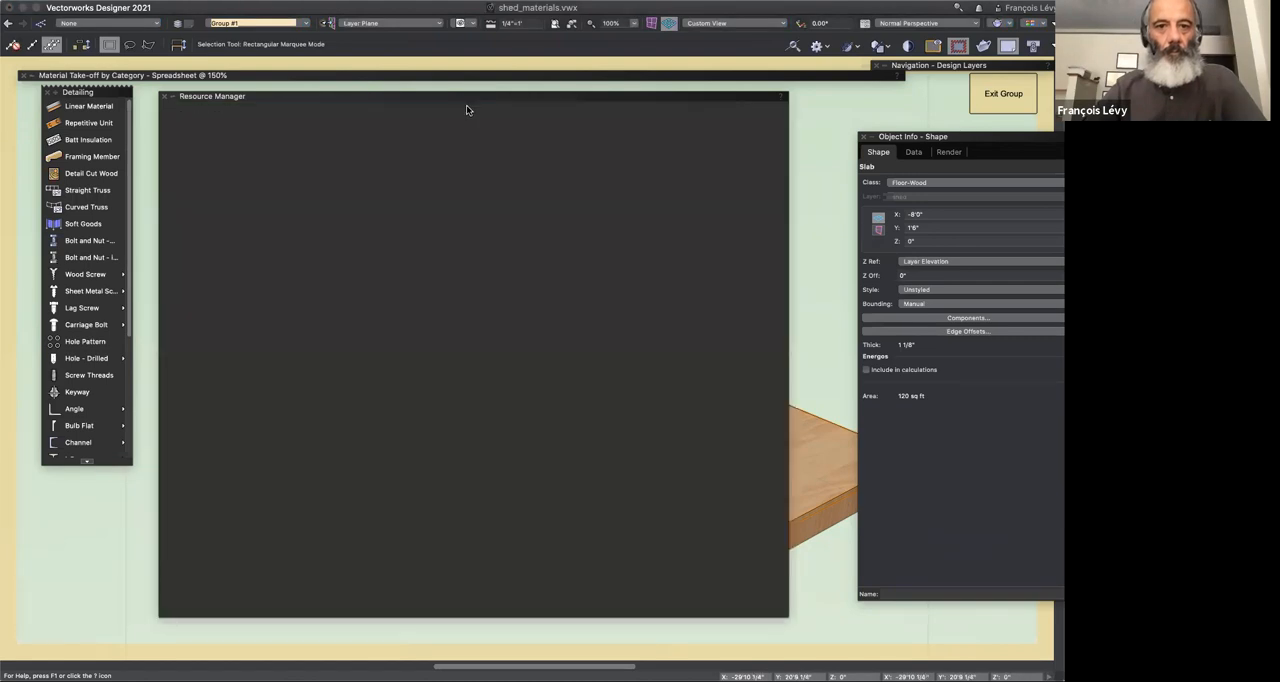
left_click(467, 111)
left_click(460, 268)
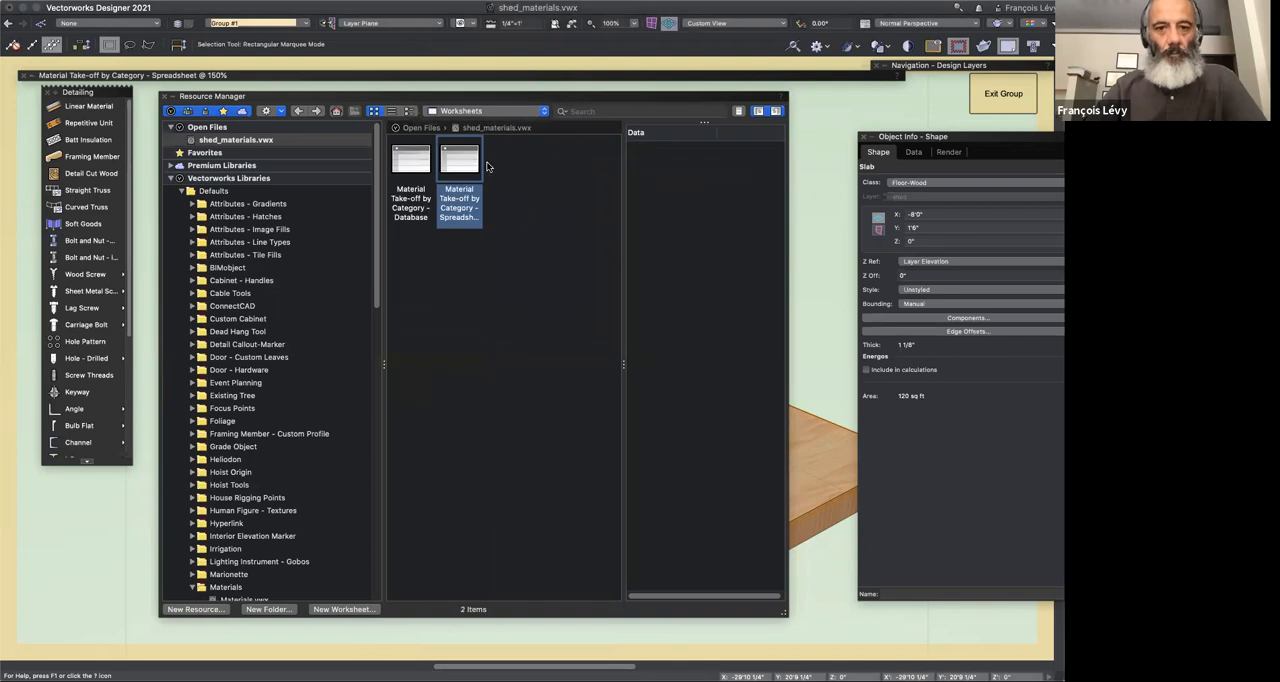
right_click(418, 147)
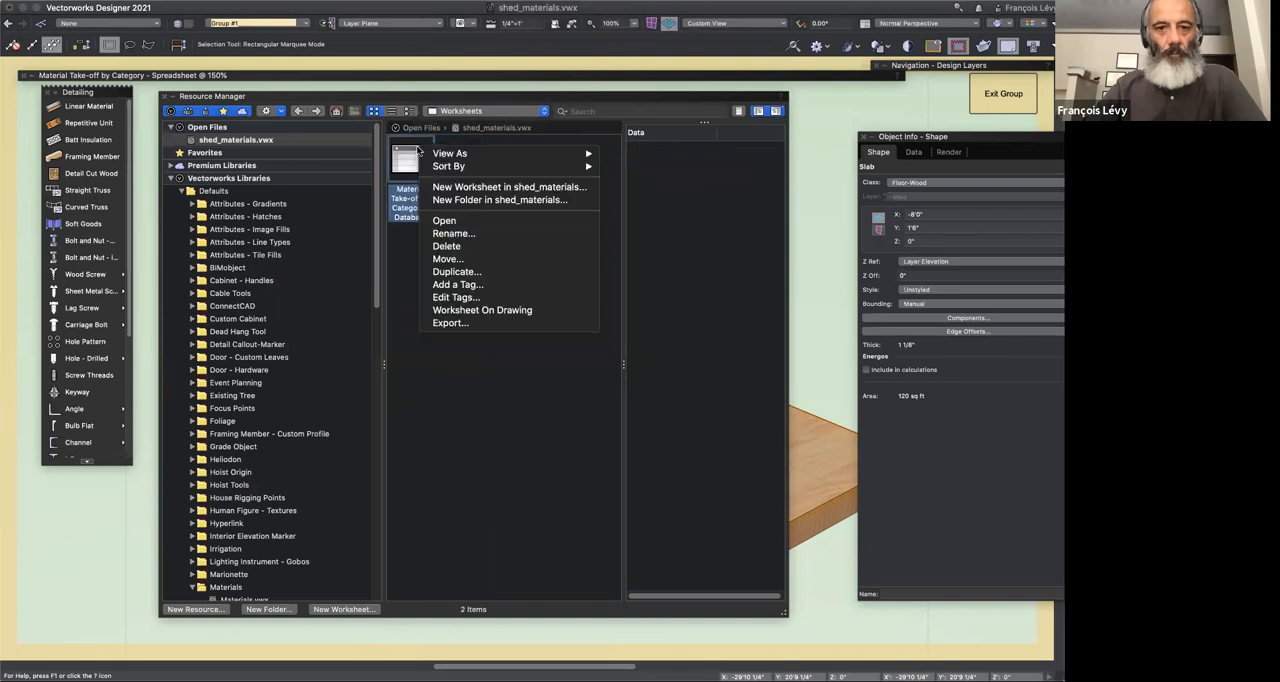
left_click(441, 221)
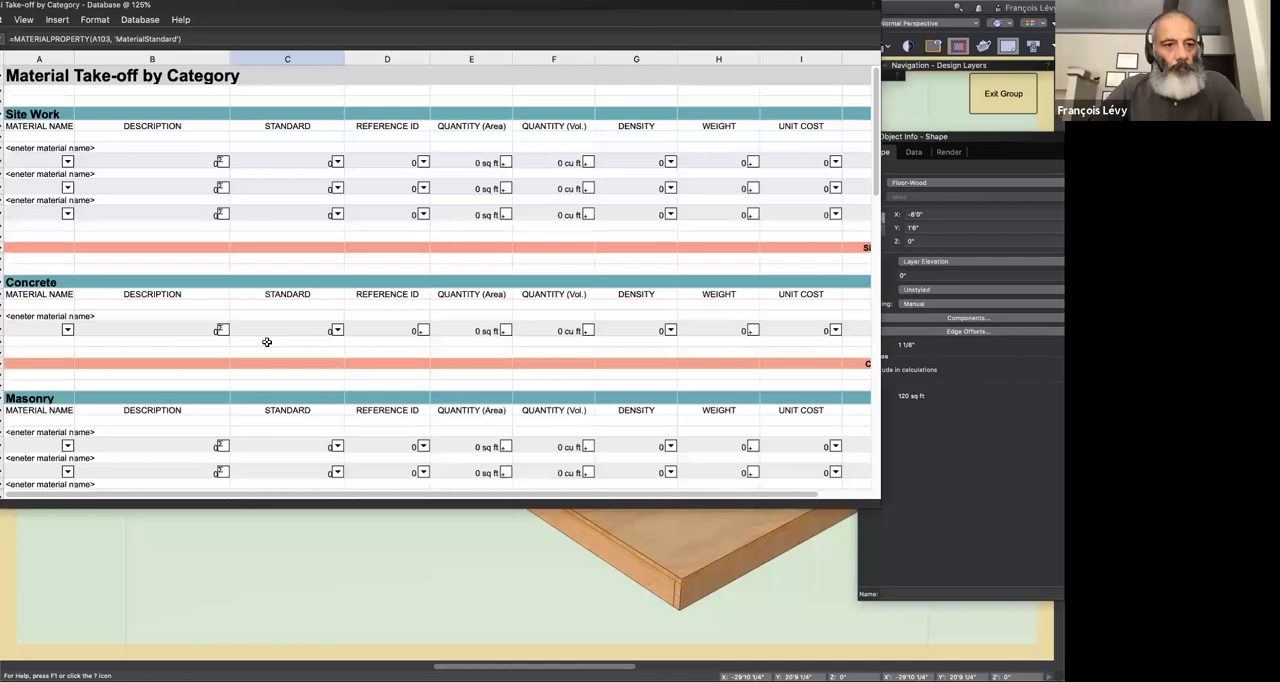
Step: Check which worksheets are open and reposition the database take-off window so its header and row numbers are fully in view
left_click(342, 0)
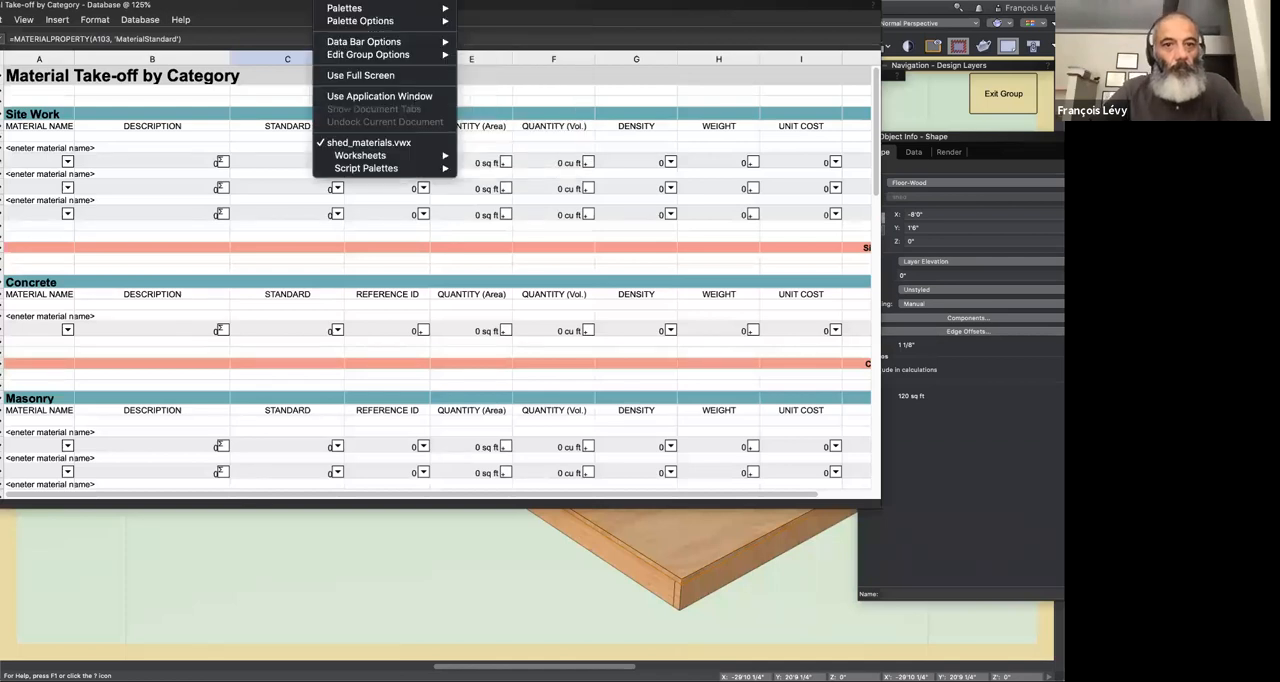
mouse_move(390, 156)
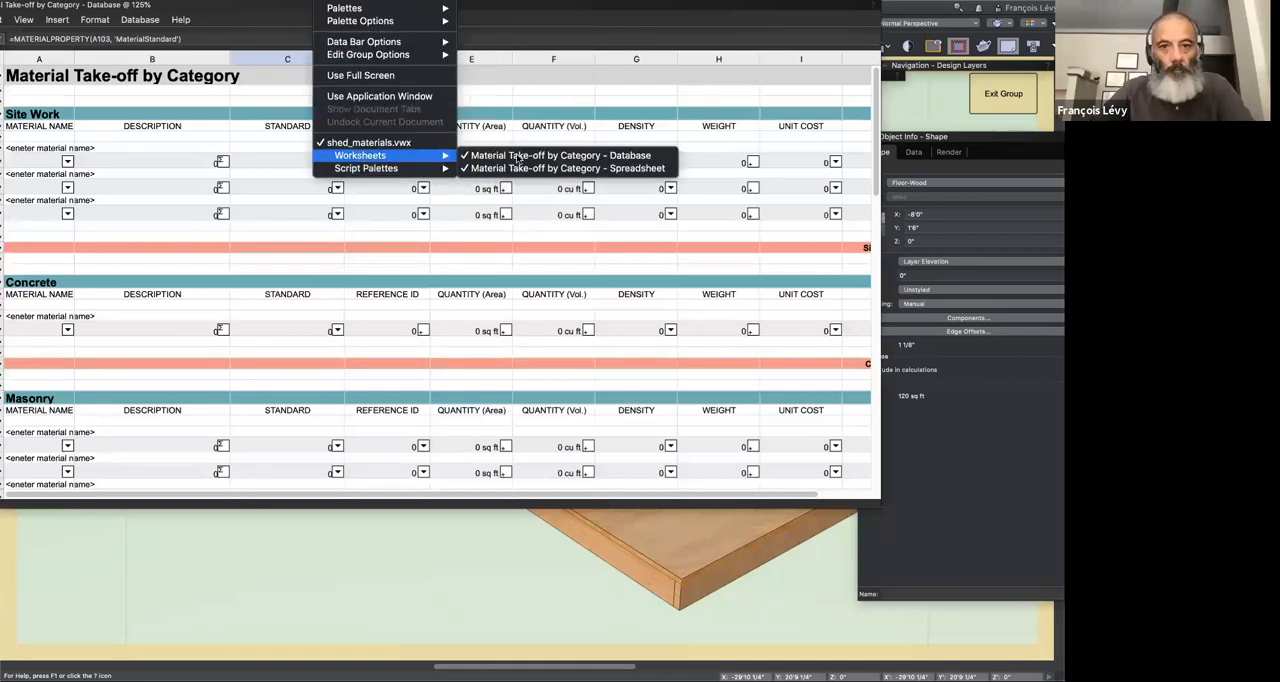
left_click(235, 27)
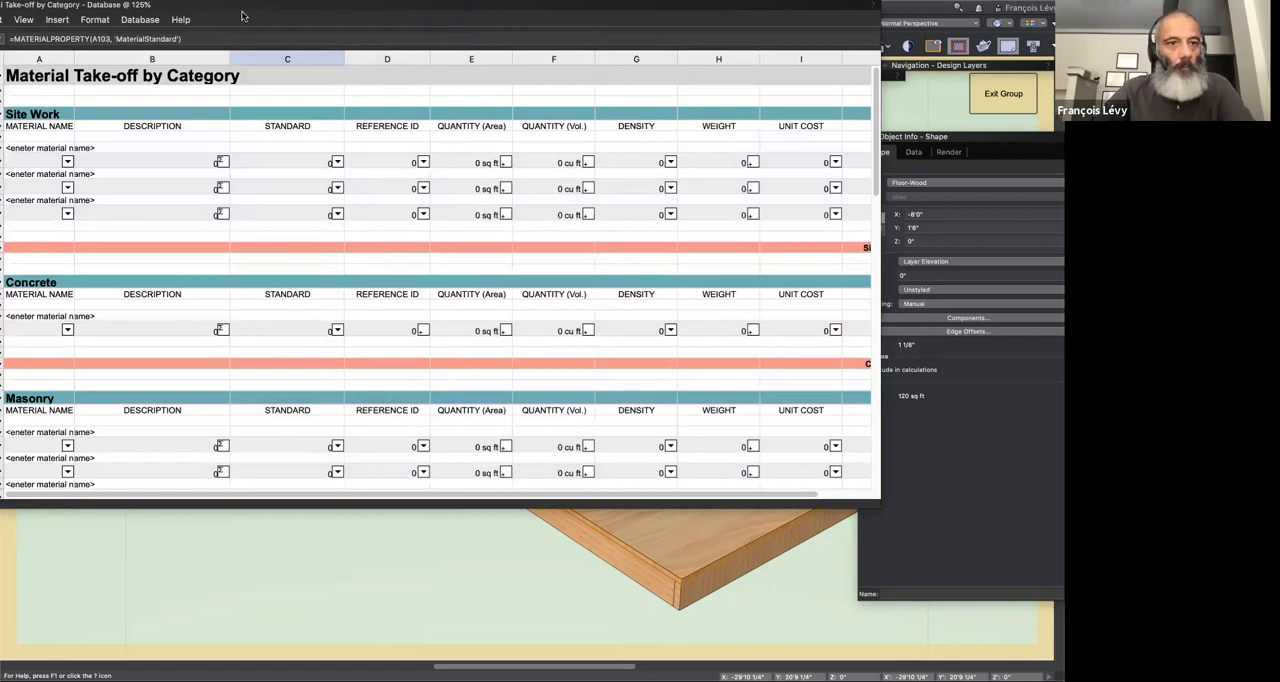
left_click_drag(56, 6, 147, 118)
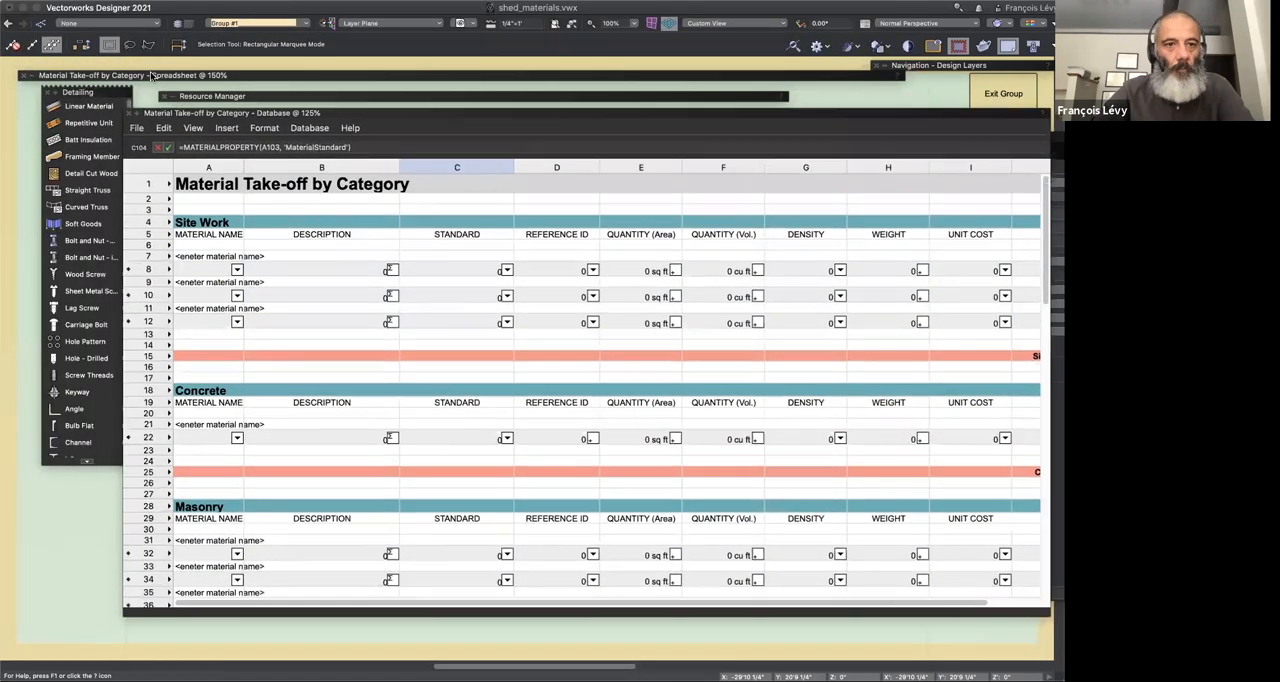
Step: Copy the Wood SPF Framing MT name from the spreadsheet take-off's cell A59 into cell A59 of the database take-off's Wood/Plastic/Composite section
double_click(148, 77)
left_click(112, 263)
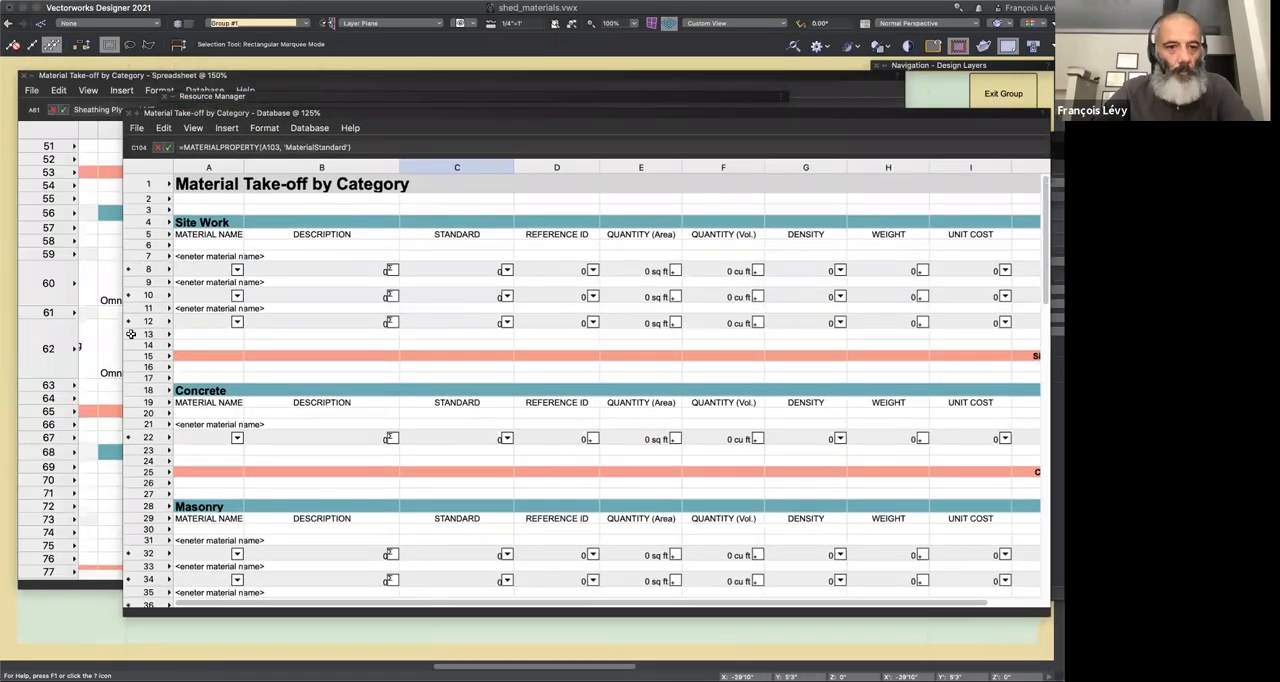
scroll(136, 315, "left", 5)
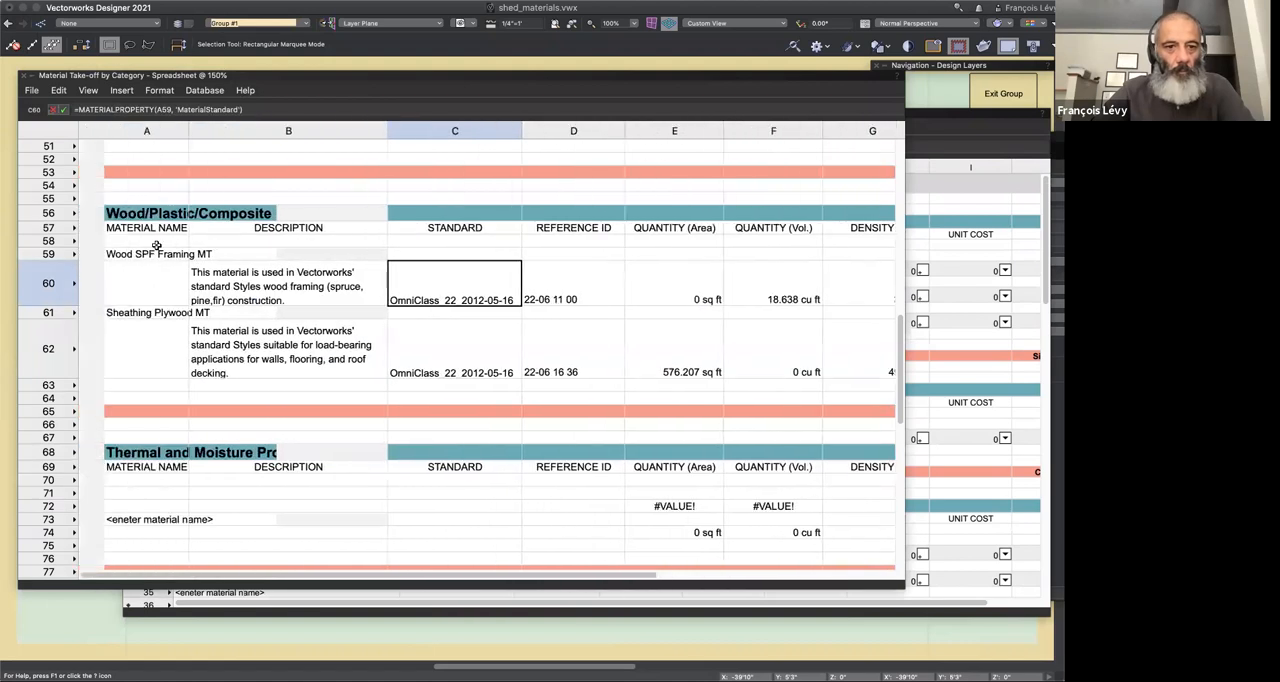
left_click(155, 256)
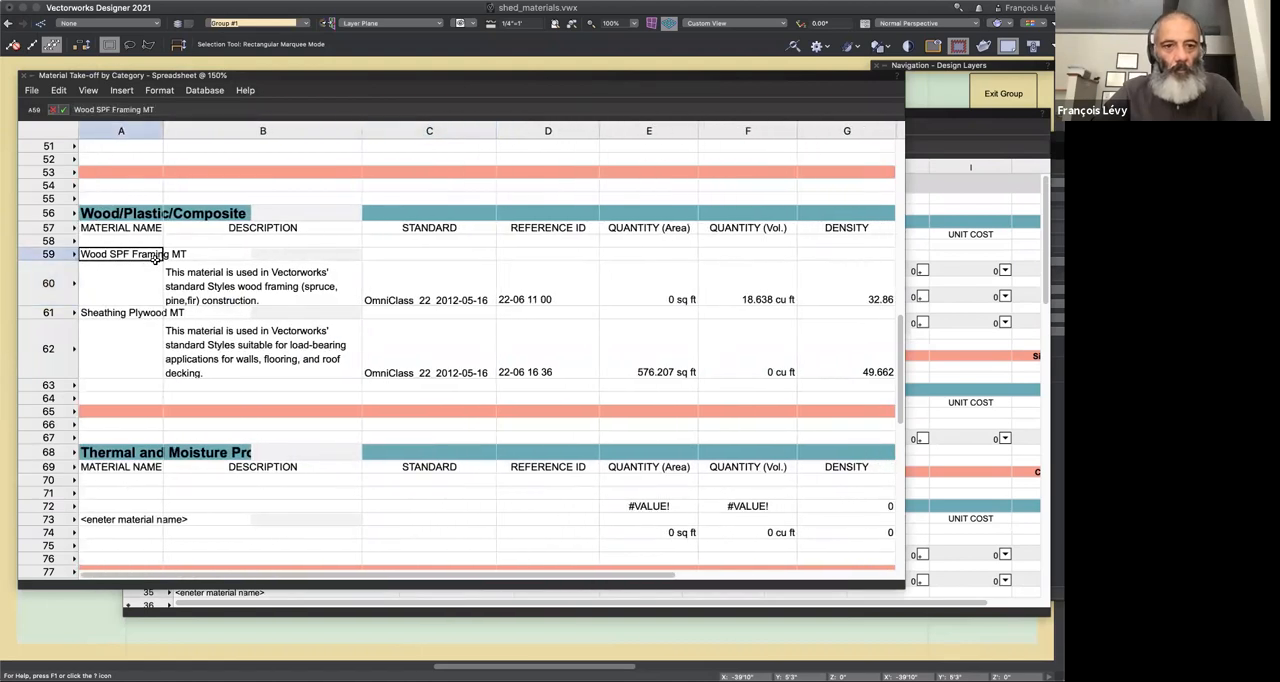
left_click(940, 208)
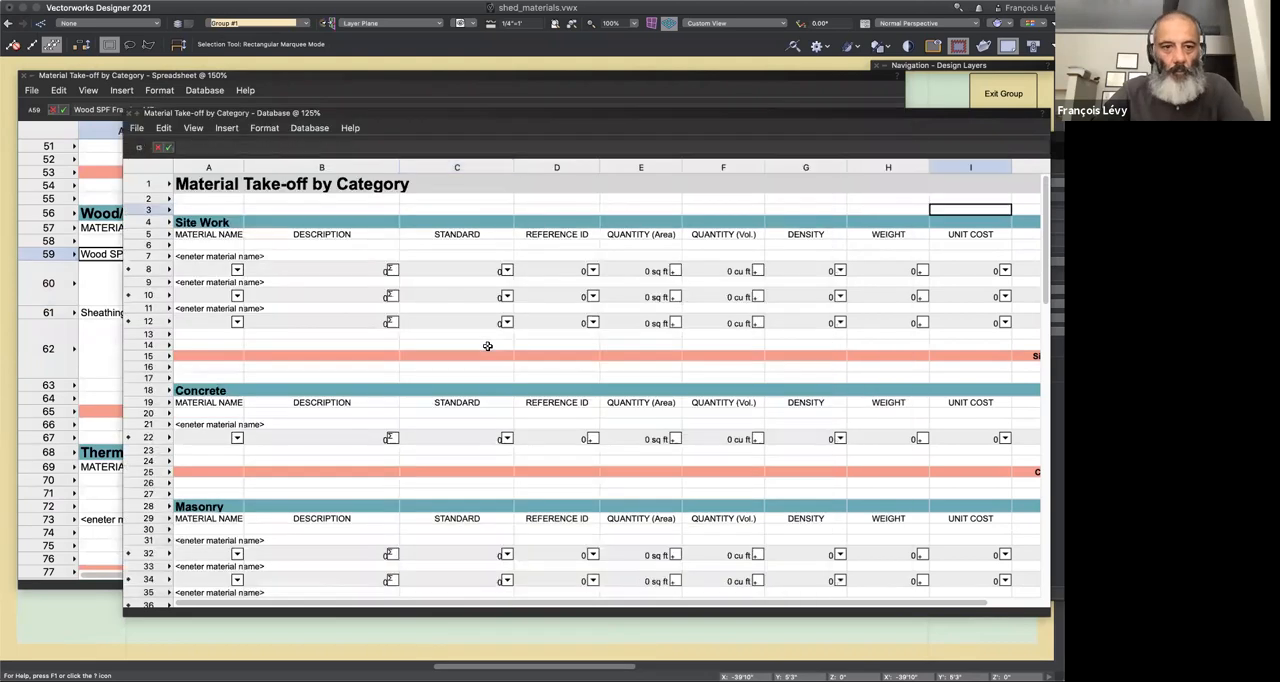
scroll(233, 420, "down", 1)
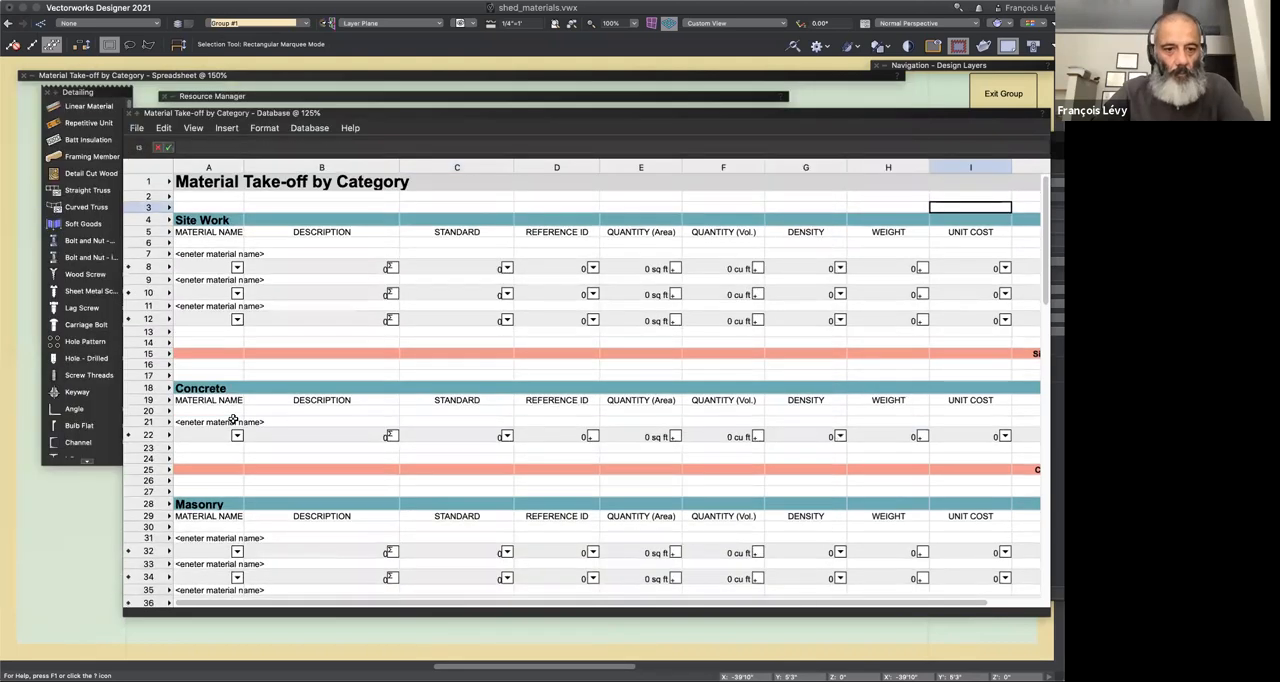
scroll(233, 420, "down", 10)
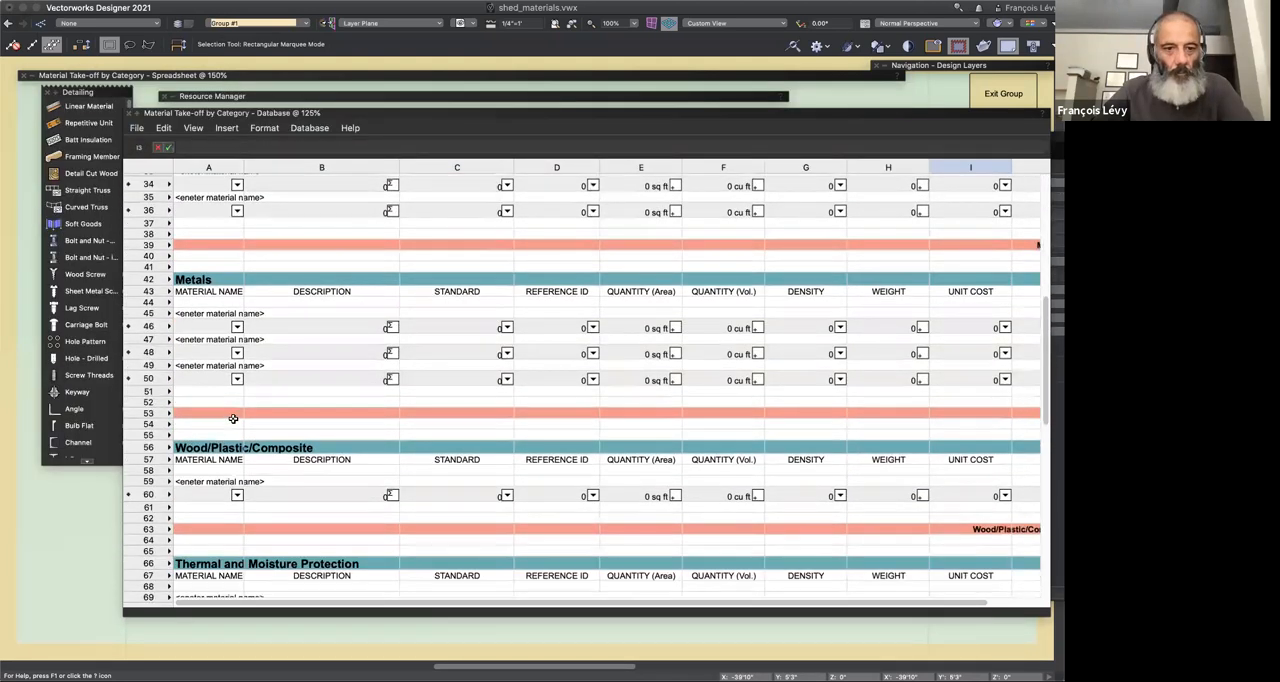
left_click(211, 481)
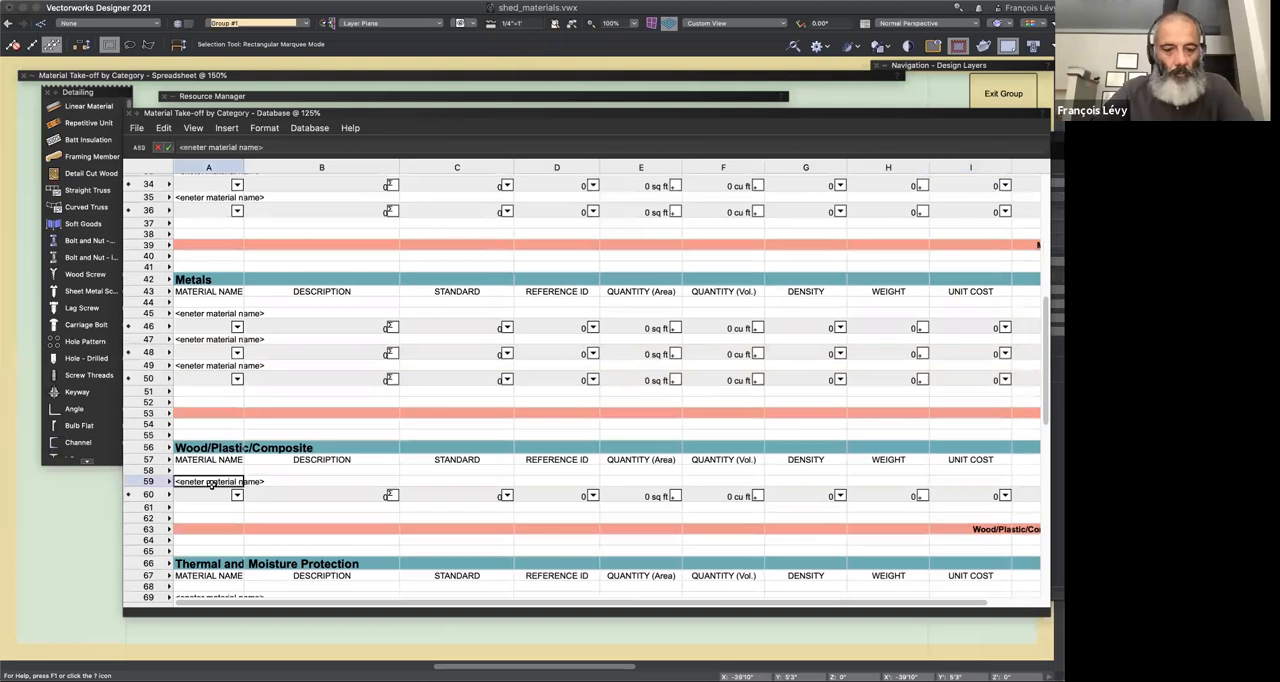
type("Wood SPF Framing MT")
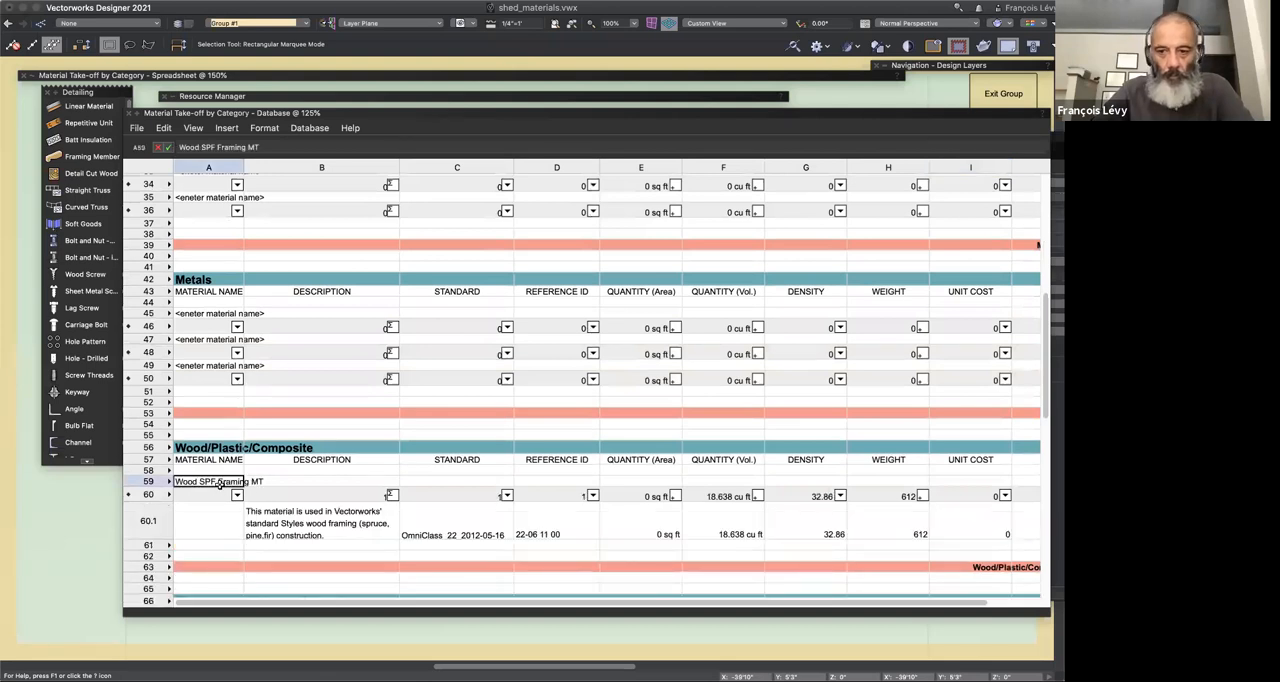
scroll(219, 483, "down", 4)
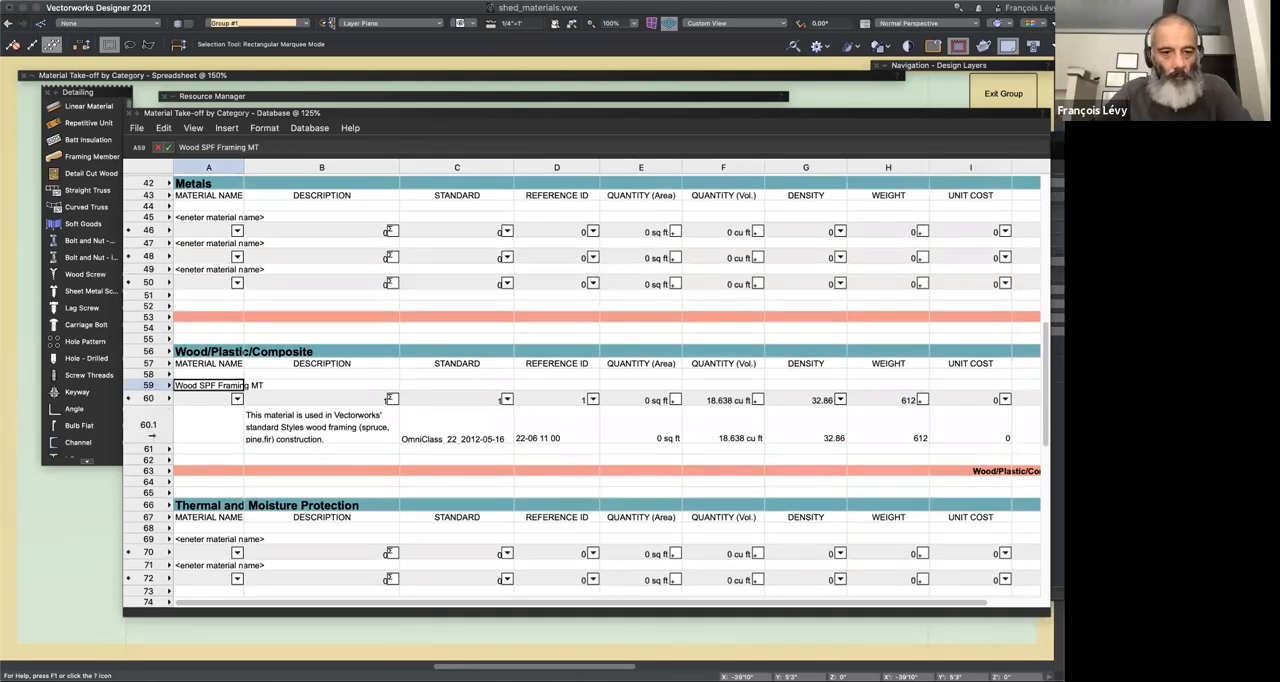
Step: Insert three rows below the Wood SPF Framing MT entry in the database take-off and paste a copy of rows 59 and 60 there
left_click(153, 399)
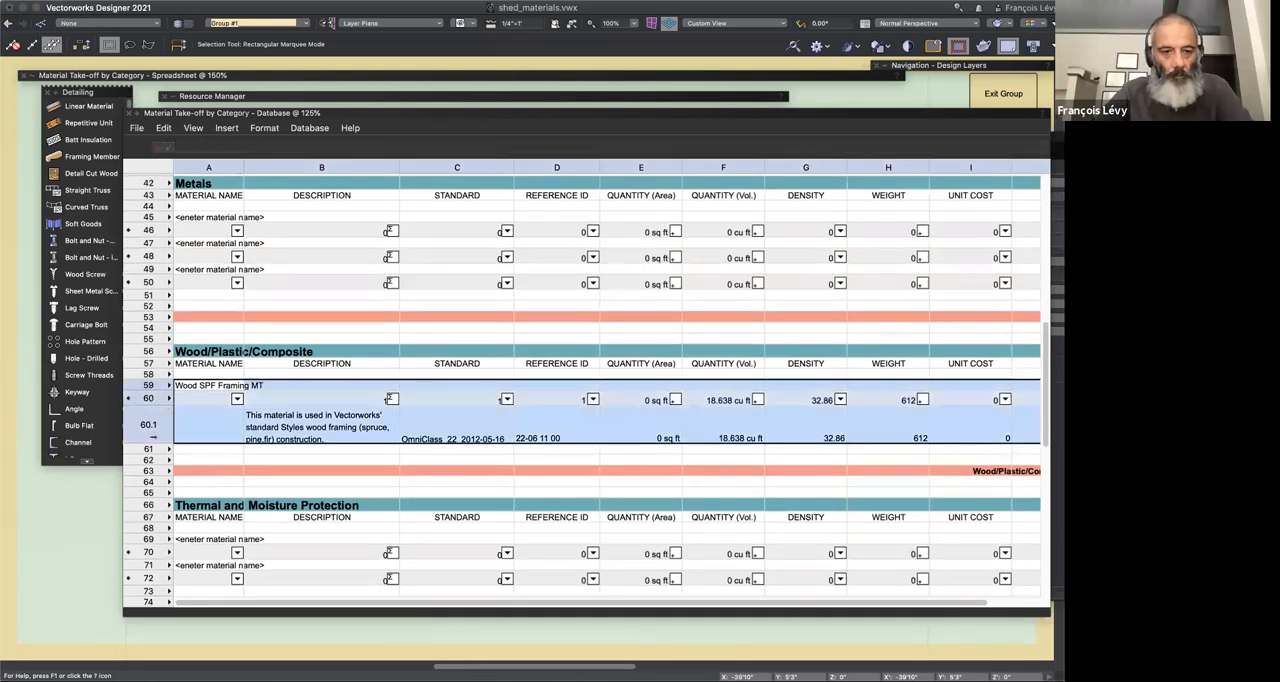
left_click_drag(150, 450, 149, 471)
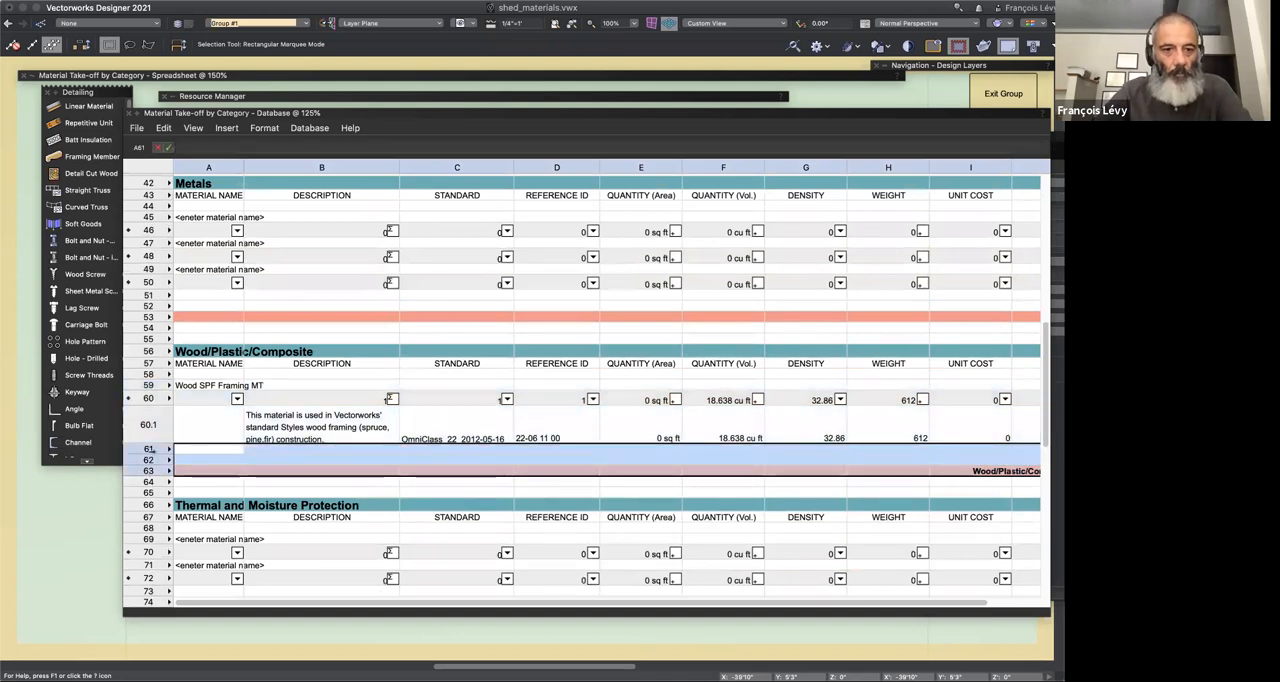
right_click(154, 456)
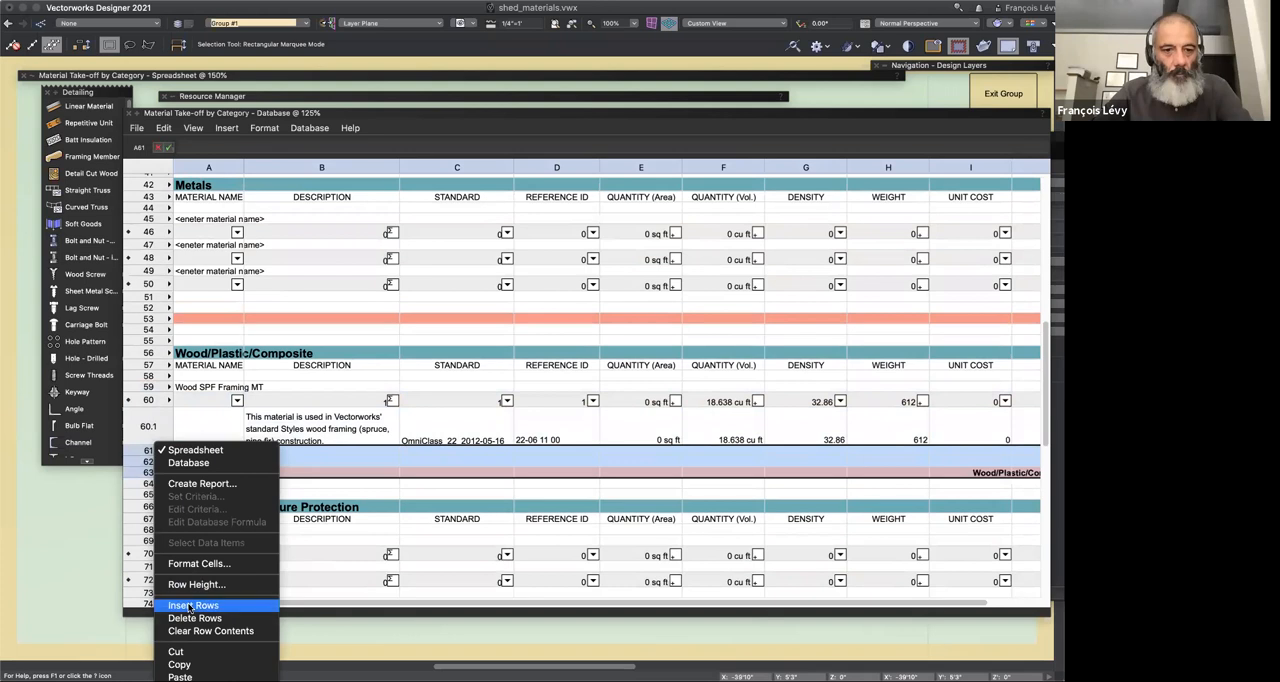
left_click(190, 605)
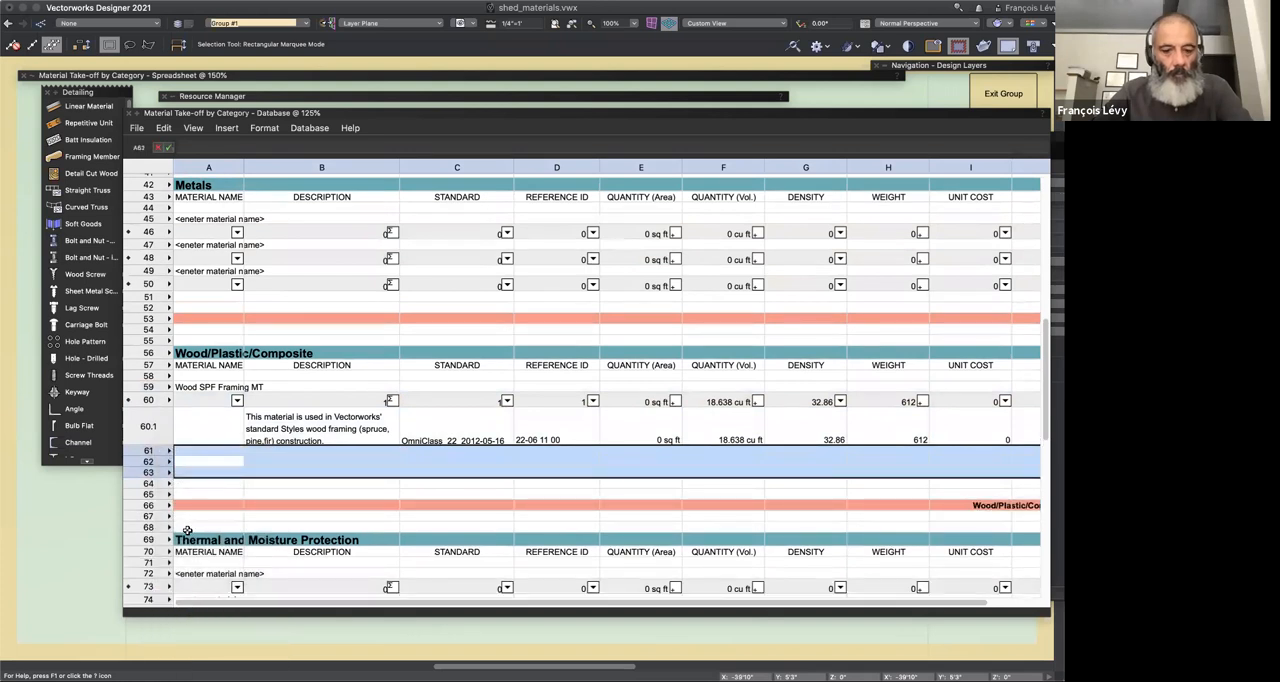
key("ctrl+v")
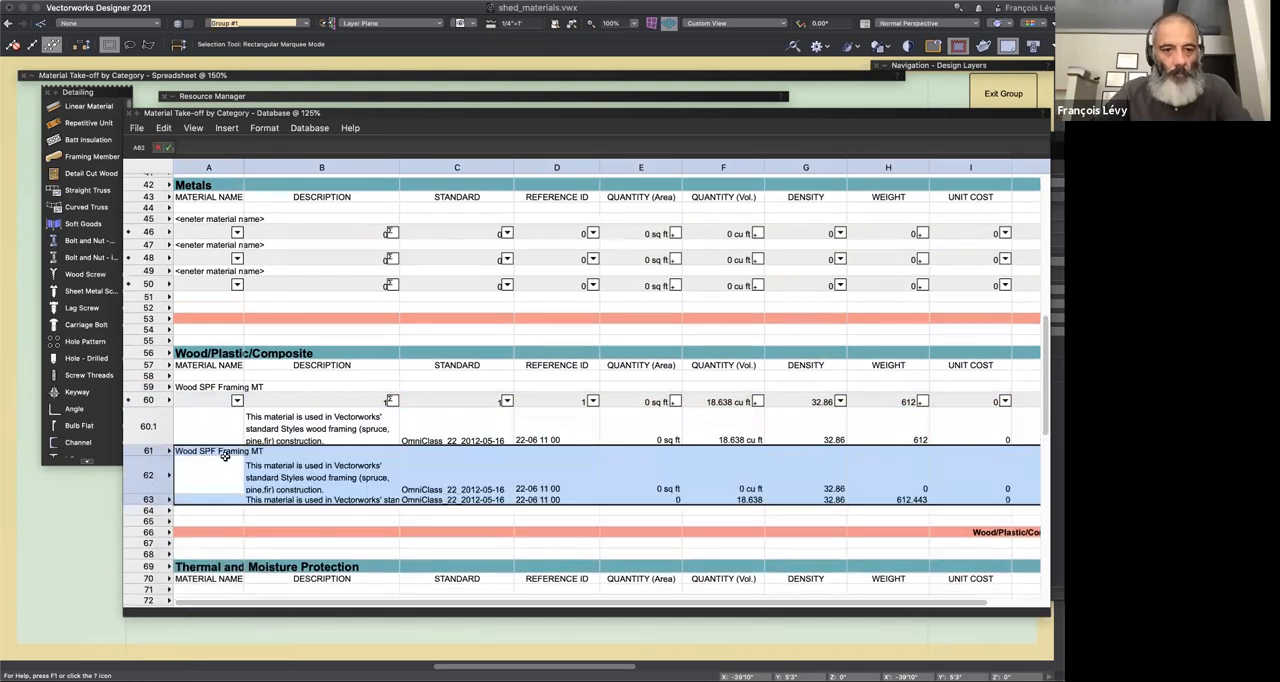
Step: Copy the Sheathing Plywood MT name from the spreadsheet take-off's cell A61 into cell A61 of the database take-off
left_click(236, 458)
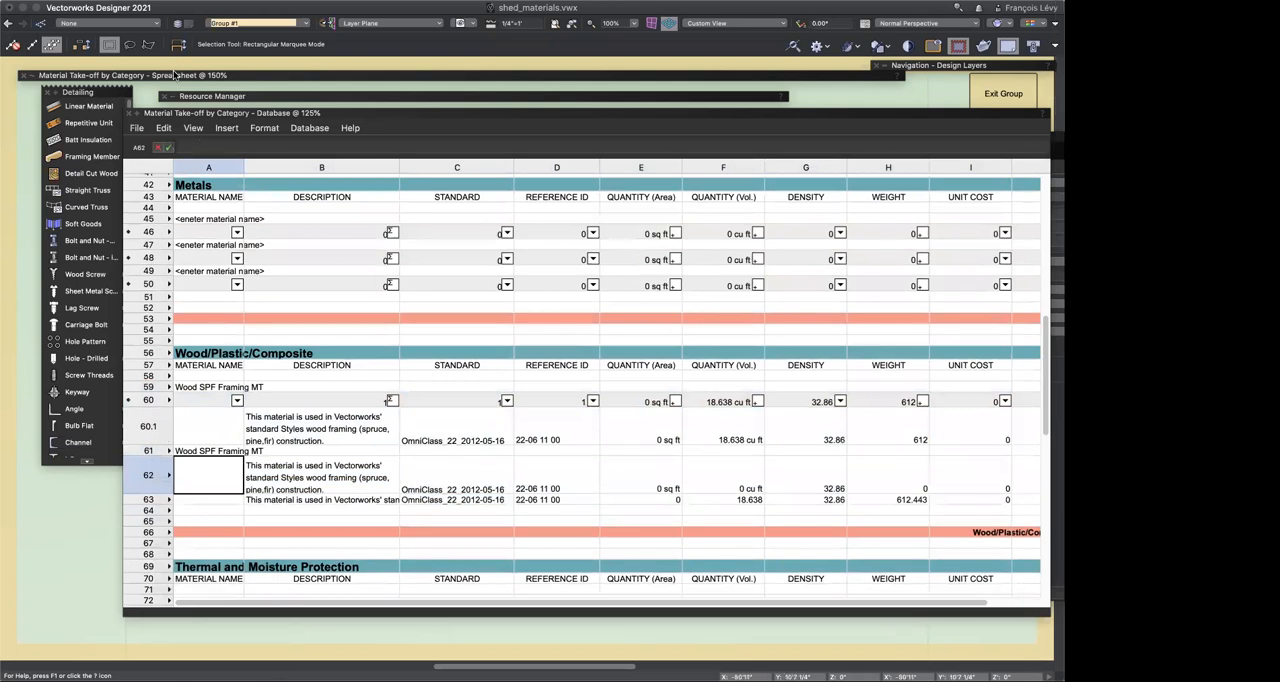
left_click(174, 75)
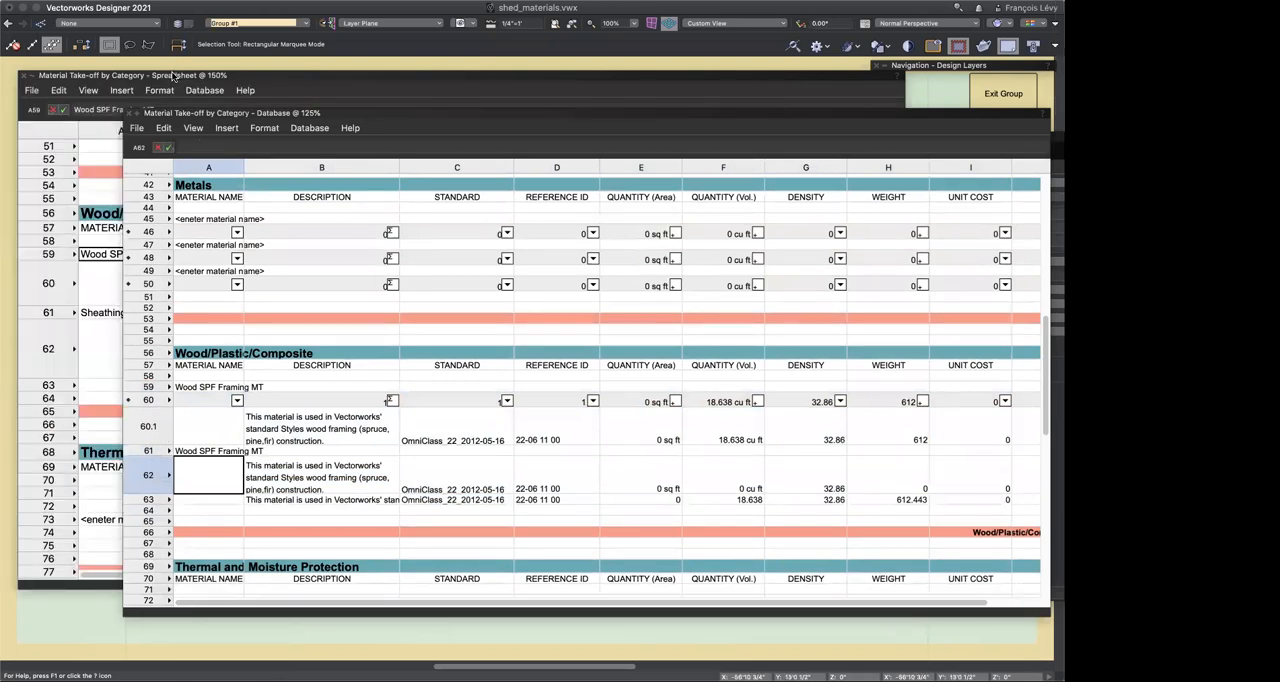
left_click(123, 313)
left_click(120, 312)
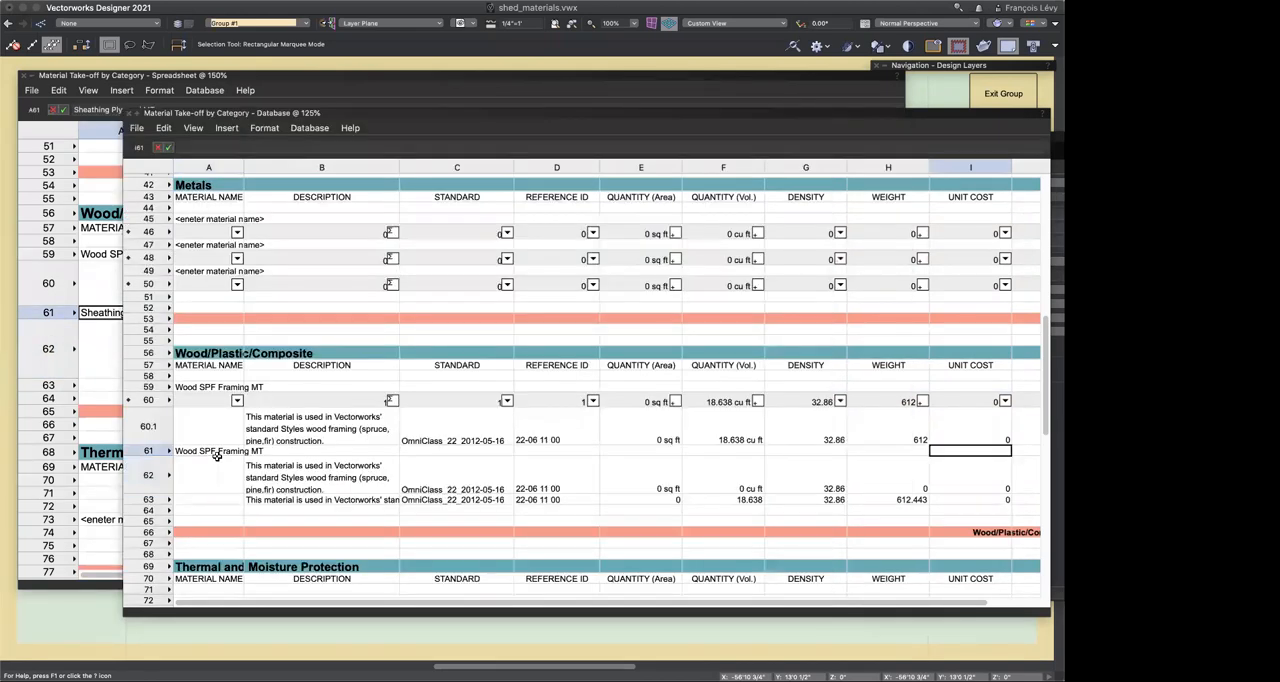
left_click(217, 453)
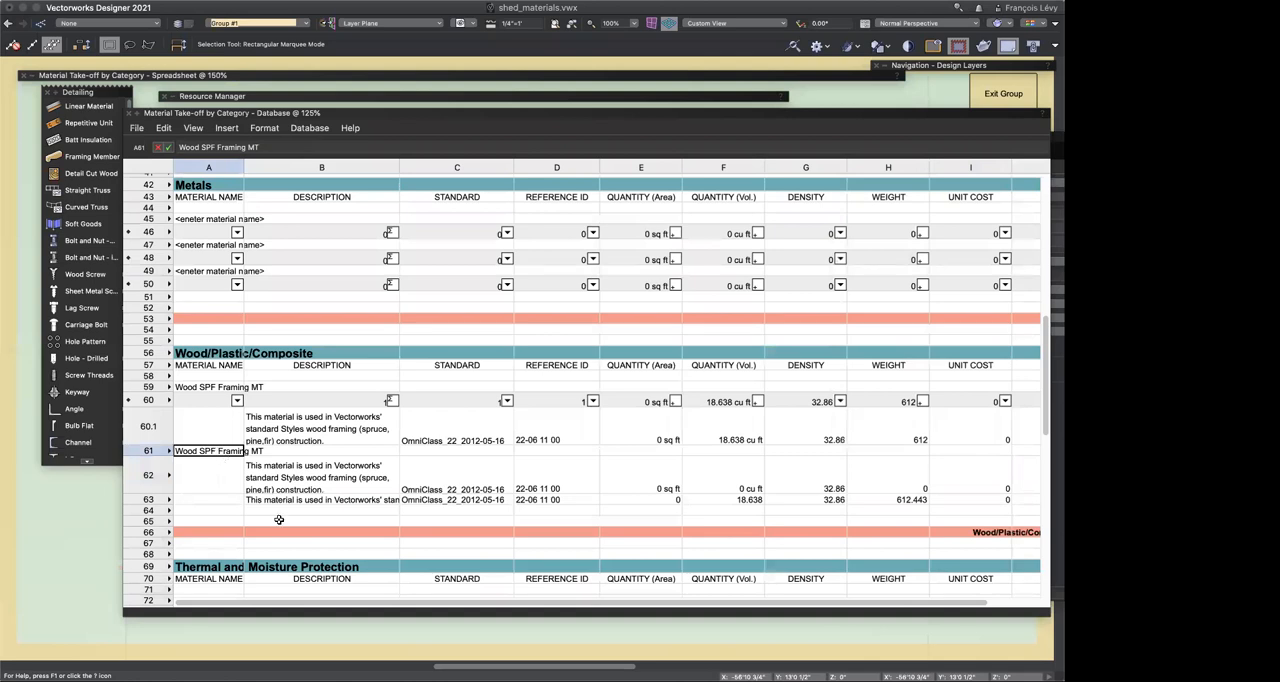
key("ctrl+v")
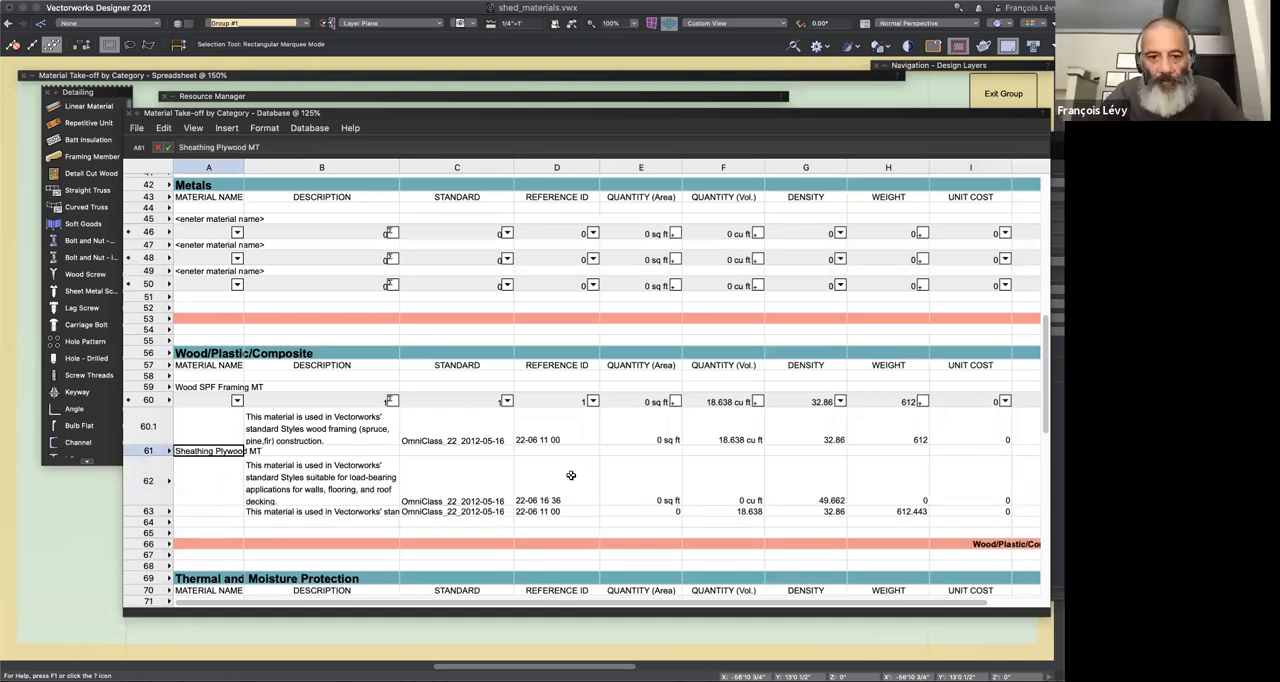
Step: Check the reference ID and description formulas in row 62 and delete the surplus row 63 below the Sheathing Plywood MT entry
left_click(572, 479)
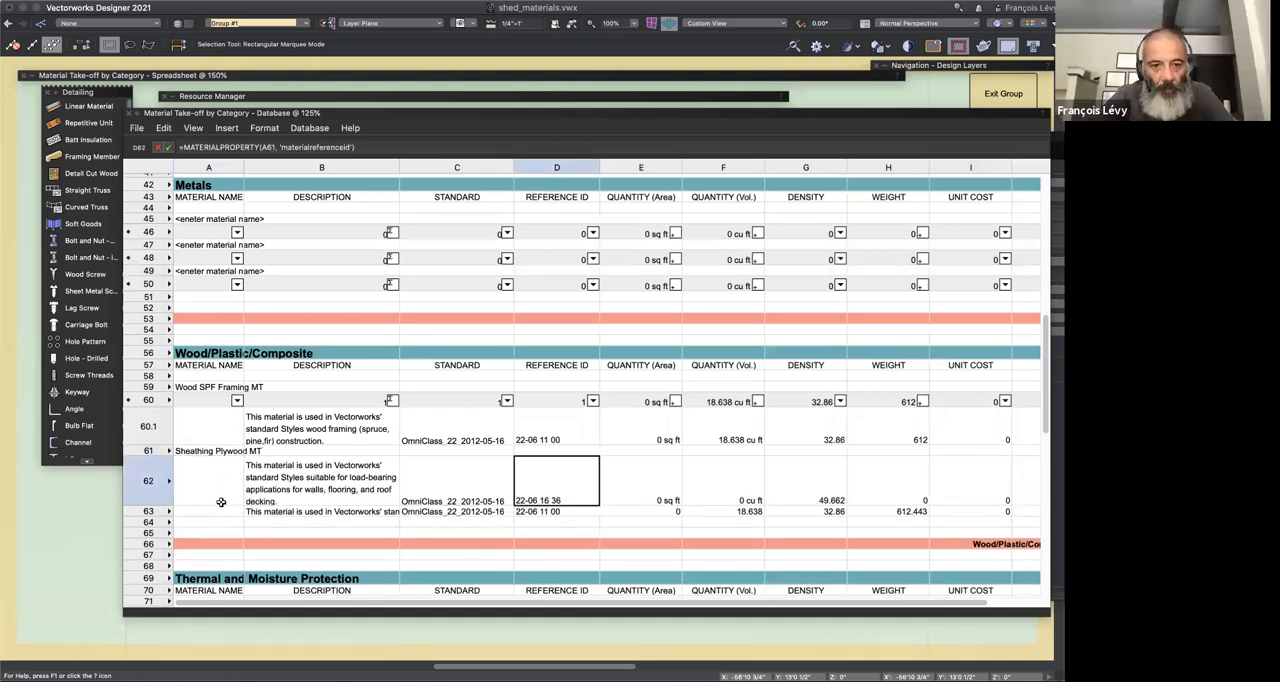
left_click(247, 502)
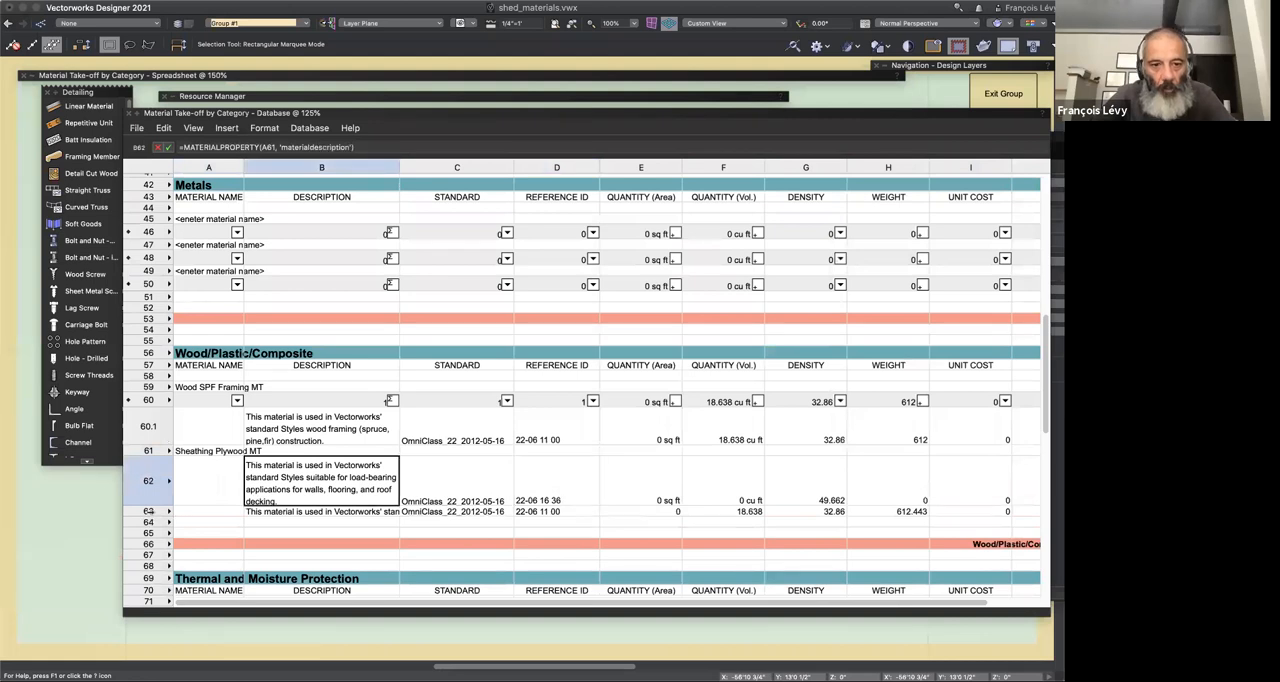
left_click(148, 511)
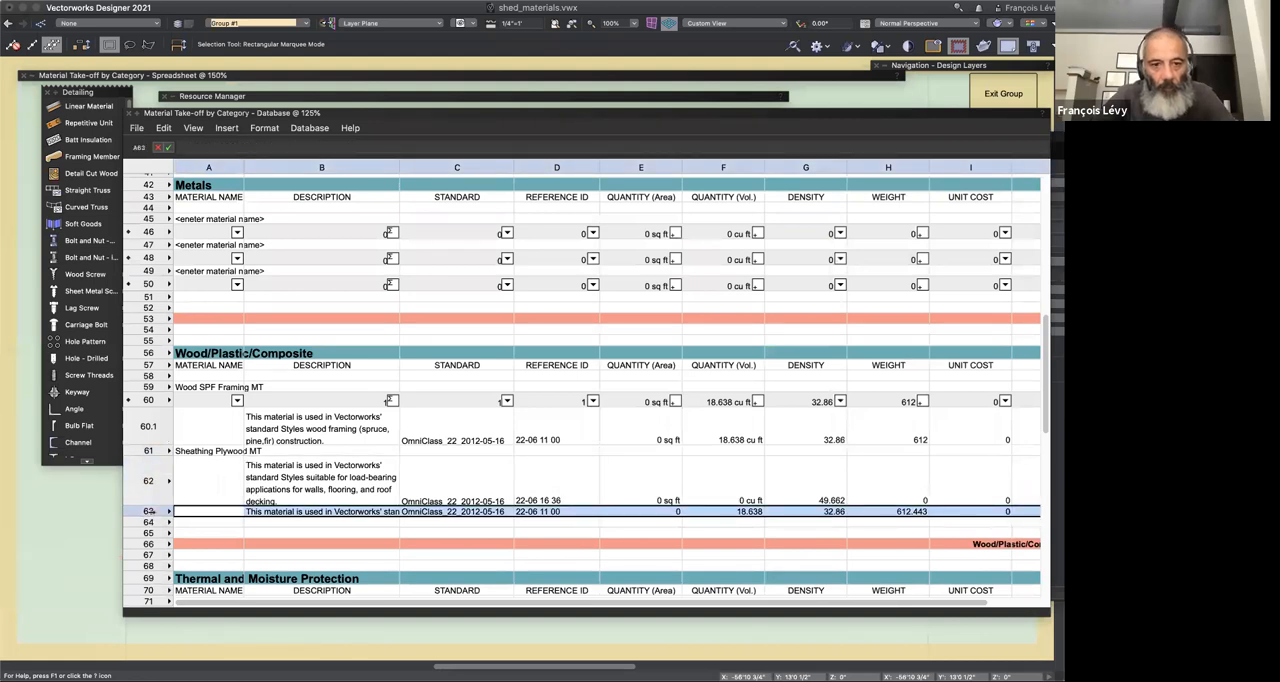
right_click(150, 512)
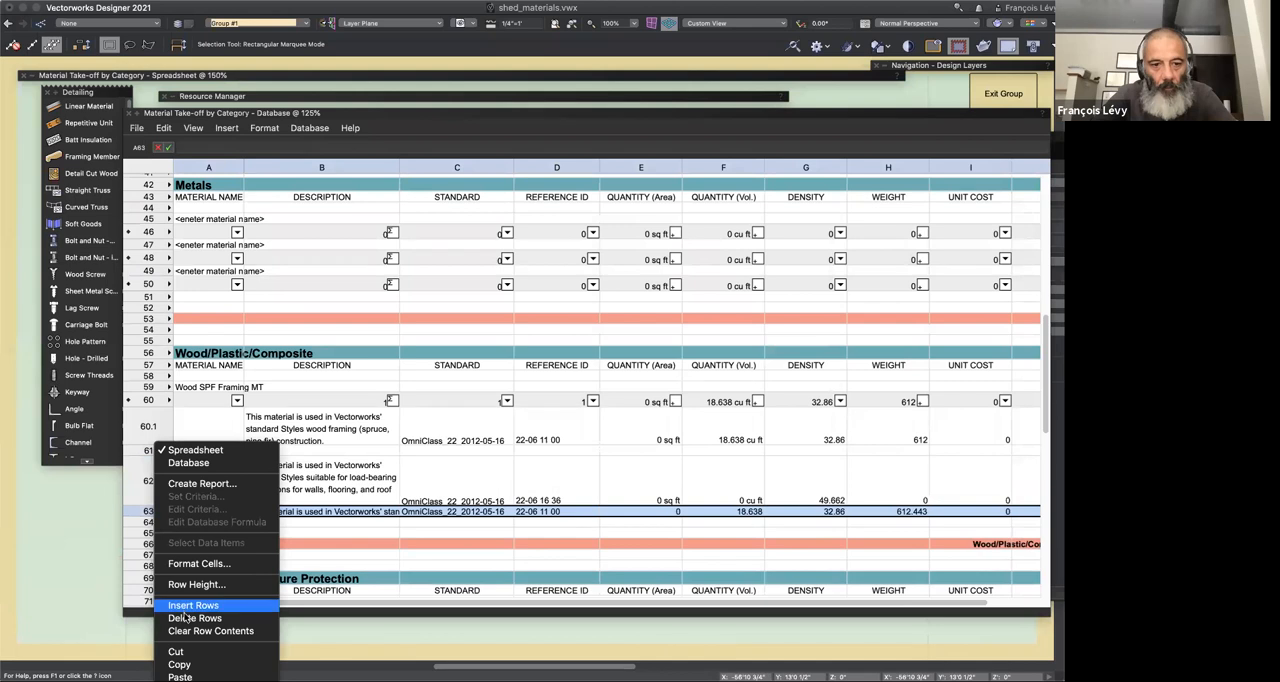
left_click(194, 618)
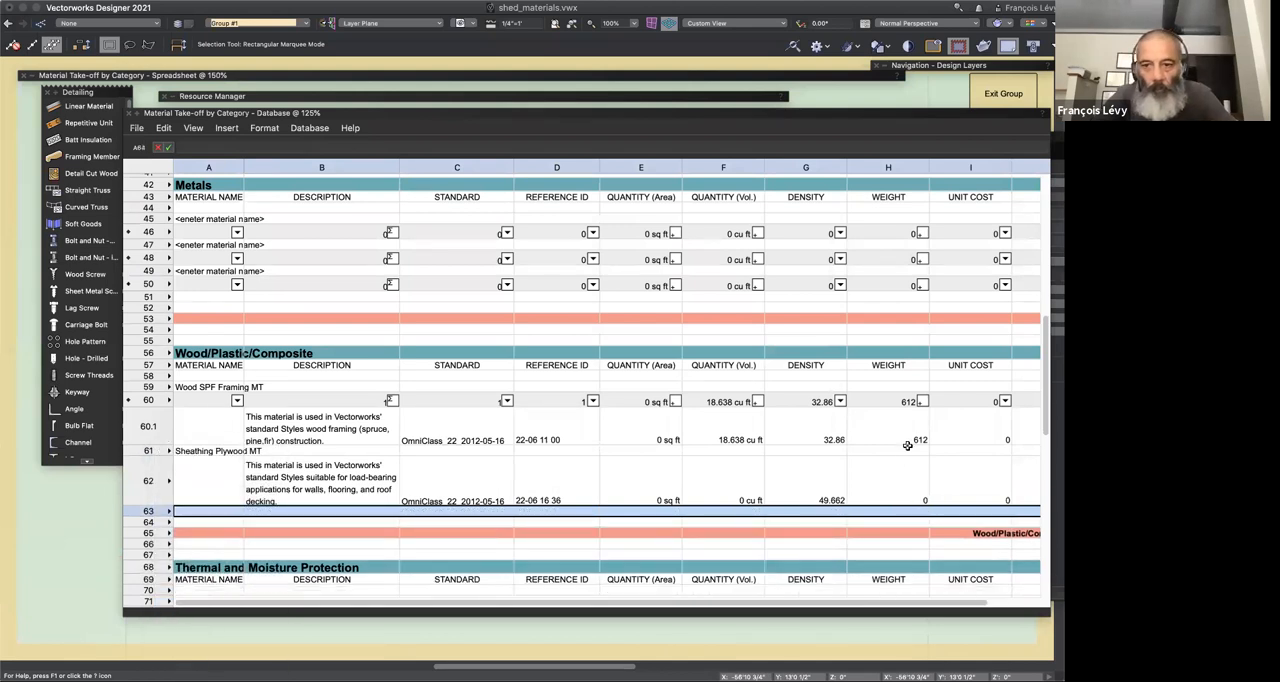
Step: Check the weight formula in row 62 and collapse the database take-off window to uncover the slab model
left_click(908, 490)
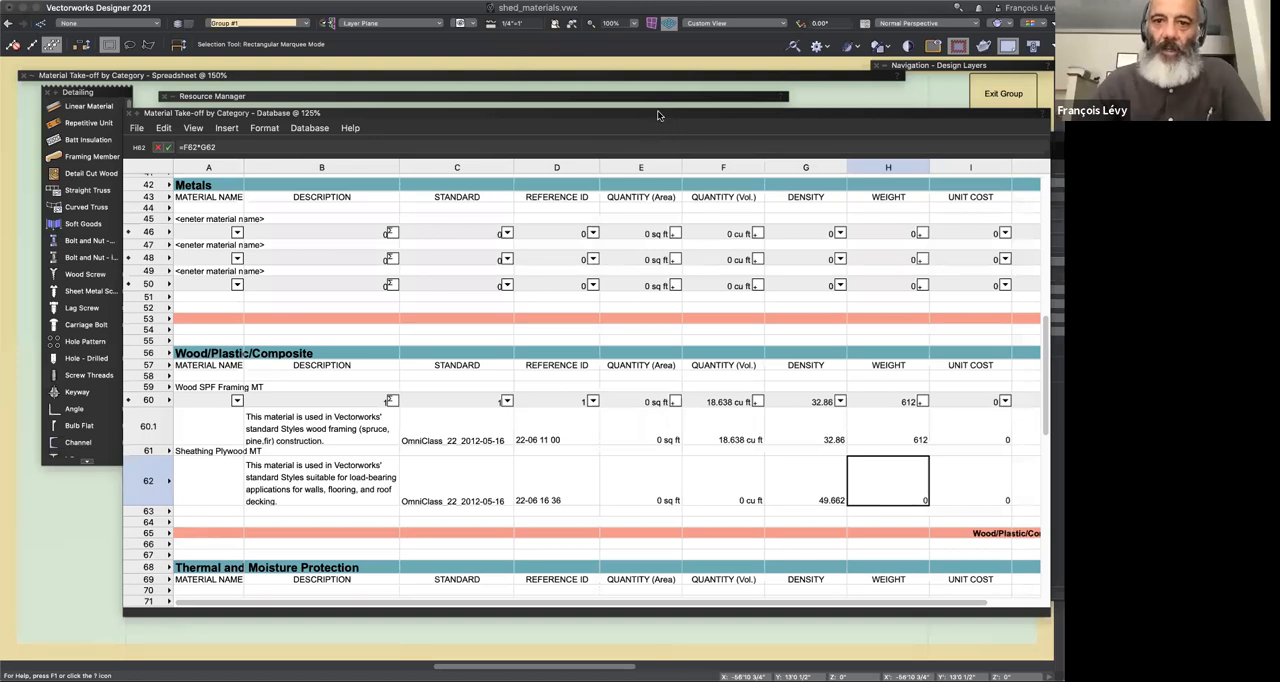
left_click_drag(657, 111, 620, 105)
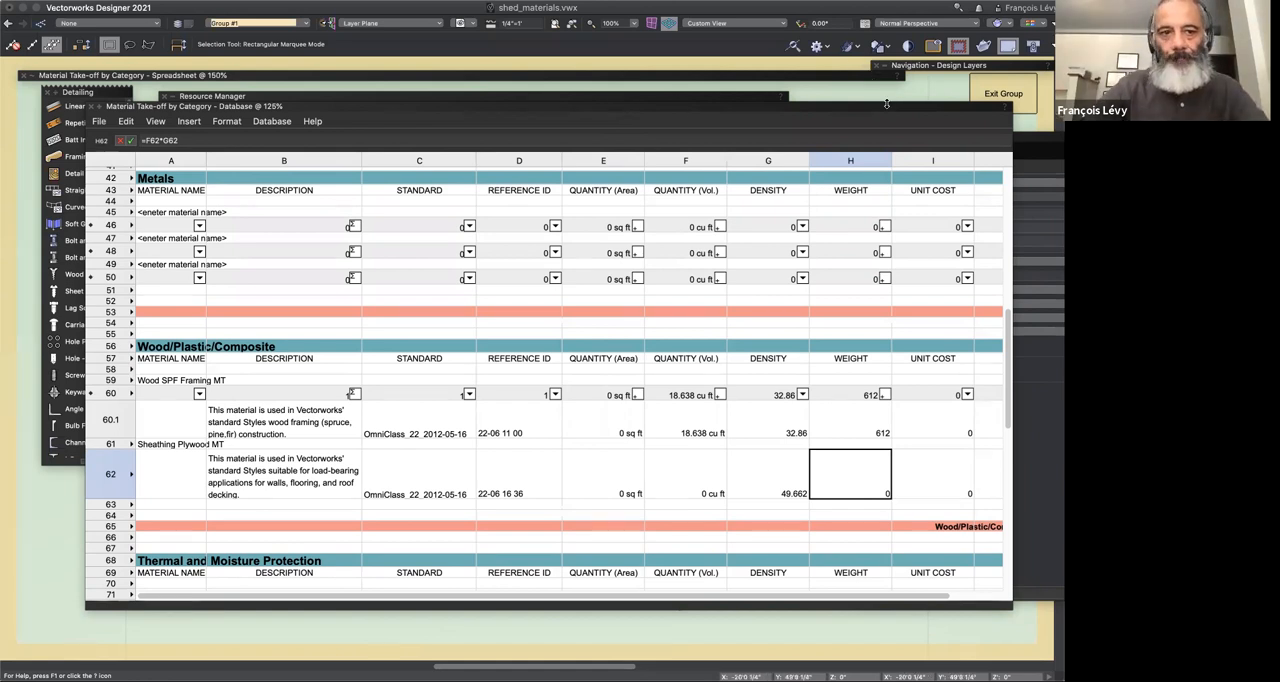
double_click(878, 103)
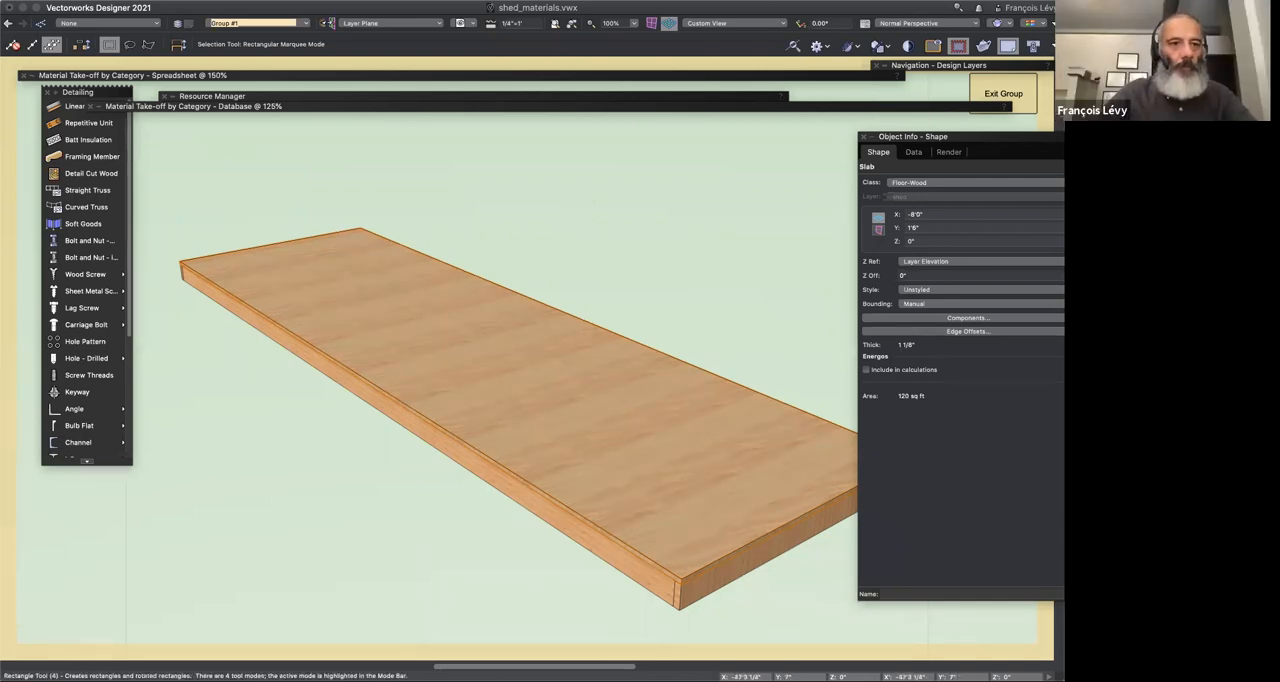
Step: Draw a rectangle about 1'11" by 3'5" beyond the slab's far edge and extrude it about 2'3" into a block
key("4")
left_click(558, 222)
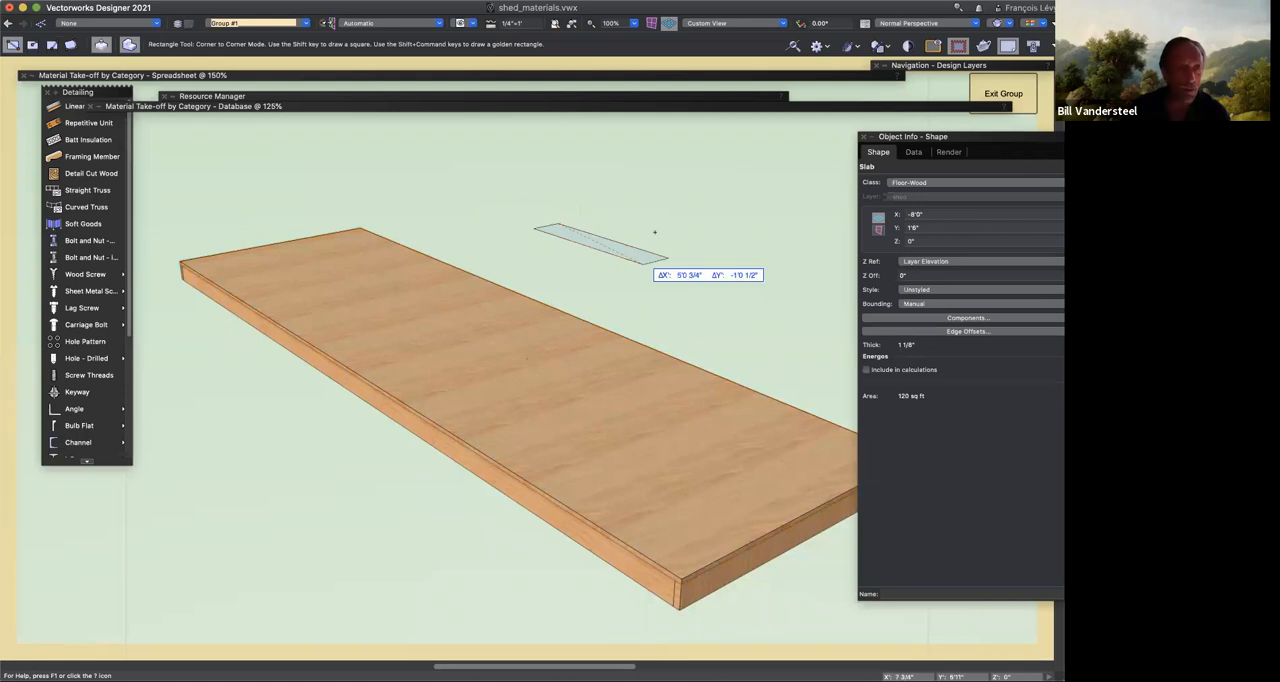
left_click(670, 218)
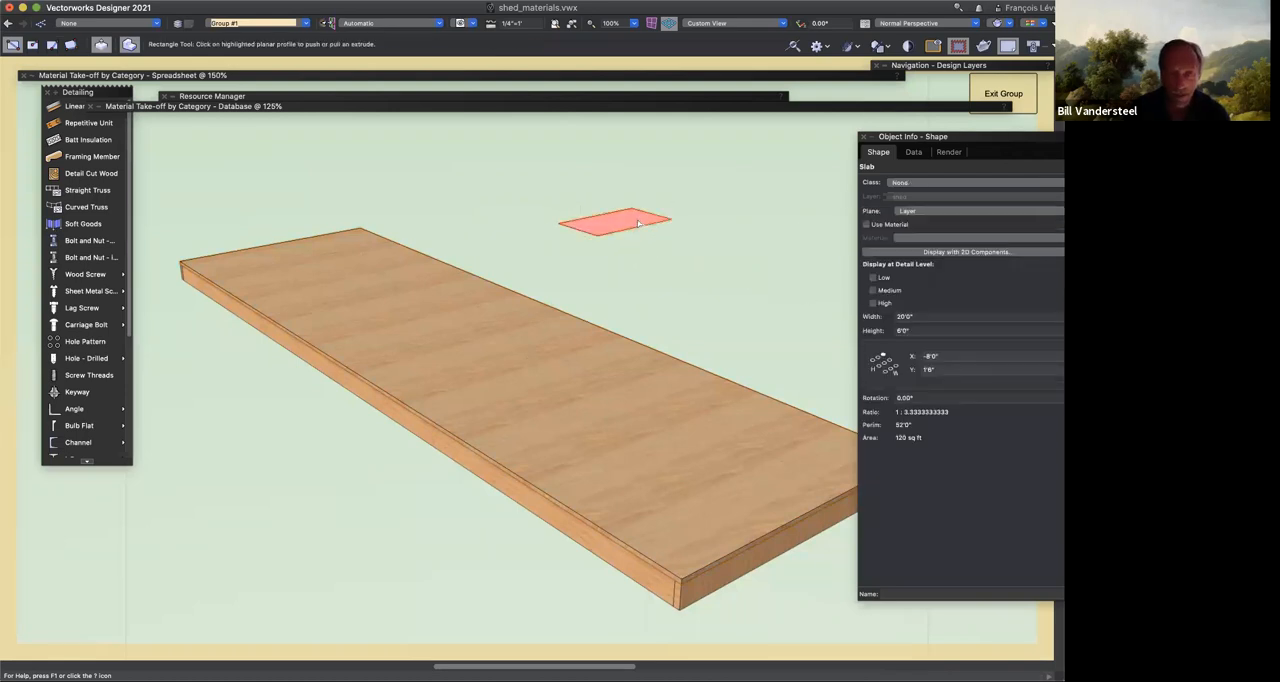
left_click(700, 296)
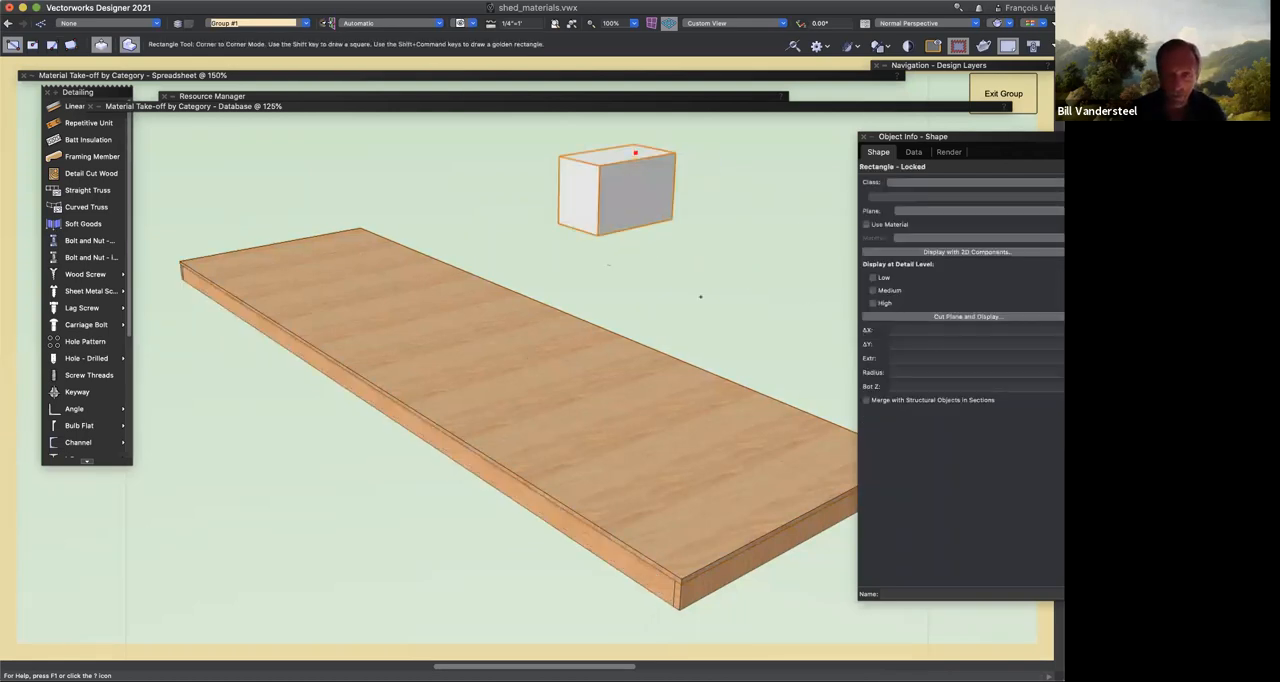
Step: Draw a second rectangle about 1' by 1'9" in front of the slab and extrude it about 2'2" into a block
left_click(220, 497)
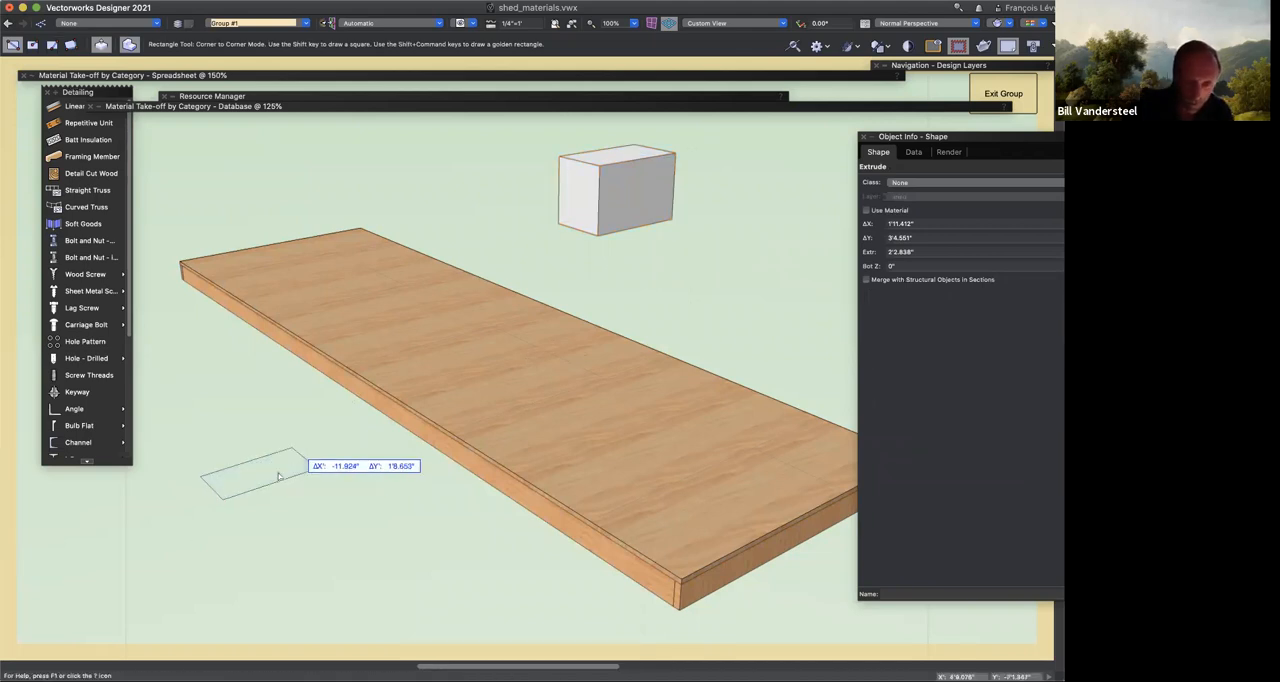
left_click(292, 450)
left_click(245, 350)
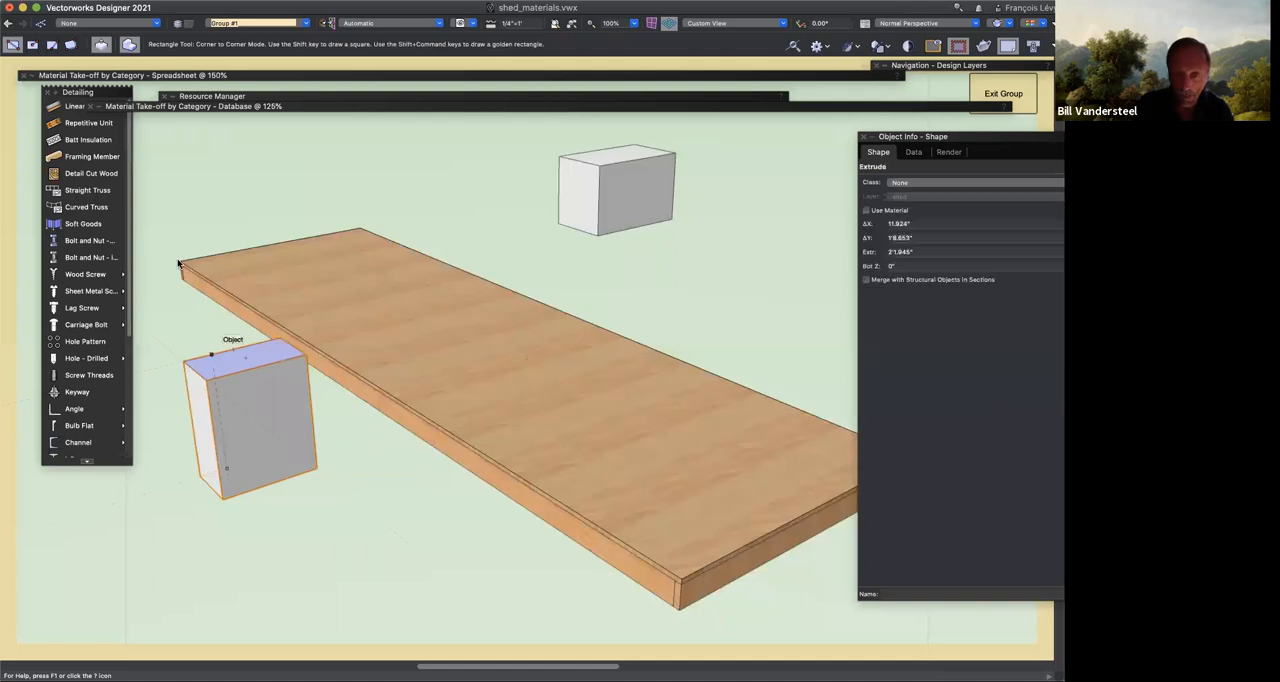
Step: Transfer the wood edge beam's attributes to the far block with the Eyedropper, with Class and Material included, and select the beam for comparison
left_click(178, 264)
left_click(65, 44)
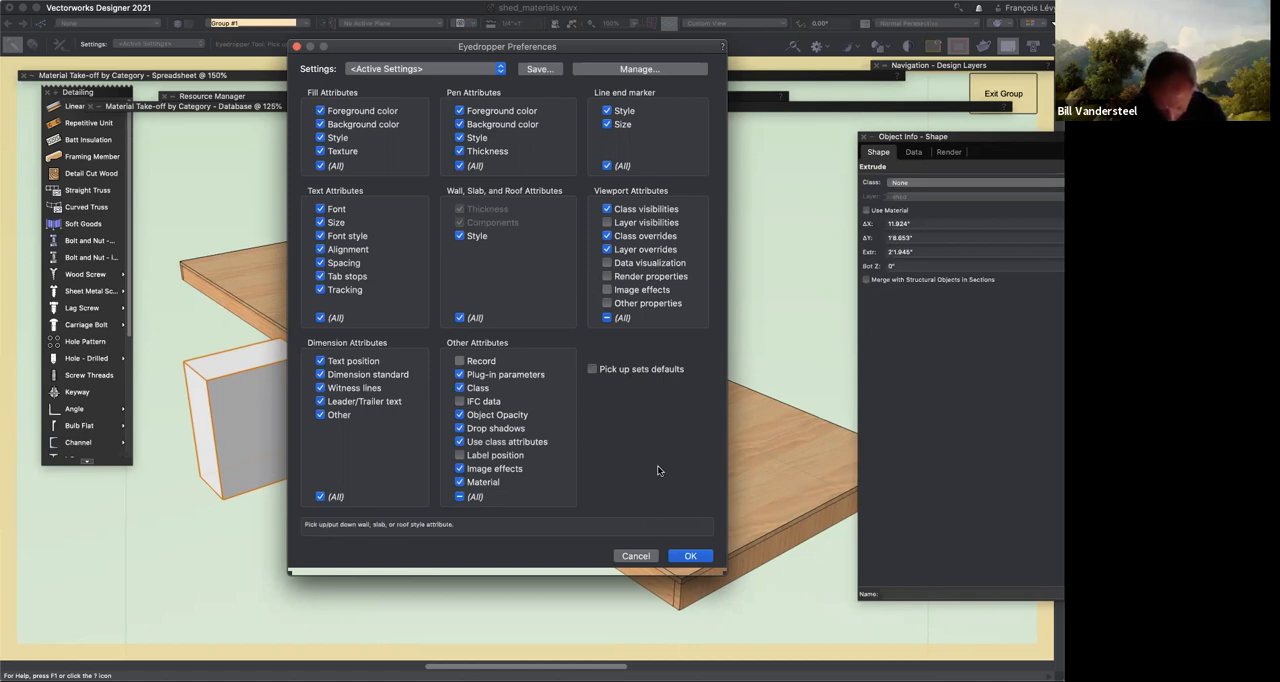
left_click(704, 561)
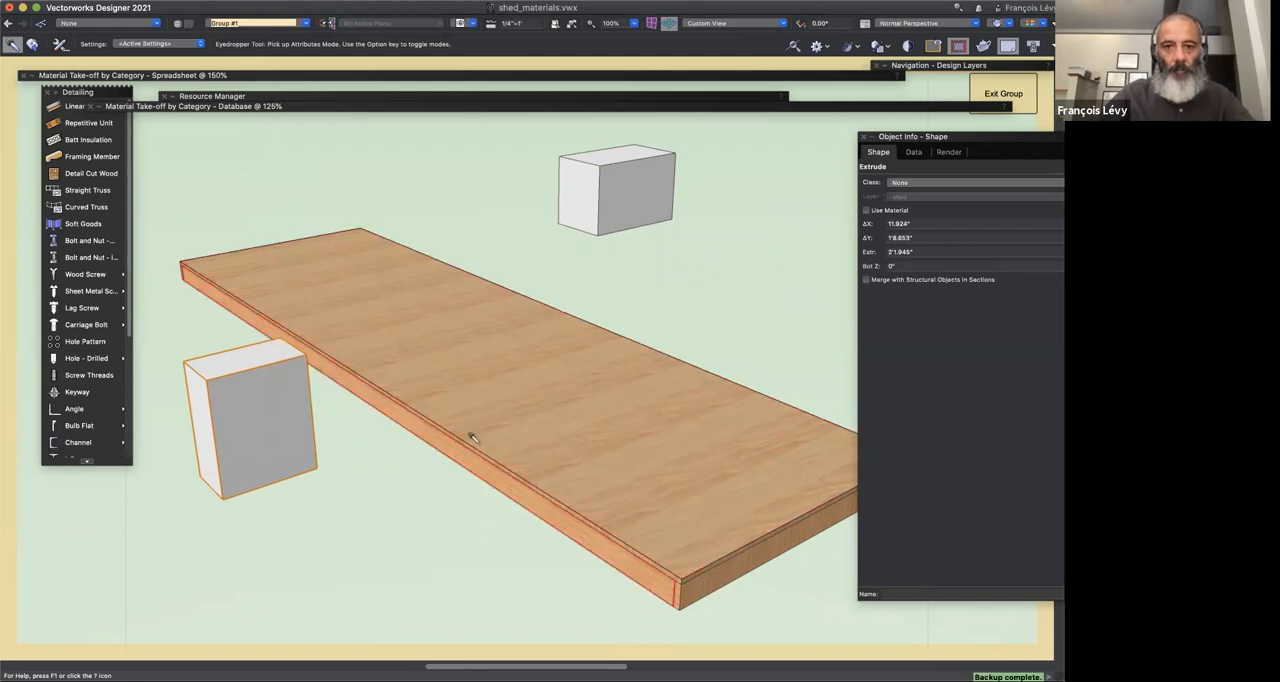
left_click(617, 178)
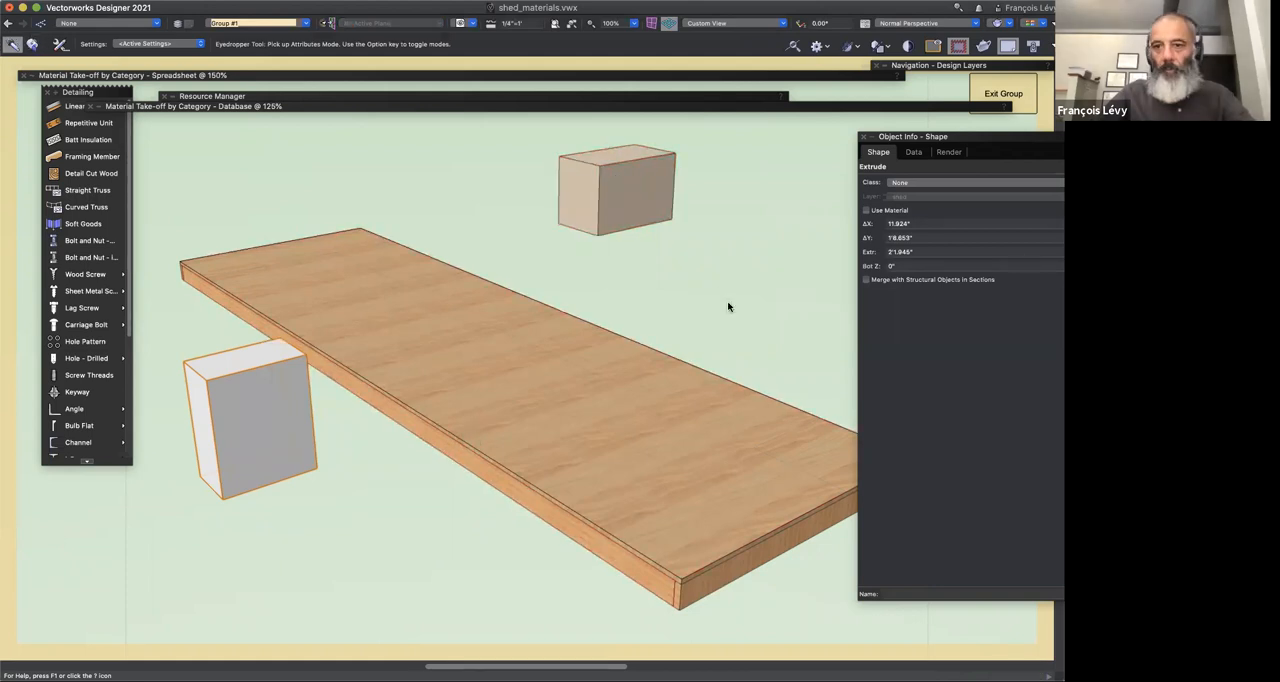
key("x")
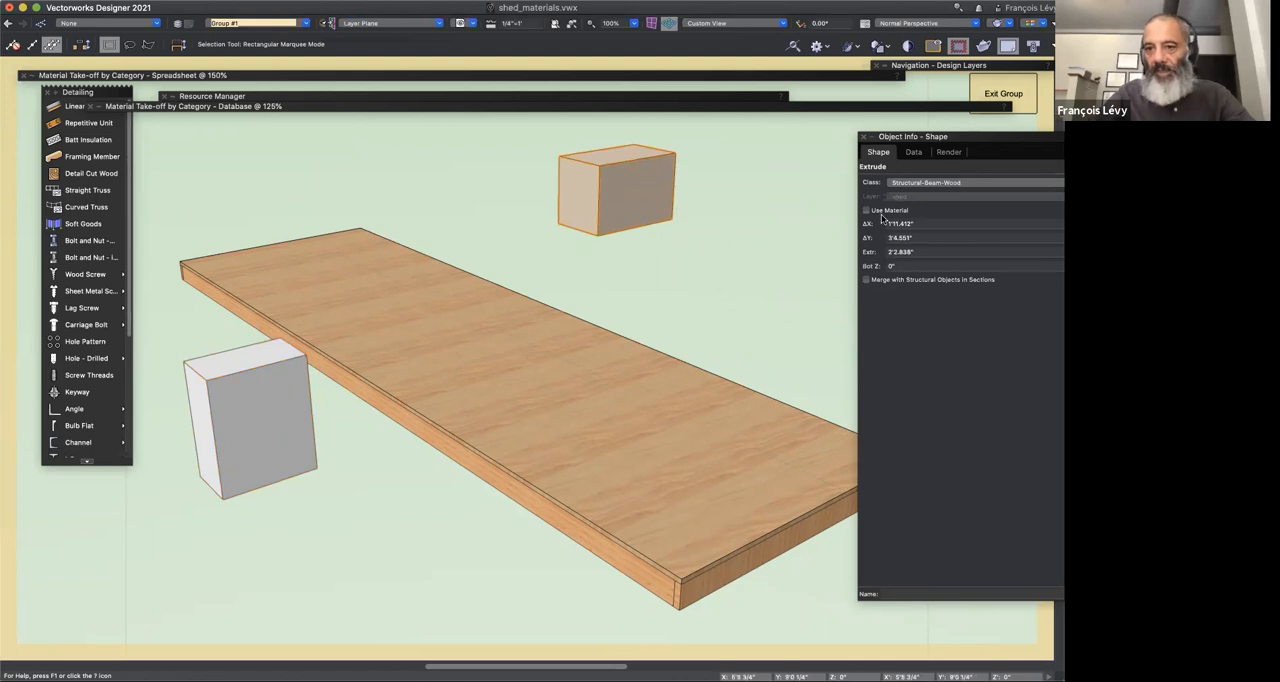
left_click(506, 494)
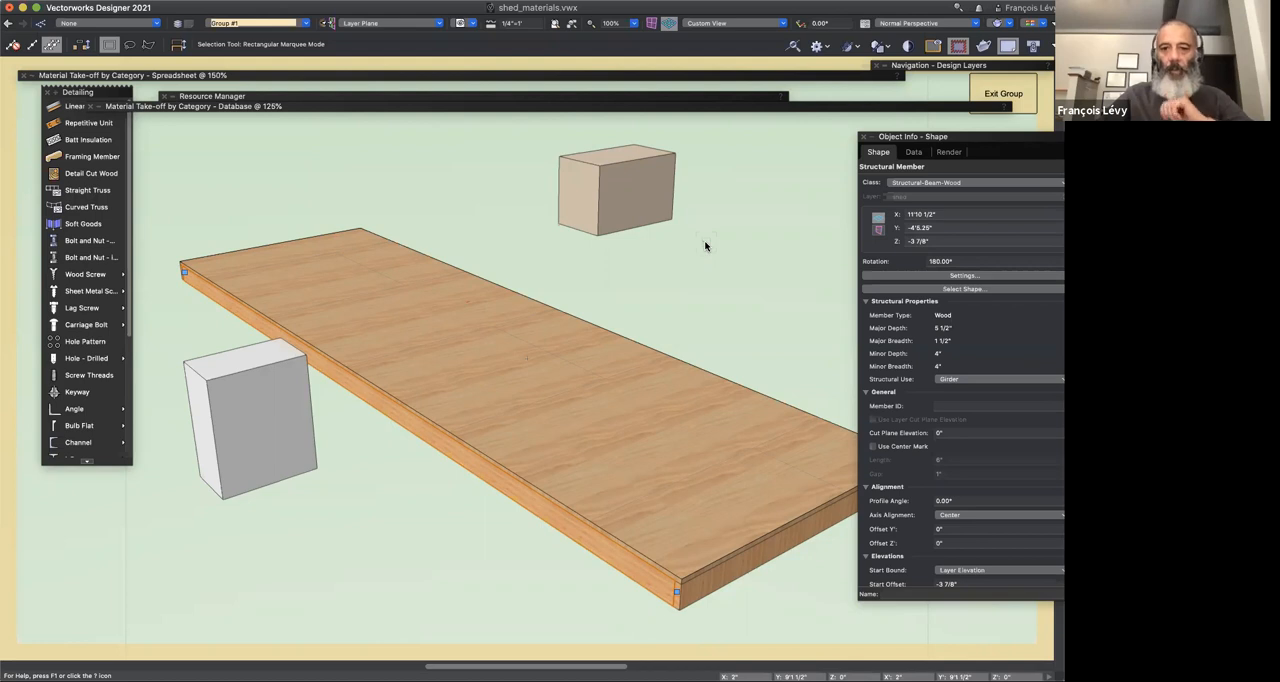
Step: Close the database and spreadsheet take-off worksheets
left_click(692, 104)
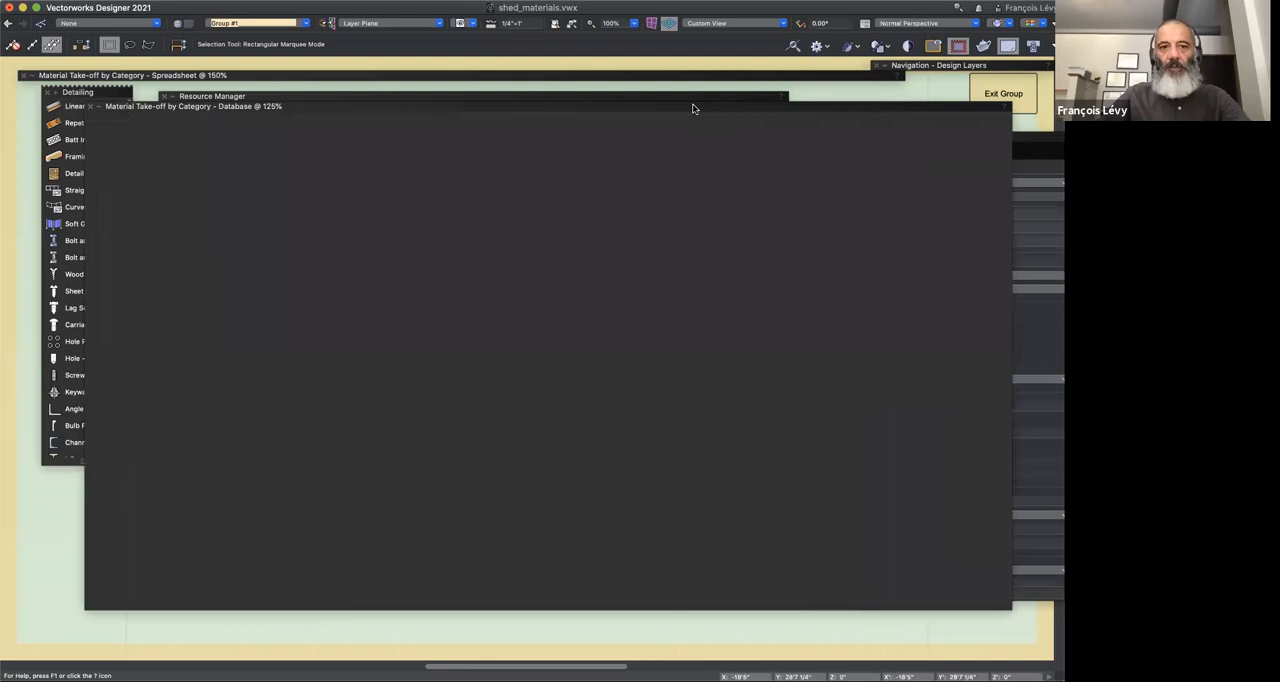
left_click(96, 107)
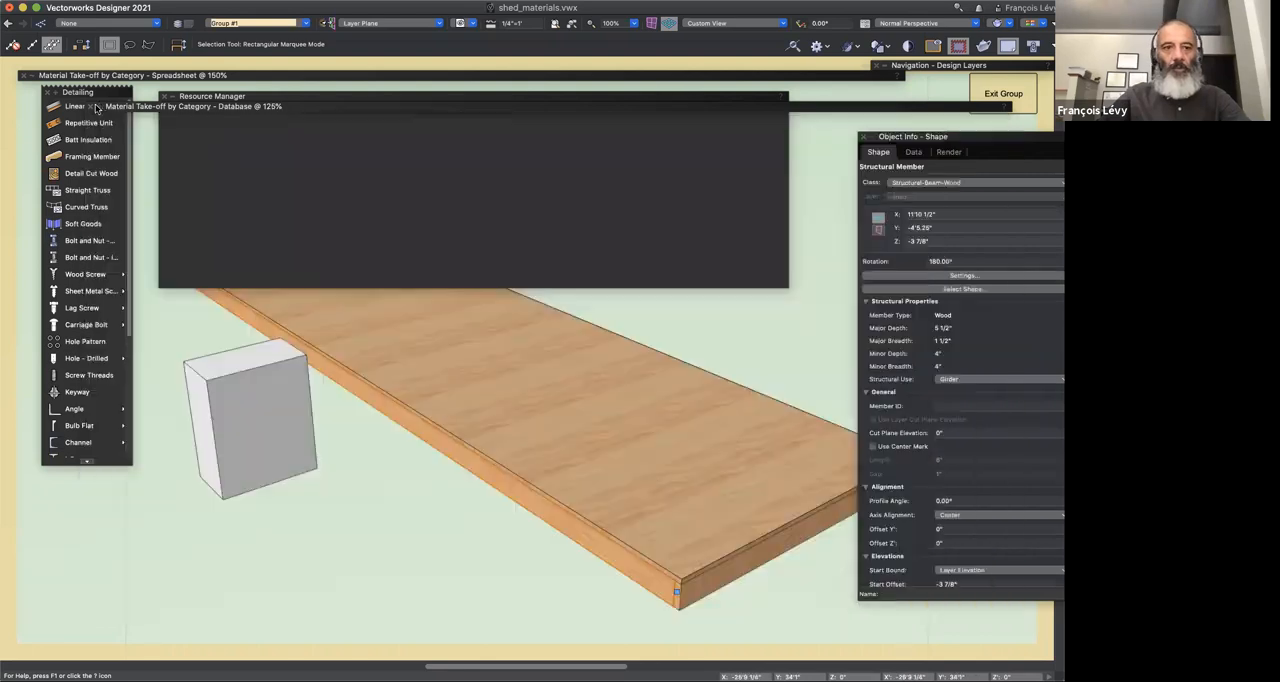
mouse_move(91, 107)
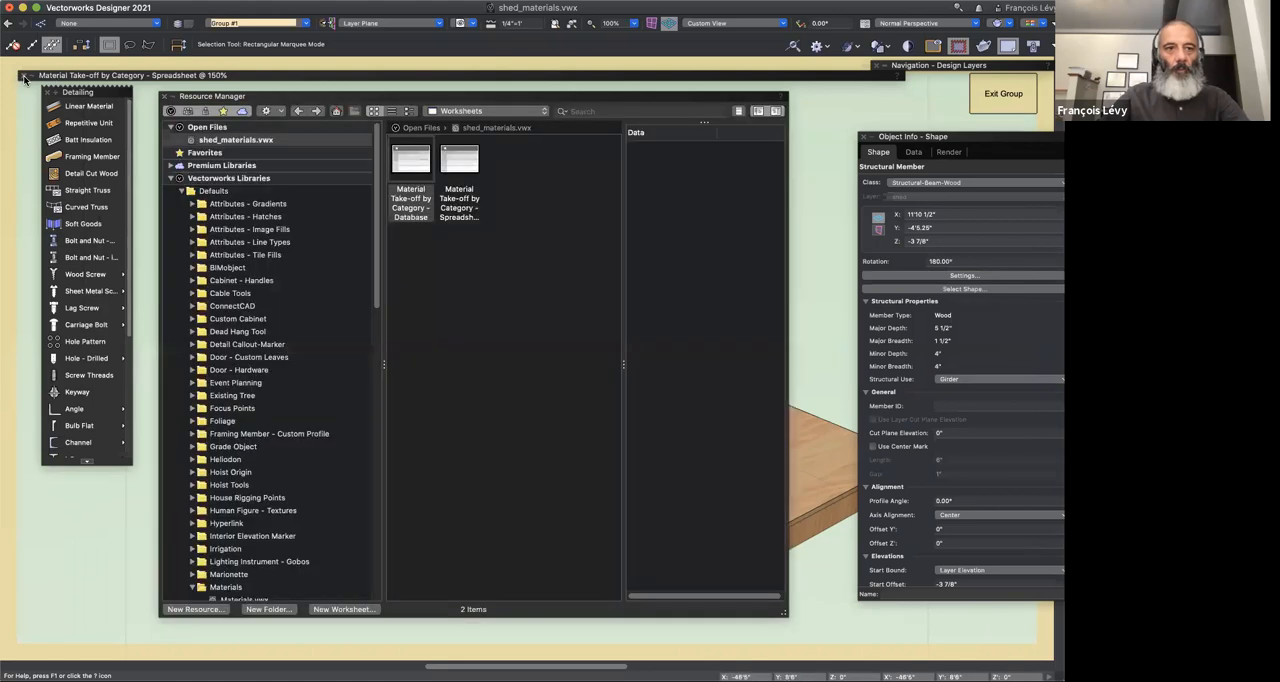
left_click(23, 77)
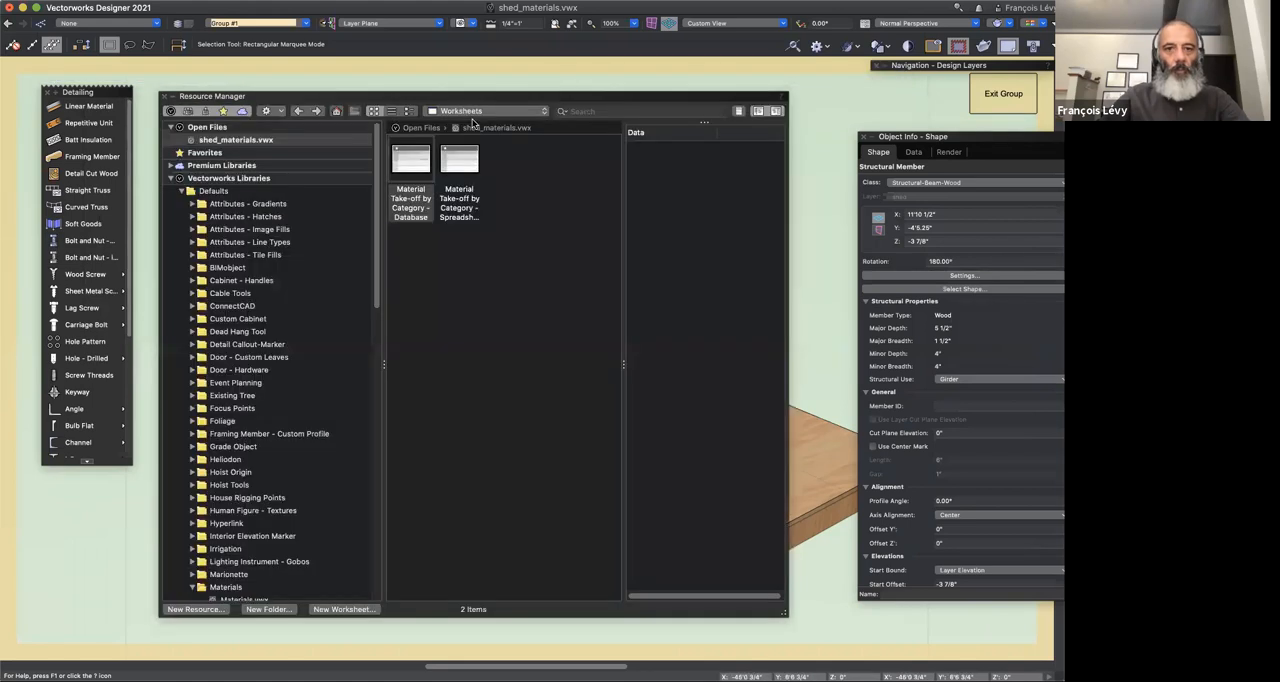
Step: List the shed file's Materials in the Resource Manager and apply Sheathing OSB MT to the block beyond the slab
left_click(470, 111)
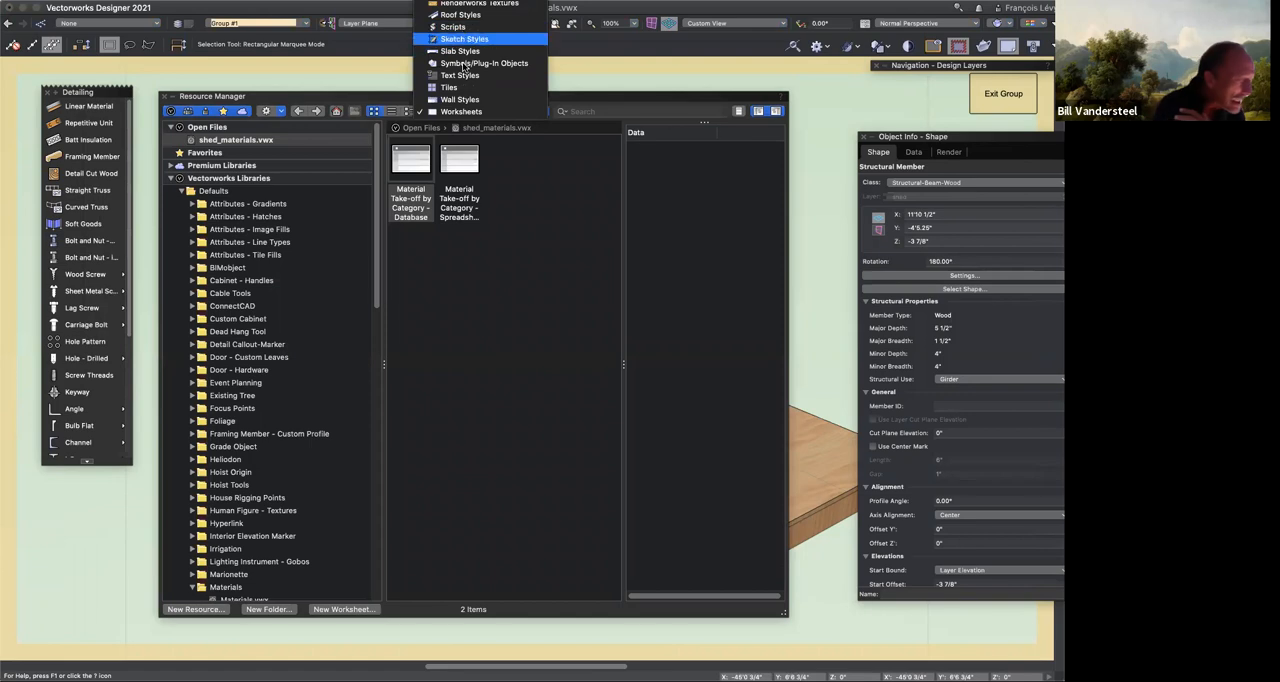
scroll(465, 66, "up", 5)
left_click(463, 59)
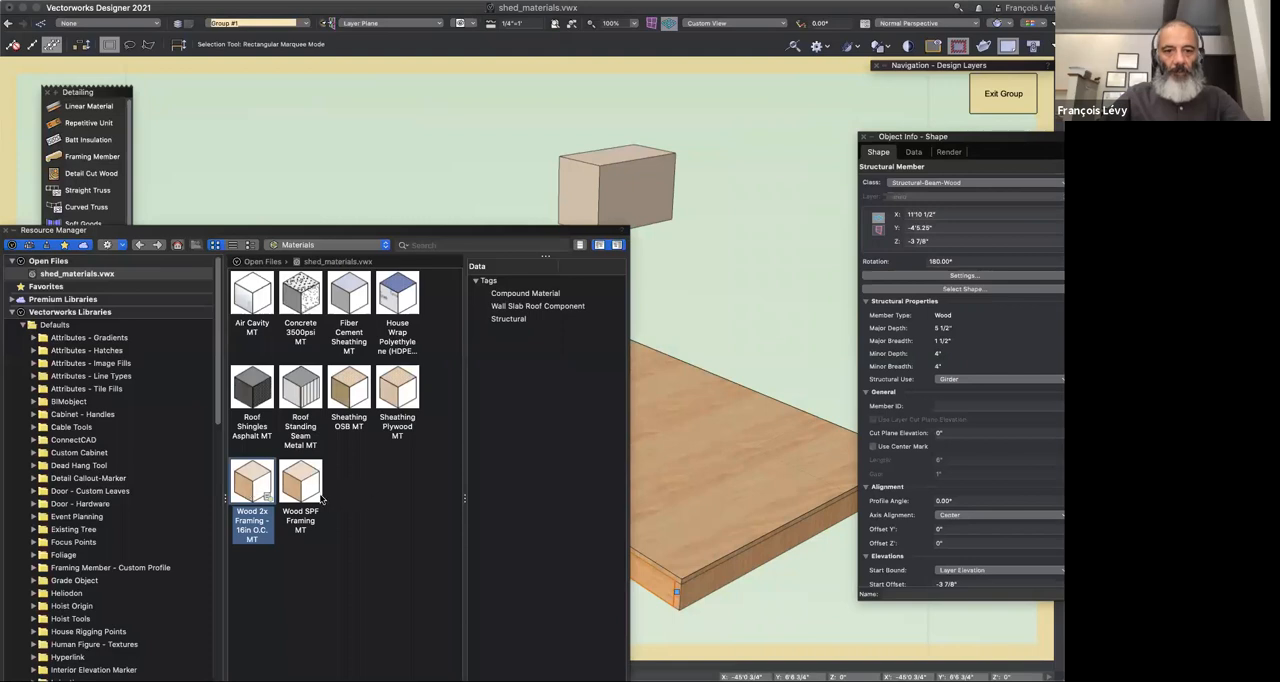
left_click(302, 472)
left_click_drag(300, 475, 621, 199)
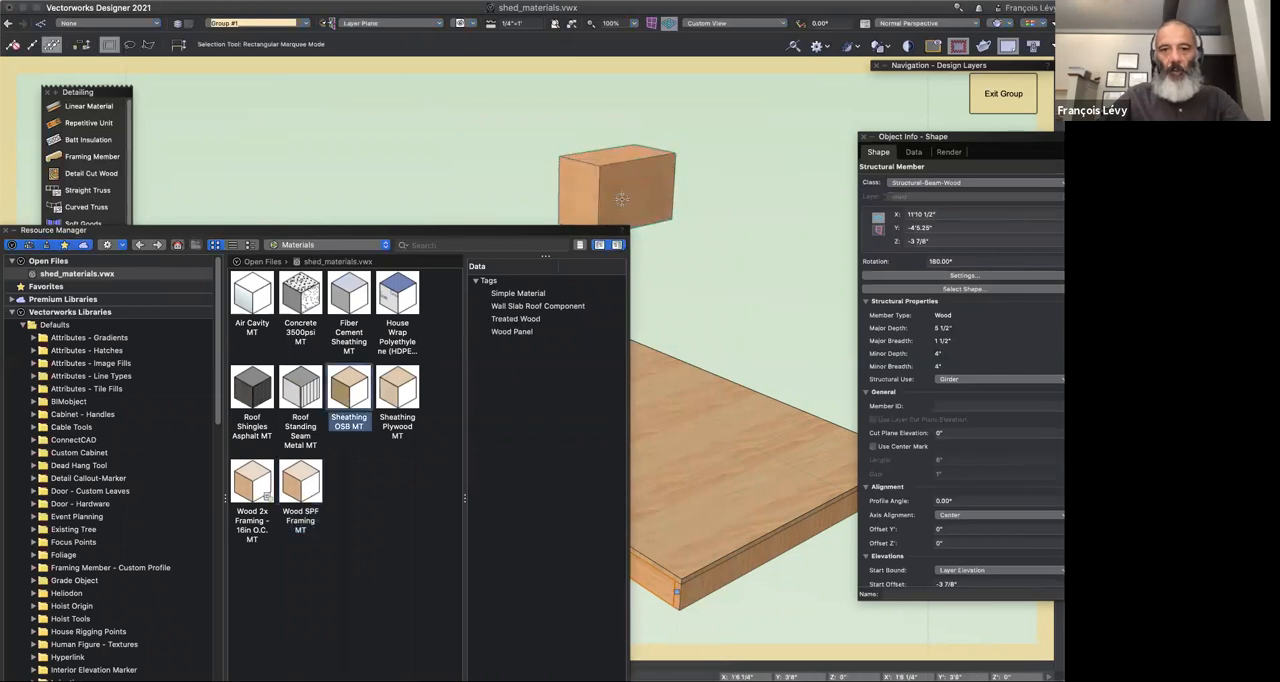
Step: Transfer the far block's OSB material attributes to the untextured block in front of the slab with the Eyedropper
left_click(665, 222)
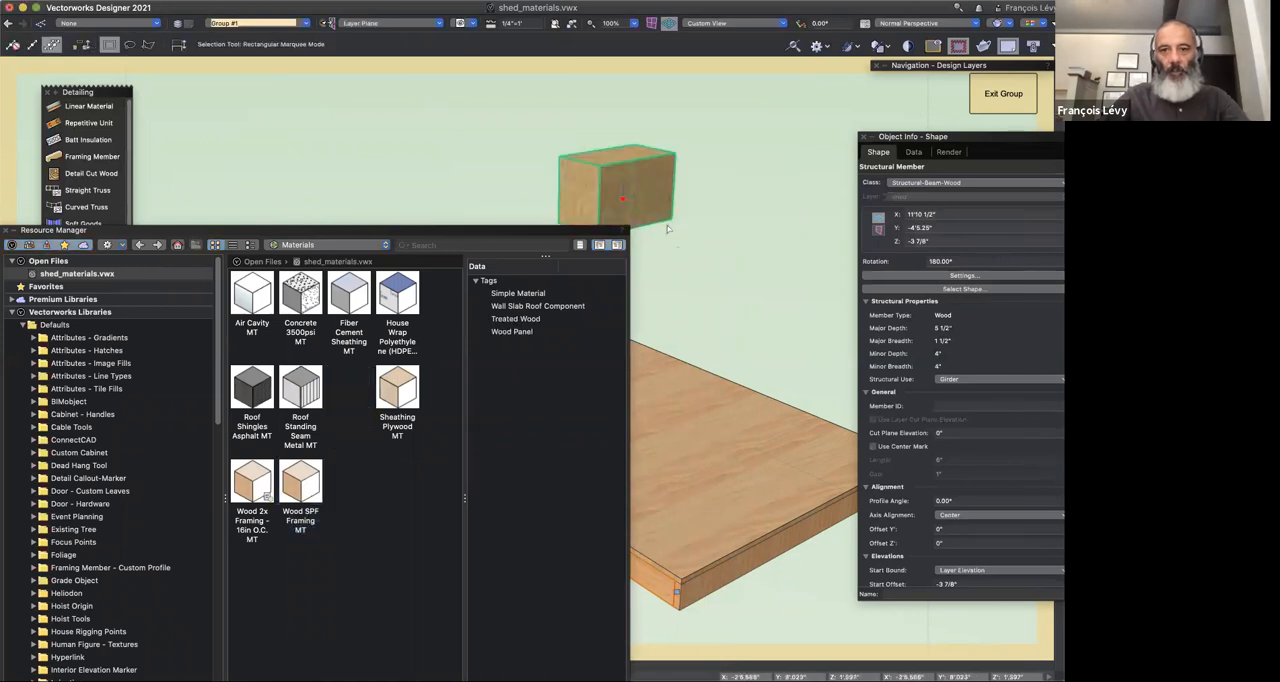
double_click(574, 230)
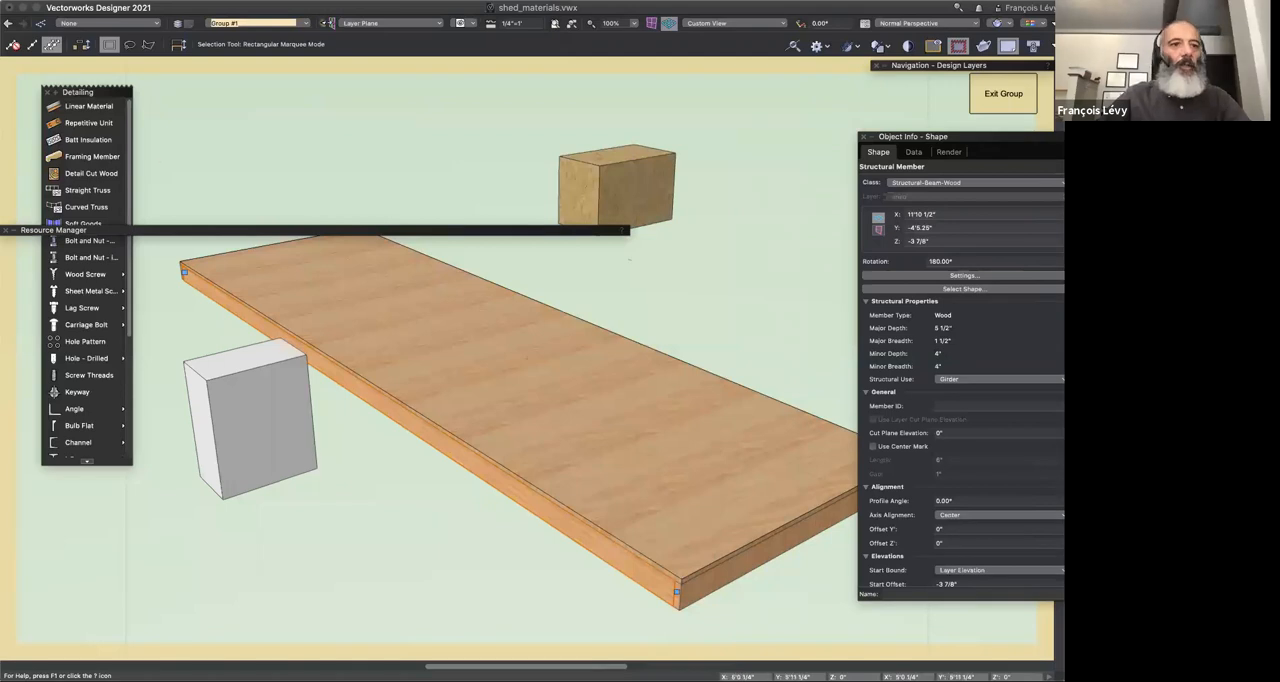
key("i")
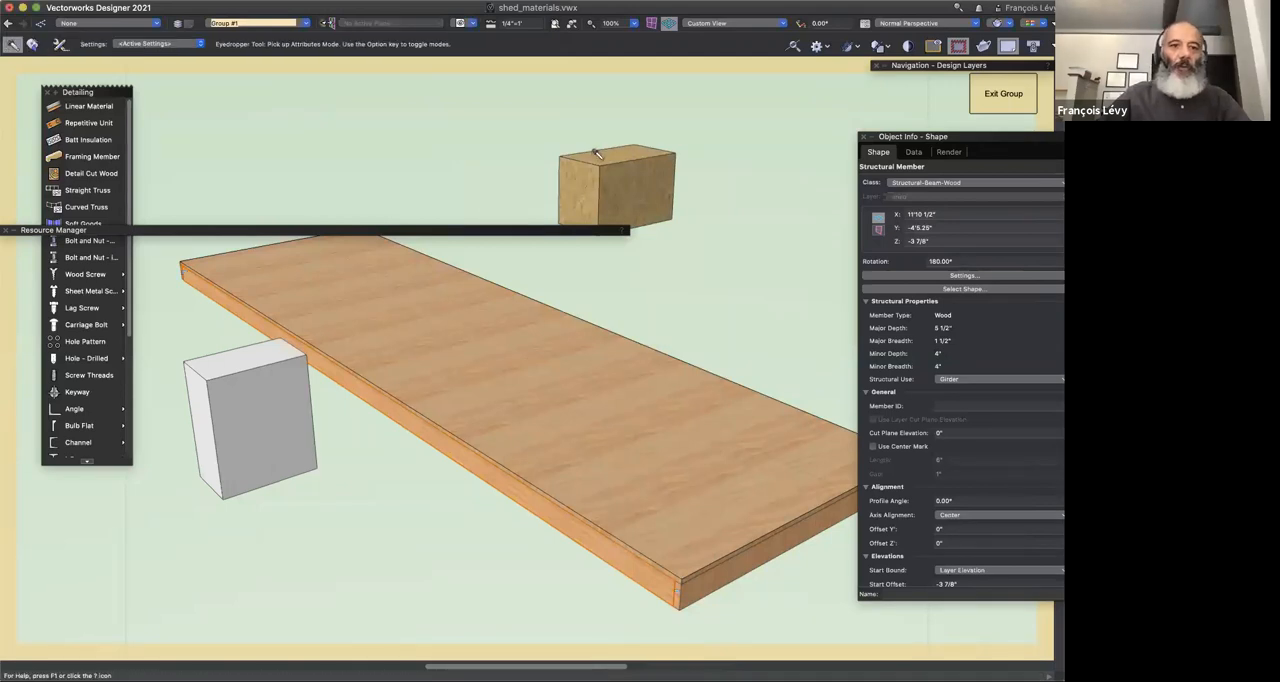
left_click(597, 154)
left_click(207, 441, "alt")
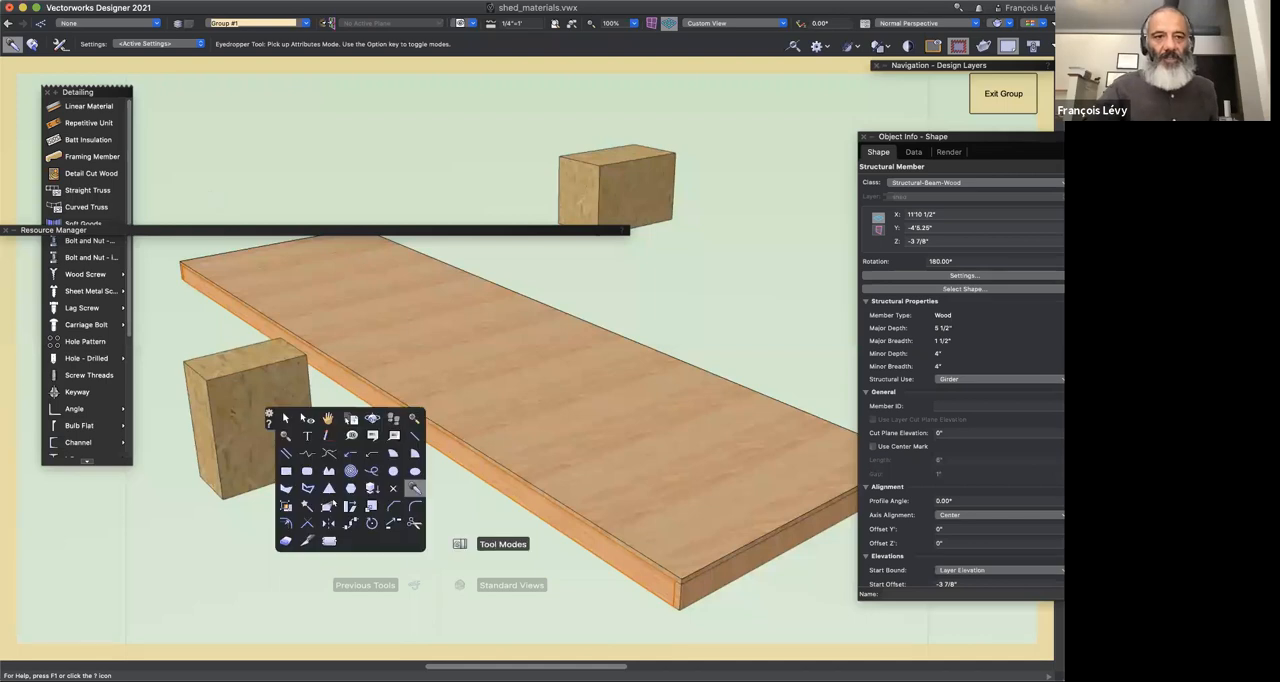
key("x")
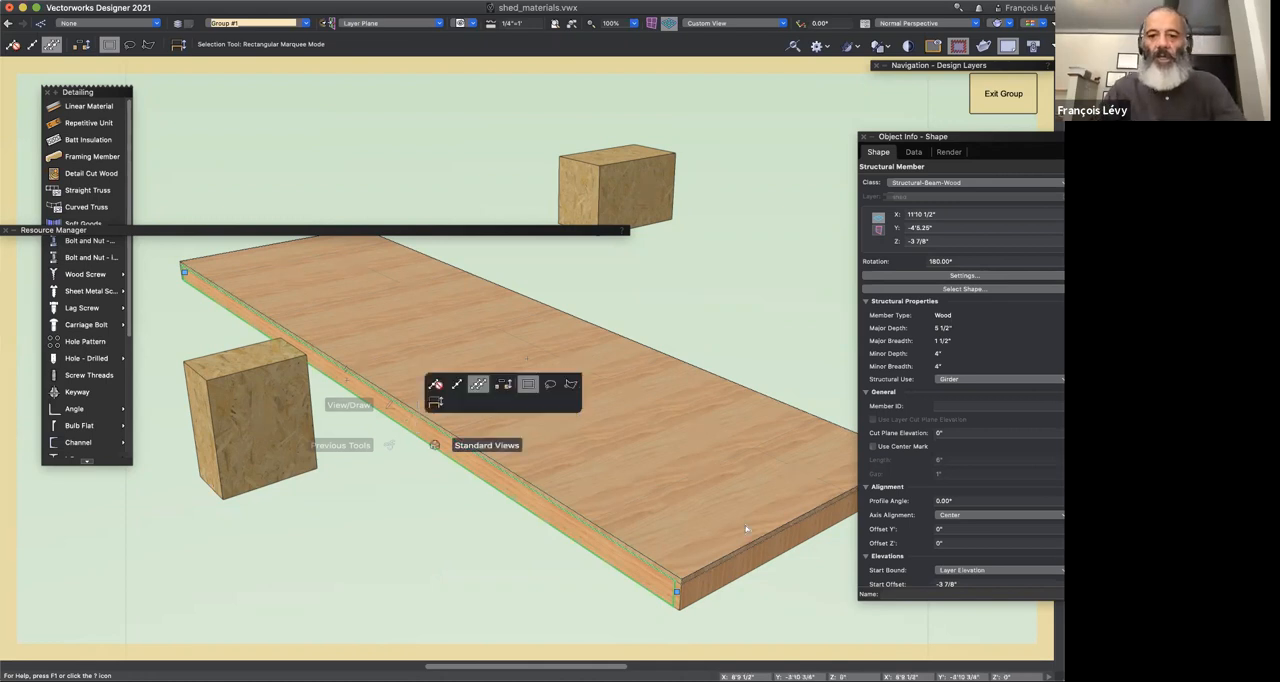
Step: Review the profile, geometry, 2D attribute and 3D attribute settings of the beam at the slab's short end
left_click(808, 533)
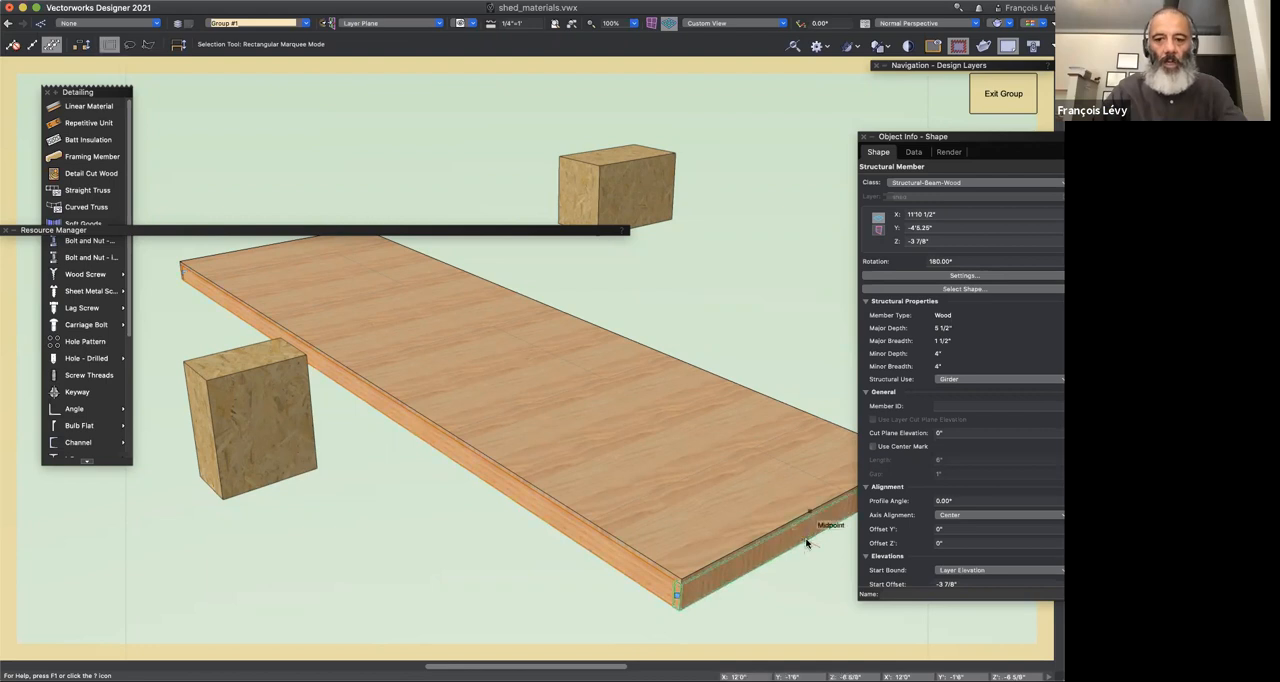
left_click(946, 276)
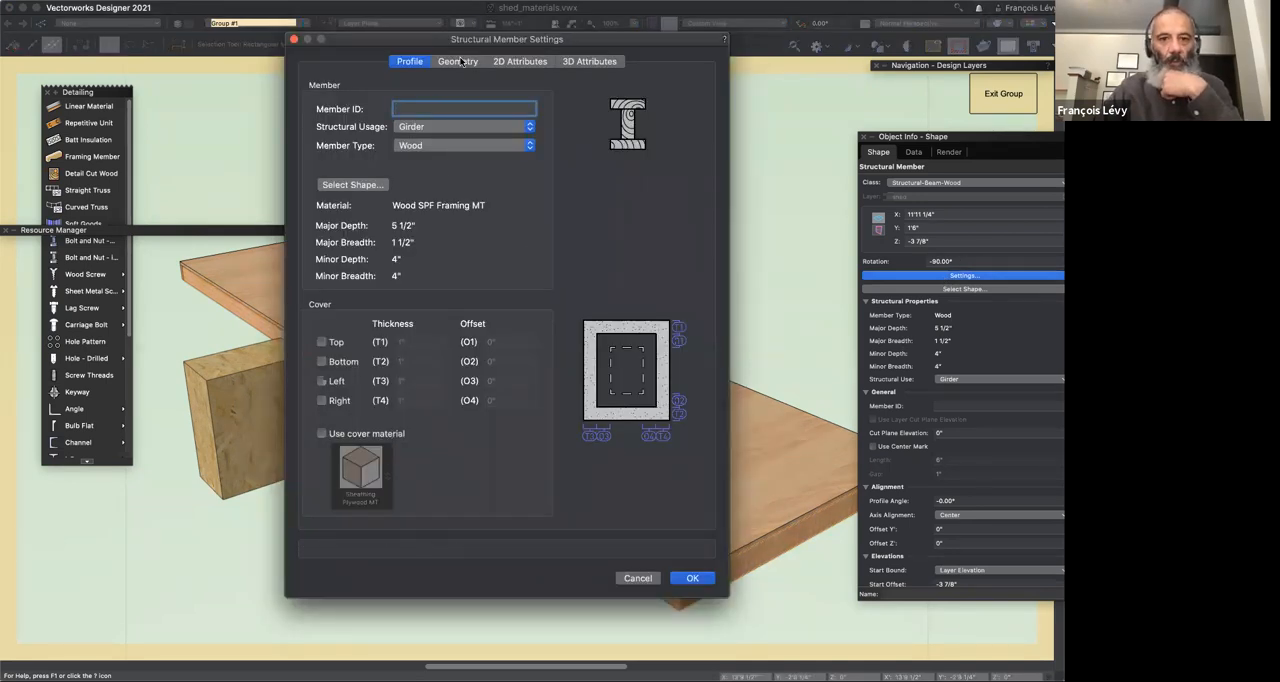
left_click(460, 62)
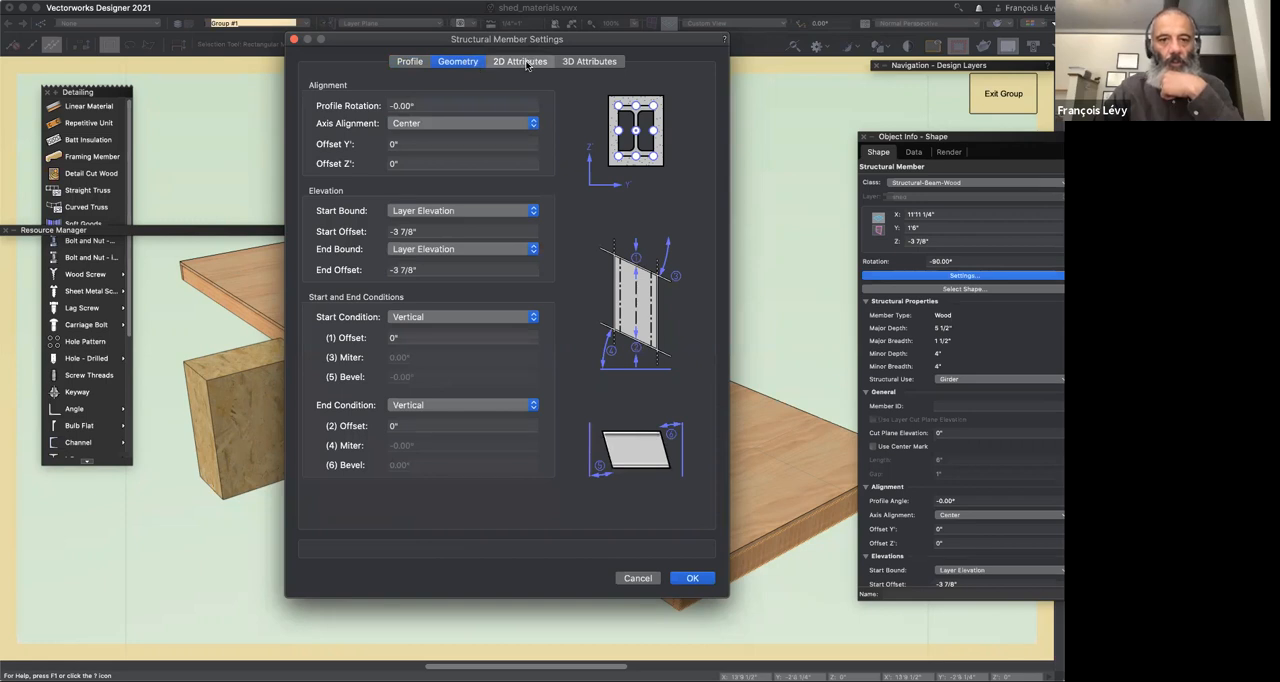
left_click(520, 62)
left_click(400, 83)
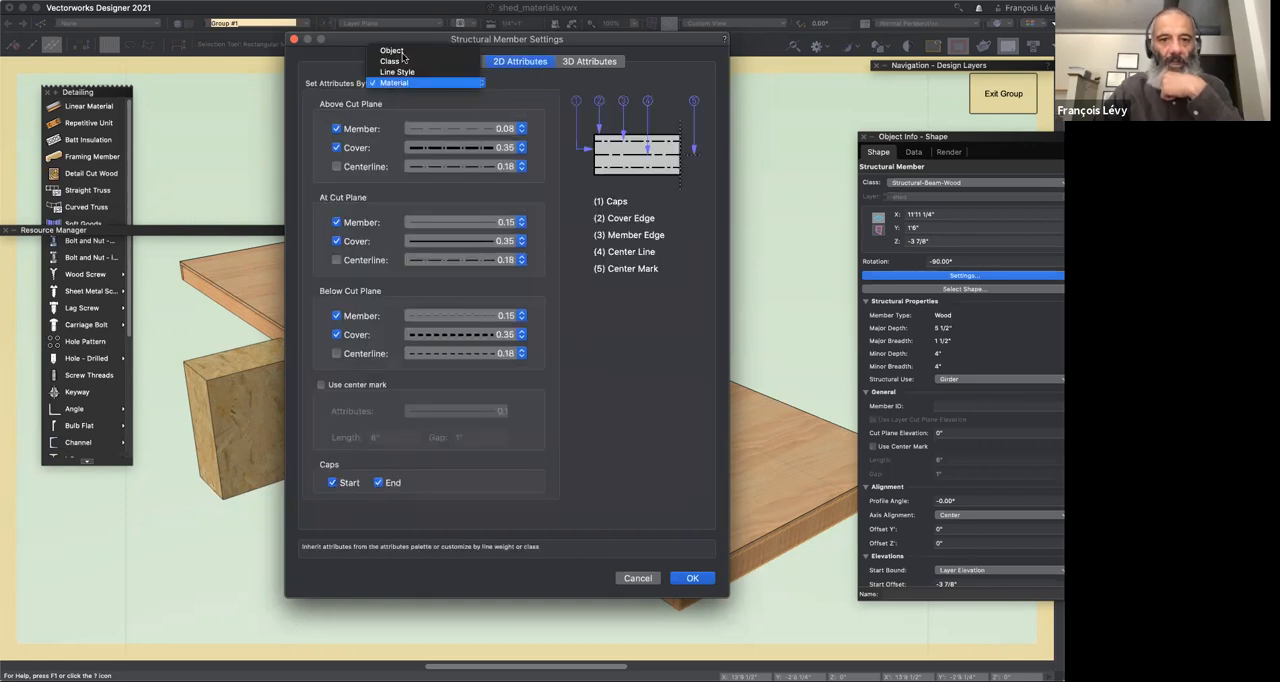
left_click(405, 47)
left_click(590, 62)
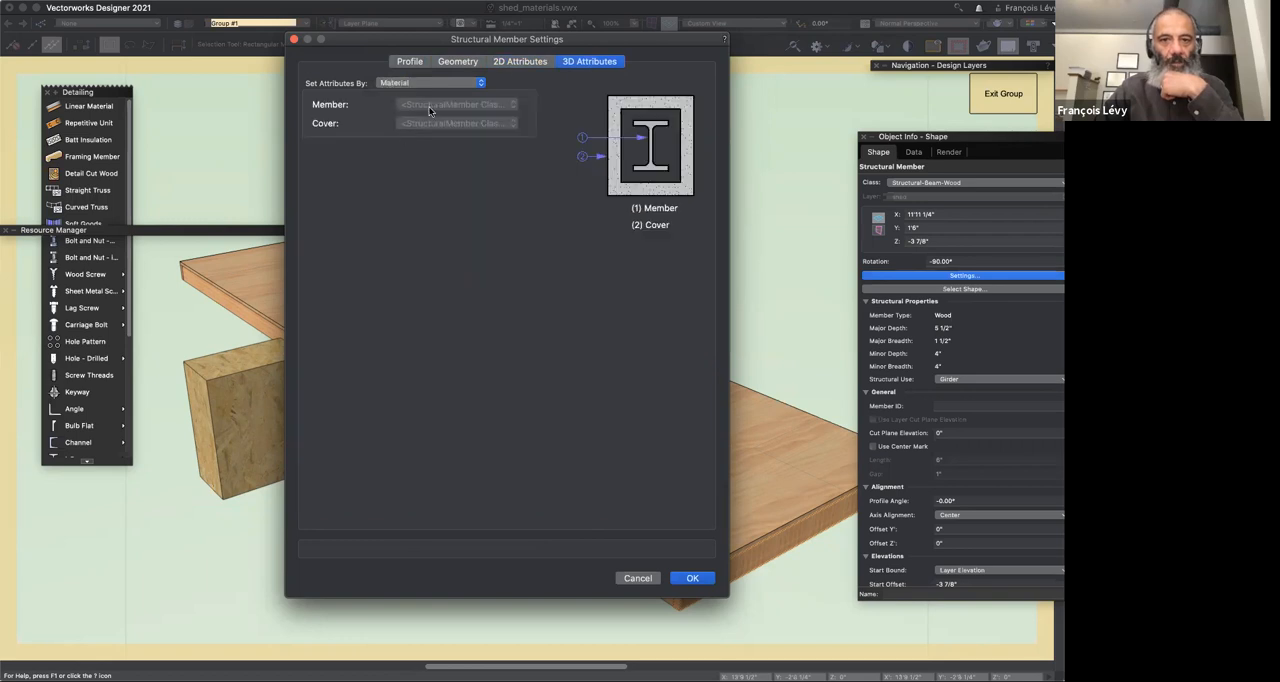
left_click(427, 83)
left_click(416, 64)
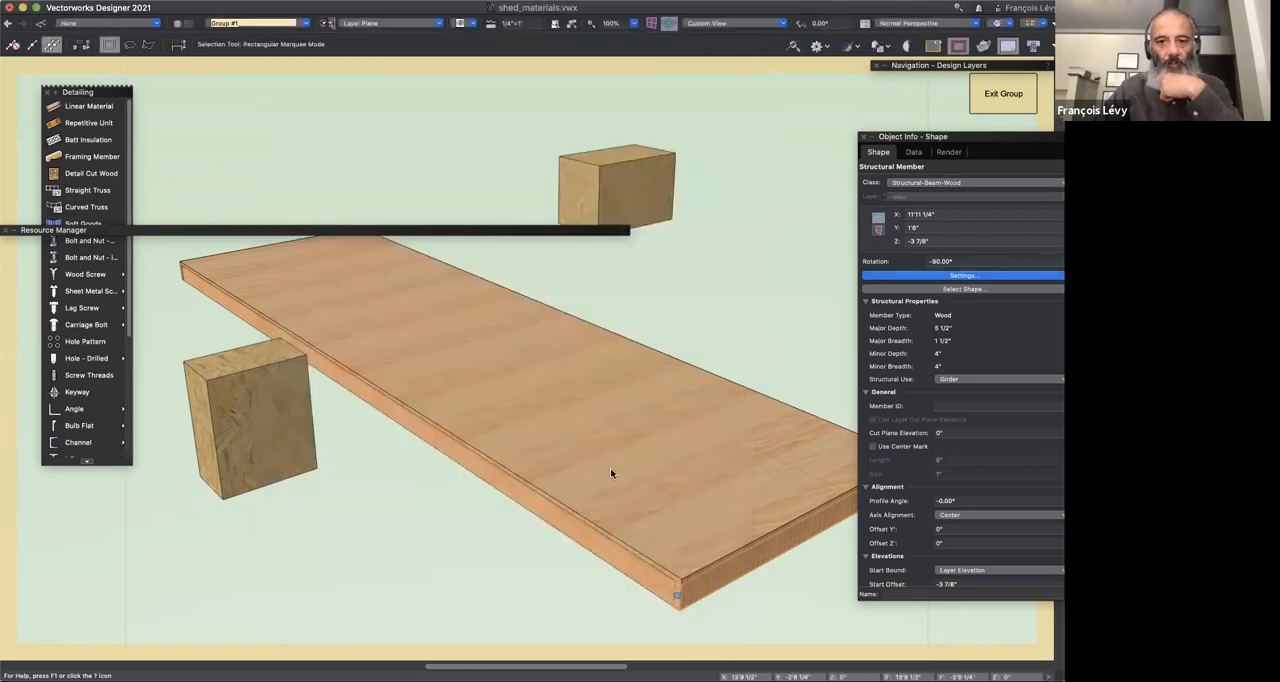
left_click(692, 578)
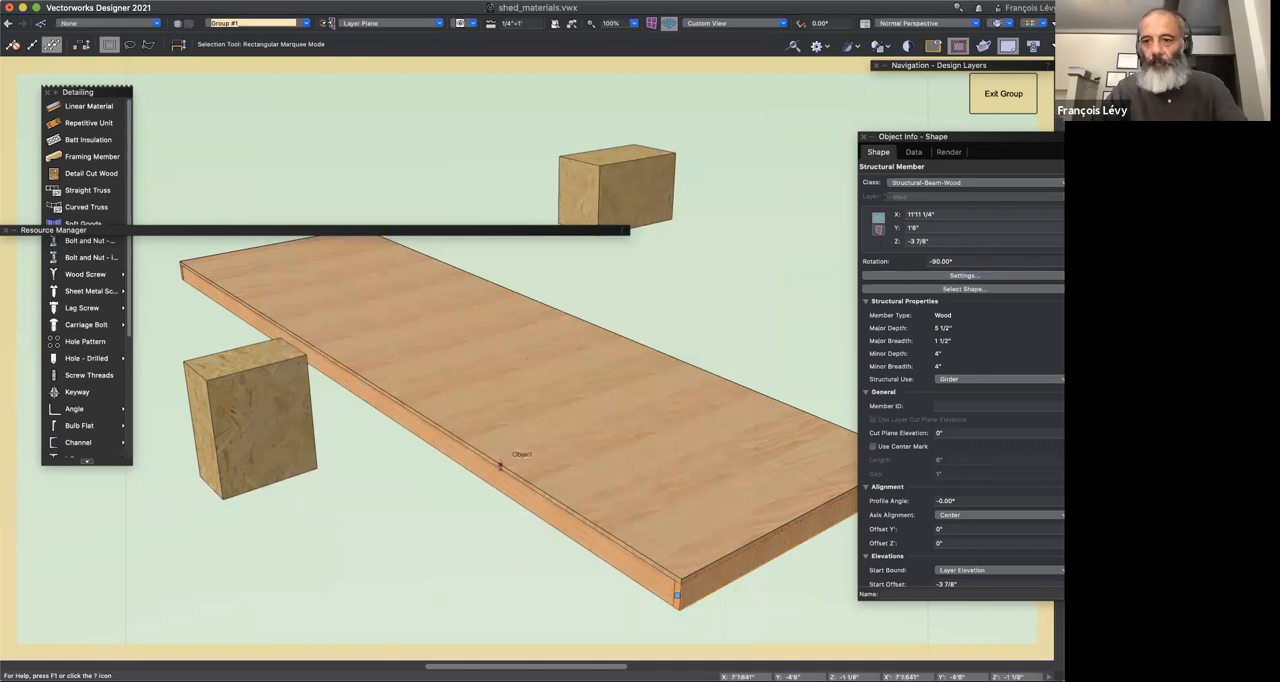
Step: Set the Member texture of the end beam to None
left_click(949, 152)
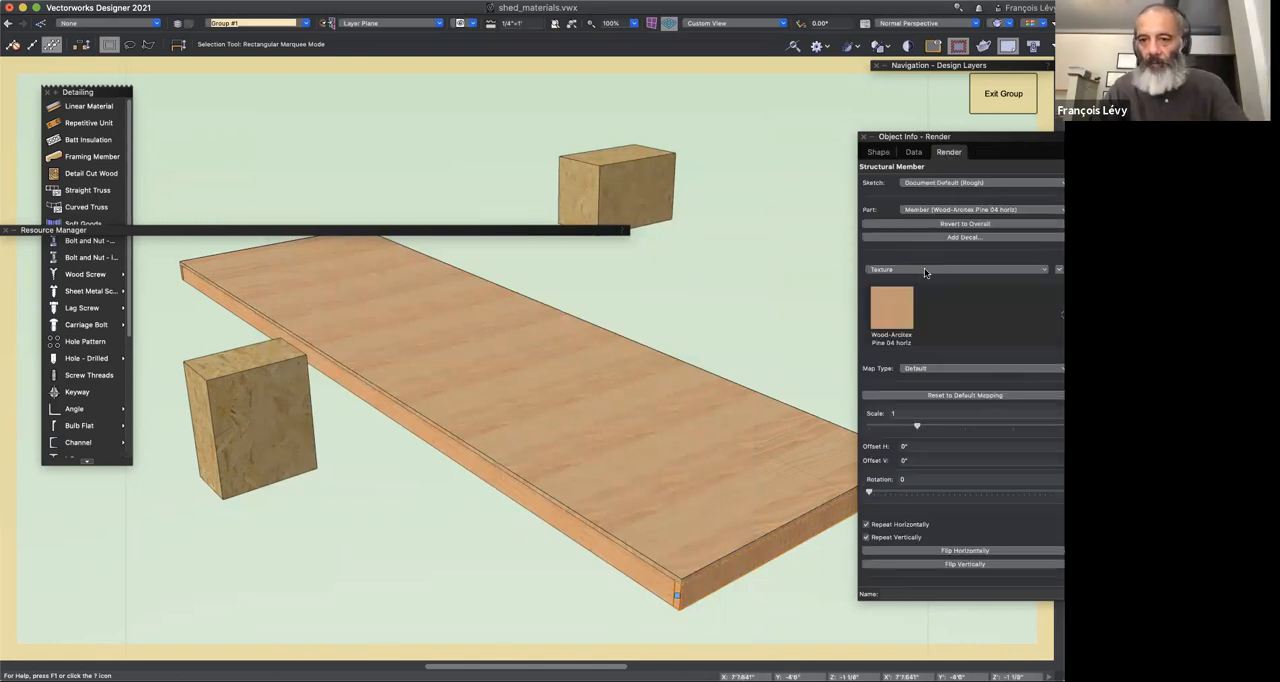
left_click(925, 271)
left_click(913, 282)
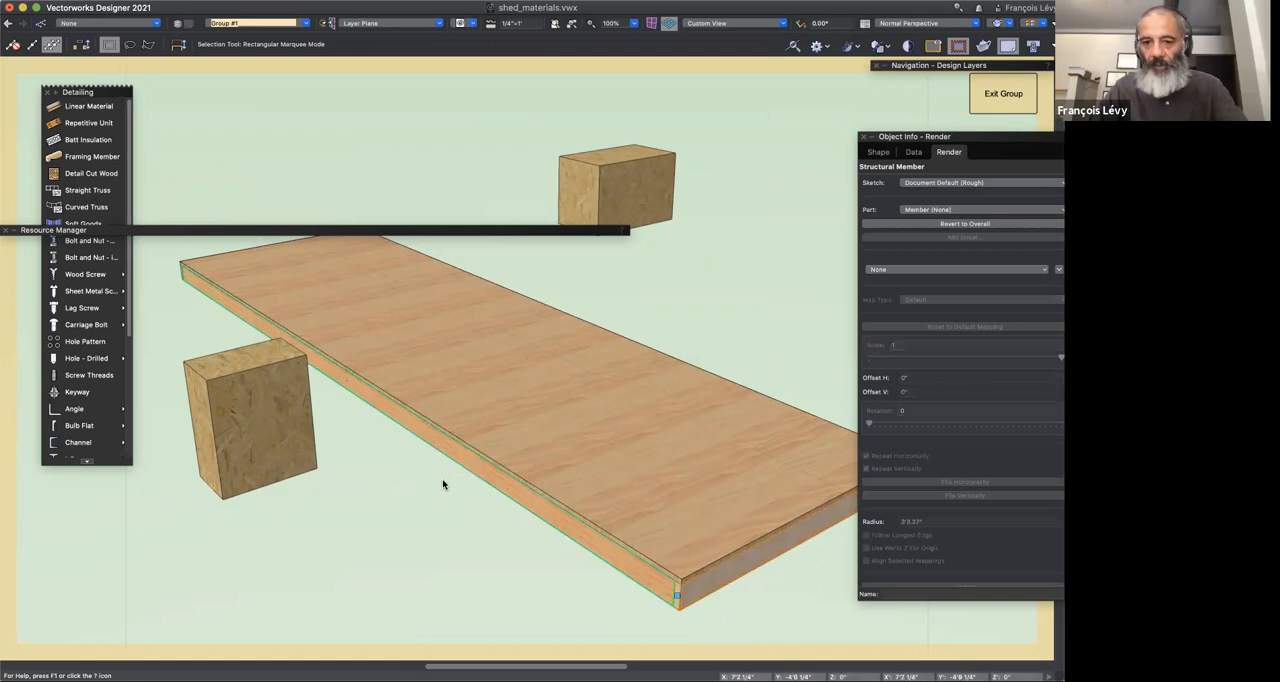
Step: Check the Eyedropper's Plug-in parameters, Class and Material options and transfer a joist's attributes to the untextured end beam under the slab
scroll(443, 484, "down", 5)
key("shift+c")
left_click_drag(670, 431, 659, 318)
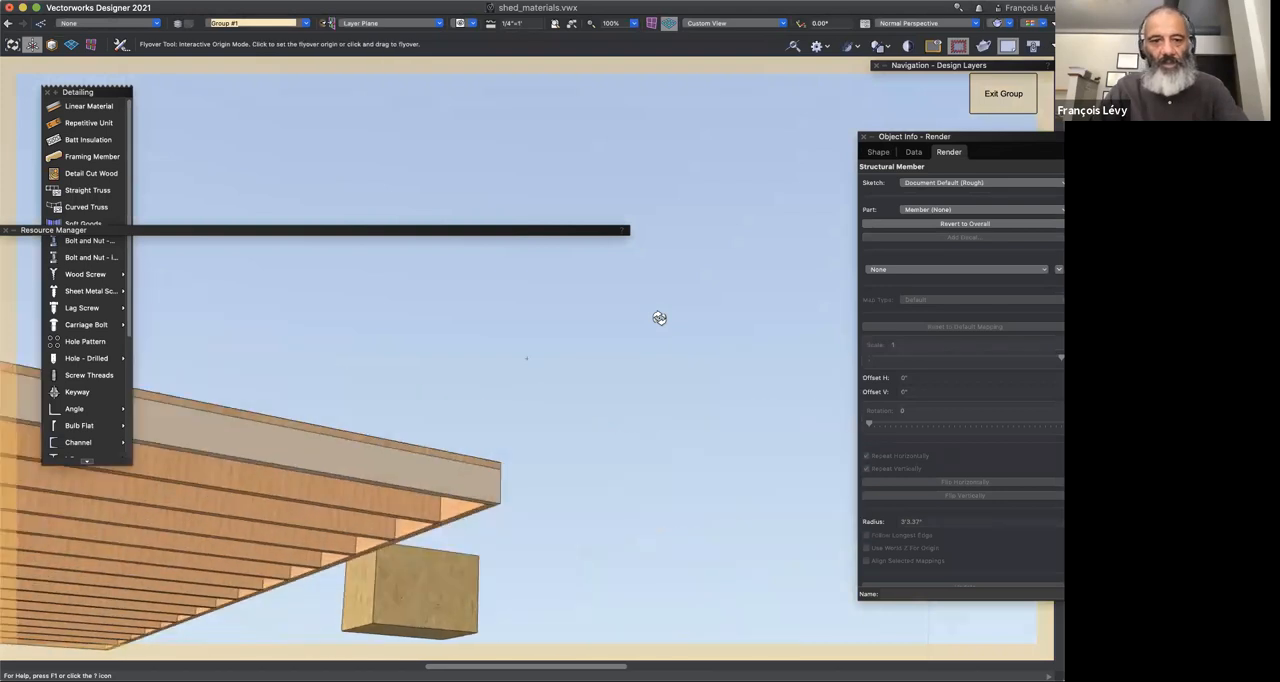
scroll(659, 318, "left", 5)
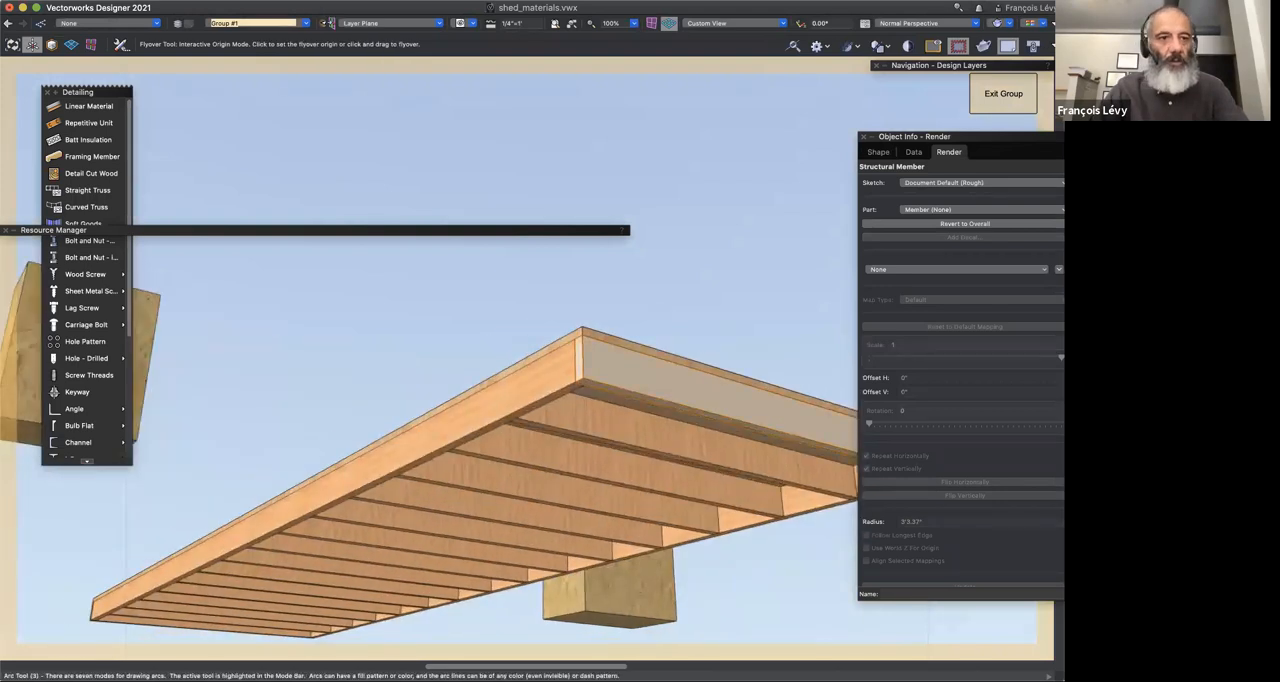
key("i")
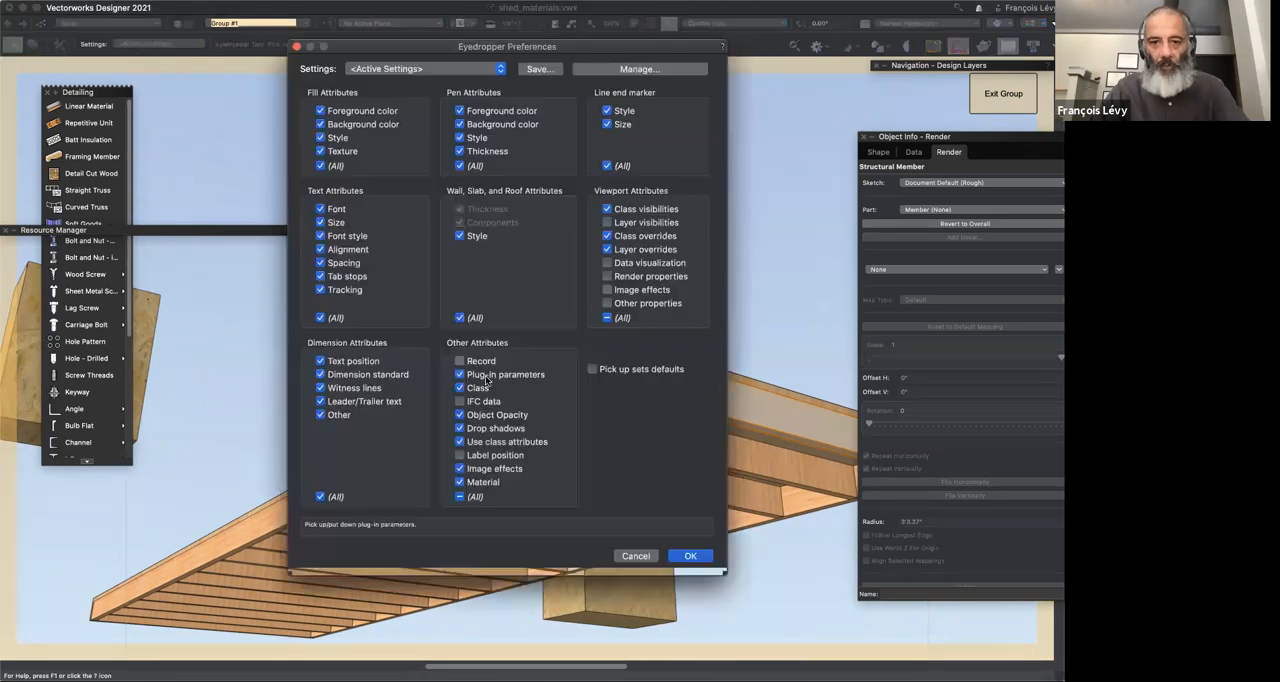
left_click(690, 555)
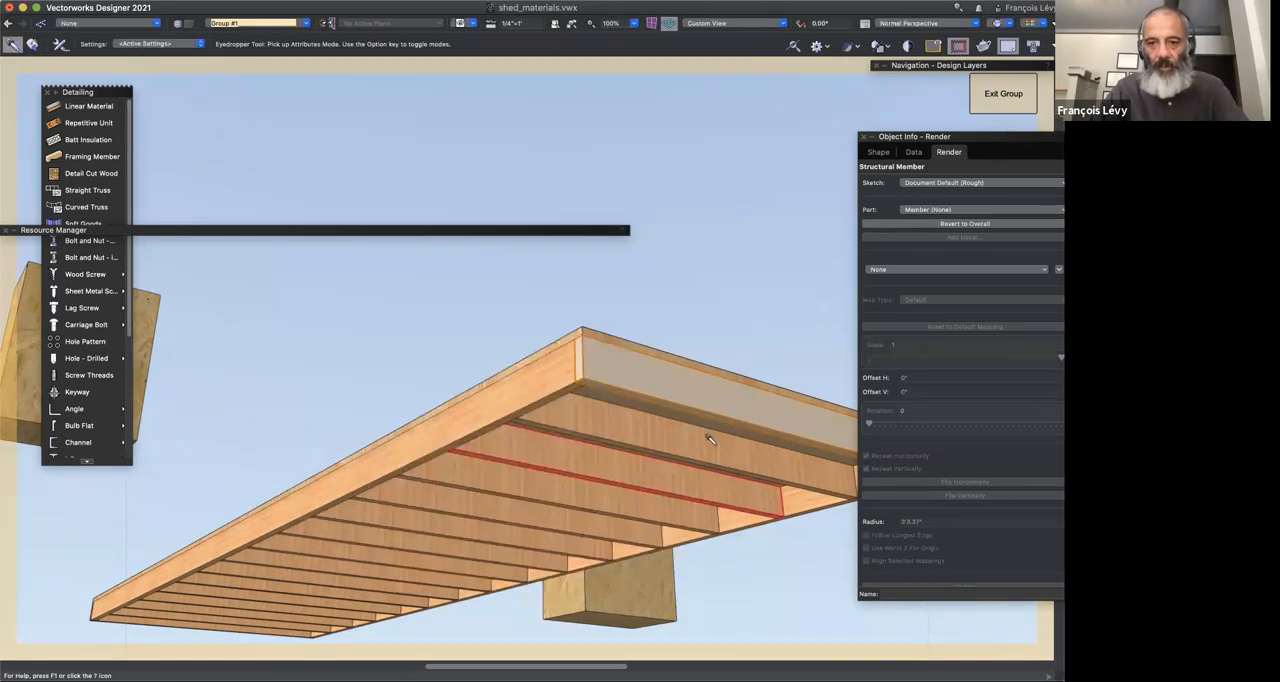
left_click(713, 389, "alt")
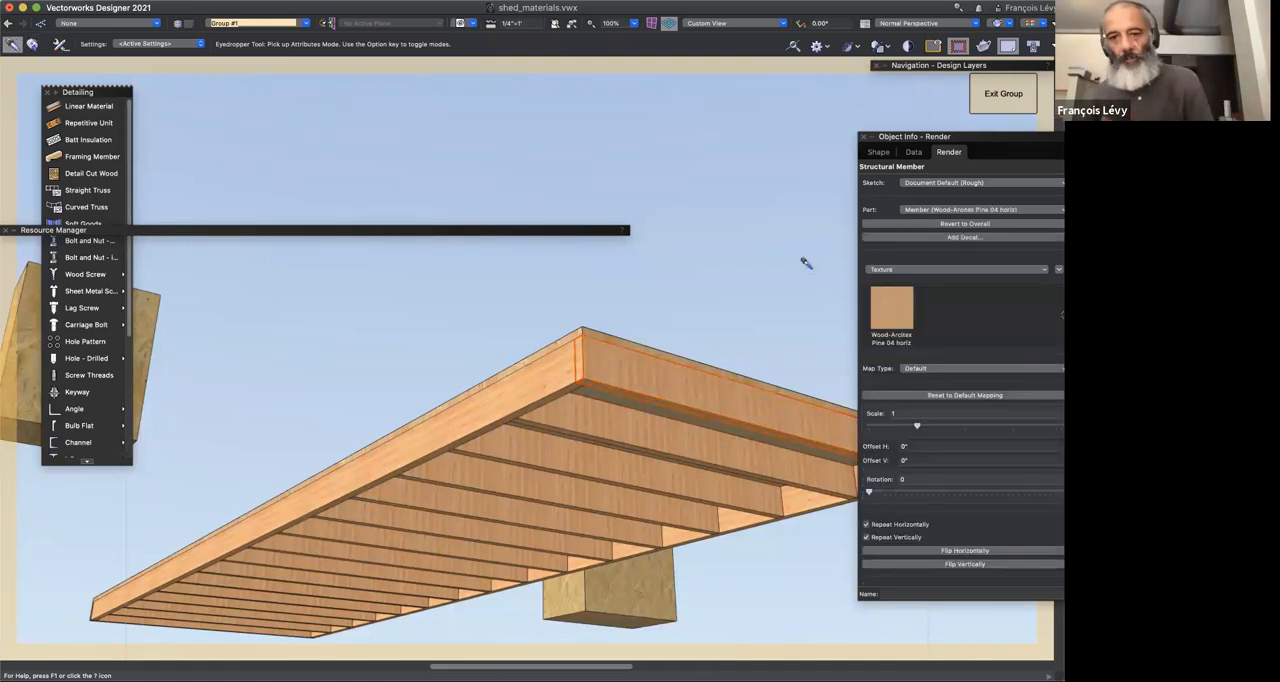
key("v")
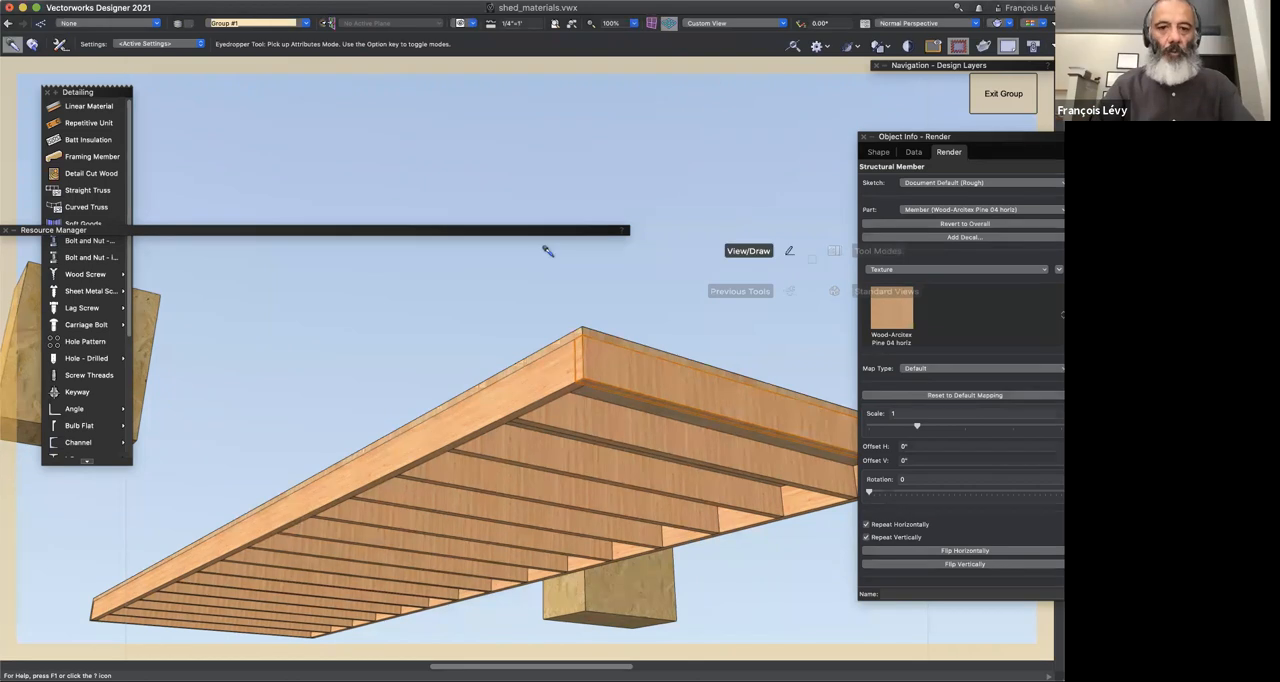
key("shift+c")
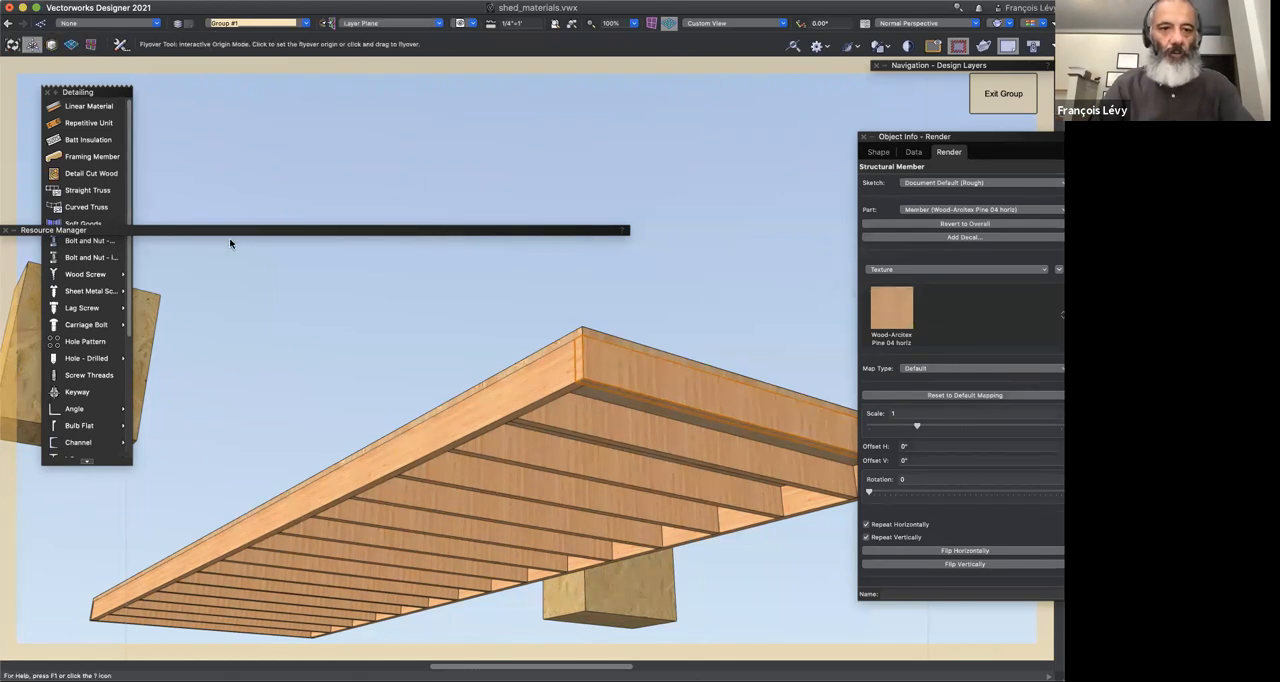
double_click(230, 234)
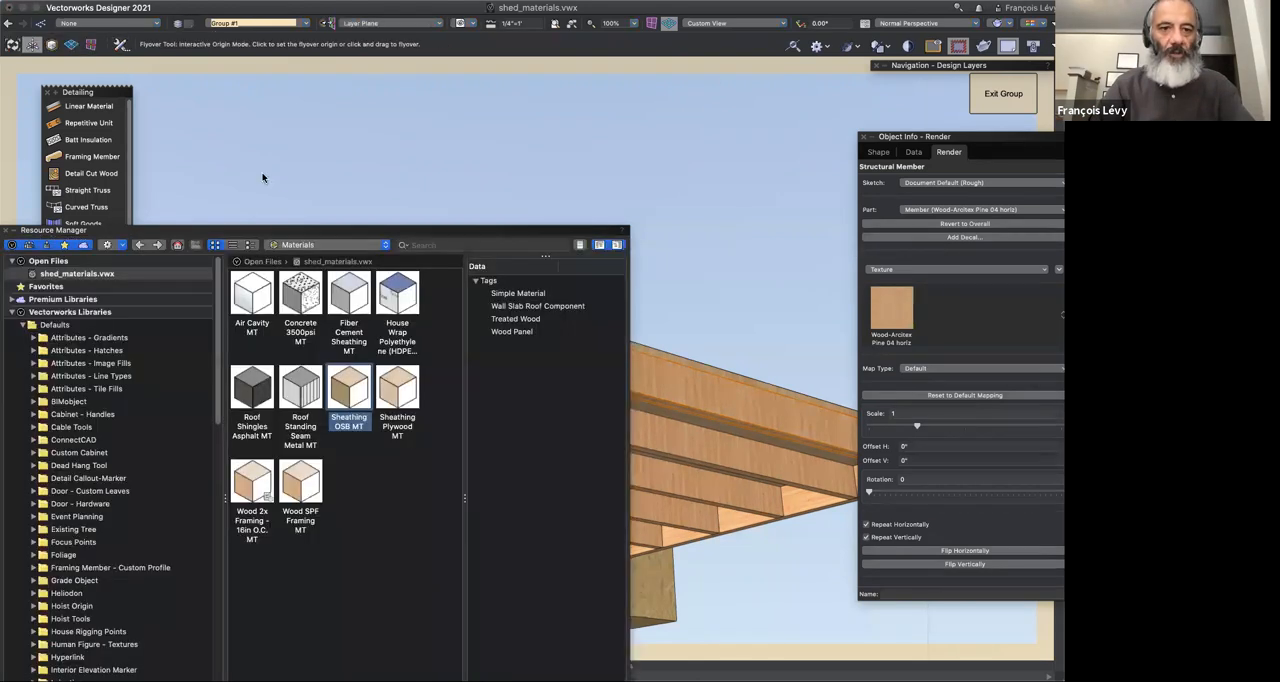
double_click(251, 231)
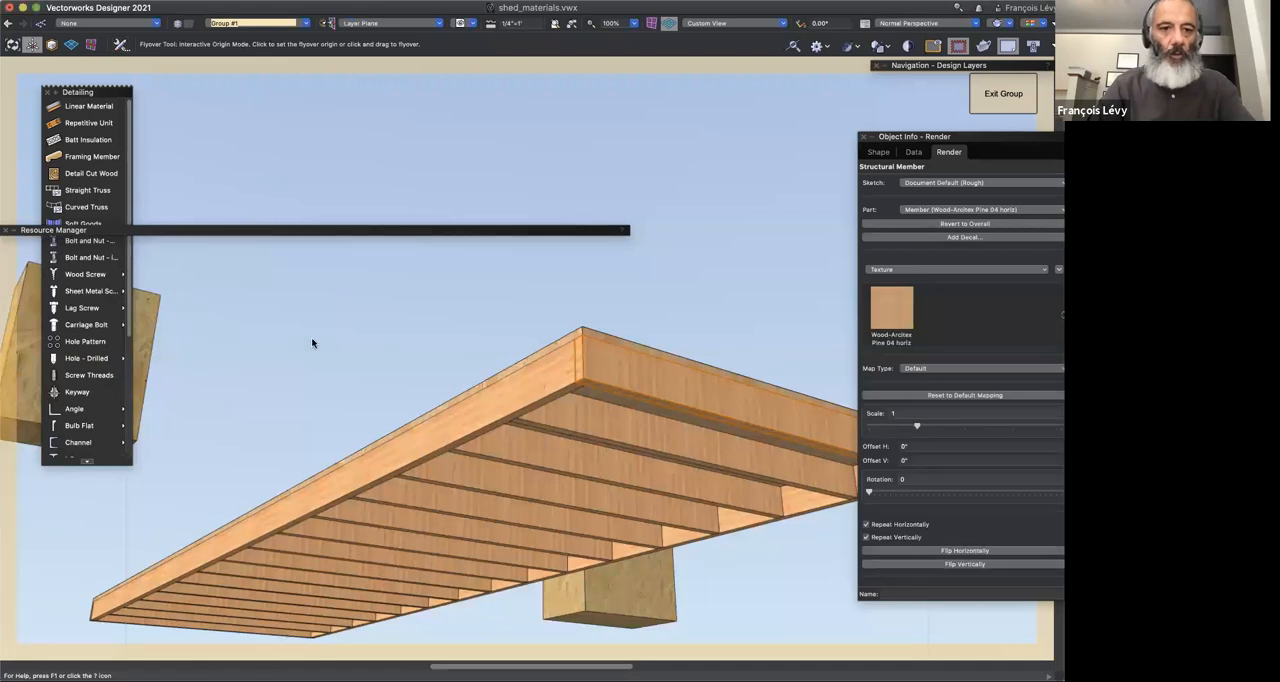
Step: Draw a radius-mode circle on the tall OSB block's face and push it back about 3' to subtract it from the block
left_click_drag(318, 380, 541, 268)
left_click_drag(575, 311, 616, 310)
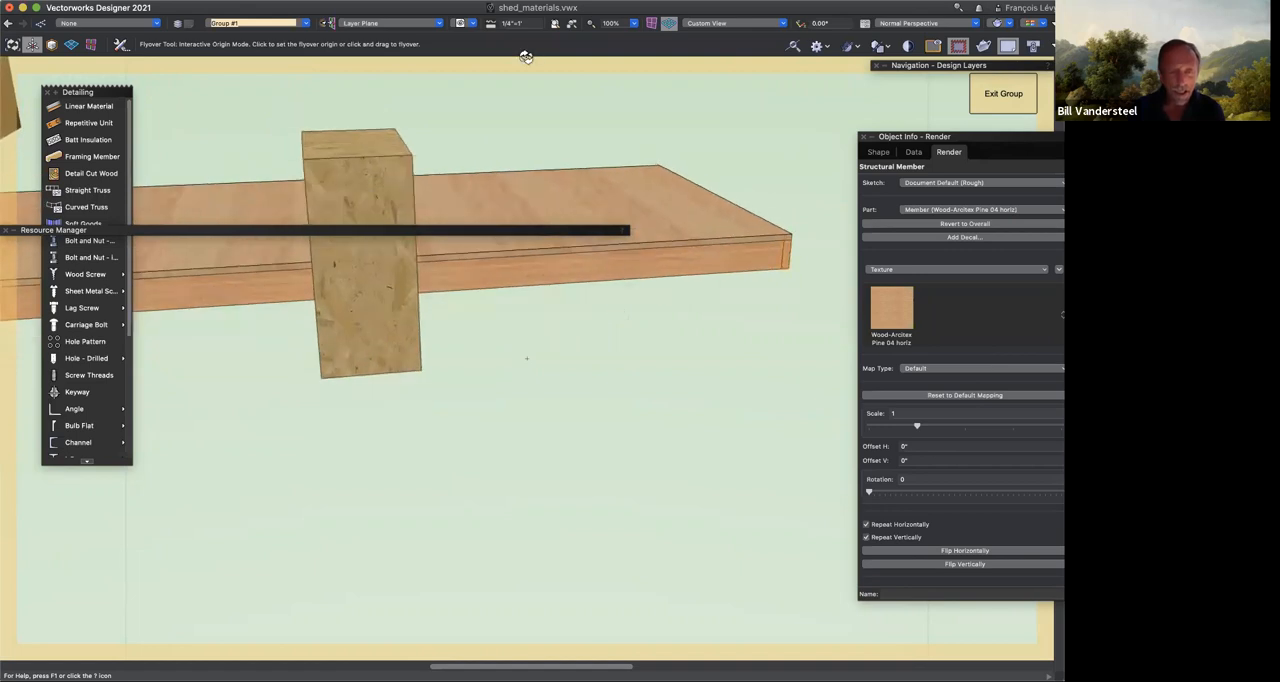
key("6")
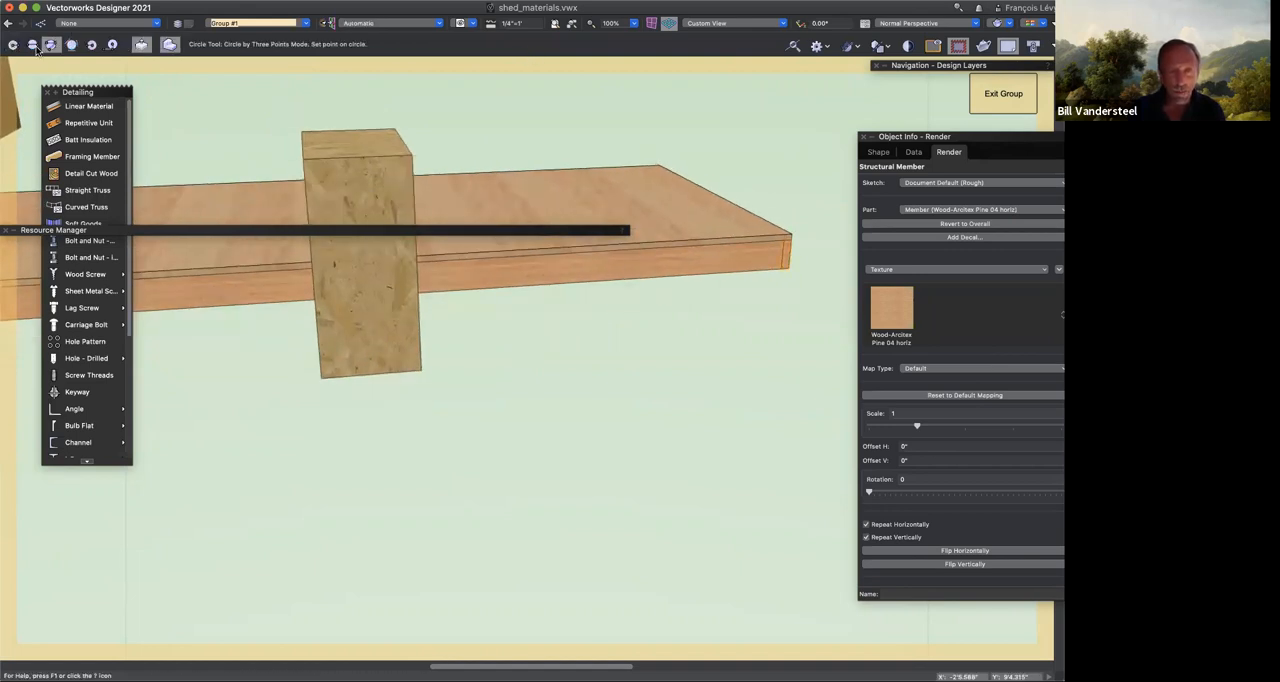
left_click(12, 45)
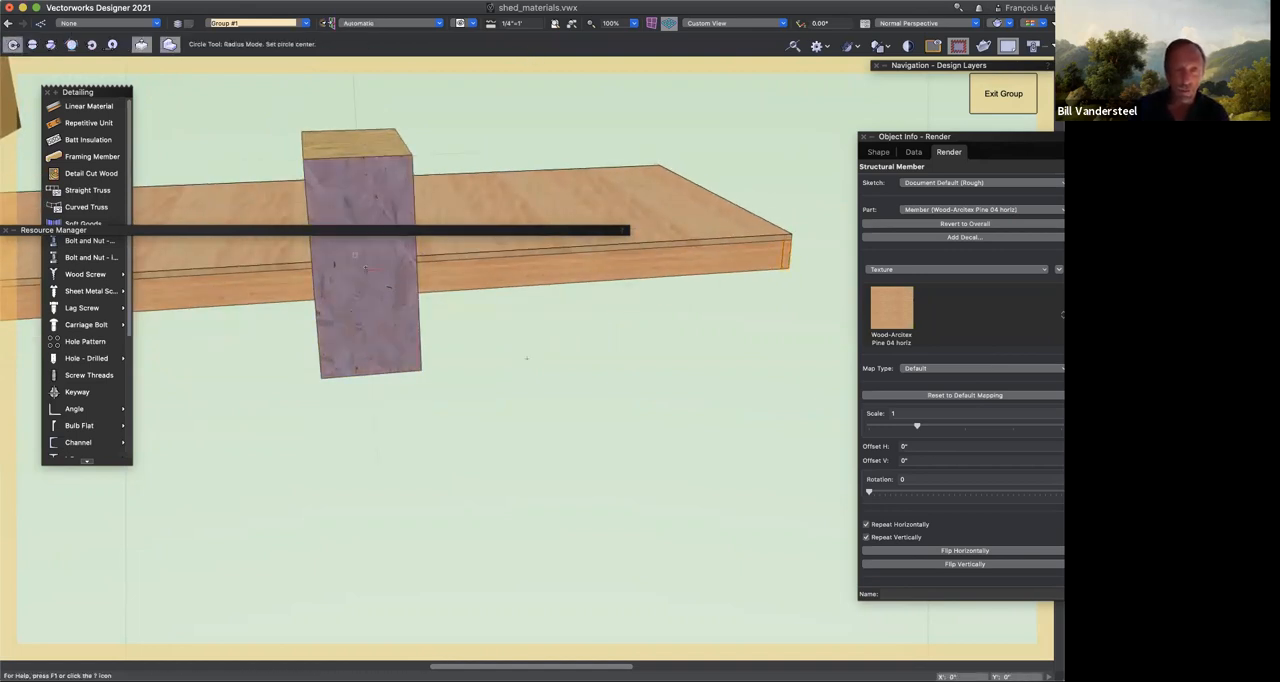
left_click(365, 270)
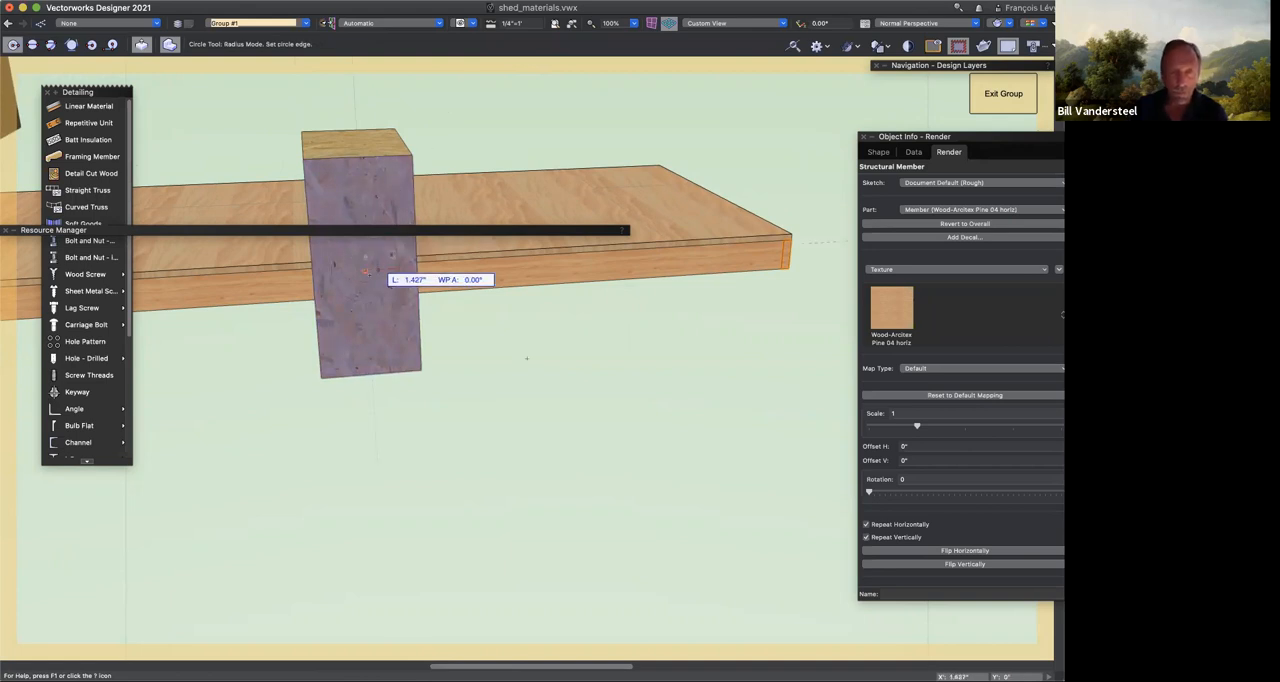
key("Escape")
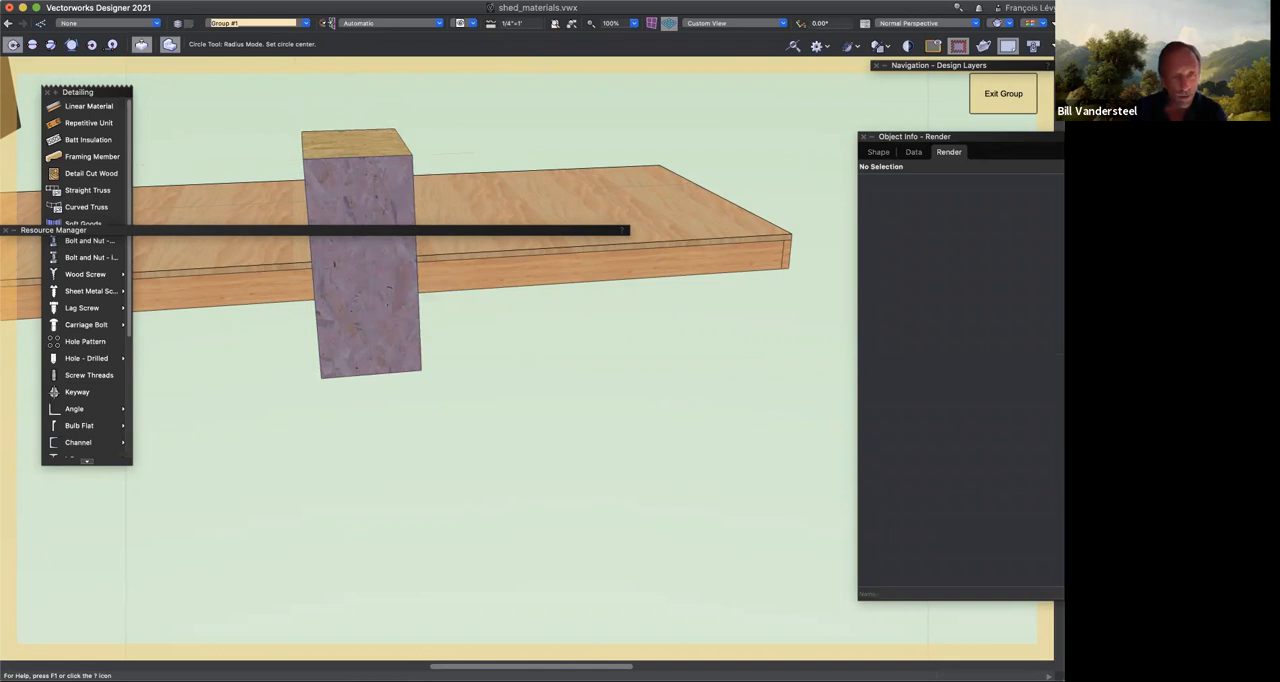
left_click(408, 305)
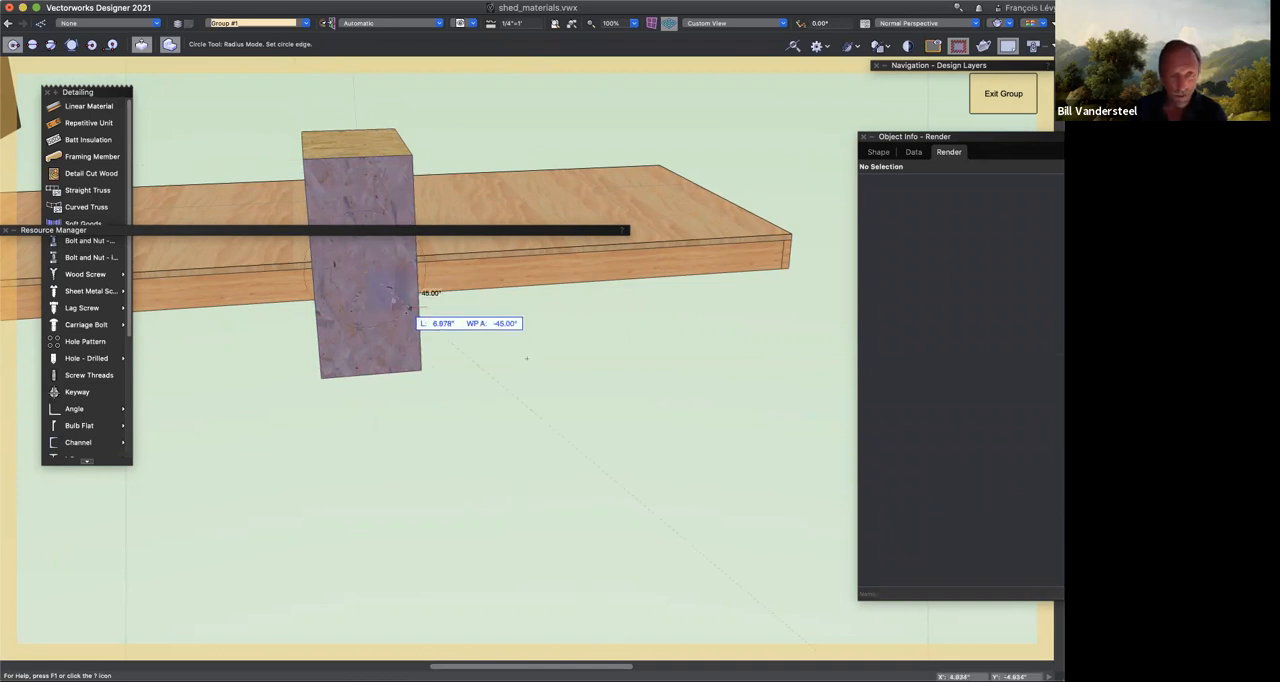
left_click(408, 324)
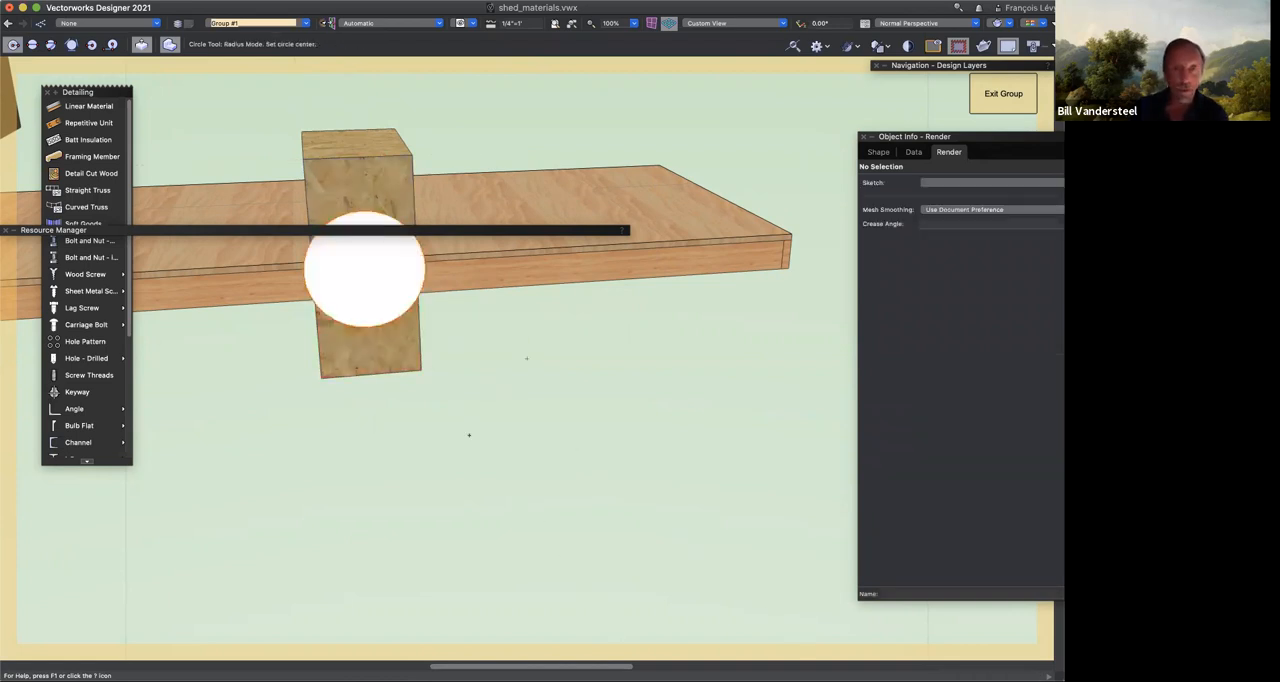
left_click(431, 129)
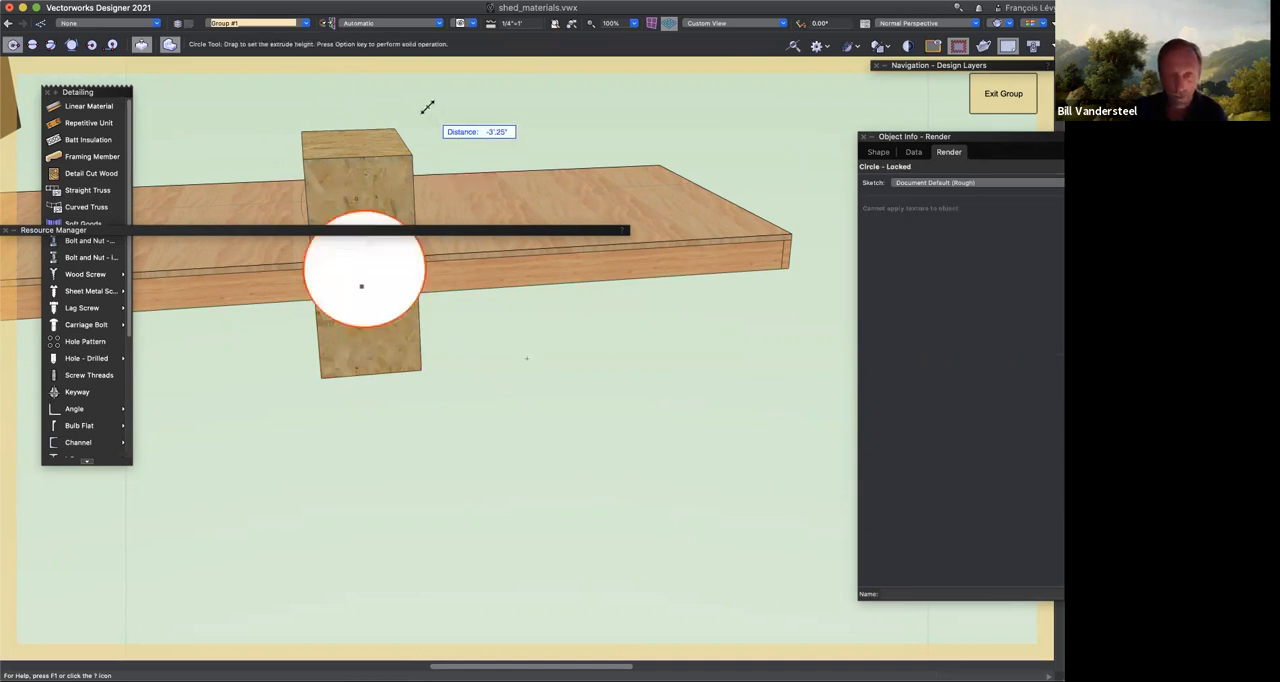
left_click(428, 107)
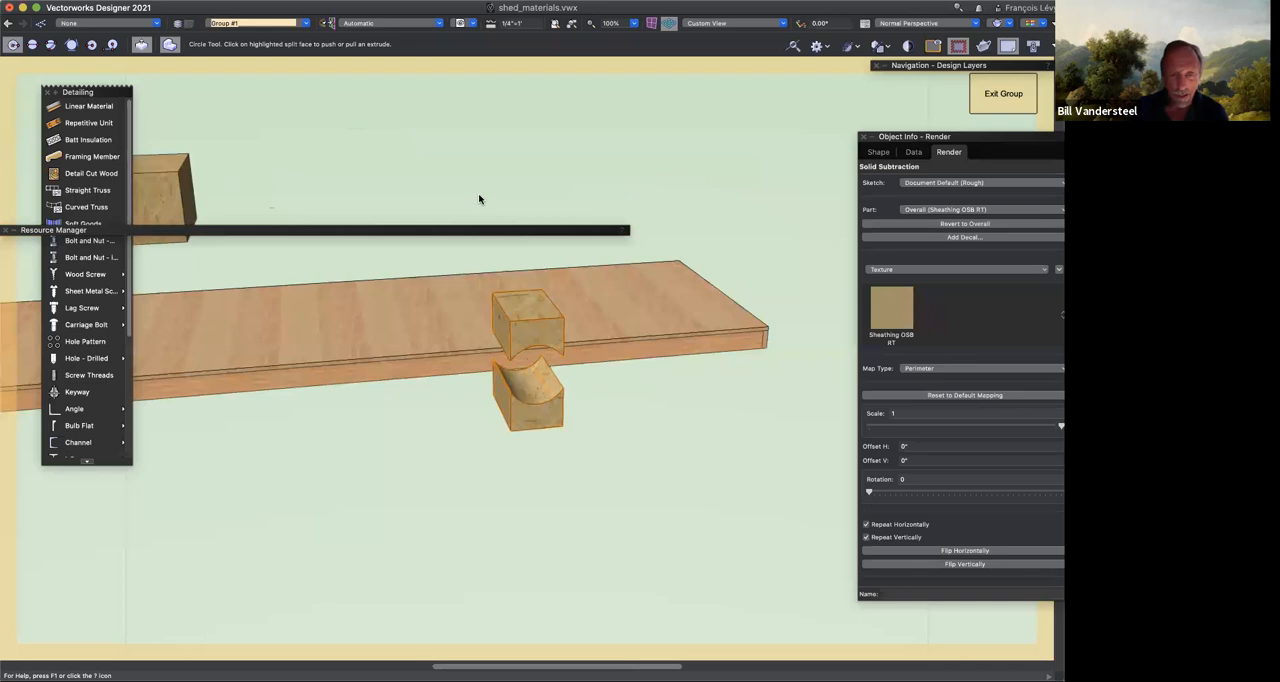
Step: Apply the Concrete 3500psi MT material from the Resource Manager to the uncut OSB block
key("x")
key("x")
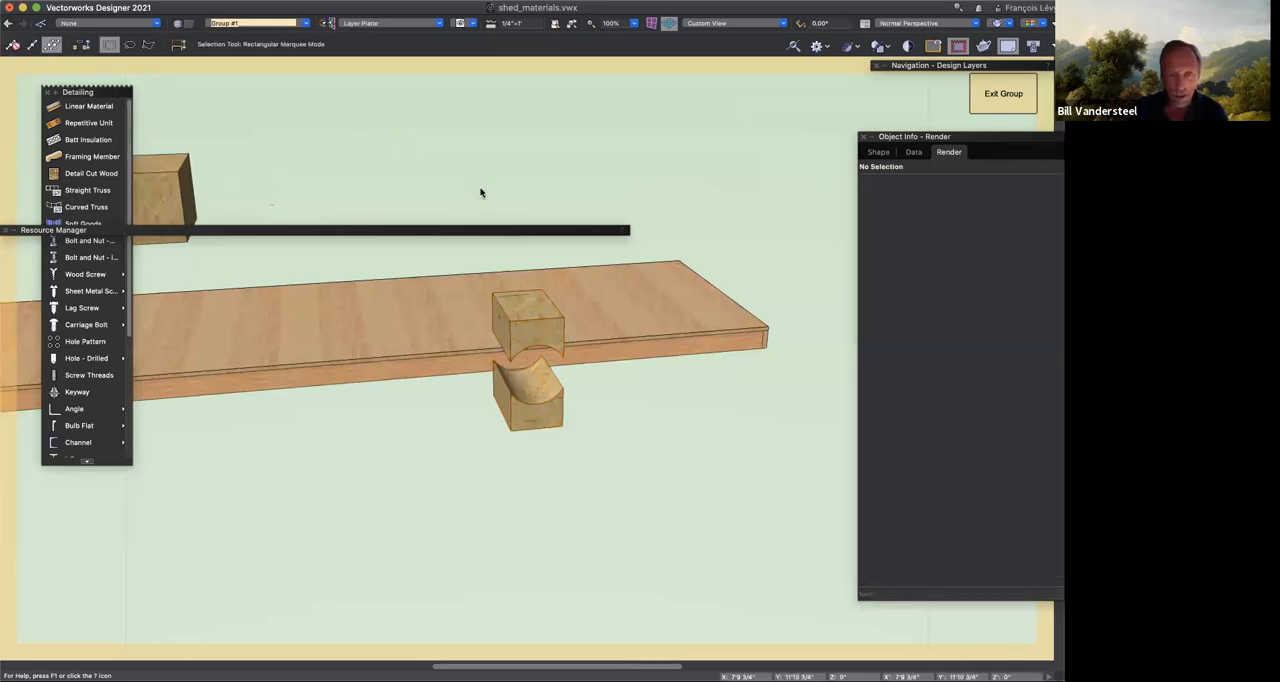
left_click(290, 229)
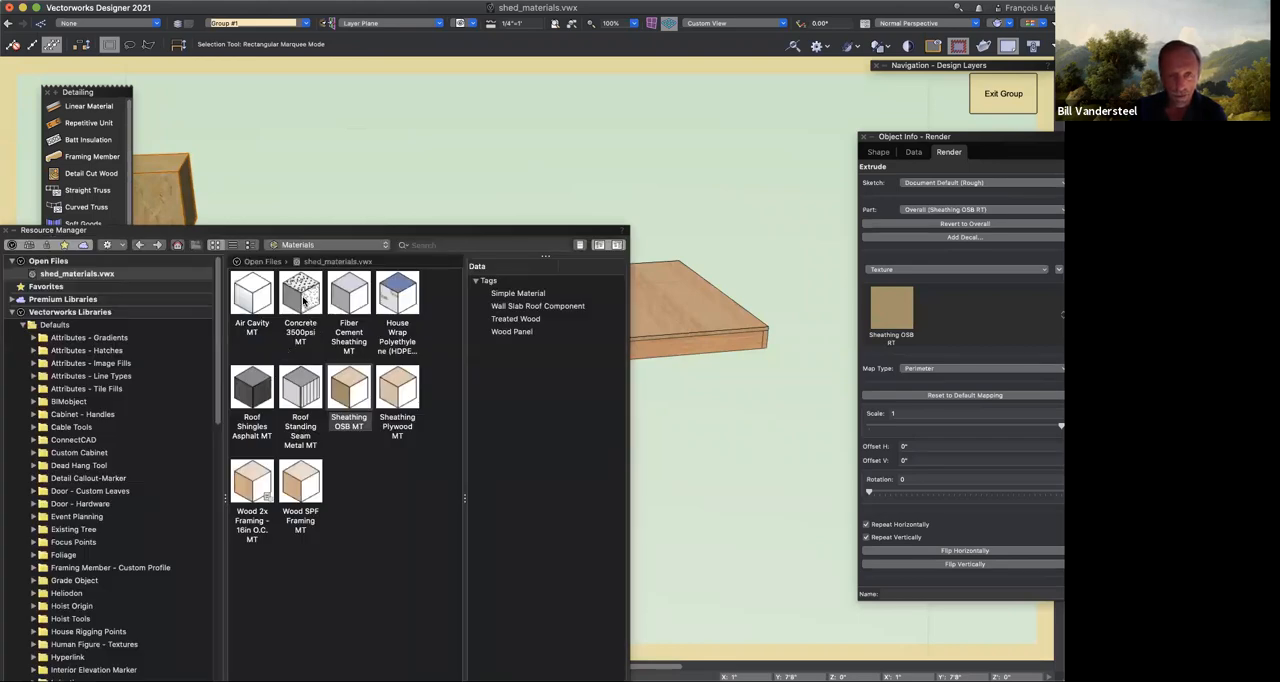
left_click_drag(301, 297, 157, 188)
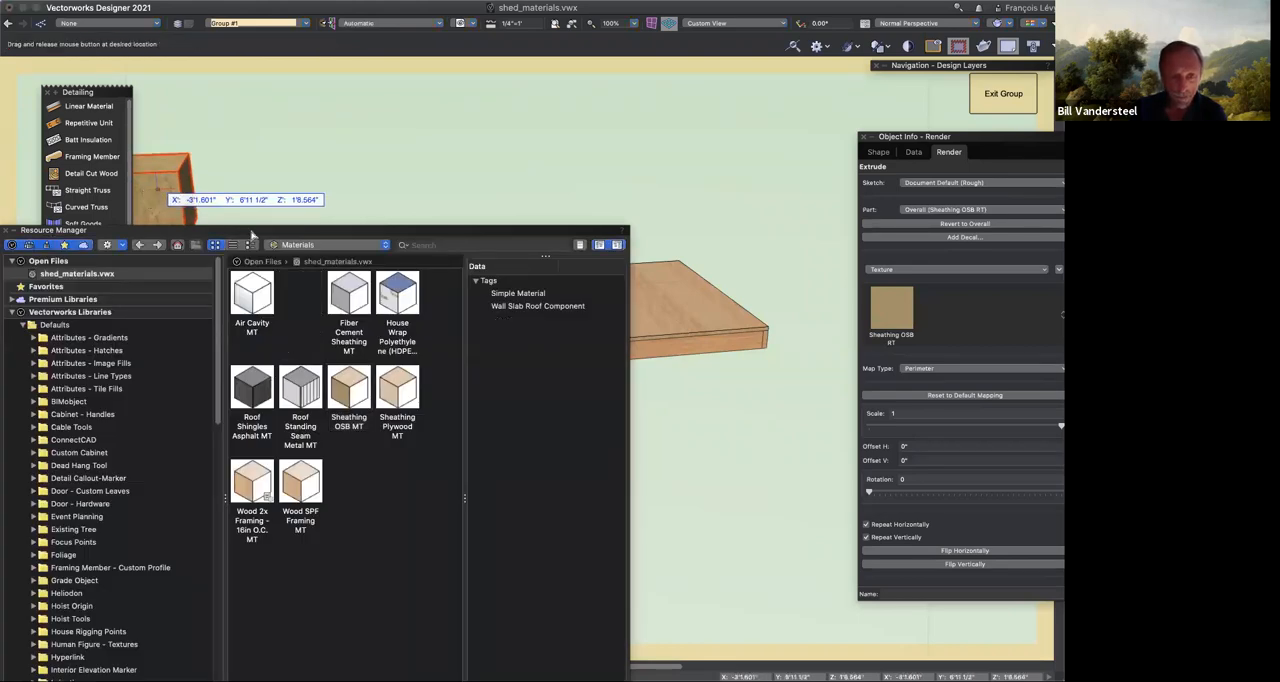
Step: Transfer the large block's concrete material to both pieces of the cut OSB block with the Eyedropper
left_click(263, 233)
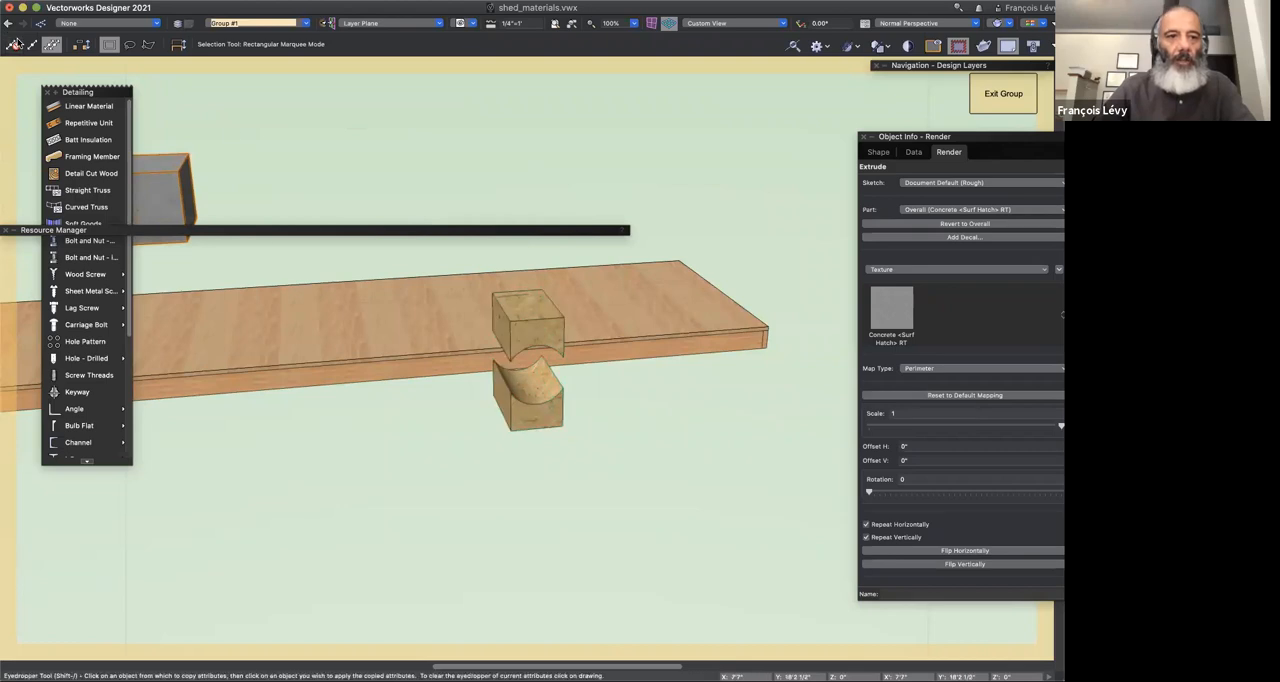
key("i")
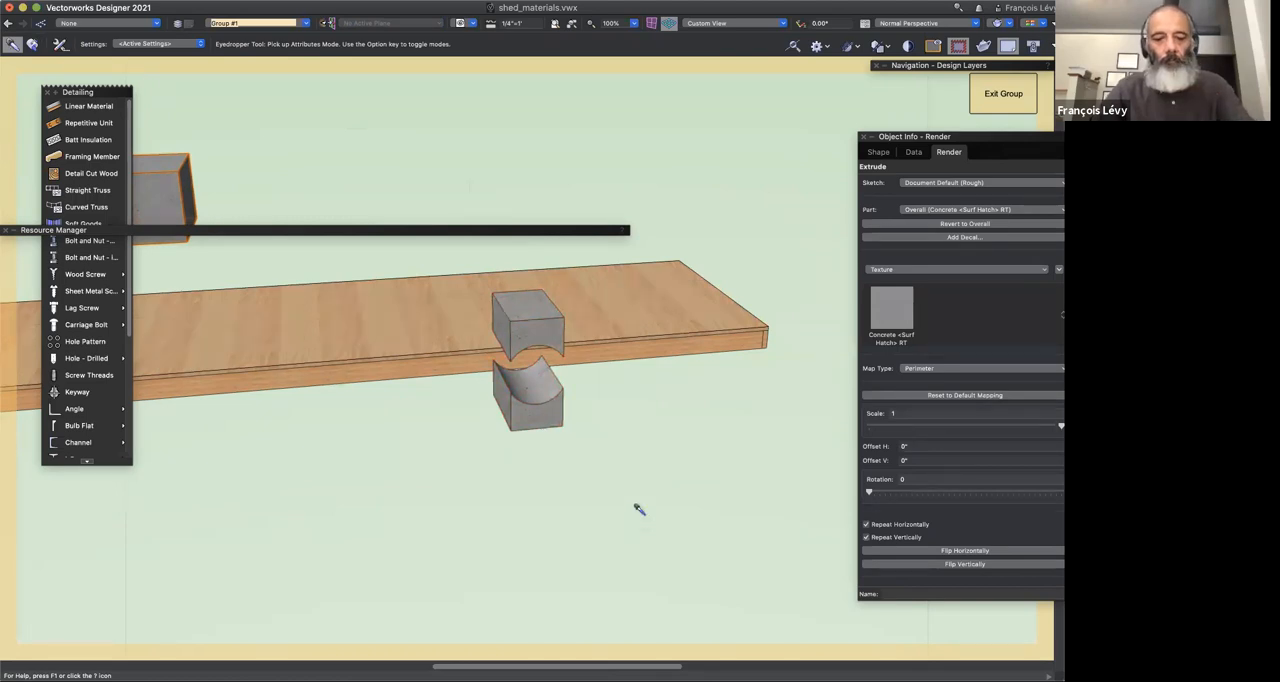
key("x")
Step: Delete the concrete blocks around the framed floor
left_click(557, 428, "shift")
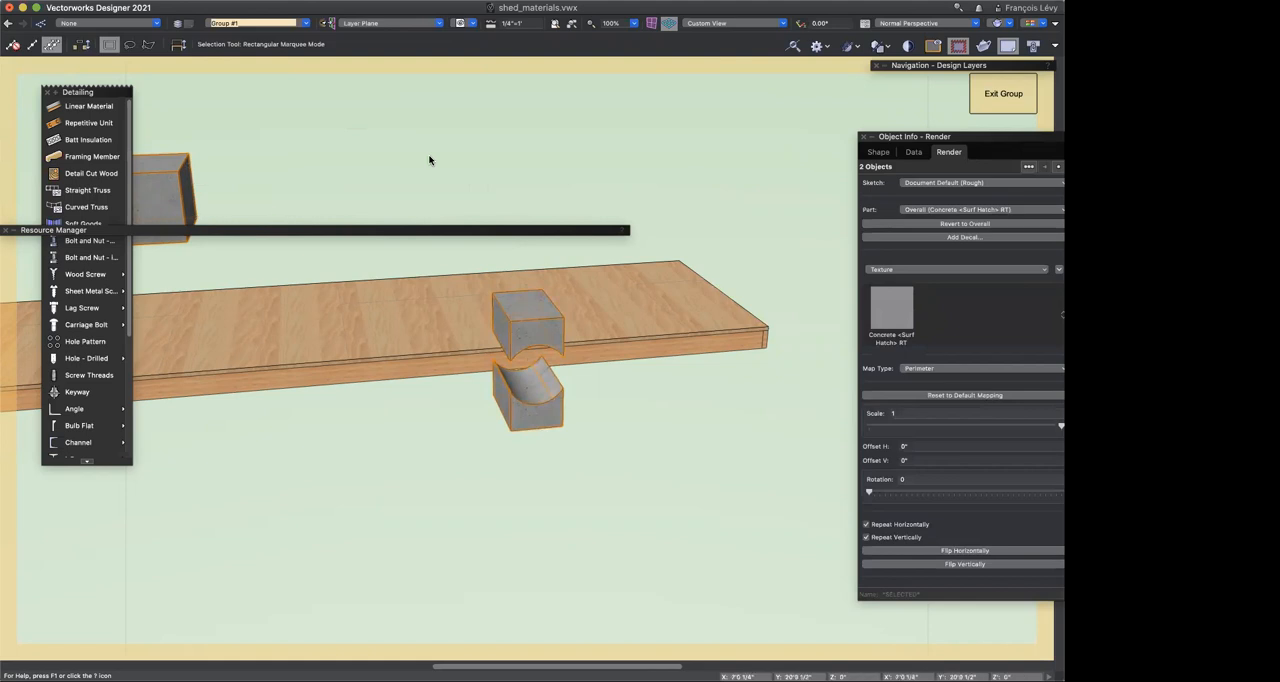
key("Delete")
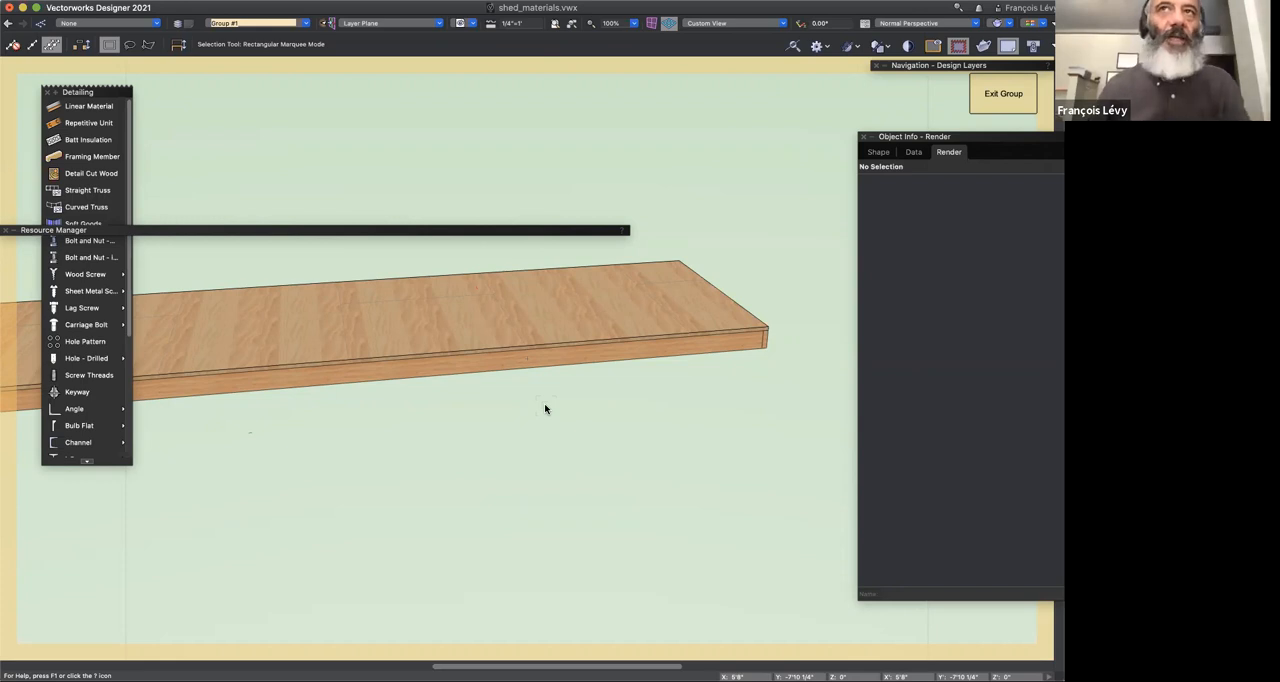
key("v")
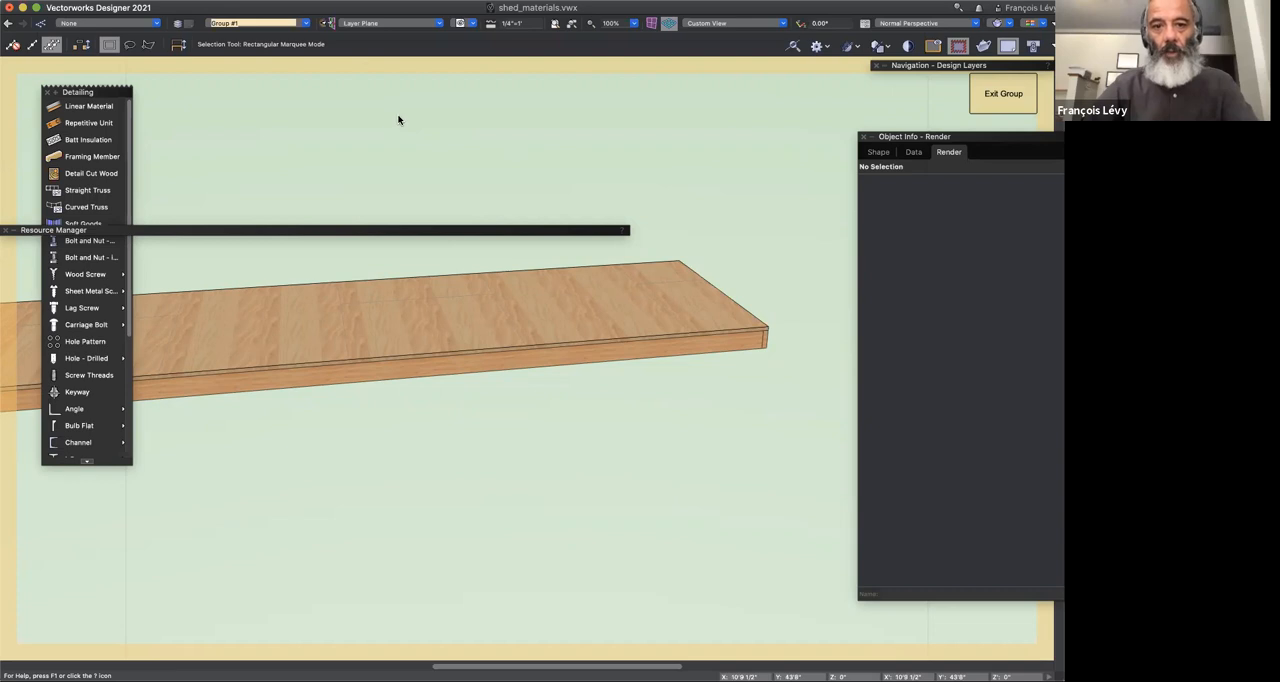
Step: Examine the texture source options for the Member part of the structural member along the floor's edge
left_click(944, 157)
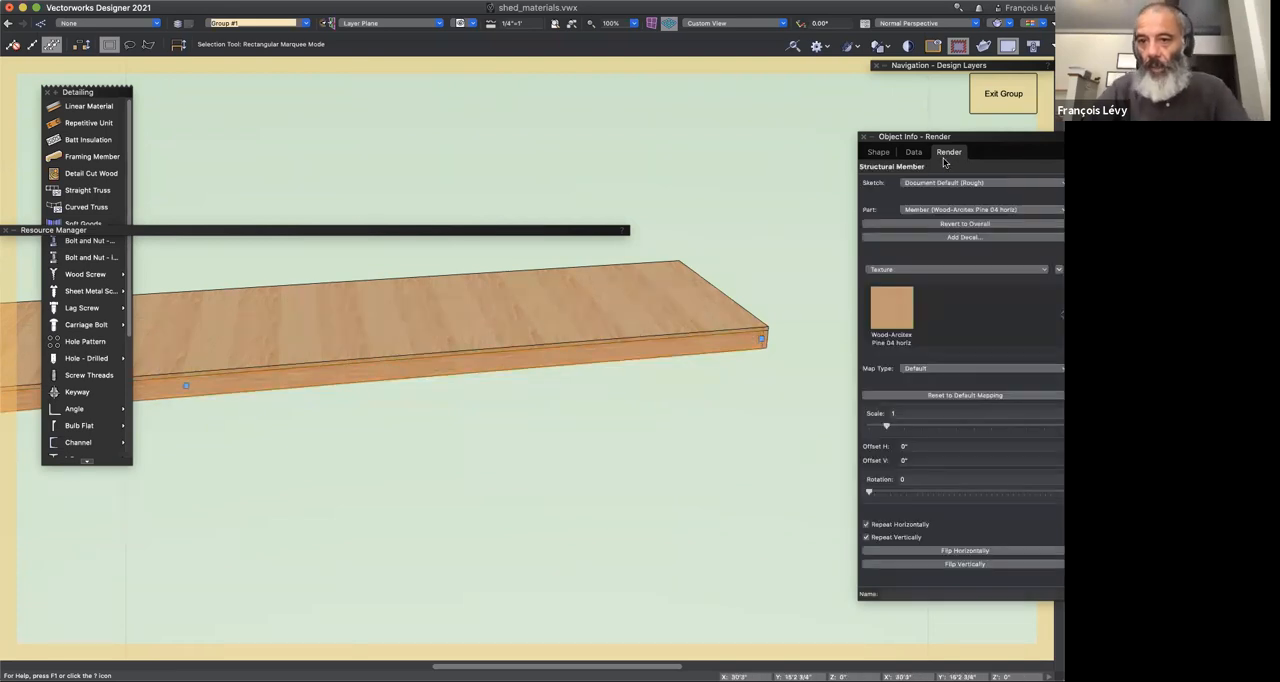
left_click(905, 269)
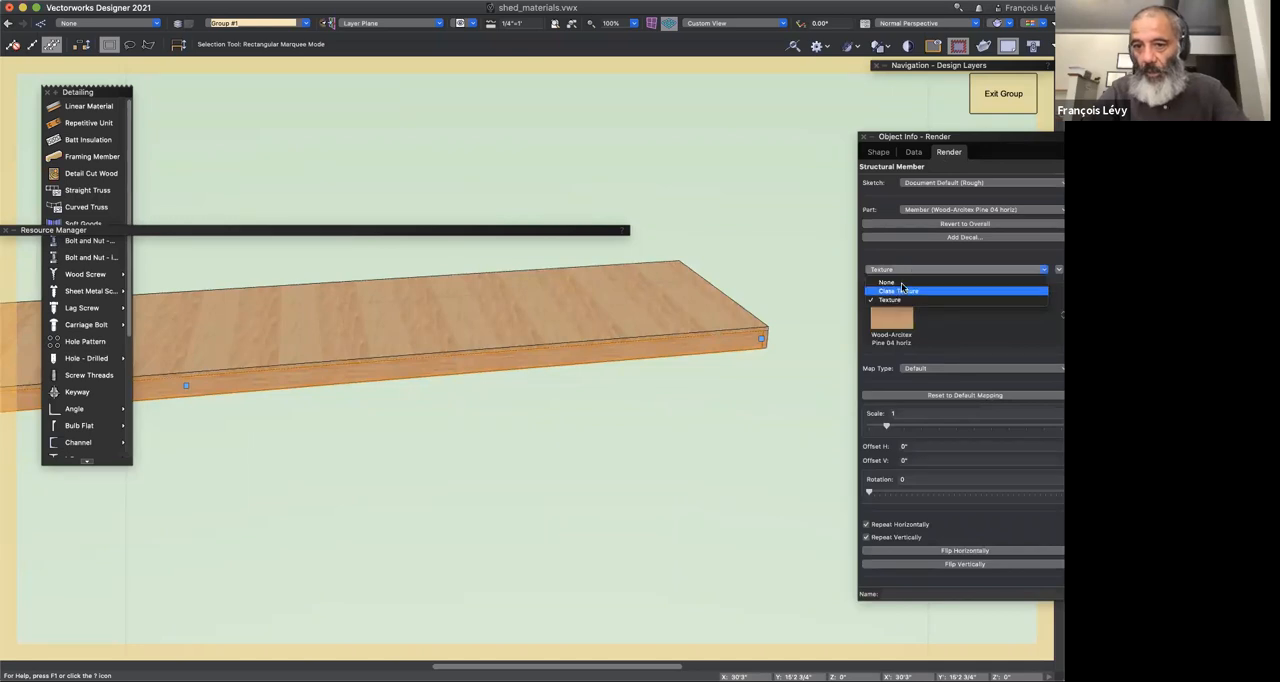
key("Escape")
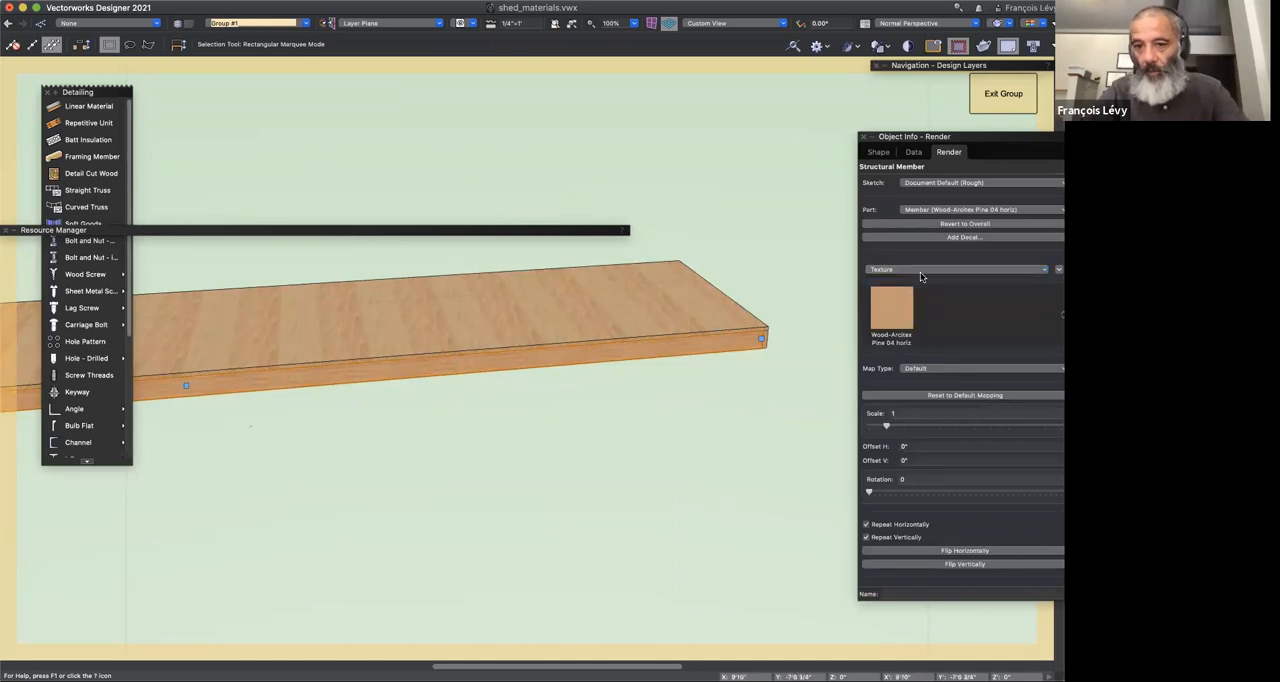
left_click(921, 272)
left_click(920, 274)
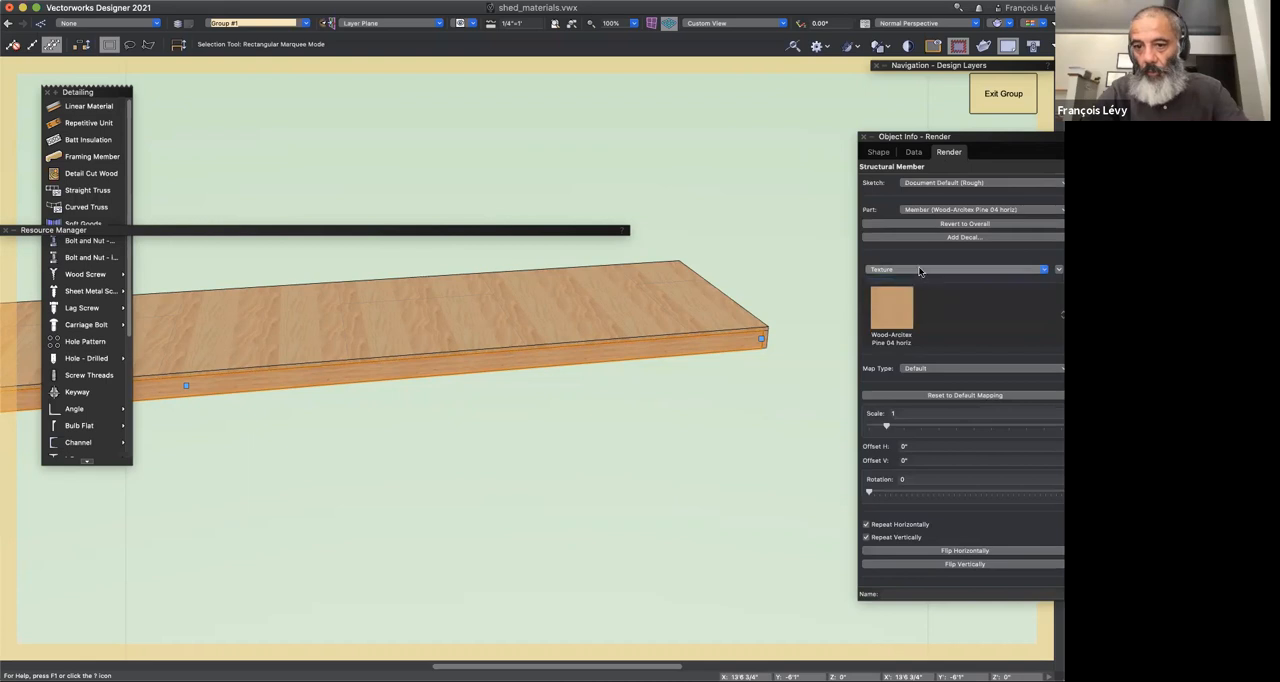
left_click(920, 272)
left_click(913, 277)
left_click(914, 274)
left_click(914, 274)
left_click(915, 272)
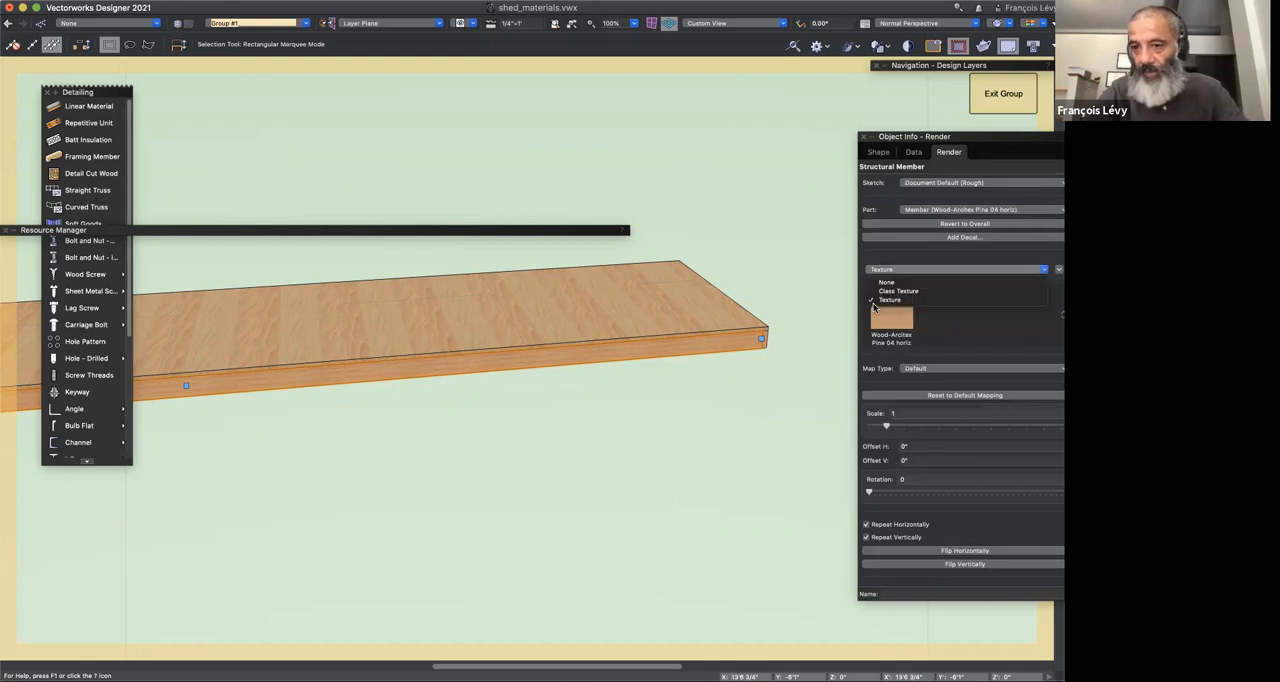
left_click(734, 362)
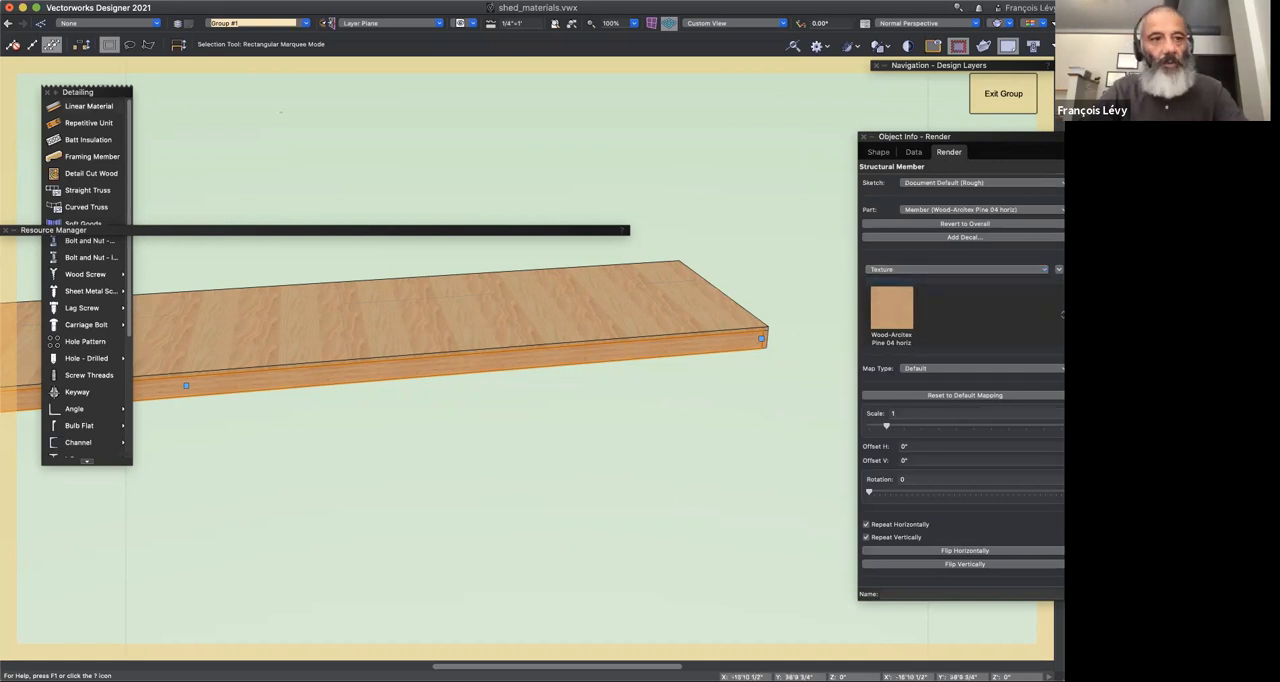
Step: Undo the deletion of the concrete blocks
key("shift+c")
left_click_drag(349, 180, 424, 187)
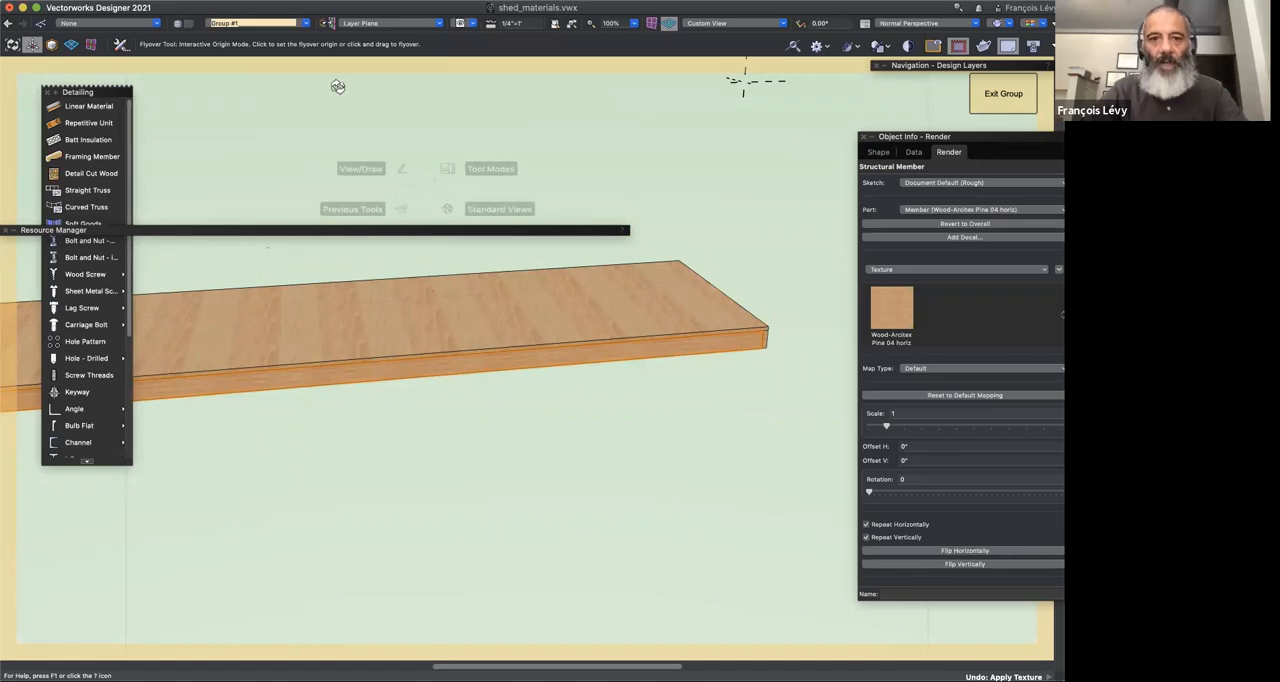
key("super+z")
key("x")
Step: Override the large uncut block's overall texture source with Class Texture, None and finally Texture
left_click(181, 196)
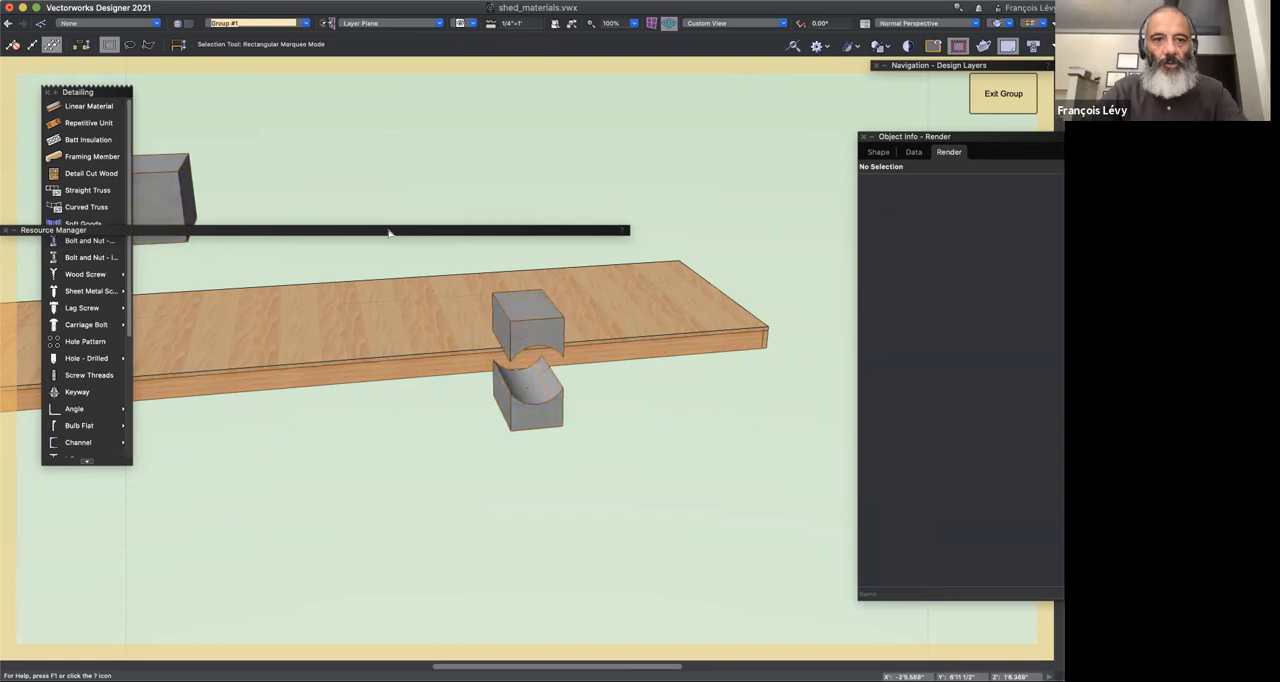
left_click(960, 271)
left_click(955, 290)
left_click(946, 270)
left_click(941, 282)
left_click(940, 270)
left_click(940, 299)
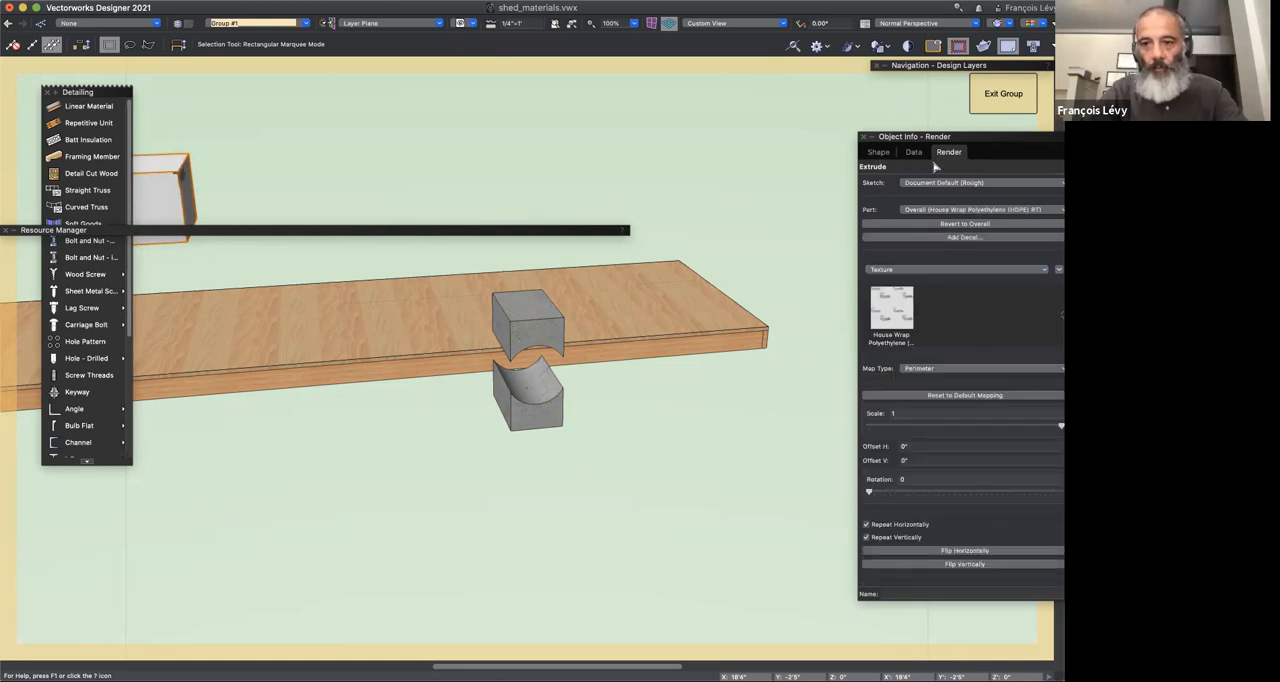
Step: Compare the large block's assigned material with its render texture, and turn Use Material off and on again to reapply the concrete material
left_click(882, 155)
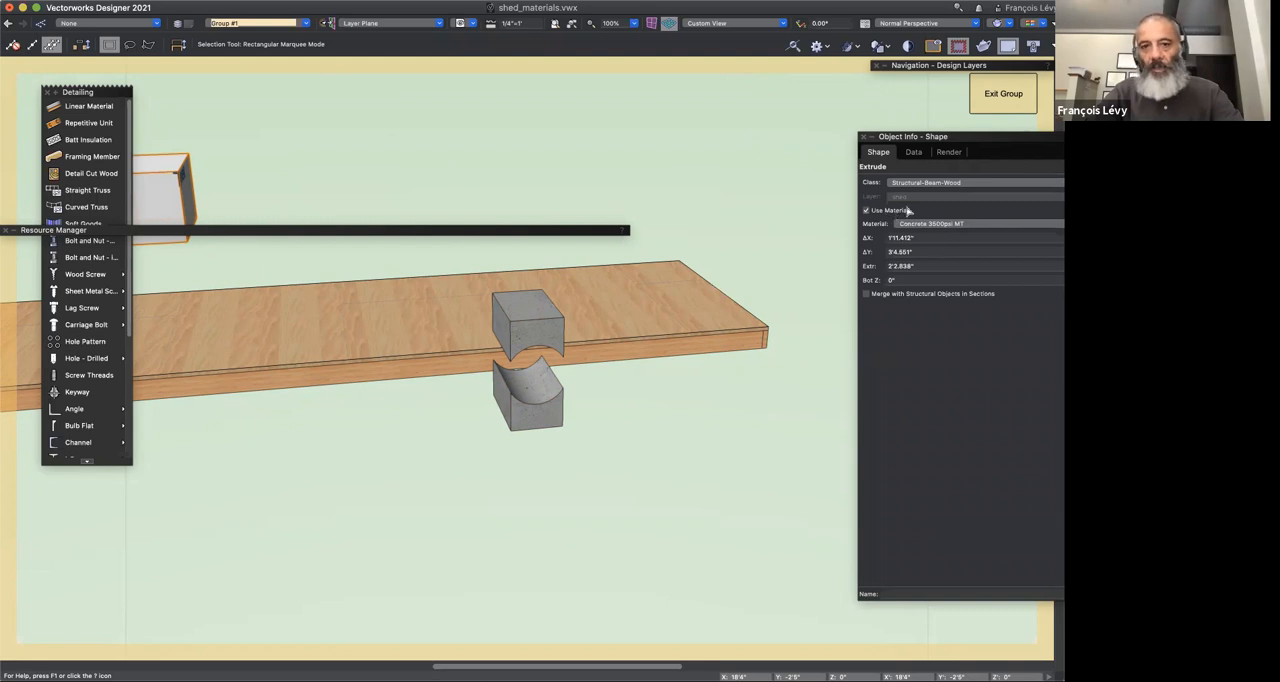
left_click(958, 152)
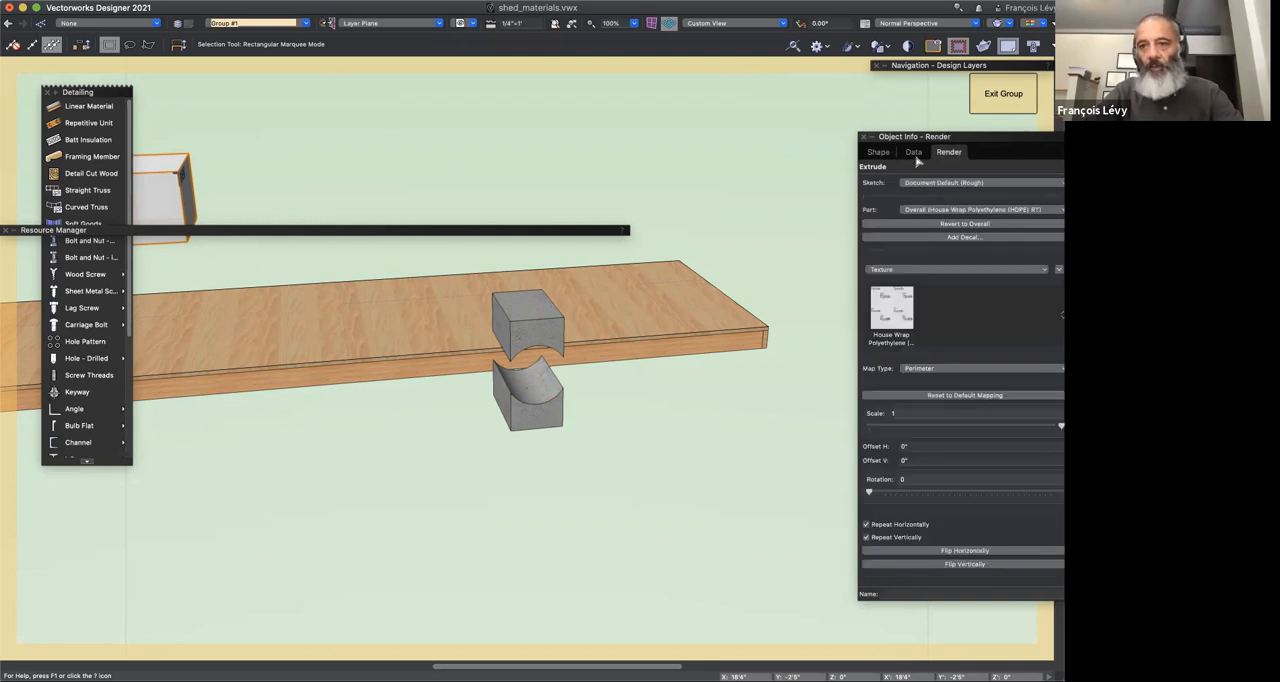
left_click(880, 153)
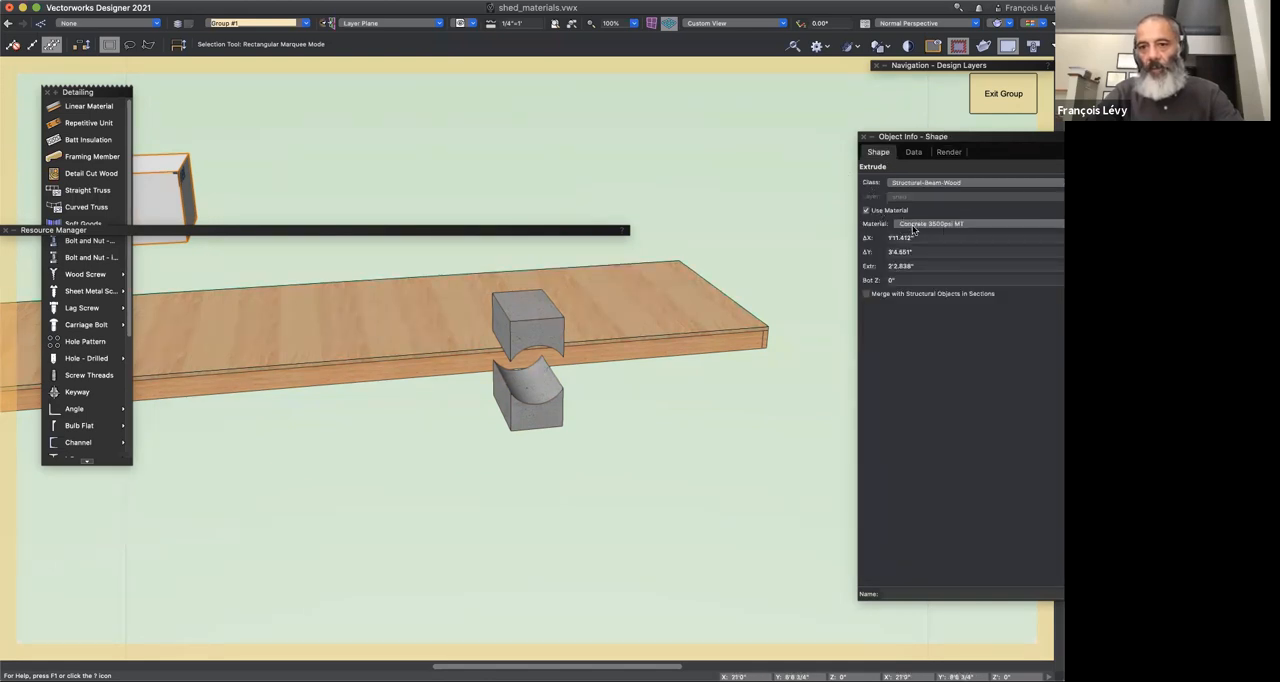
left_click(866, 211)
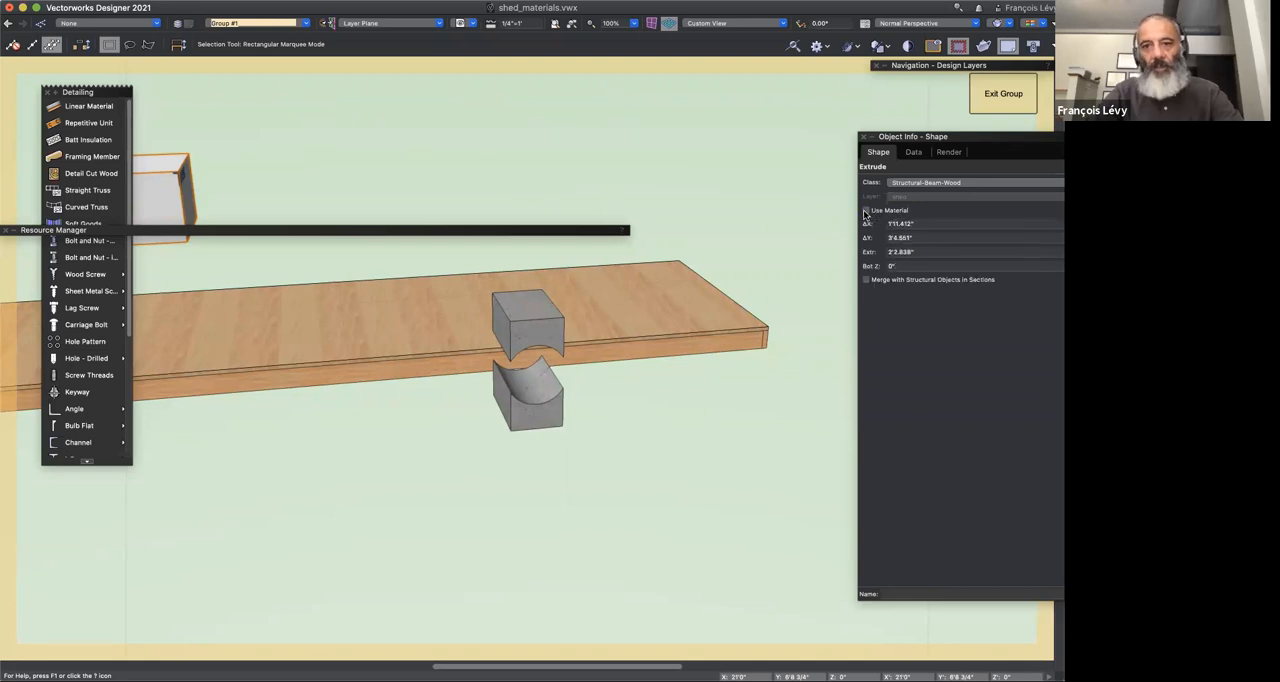
left_click(866, 211)
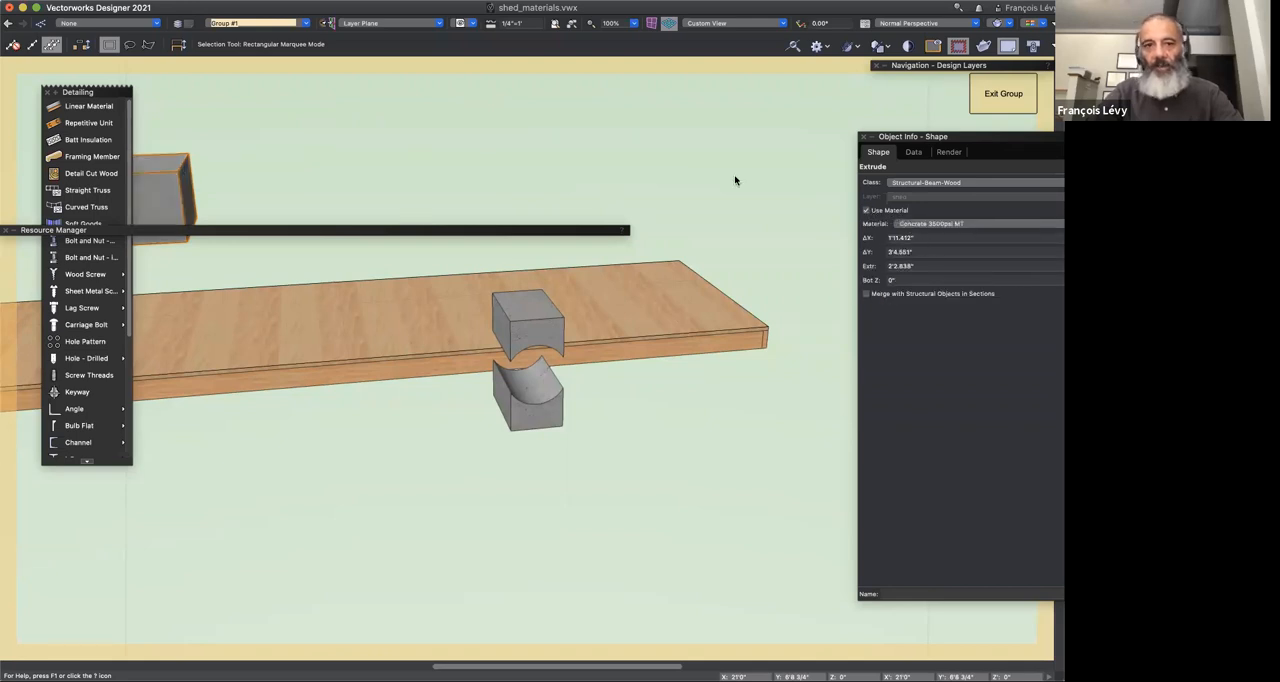
left_click(947, 153)
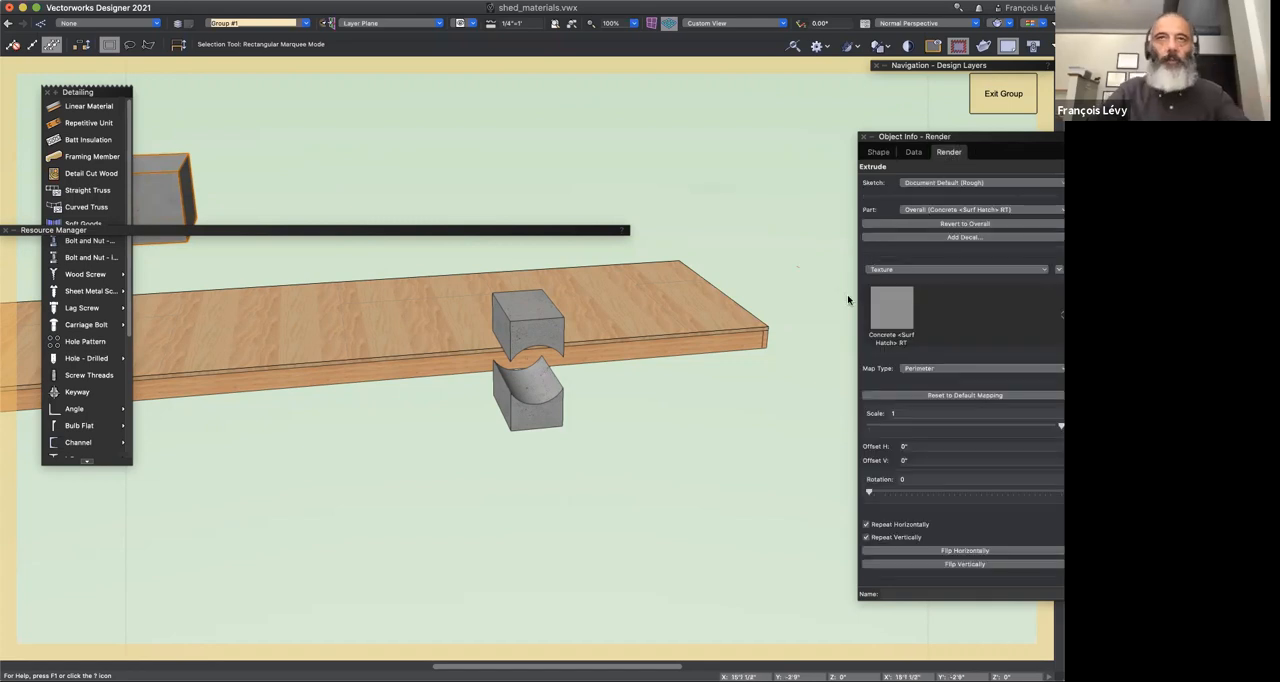